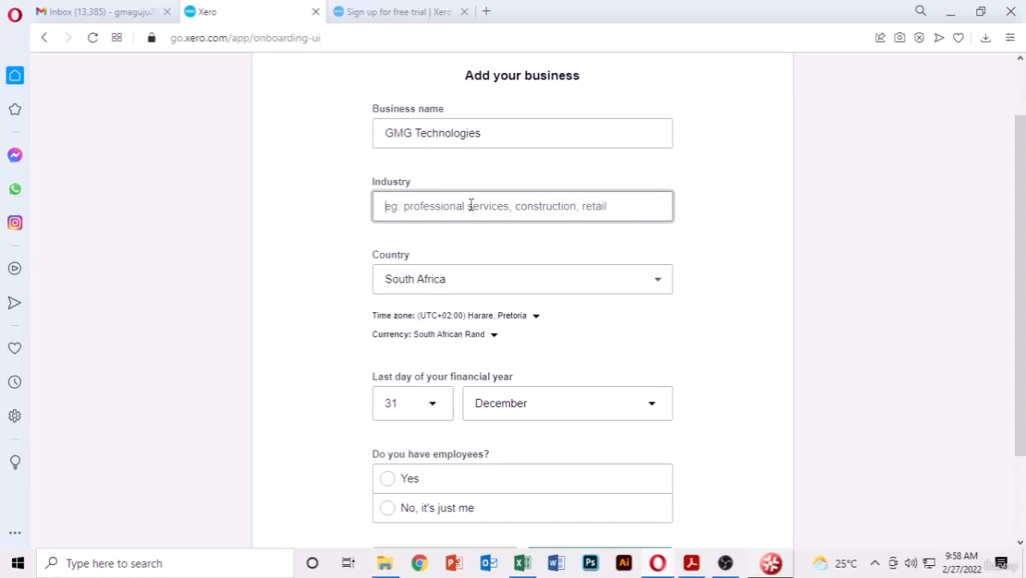
- Set the industry to 'Design, Branding, Marketing, Digital, Professional Services' and answer Yes to having employees
text(Profe)
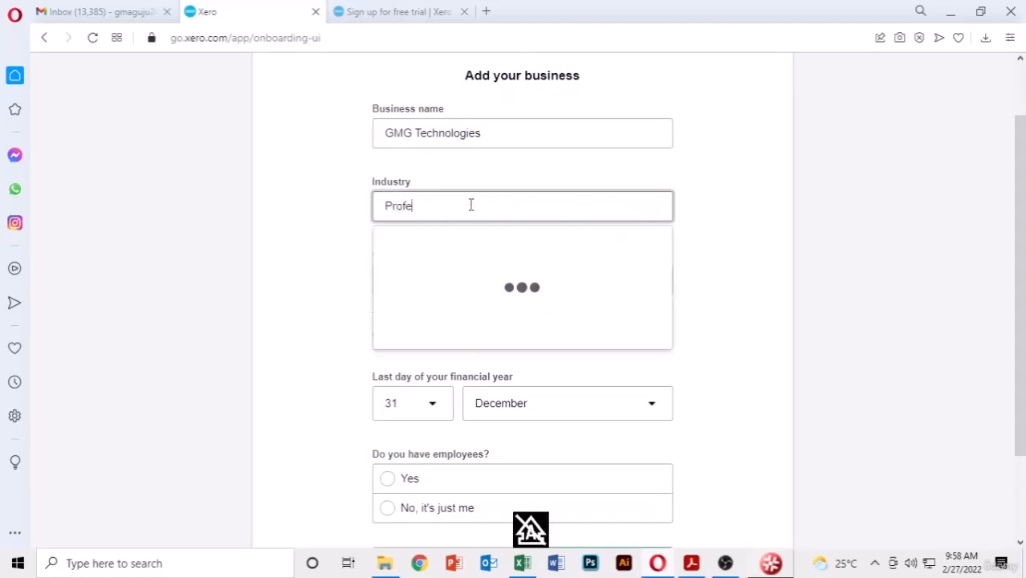
text(ssi)
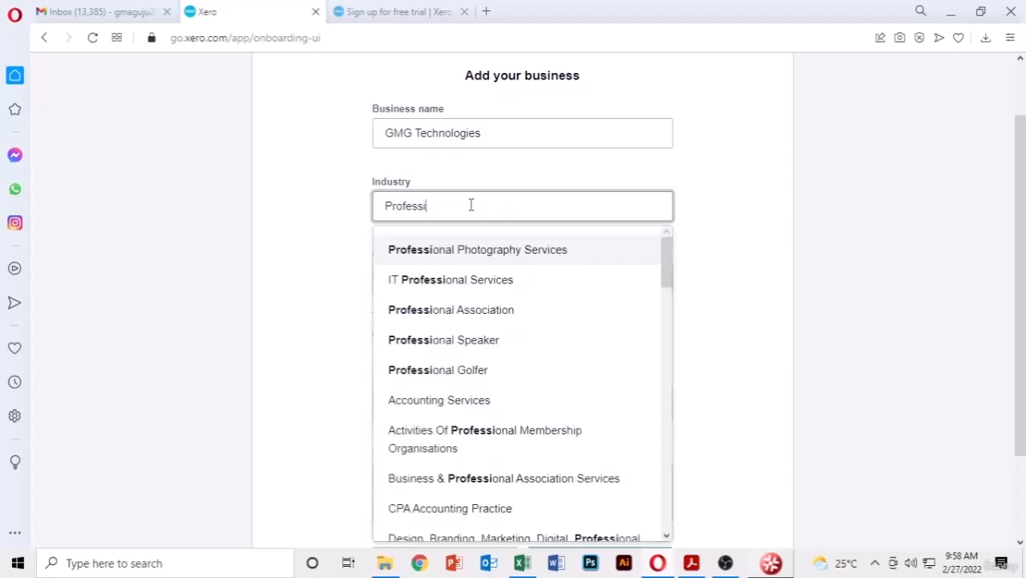
scroll(468, 313, down, 1)
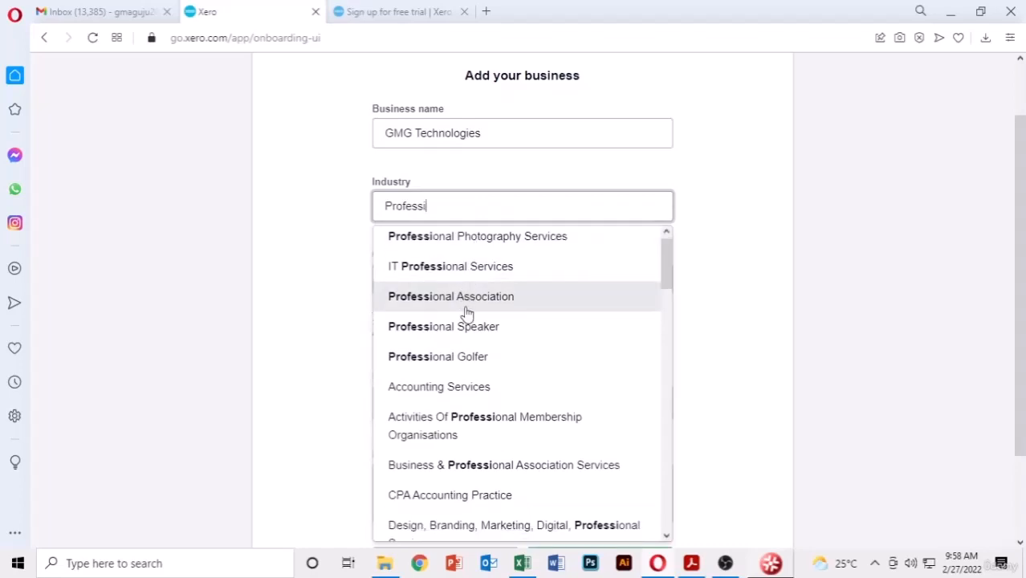
scroll(467, 314, down, 1)
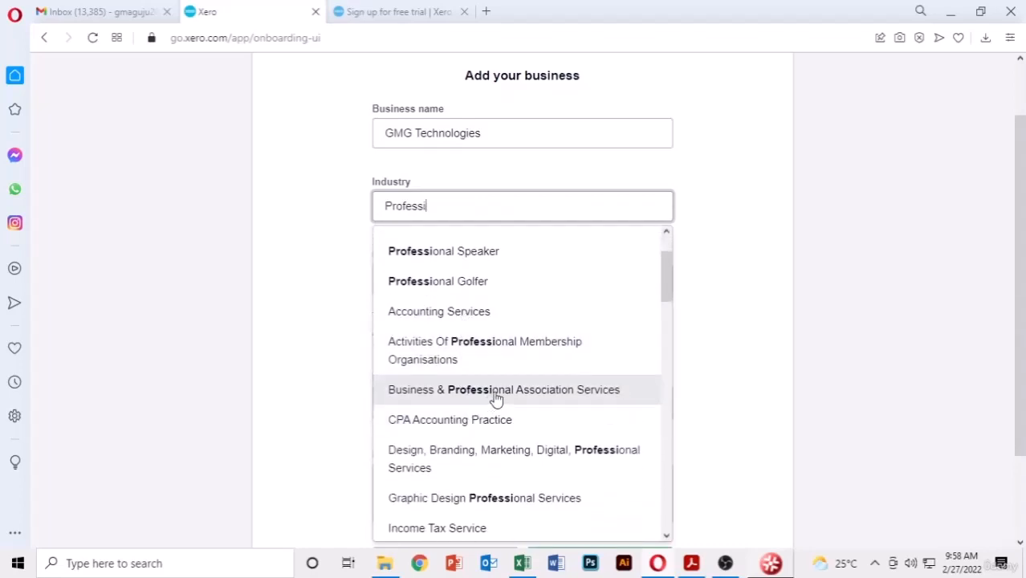
scroll(496, 397, down, 1)
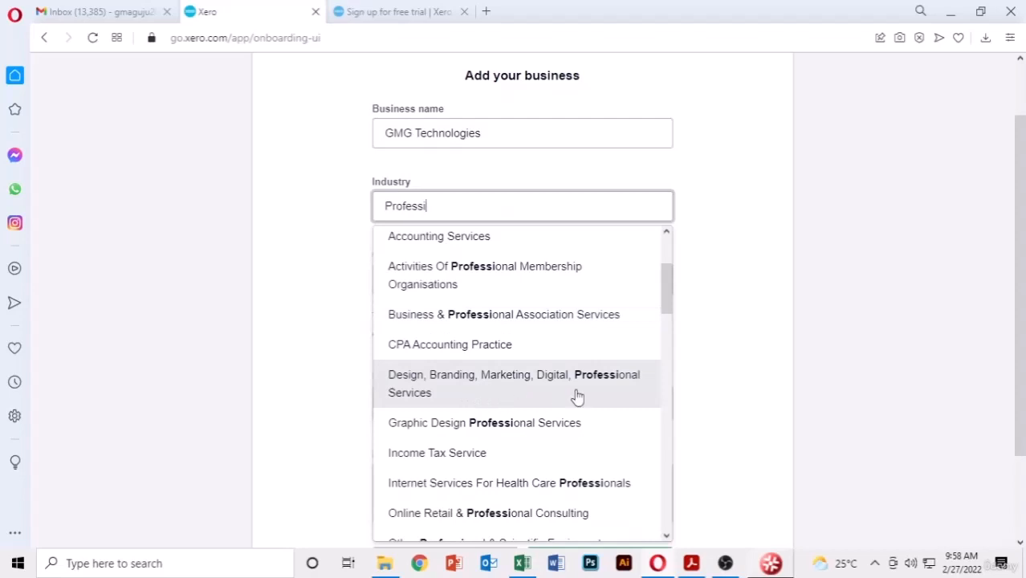
click(518, 398)
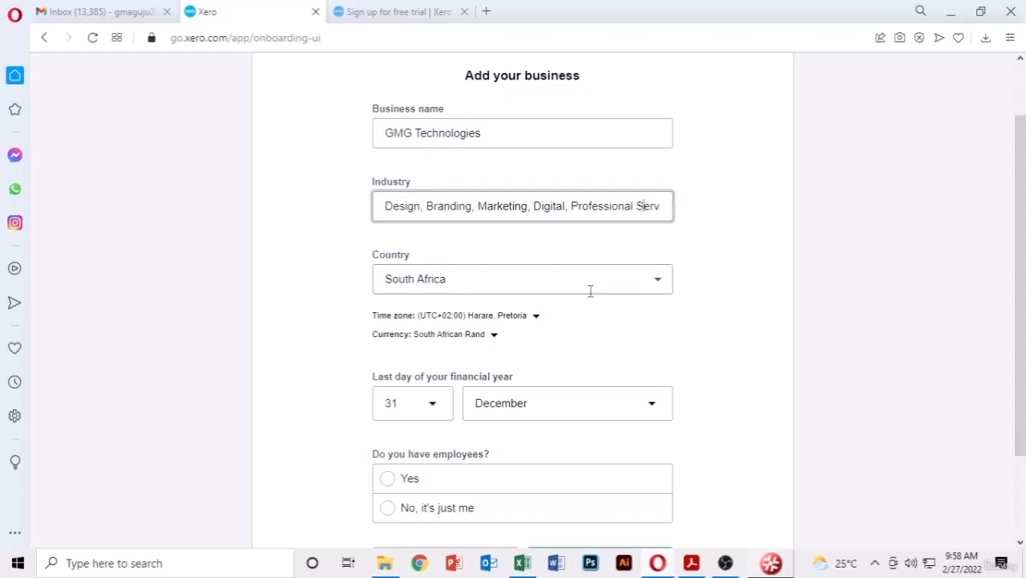
scroll(701, 289, down, 2)
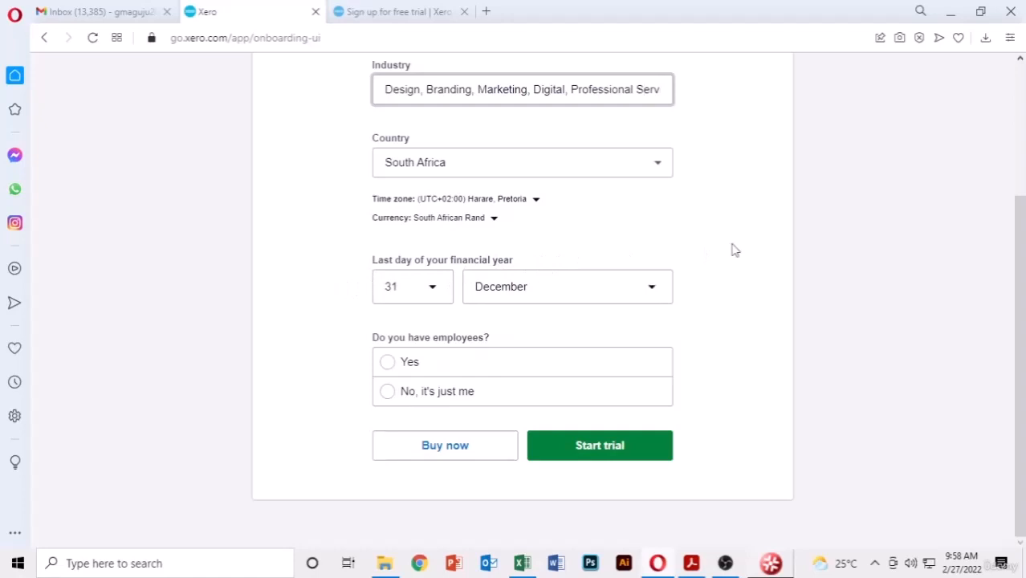
click(387, 362)
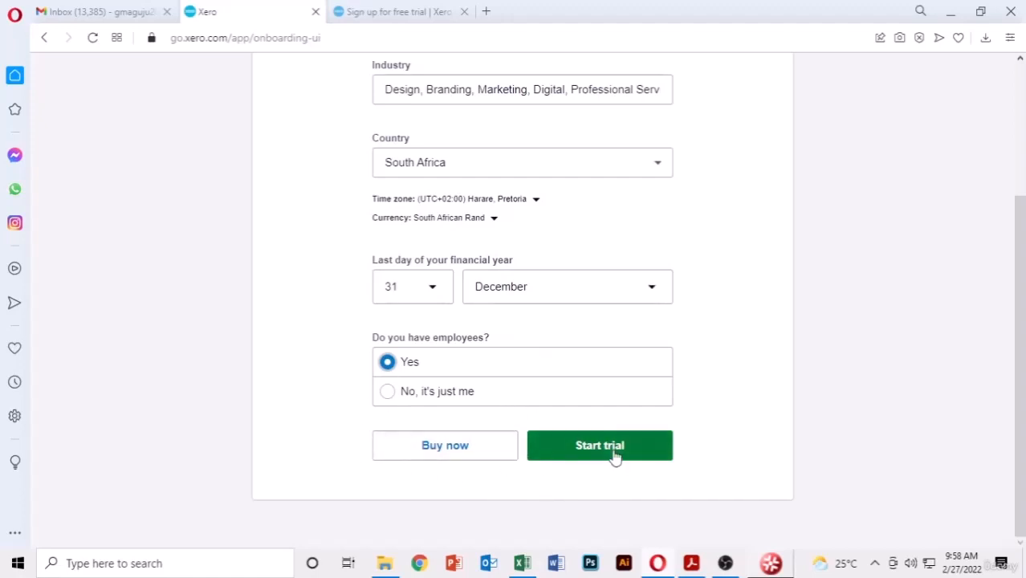
scroll(647, 409, up, 2)
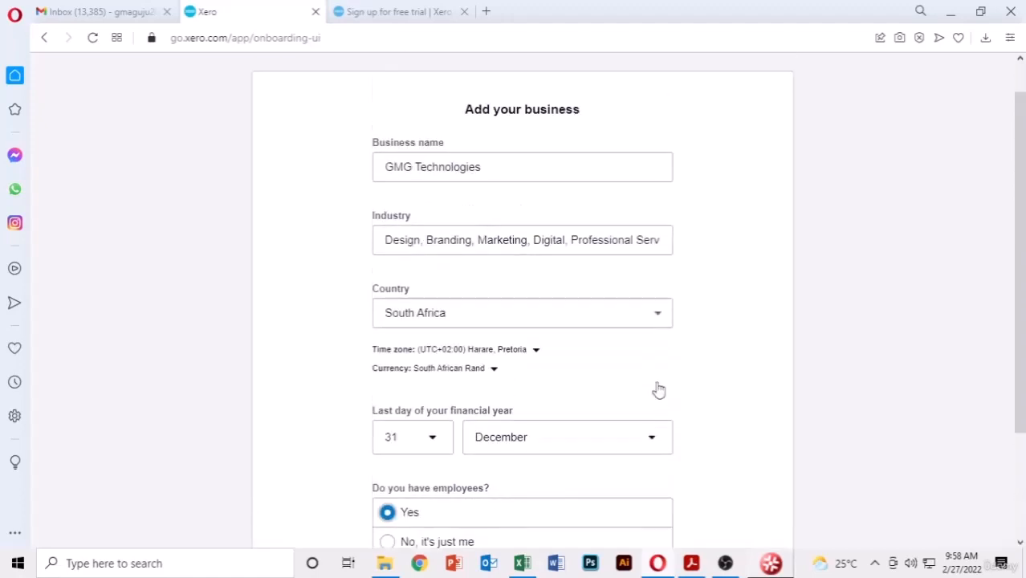
scroll(634, 418, down, 2)
- Start the GMG Technologies trial and look through the dashboard's getting-started setup cards
click(607, 442)
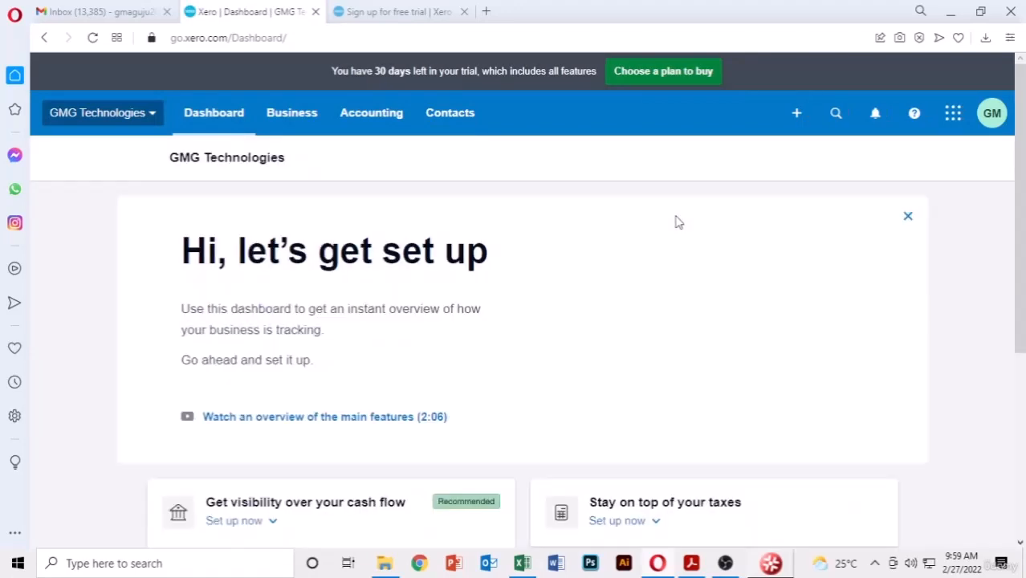
scroll(956, 215, down, 5)
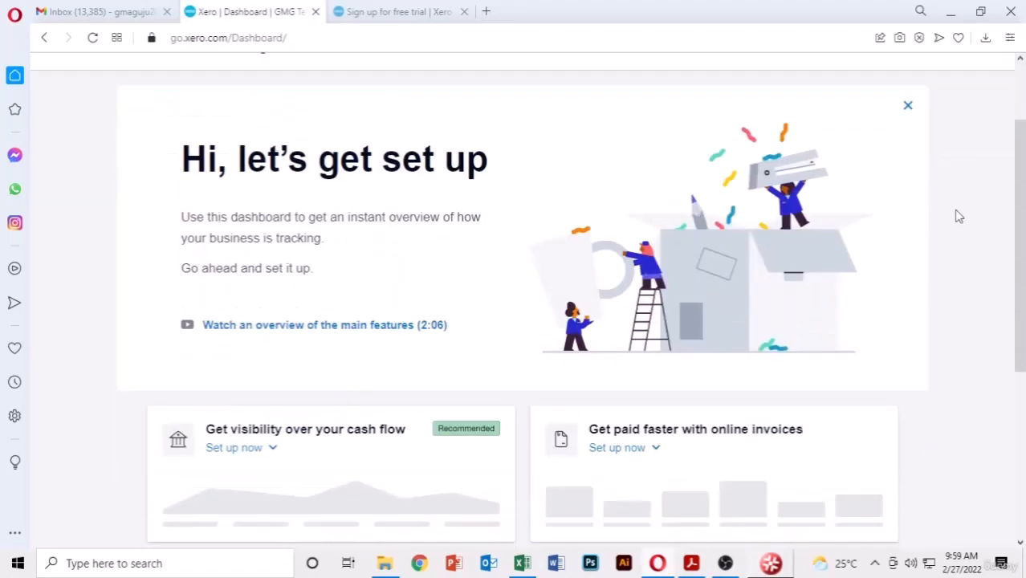
scroll(956, 215, up, 5)
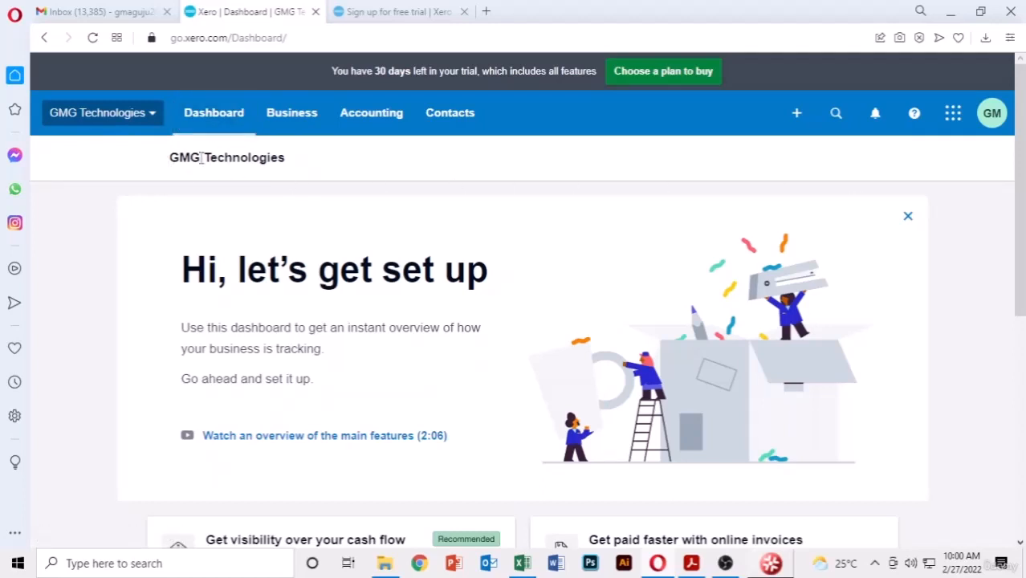
drag(170, 157, 306, 162)
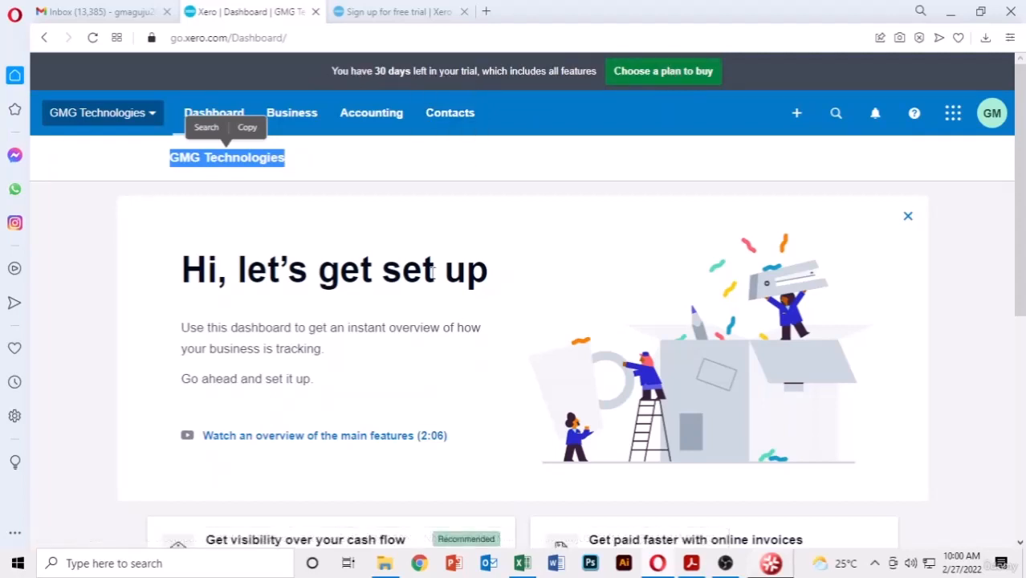
scroll(424, 245, down, 4)
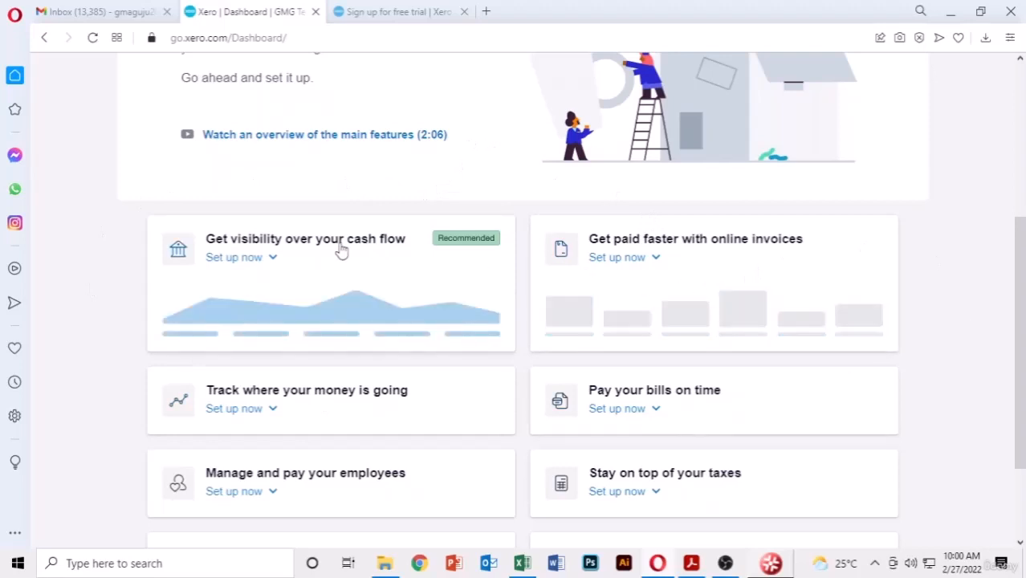
scroll(347, 222, down, 1)
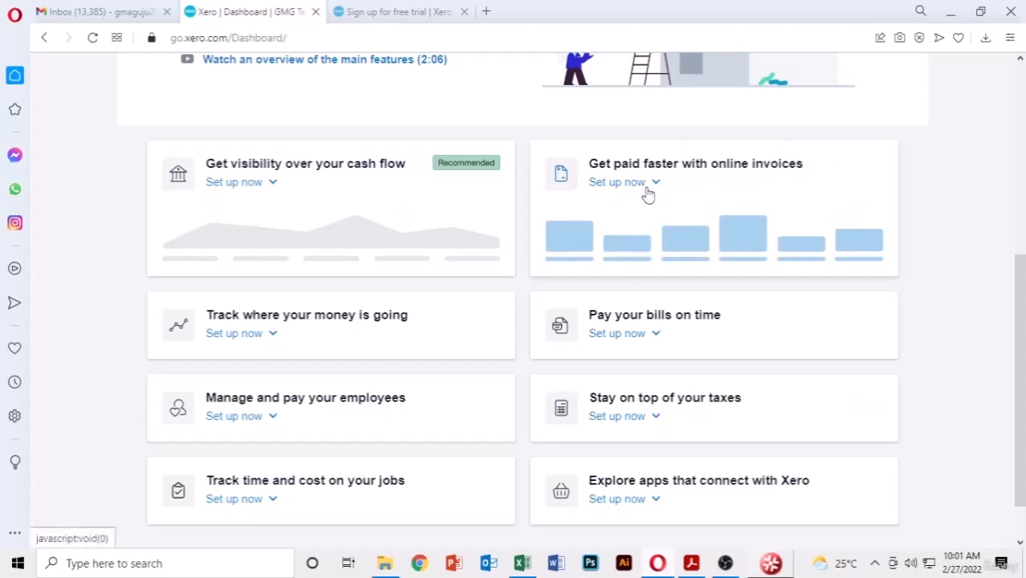
scroll(943, 206, down, 1)
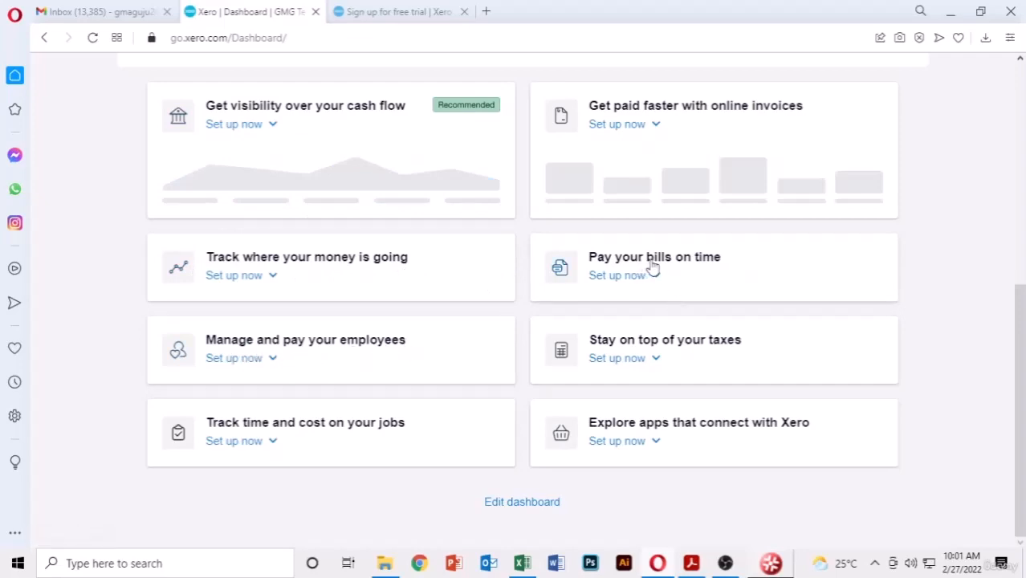
scroll(385, 361, up, 5)
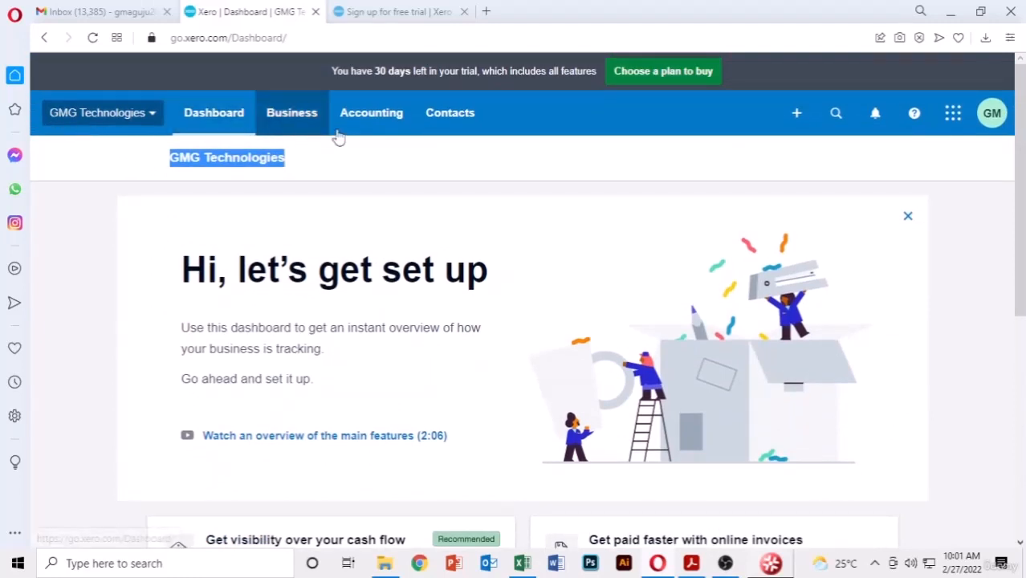
- Check the profile, connected apps, notifications and search panels, then bring up the Create new menu
click(994, 115)
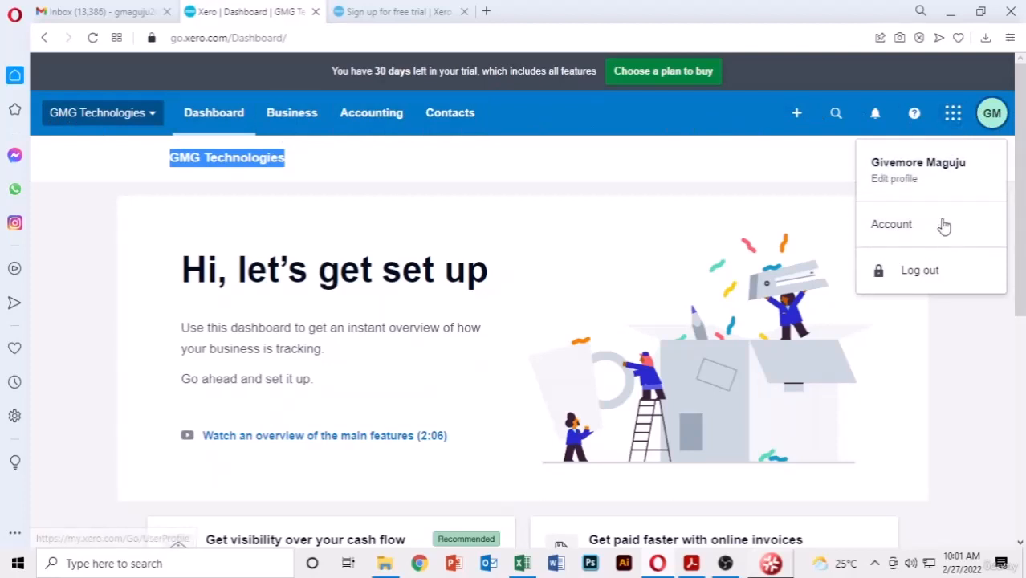
click(769, 185)
click(950, 121)
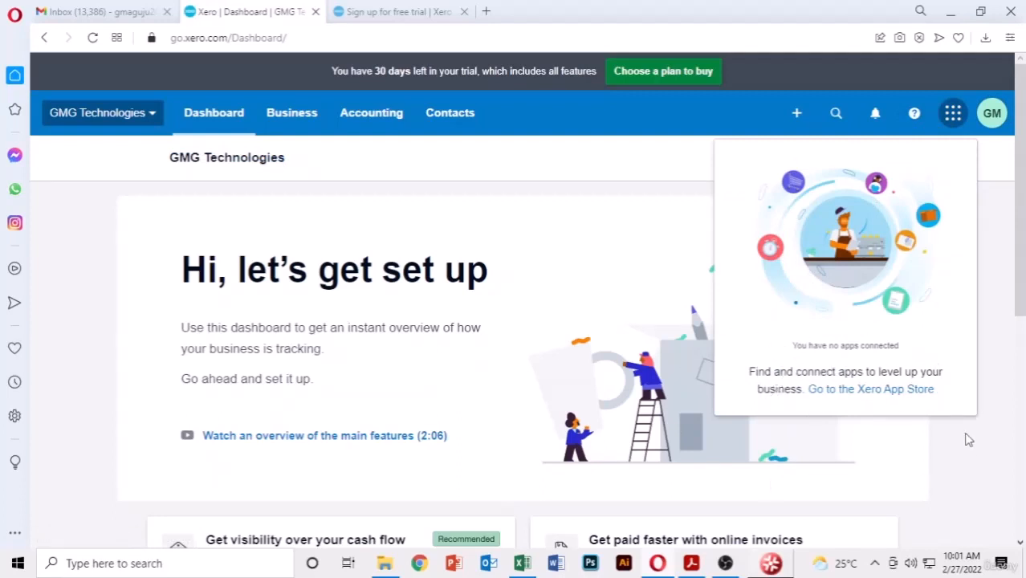
click(1008, 368)
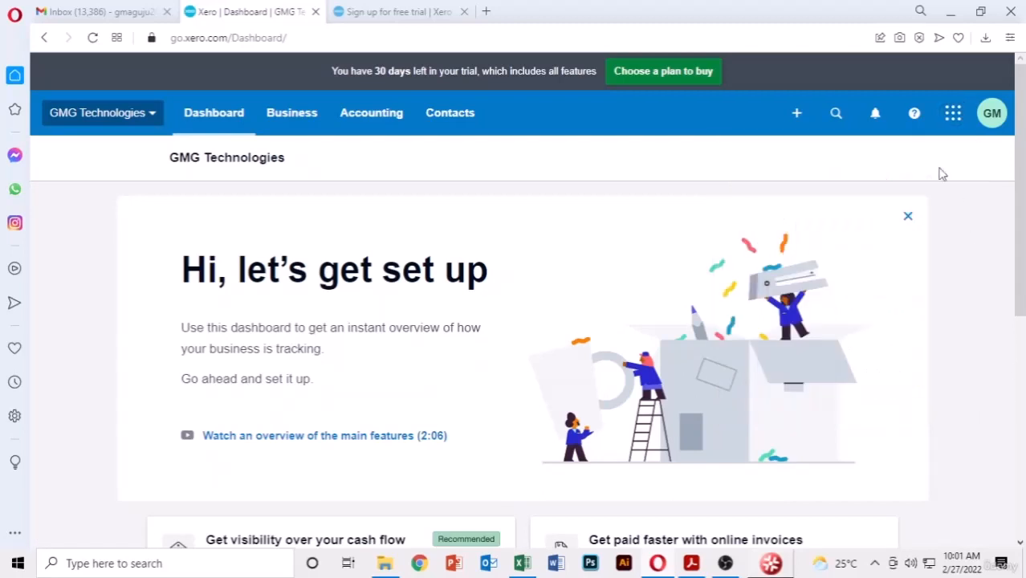
click(877, 116)
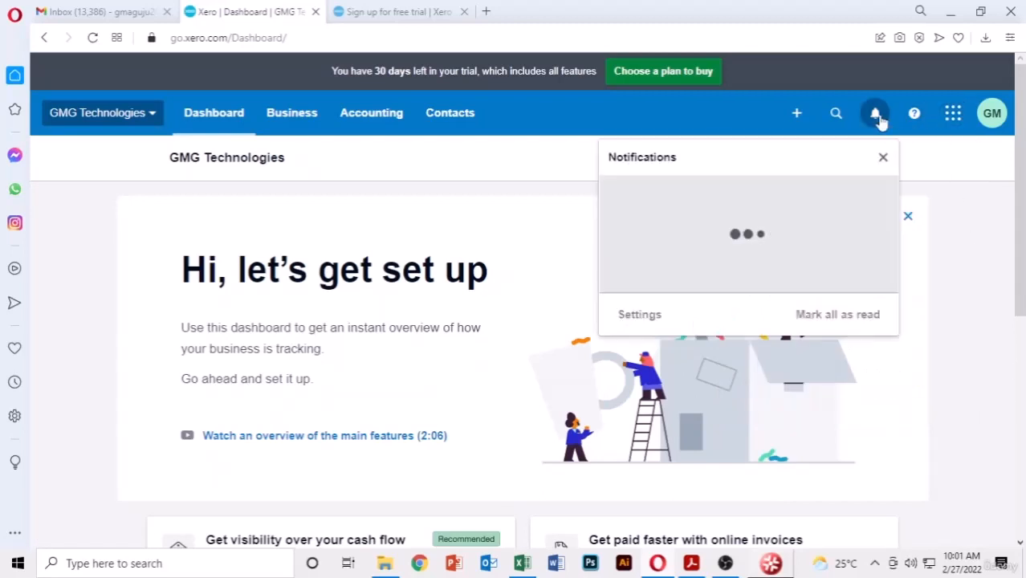
click(884, 159)
click(843, 124)
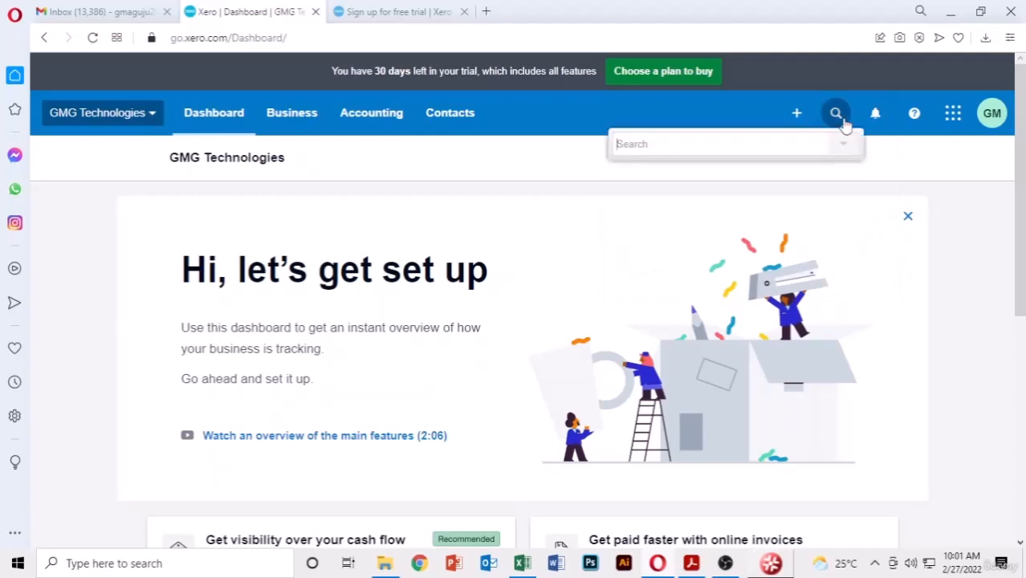
click(925, 169)
click(797, 117)
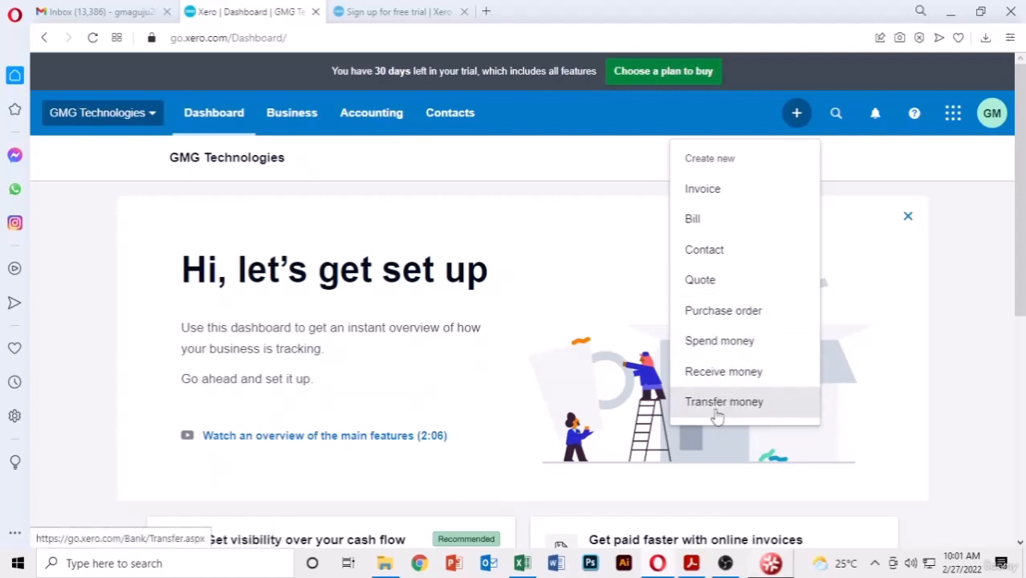
- Close Create new and look through the Contacts, Accounting and Business menus
click(974, 225)
click(450, 118)
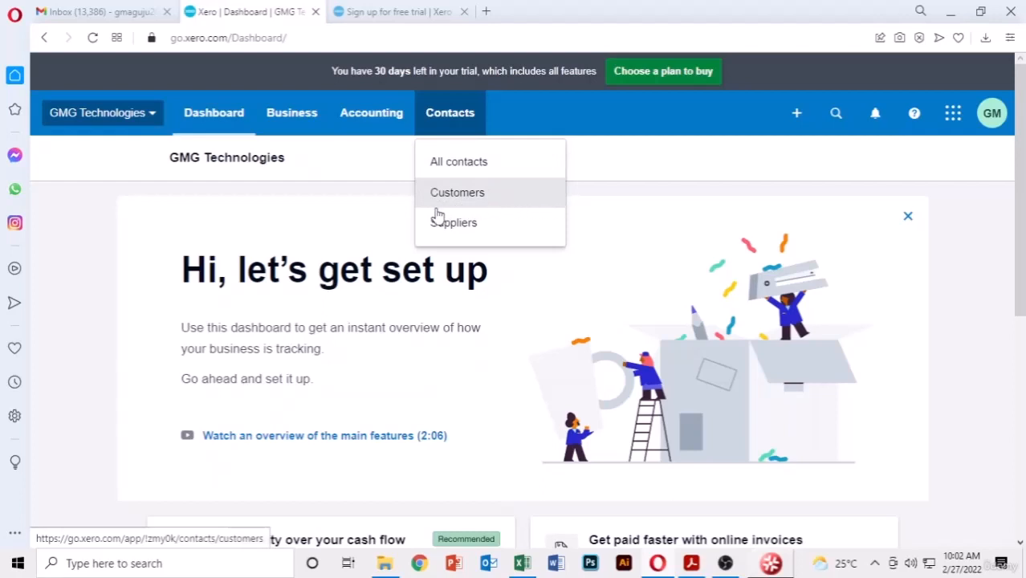
click(382, 117)
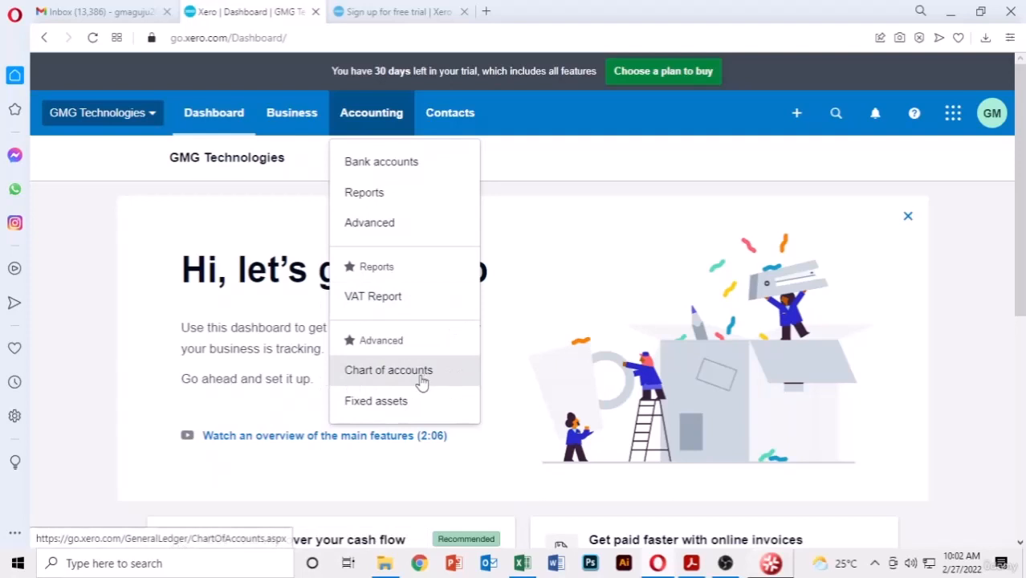
click(292, 116)
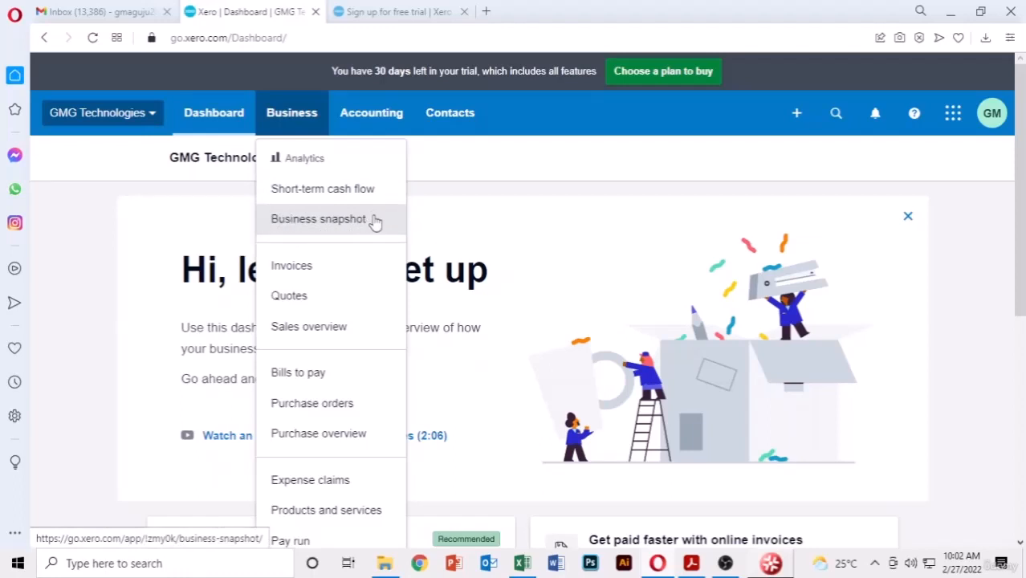
scroll(298, 213, down, 1)
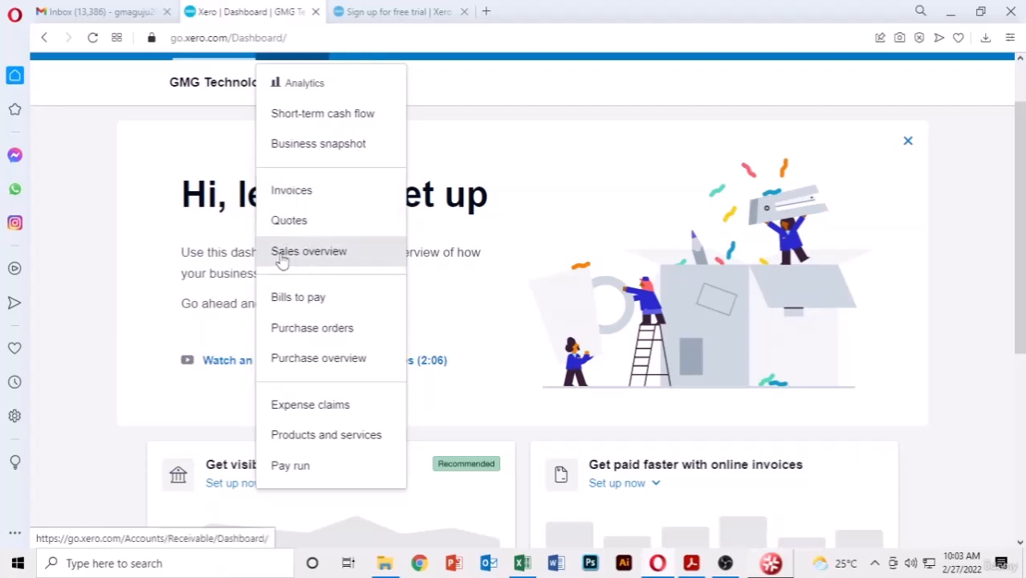
scroll(337, 249, down, 2)
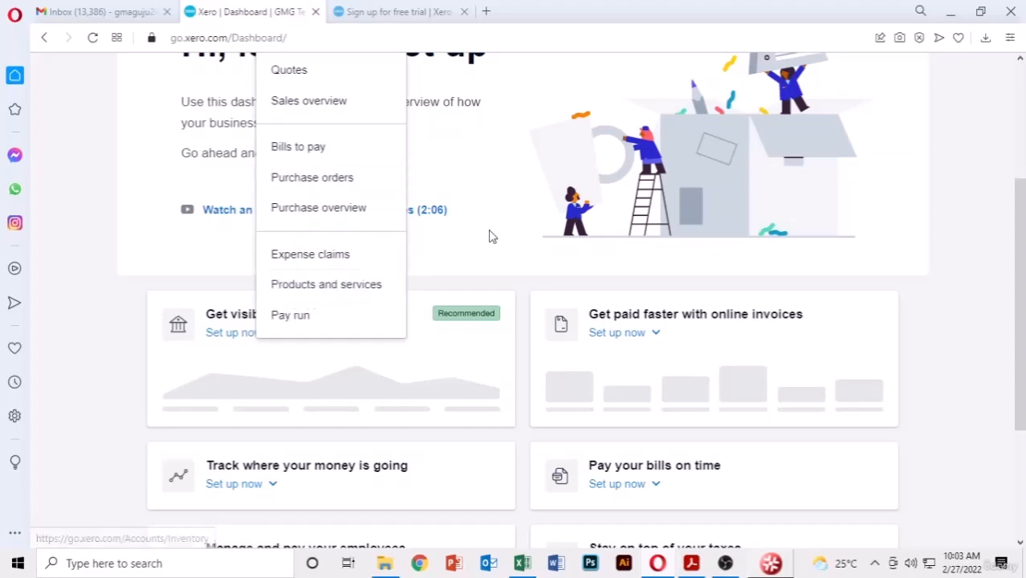
scroll(494, 229, up, 3)
- Check the GMG Technologies organisation menu, then switch to the xero-accounting.pdf price list
click(155, 118)
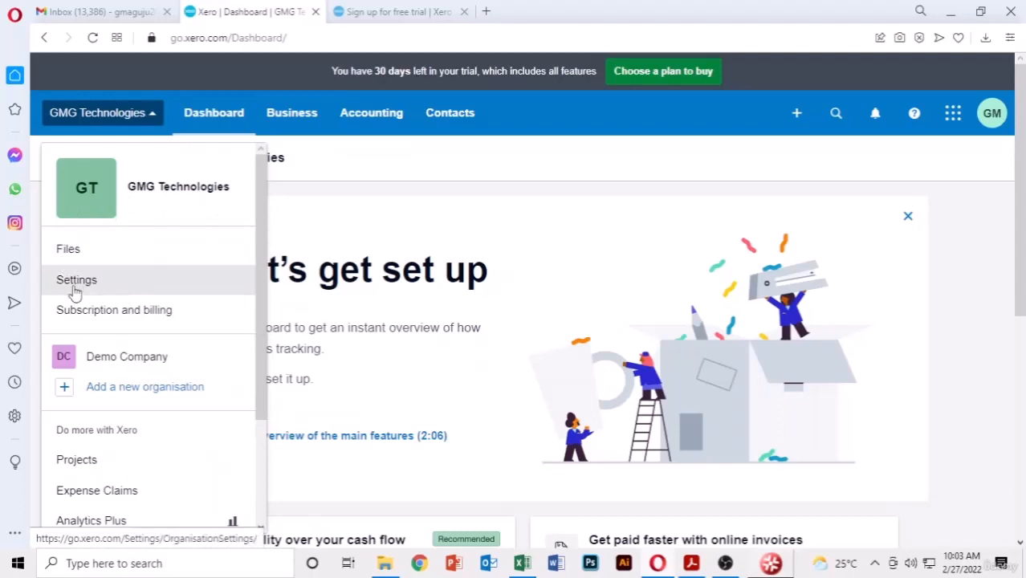
scroll(140, 204, down, 1)
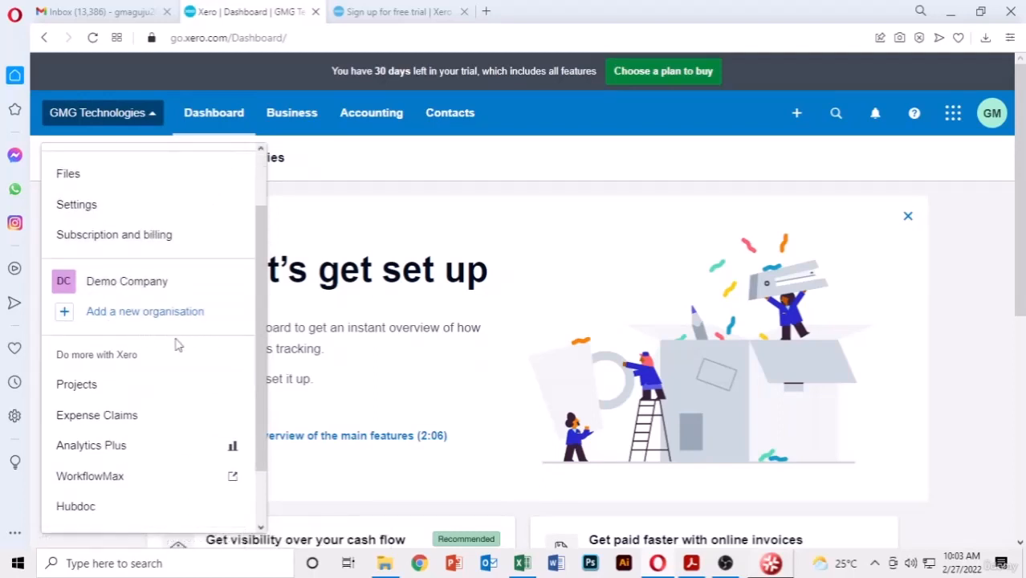
click(850, 193)
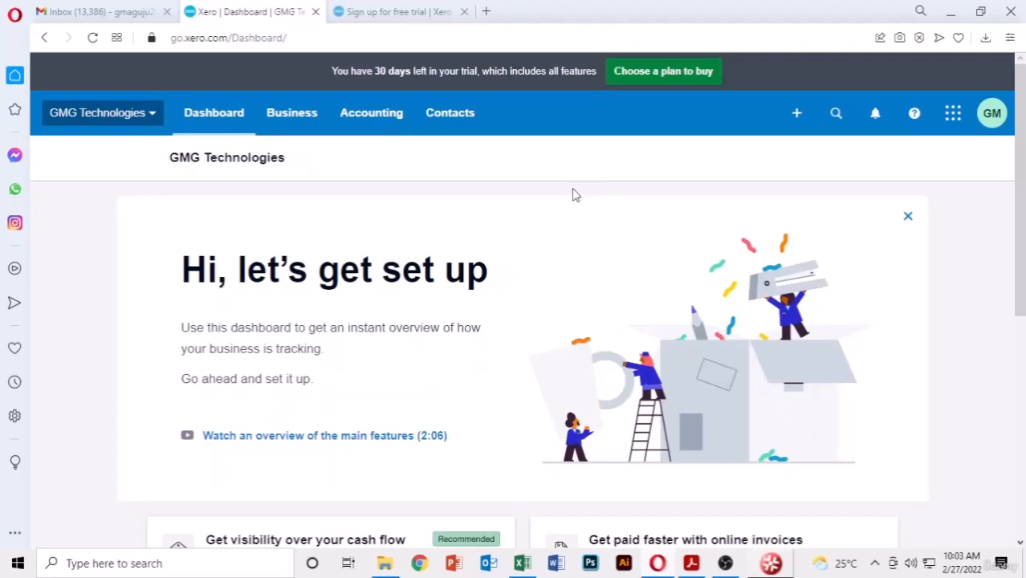
scroll(575, 194, down, 5)
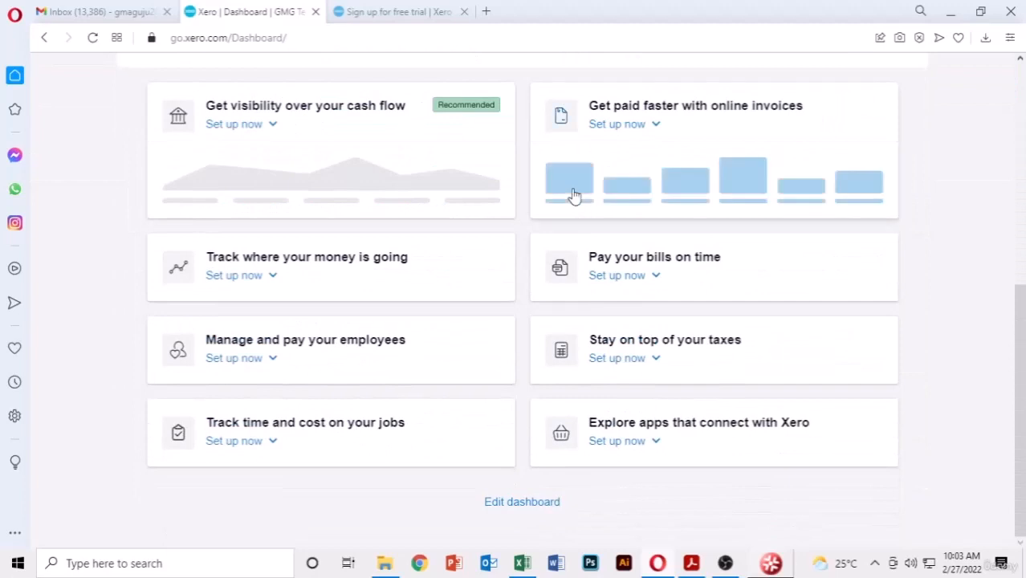
scroll(942, 197, up, 4)
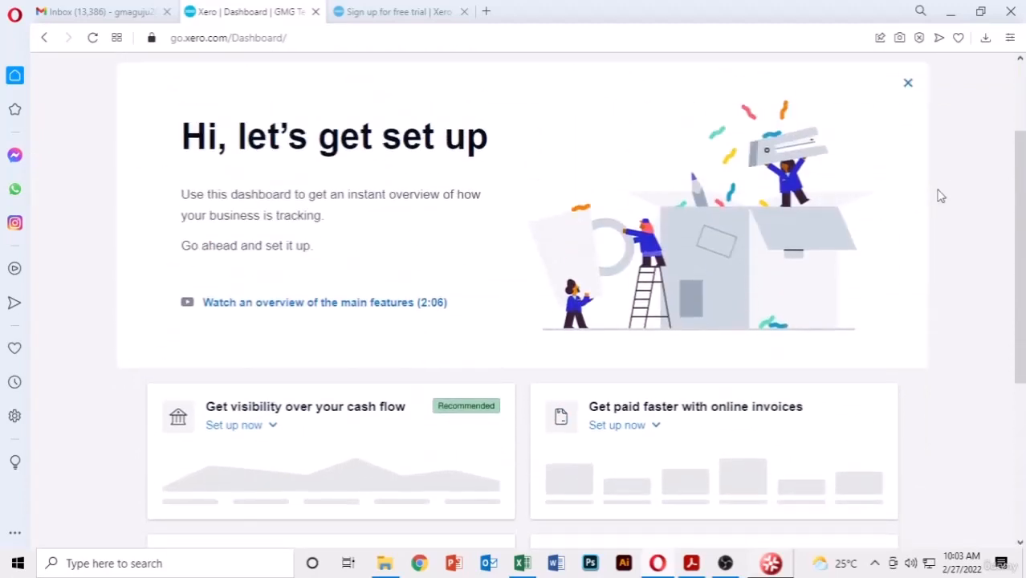
scroll(941, 197, up, 2)
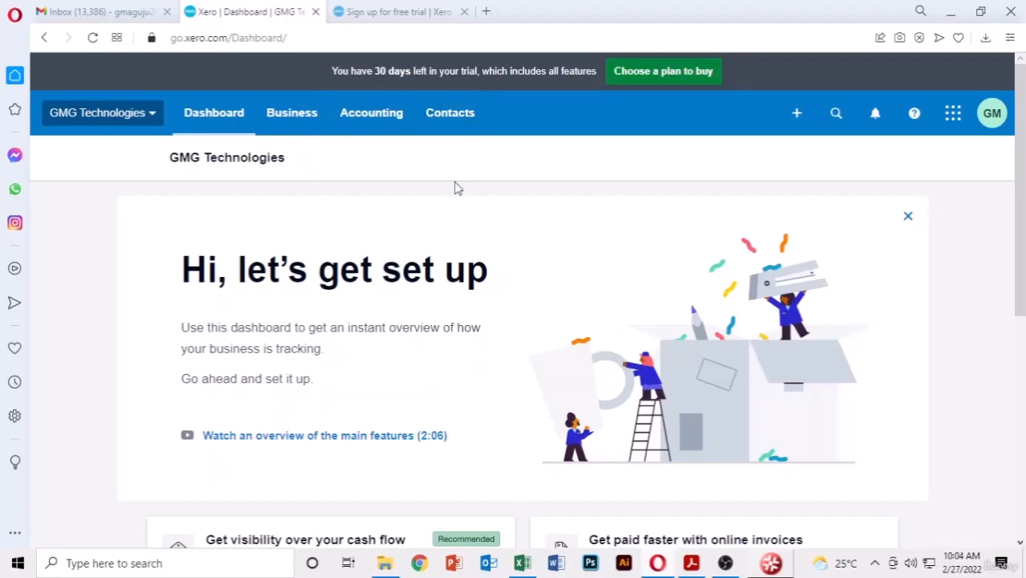
key(alt+Tab)
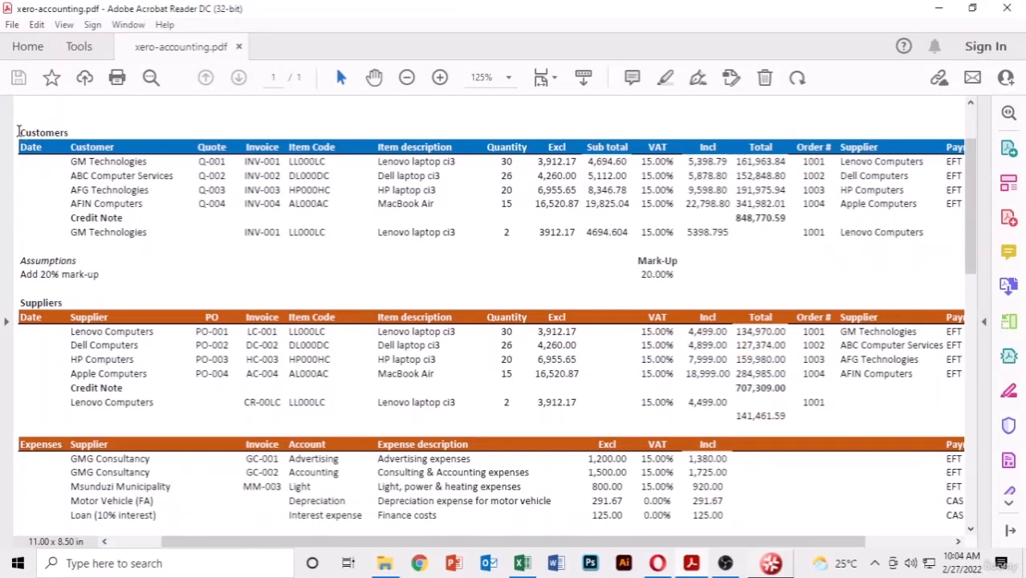
drag(18, 131, 926, 203)
click(480, 217)
drag(619, 146, 628, 163)
click(654, 153)
scroll(62, 323, down, 1)
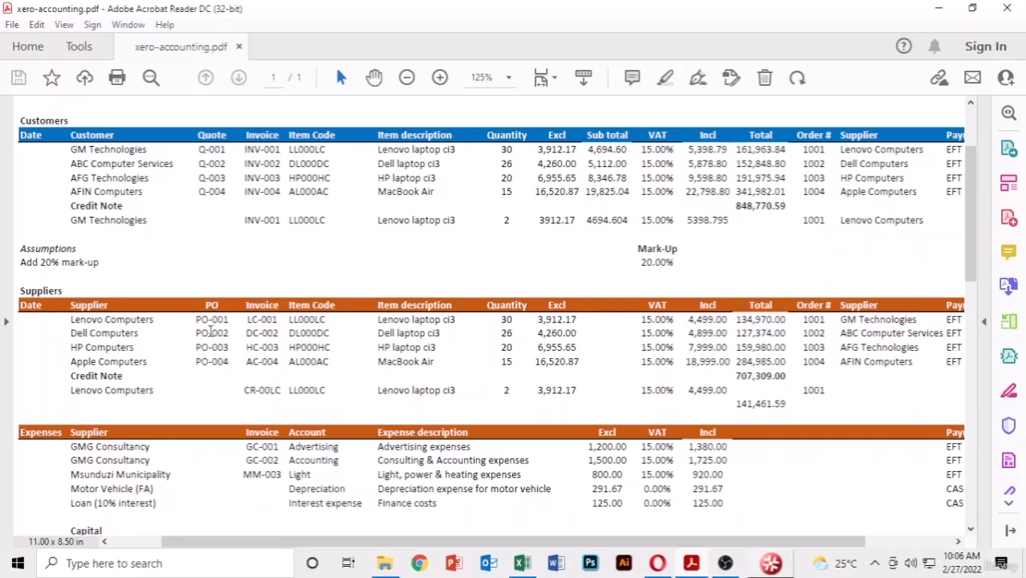
drag(202, 320, 230, 321)
drag(278, 318, 194, 313)
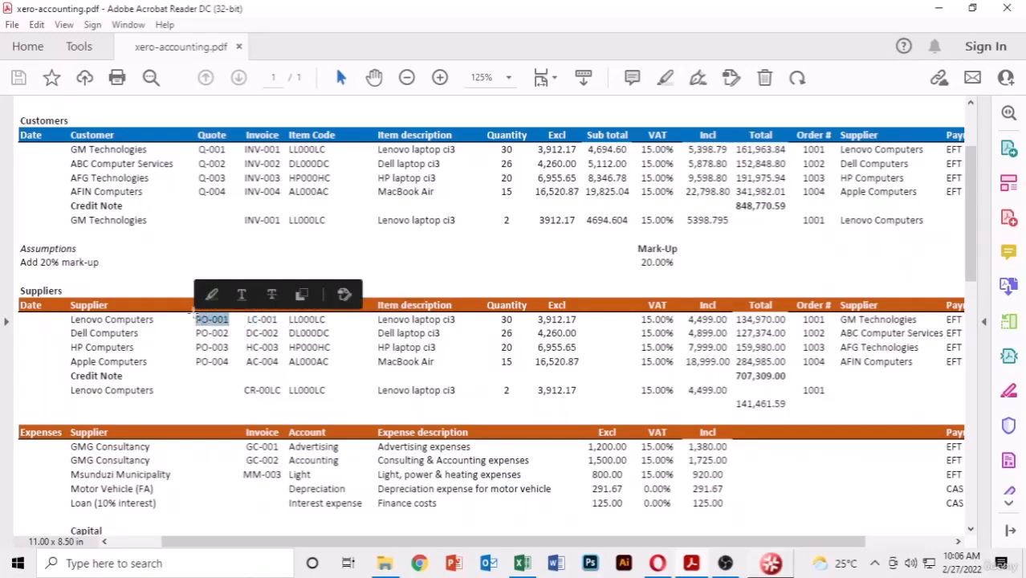
click(276, 326)
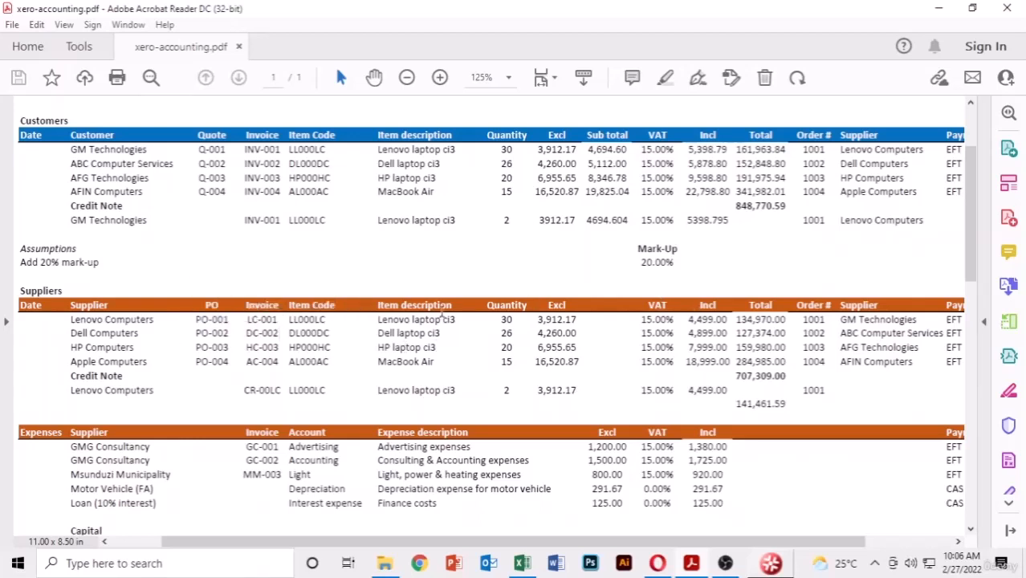
- Select customer rows ABC through AFIN and supplier rows Dell through Apple in the price list
scroll(478, 395, down, 1)
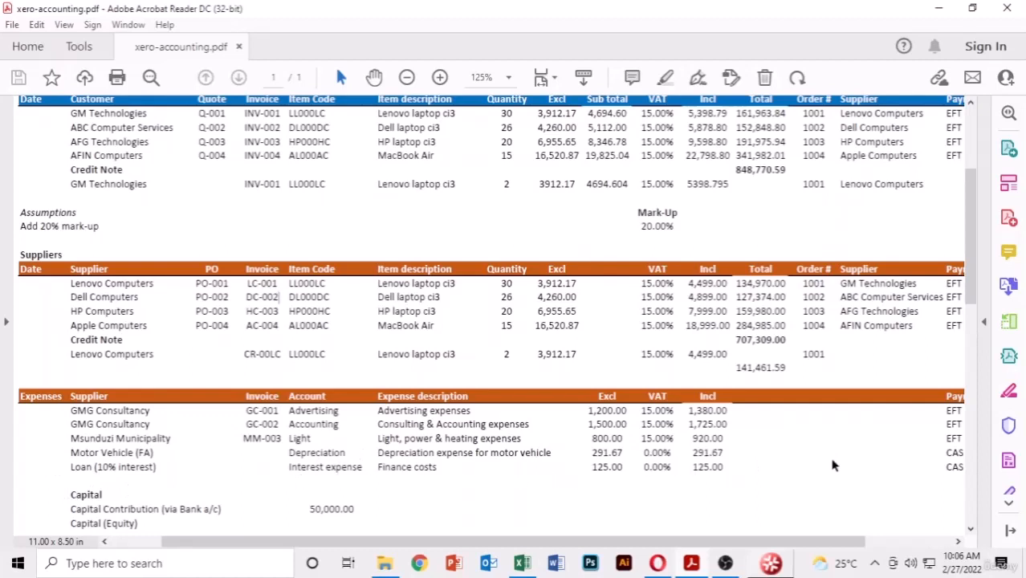
scroll(795, 408, up, 3)
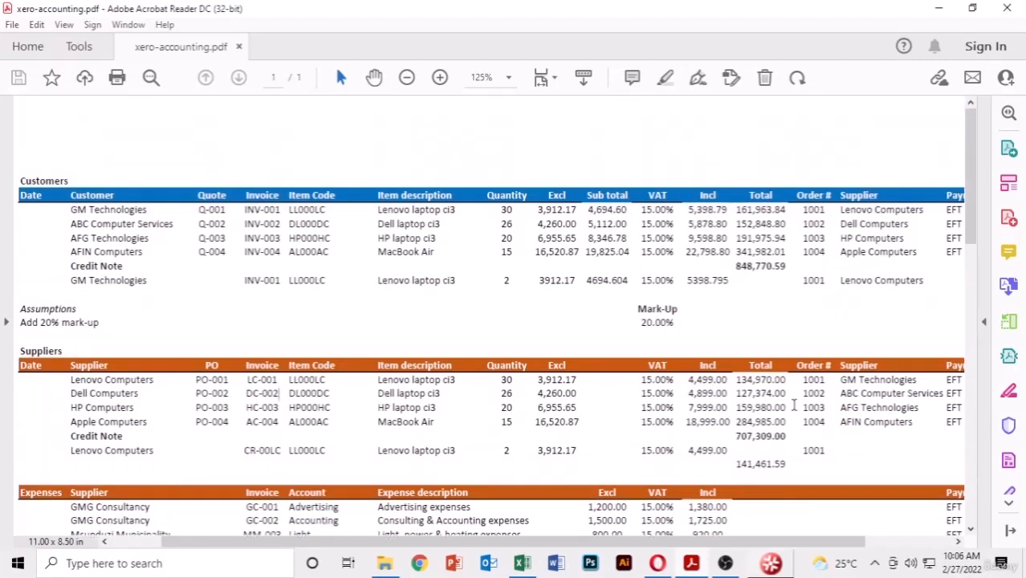
scroll(946, 524, right, 3)
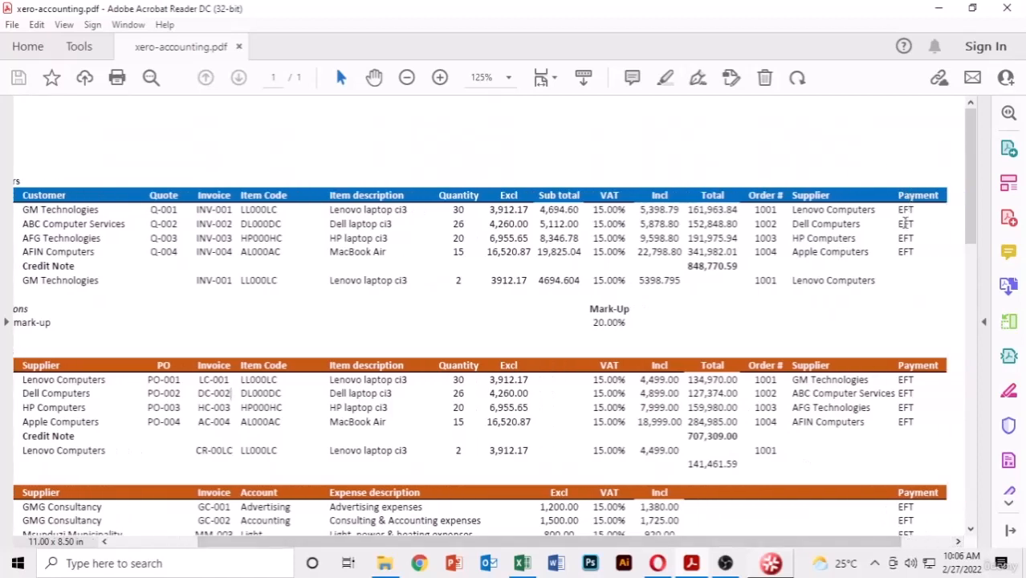
drag(911, 252, 874, 211)
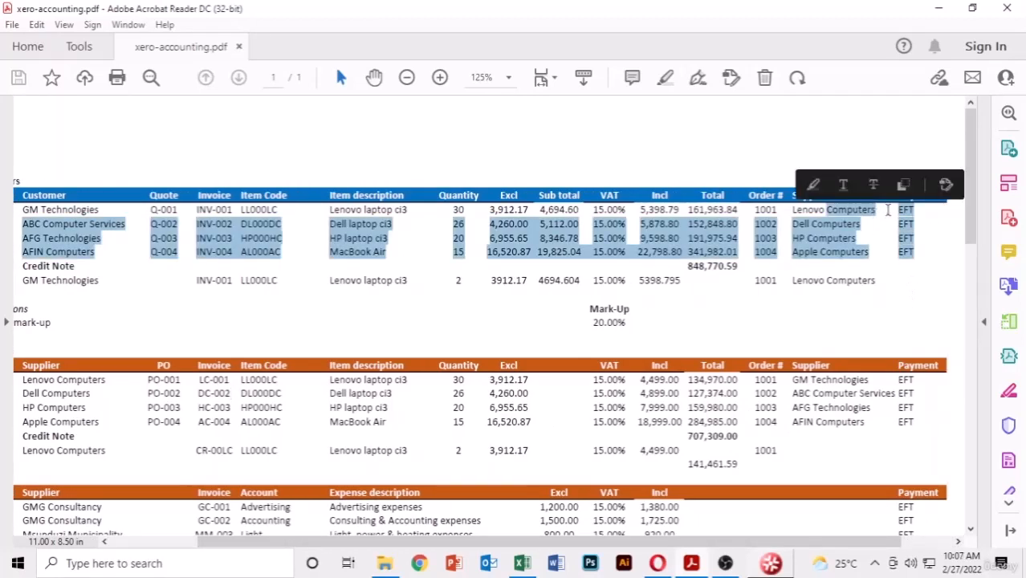
click(915, 232)
drag(911, 243, 915, 213)
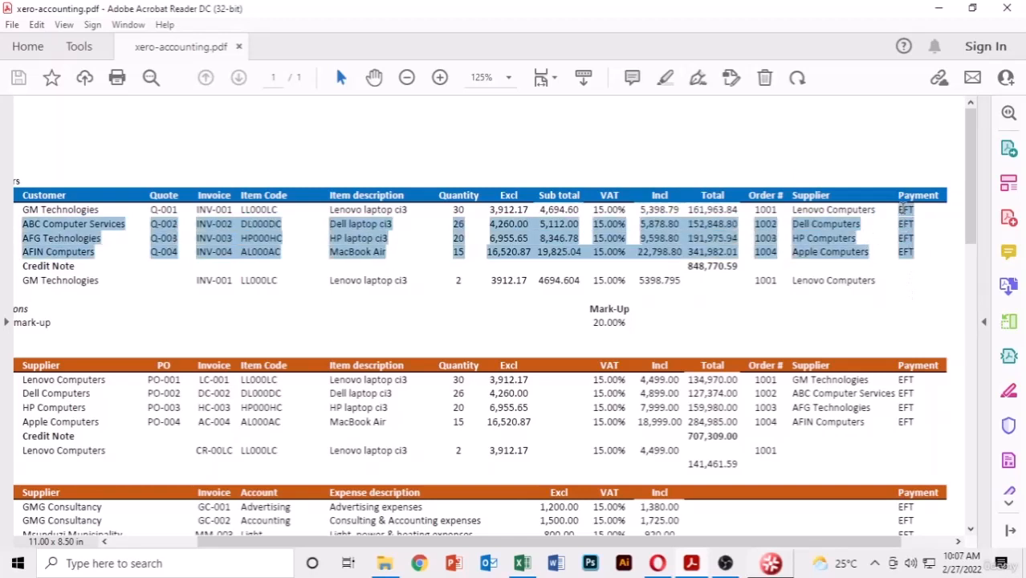
drag(913, 426, 906, 380)
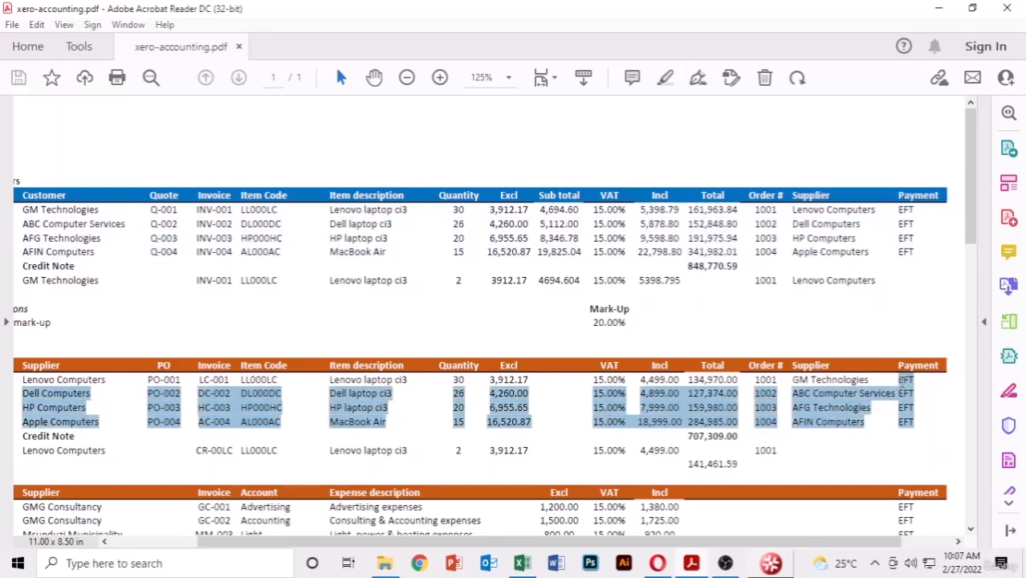
click(918, 304)
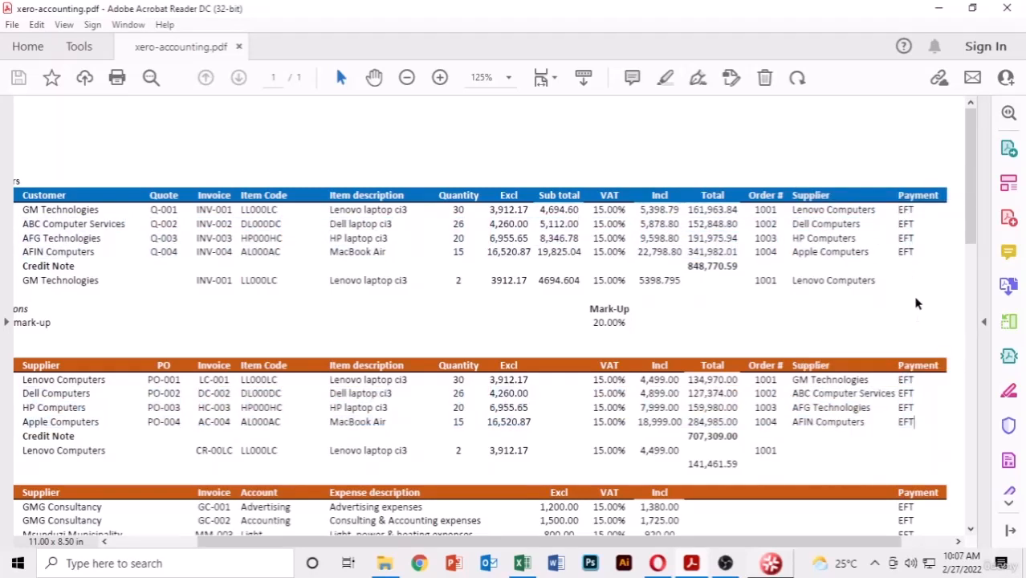
- Scroll through the rest of the price list, selecting text near the bottom of the page
scroll(876, 294, down, 1)
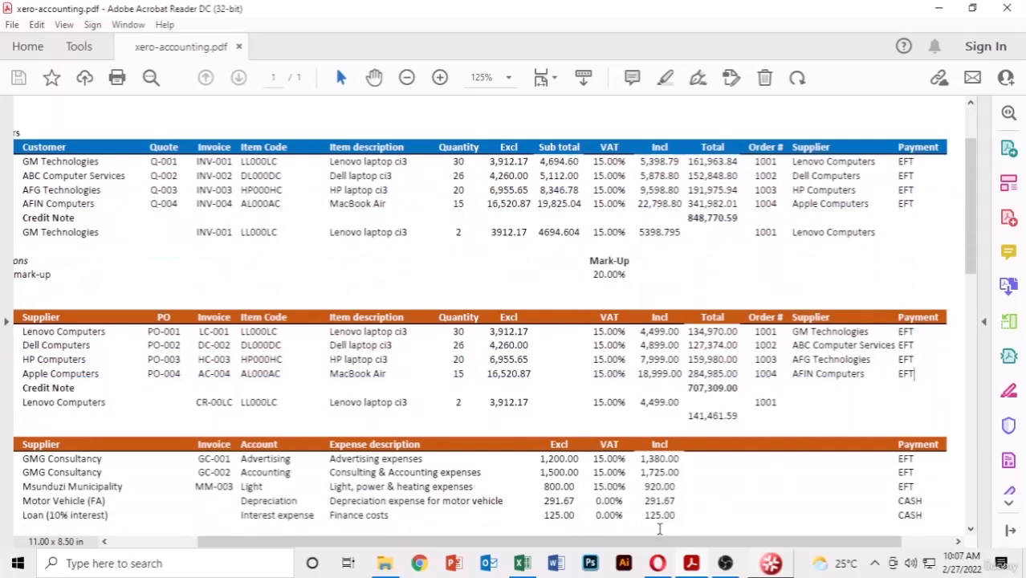
drag(642, 546, 558, 545)
scroll(545, 314, down, 1)
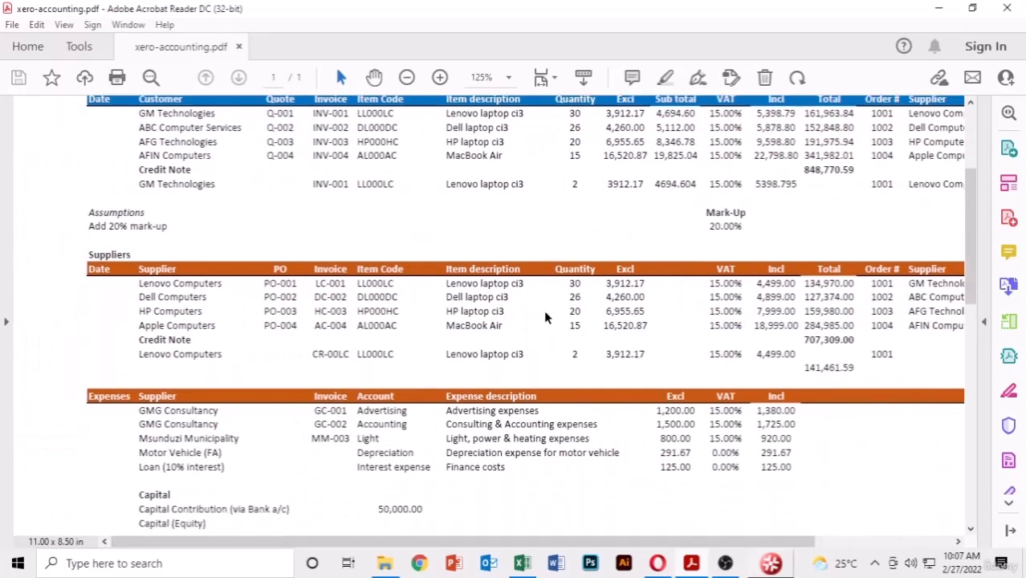
scroll(545, 313, up, 1)
scroll(545, 313, up, 1)
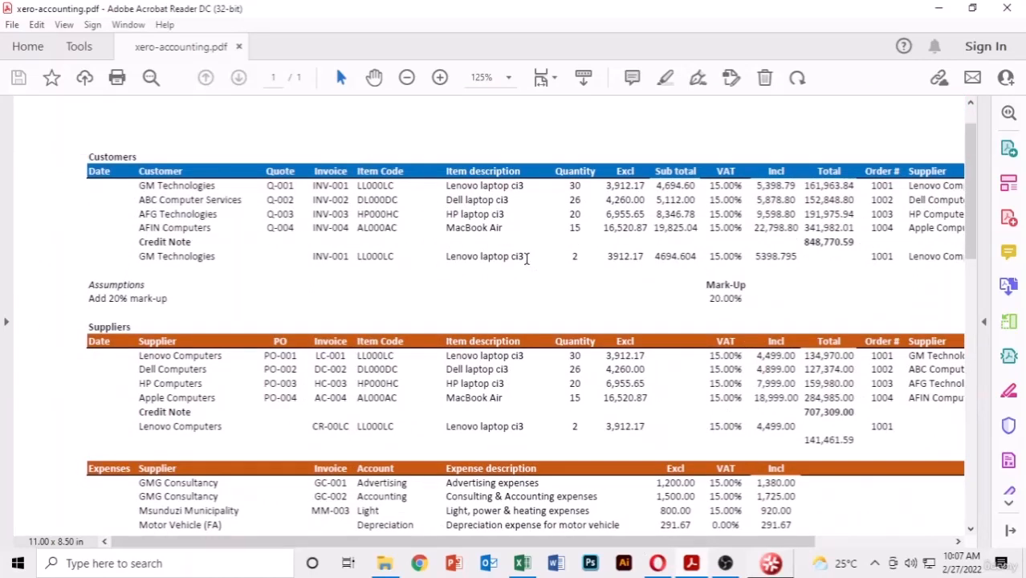
scroll(529, 257, down, 1)
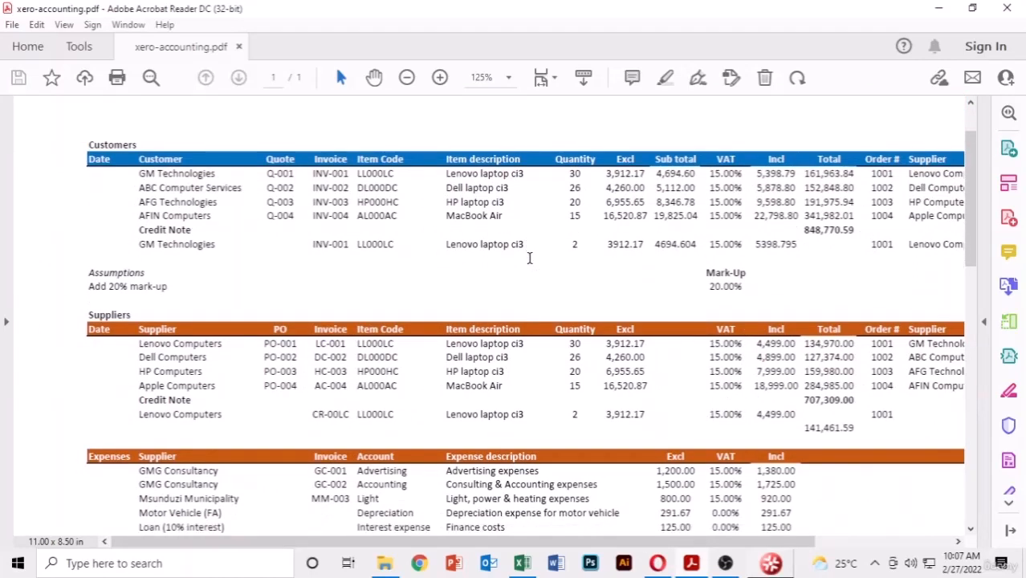
drag(673, 545, 717, 546)
scroll(661, 298, down, 1)
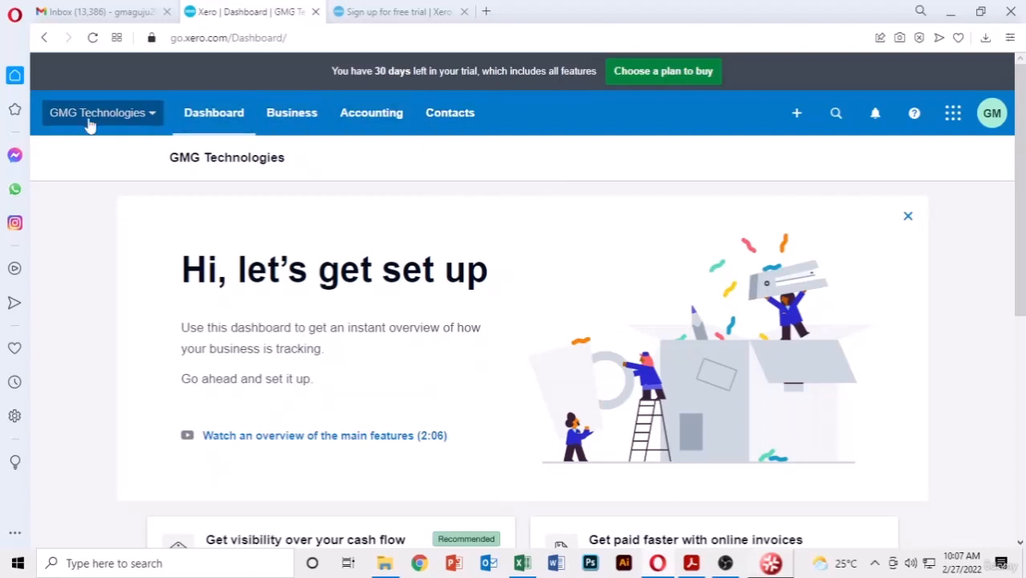
- Go to Contacts > Customers, dismiss the Find your contacts tour, and scroll the empty list
click(448, 123)
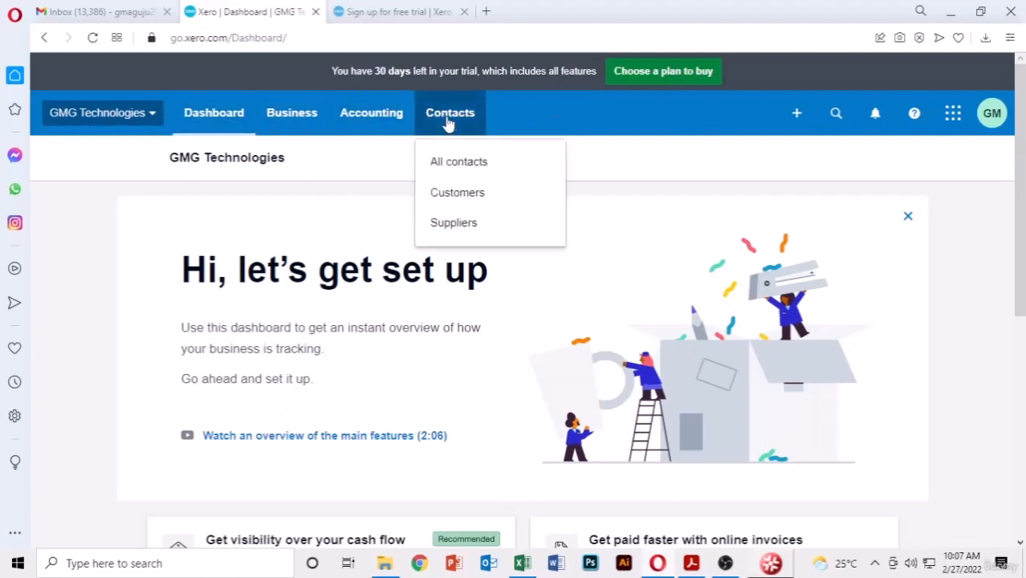
click(458, 192)
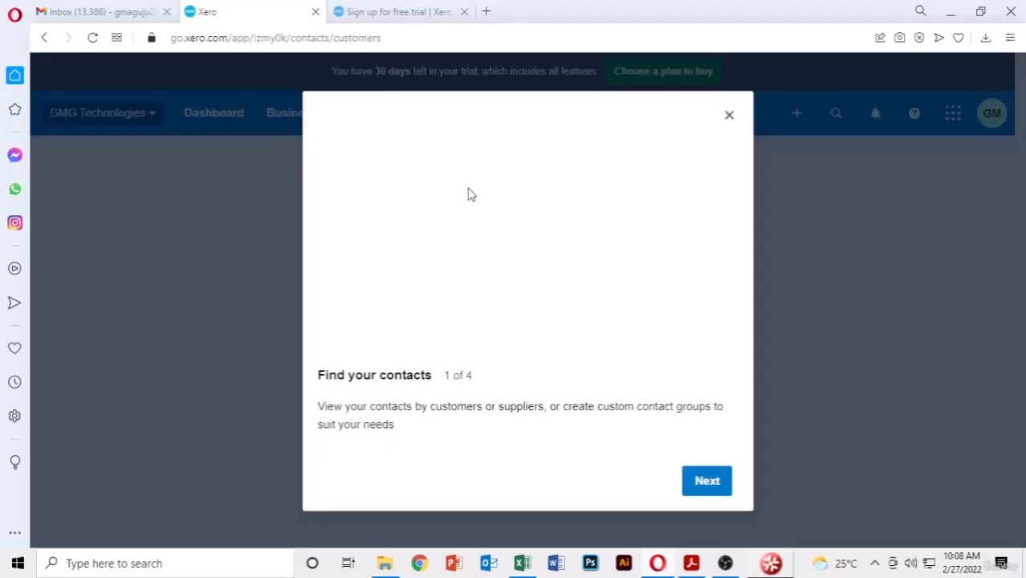
click(729, 114)
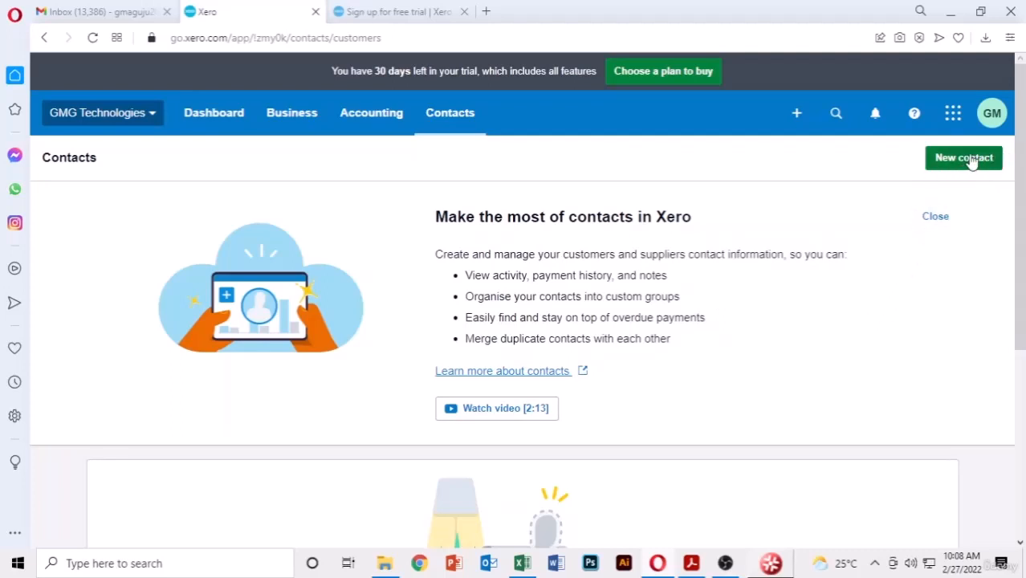
scroll(1002, 288, down, 2)
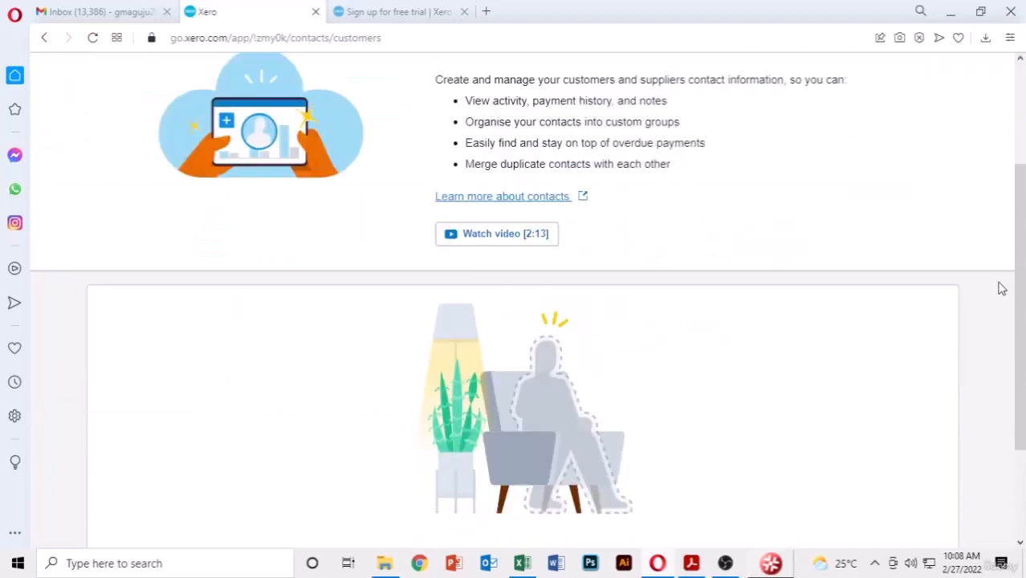
scroll(1002, 288, down, 2)
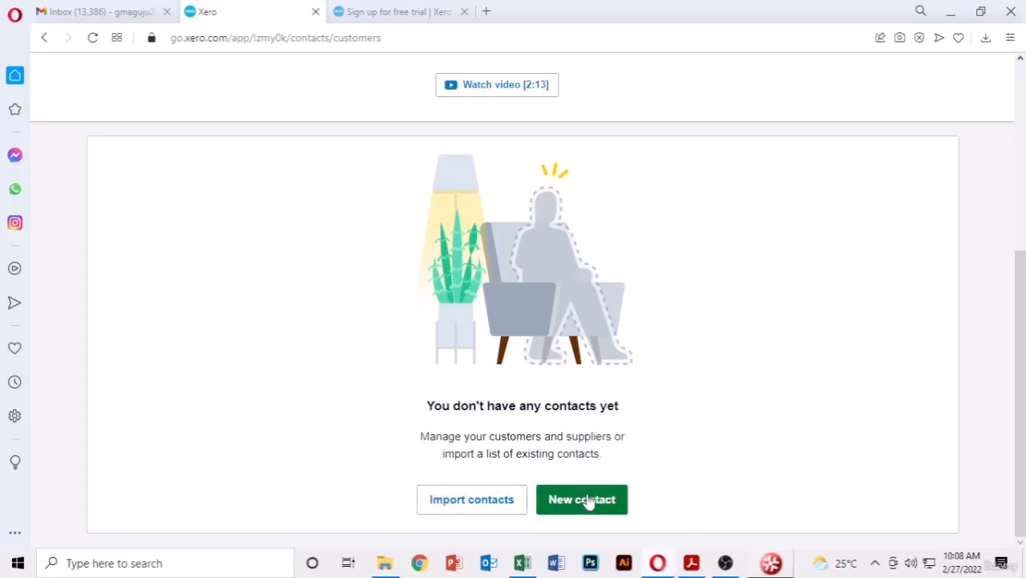
scroll(998, 377, up, 1)
scroll(998, 376, up, 5)
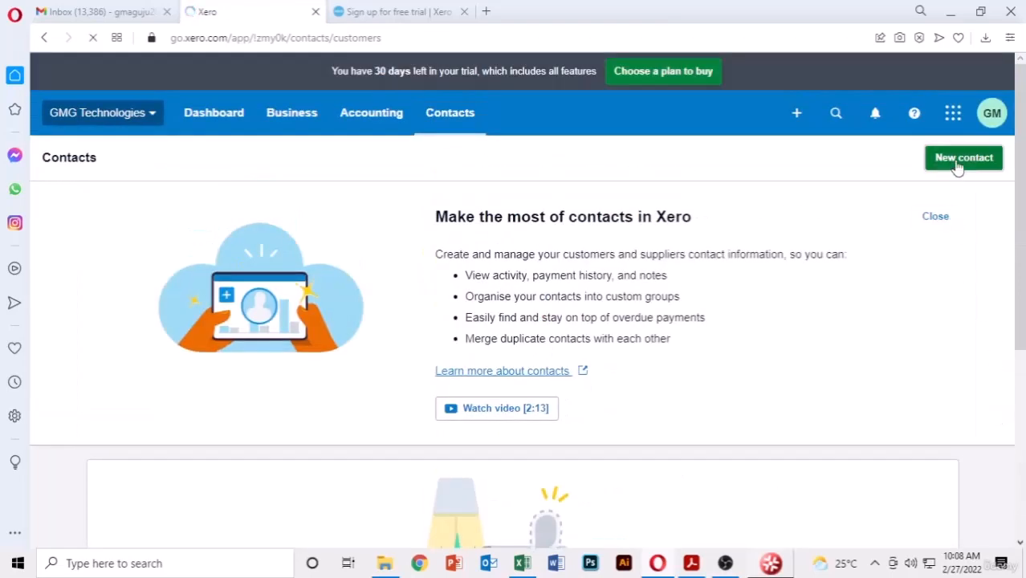
click(958, 161)
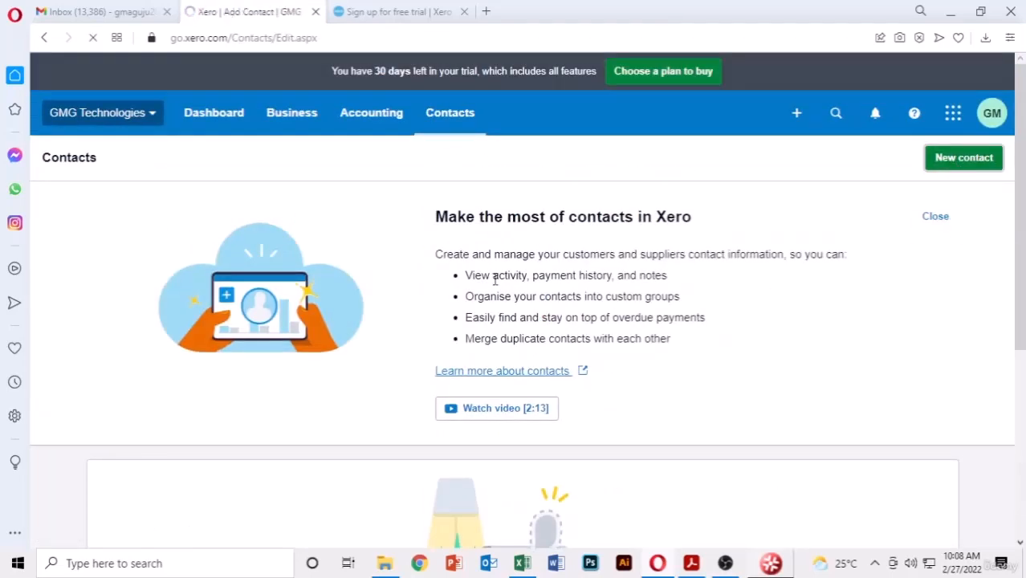
scroll(836, 230, down, 3)
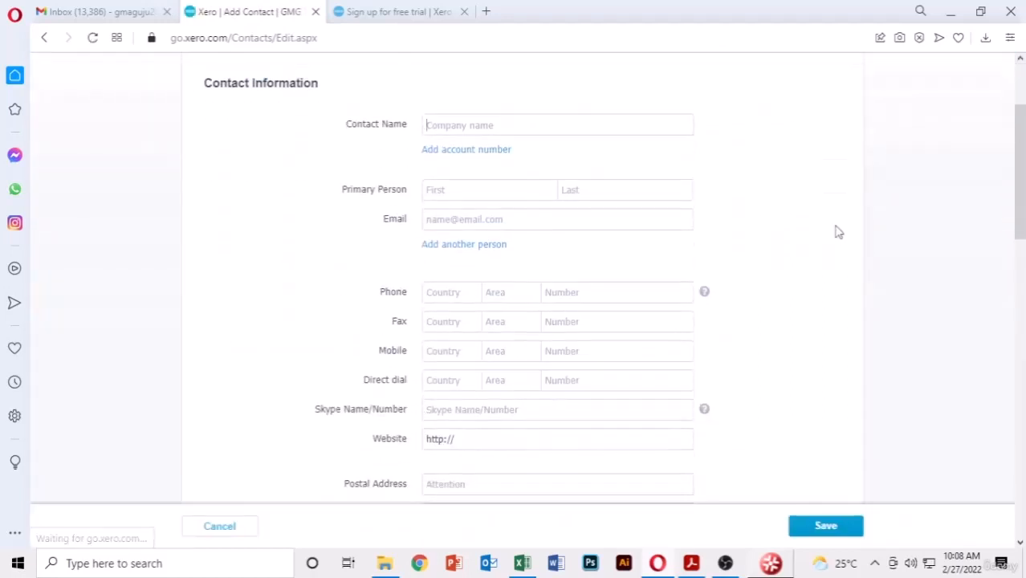
scroll(304, 107, up, 2)
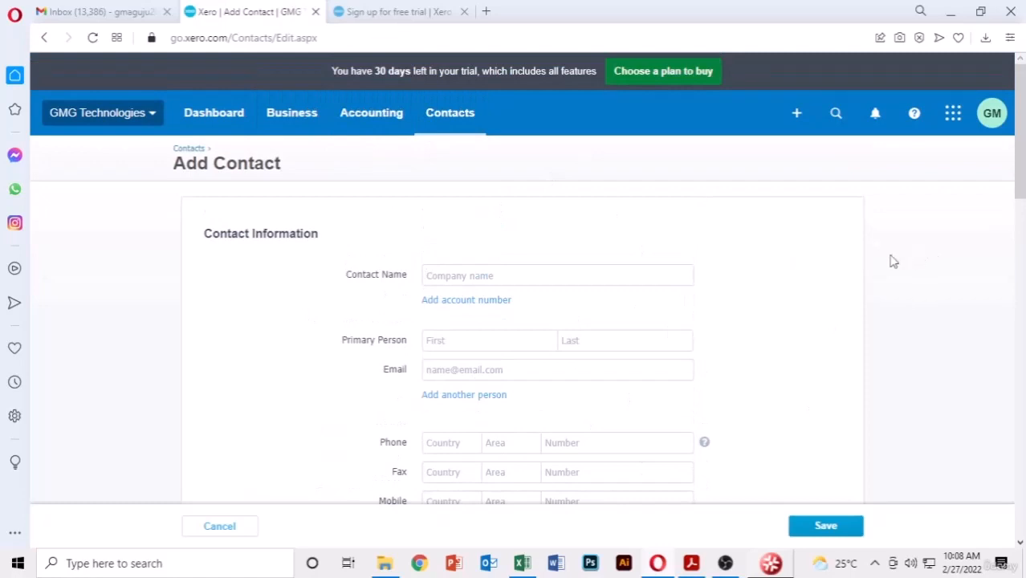
scroll(872, 263, down, 1)
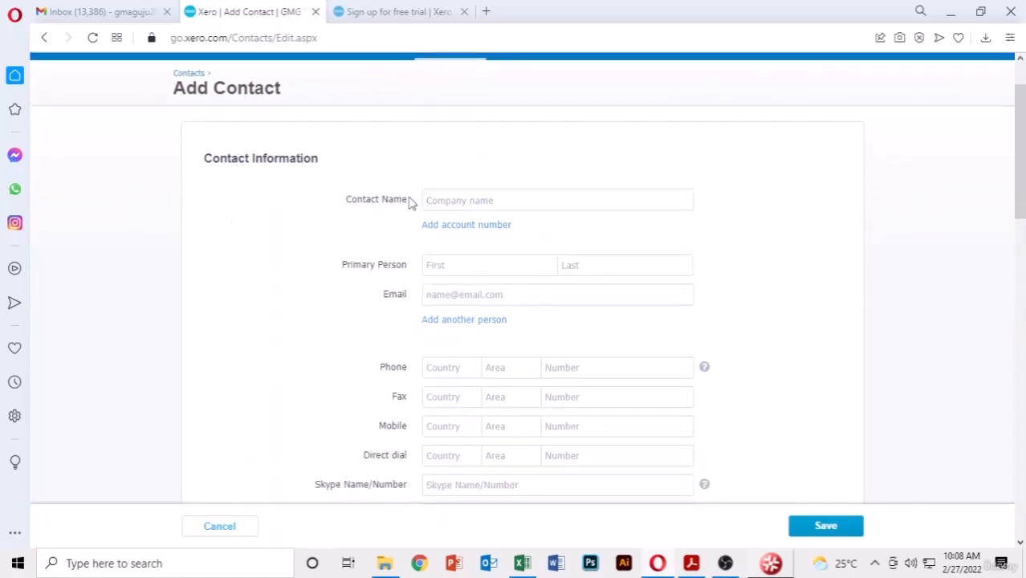
click(499, 201)
scroll(554, 197, down, 1)
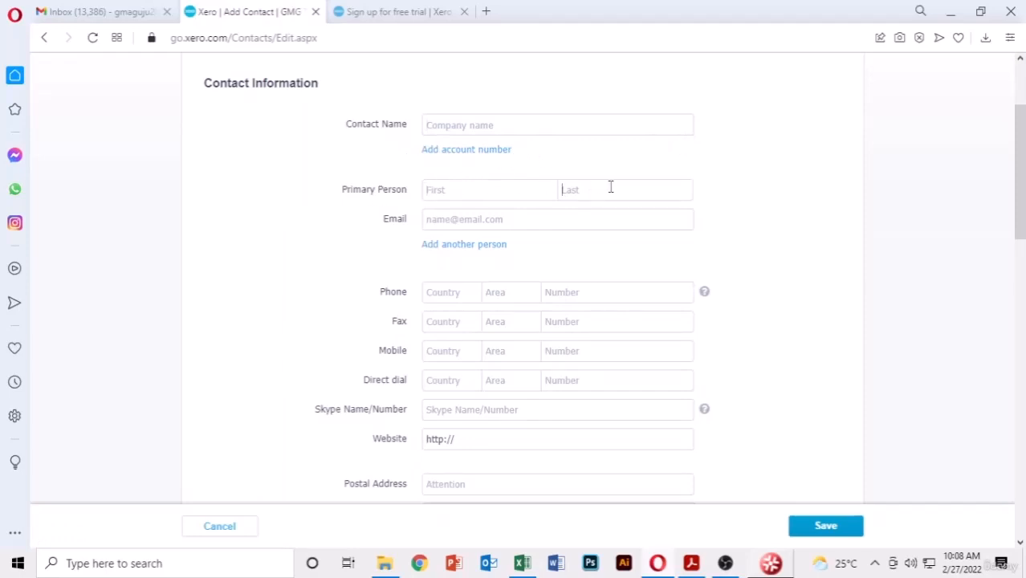
scroll(604, 211, down, 1)
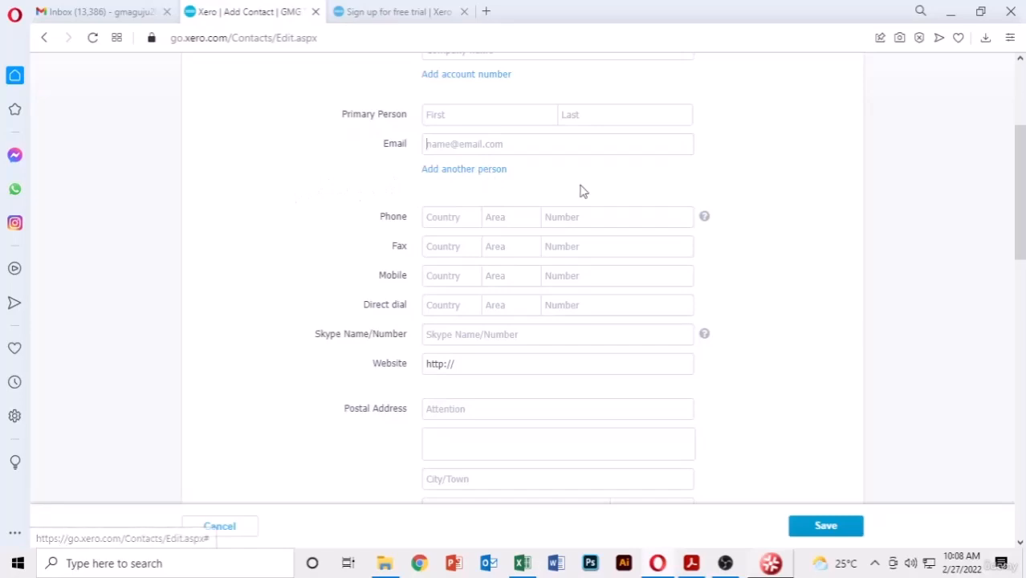
scroll(598, 191, down, 1)
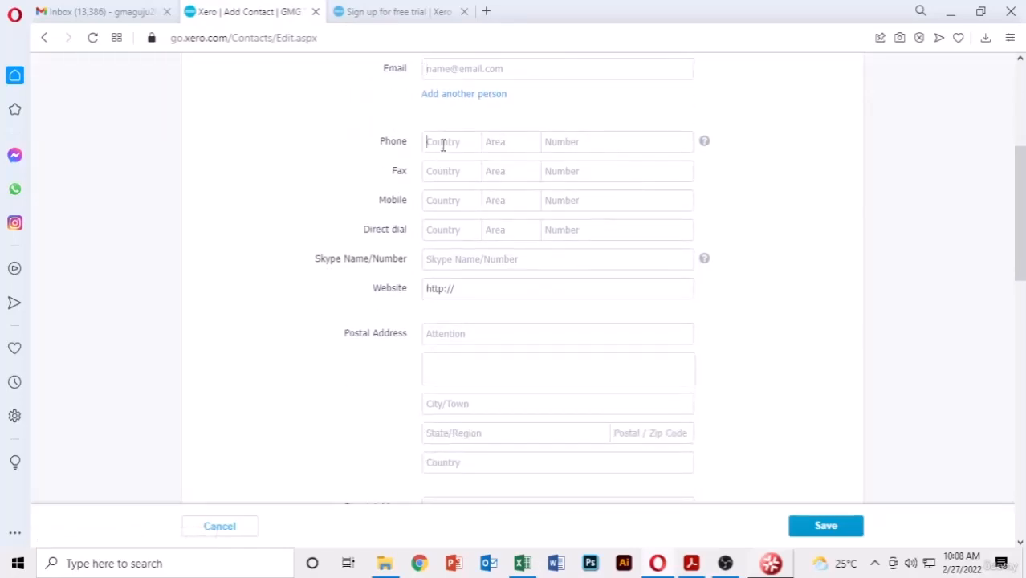
click(435, 176)
scroll(665, 190, down, 1)
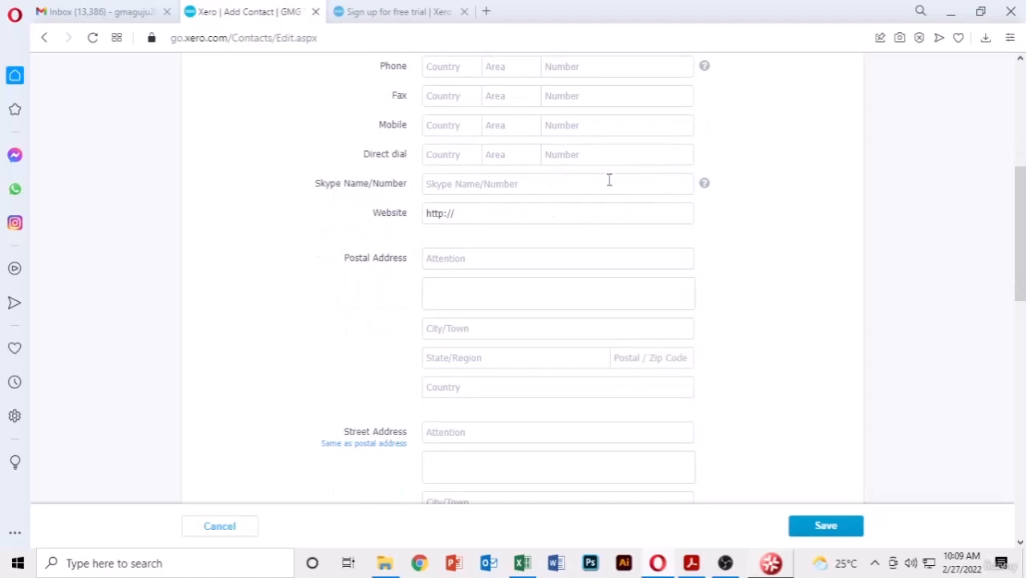
scroll(609, 180, down, 1)
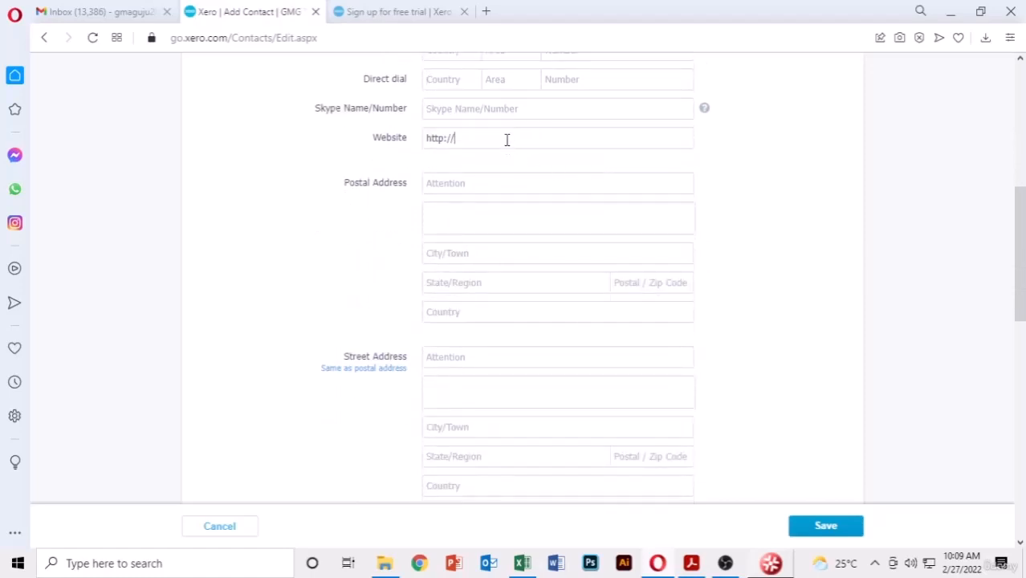
scroll(595, 187, down, 1)
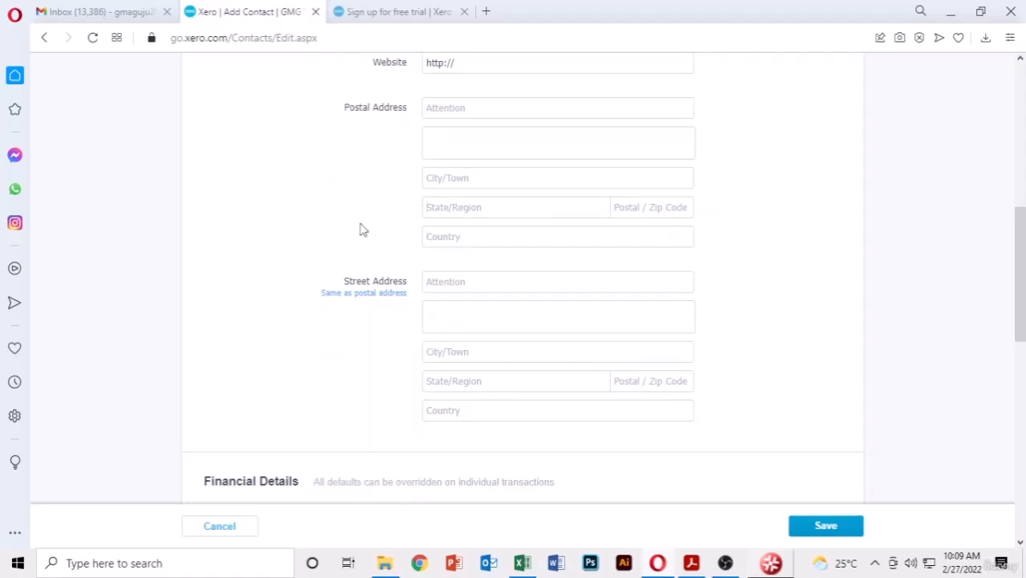
scroll(361, 229, down, 3)
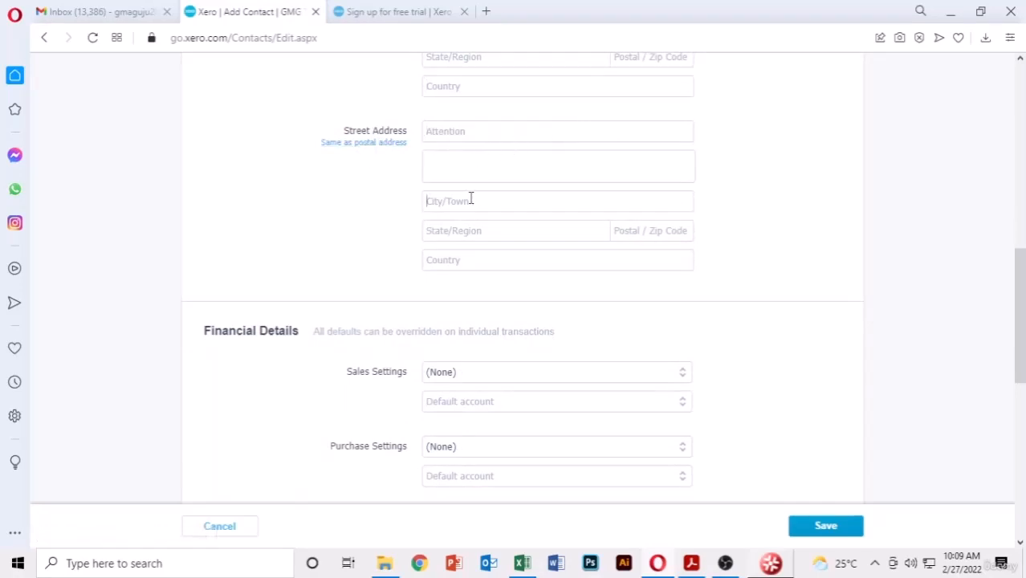
scroll(472, 203, down, 3)
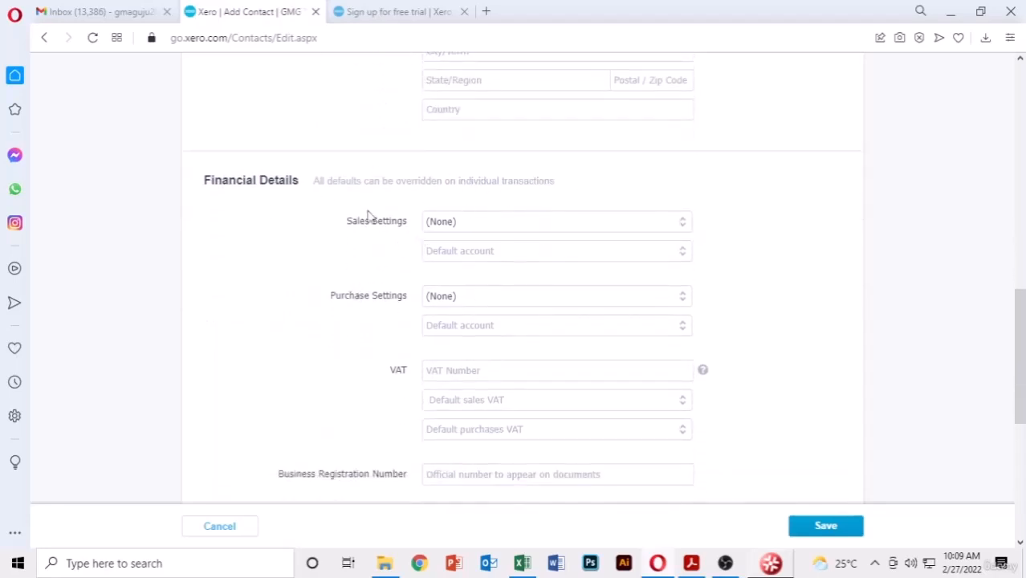
scroll(734, 200, down, 2)
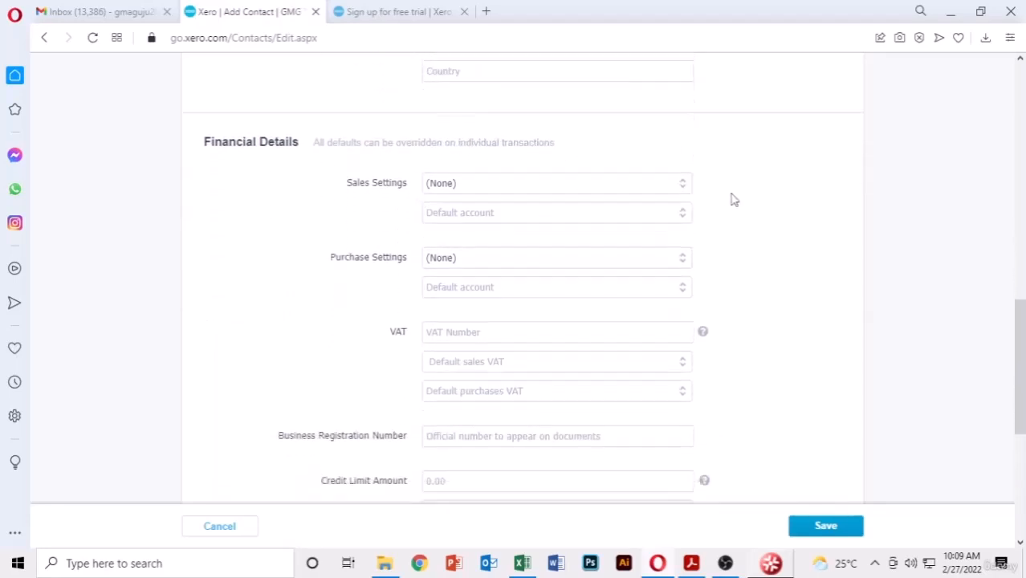
scroll(553, 196, down, 4)
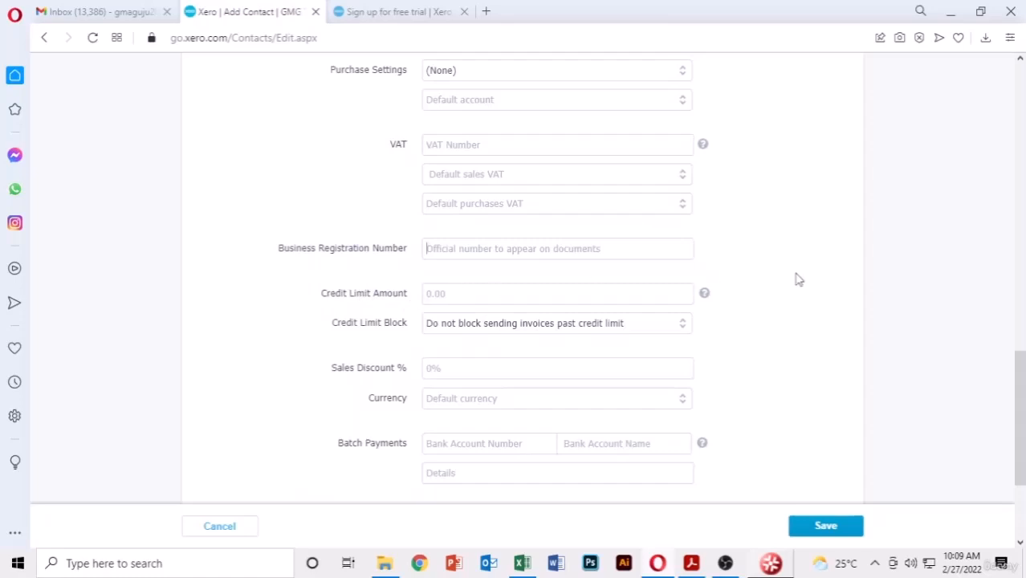
scroll(826, 279, down, 2)
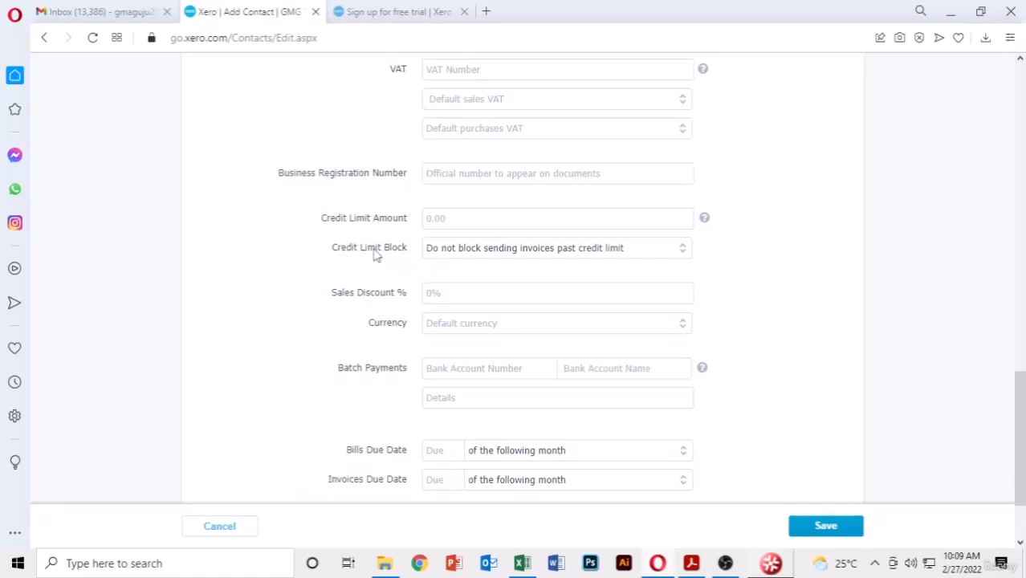
scroll(483, 249, down, 3)
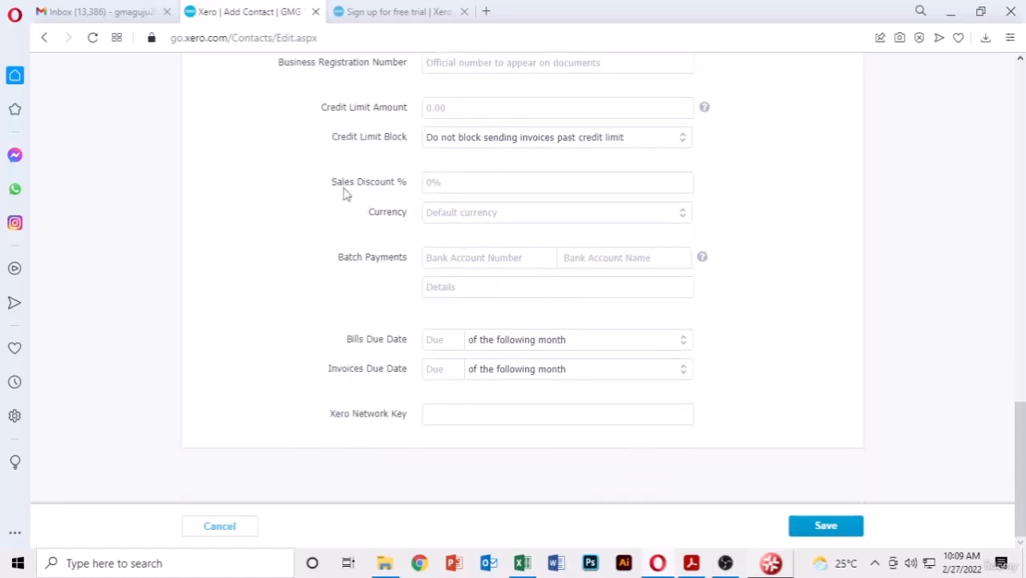
click(611, 188)
scroll(523, 318, up, 5)
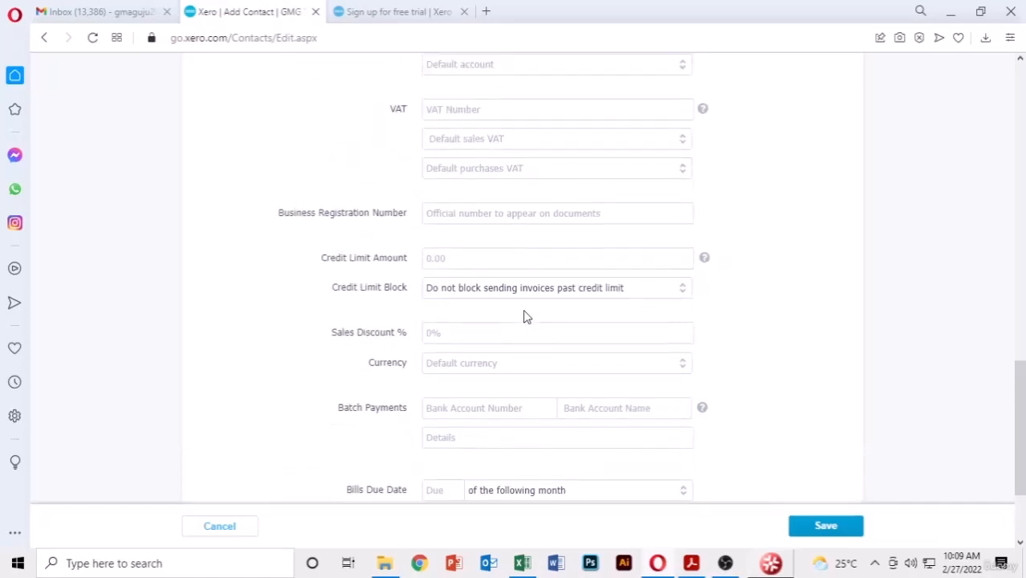
scroll(524, 317, down, 5)
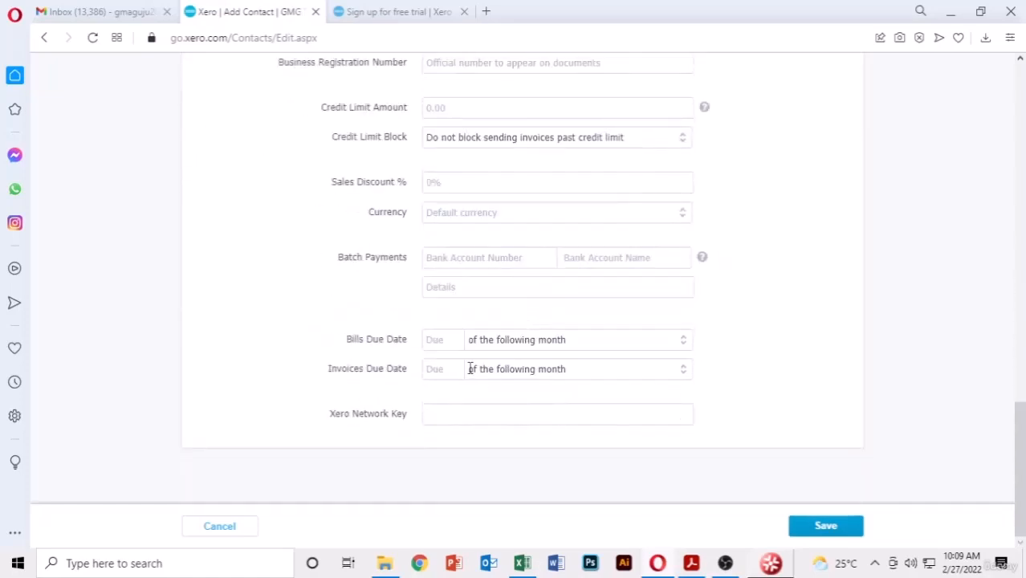
scroll(532, 366, up, 5)
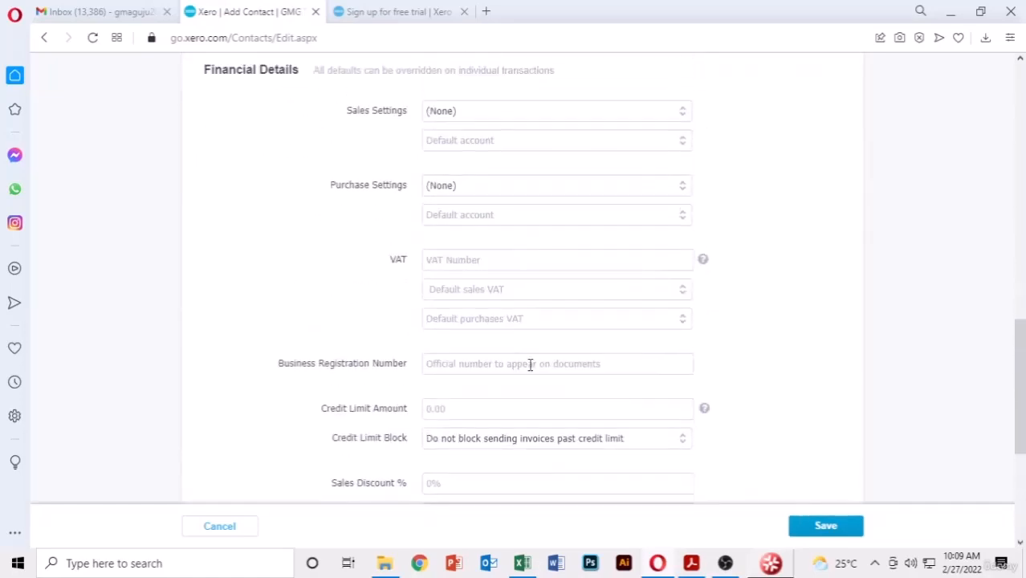
scroll(531, 363, down, 5)
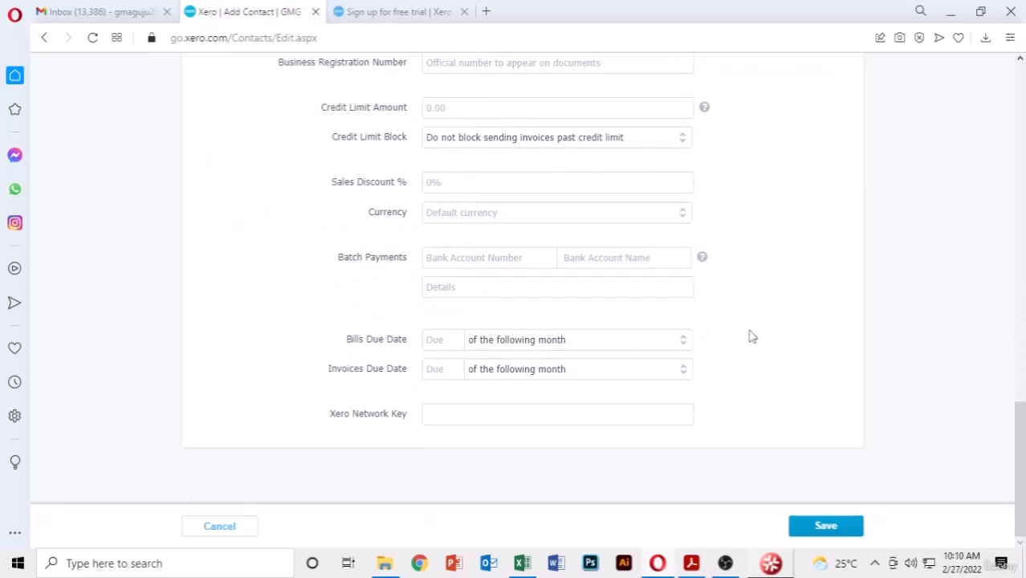
scroll(496, 365, up, 5)
scroll(494, 352, up, 5)
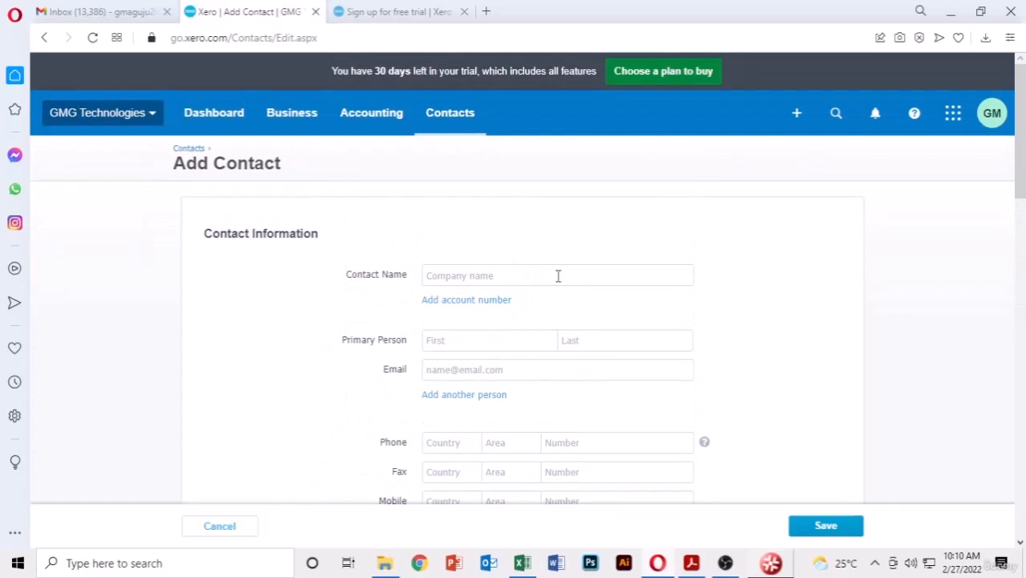
scroll(559, 275, down, 12)
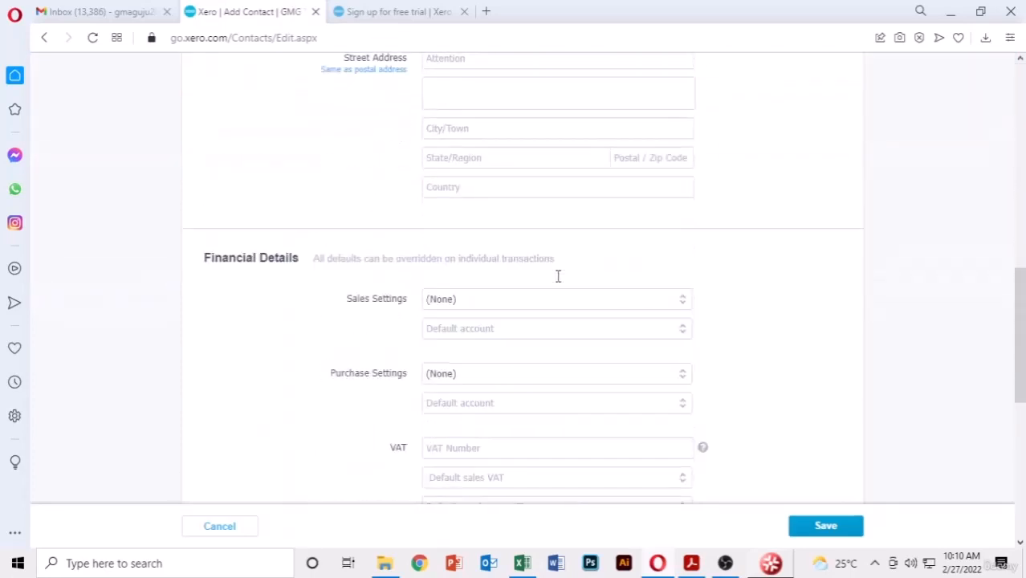
scroll(506, 318, down, 2)
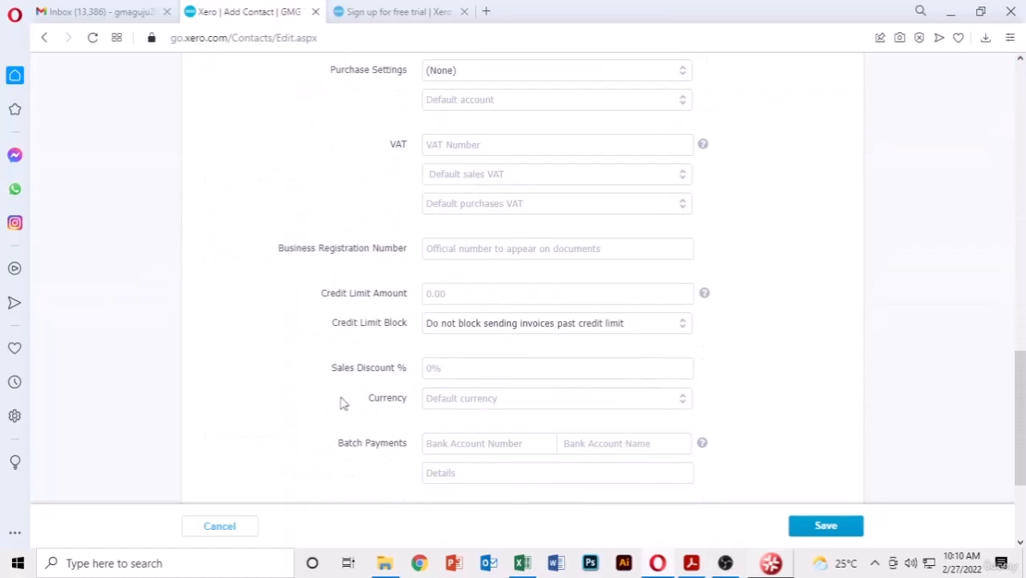
scroll(633, 447, down, 3)
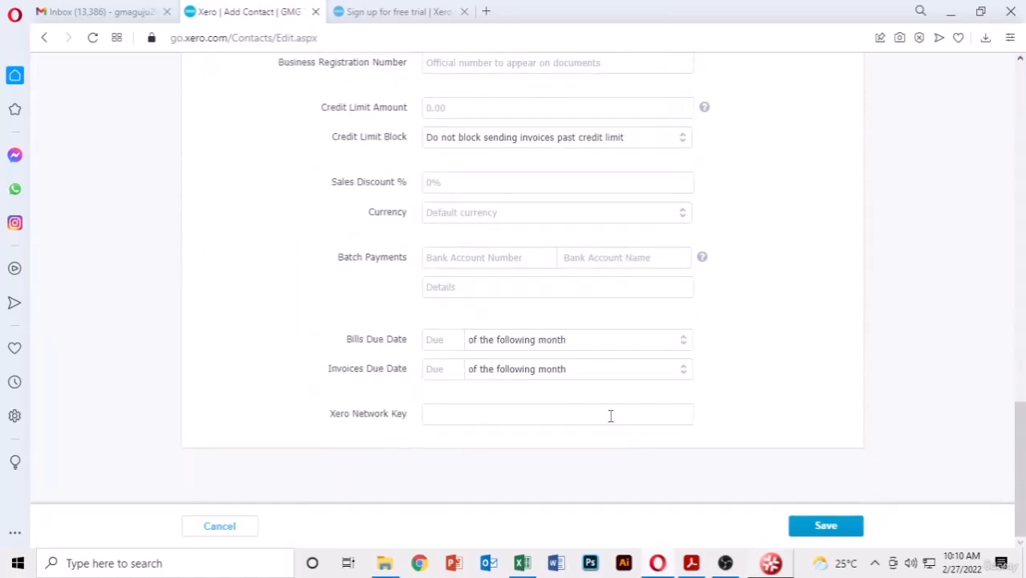
scroll(610, 416, up, 15)
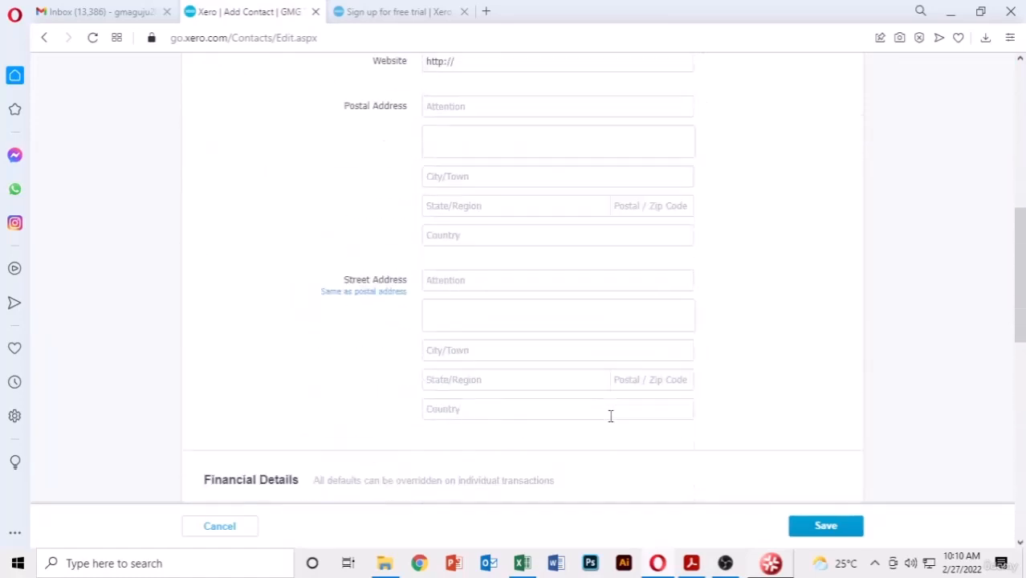
scroll(610, 416, up, 3)
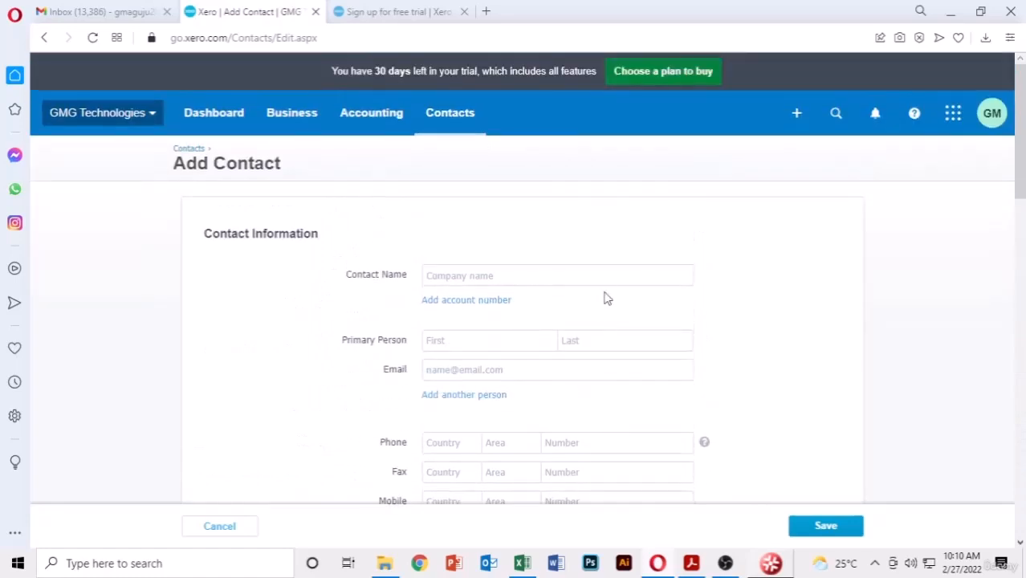
scroll(775, 261, down, 1)
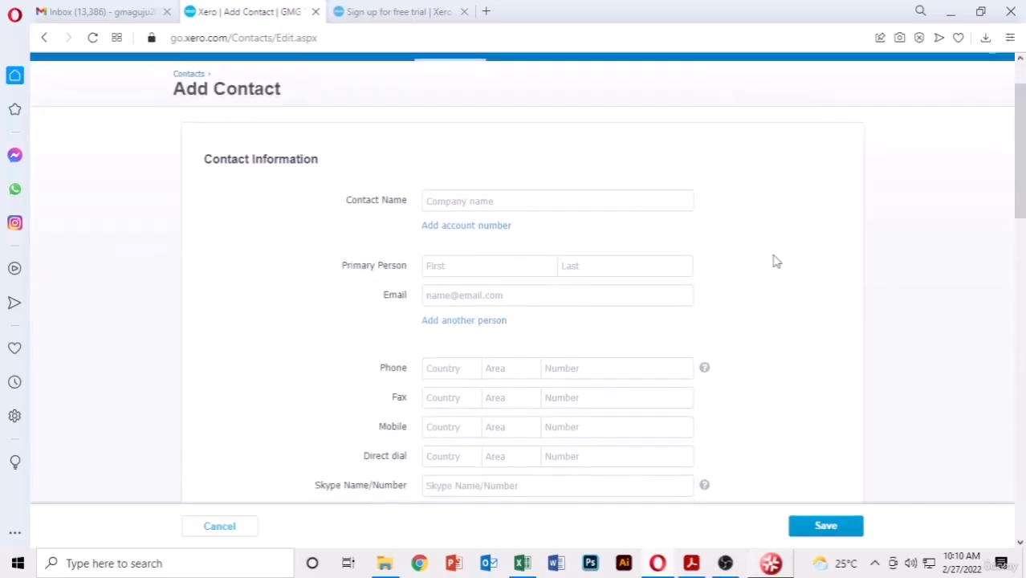
click(585, 202)
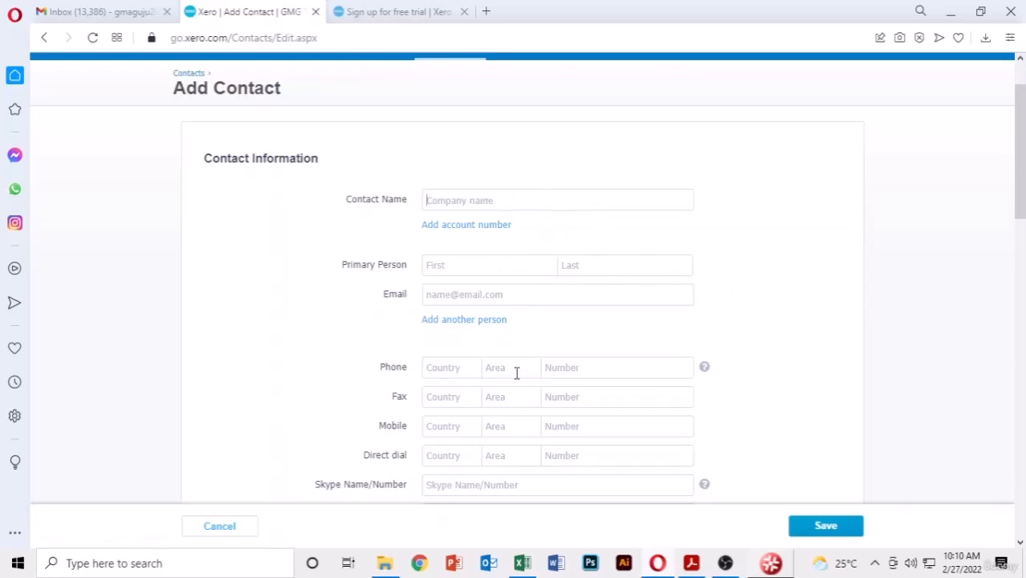
- Copy the customer name GM Technologies from the PDF's Customers table
click(518, 556)
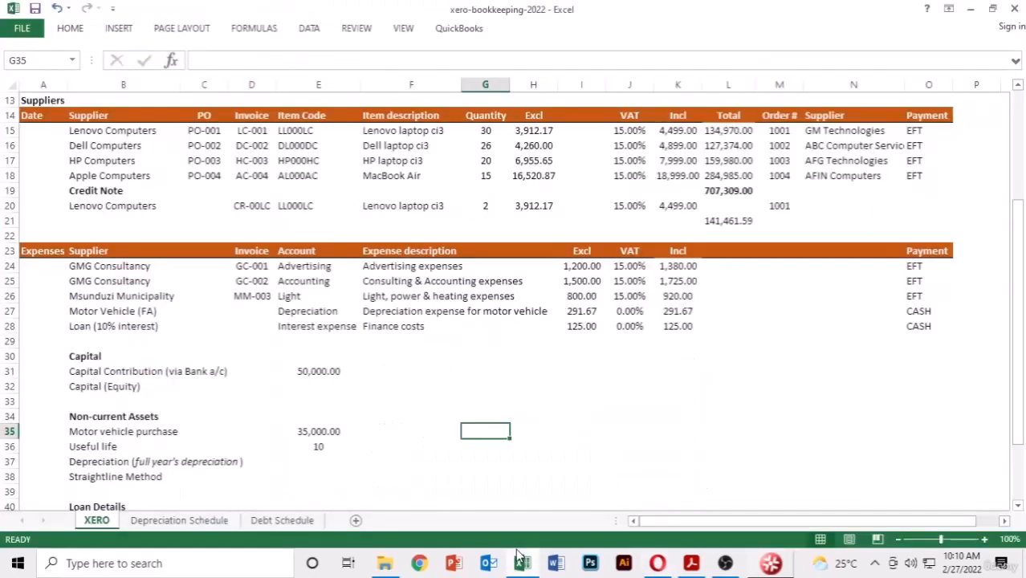
click(692, 563)
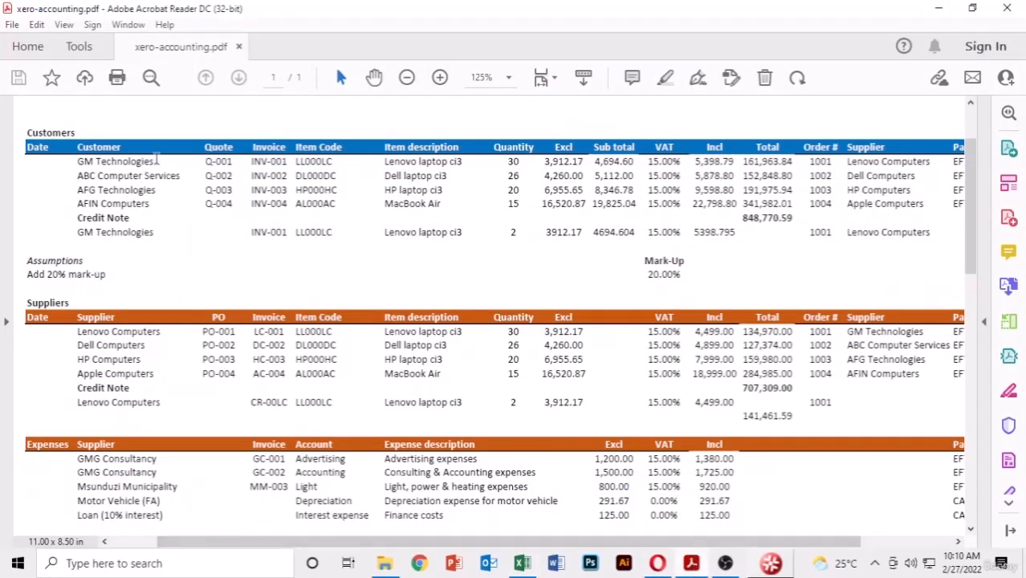
drag(155, 159, 76, 161)
key(ctrl+c)
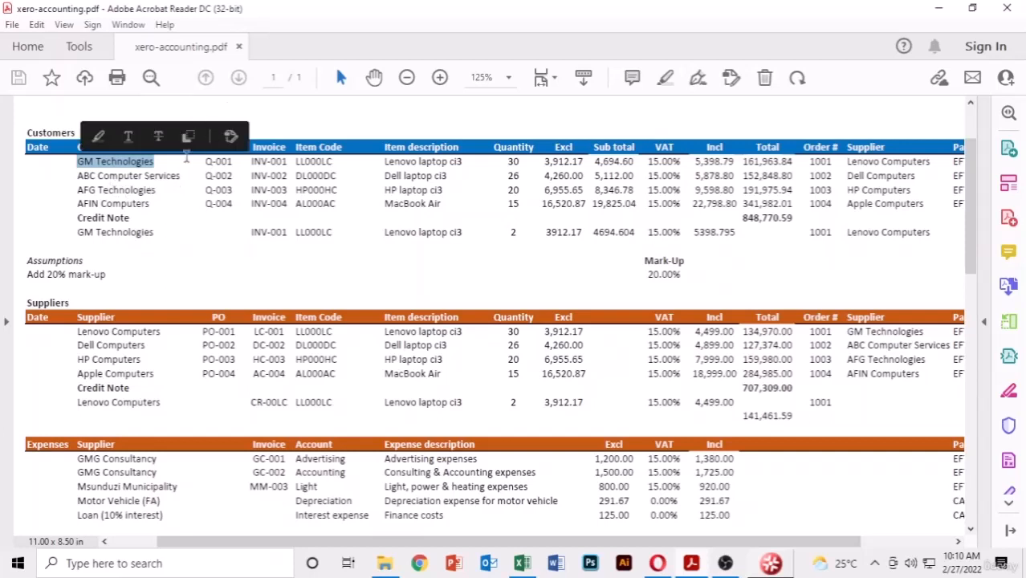
click(188, 138)
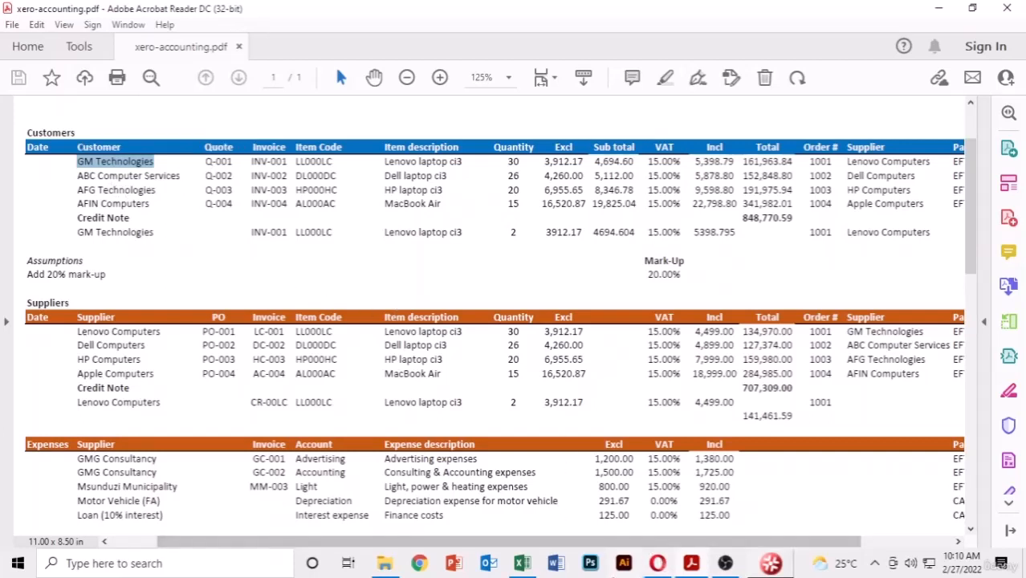
click(656, 564)
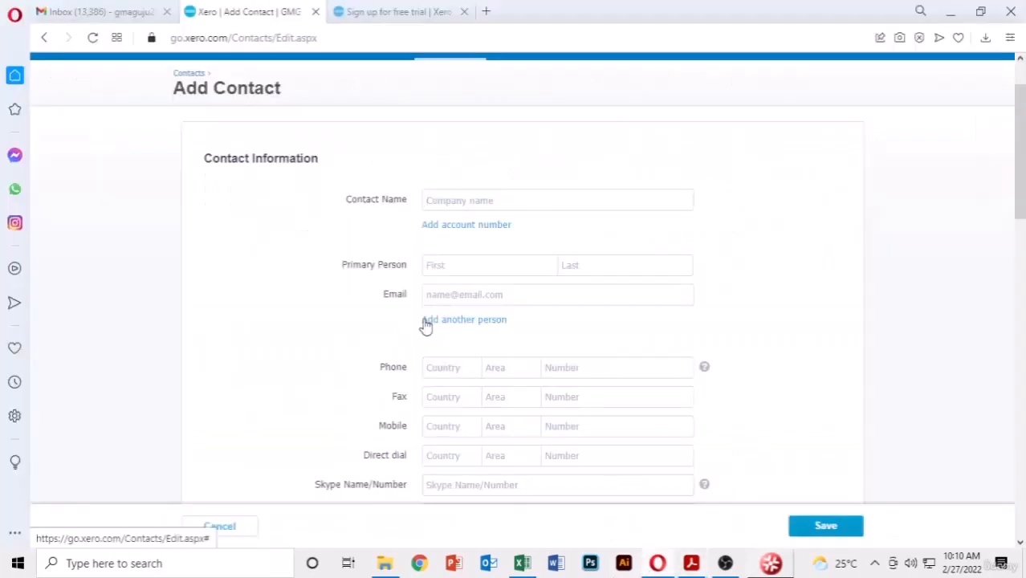
- Paste GM Technologies as the contact name, save it, and start a new blank contact
key(ctrl+v)
scroll(787, 257, down, 5)
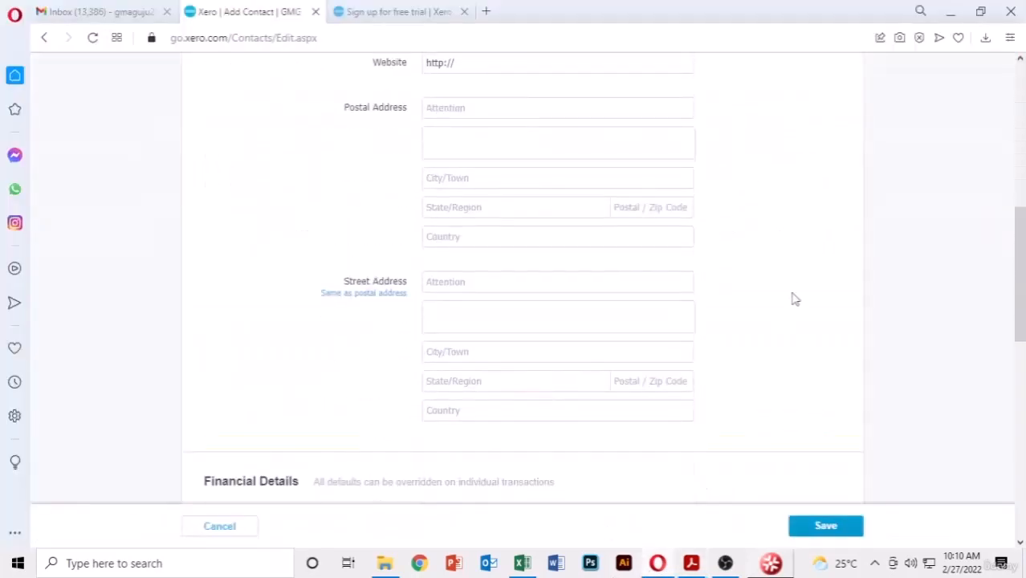
click(840, 524)
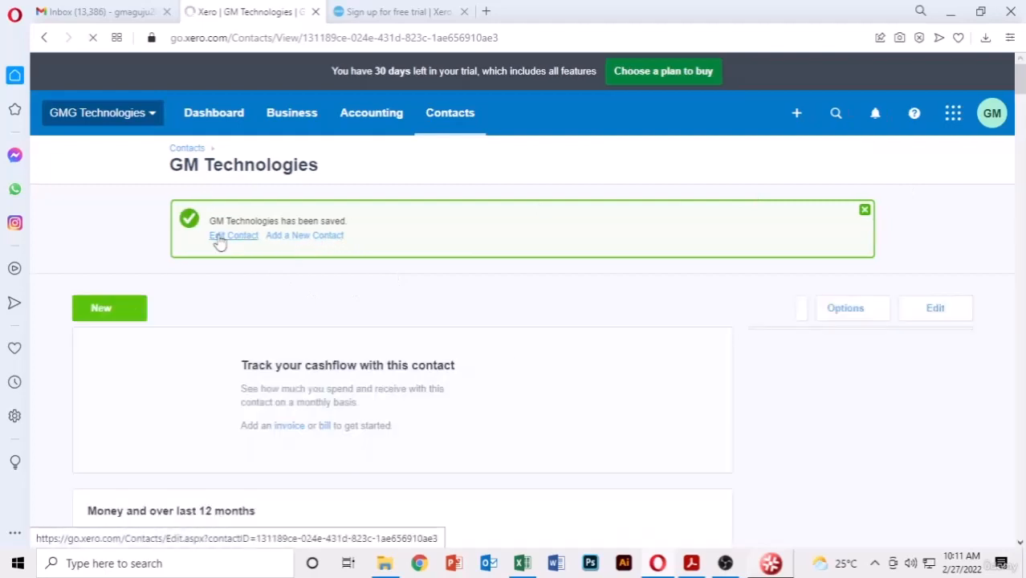
click(305, 239)
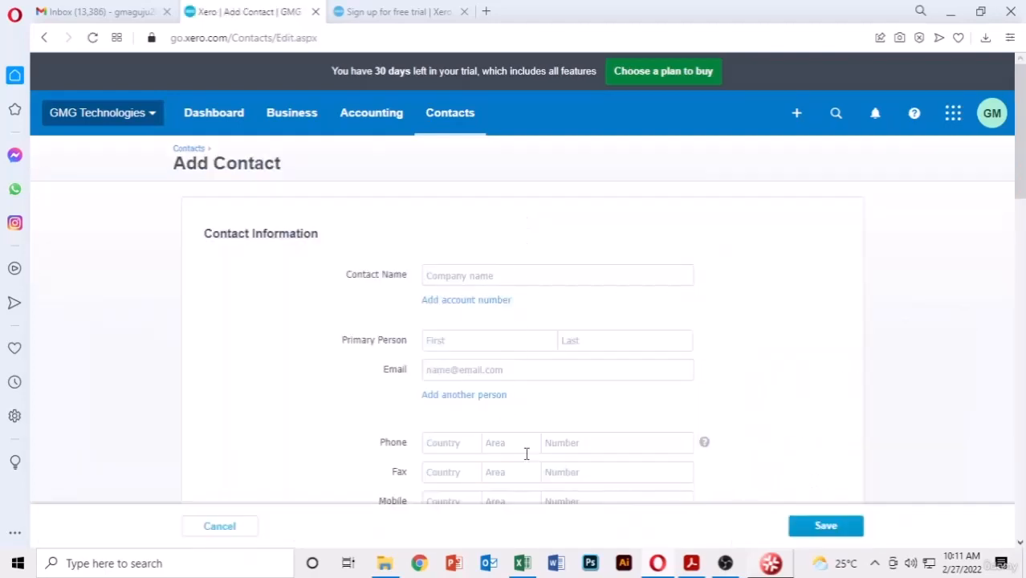
- Add ABC Computer Services as a contact, copying the name from the PDF
click(697, 565)
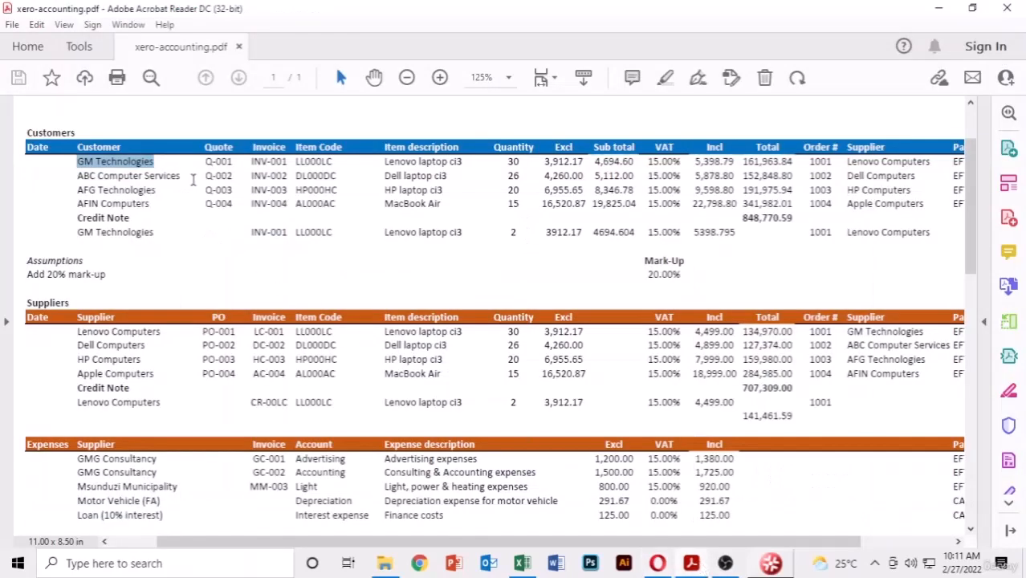
drag(182, 175, 77, 176)
key(ctrl+c)
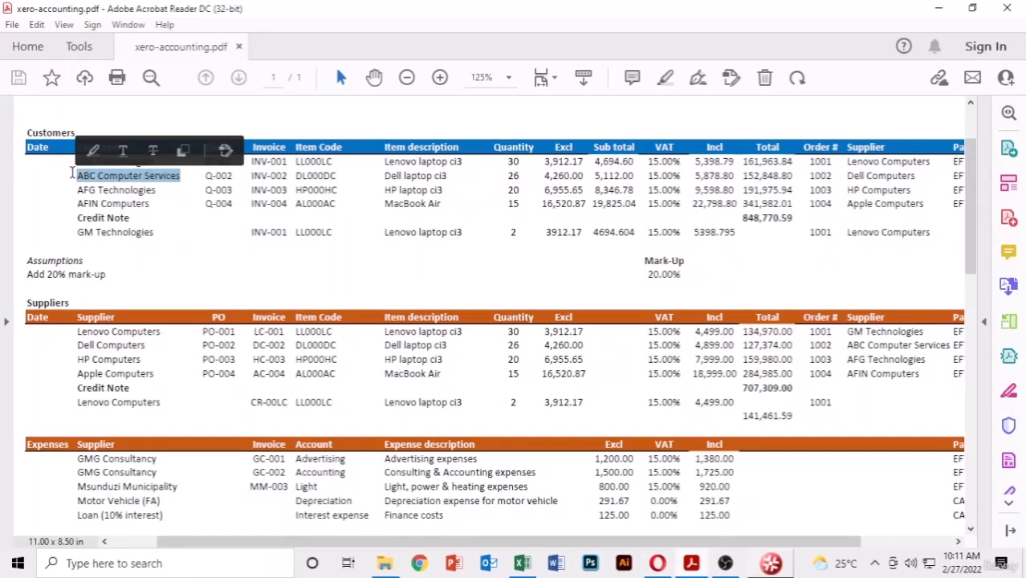
key(alt+Tab)
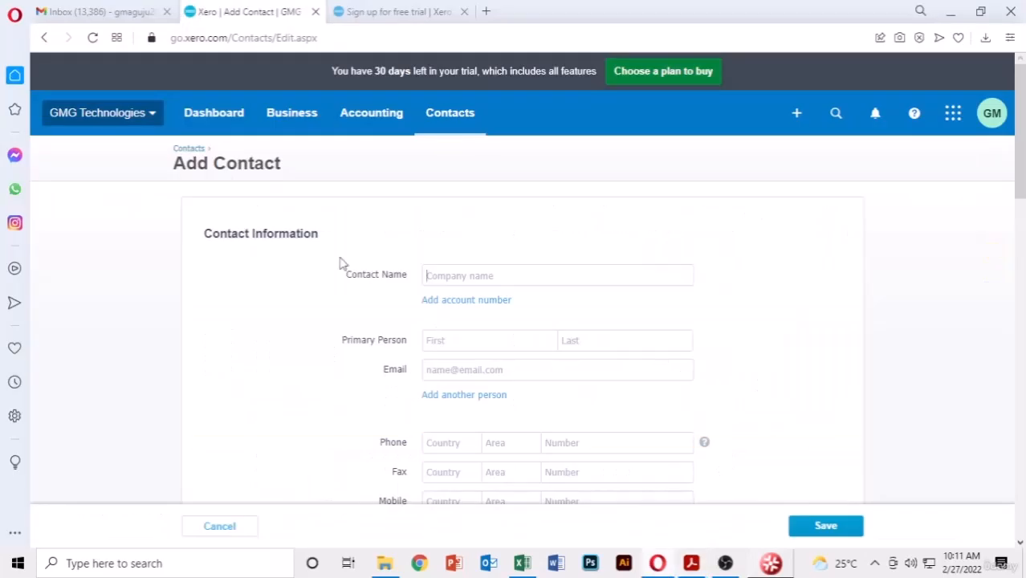
key(ctrl+v)
click(828, 526)
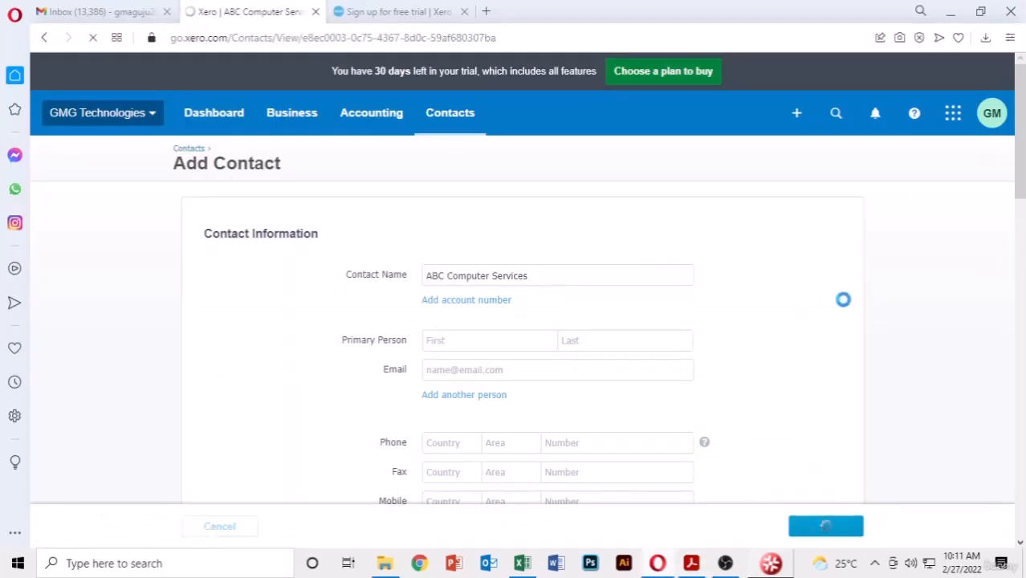
click(306, 236)
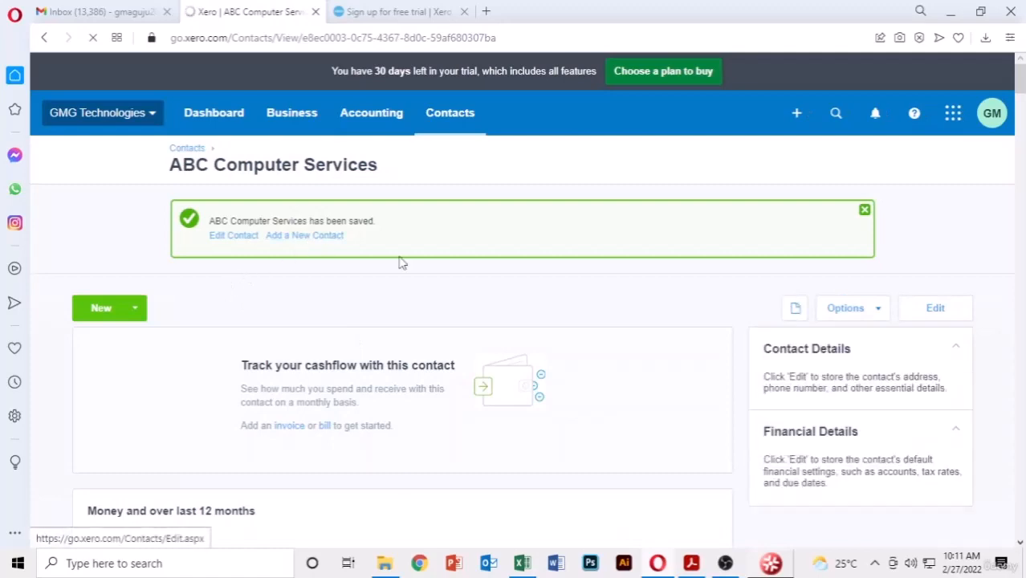
- Add AFG Technologies as a contact, copying the name from the PDF
click(691, 563)
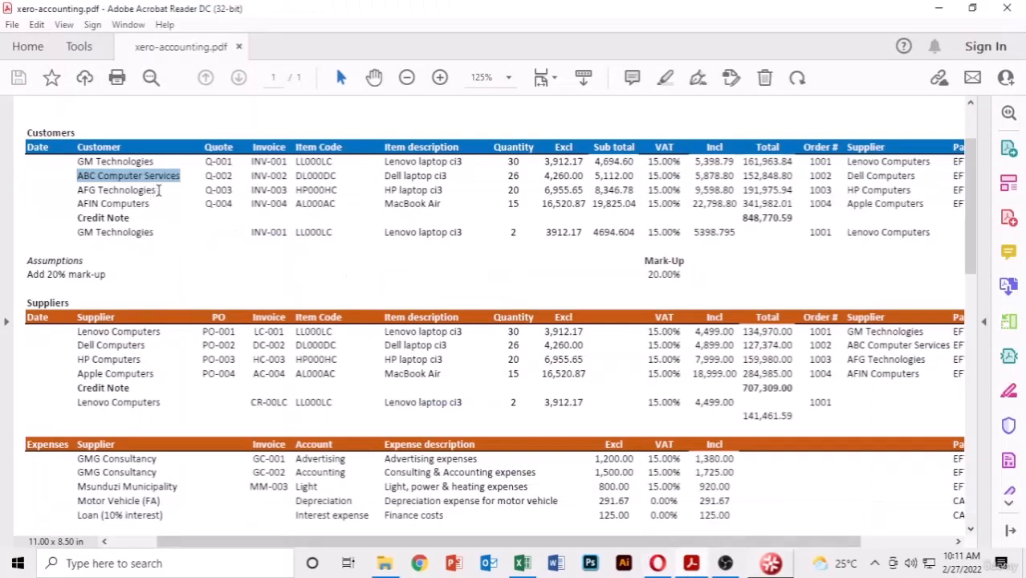
drag(159, 190, 76, 190)
key(ctrl+c)
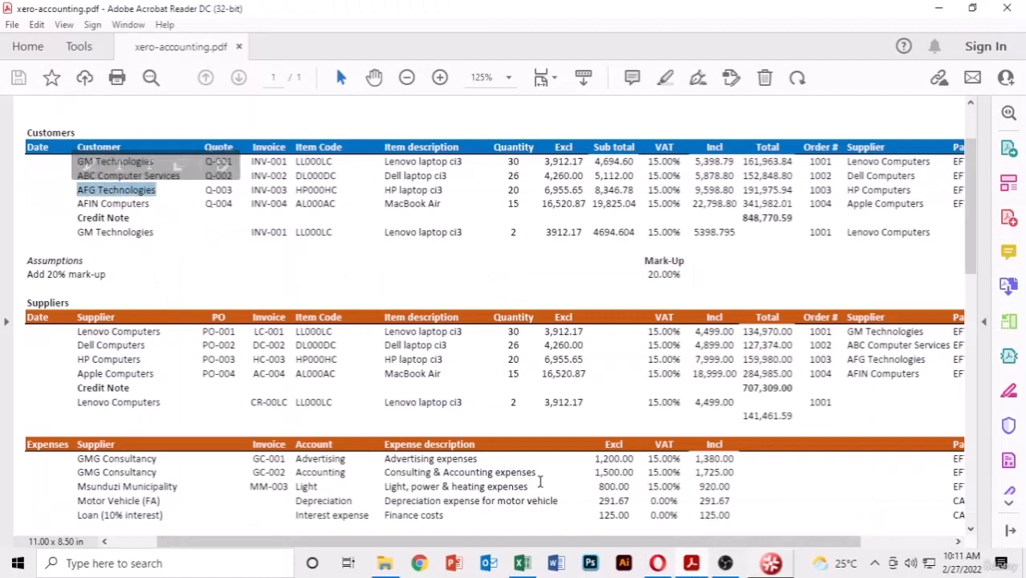
key(alt+Tab)
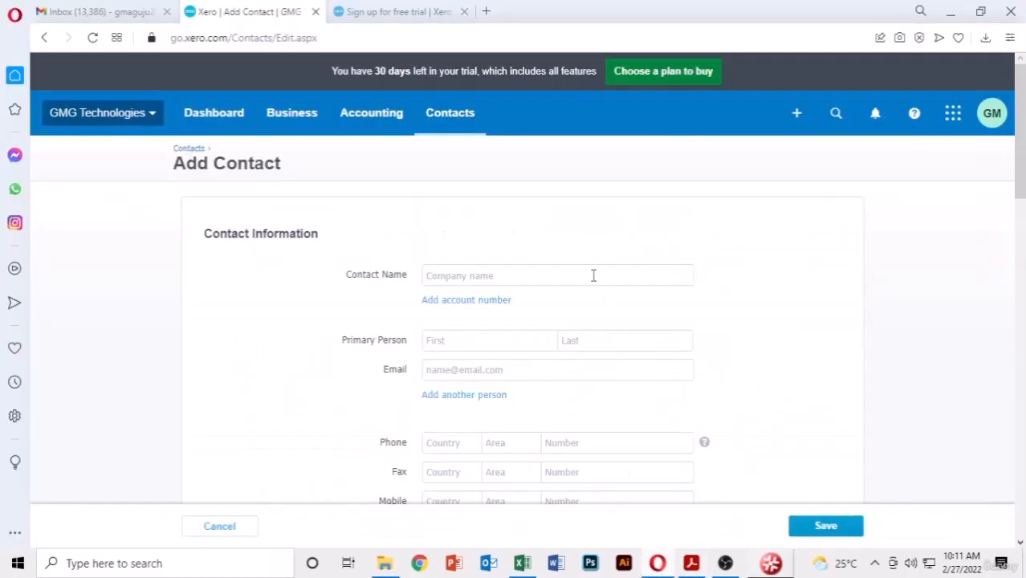
key(ctrl+v)
click(819, 524)
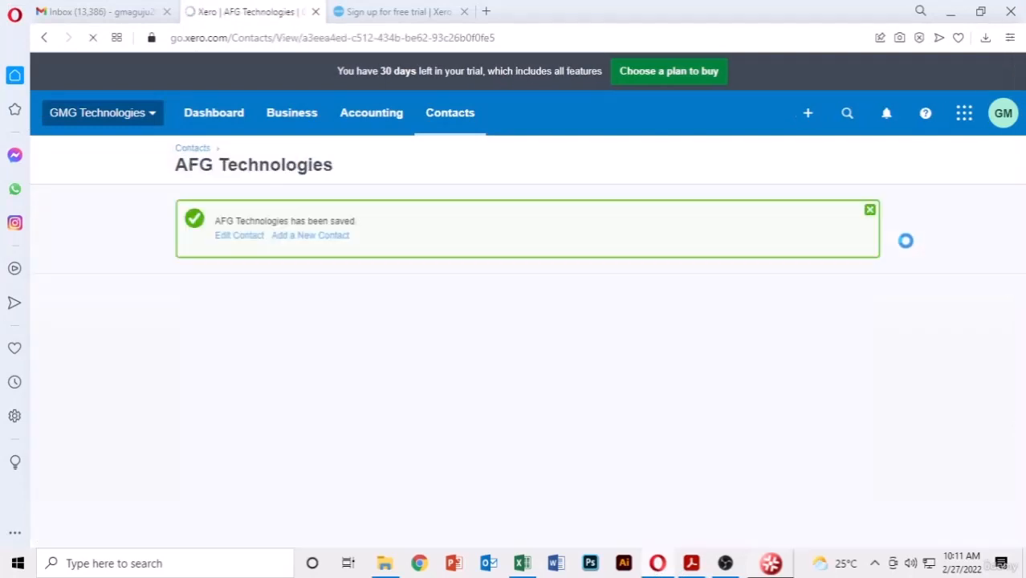
click(304, 236)
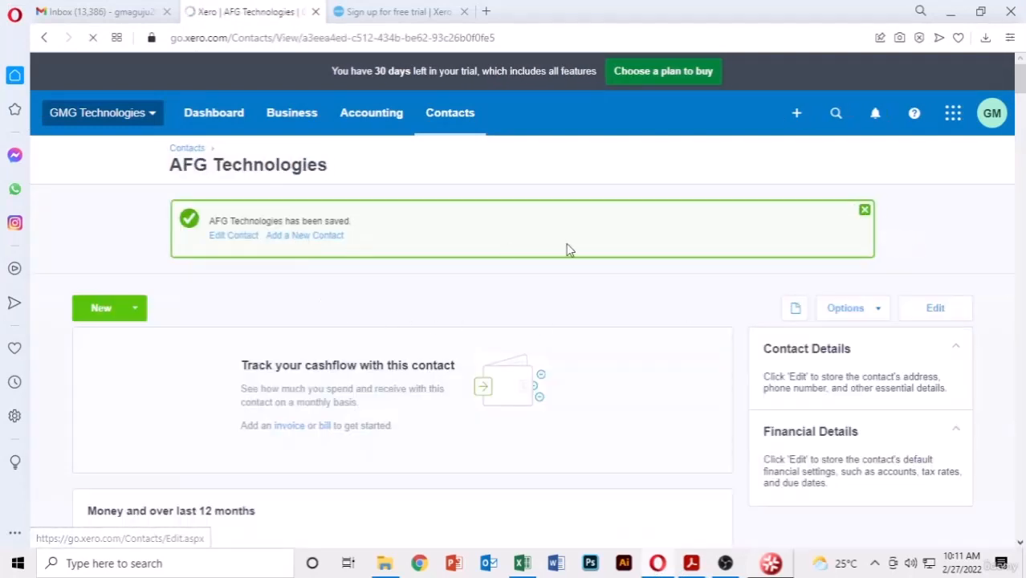
- Add AFIN Computers as a contact and review its new contact page
click(691, 563)
drag(153, 207, 84, 207)
key(ctrl+c)
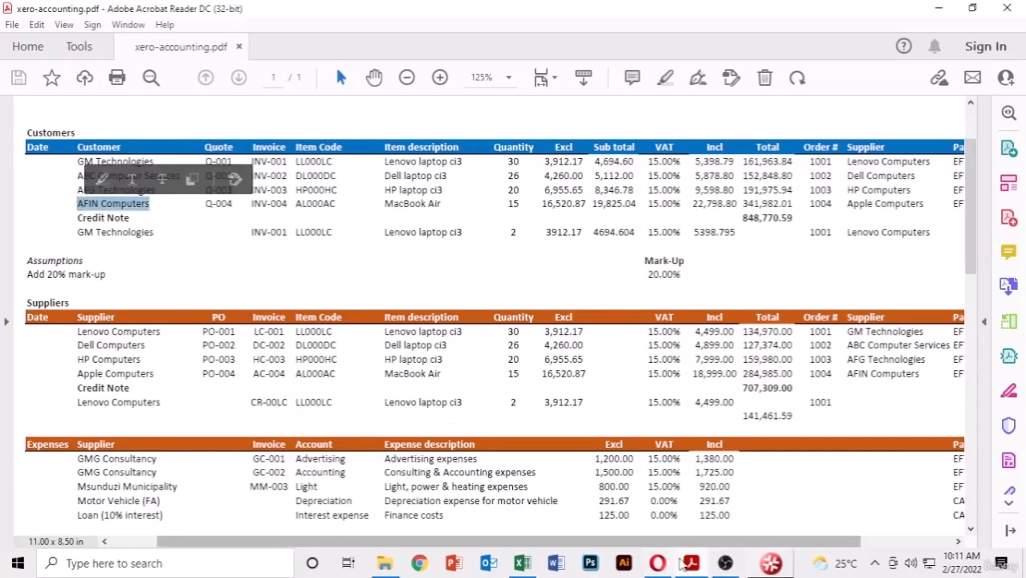
click(657, 563)
key(ctrl+v)
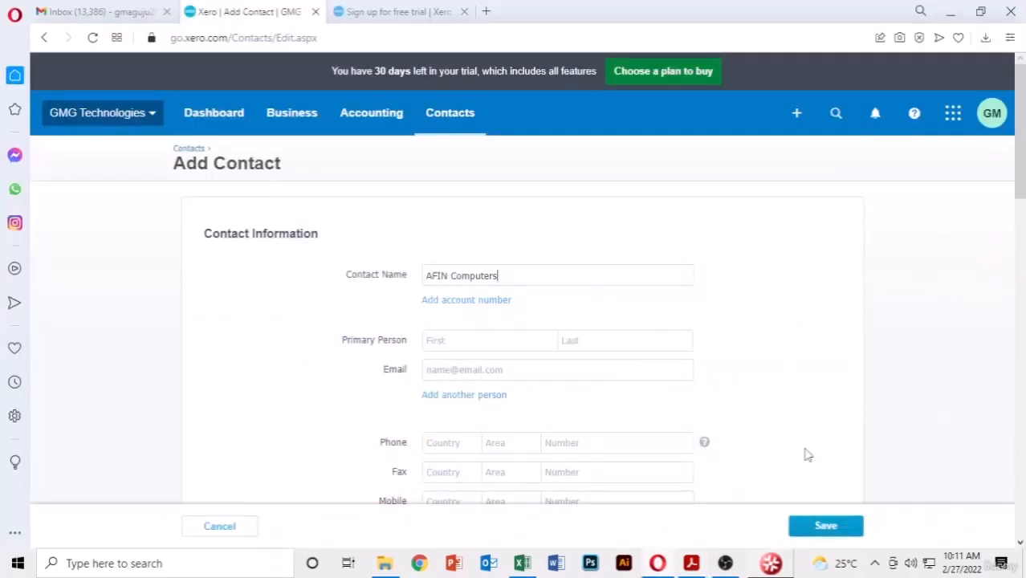
click(829, 528)
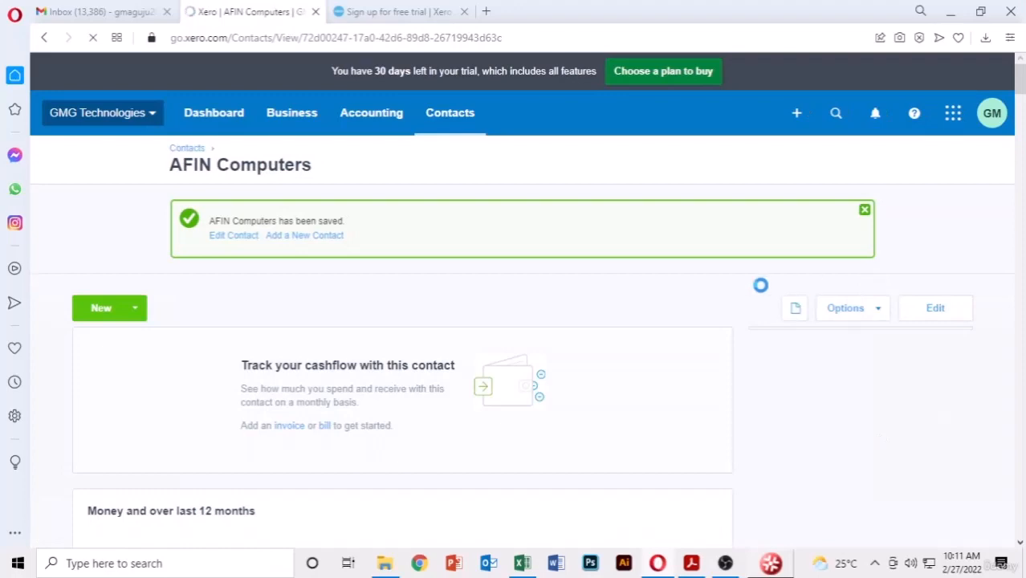
scroll(647, 268, down, 5)
scroll(649, 266, up, 3)
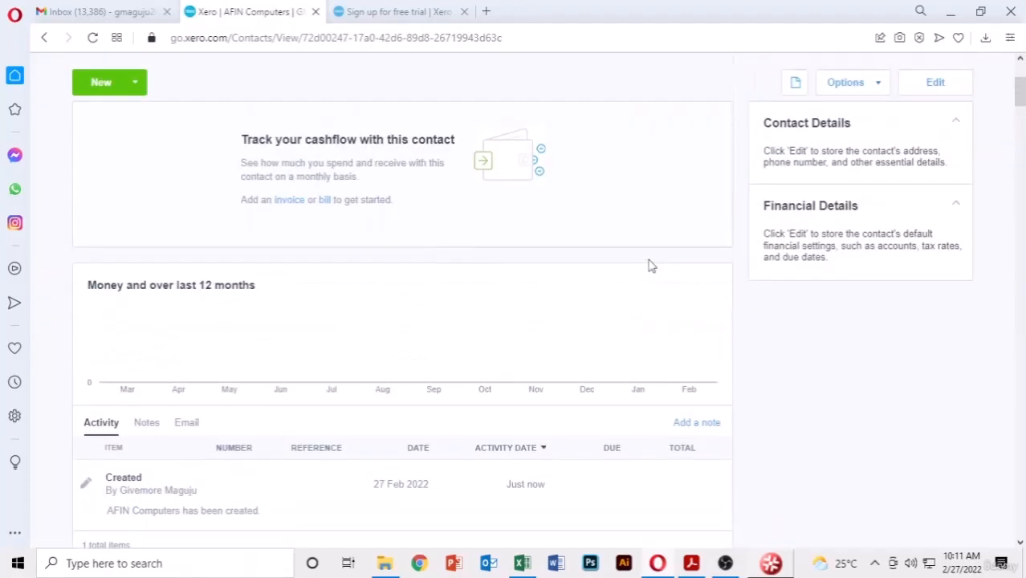
scroll(651, 266, down, 3)
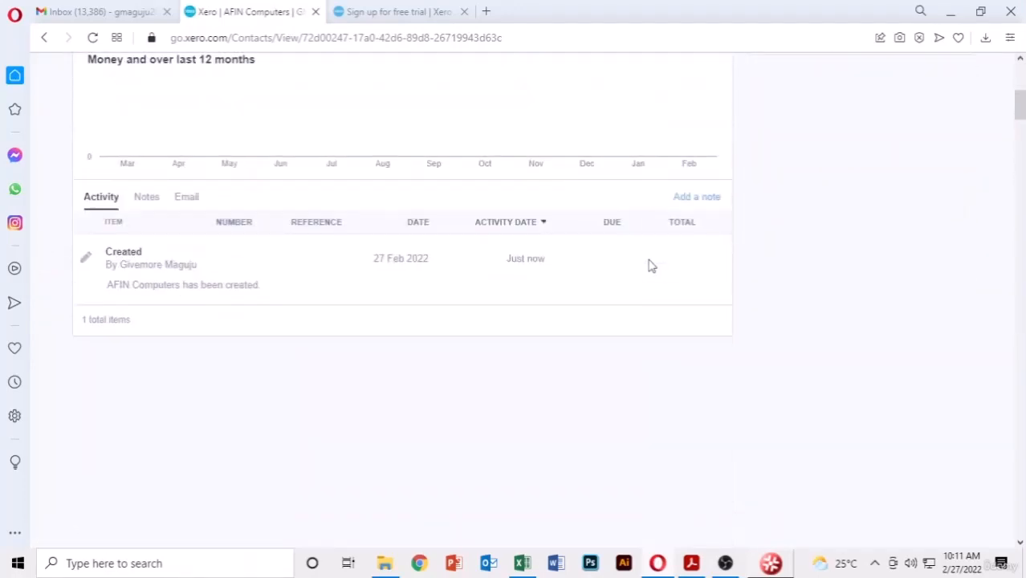
scroll(649, 266, up, 6)
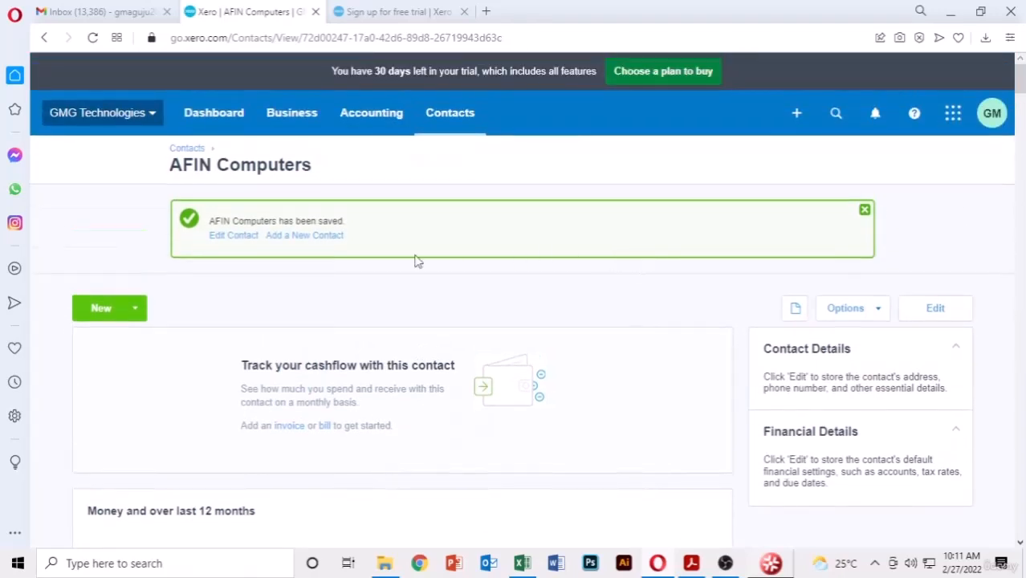
- Show the Customers contact list and scroll through it
click(445, 120)
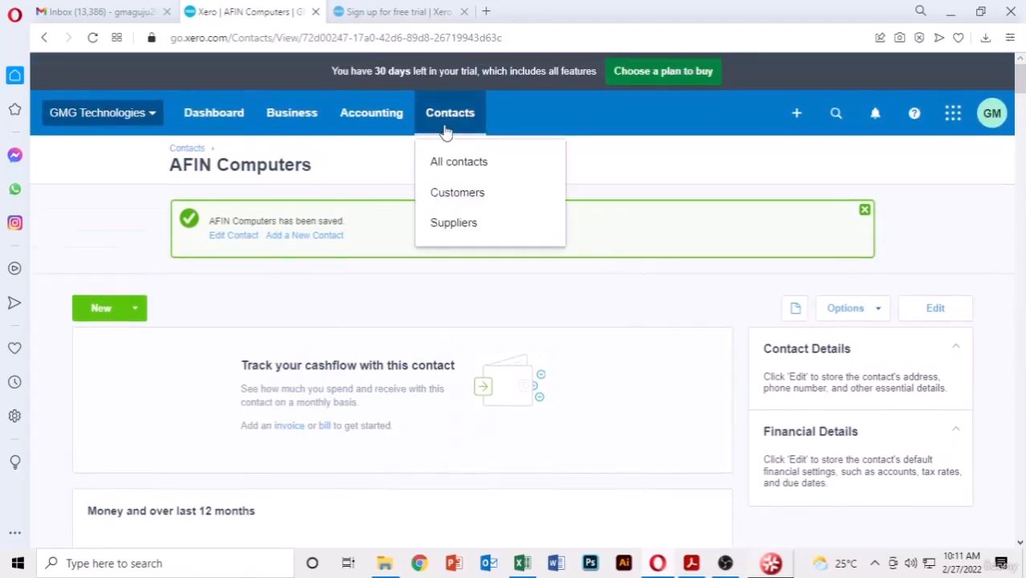
click(459, 195)
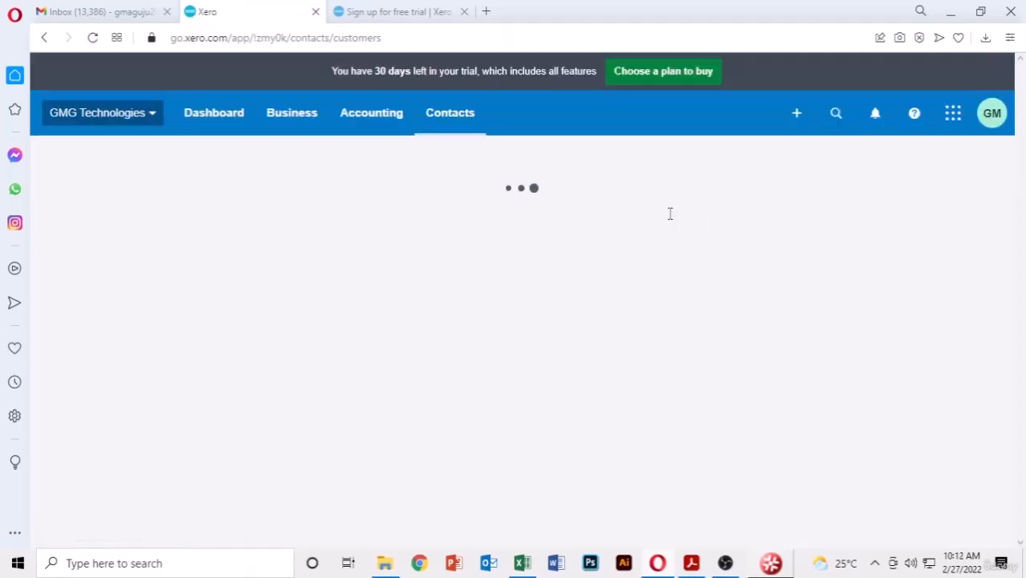
scroll(671, 213, down, 1)
scroll(670, 213, down, 3)
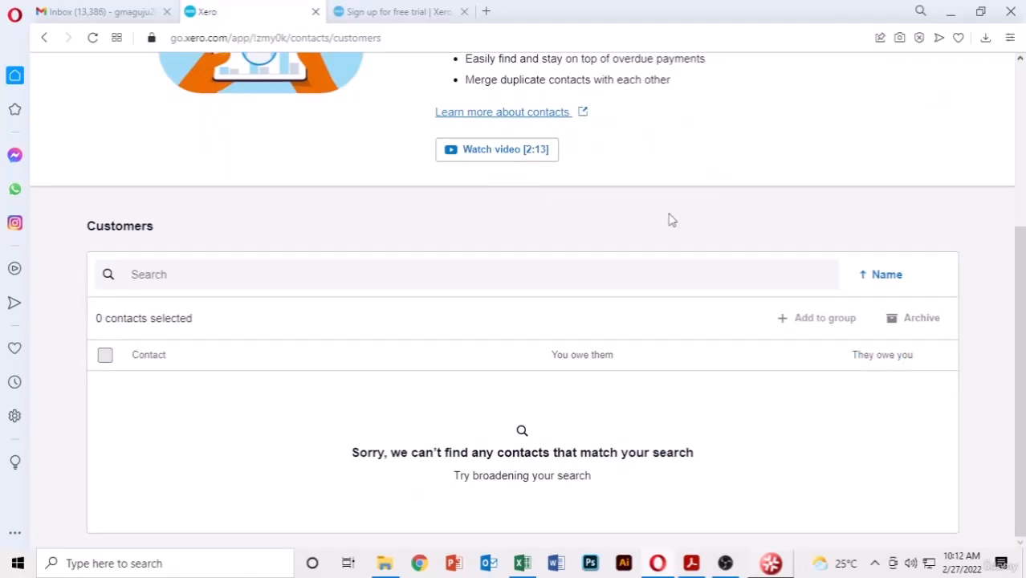
scroll(521, 407, up, 1)
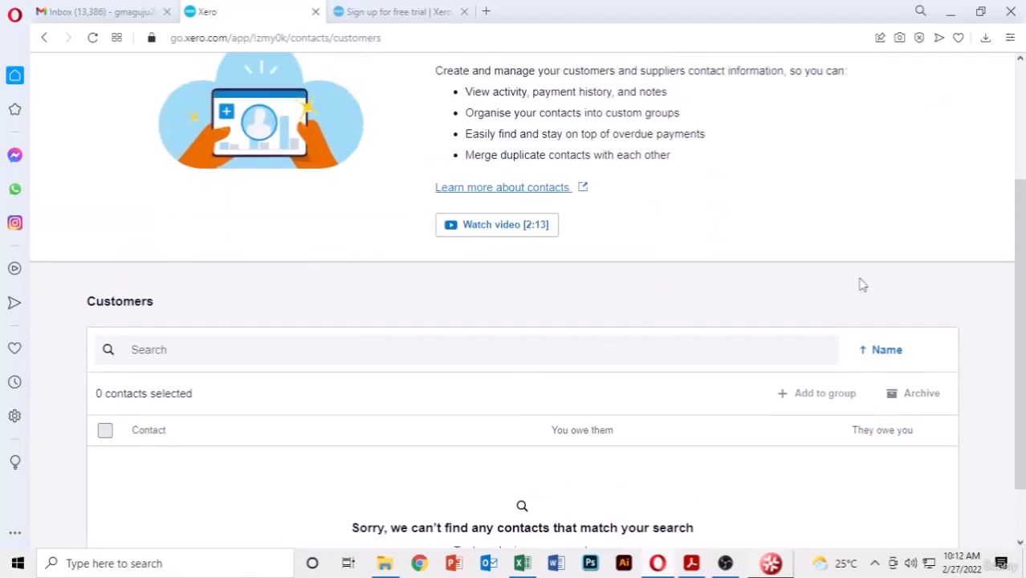
scroll(862, 284, up, 3)
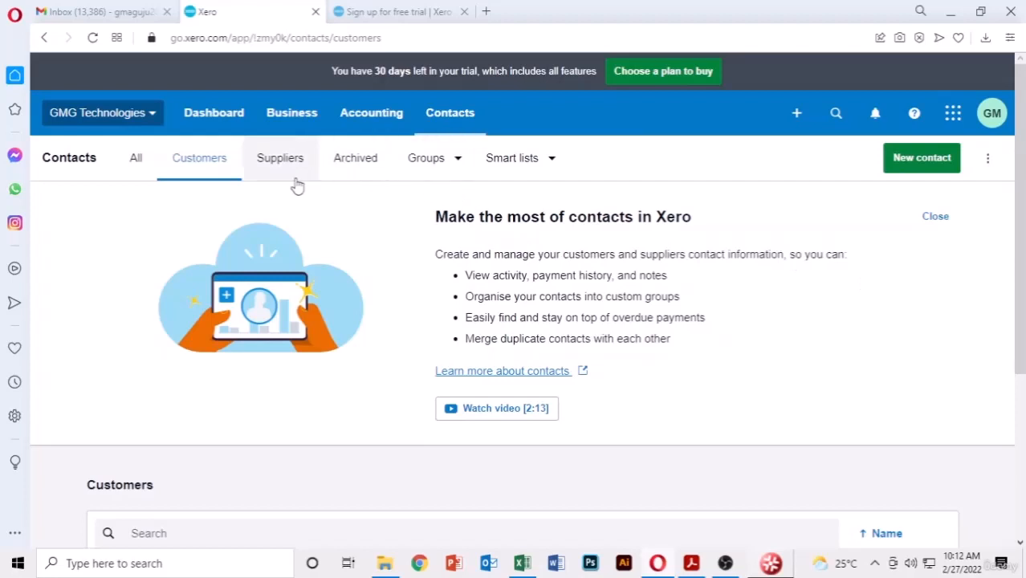
- Switch to All contacts to review ABC Computer Services, AFG Technologies, AFIN Computers and GM Technologies
click(446, 126)
click(470, 173)
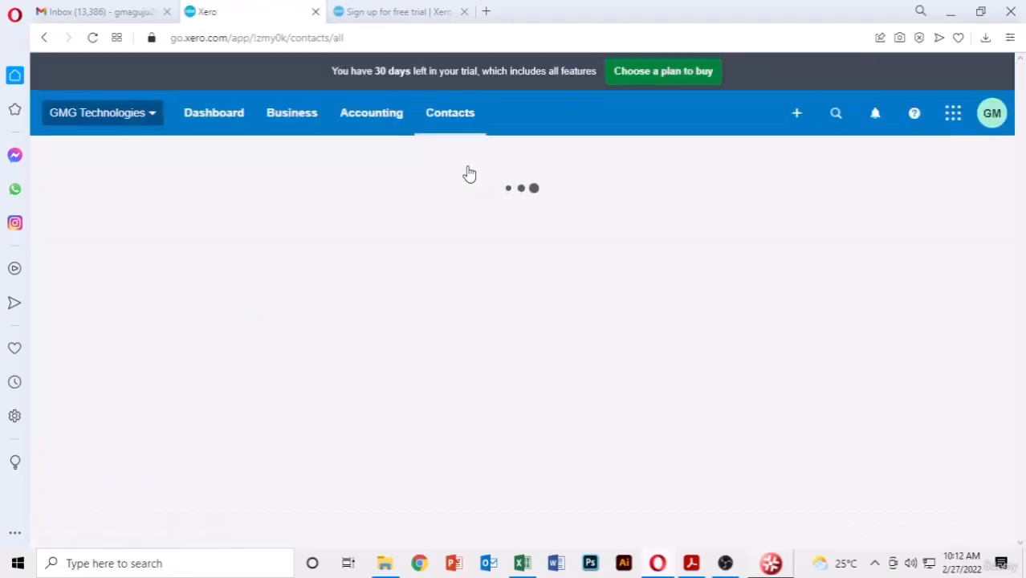
scroll(685, 284, down, 4)
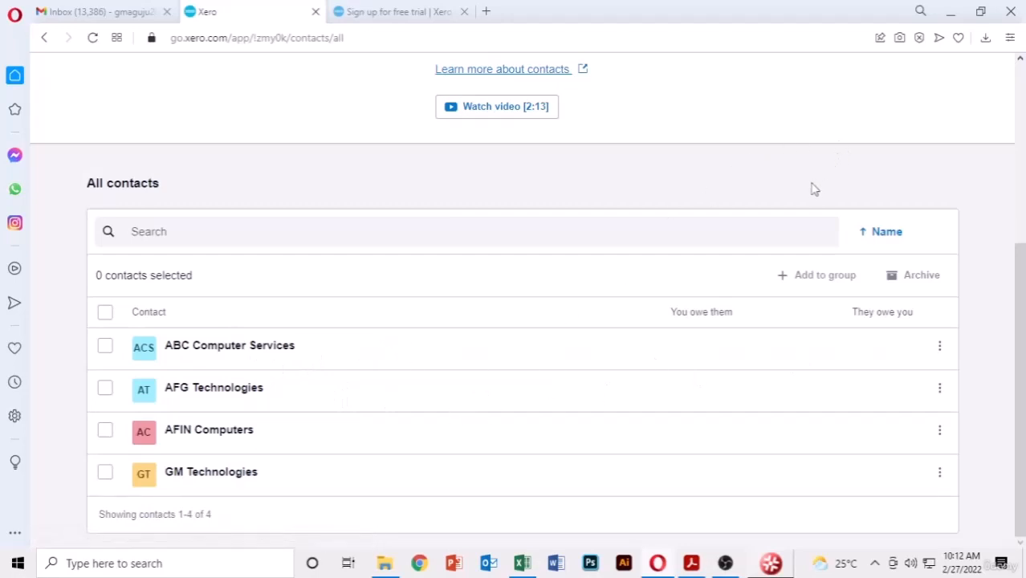
scroll(811, 189, up, 4)
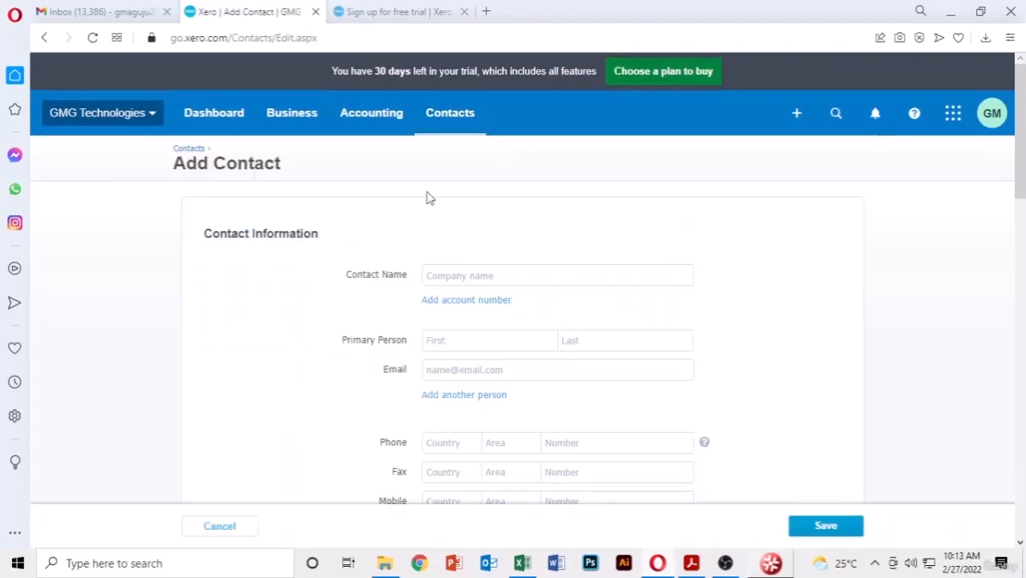
click(441, 116)
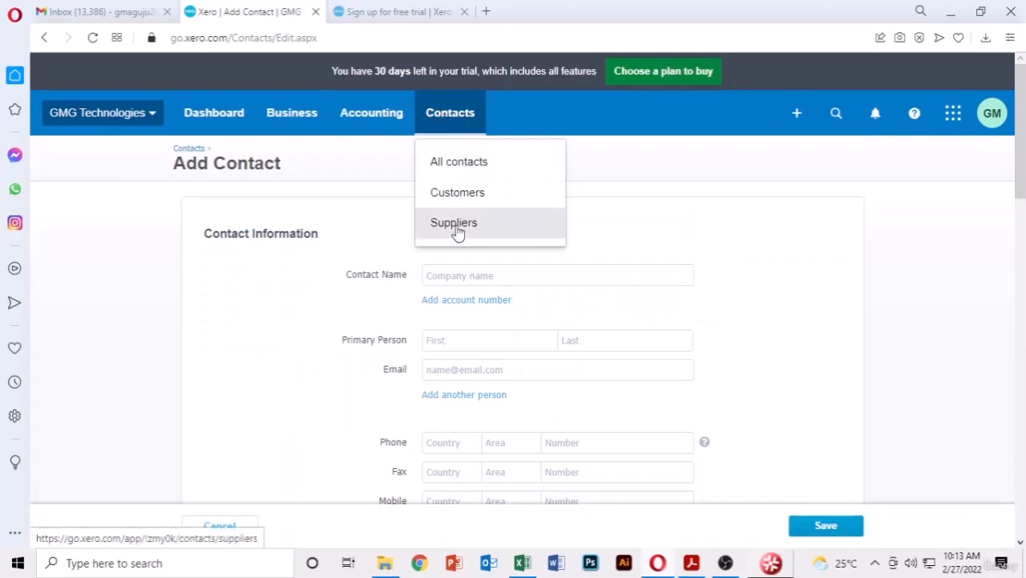
click(823, 290)
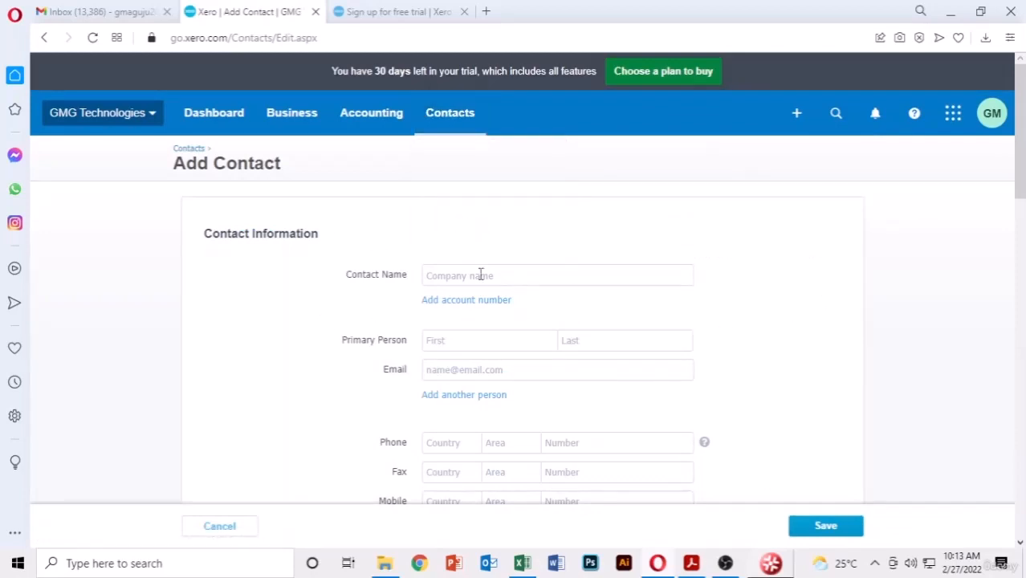
scroll(361, 286, down, 1)
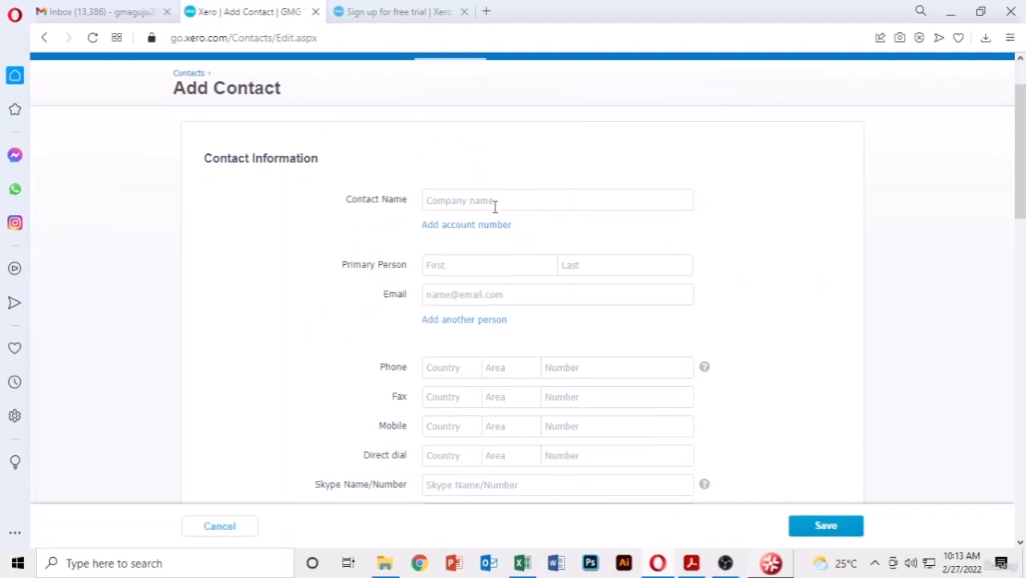
scroll(345, 185, down, 1)
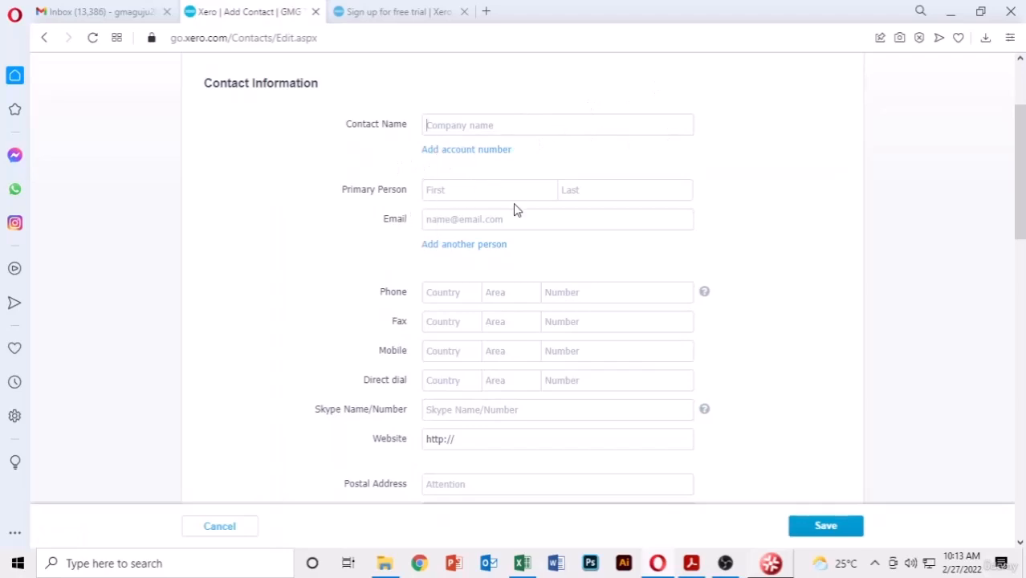
scroll(832, 226, down, 6)
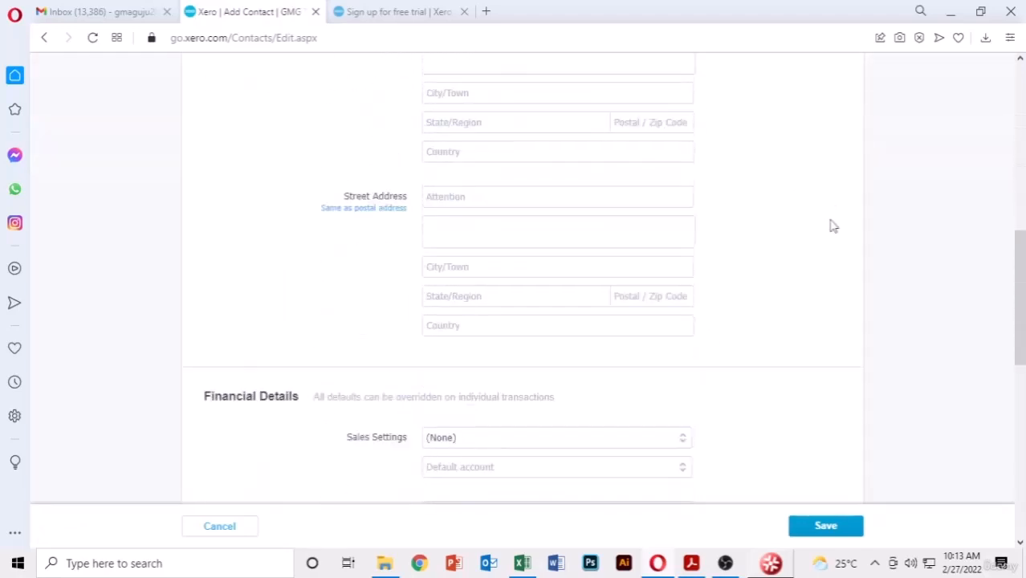
scroll(832, 226, down, 3)
scroll(358, 359, down, 4)
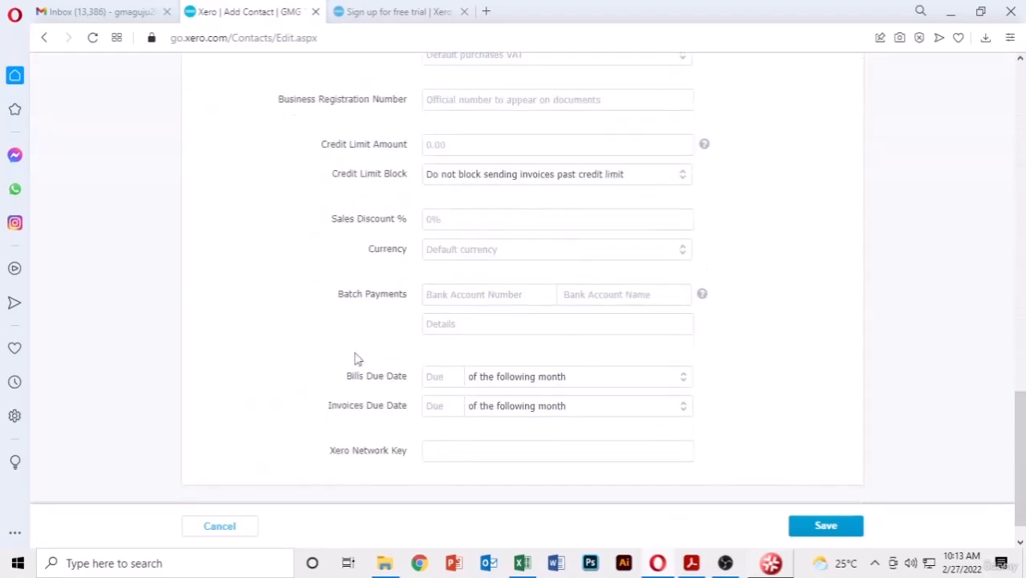
scroll(839, 231, up, 3)
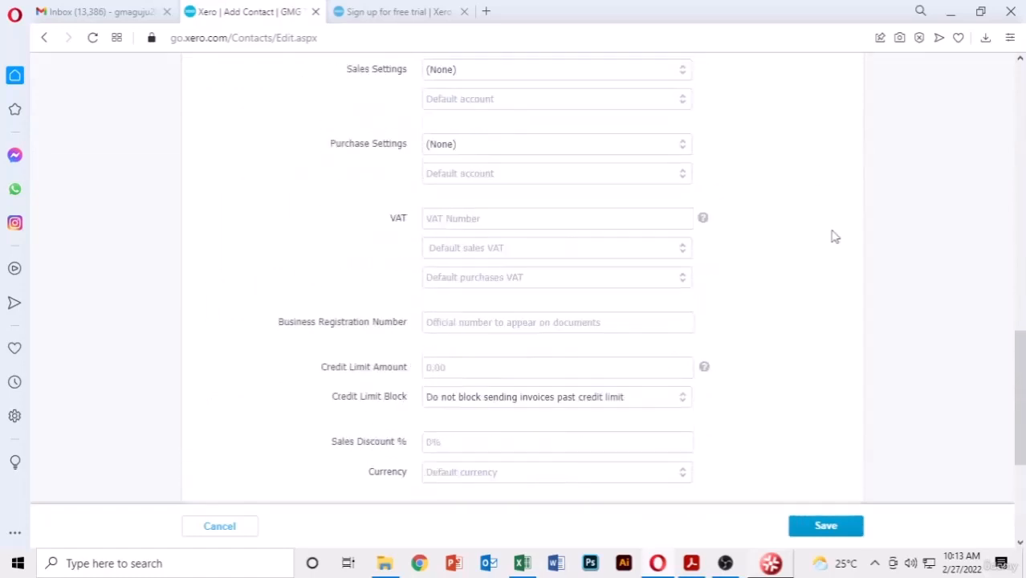
scroll(832, 236, up, 5)
scroll(832, 236, down, 6)
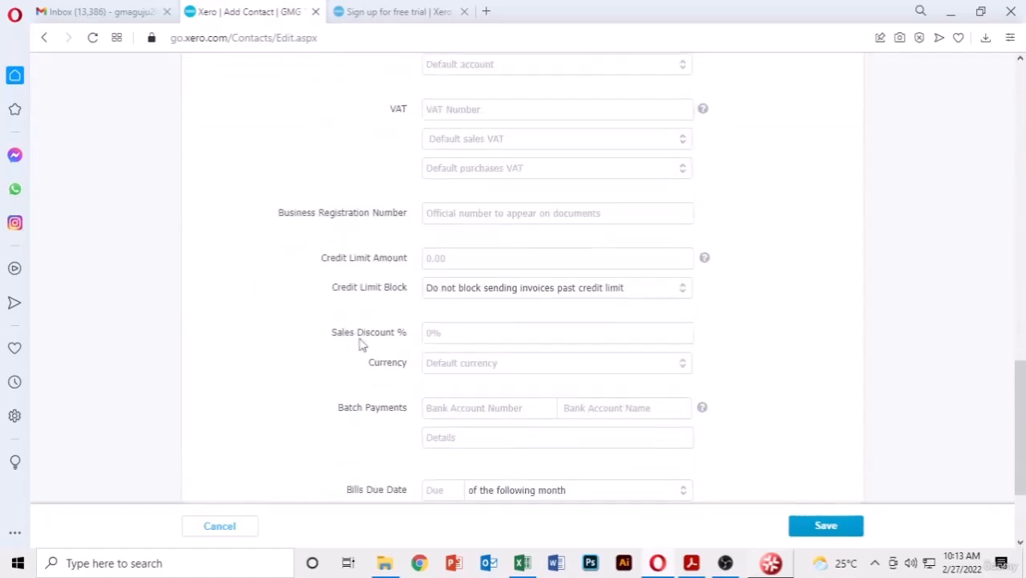
scroll(681, 291, up, 5)
scroll(681, 291, up, 8)
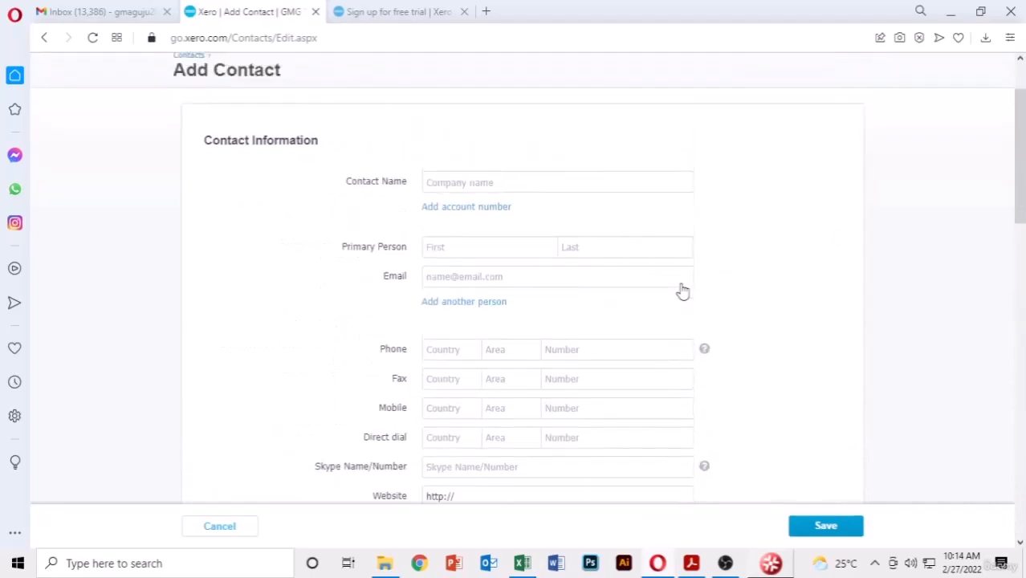
- From Suppliers, create and save a contact named Lenovo Computers, copied from the PDF
click(460, 113)
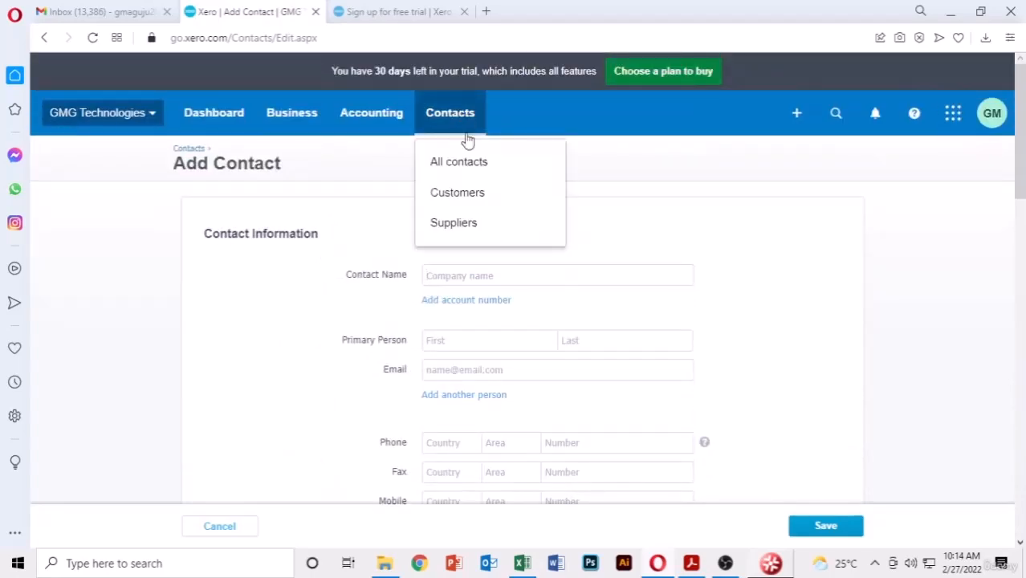
click(463, 232)
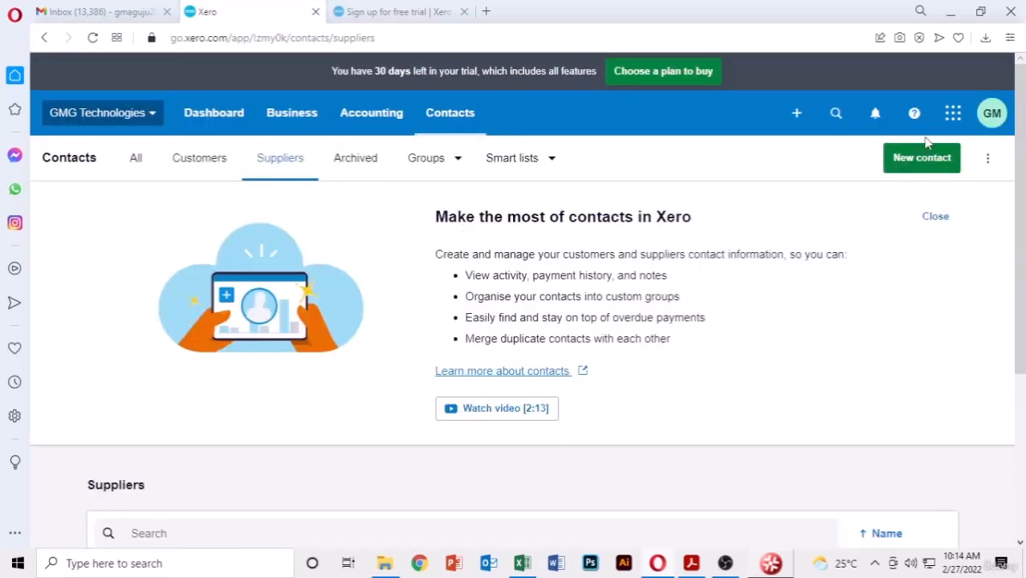
click(924, 157)
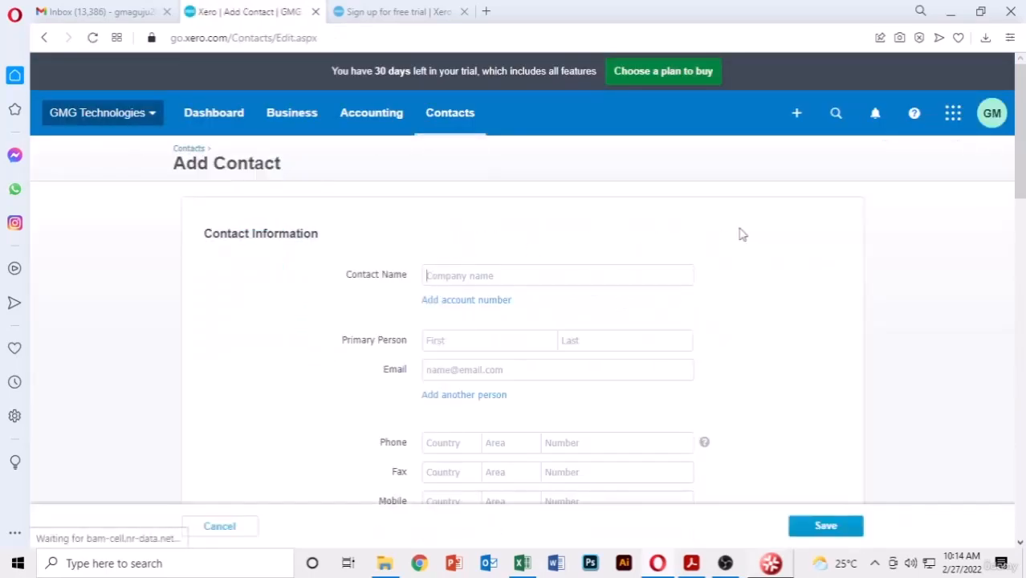
scroll(740, 232, down, 2)
click(695, 564)
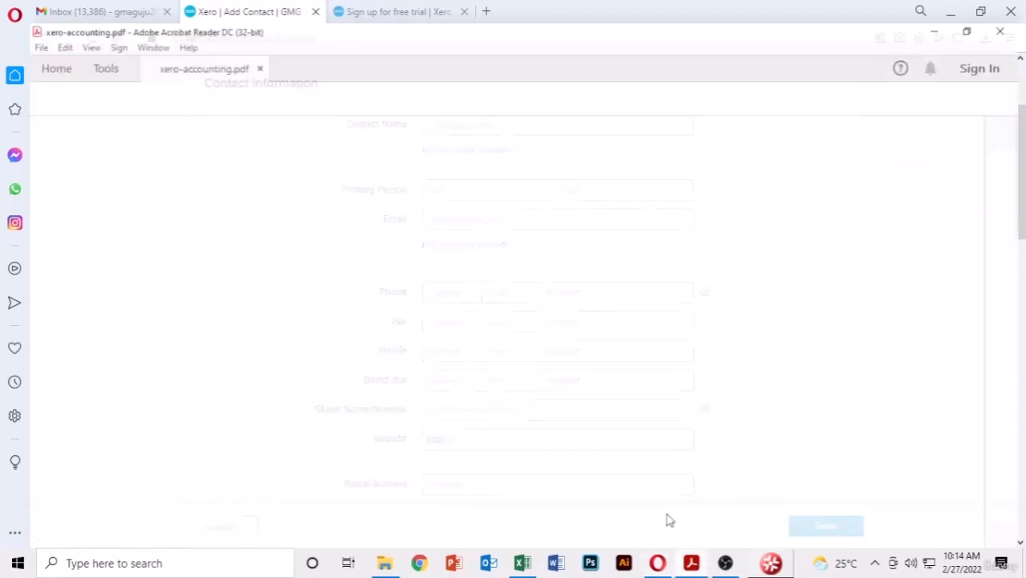
drag(165, 307, 77, 308)
key(ctrl+c)
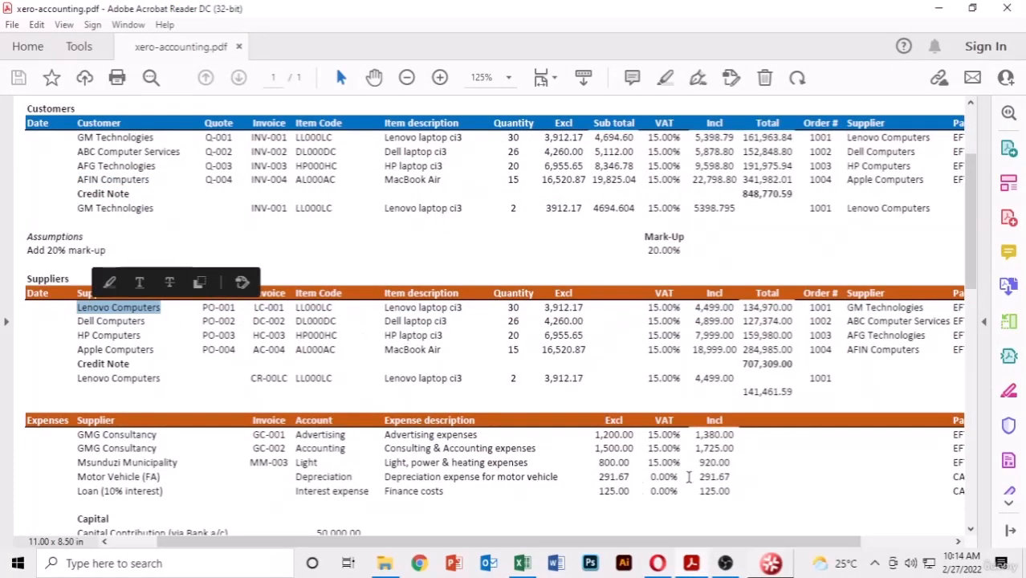
click(661, 567)
key(ctrl+v)
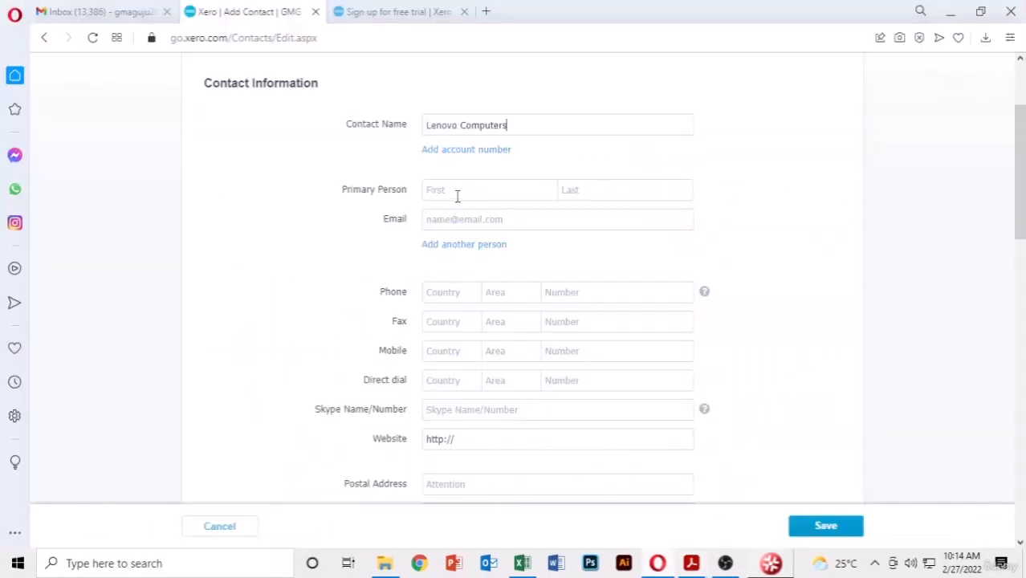
click(837, 532)
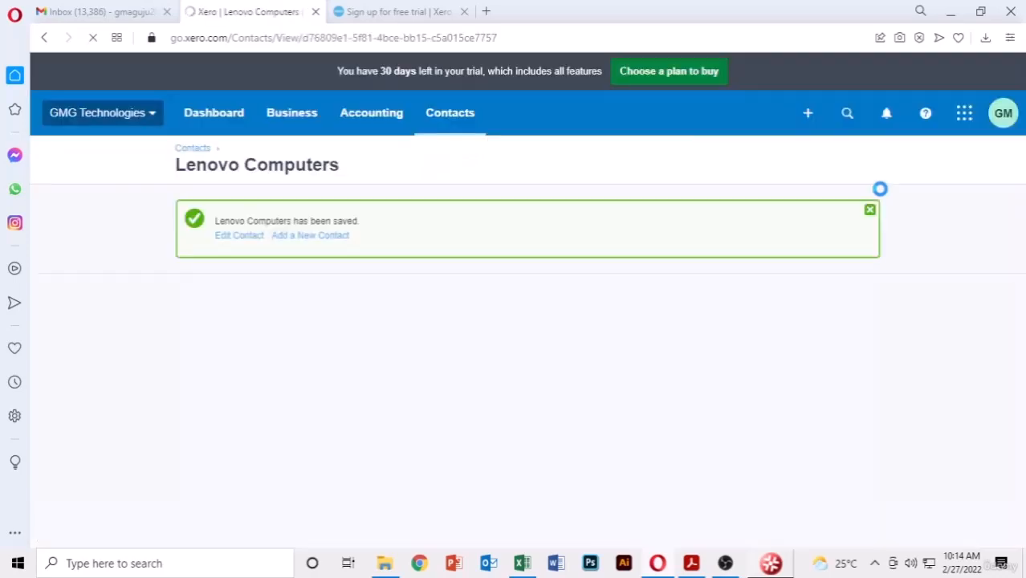
- Add and save a second supplier contact named Dell Computers from the PDF
click(292, 237)
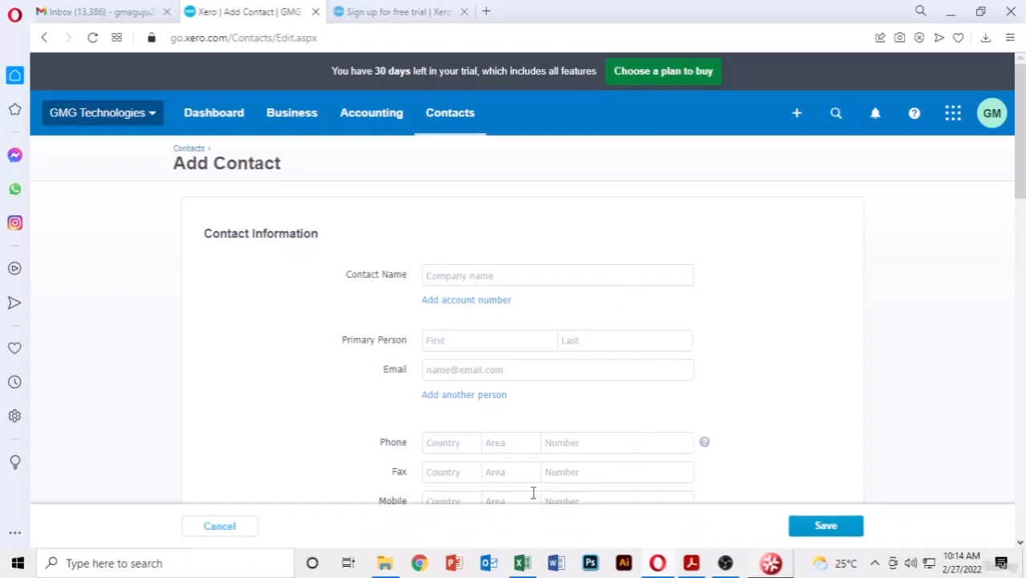
click(514, 569)
click(691, 566)
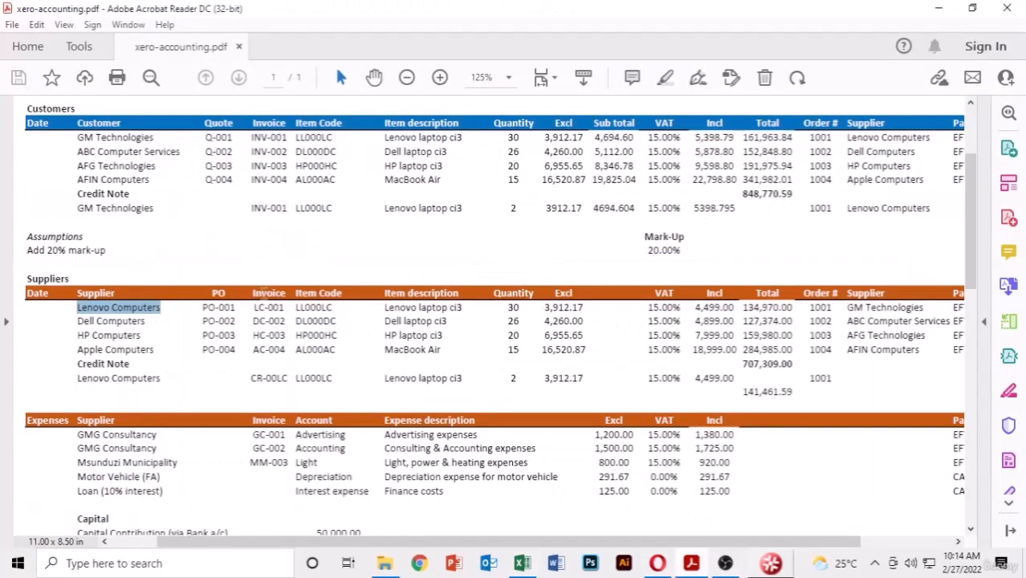
drag(148, 321, 71, 316)
key(ctrl+c)
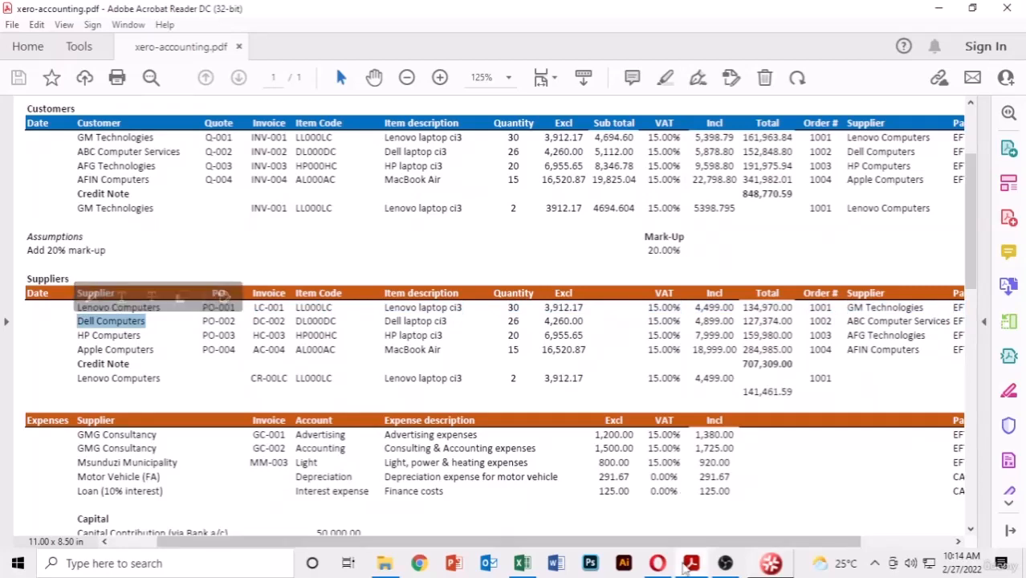
click(692, 566)
click(658, 563)
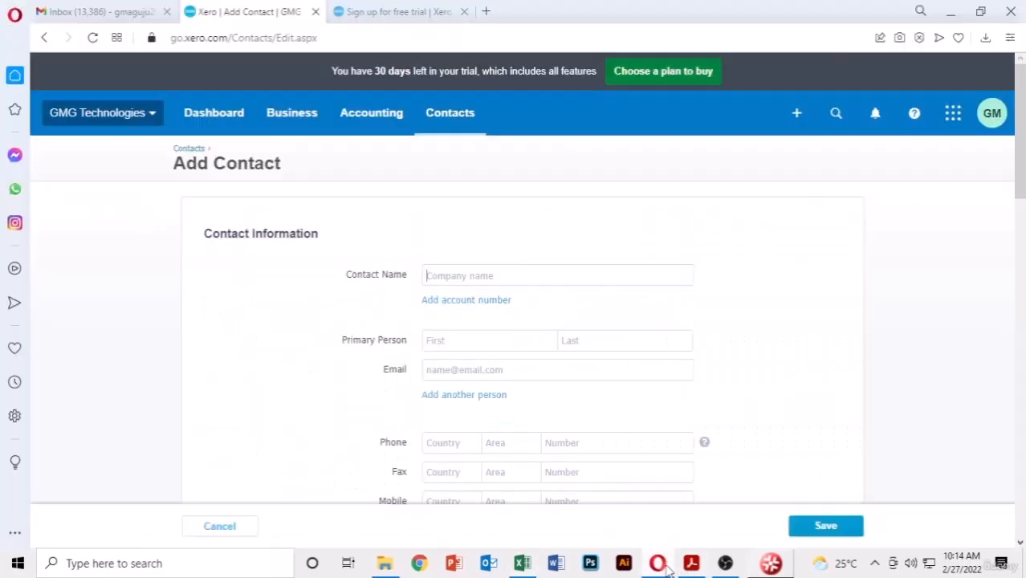
key(ctrl+v)
click(826, 526)
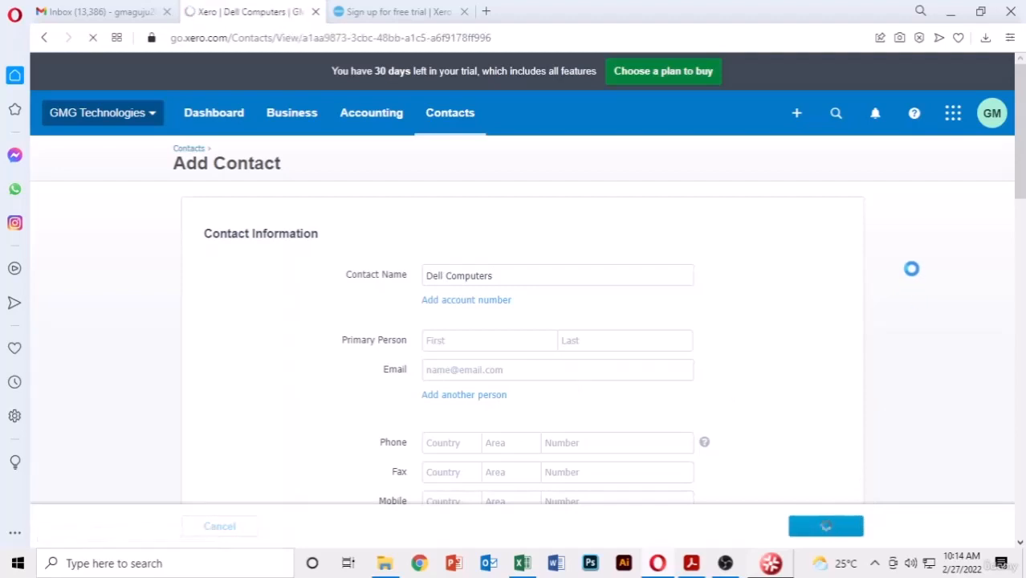
- Add and save a supplier contact named HP Computers from the PDF
click(273, 241)
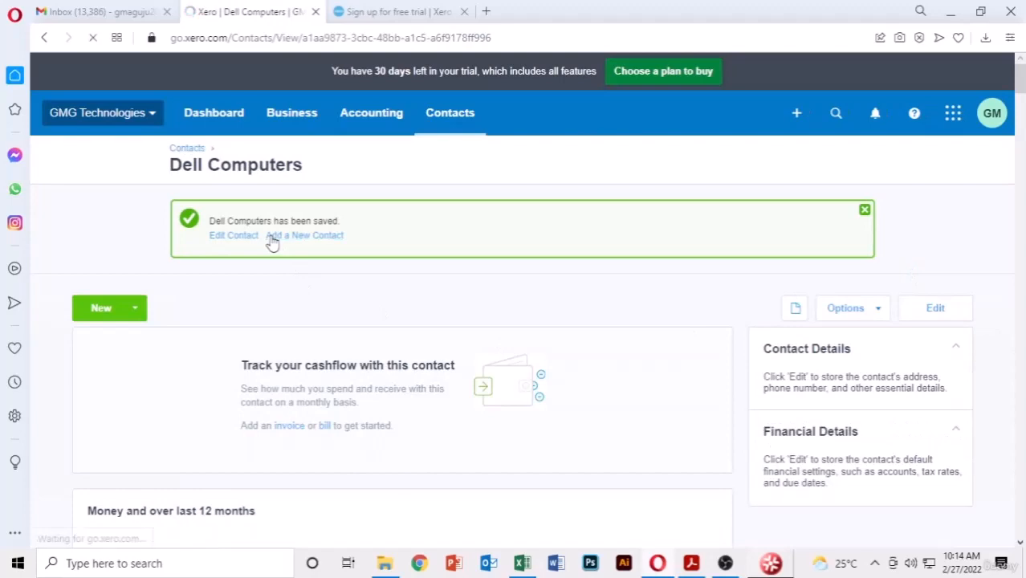
key(alt+Tab)
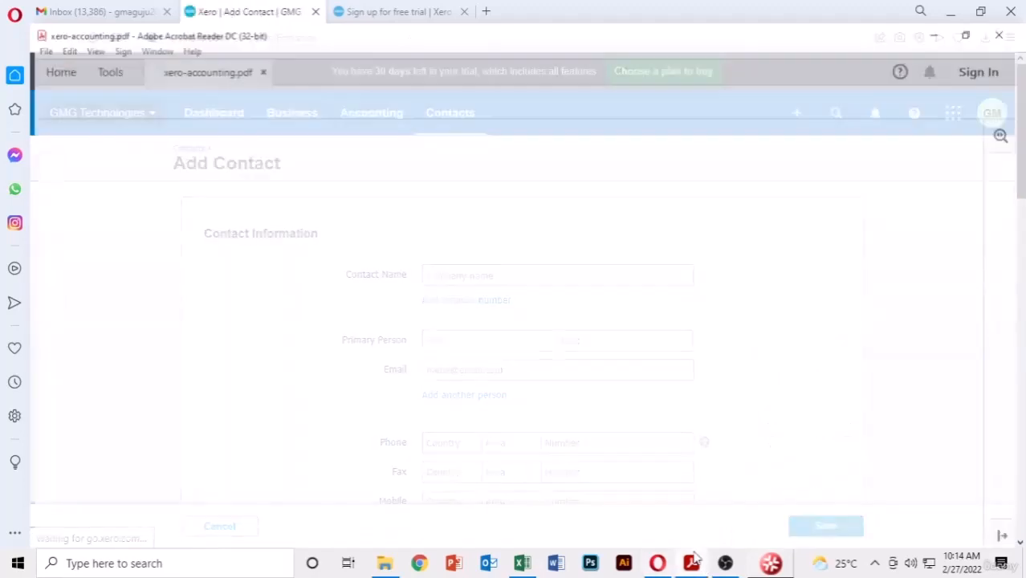
scroll(338, 344, down, 1)
drag(146, 305, 77, 309)
drag(143, 315, 81, 313)
key(ctrl+c)
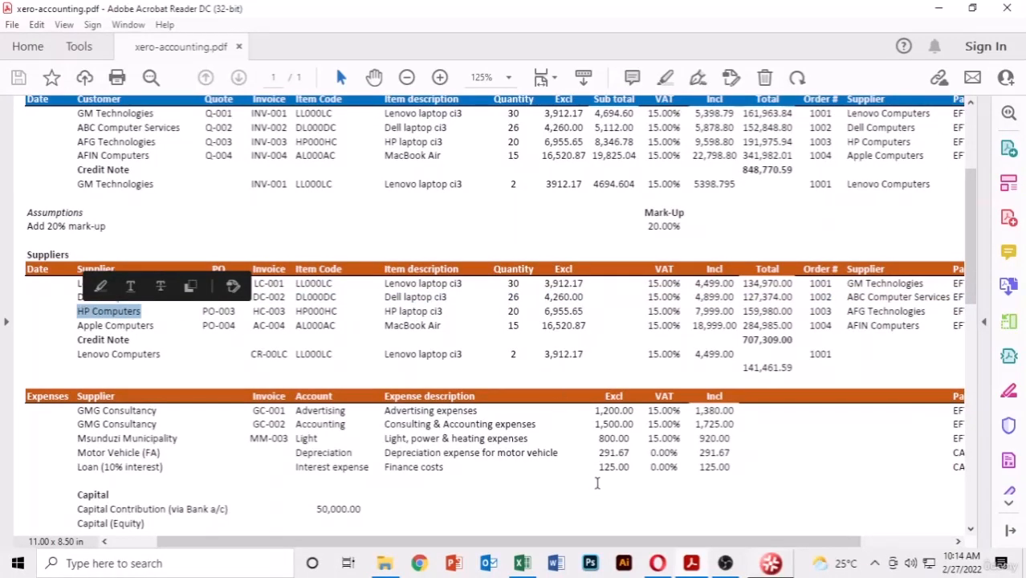
click(658, 563)
key(ctrl+v)
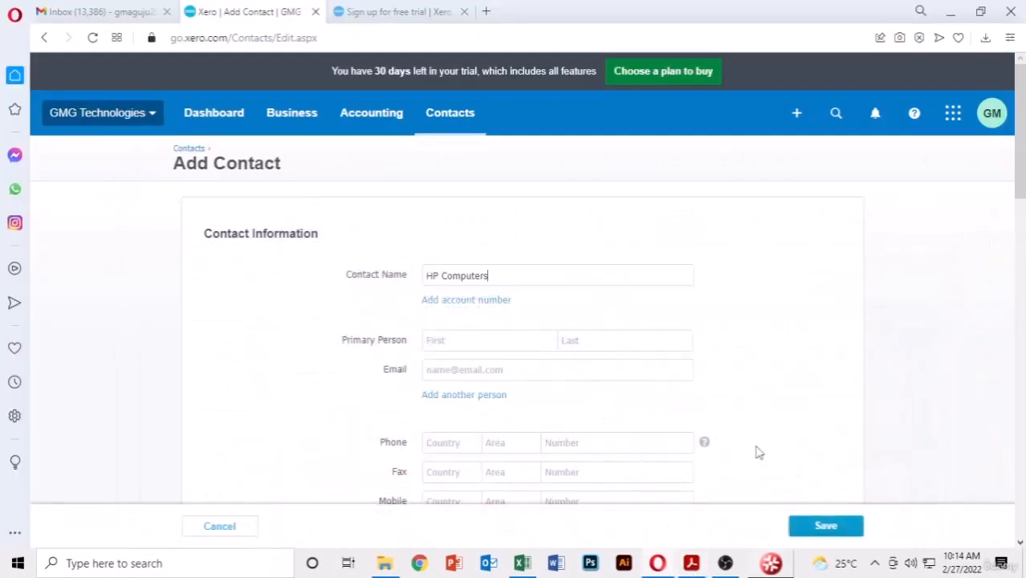
click(844, 529)
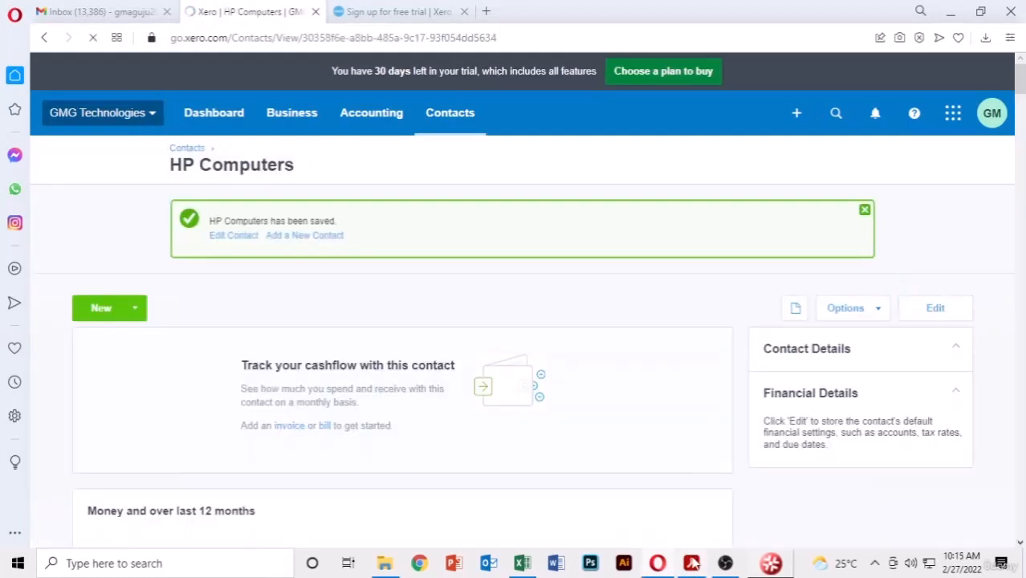
- Add and save a supplier contact named Apple Computers, confirming its Created activity
click(300, 235)
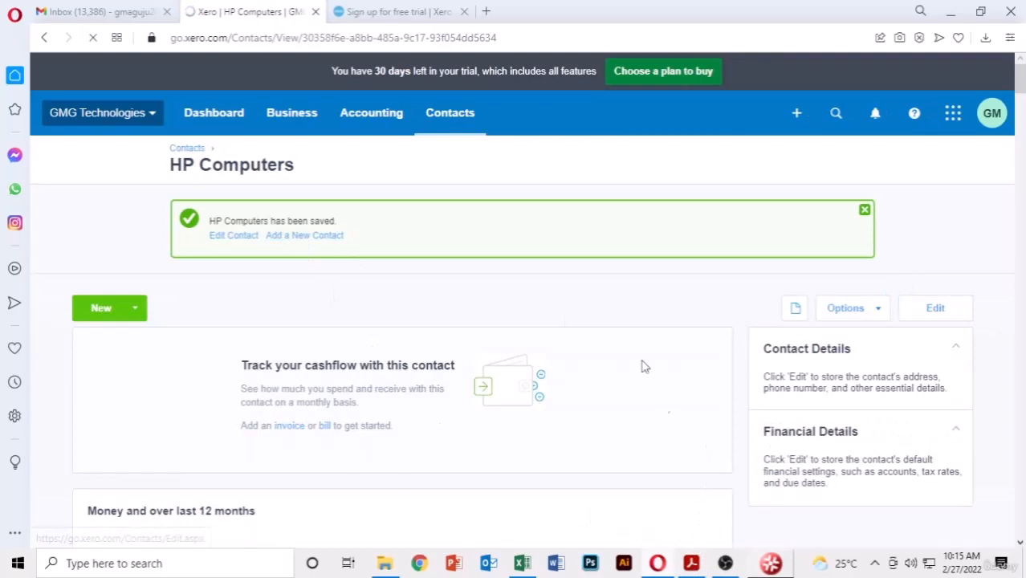
click(692, 563)
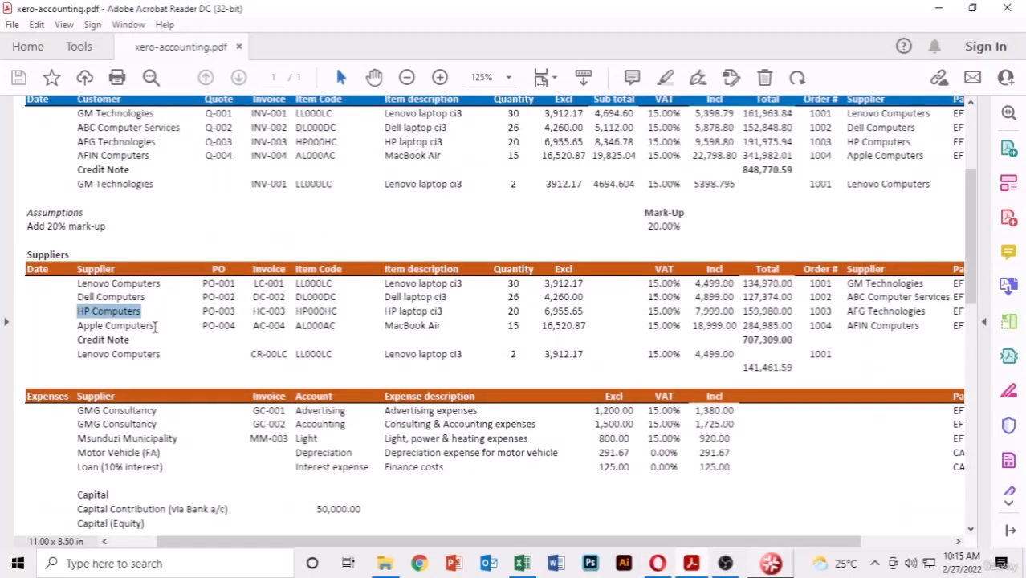
drag(155, 327, 81, 329)
key(ctrl+c)
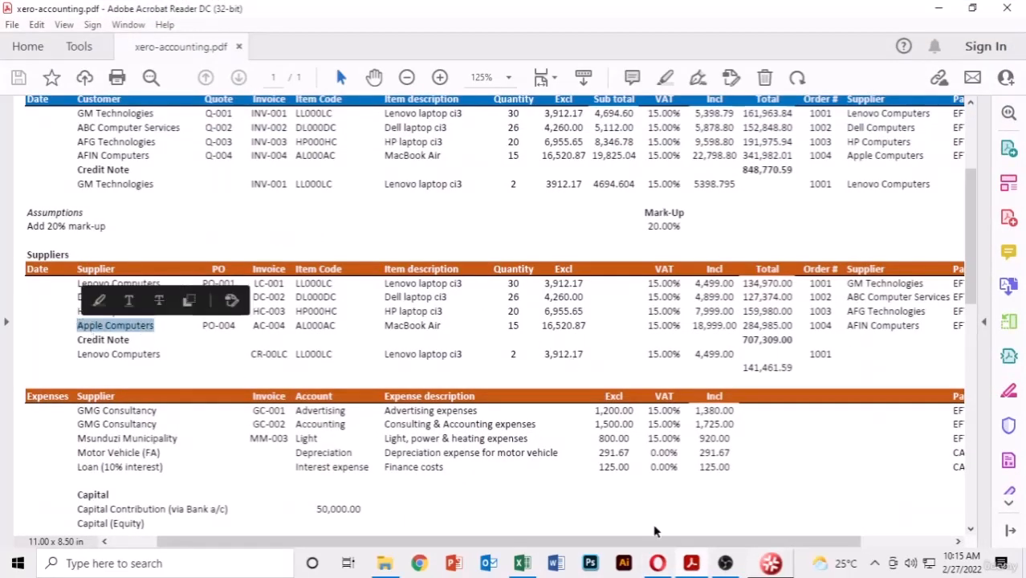
click(658, 563)
key(ctrl+v)
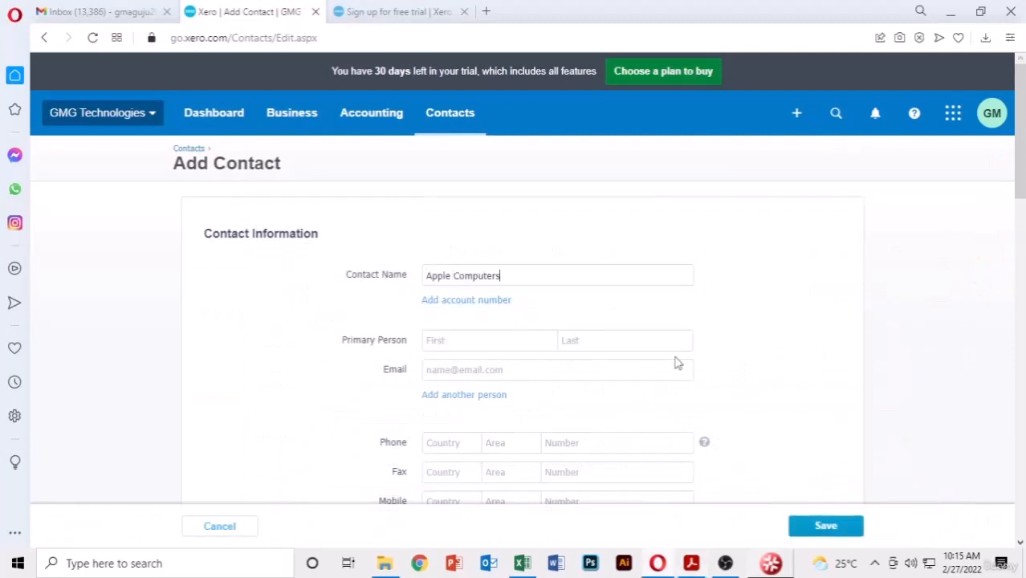
click(826, 526)
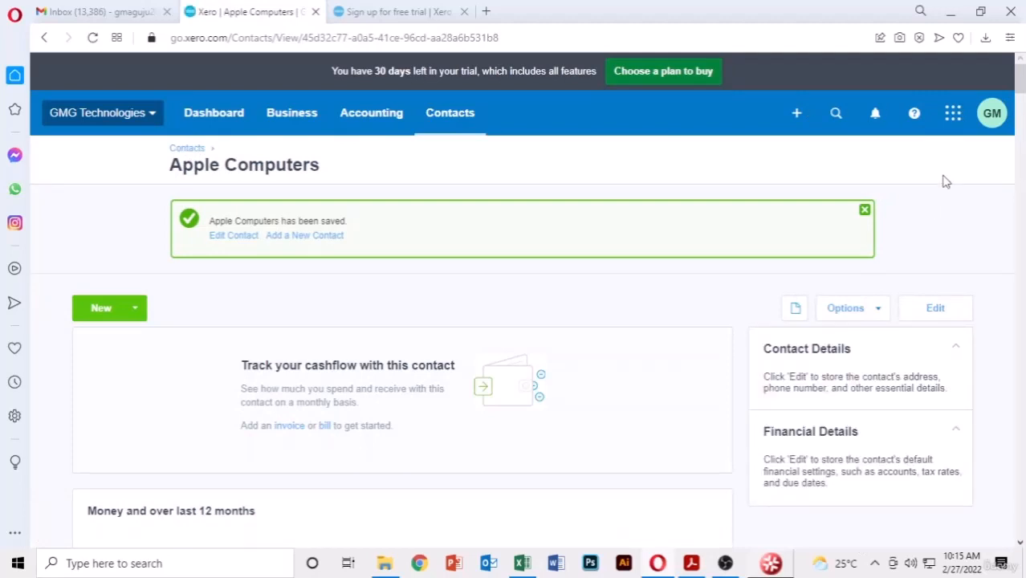
scroll(939, 193, down, 6)
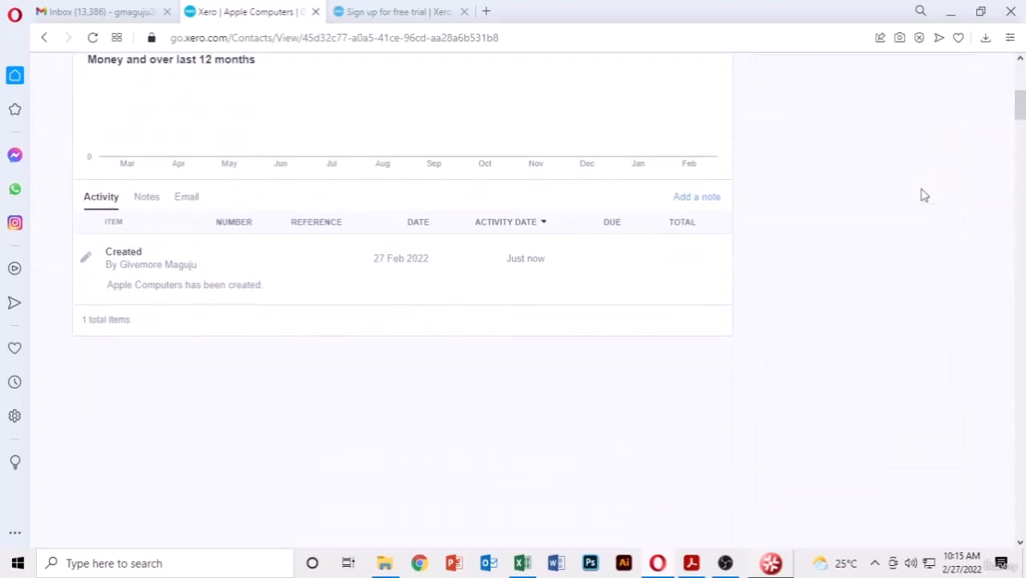
scroll(924, 196, up, 6)
- Reopen All contacts and review the eight contacts from ABC Computer Services to Lenovo Computers
click(432, 115)
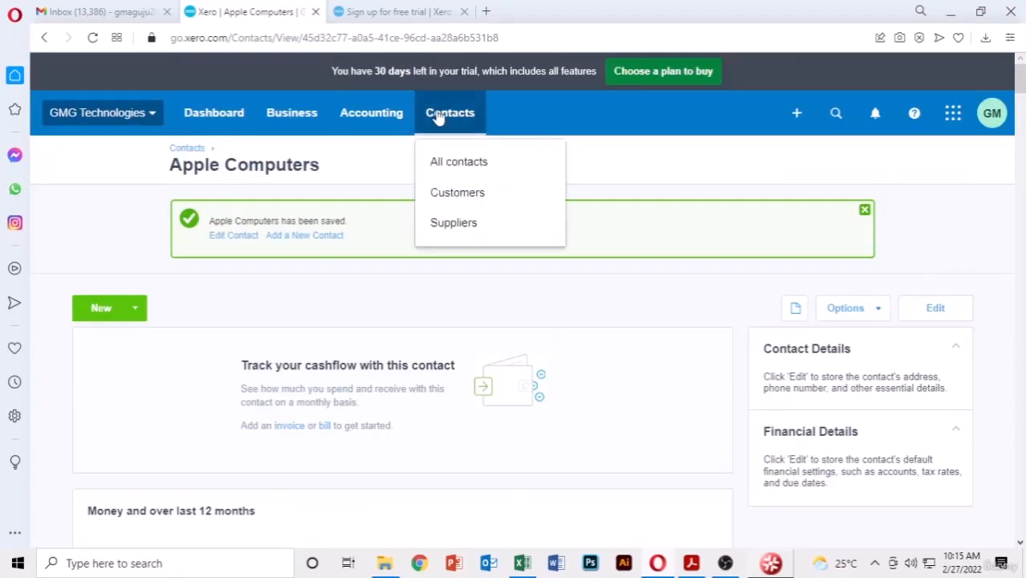
click(458, 161)
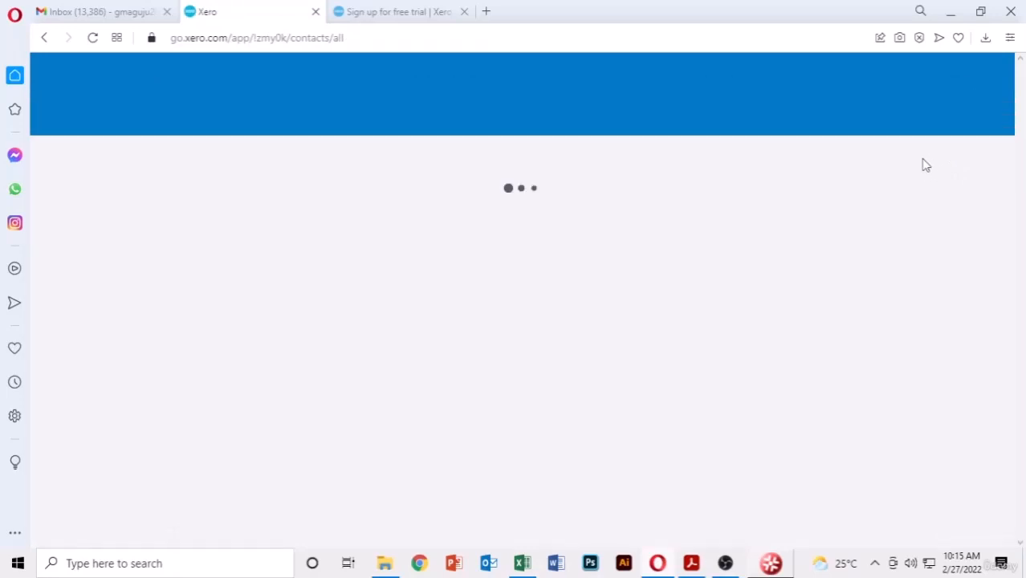
scroll(646, 273, down, 6)
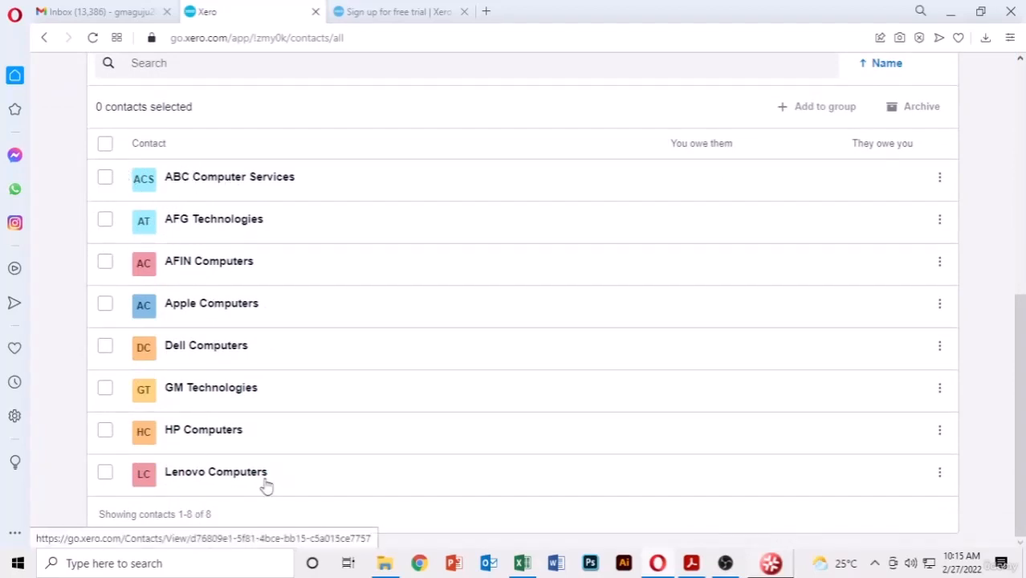
scroll(922, 346, up, 5)
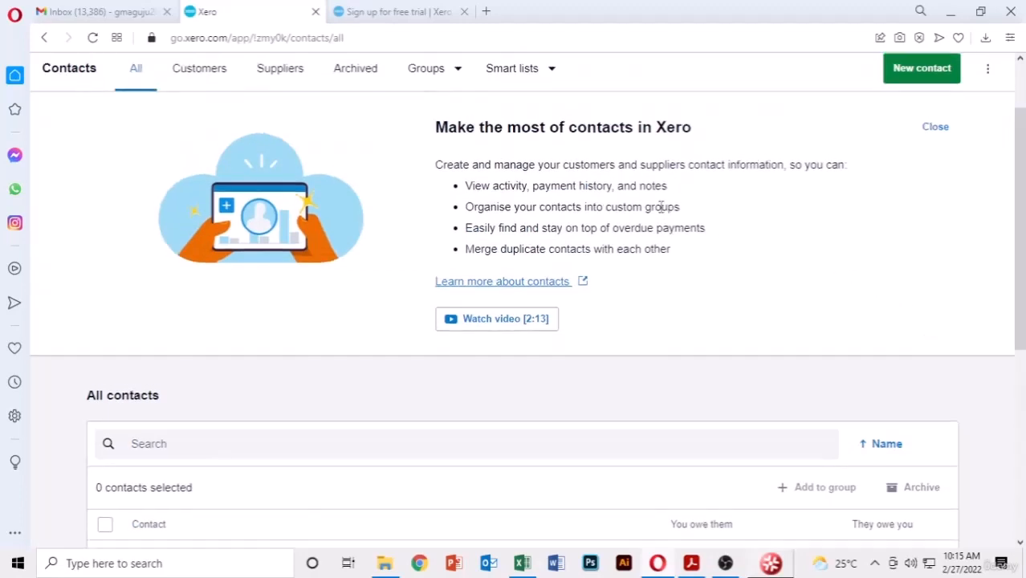
scroll(661, 208, up, 2)
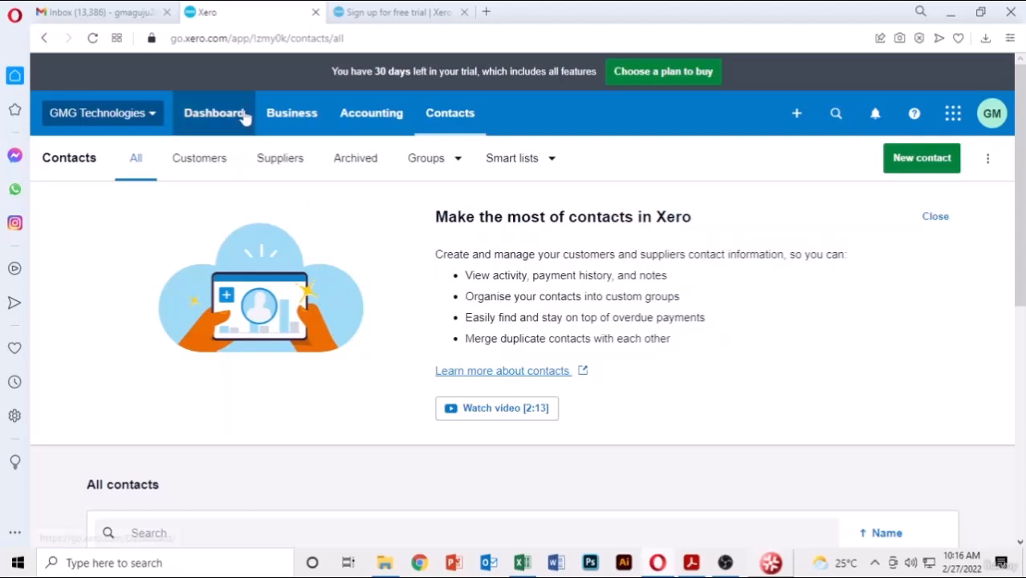
- Go to Business > Products and services, which shows no active items yet
click(290, 119)
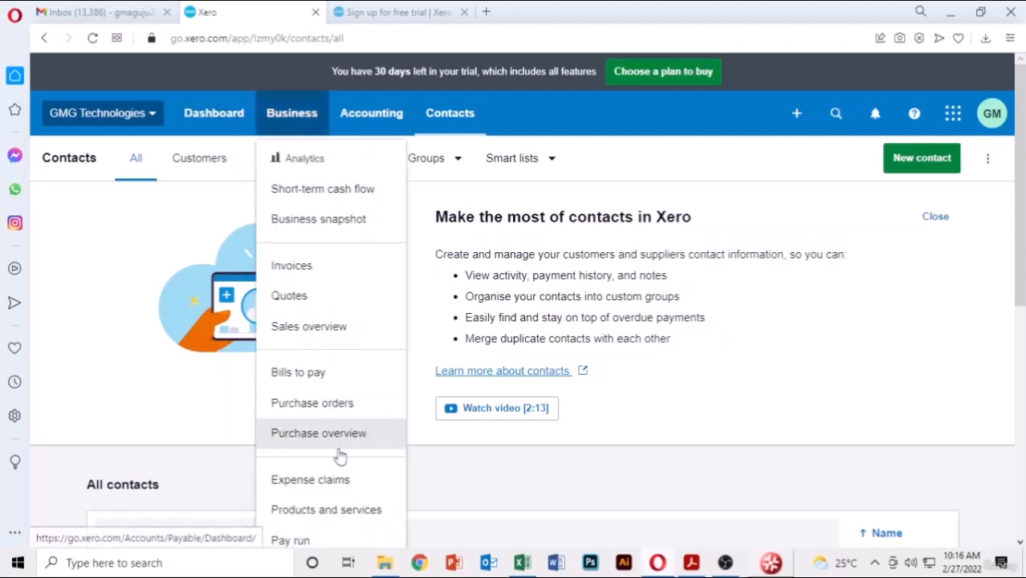
click(325, 510)
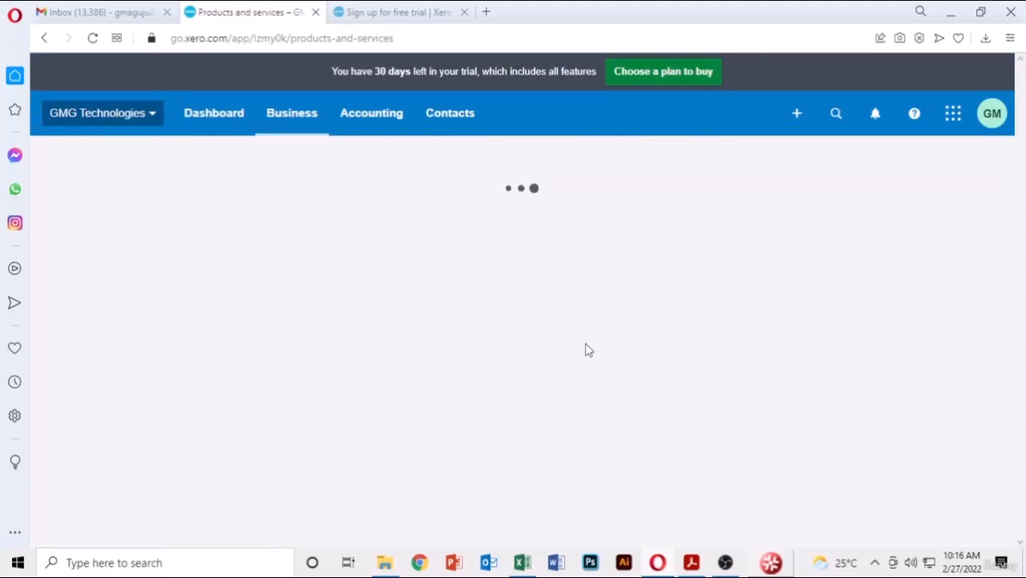
scroll(793, 271, down, 3)
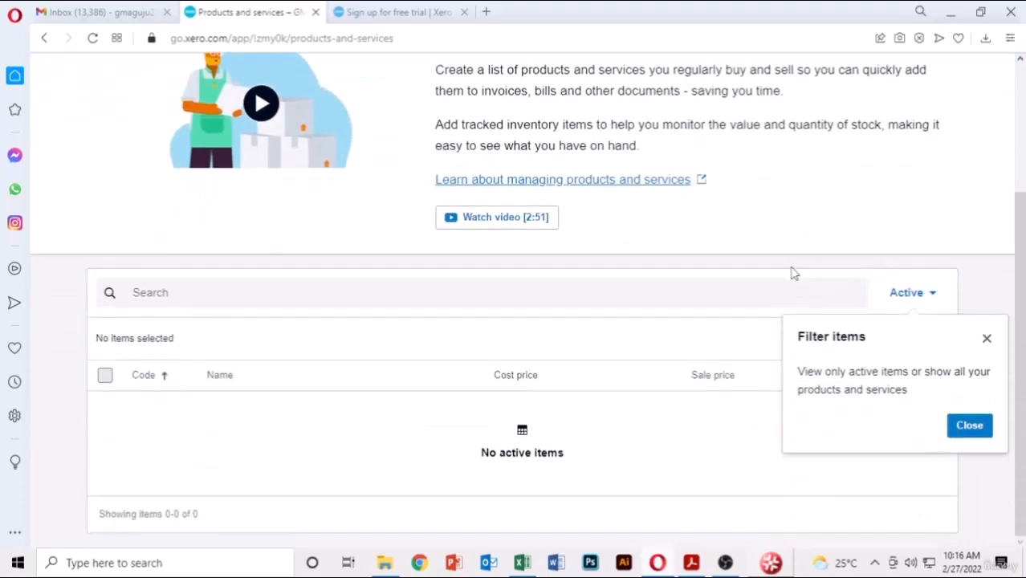
scroll(793, 273, up, 3)
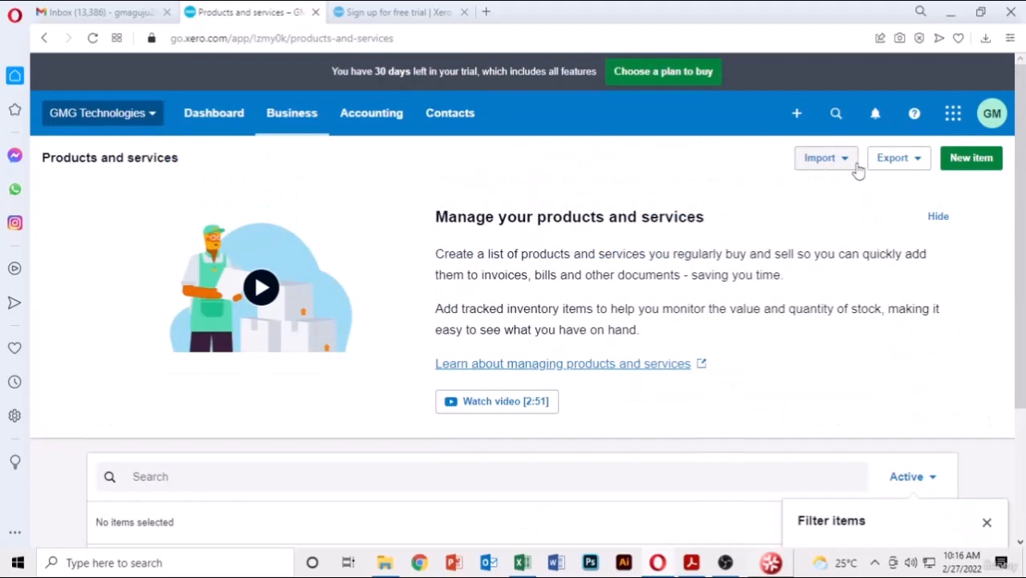
- Start a new item and look over its Code and Name fields
click(988, 164)
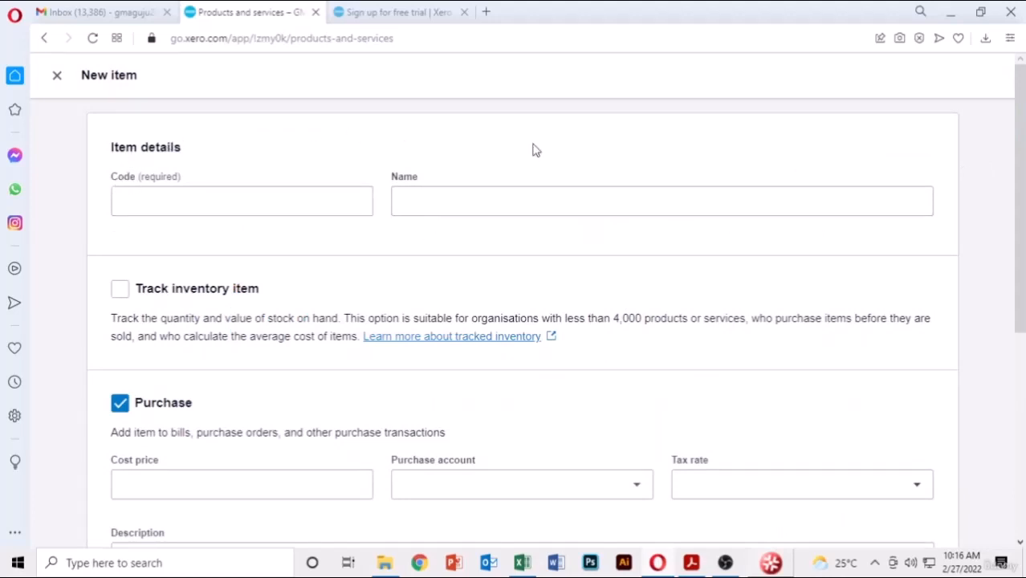
click(148, 199)
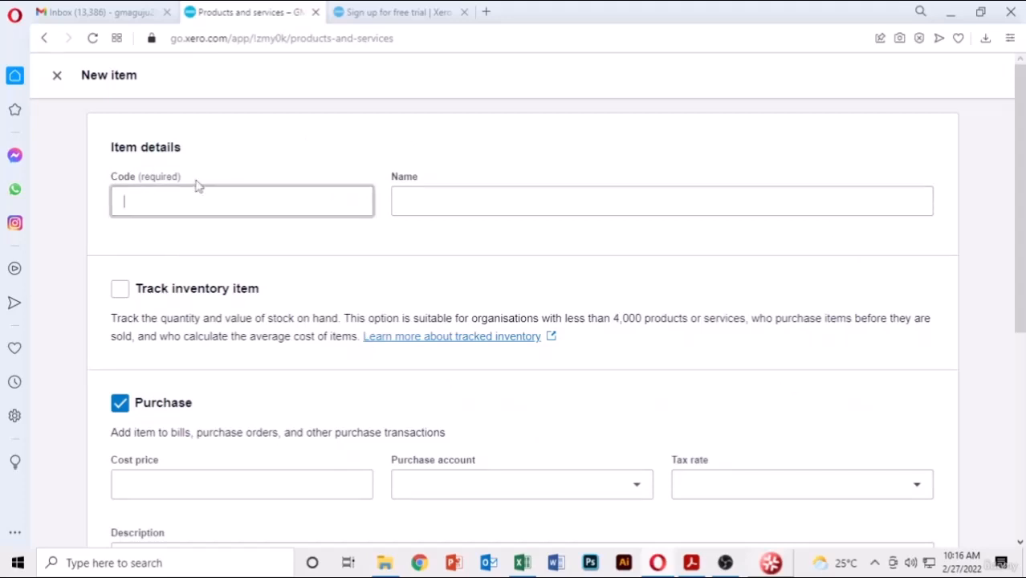
click(420, 209)
scroll(420, 211, down, 1)
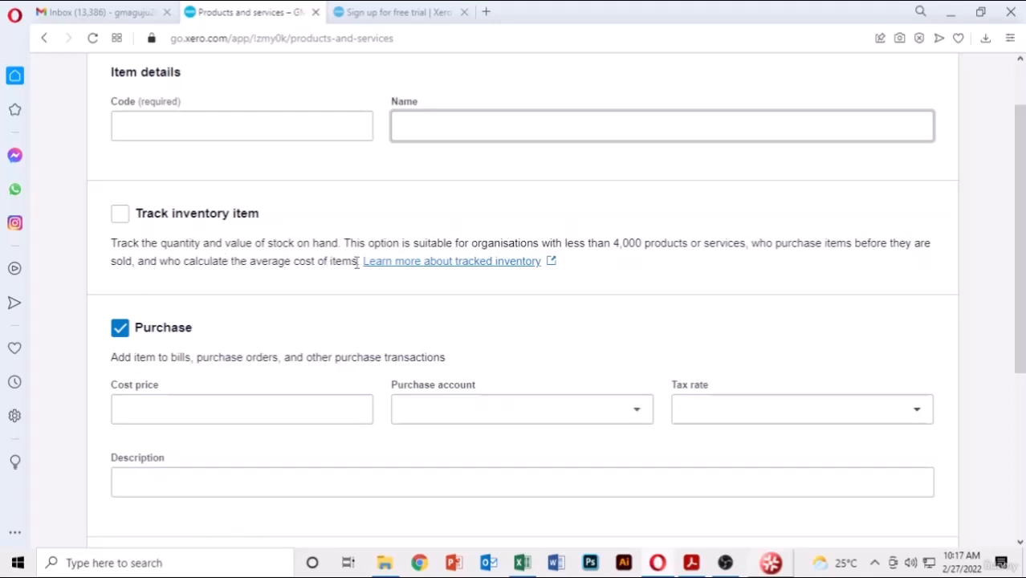
scroll(599, 225, down, 4)
scroll(207, 179, up, 2)
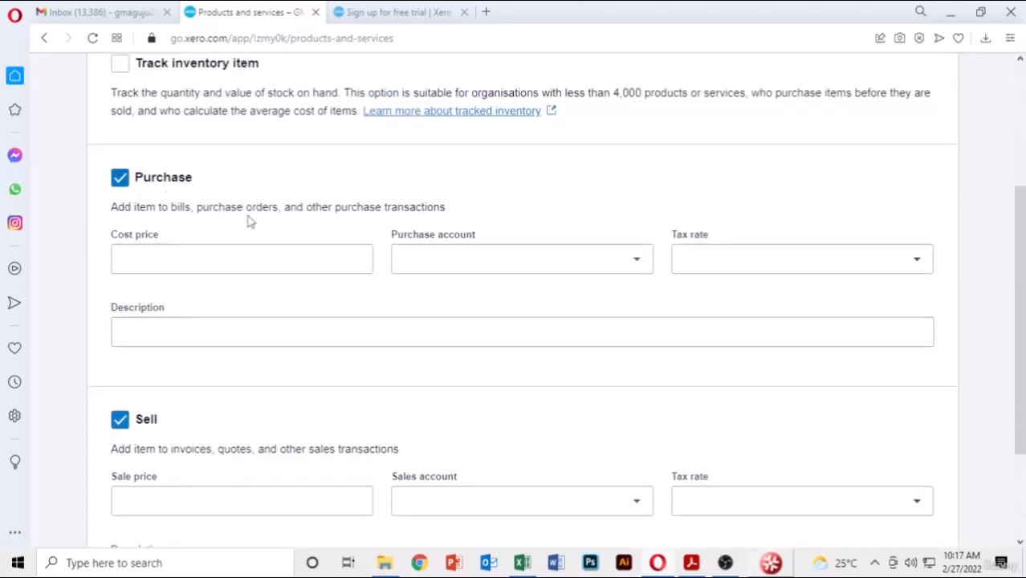
scroll(651, 183, down, 2)
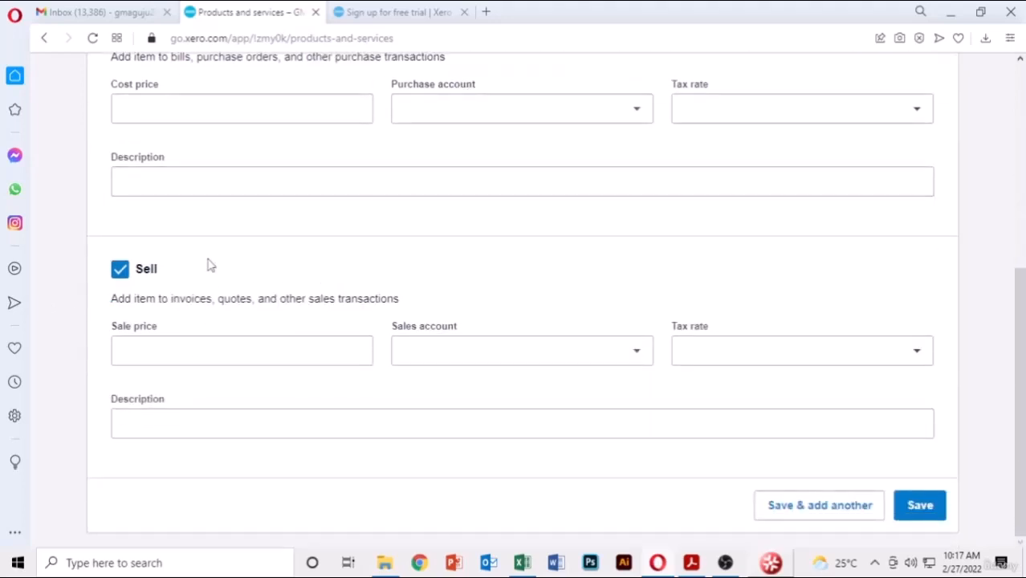
scroll(227, 241, up, 2)
scroll(630, 173, up, 2)
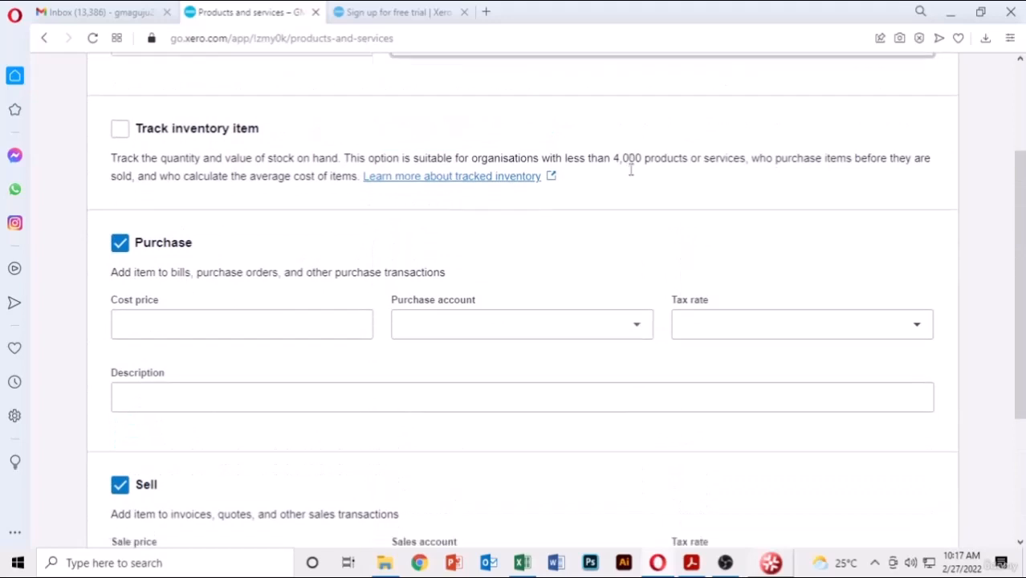
scroll(631, 170, up, 2)
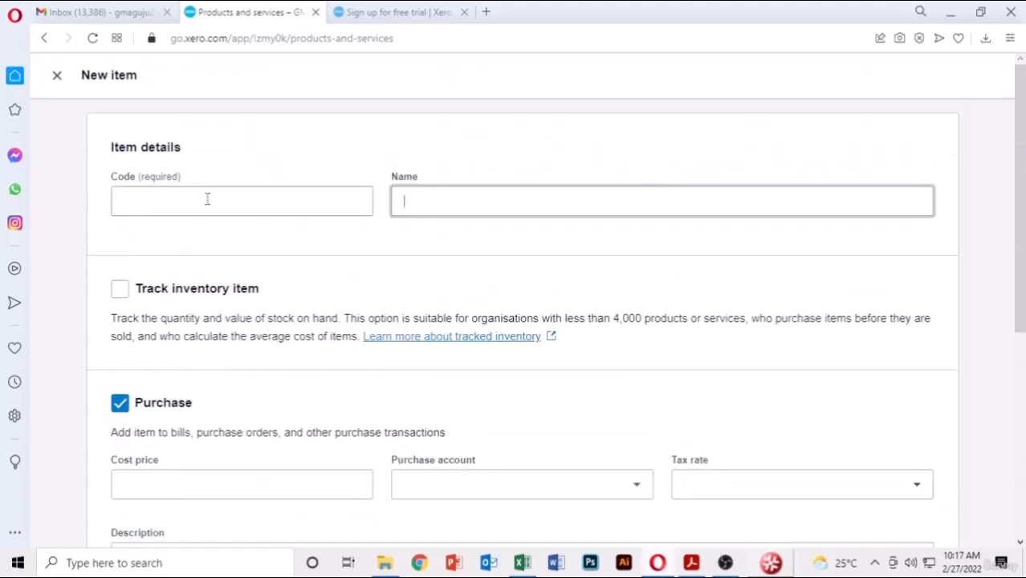
- Look over the Cost price and remaining pricing fields of the blank form
click(562, 204)
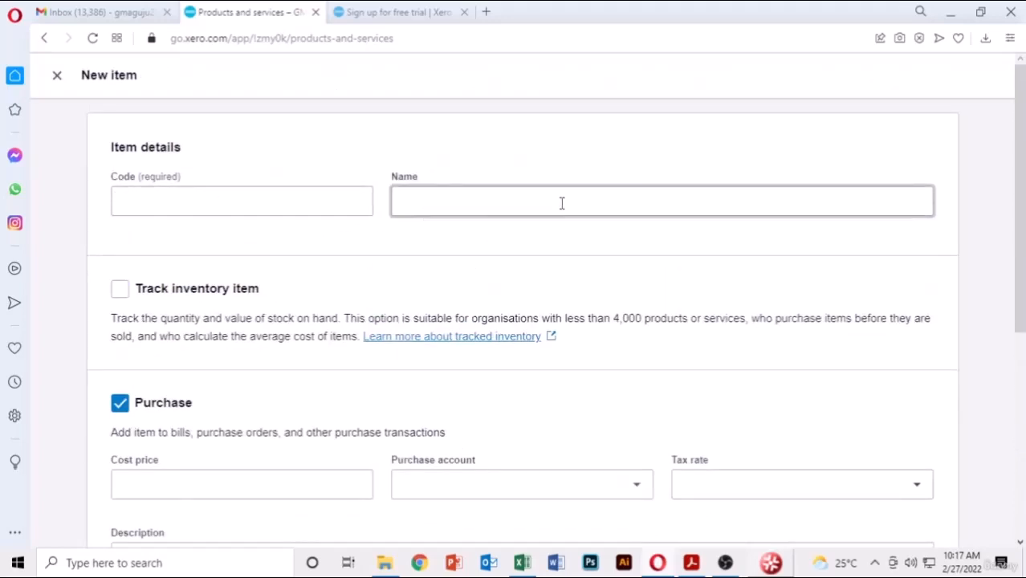
scroll(562, 203, down, 1)
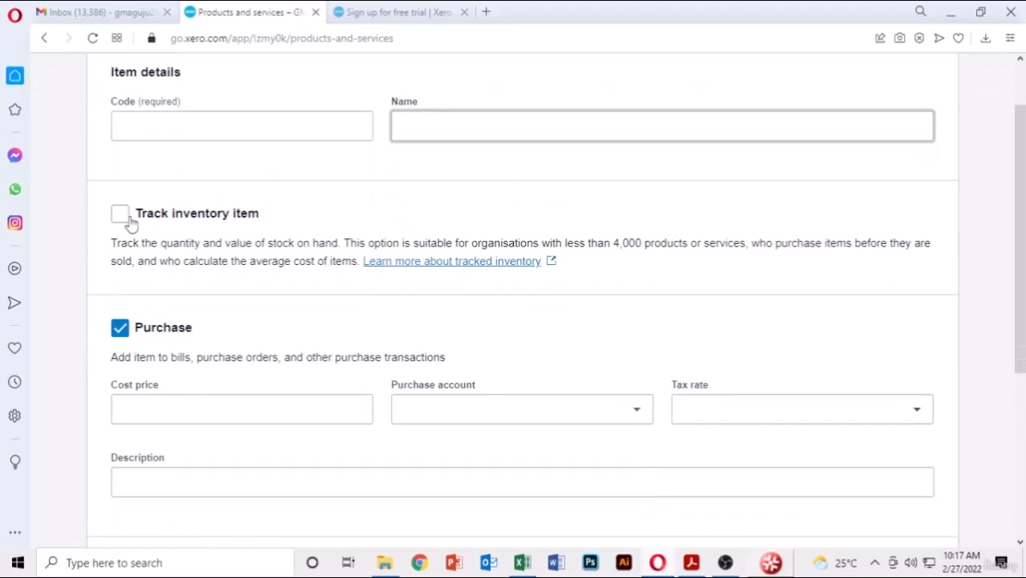
scroll(131, 225, down, 2)
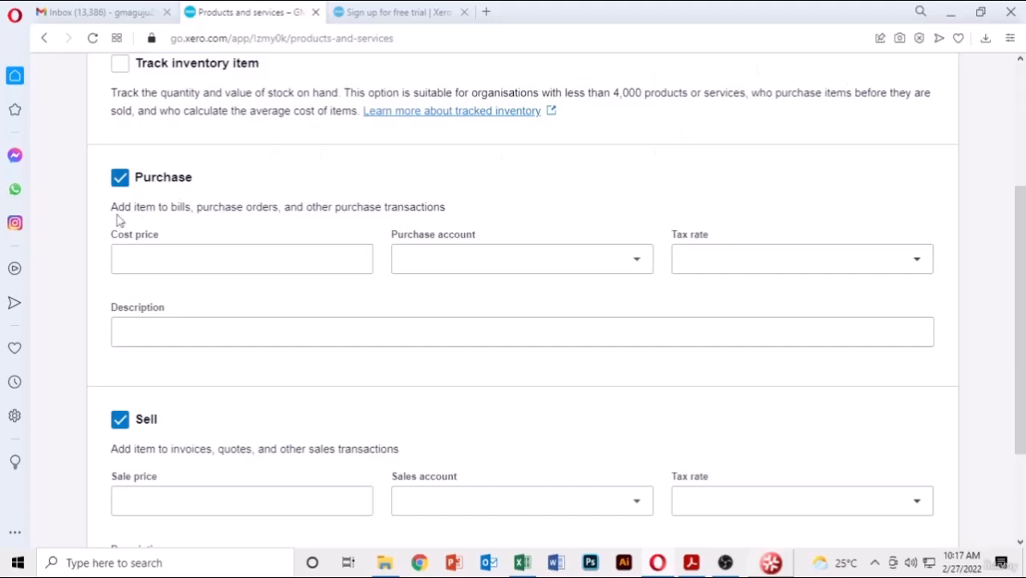
click(155, 260)
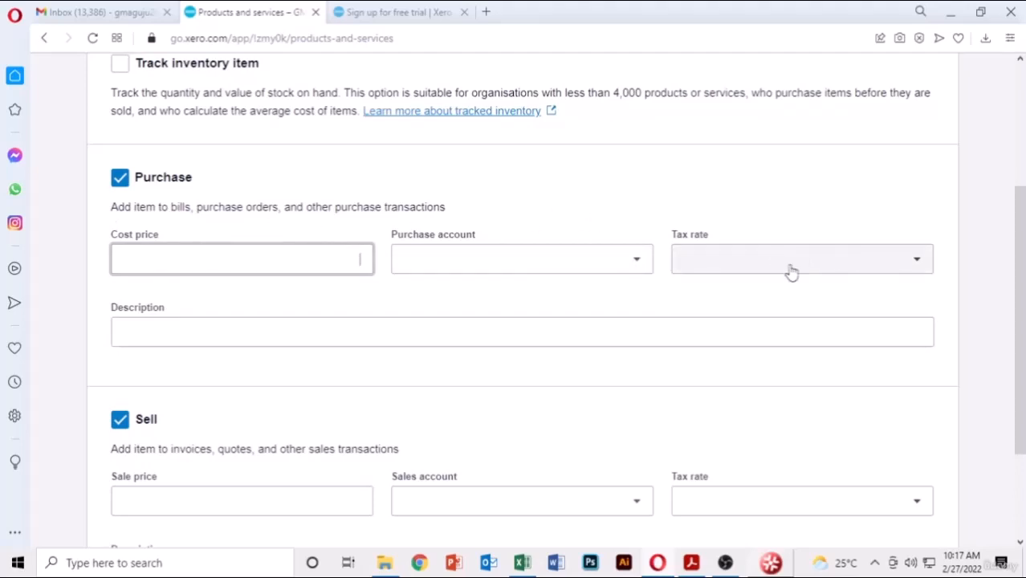
scroll(175, 333, down, 2)
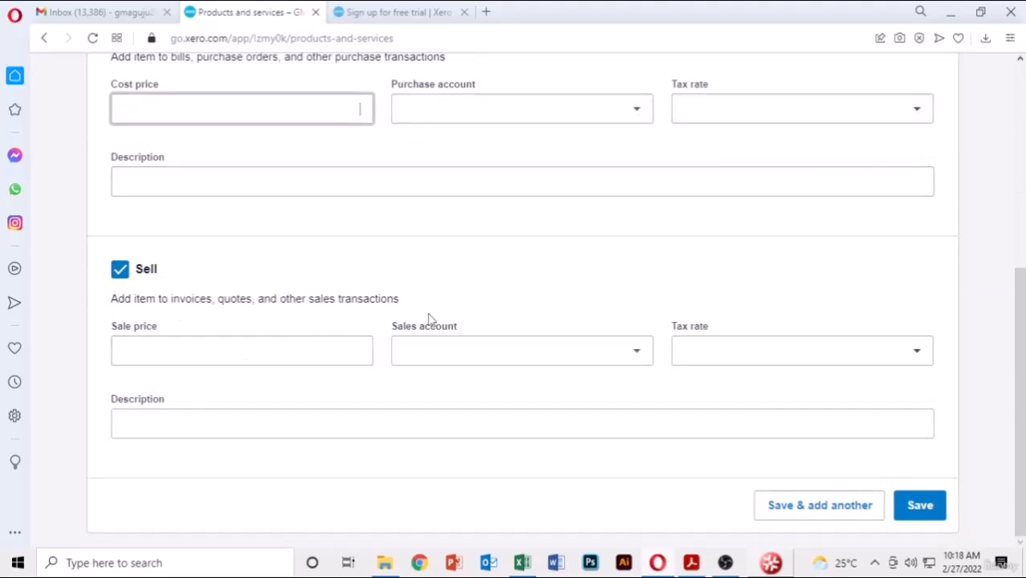
scroll(476, 314, up, 5)
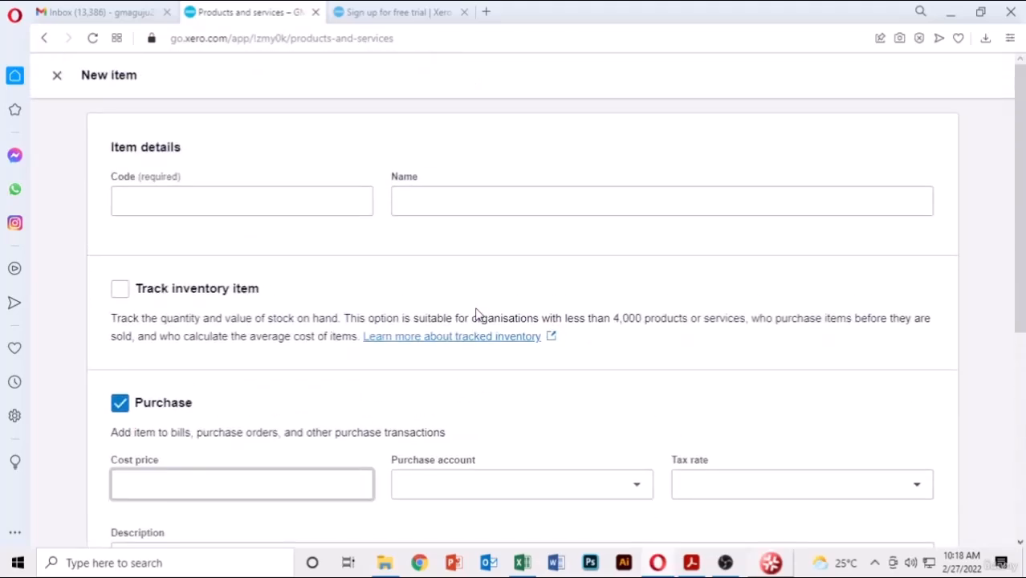
- Enter item code LL000LC, copied from the PDF price list
click(306, 202)
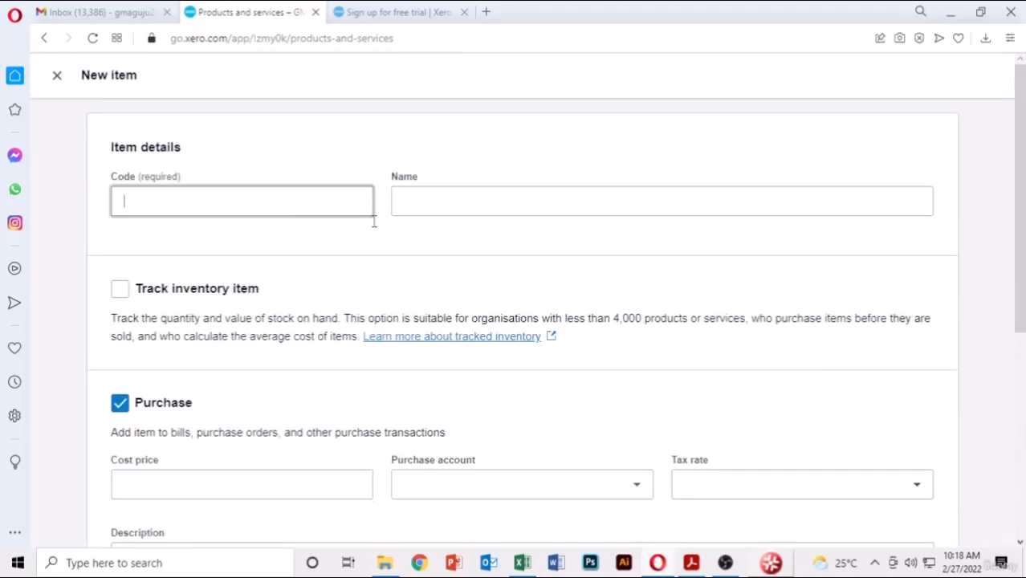
click(688, 562)
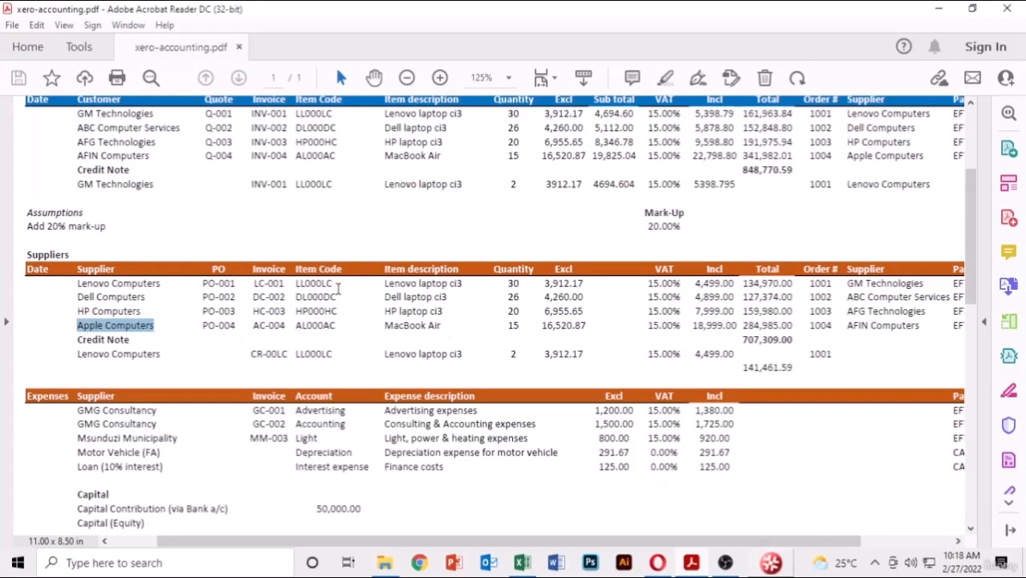
drag(335, 282, 295, 284)
key(ctrl+c)
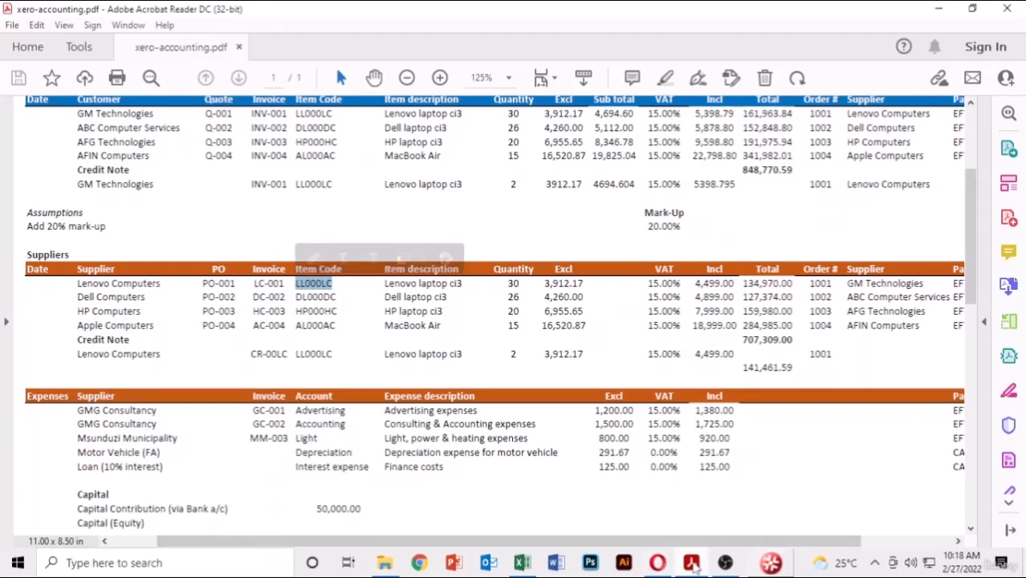
click(692, 564)
key(ctrl+v)
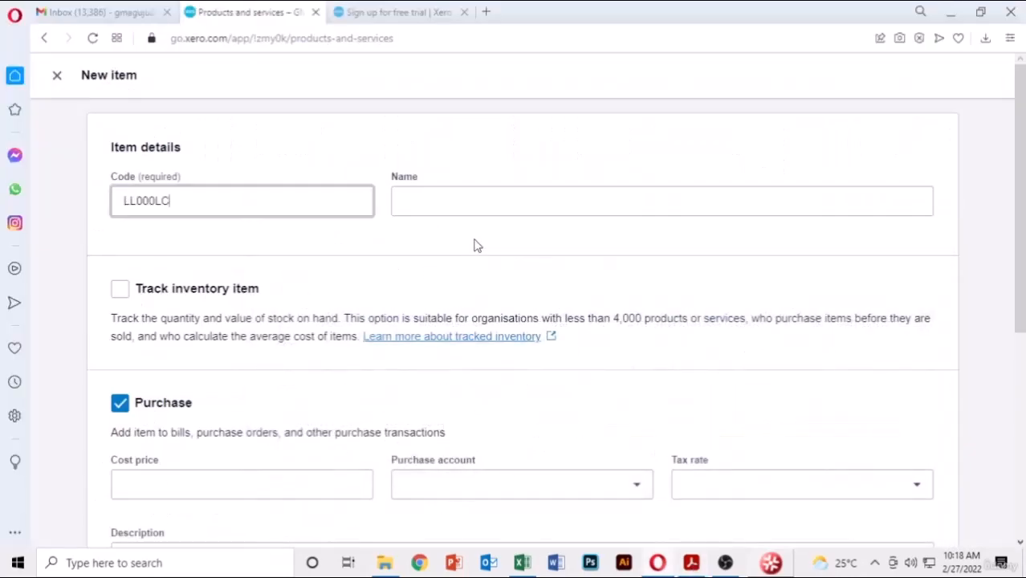
- Name the item 'Lenovo laptop ci3' and track it as inventory under 630 - Inventory
click(486, 210)
click(689, 565)
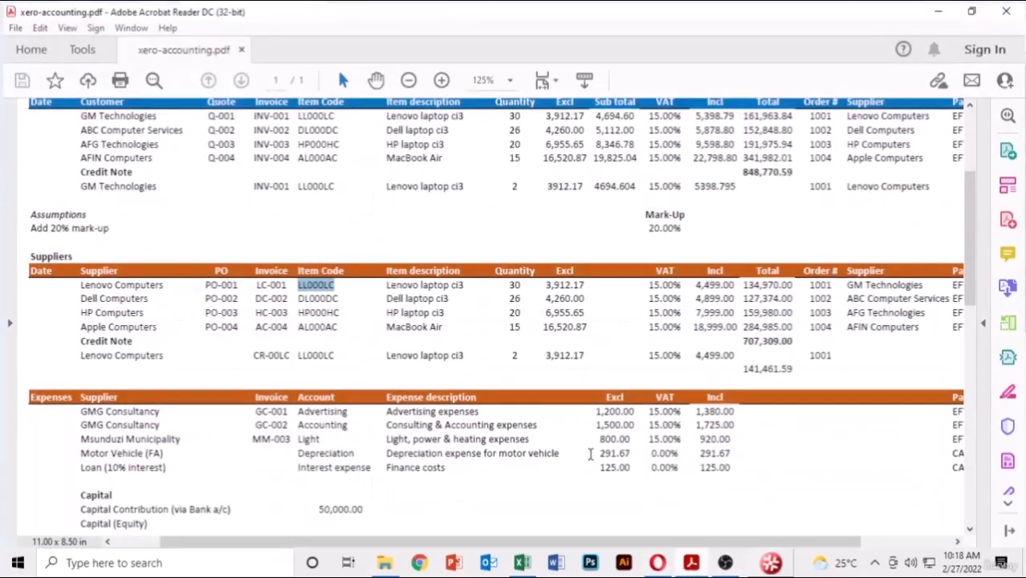
drag(464, 285, 378, 287)
key(ctrl+c)
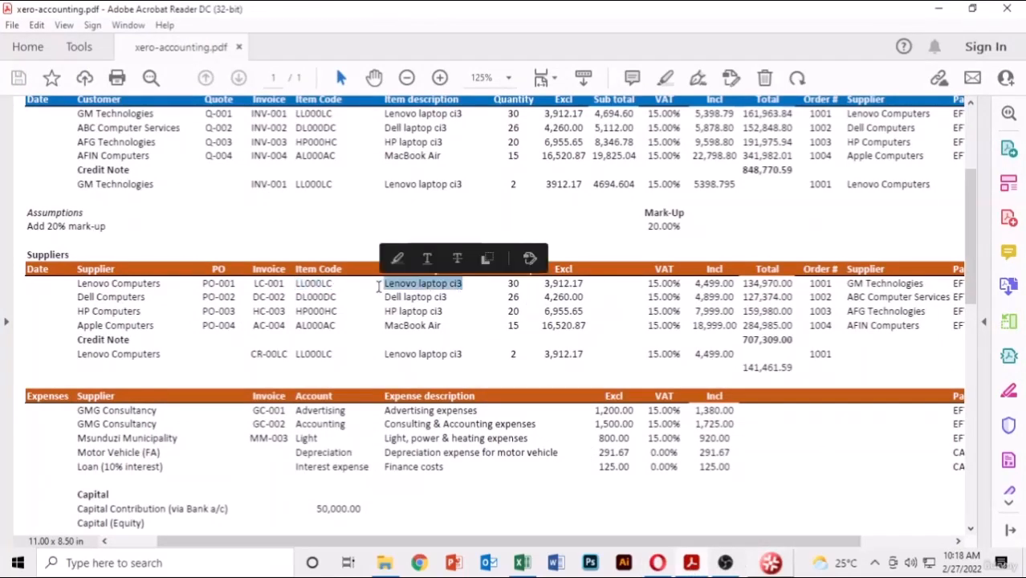
click(660, 565)
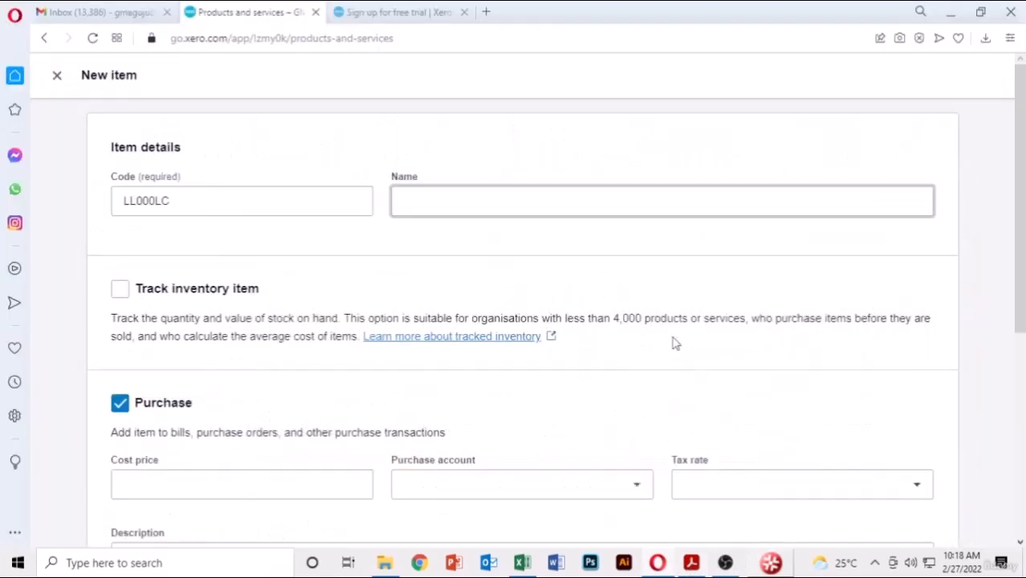
key(ctrl+v)
click(121, 291)
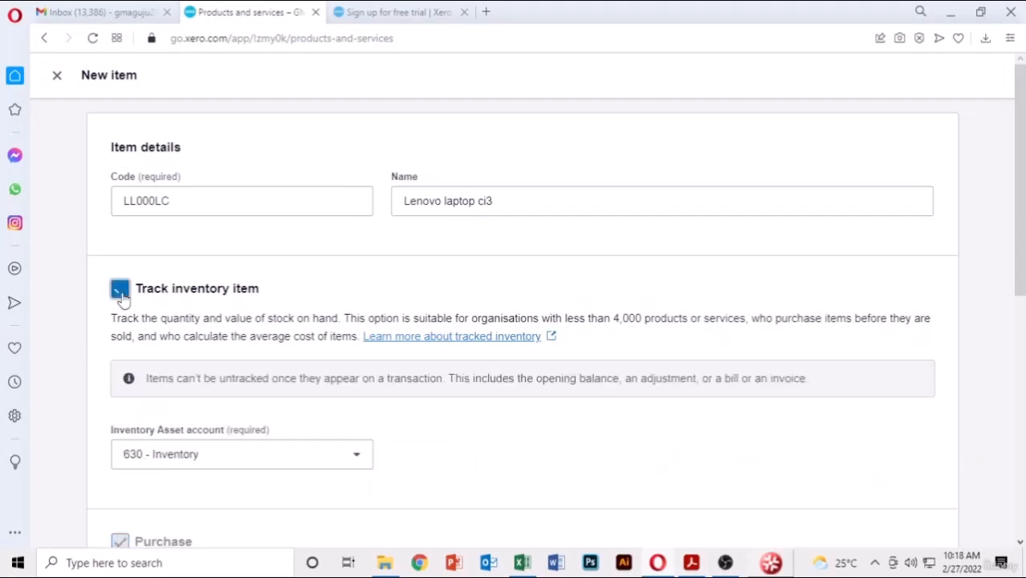
scroll(657, 273, down, 2)
scroll(657, 275, down, 1)
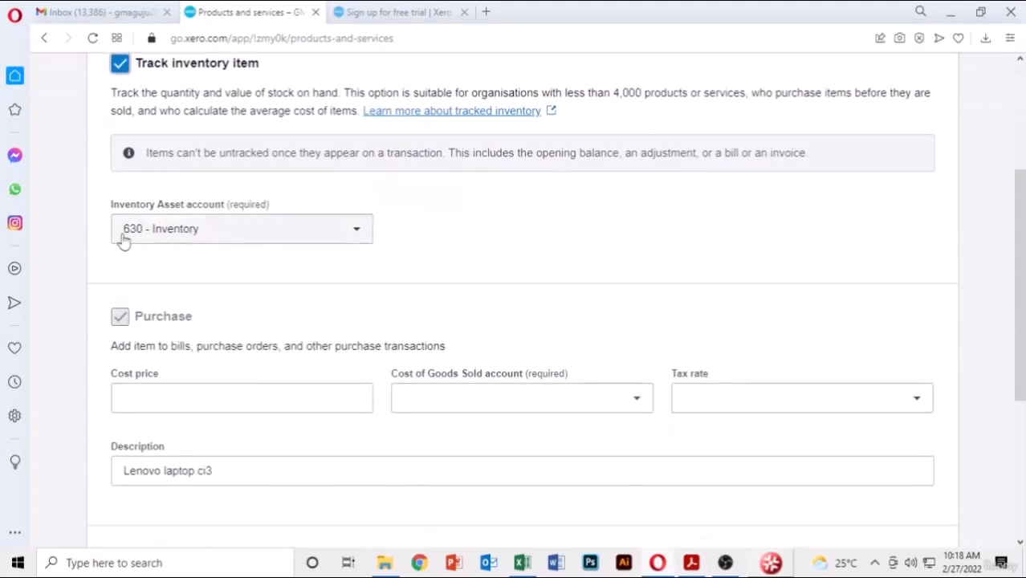
scroll(704, 225, down, 3)
- Set the Lenovo item's cost price to 3,912.17 with account 310 - Cost of Goods Sold
click(312, 172)
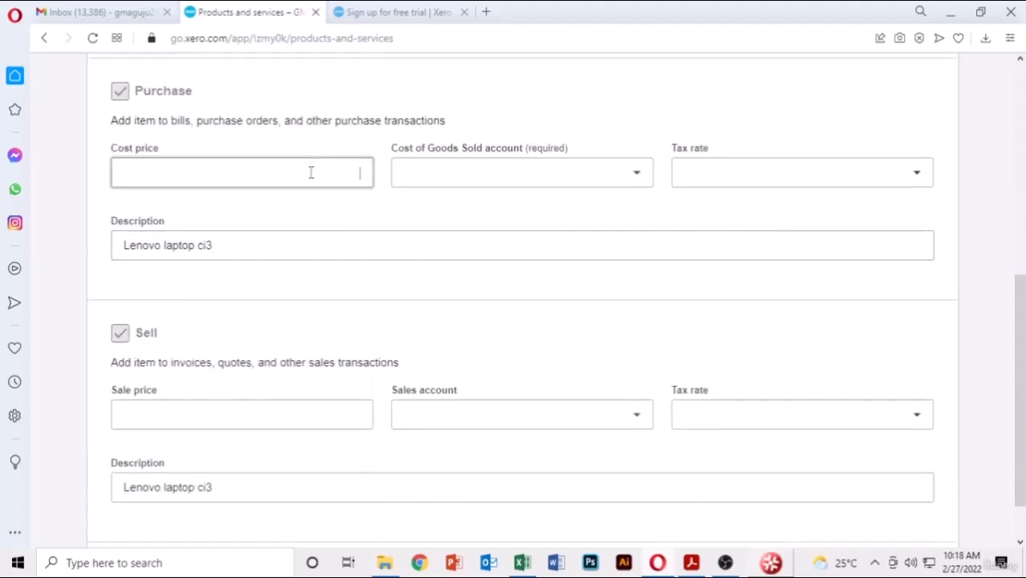
click(689, 566)
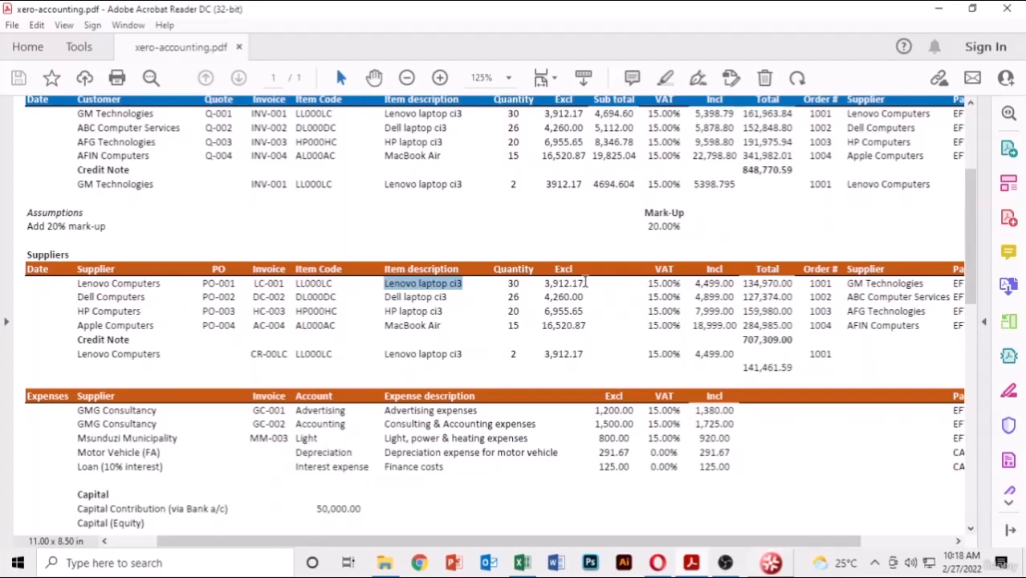
click(584, 282)
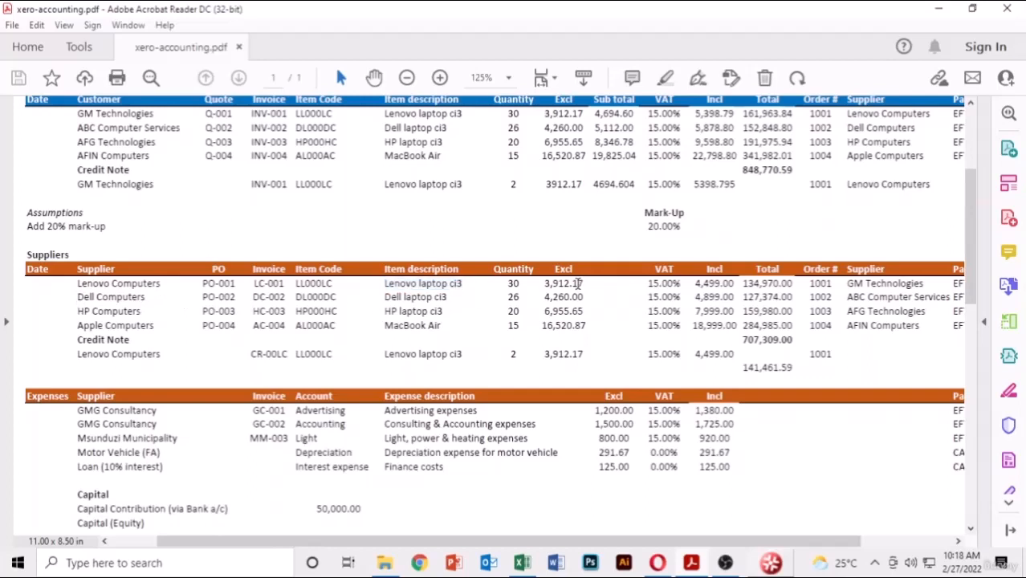
drag(579, 283, 547, 284)
key(ctrl+c)
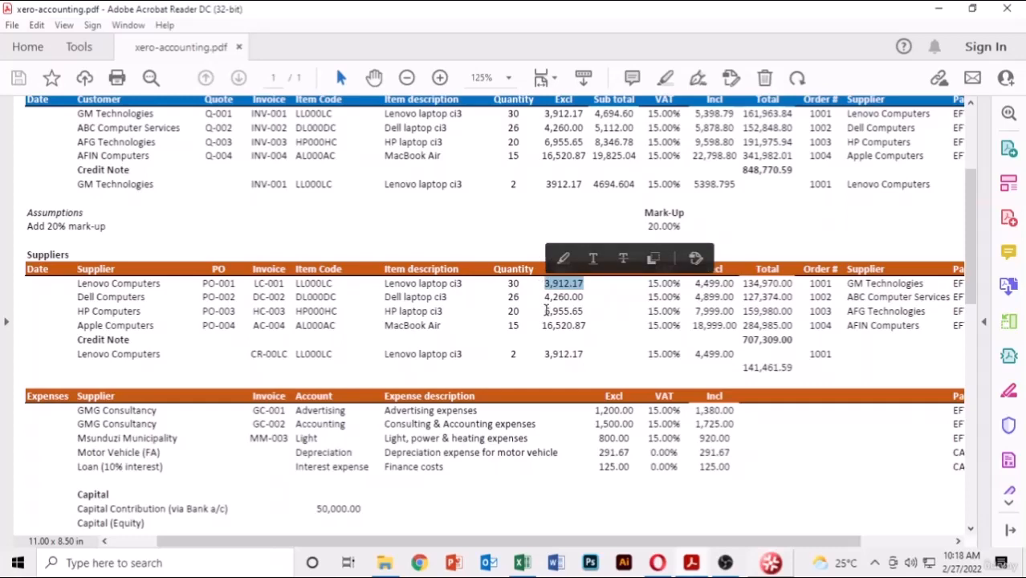
key(alt+Tab)
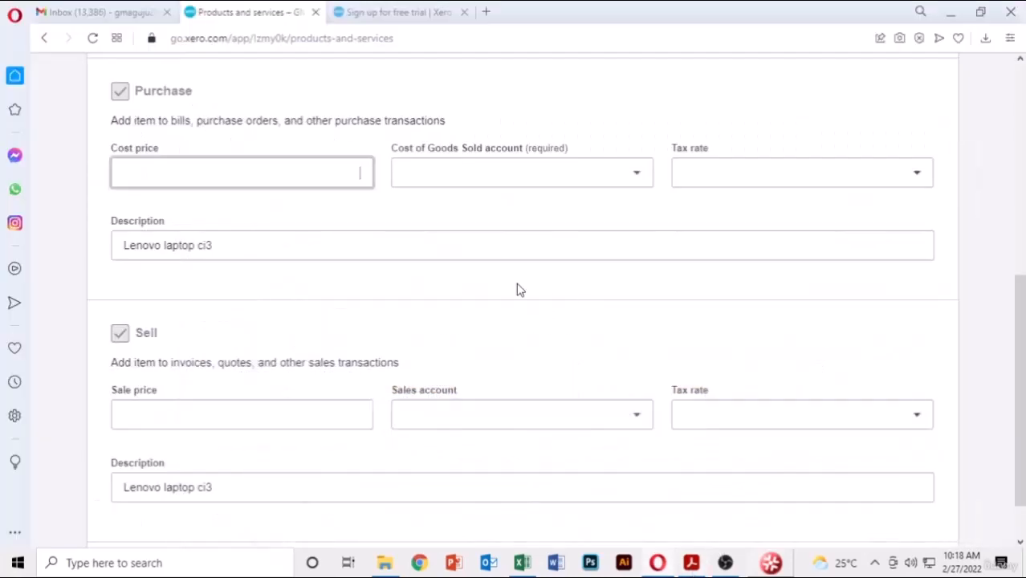
key(ctrl+v)
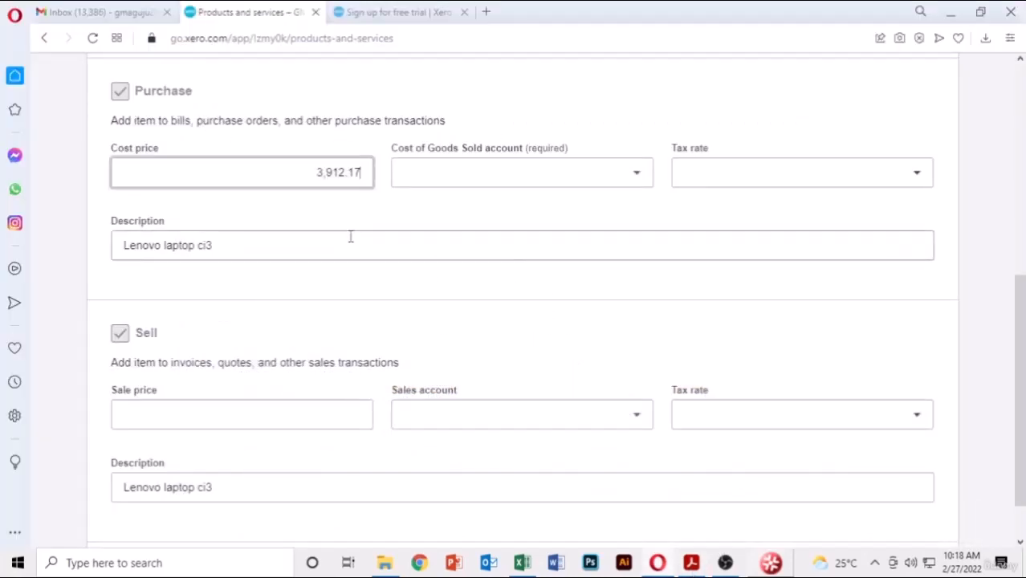
click(635, 175)
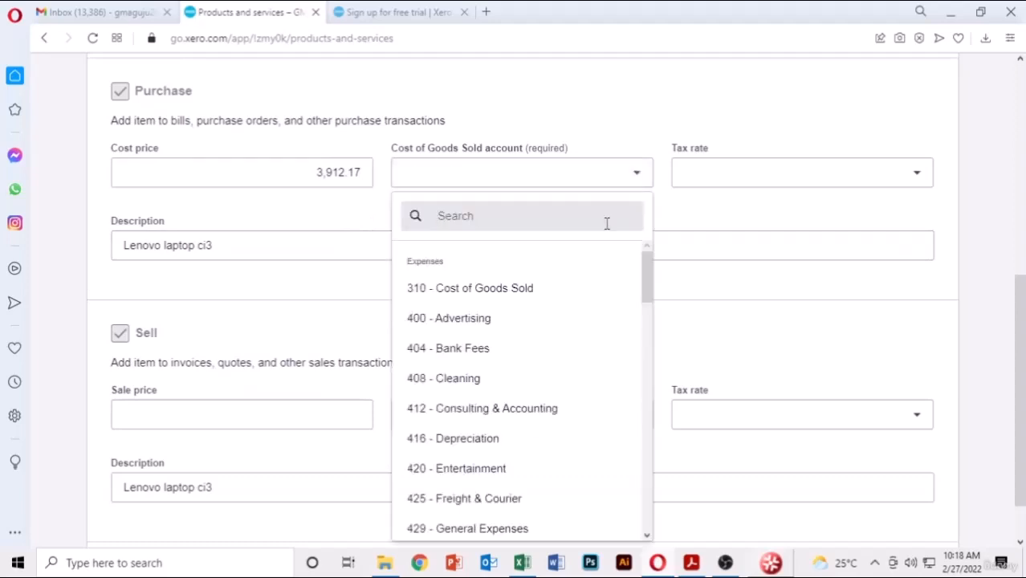
click(513, 306)
scroll(341, 263, down, 2)
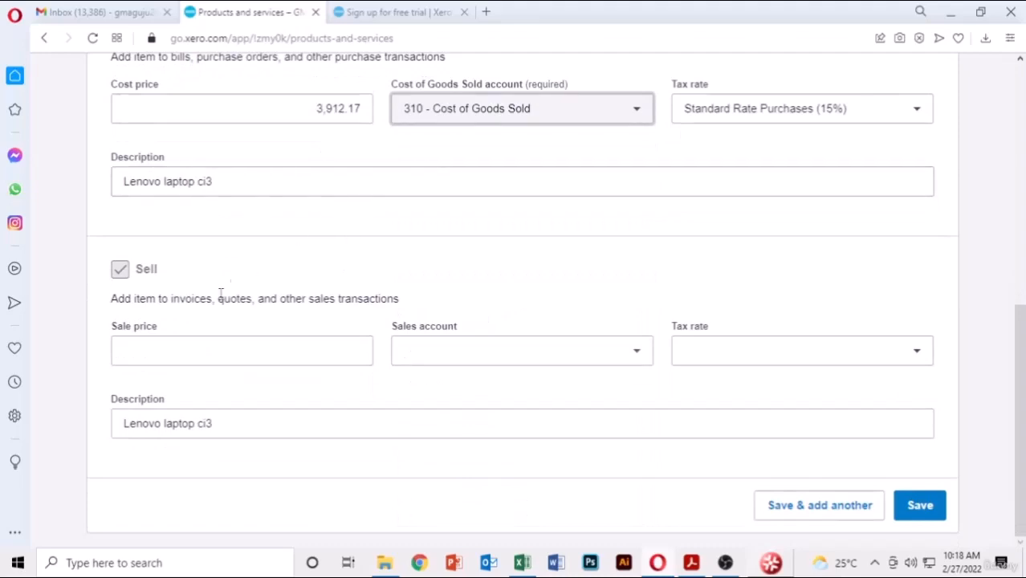
click(197, 351)
- Set sale price 4,694.60 with account 200 - Sales, then save and add another item
click(691, 563)
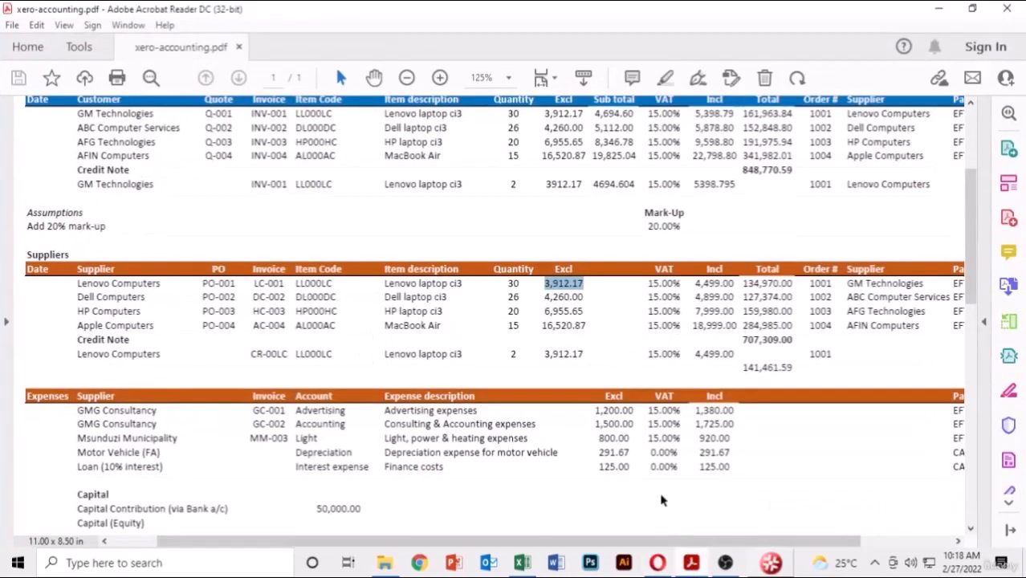
scroll(580, 345, up, 2)
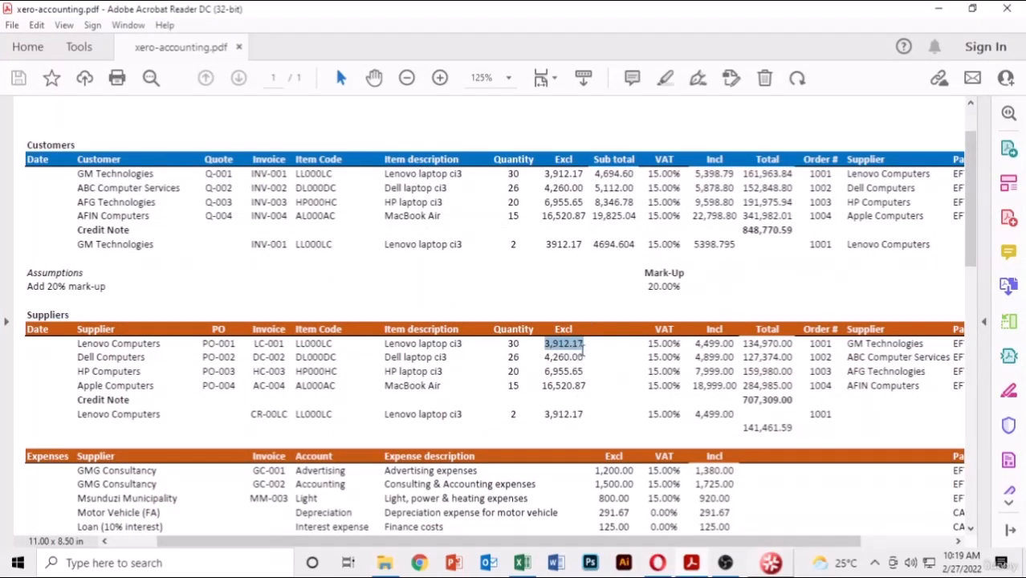
click(598, 354)
drag(589, 350, 546, 344)
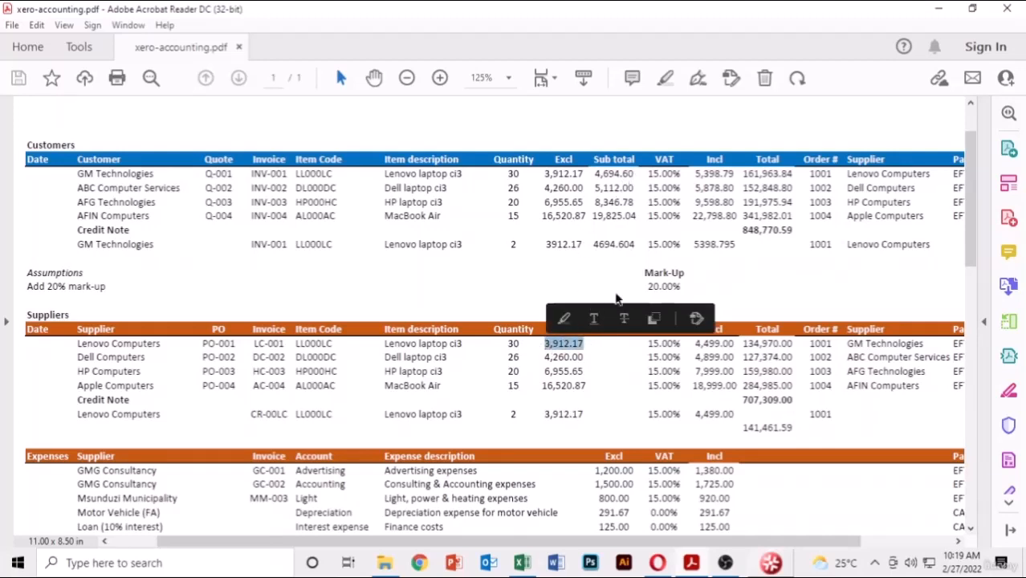
click(659, 286)
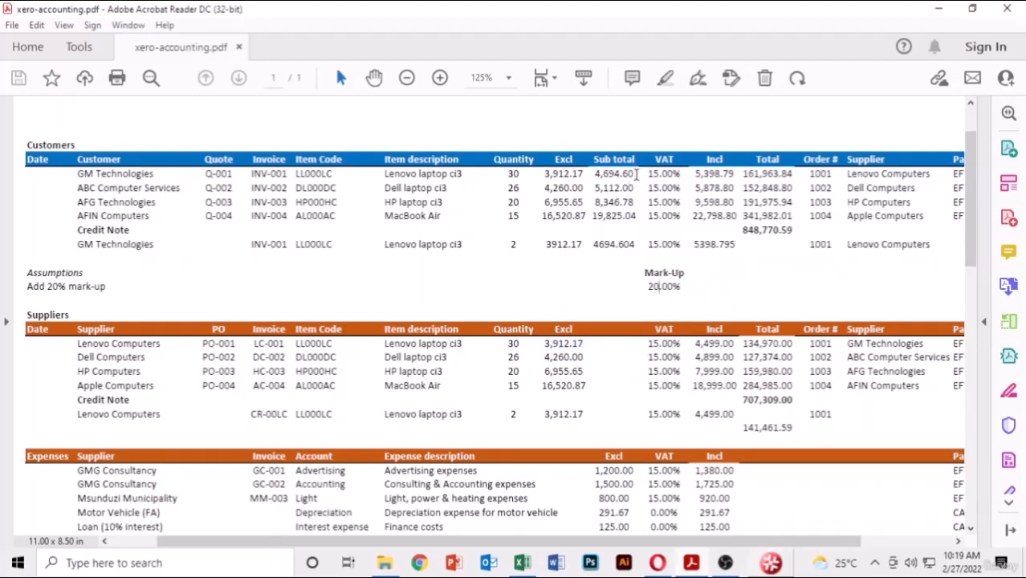
drag(636, 175, 594, 174)
key(ctrl+c)
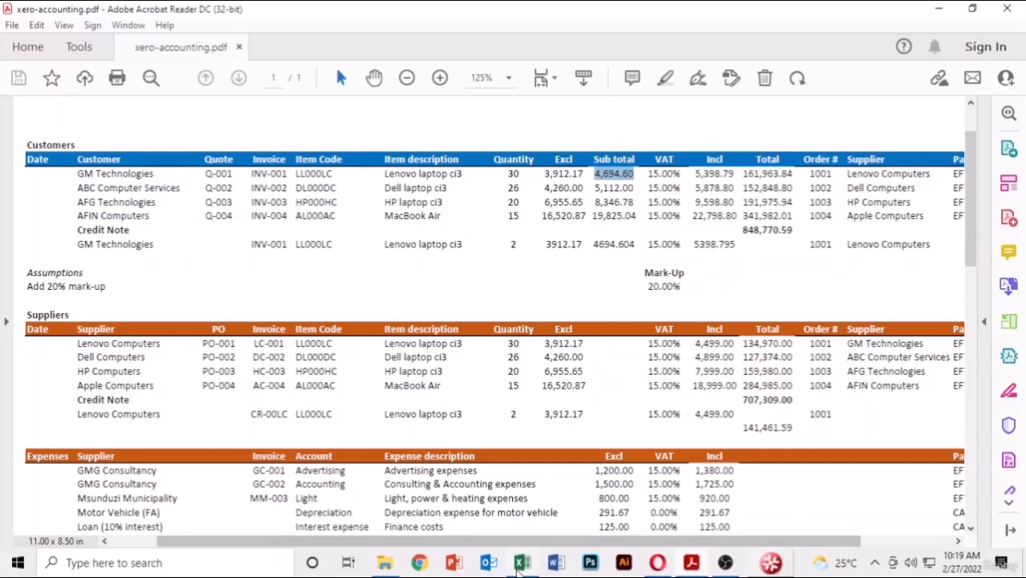
key(alt+Tab)
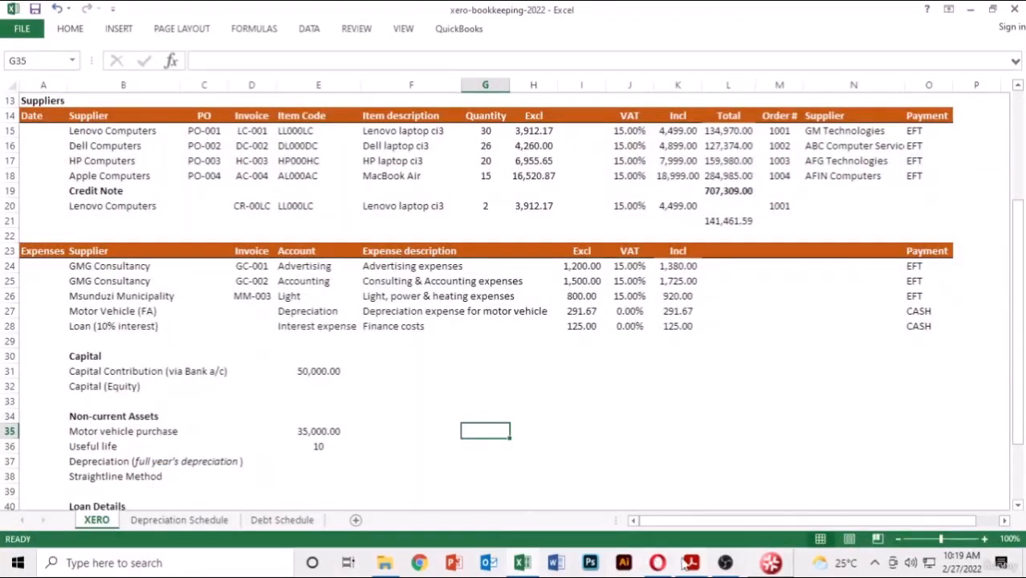
click(659, 564)
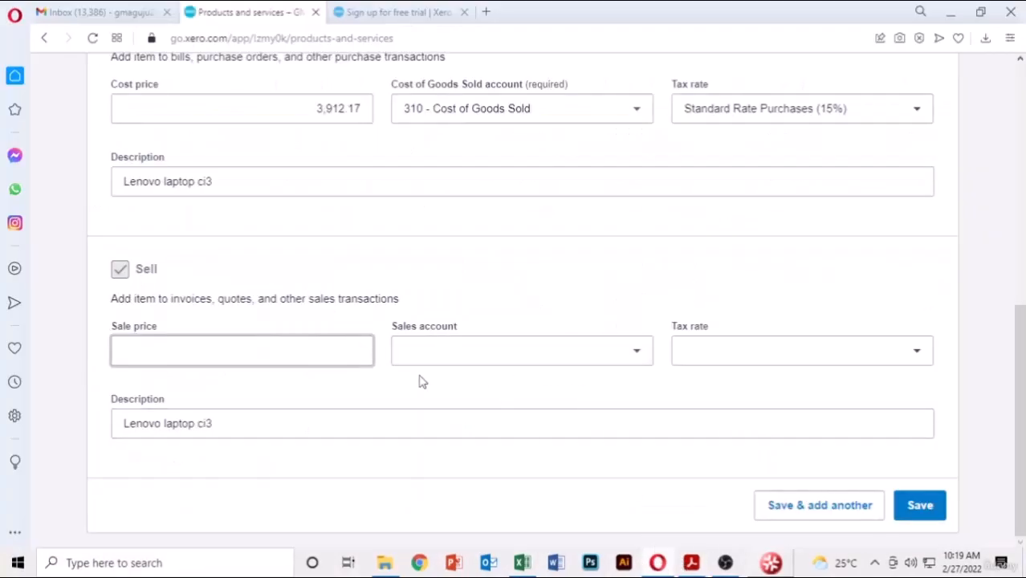
key(ctrl+v)
click(636, 361)
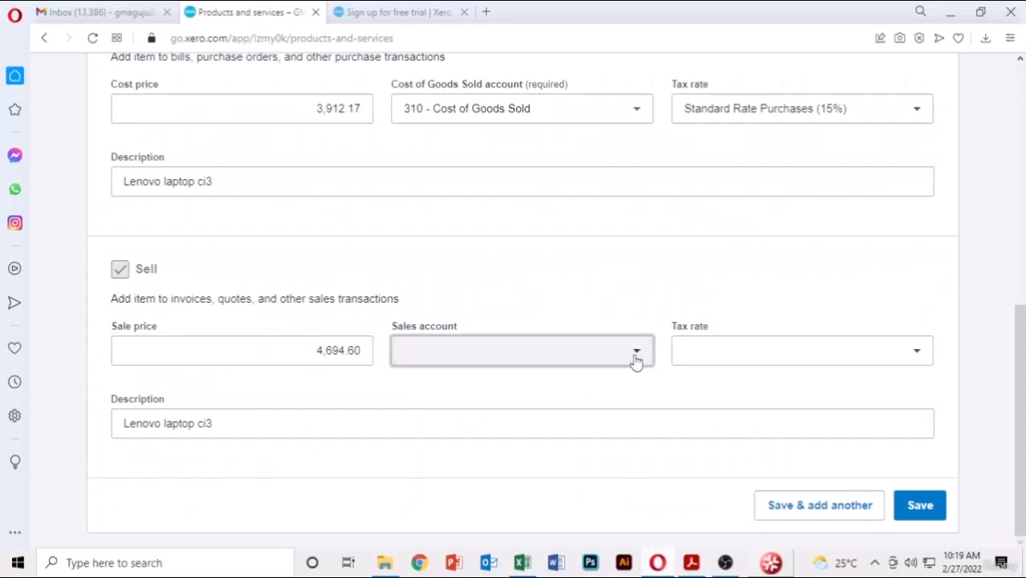
click(466, 197)
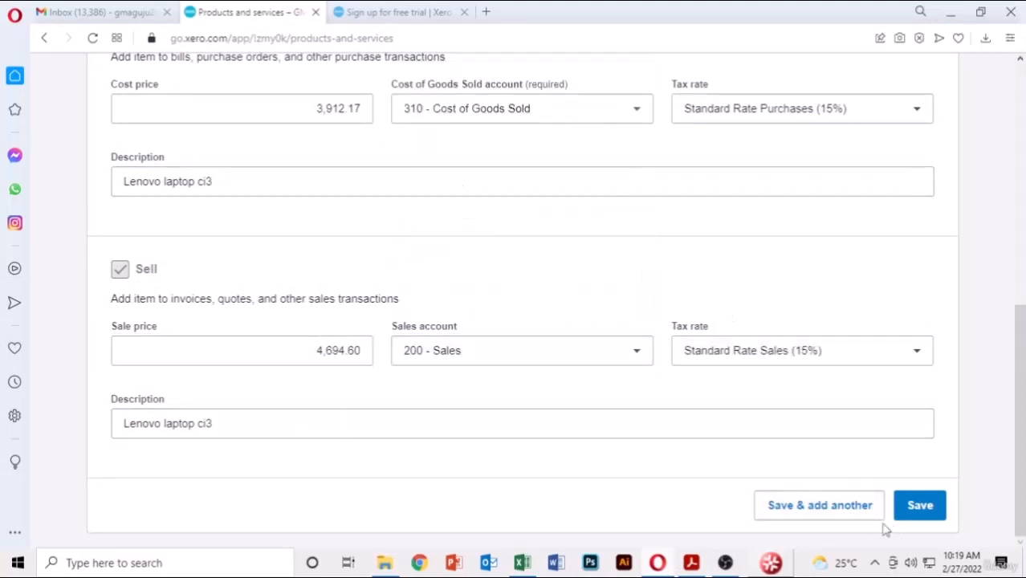
click(804, 514)
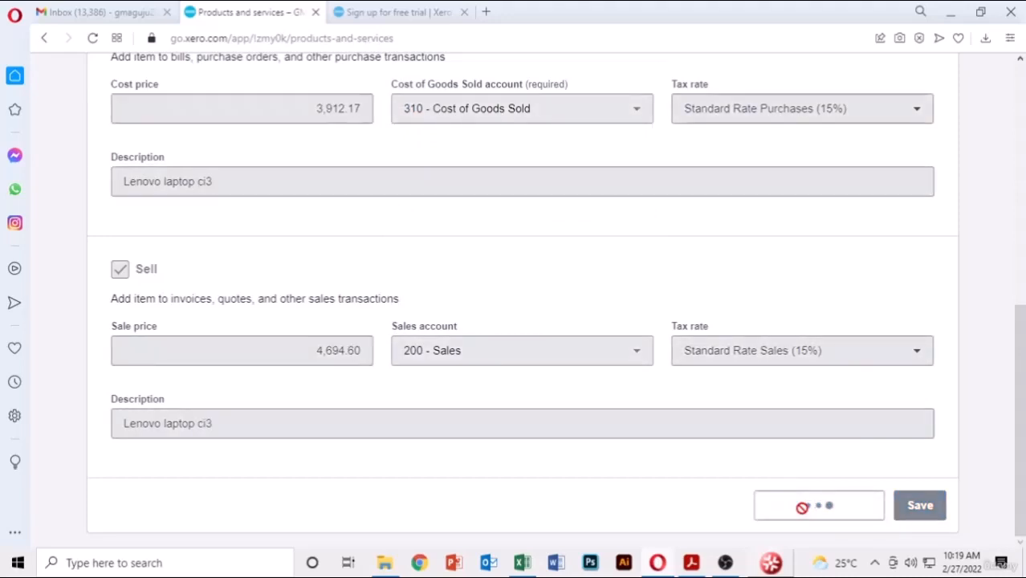
- Enter item code DL000DC, copied from the PDF price list
scroll(772, 286, up, 5)
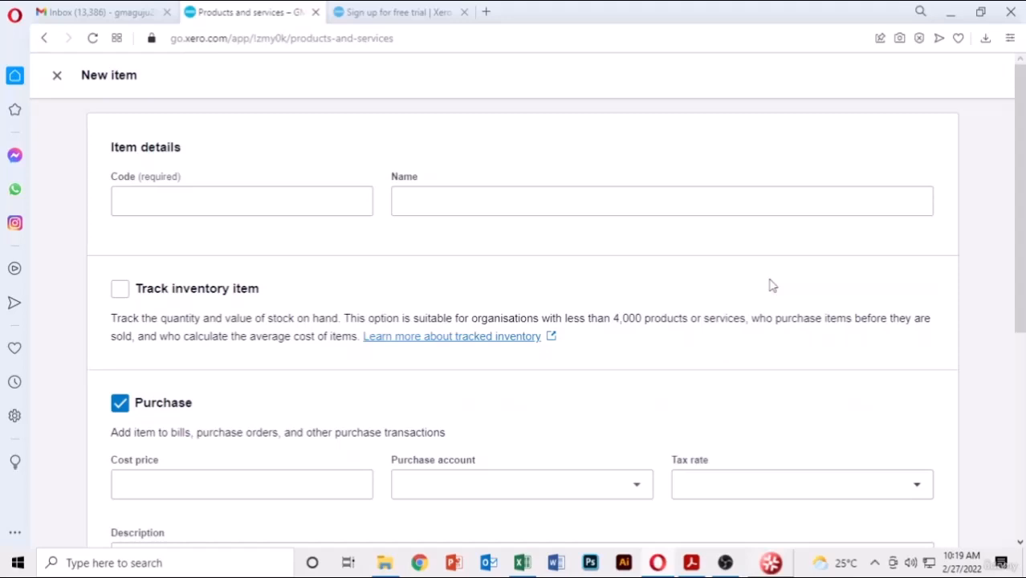
click(304, 200)
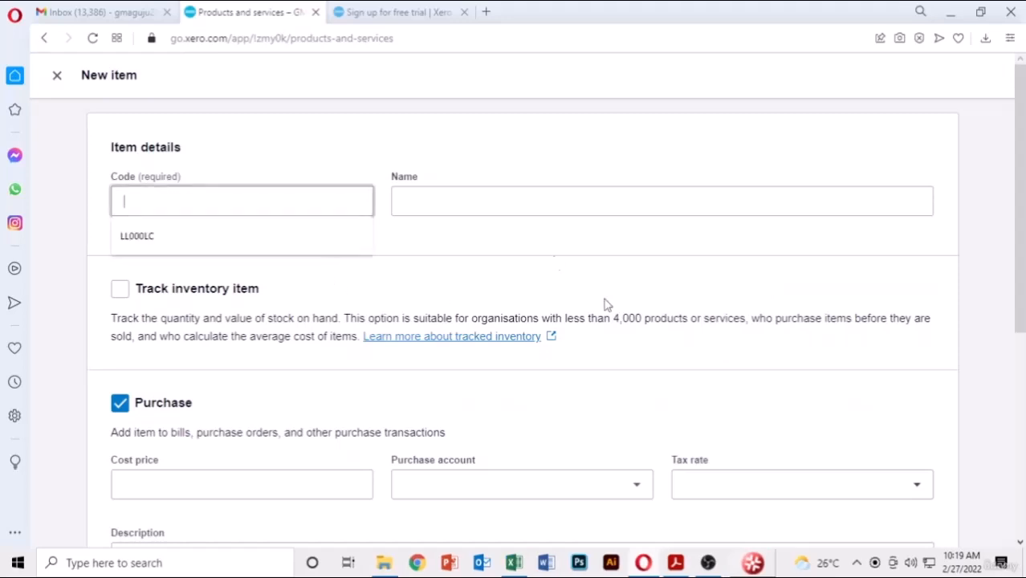
click(678, 563)
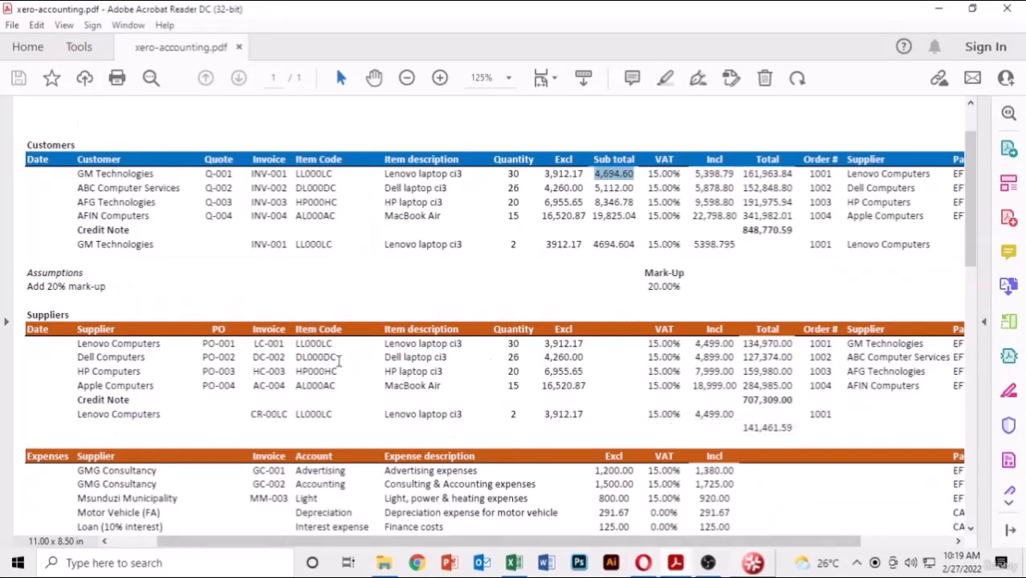
drag(339, 362, 294, 357)
key(ctrl+c)
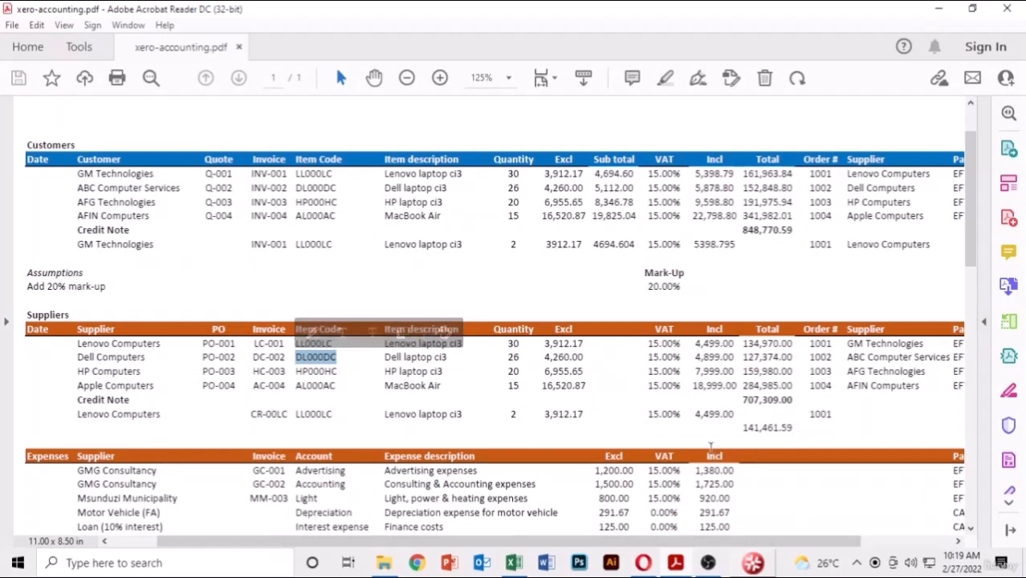
key(alt+Tab)
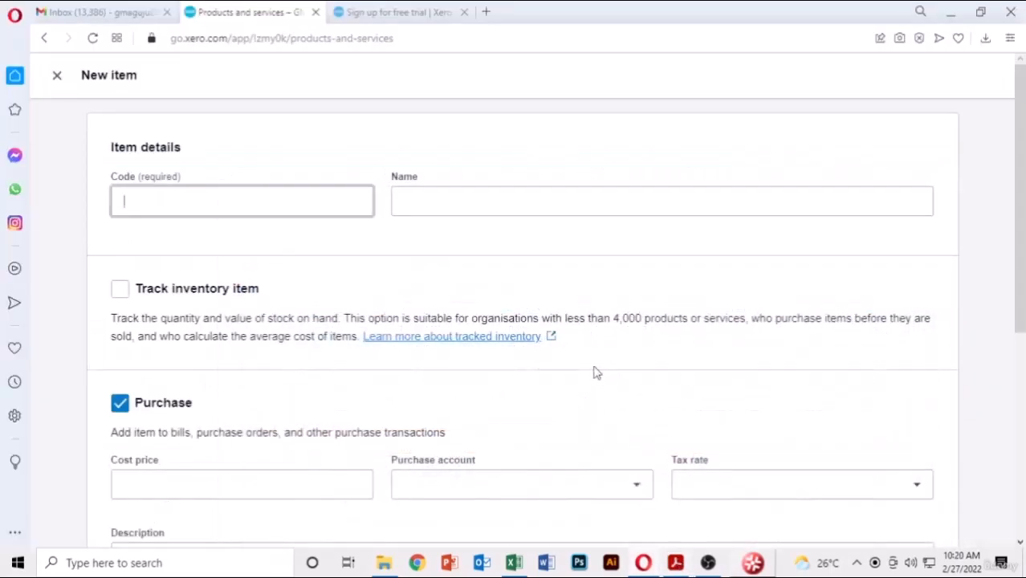
key(ctrl+v)
- Name the item 'Dell laptop ci3' and mark it as a tracked inventory item
click(536, 207)
click(676, 563)
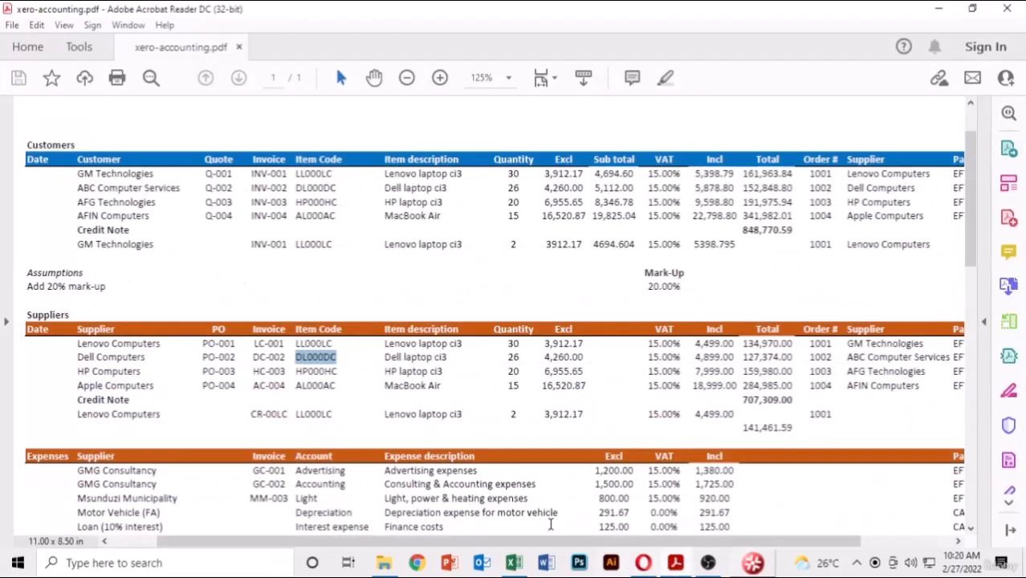
drag(456, 360, 383, 359)
key(ctrl+c)
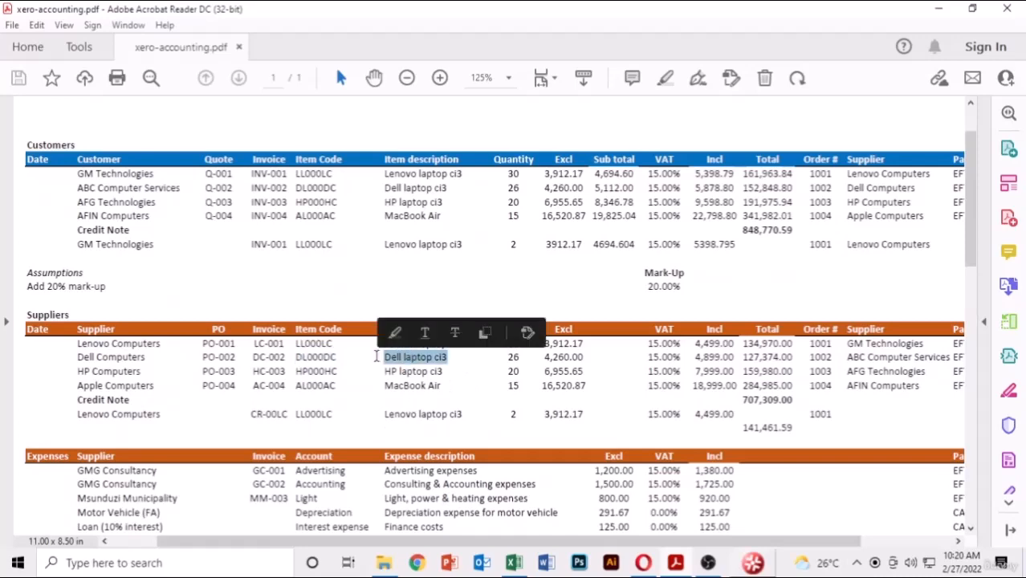
click(645, 564)
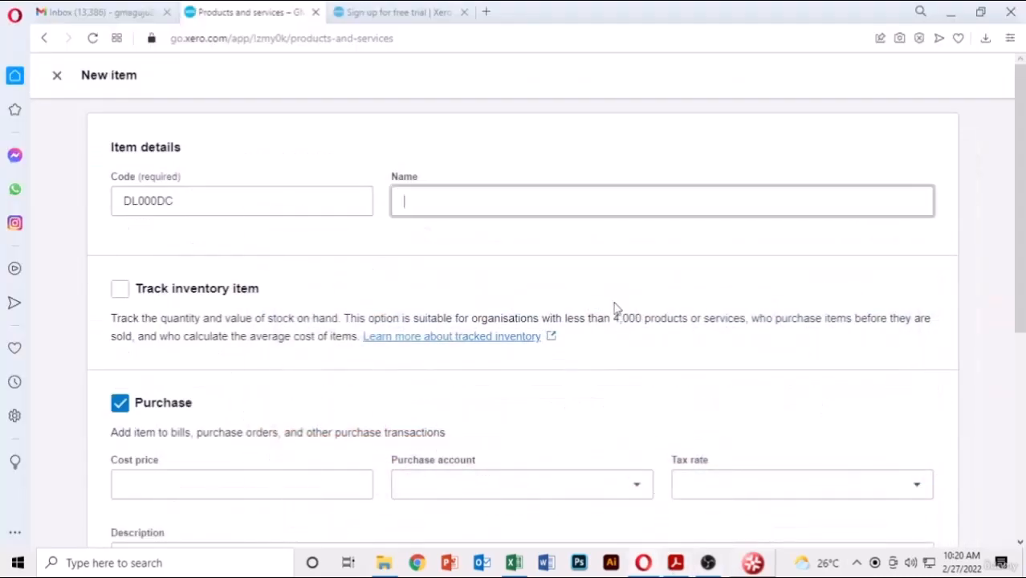
key(ctrl+v)
click(137, 289)
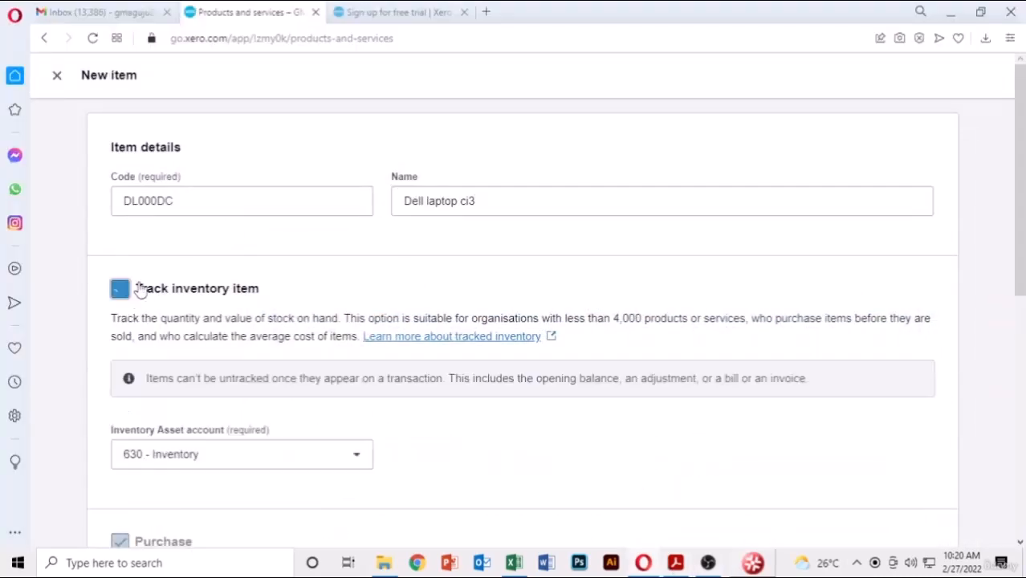
scroll(303, 320, down, 3)
- Set the Dell item's cost price to 4,260.00 with account 310 - Cost of Goods Sold
click(328, 399)
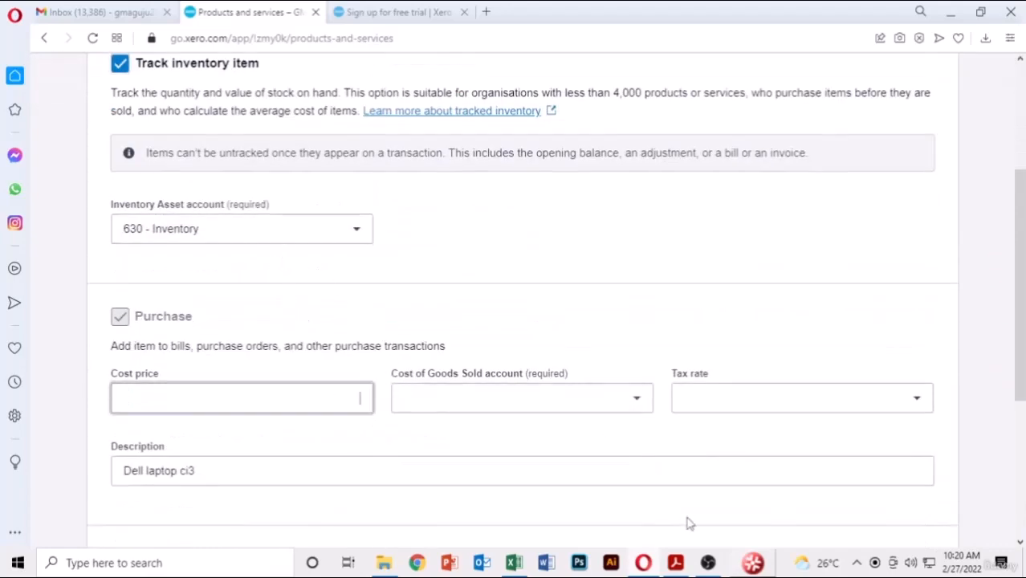
click(675, 563)
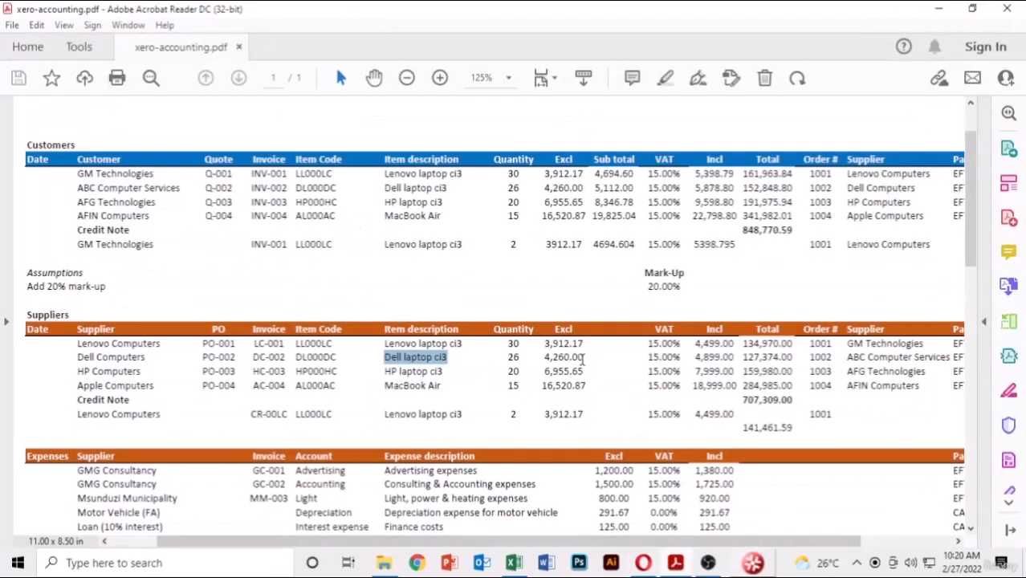
drag(585, 359, 540, 359)
key(ctrl+c)
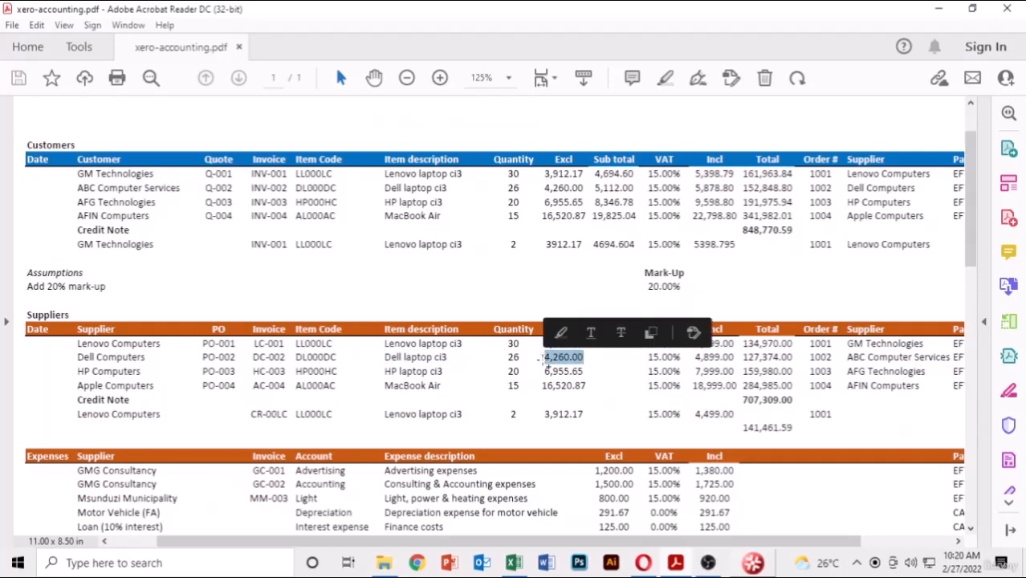
click(677, 565)
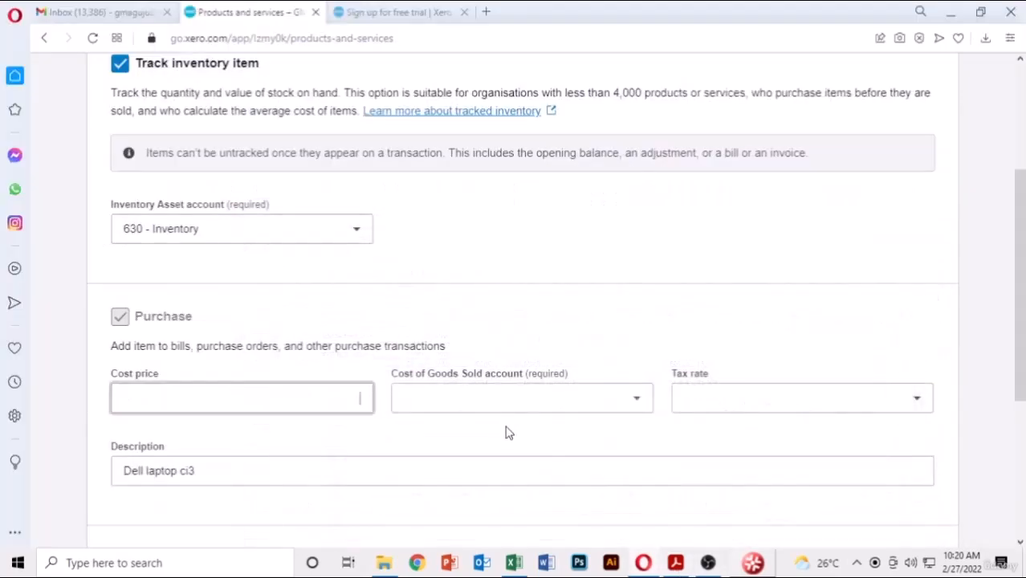
click(286, 404)
key(ctrl+v)
click(454, 397)
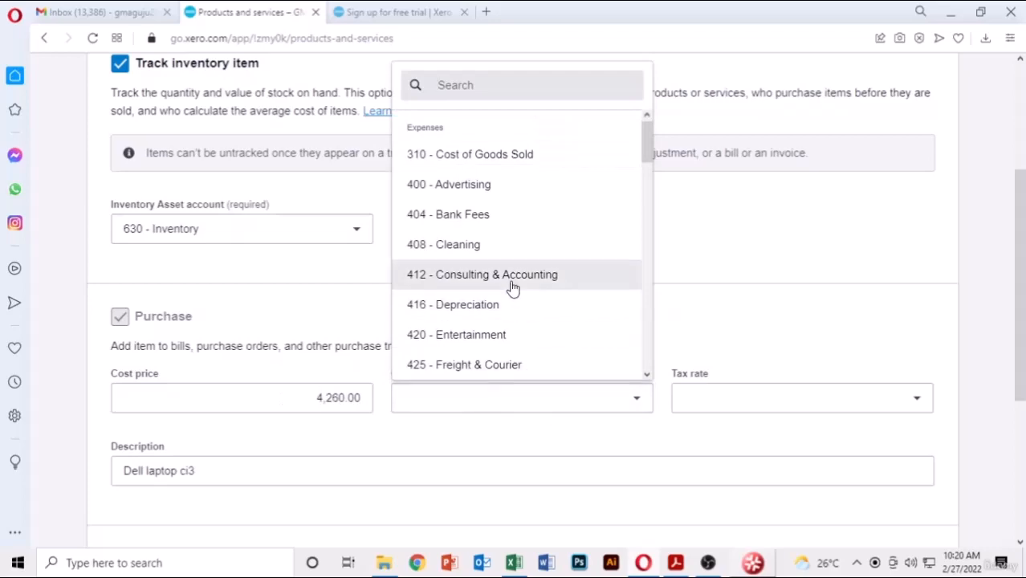
click(509, 160)
scroll(814, 349, down, 4)
- Set sale price 5,112.00 with account 200 - Sales, then save and add another item
click(253, 361)
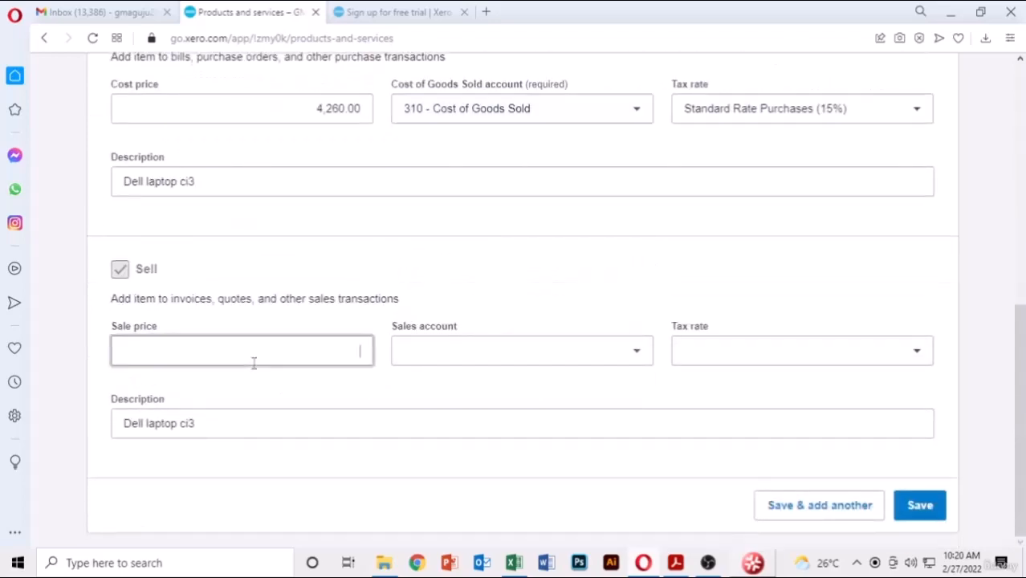
click(676, 563)
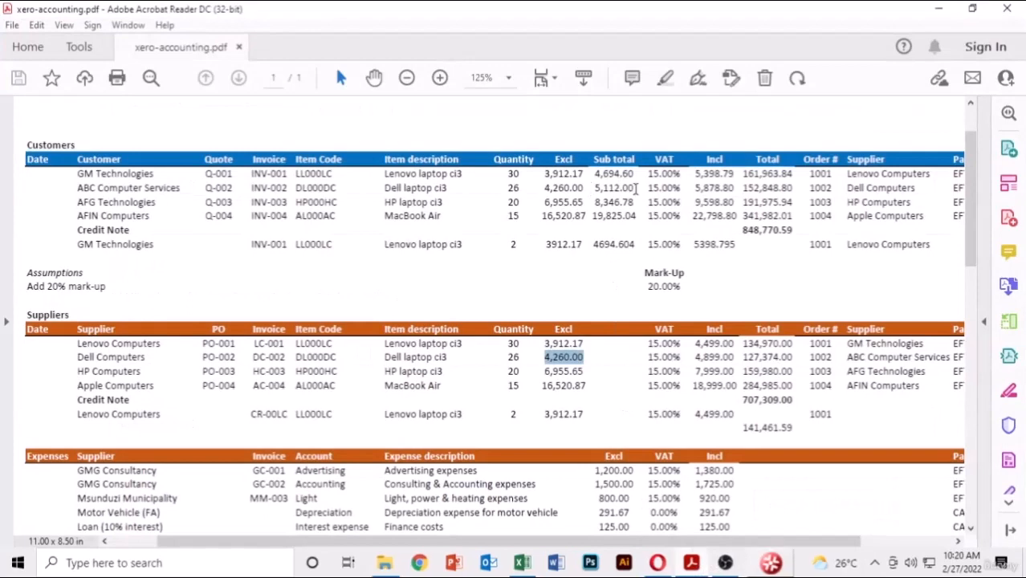
drag(636, 187, 597, 188)
key(ctrl+c)
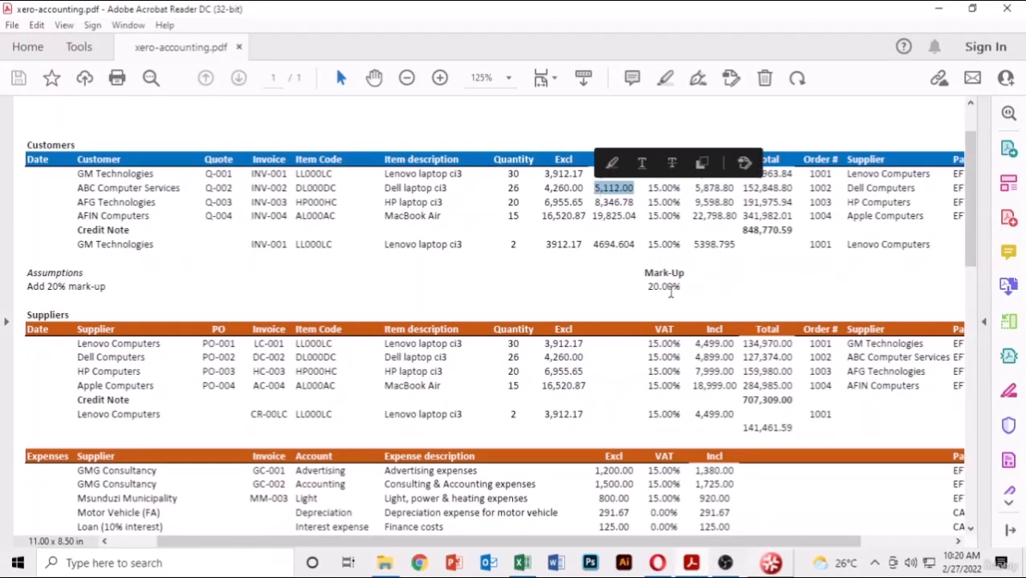
key(alt+Tab)
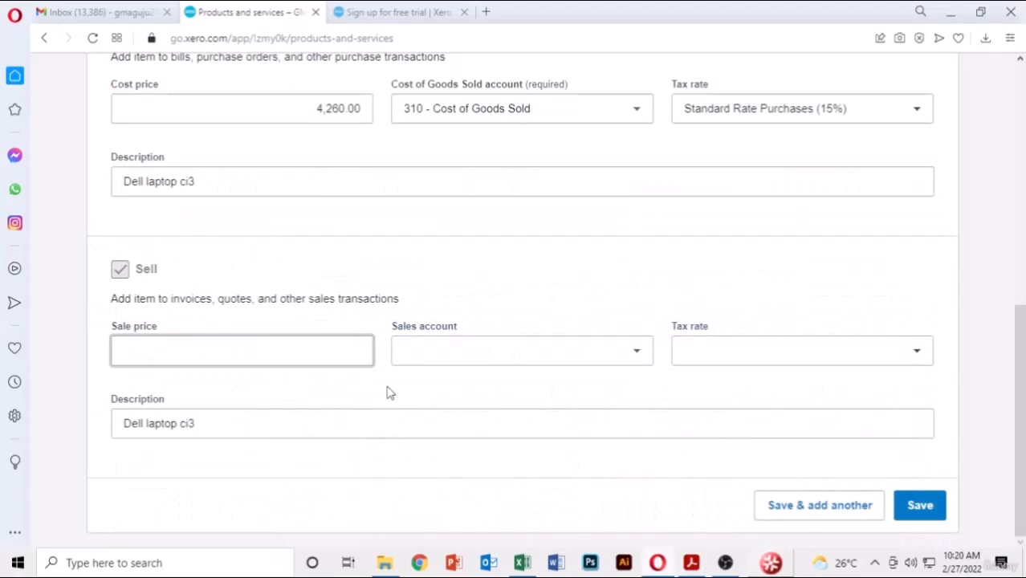
key(ctrl+v)
click(636, 350)
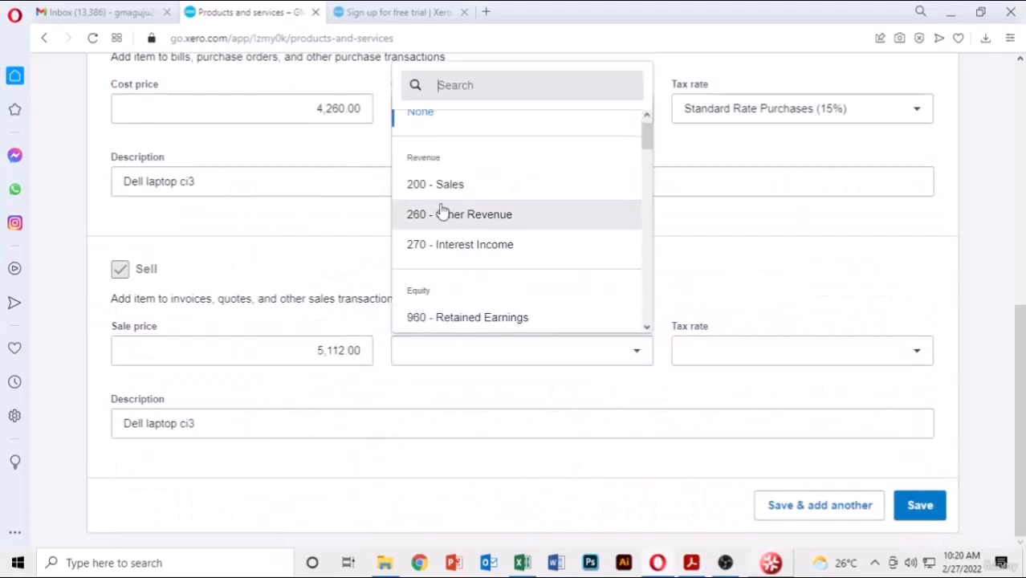
click(450, 190)
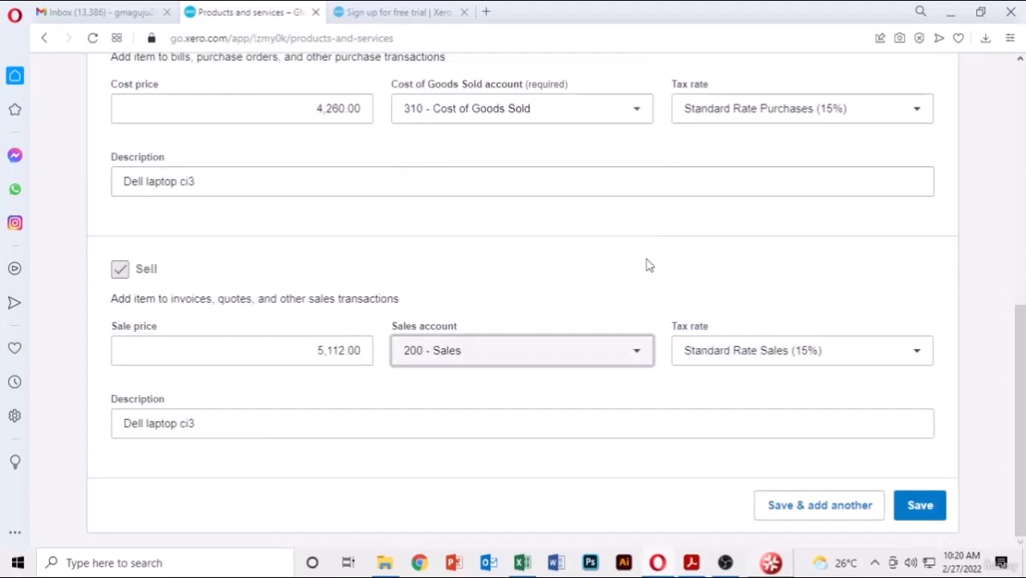
click(831, 518)
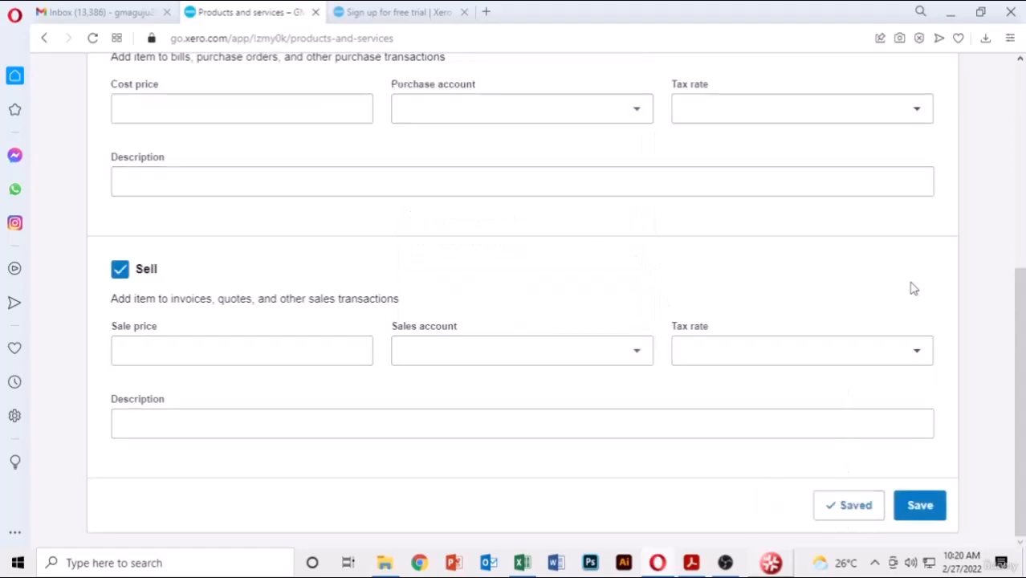
- Copy item code HP000HC and name 'HP laptop ci3' from the PDF, and track inventory
click(692, 563)
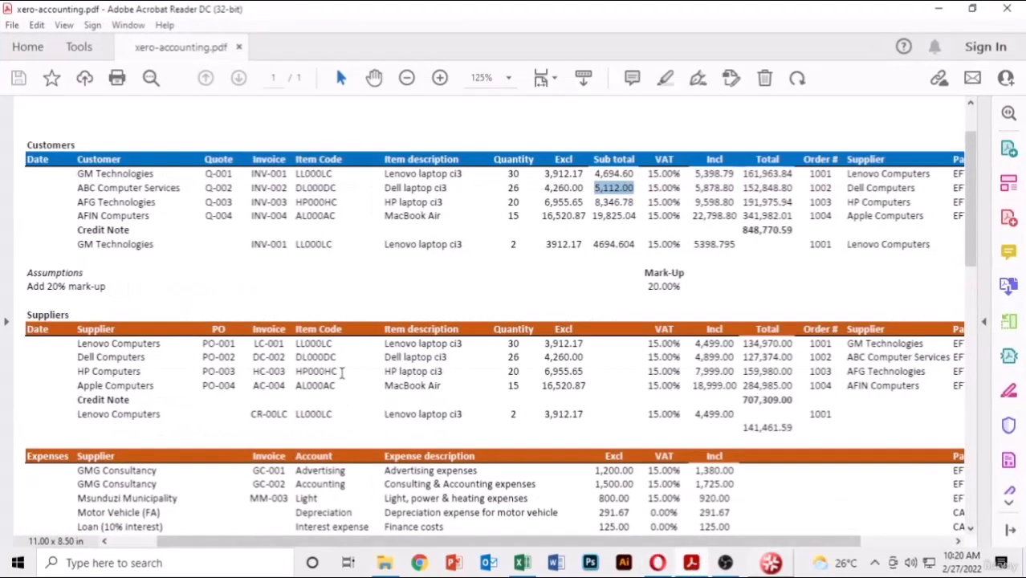
drag(341, 371, 294, 373)
key(ctrl+c)
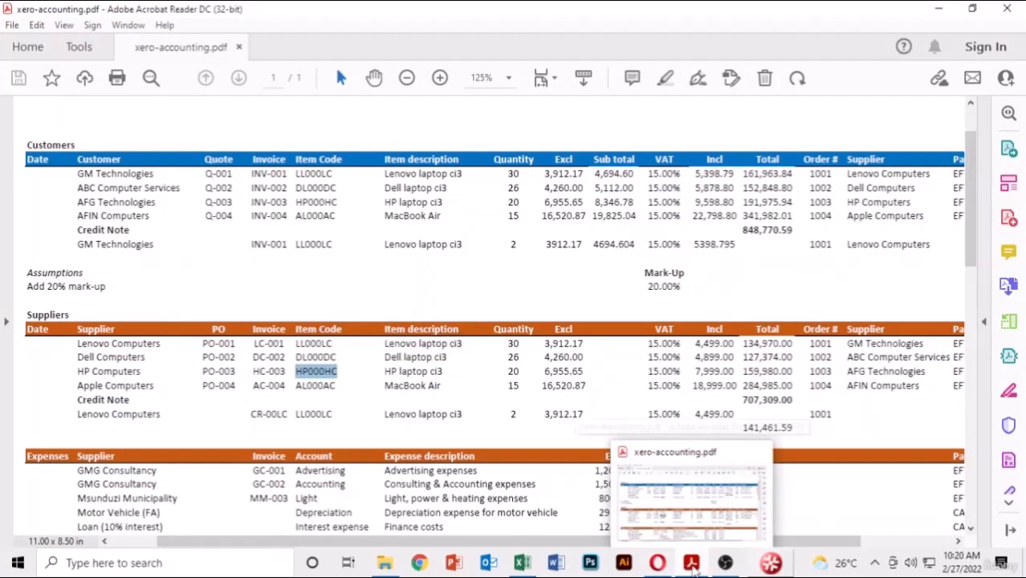
click(695, 570)
click(271, 203)
key(ctrl+v)
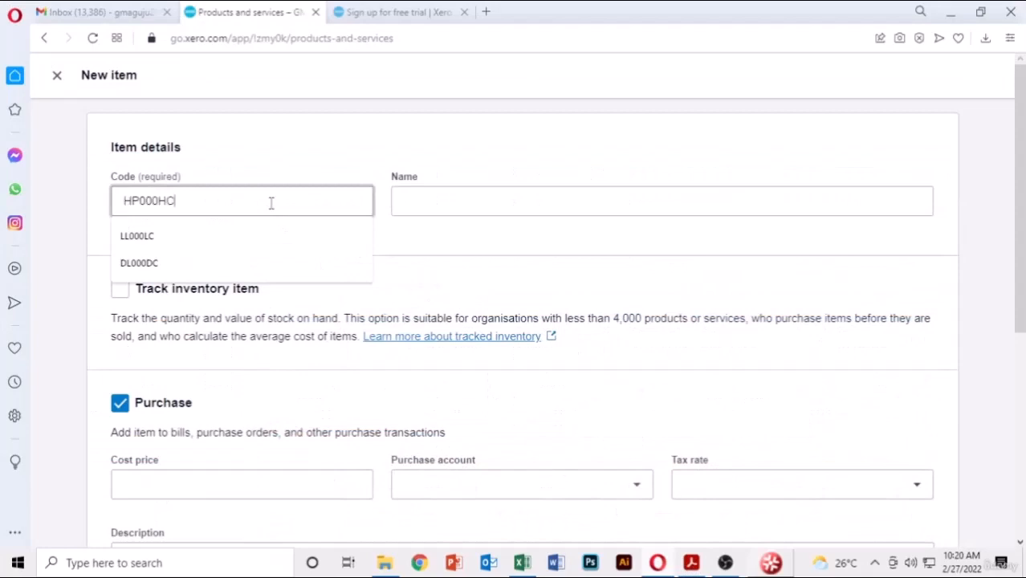
click(465, 202)
key(alt+Tab)
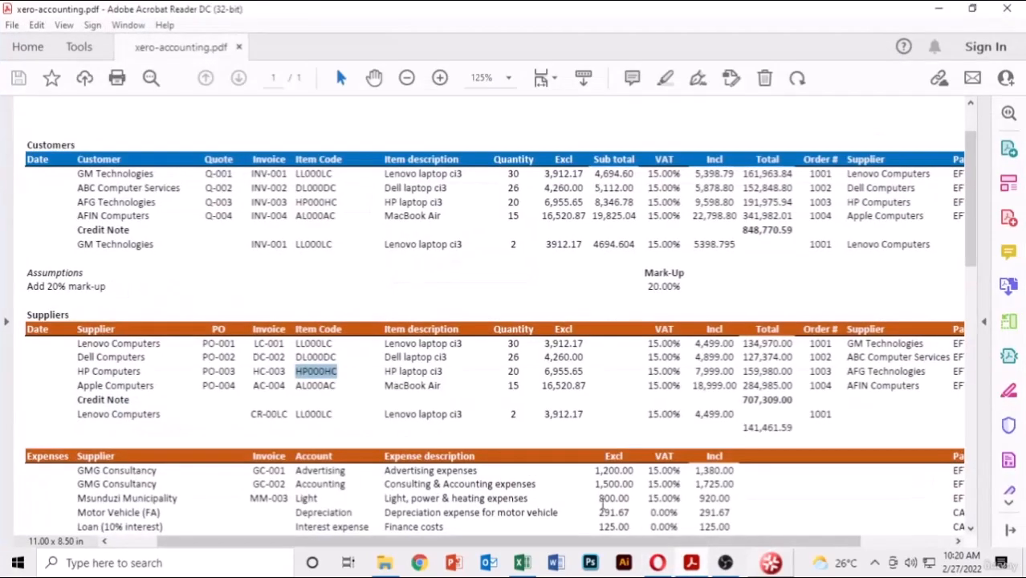
drag(444, 370, 388, 374)
key(ctrl+c)
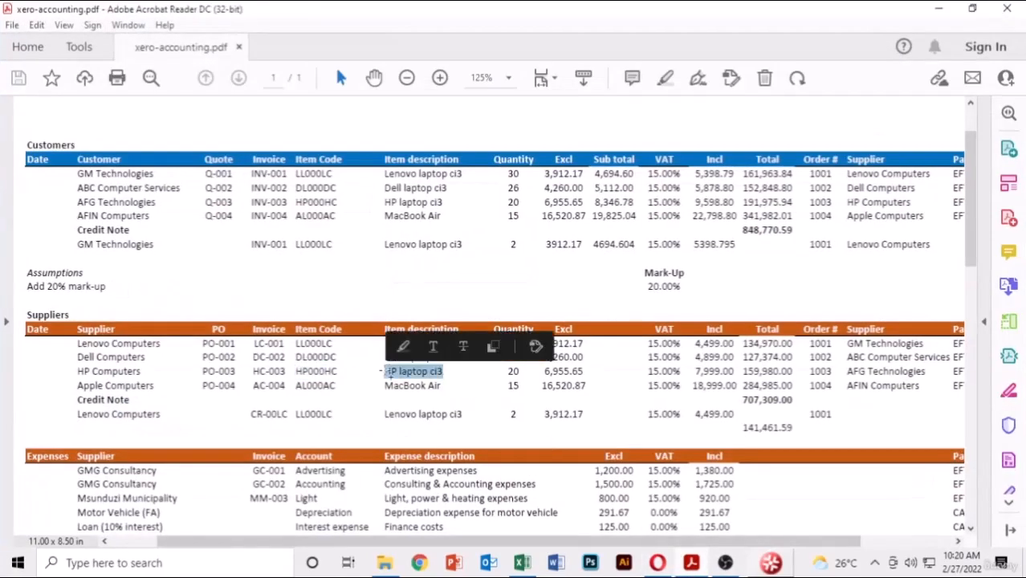
key(alt+Tab)
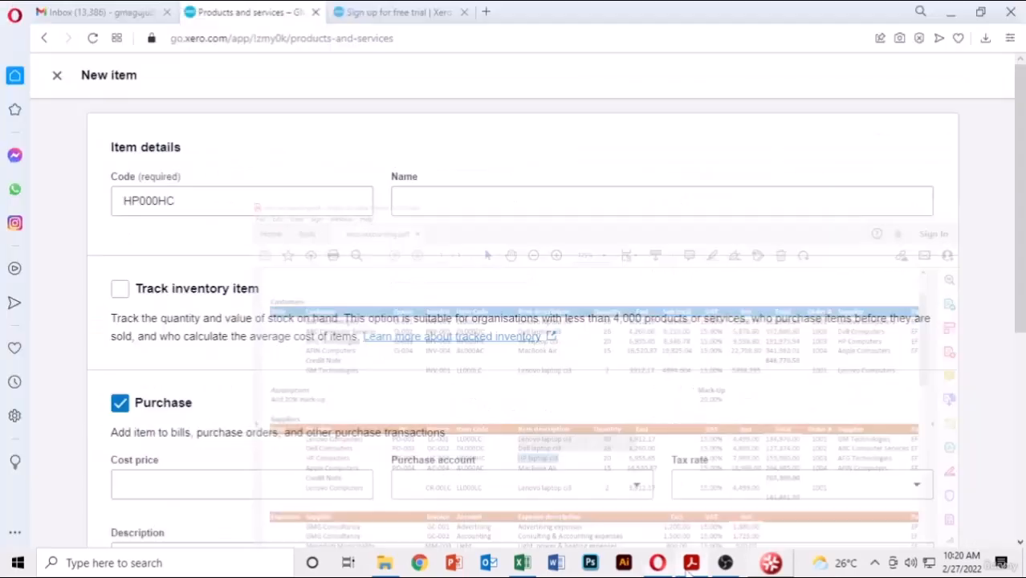
key(ctrl+v)
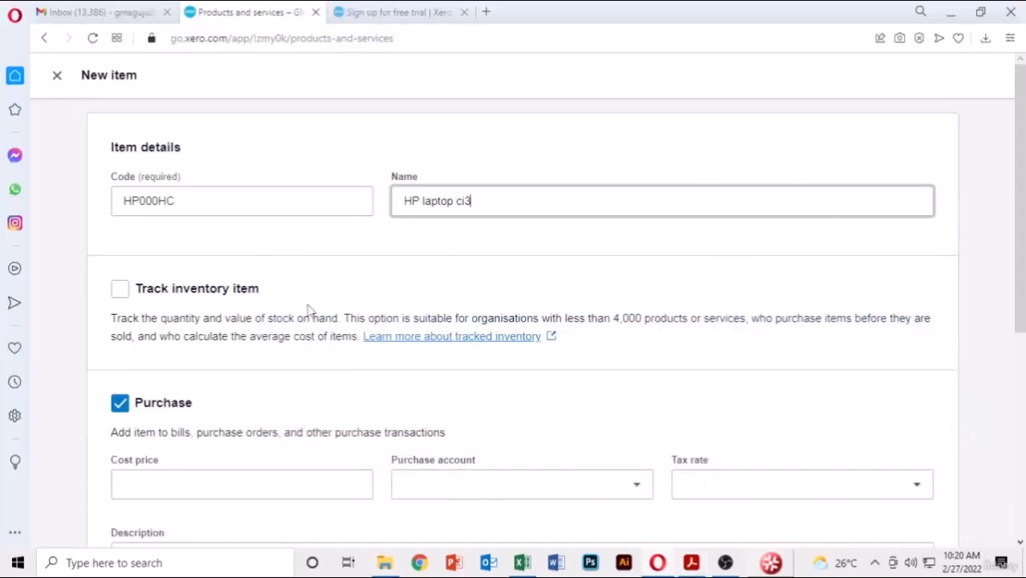
click(119, 288)
- Set the cost price to 6,955.65 with account 310 - Cost of Goods Sold
scroll(369, 350, down, 4)
click(263, 320)
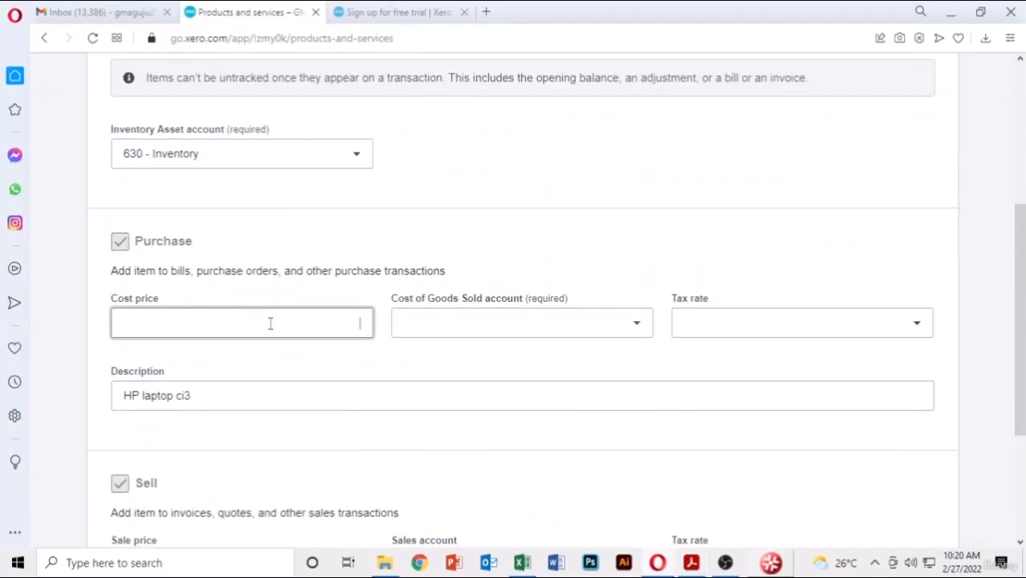
click(692, 563)
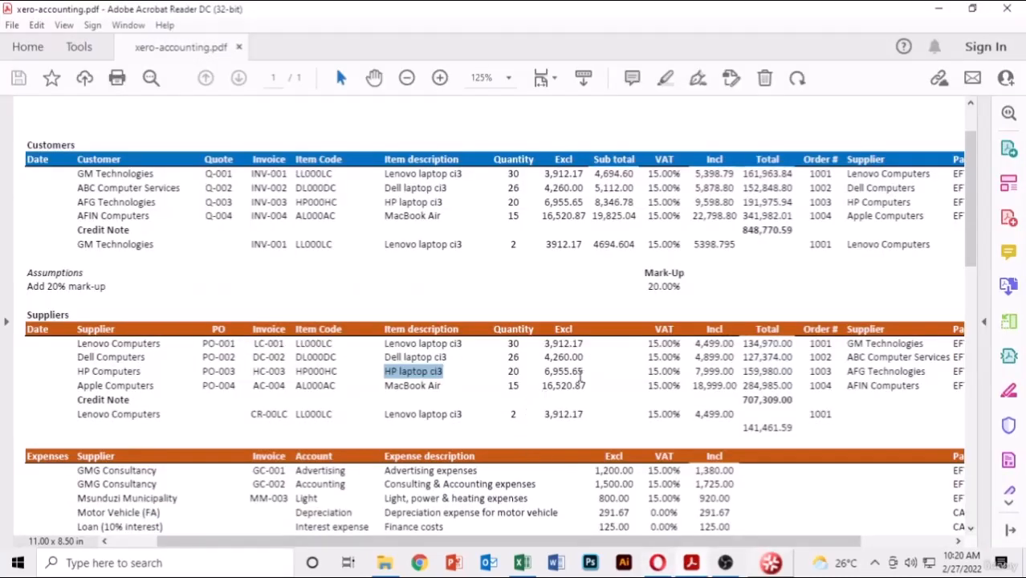
drag(585, 368, 542, 371)
key(ctrl+c)
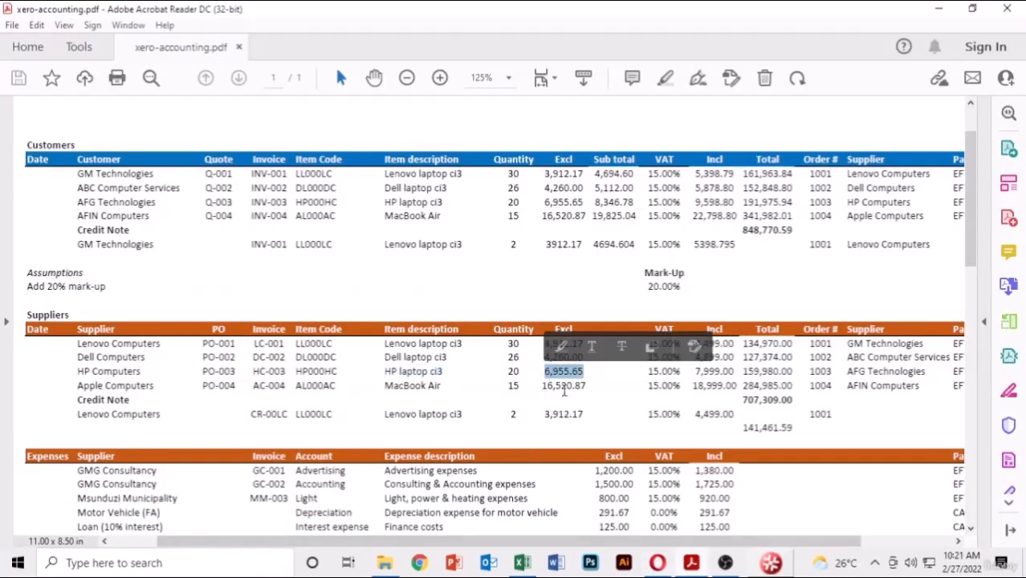
click(694, 565)
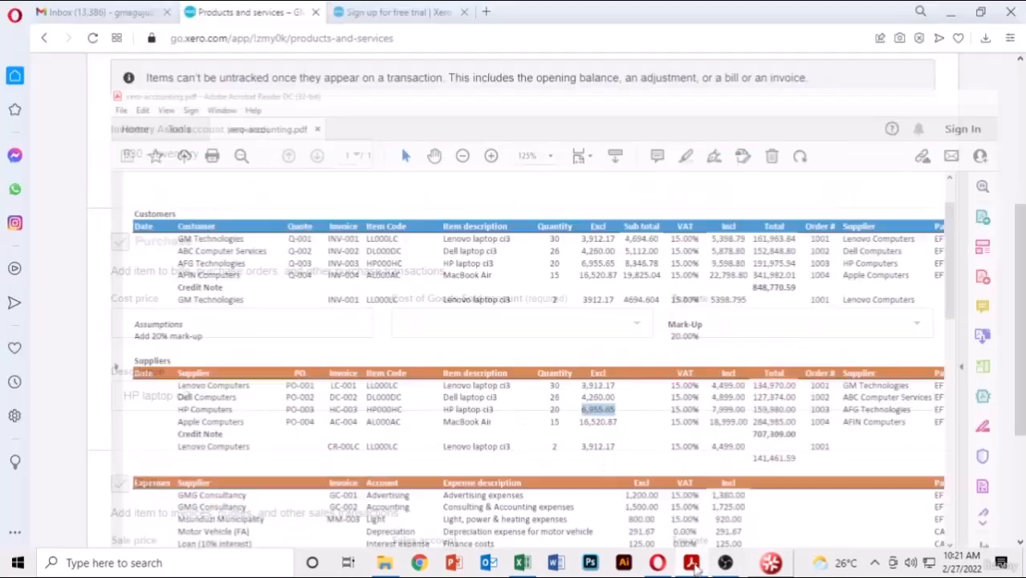
key(ctrl+v)
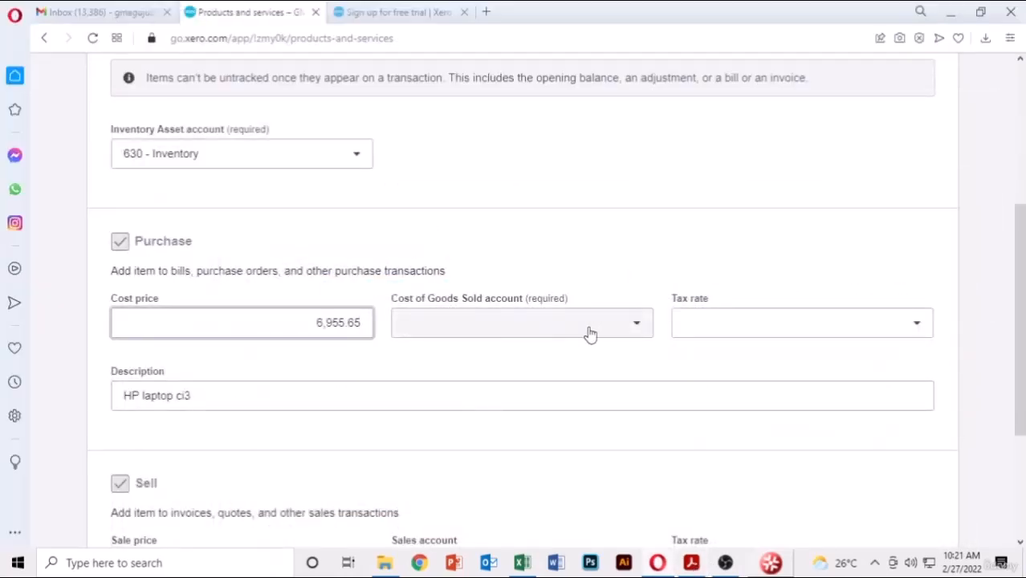
click(621, 325)
click(516, 155)
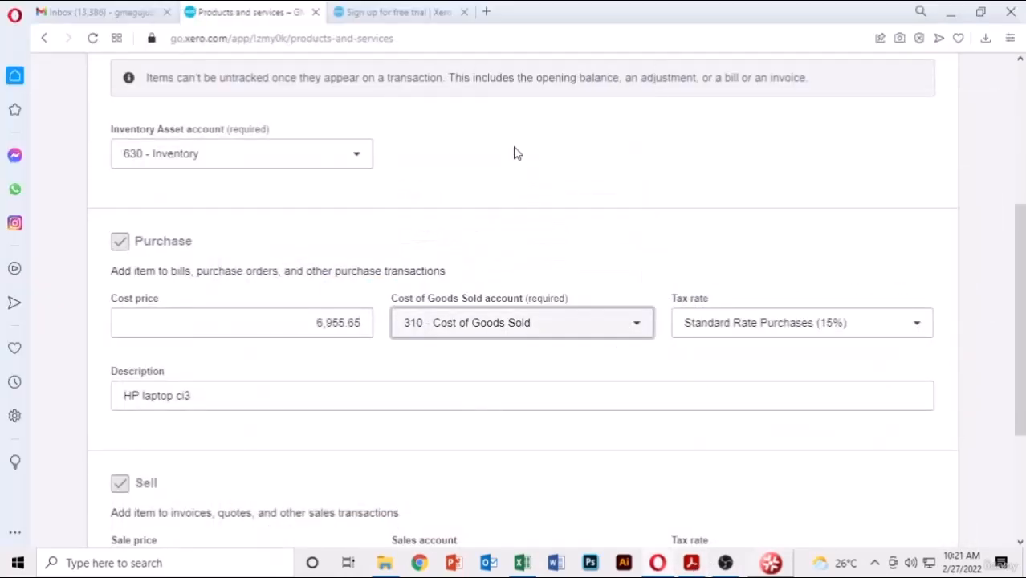
- Set the sale price to 8,346.78 with account 200 - Sales, then save and add another
scroll(541, 344, down, 3)
click(272, 337)
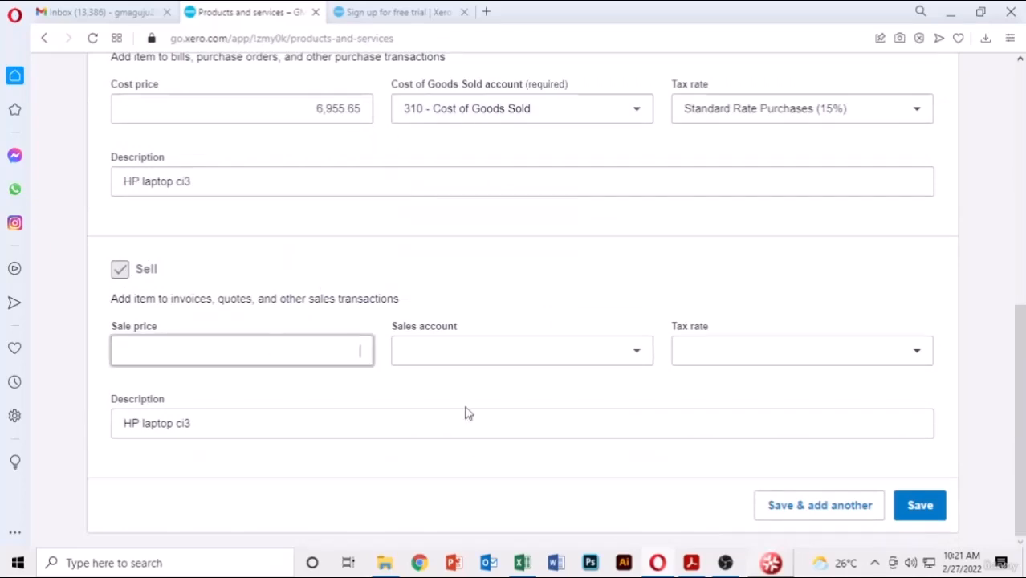
click(692, 565)
scroll(653, 413, up, 1)
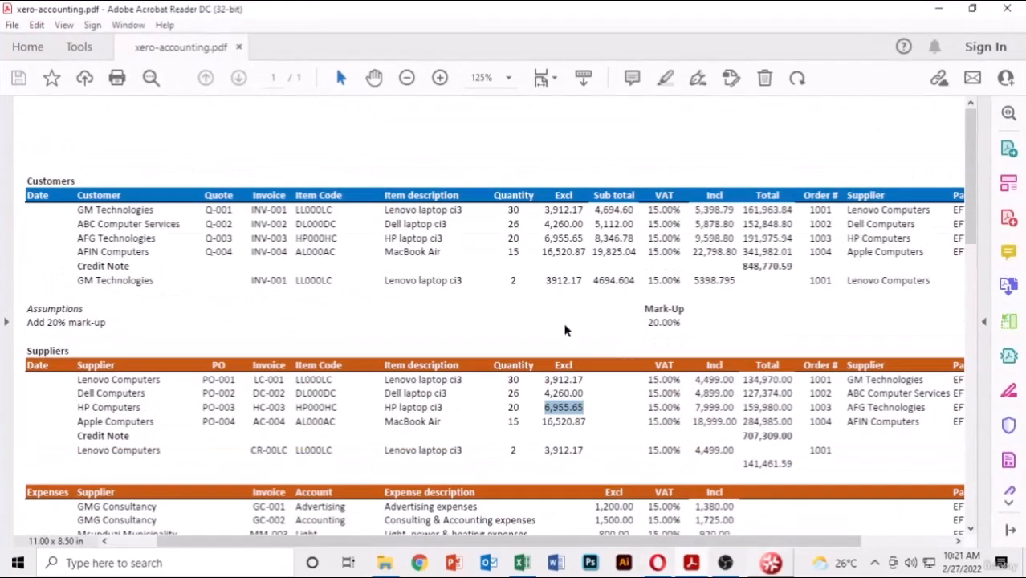
drag(635, 238, 597, 246)
key(ctrl+c)
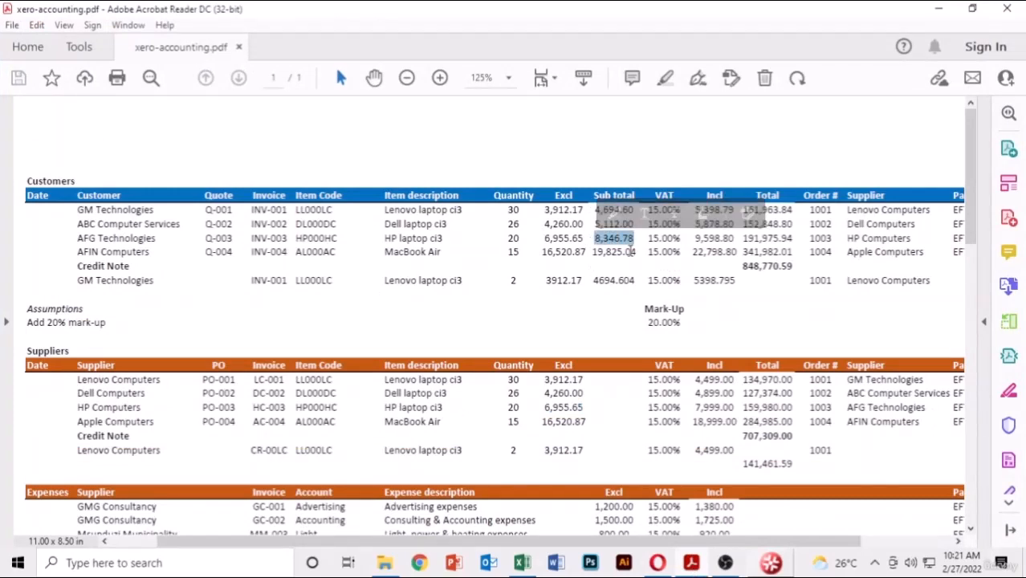
click(659, 564)
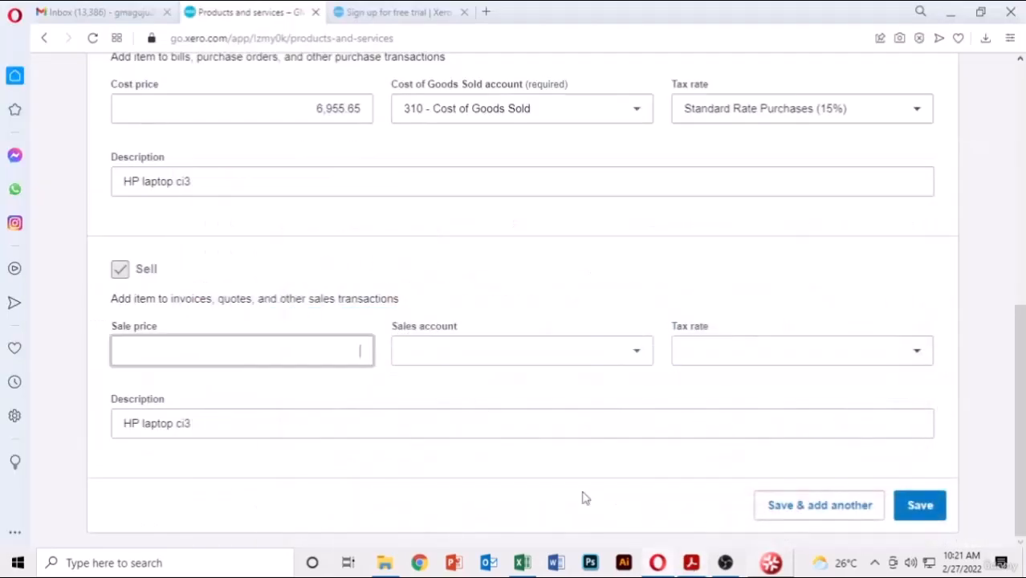
key(ctrl+v)
click(616, 358)
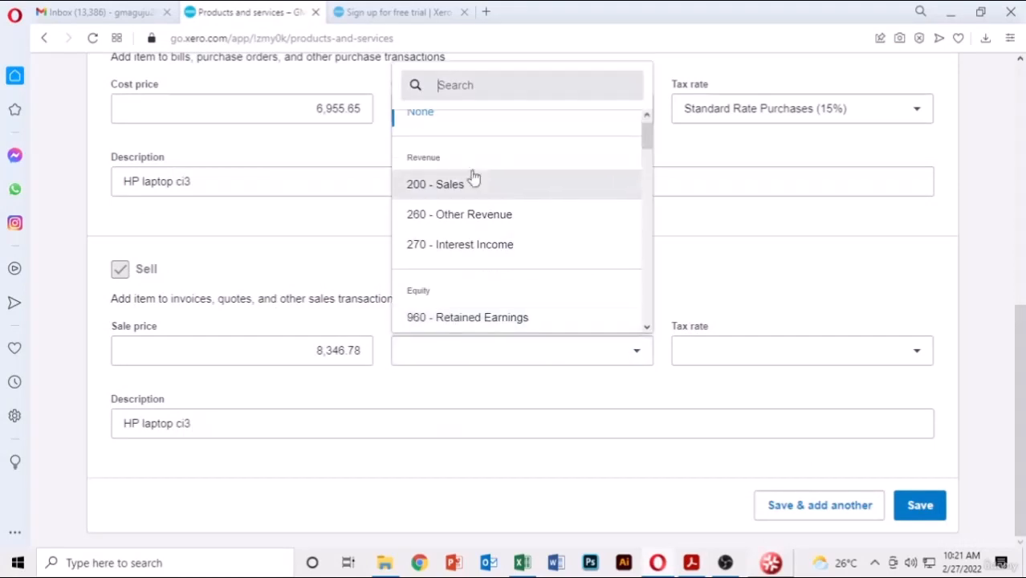
click(465, 192)
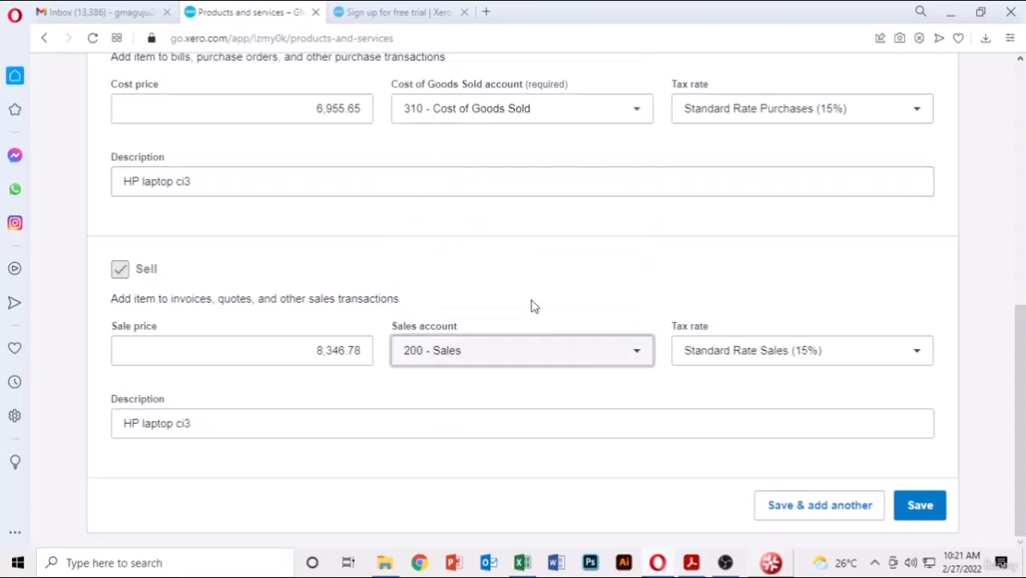
click(836, 510)
- Enter item code AL000AC and name 'MacBook Laptop', and mark it as tracked inventory
scroll(481, 290, up, 5)
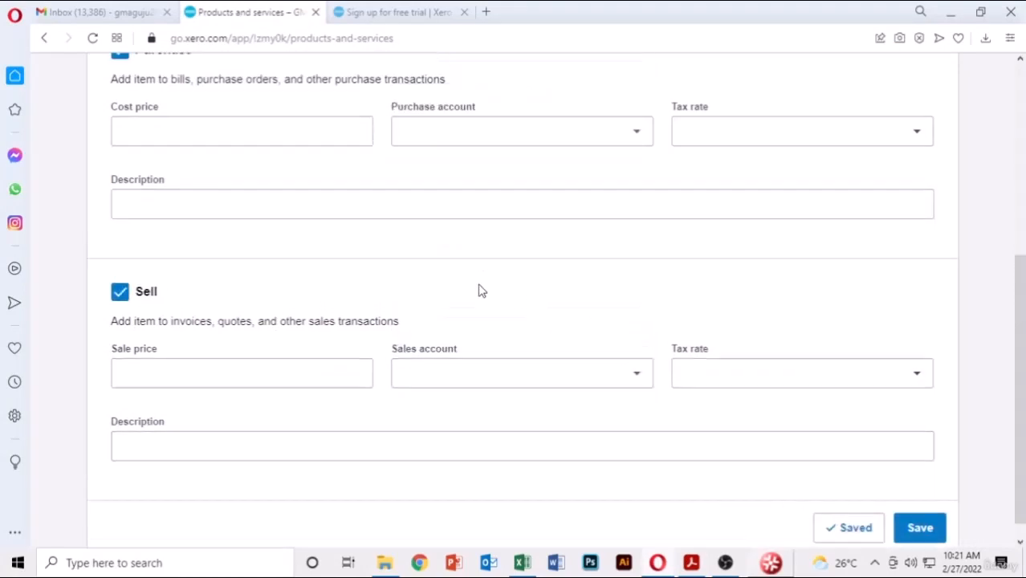
click(264, 199)
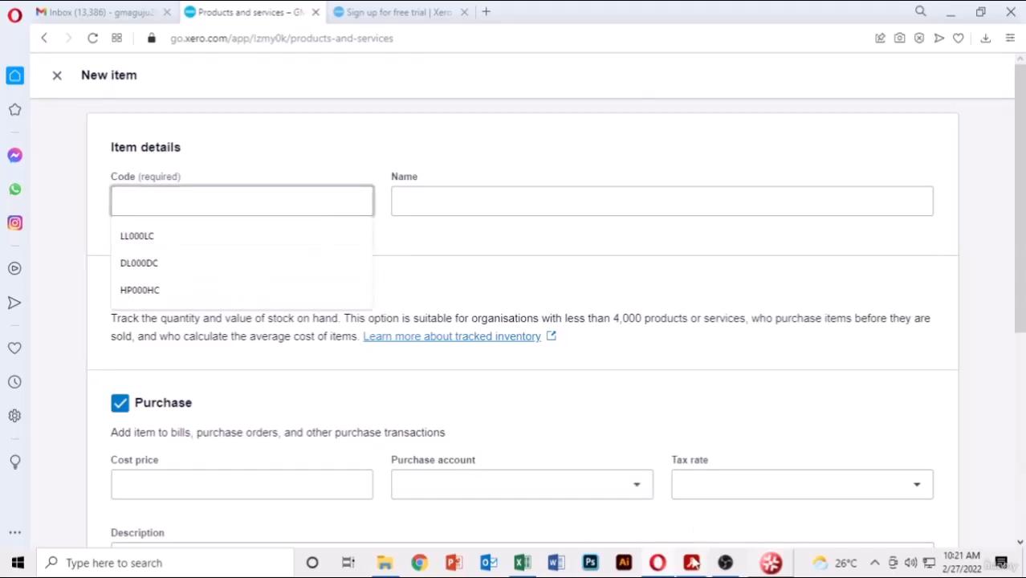
key(alt+Tab)
scroll(492, 412, down, 1)
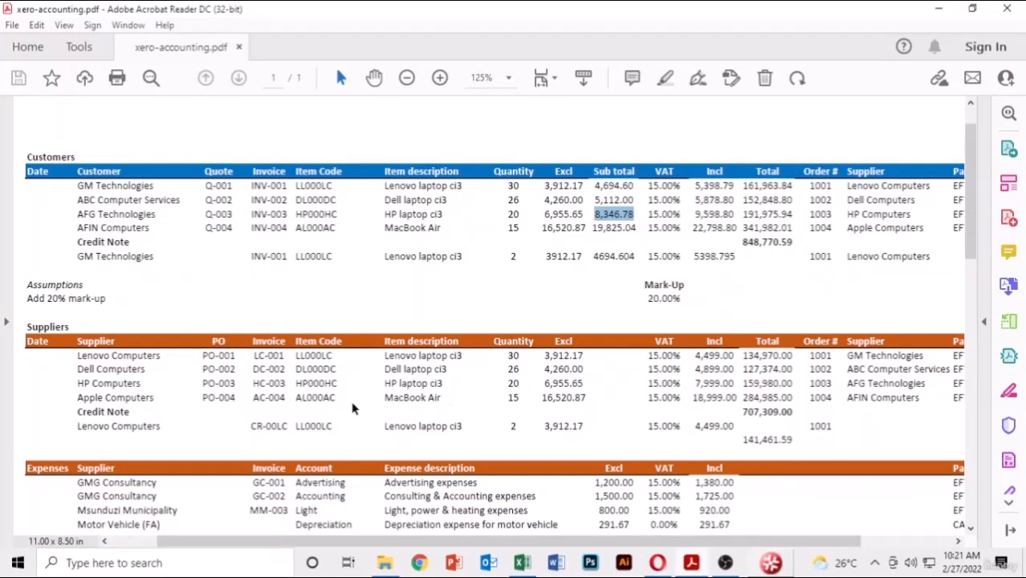
drag(336, 398, 295, 399)
key(ctrl+c)
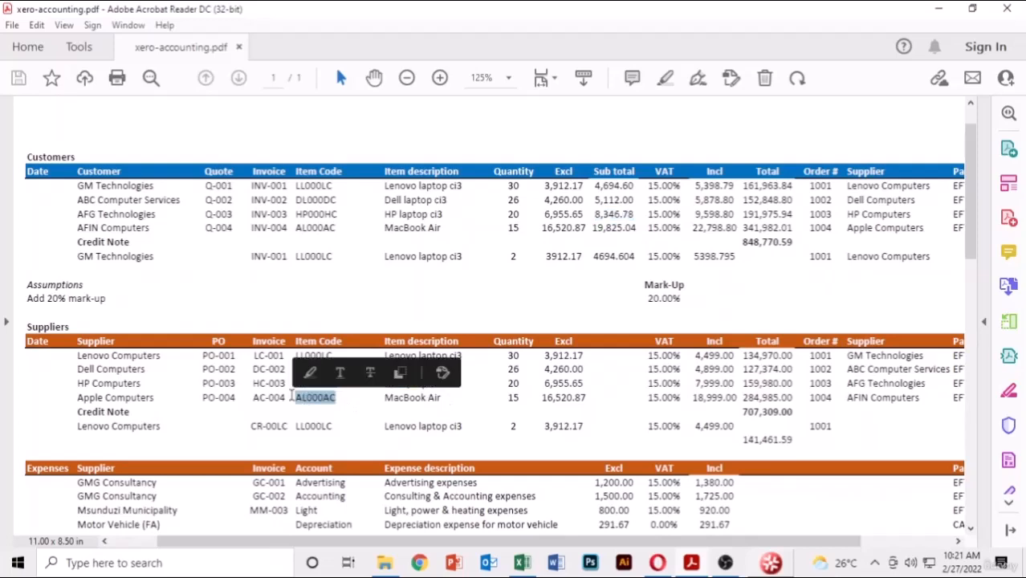
click(681, 567)
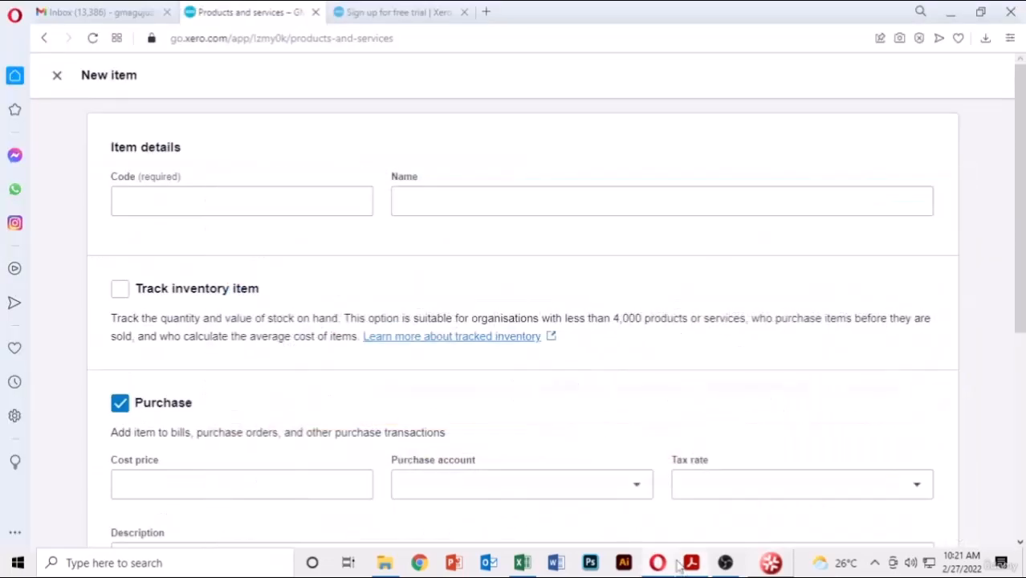
key(ctrl+v)
click(492, 198)
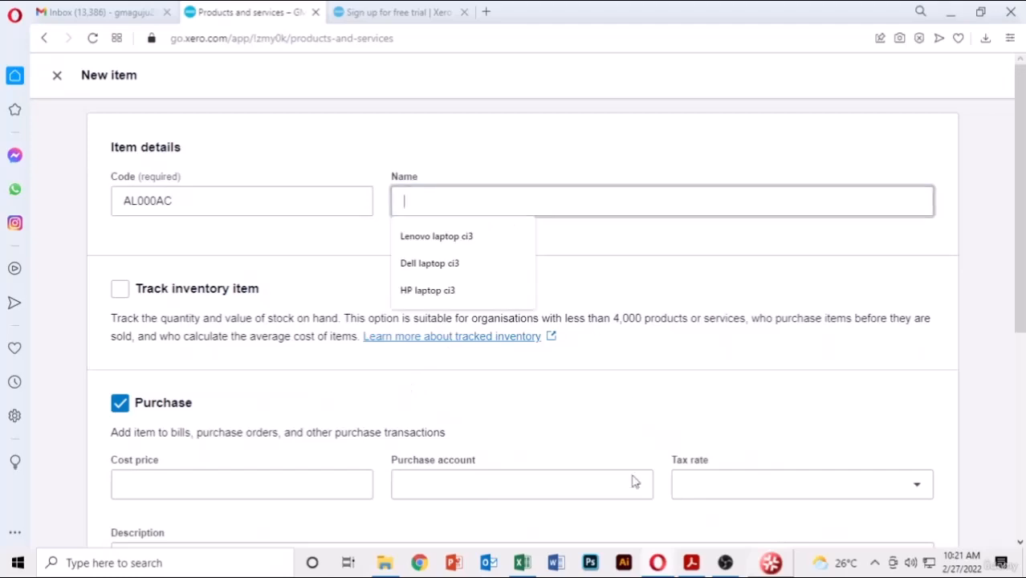
key(alt+Tab)
drag(445, 389, 399, 393)
key(ctrl+c)
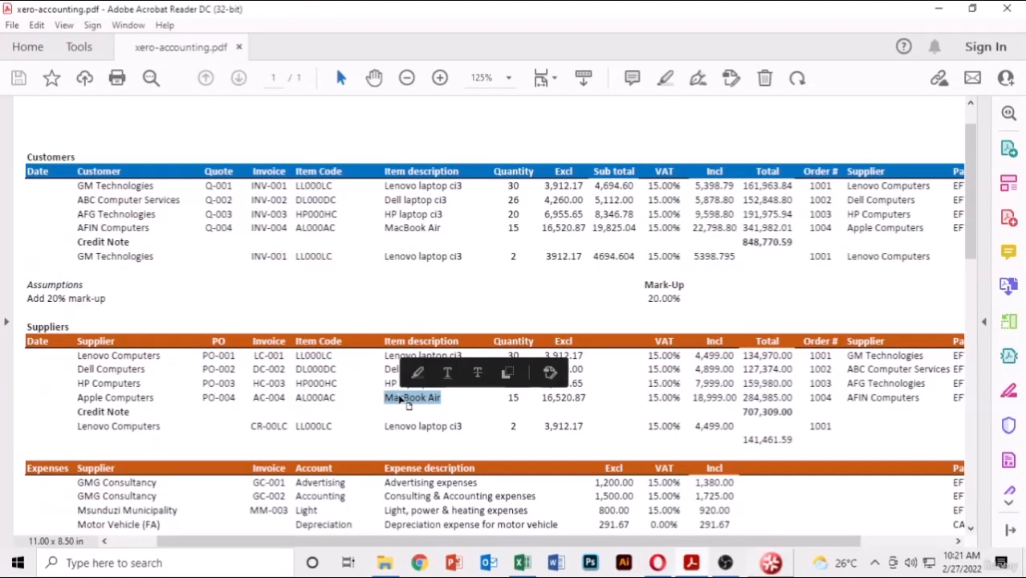
key(alt+Tab)
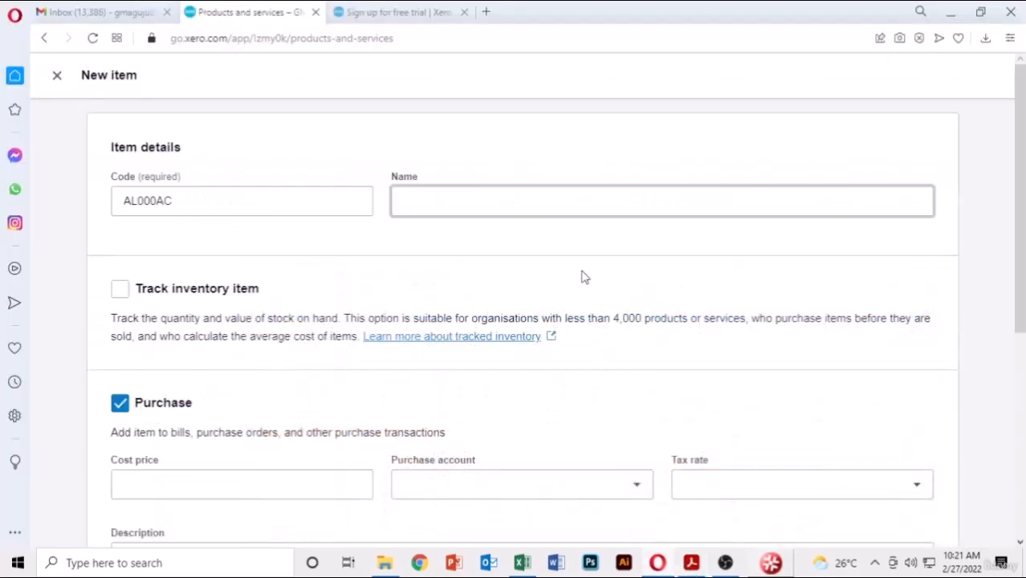
key(ctrl+v)
key(BackSpace)
key(BackSpace)
key(BackSpace)
text(Laptop)
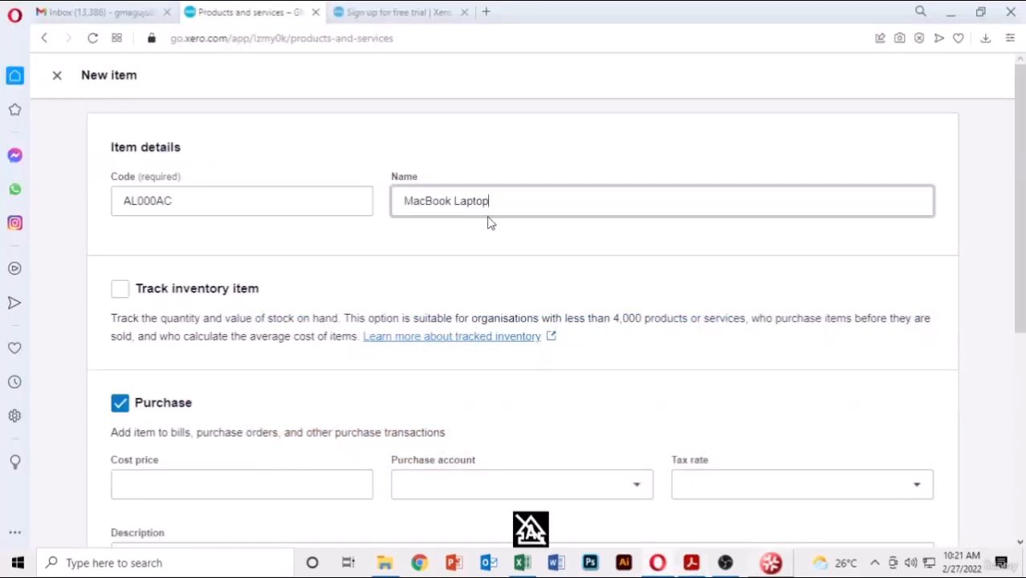
click(123, 293)
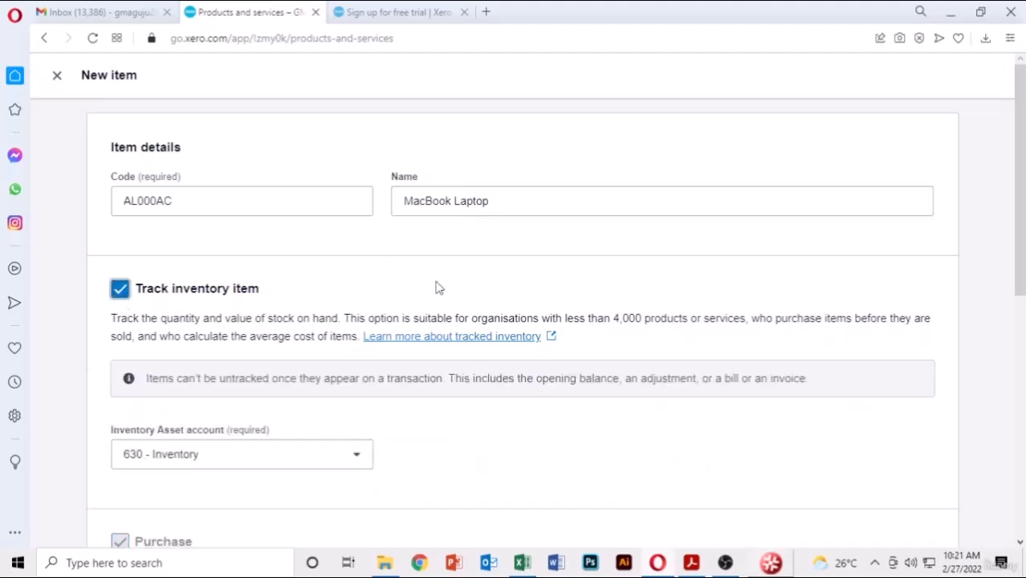
- Set the cost price to 16,520.87 with account 310 - Cost of Goods Sold
scroll(450, 288, down, 4)
click(325, 325)
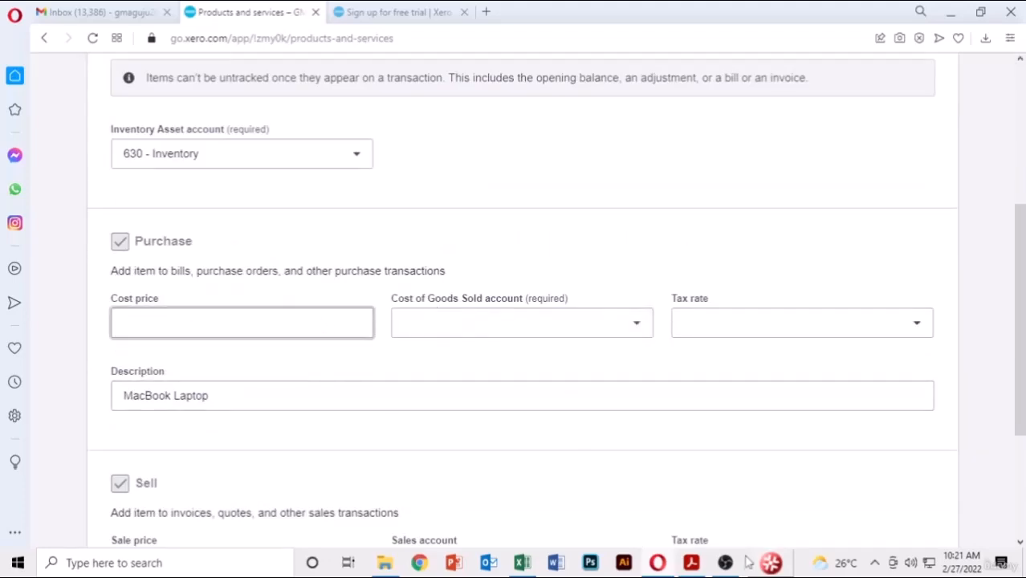
key(alt+Tab)
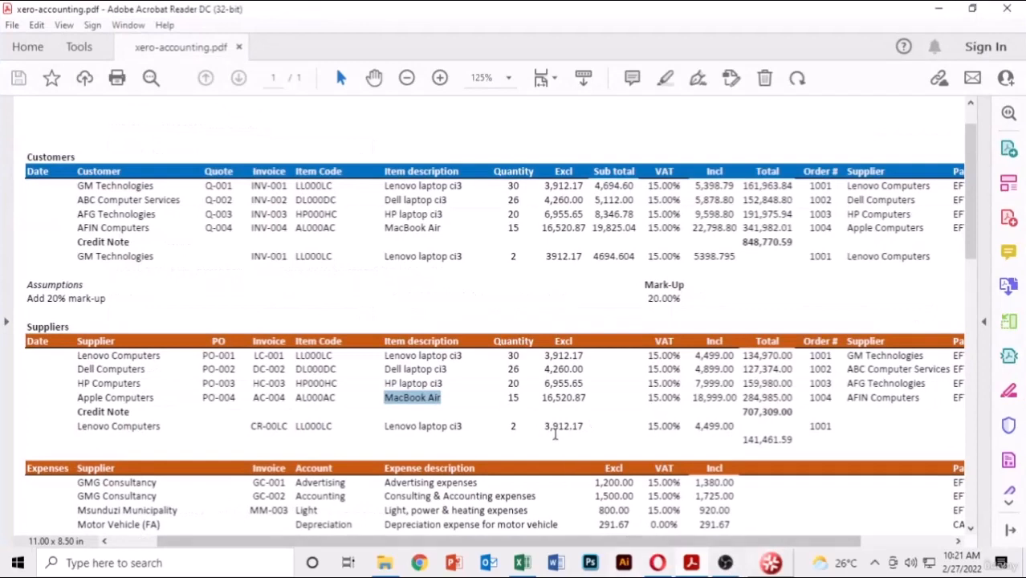
drag(588, 399, 540, 399)
key(ctrl+c)
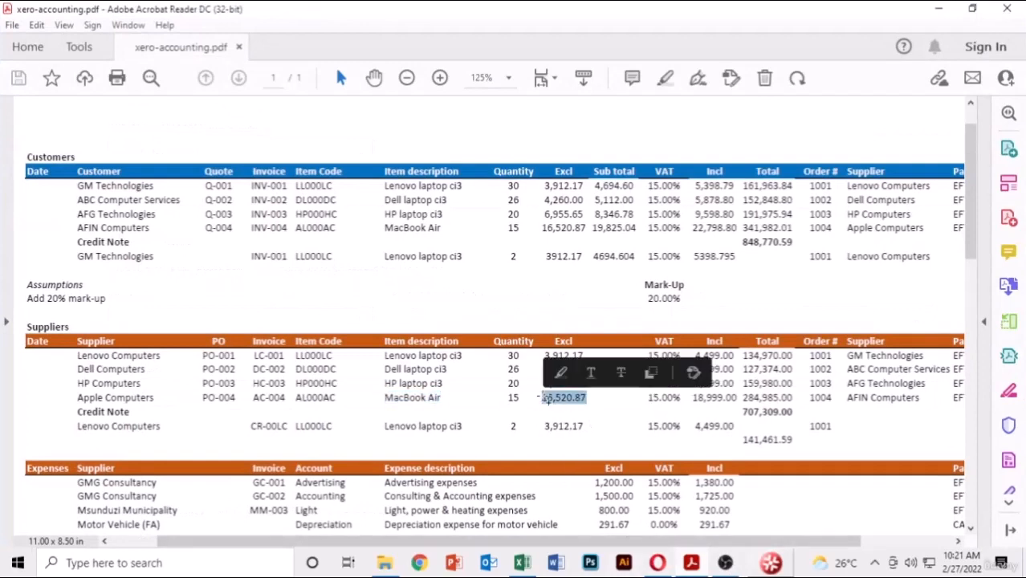
key(alt+Tab)
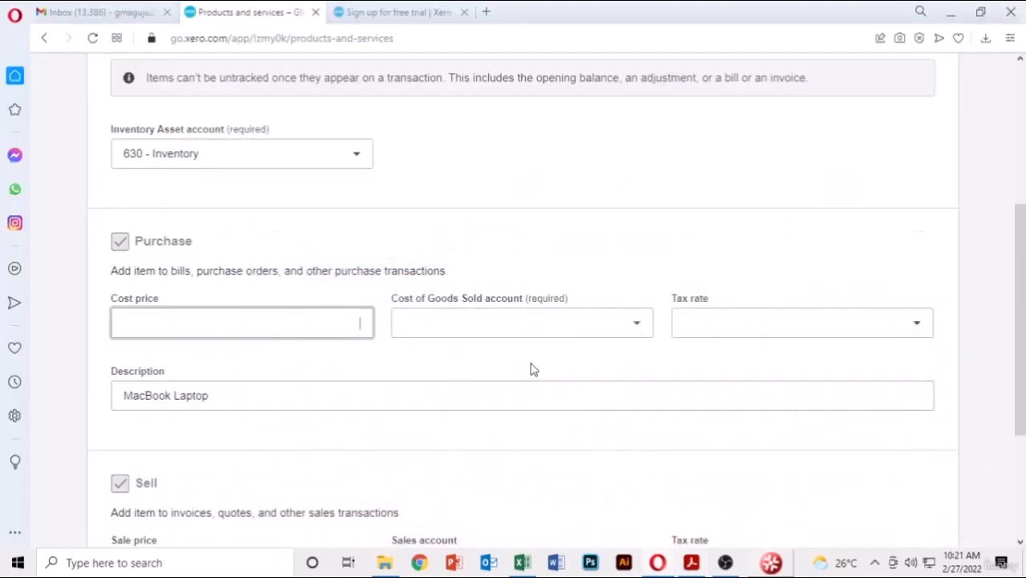
key(ctrl+v)
click(610, 321)
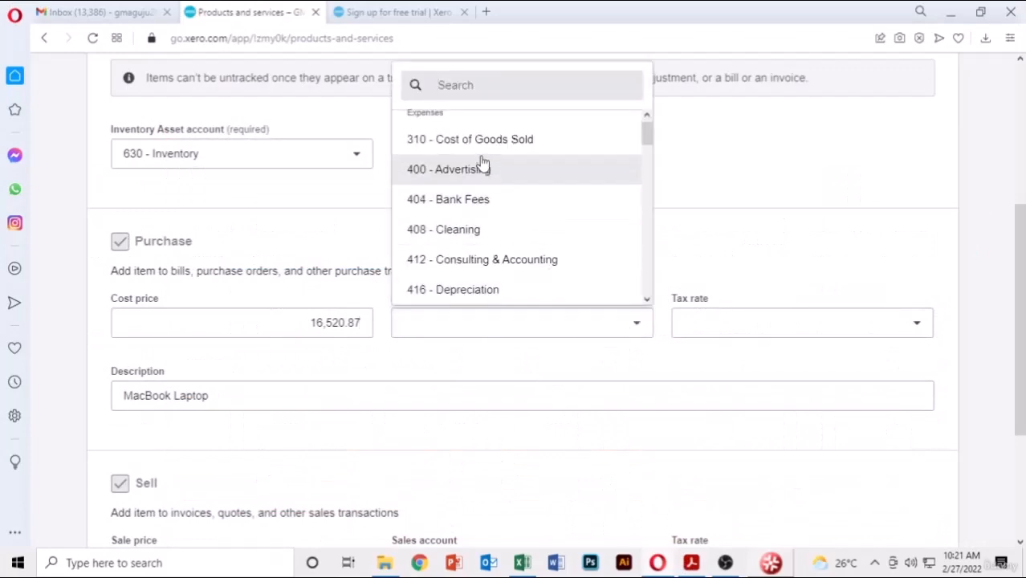
click(474, 141)
- Set the sale price to 19,825.04 with account 200 - Sales and save the item
scroll(474, 142, down, 3)
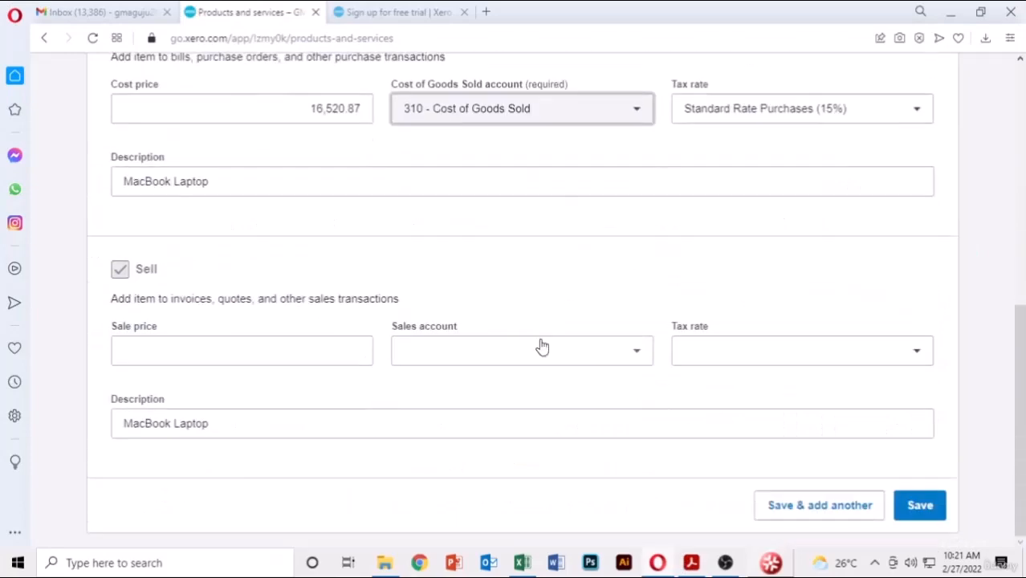
click(265, 353)
click(692, 563)
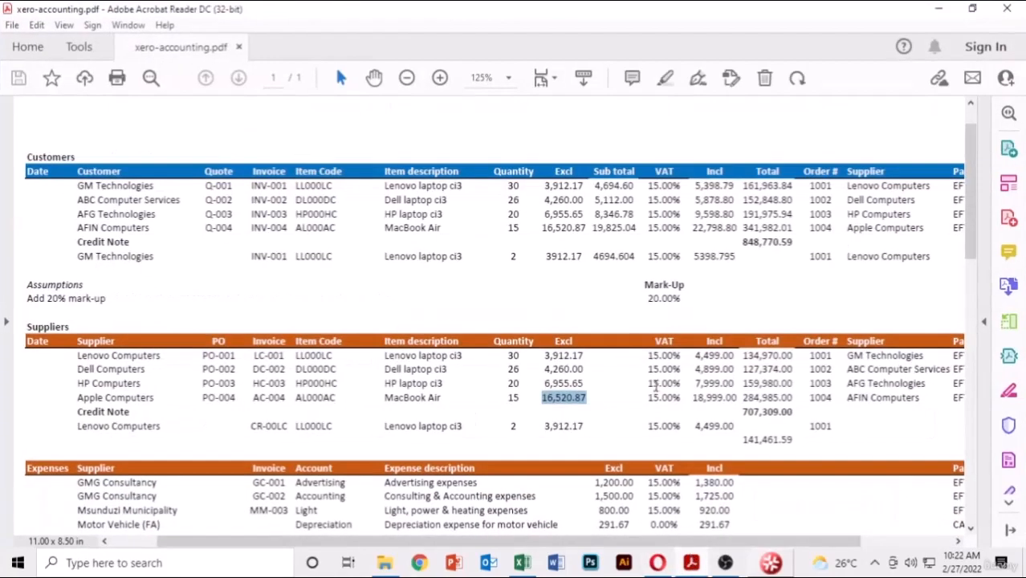
scroll(641, 319, up, 1)
drag(638, 252, 594, 246)
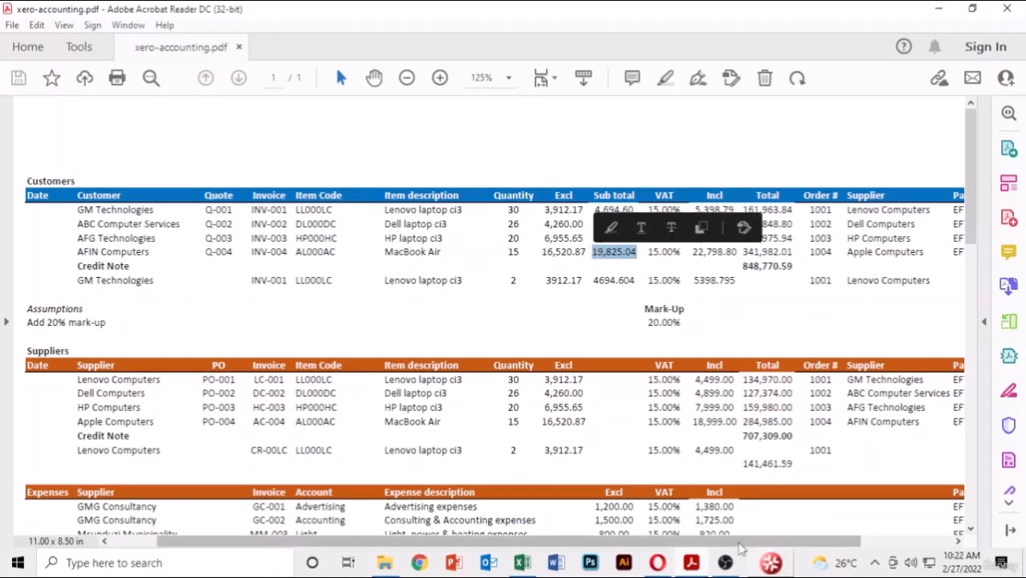
key(ctrl+c)
key(alt+Tab)
key(ctrl+v)
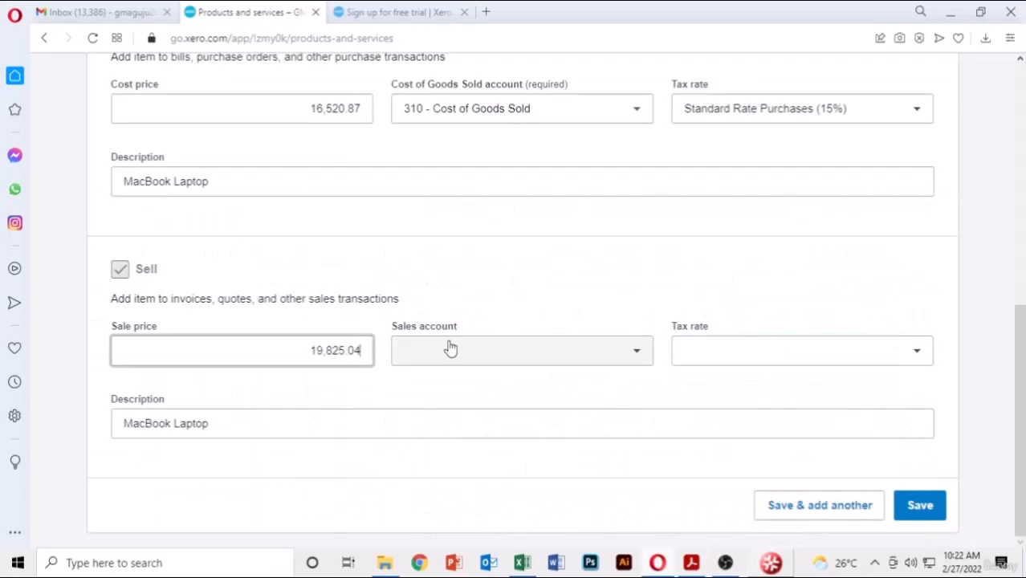
click(579, 354)
click(473, 187)
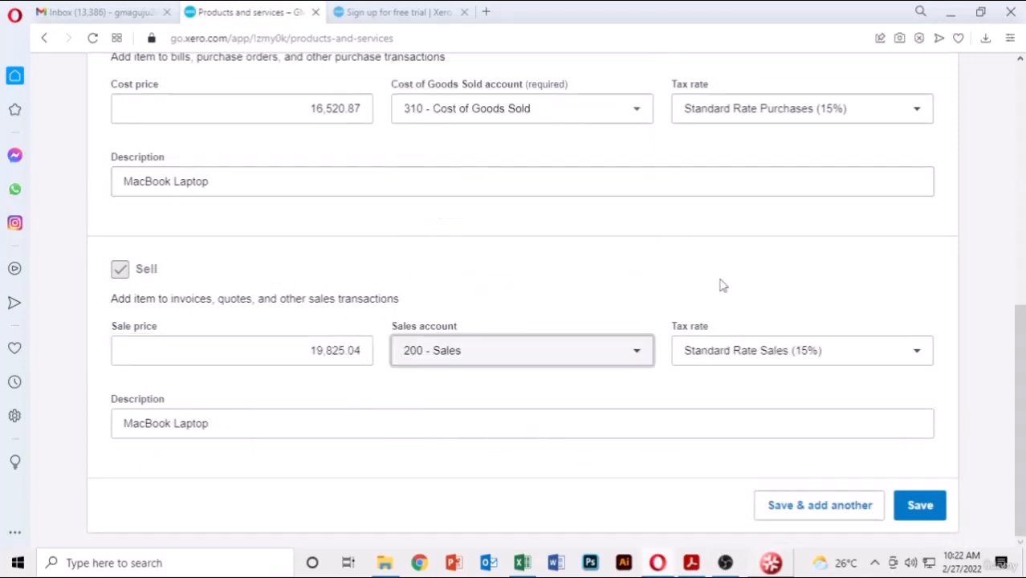
click(920, 506)
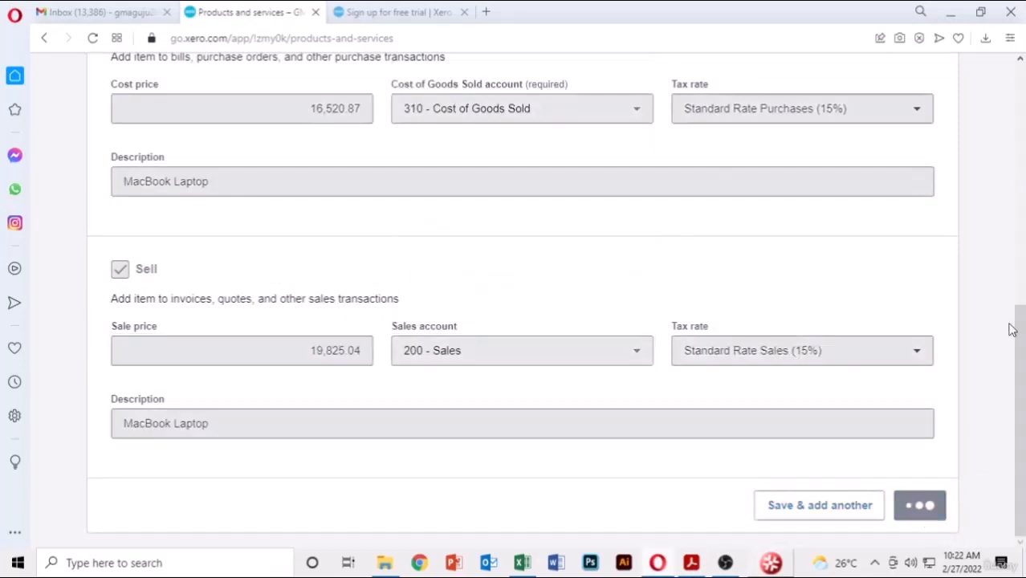
- Compare the four listed laptop items against the PDF price list, switching between them
scroll(921, 334, down, 3)
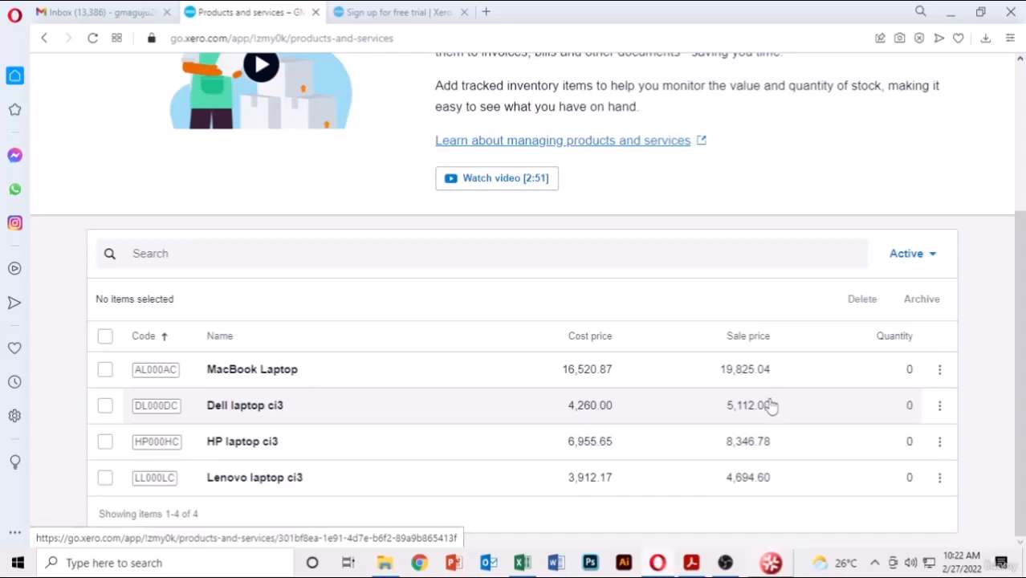
mouse_move(695, 568)
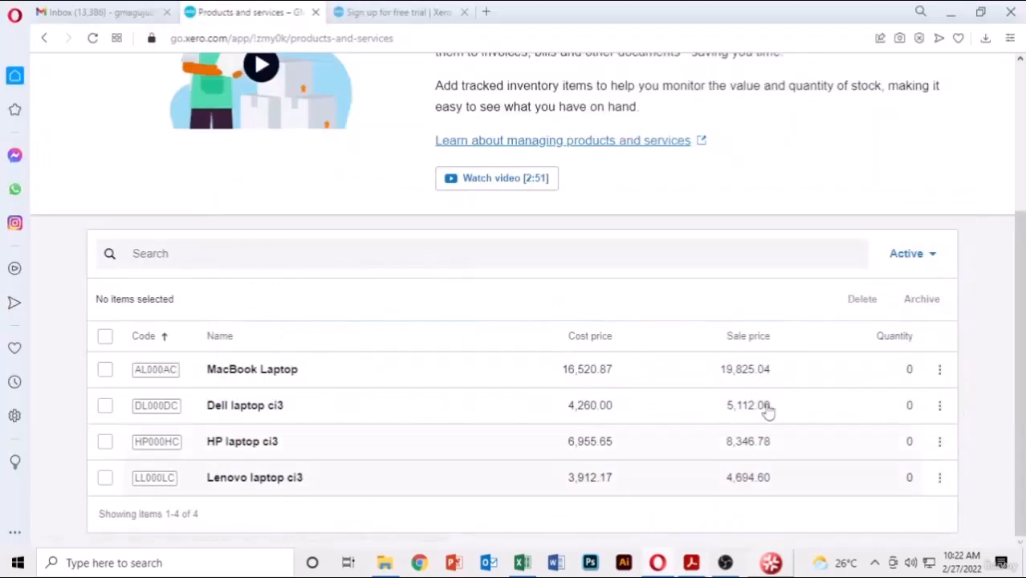
click(693, 567)
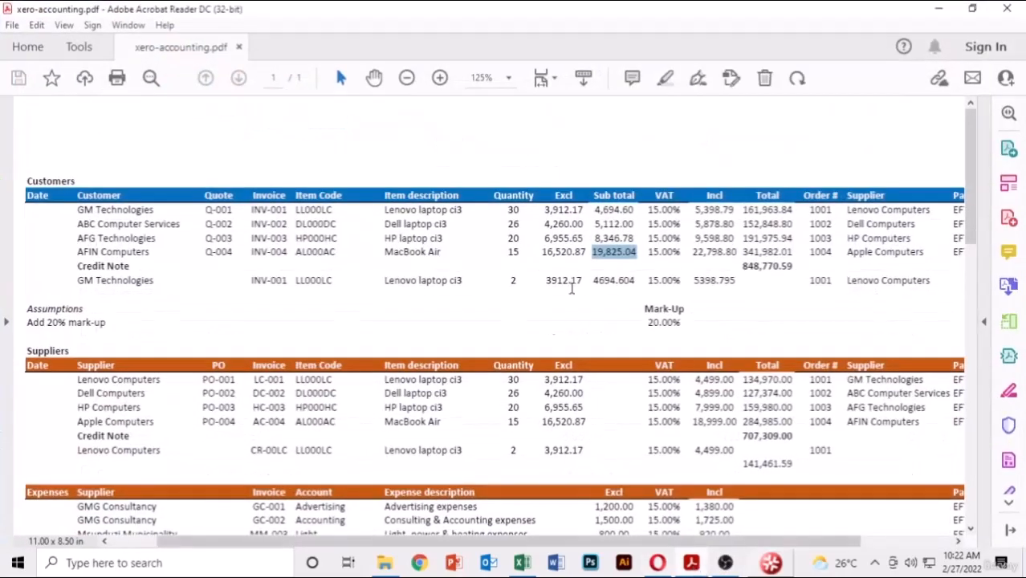
click(693, 564)
click(693, 564)
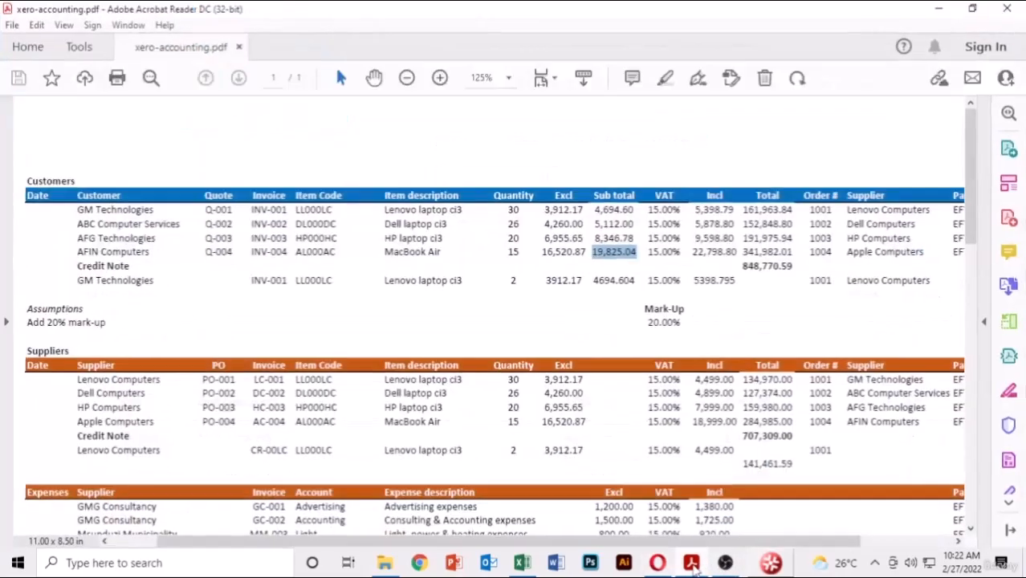
click(693, 564)
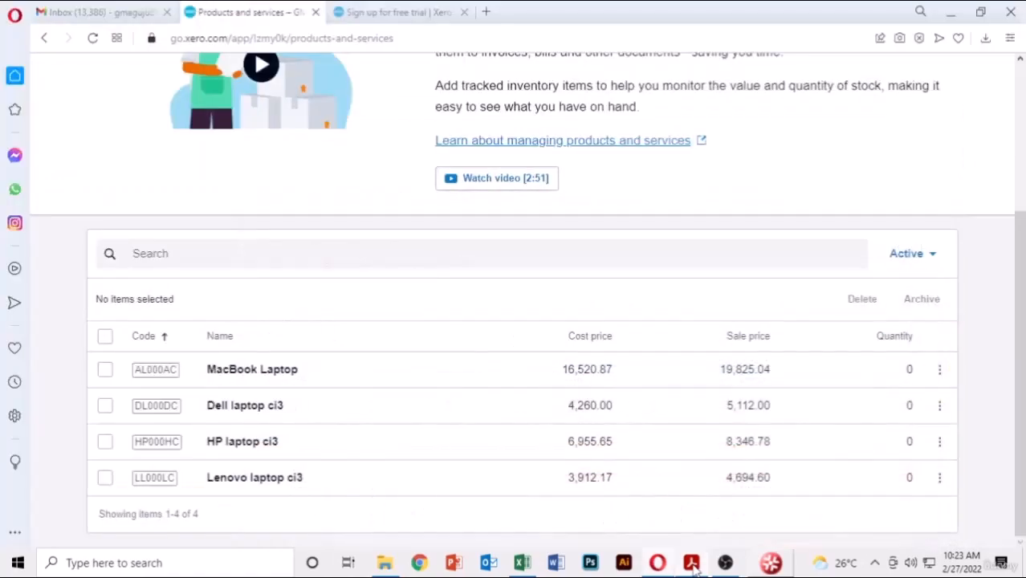
click(693, 564)
click(693, 565)
click(693, 565)
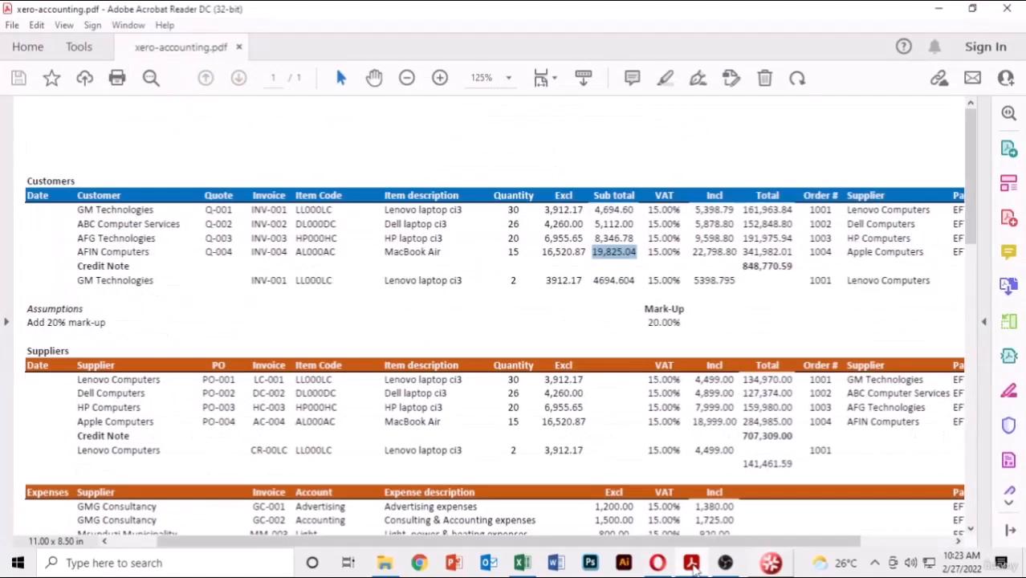
click(693, 565)
scroll(783, 217, up, 3)
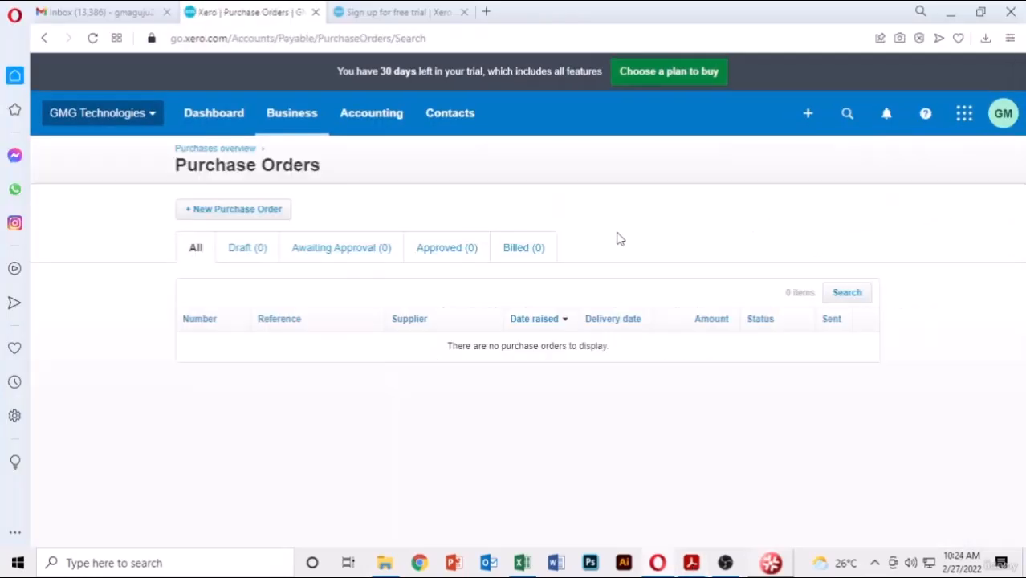
- Go to the Purchase orders page from the Business menu
click(293, 119)
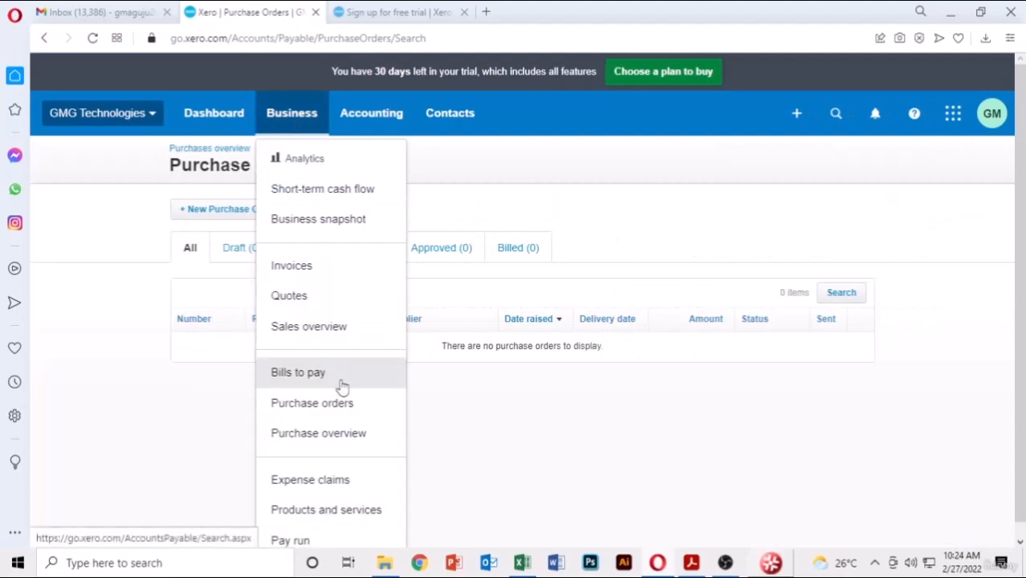
click(320, 414)
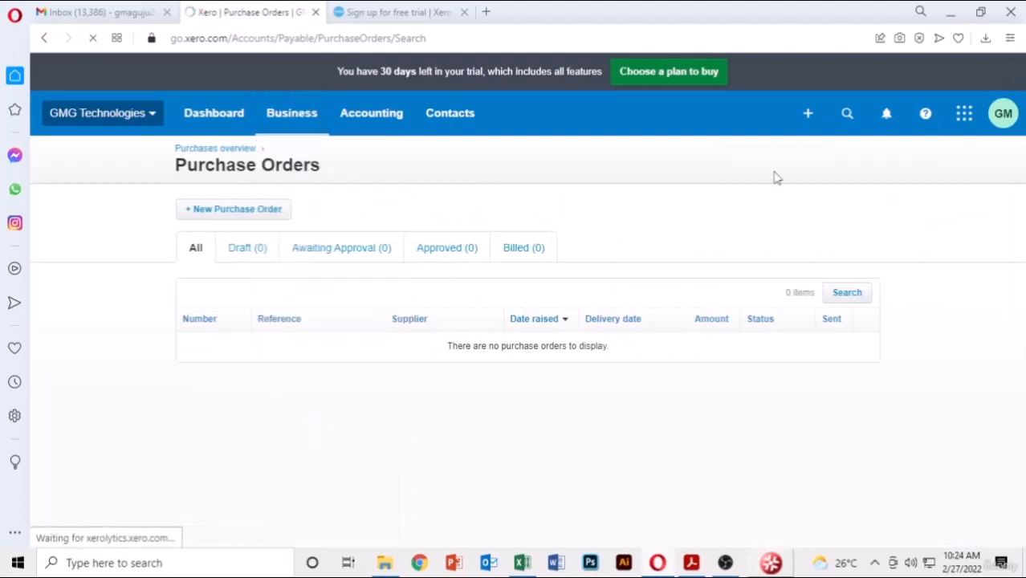
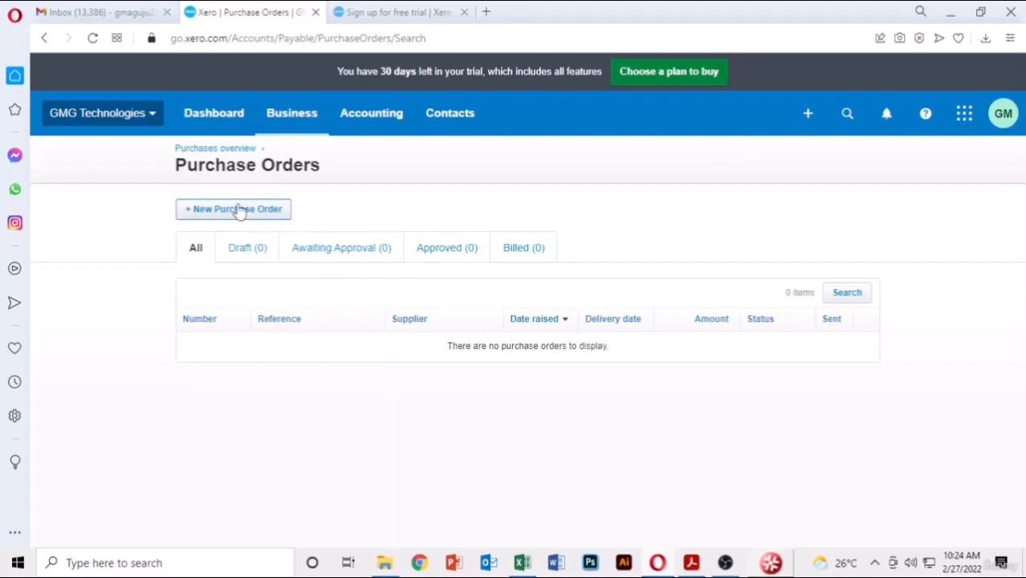
- Start new purchase order PO-0001 and set Lenovo Computers as the contact
click(238, 214)
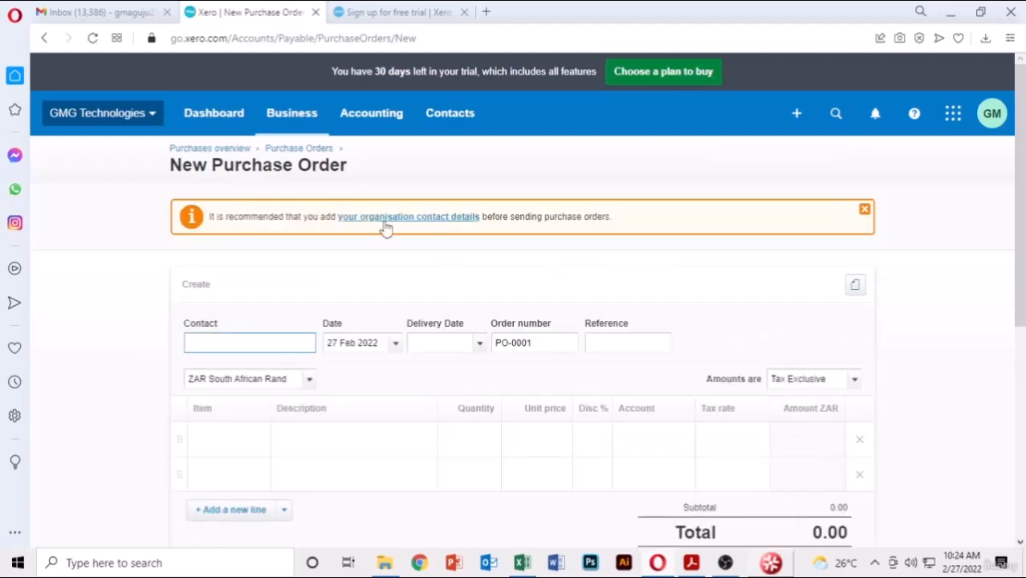
scroll(823, 295, down, 2)
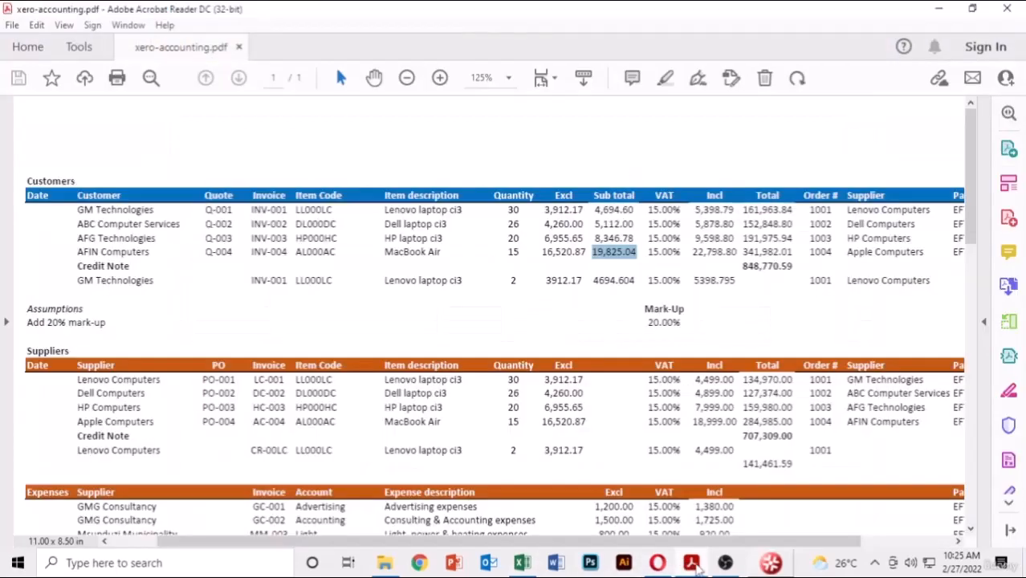
click(691, 562)
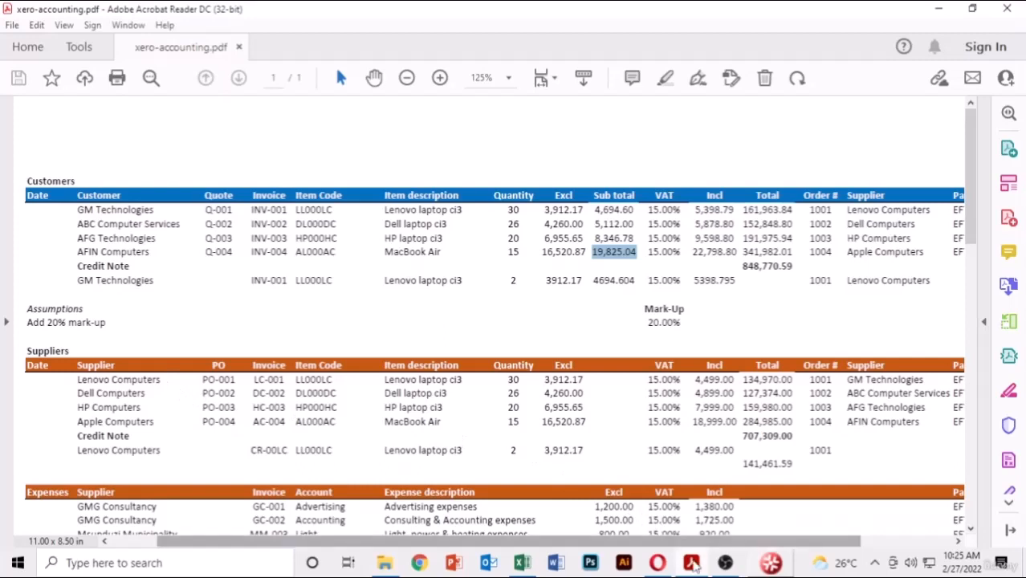
click(691, 563)
text(le)
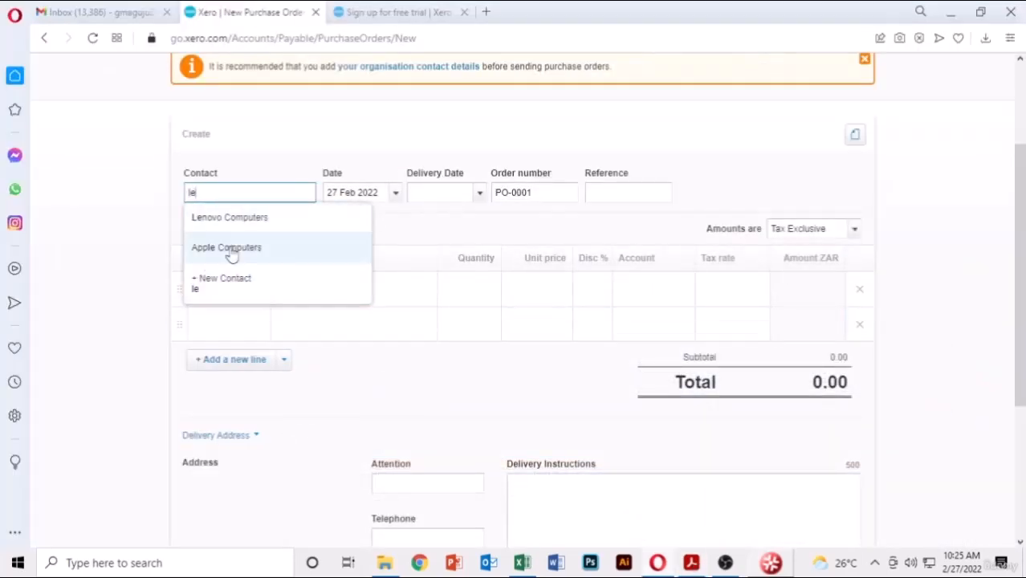
click(261, 218)
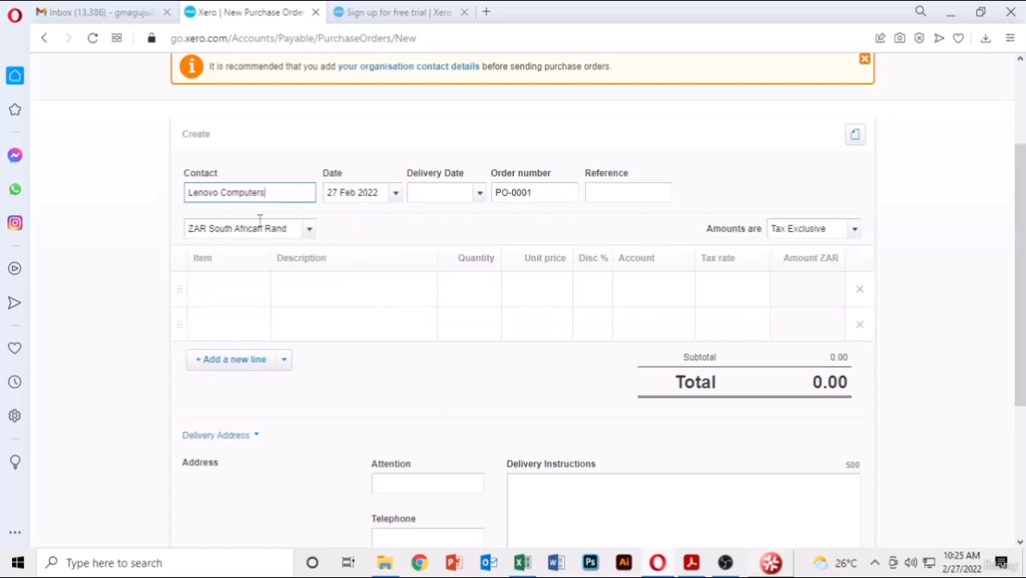
click(480, 197)
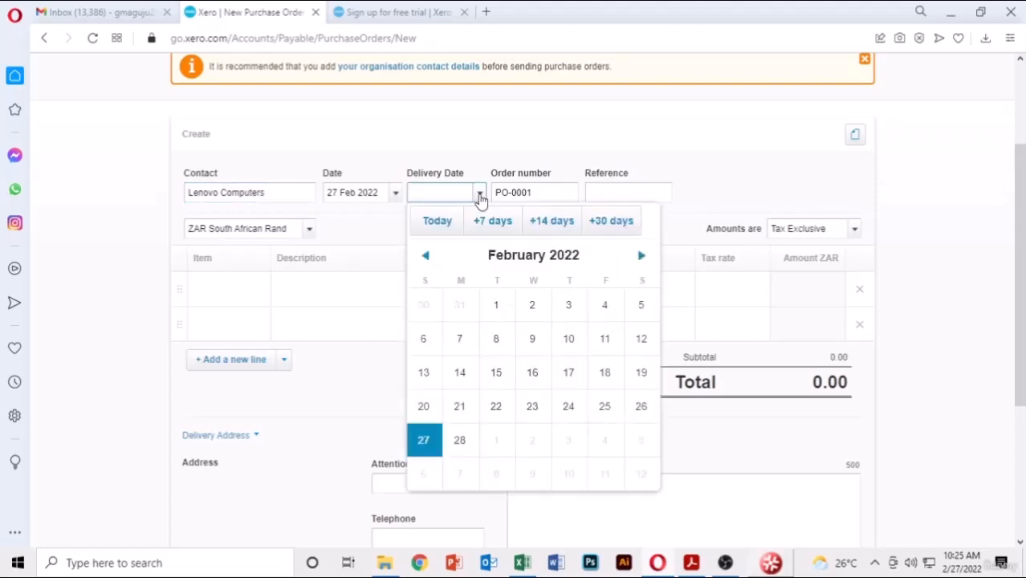
- Set the delivery date to 27 Feb 2022
click(422, 446)
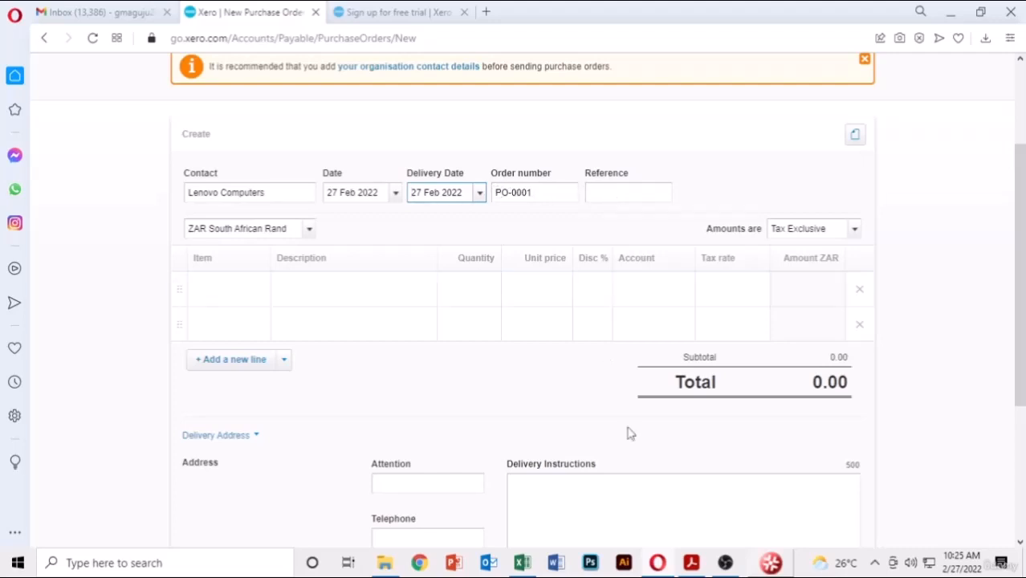
click(691, 563)
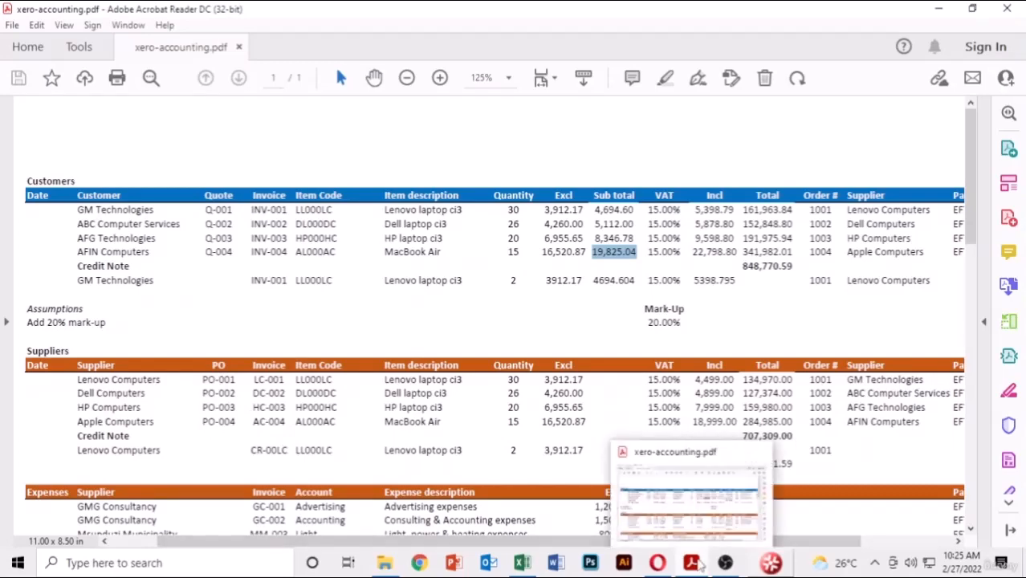
click(699, 565)
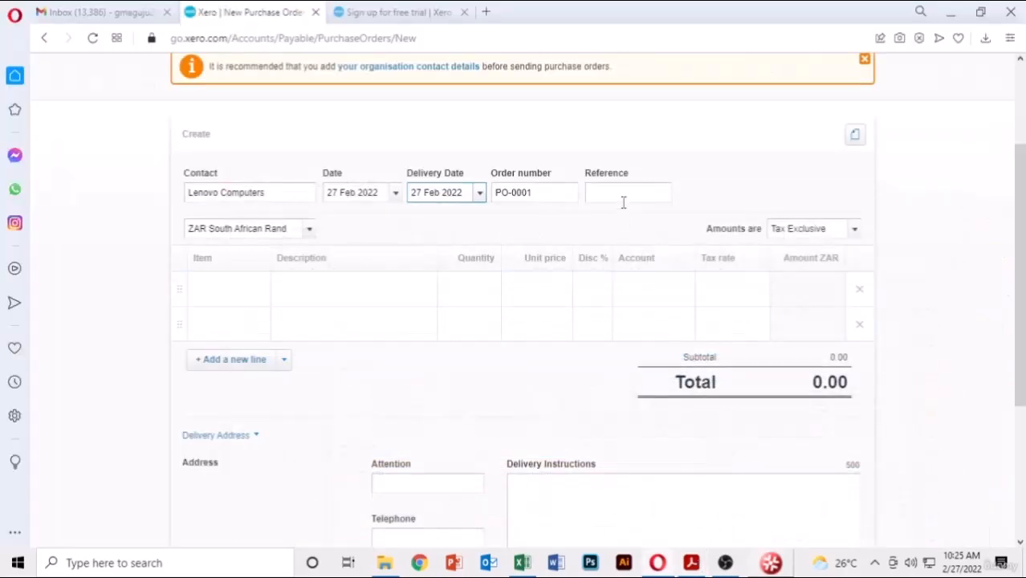
- Enter reference 1001, the supplier order number from the PDF
click(623, 191)
click(692, 563)
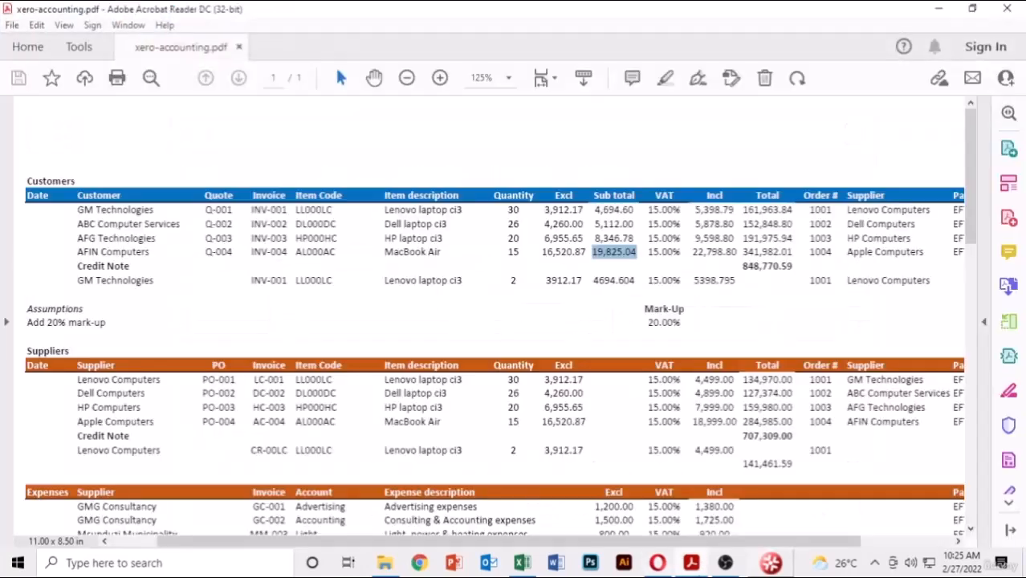
drag(829, 383, 808, 380)
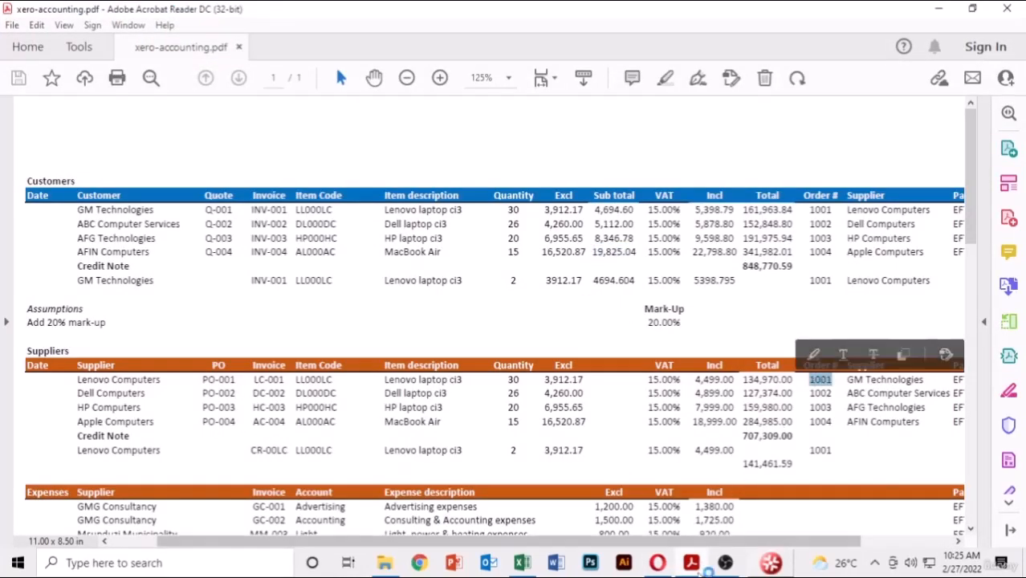
click(691, 563)
text(1001)
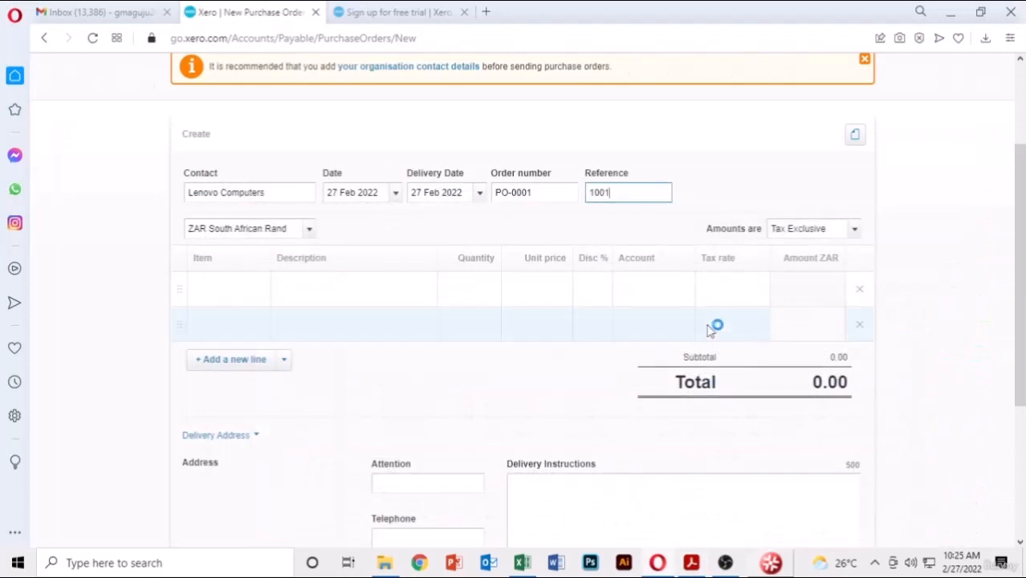
click(703, 176)
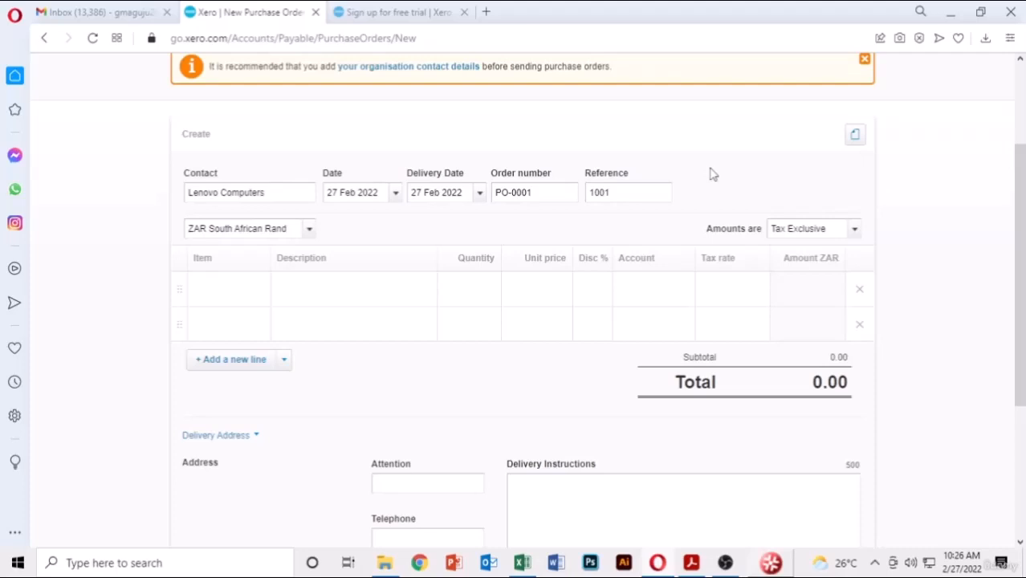
click(249, 287)
- Add 30 Lenovo laptop ci3 at 3,912.17 to the first line
click(264, 298)
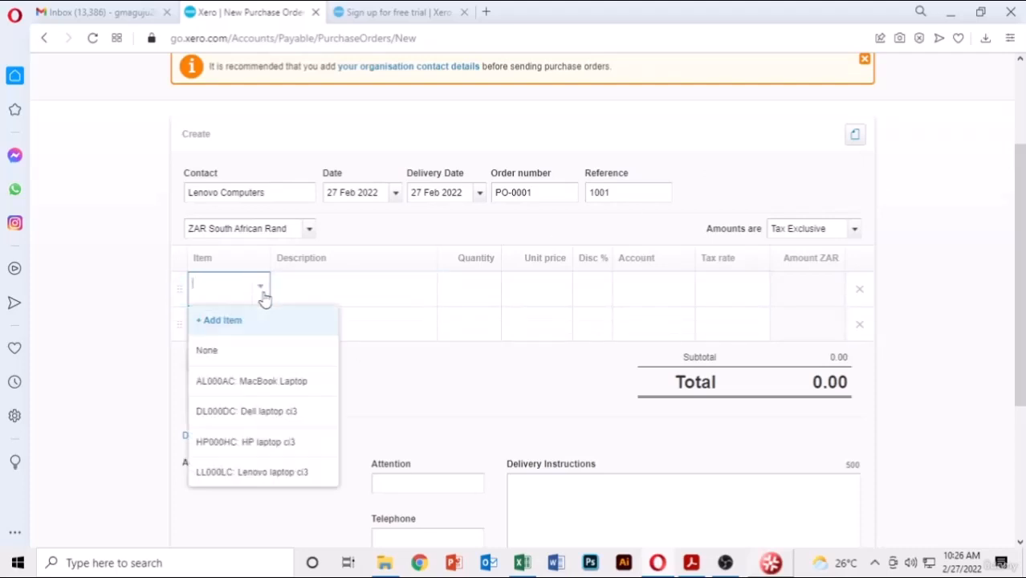
click(268, 482)
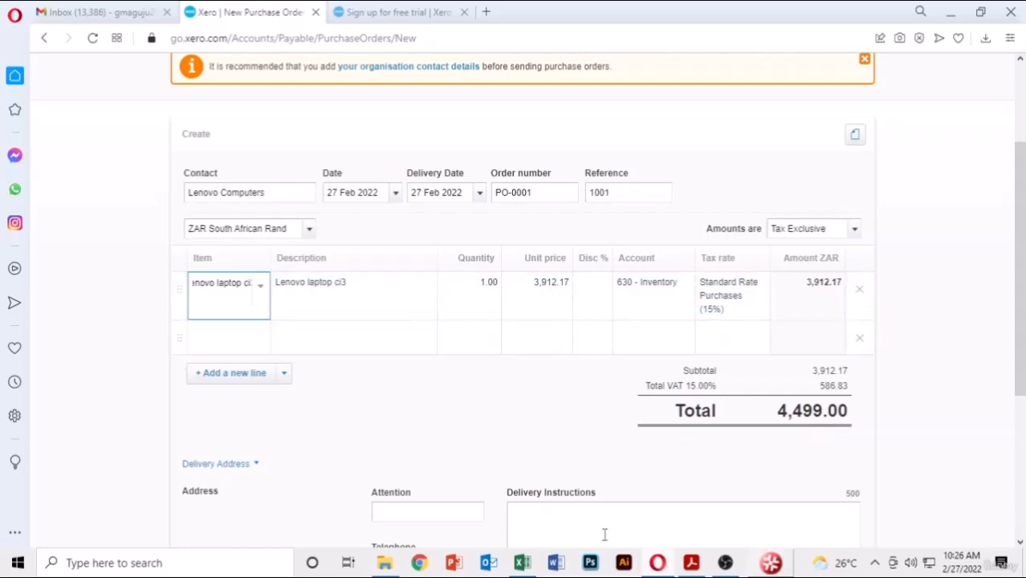
mouse_move(690, 565)
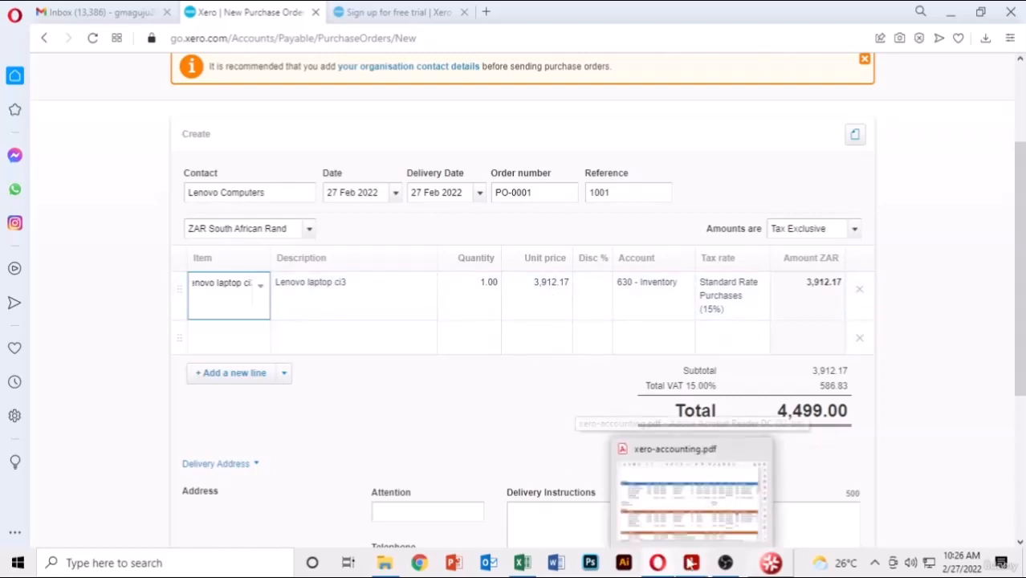
click(690, 563)
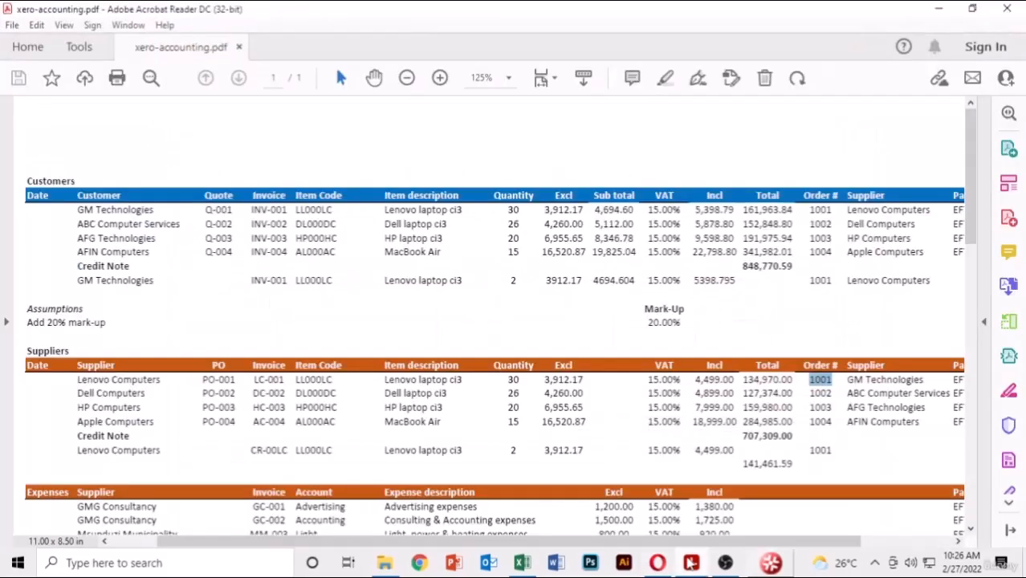
drag(593, 380, 546, 389)
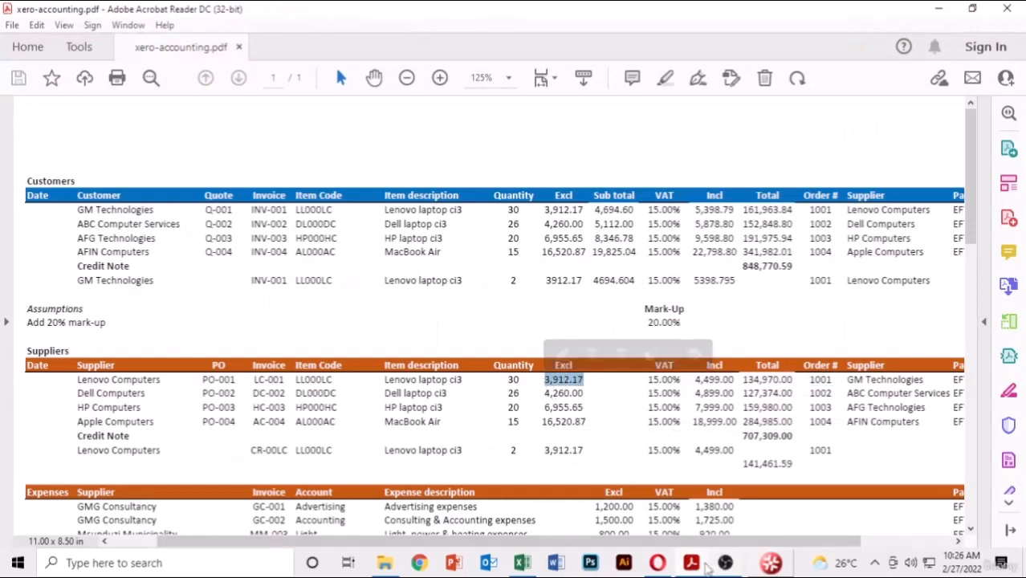
key(alt+Tab)
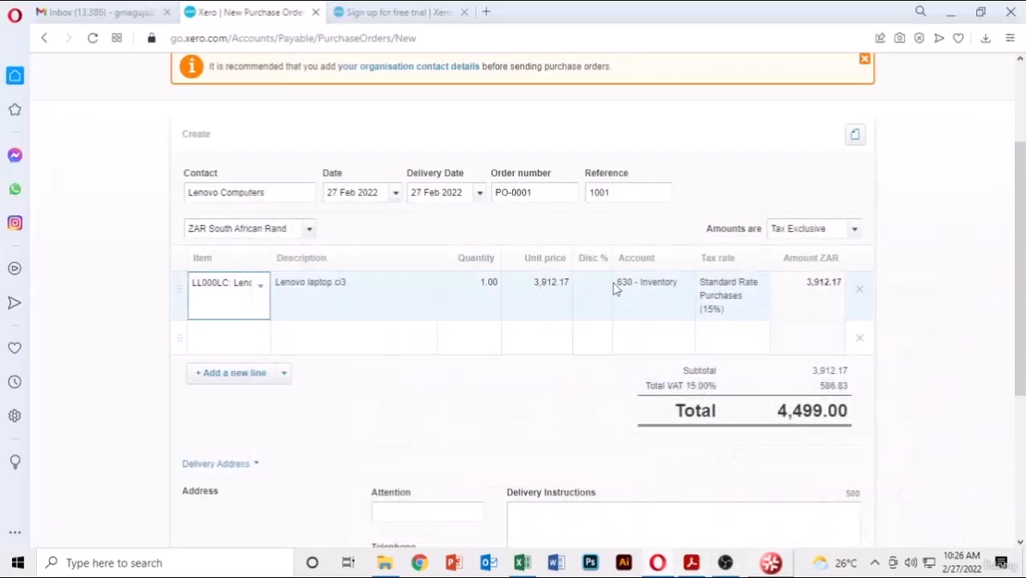
click(492, 282)
click(691, 563)
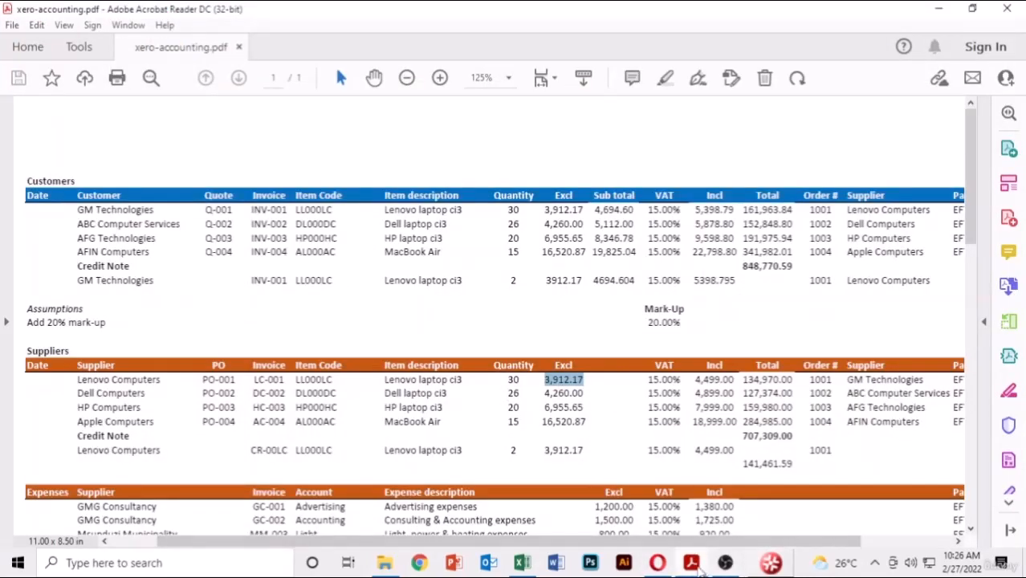
key(alt+Tab)
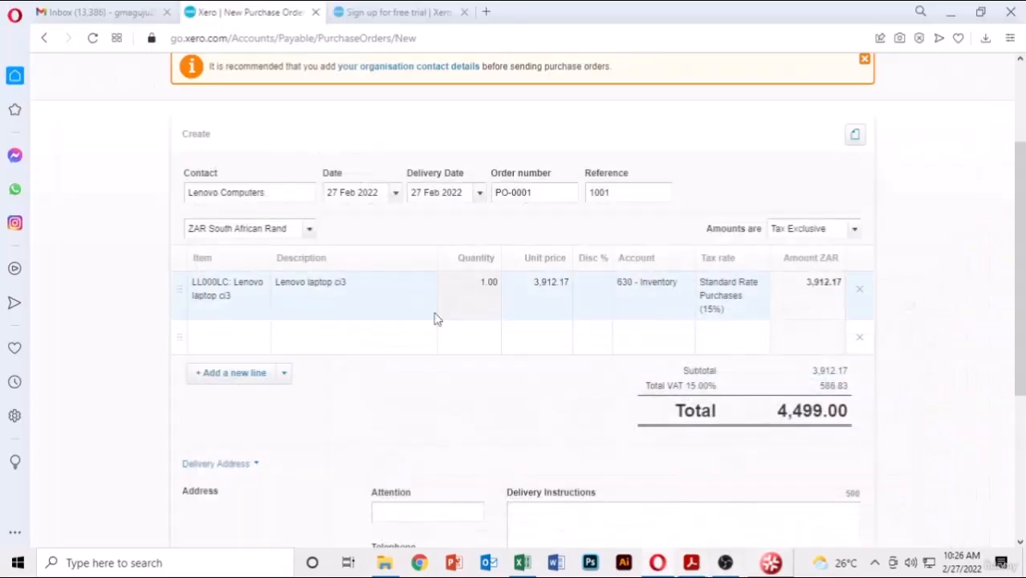
click(487, 280)
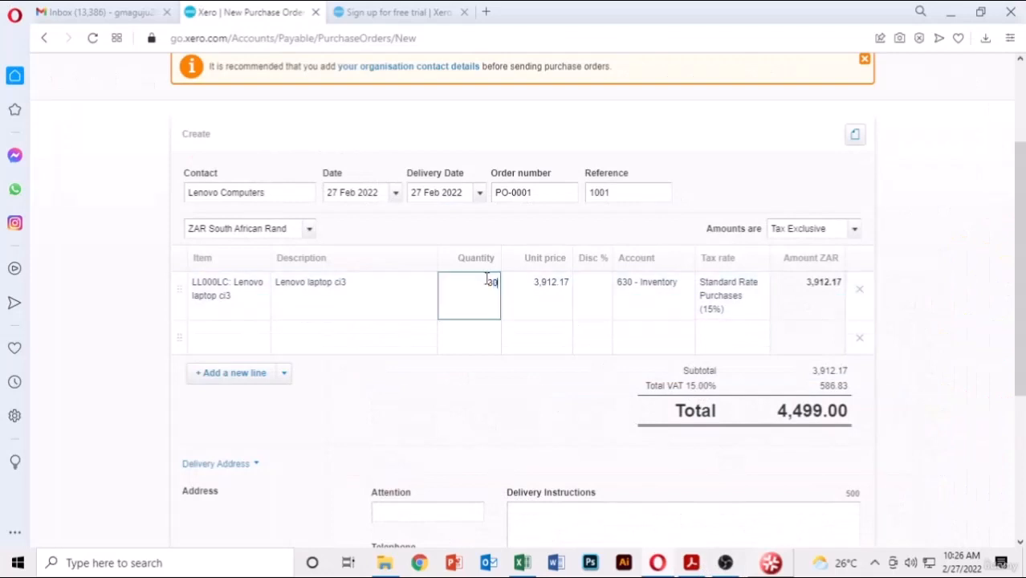
key(Return)
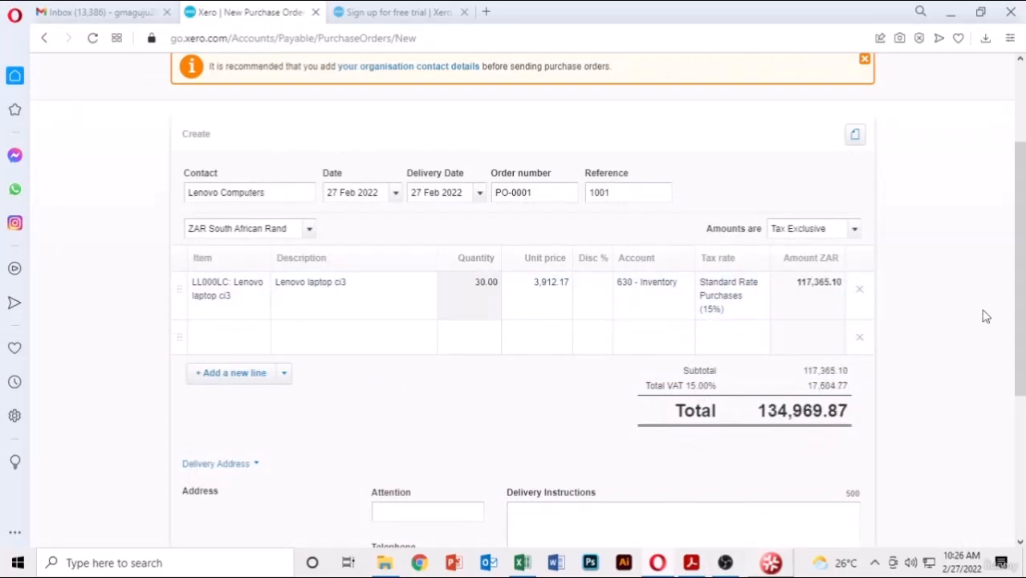
- Approve the 134,969.87 order with Approve & add another
scroll(377, 138, up, 1)
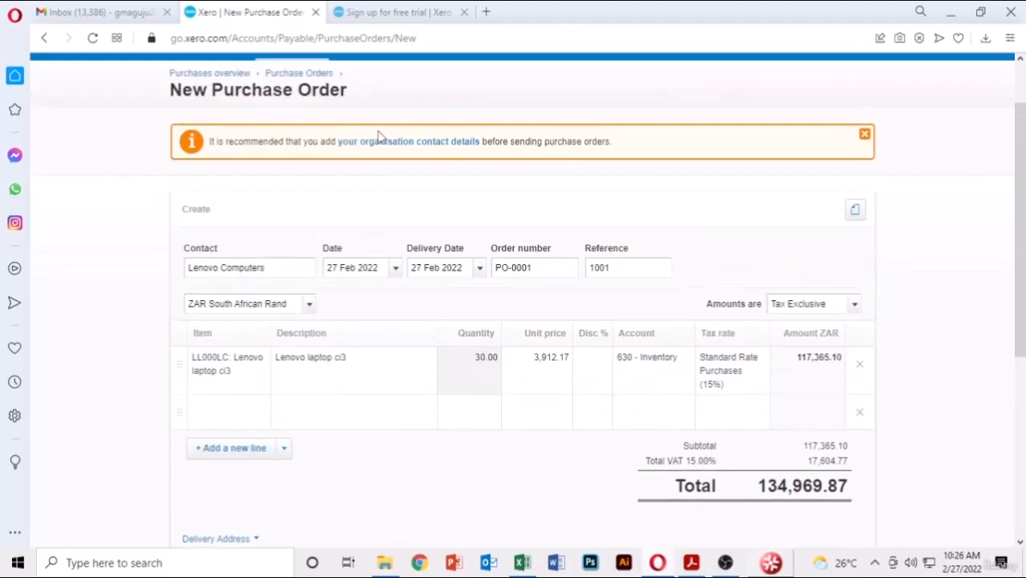
scroll(832, 275, down, 5)
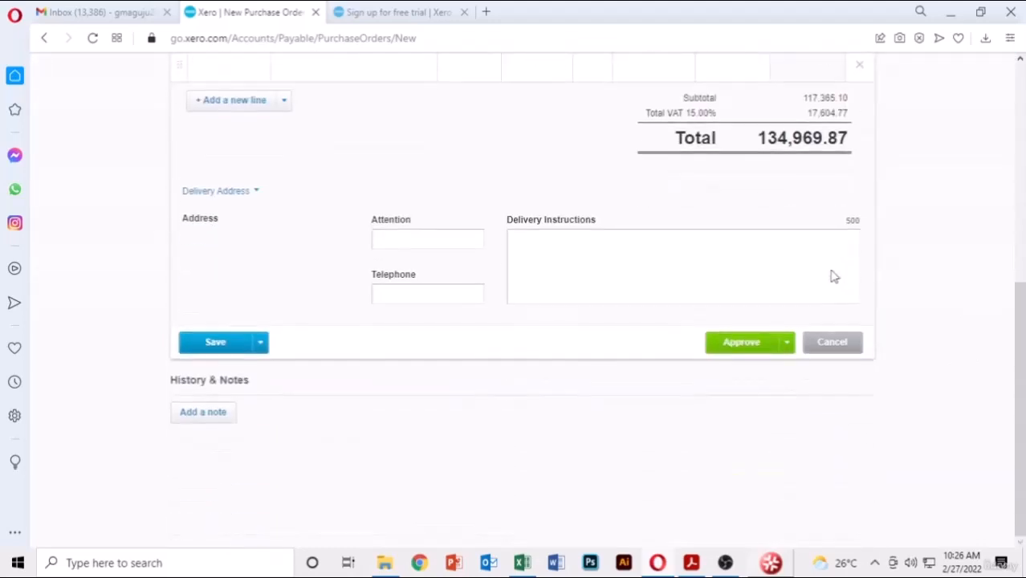
click(788, 342)
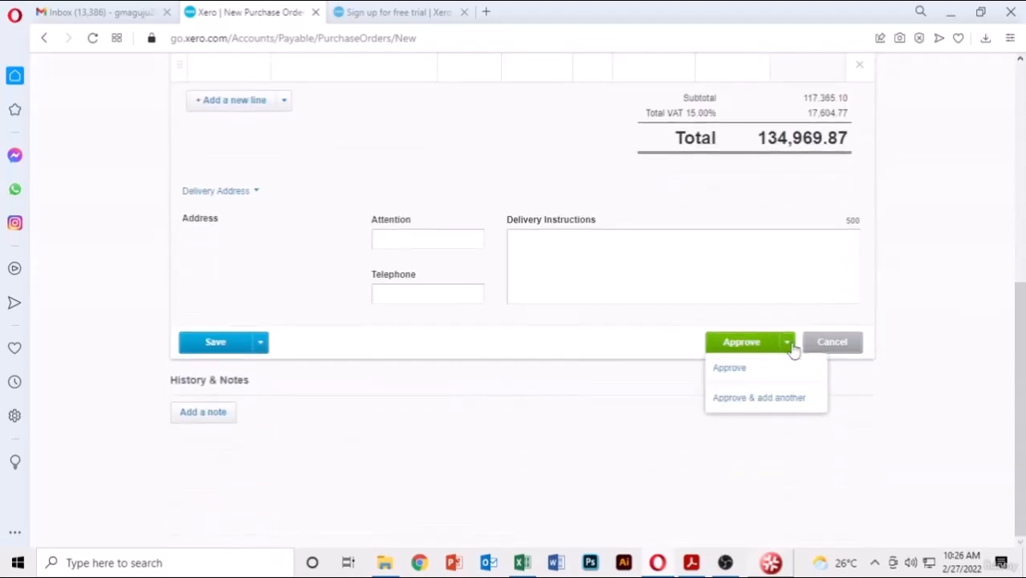
scroll(366, 190, up, 3)
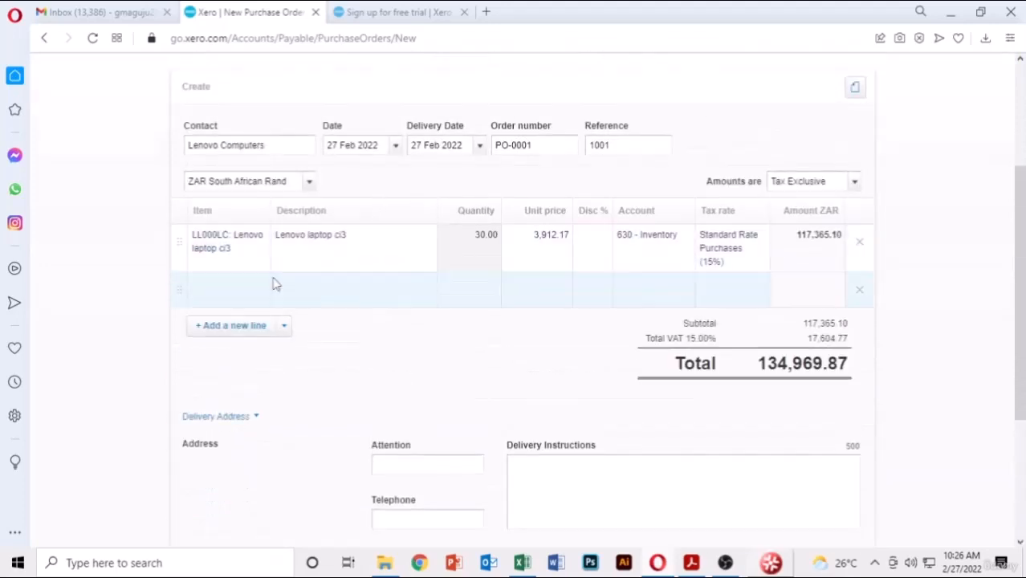
scroll(277, 367, down, 2)
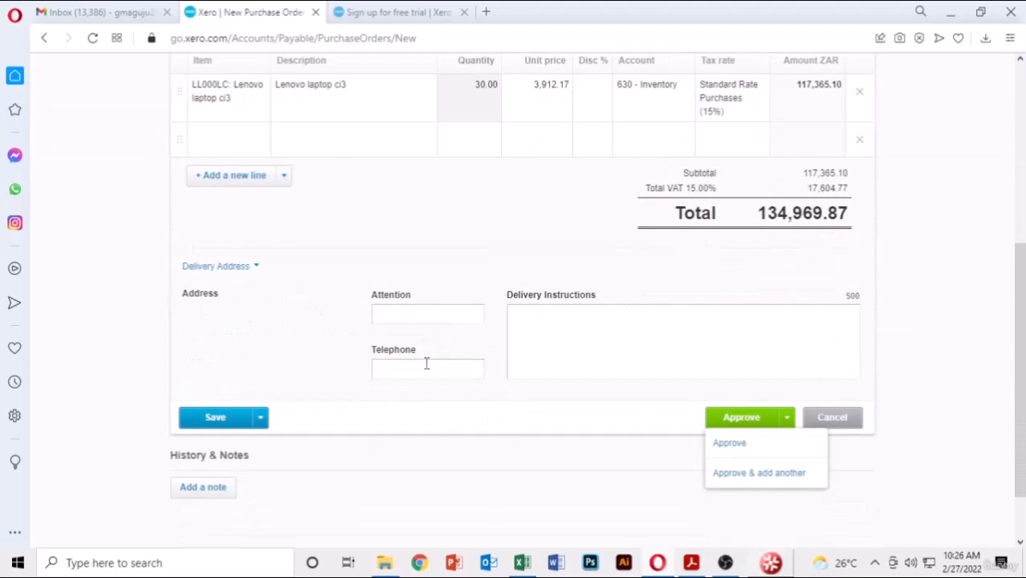
click(260, 417)
click(787, 417)
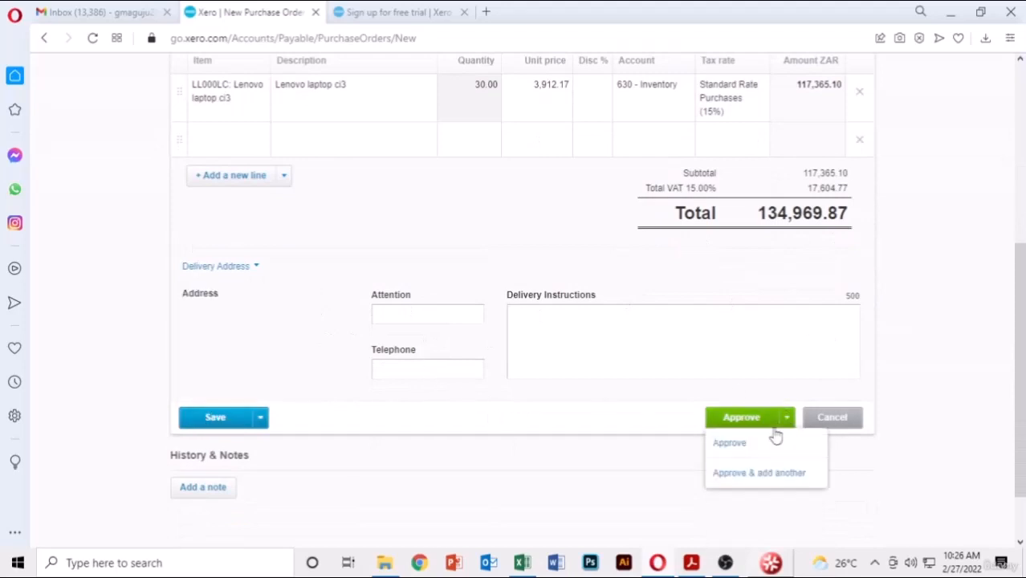
click(755, 481)
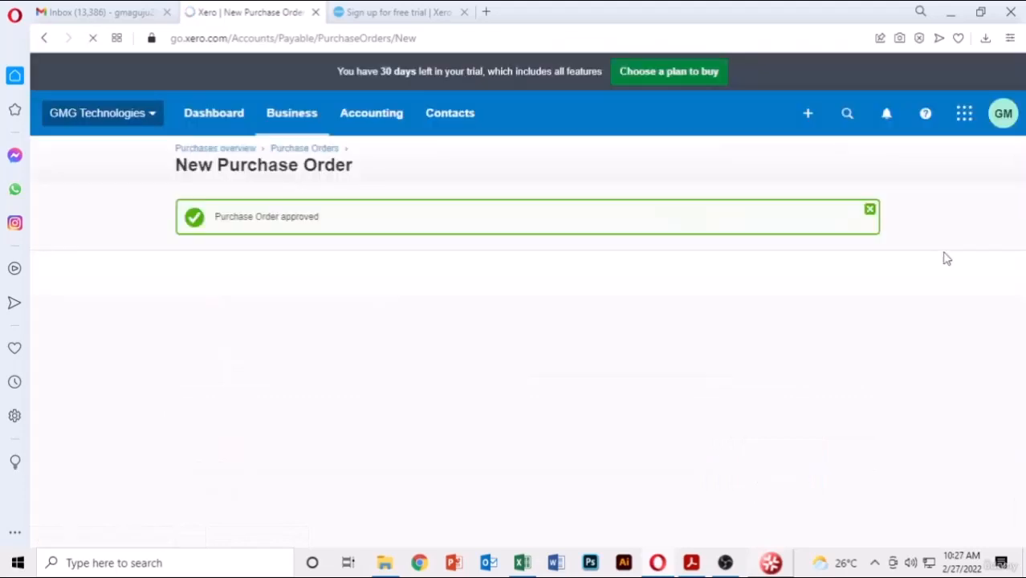
- Let the blank purchase order PO-0002 load after approval
scroll(947, 258, down, 2)
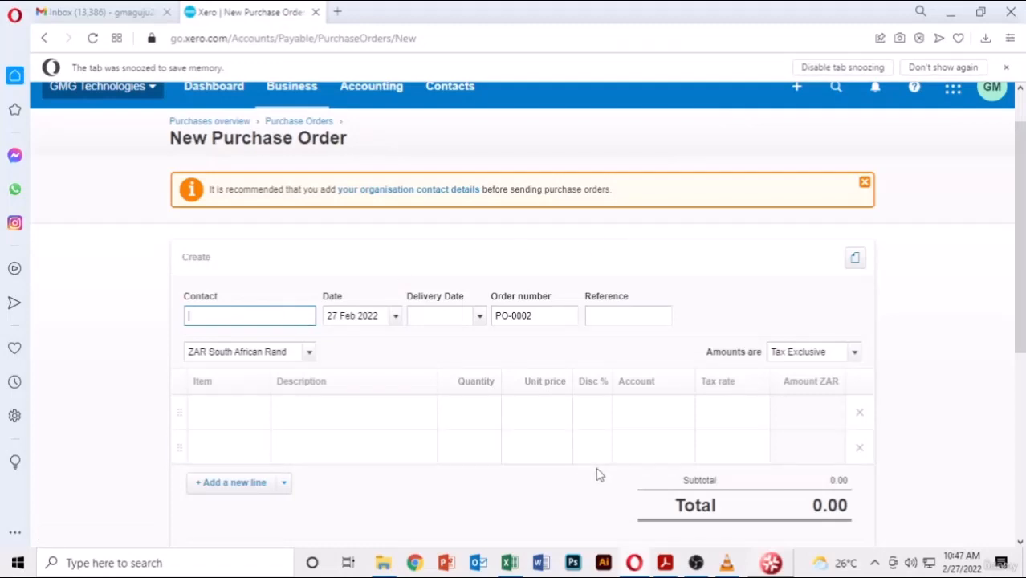
- Set Dell Computers as the contact with delivery date 27 Feb 2022
click(664, 562)
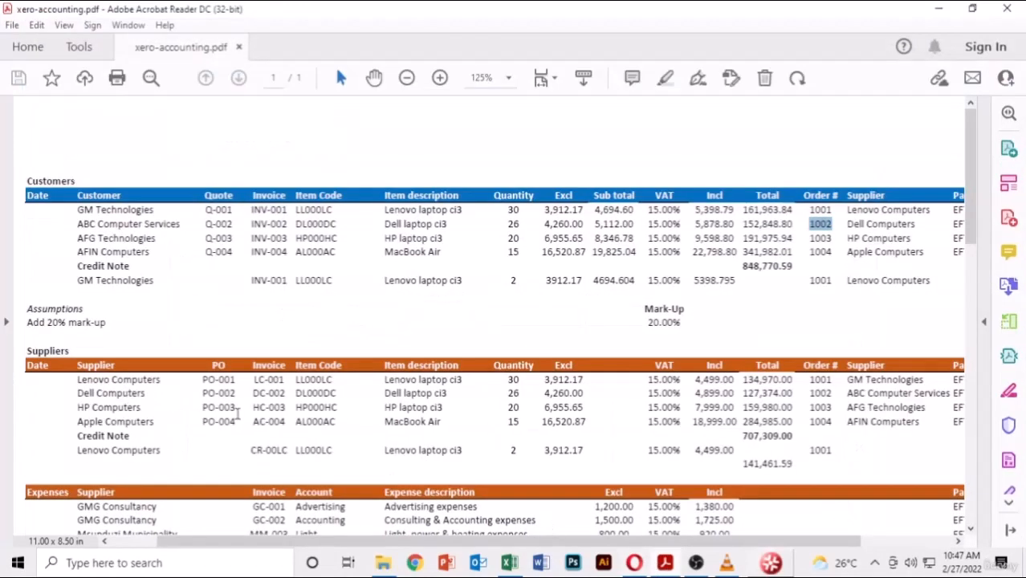
click(635, 562)
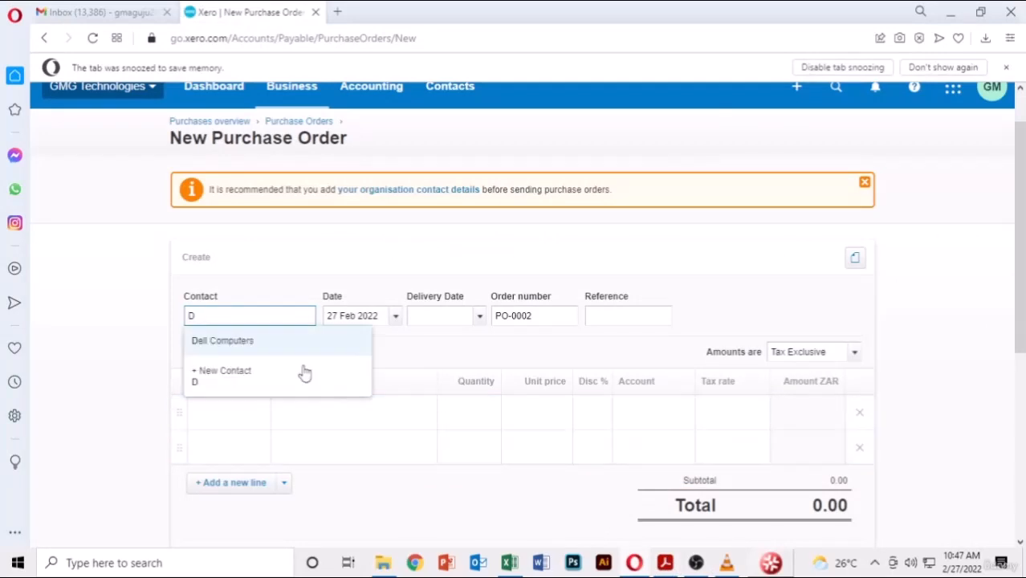
click(291, 341)
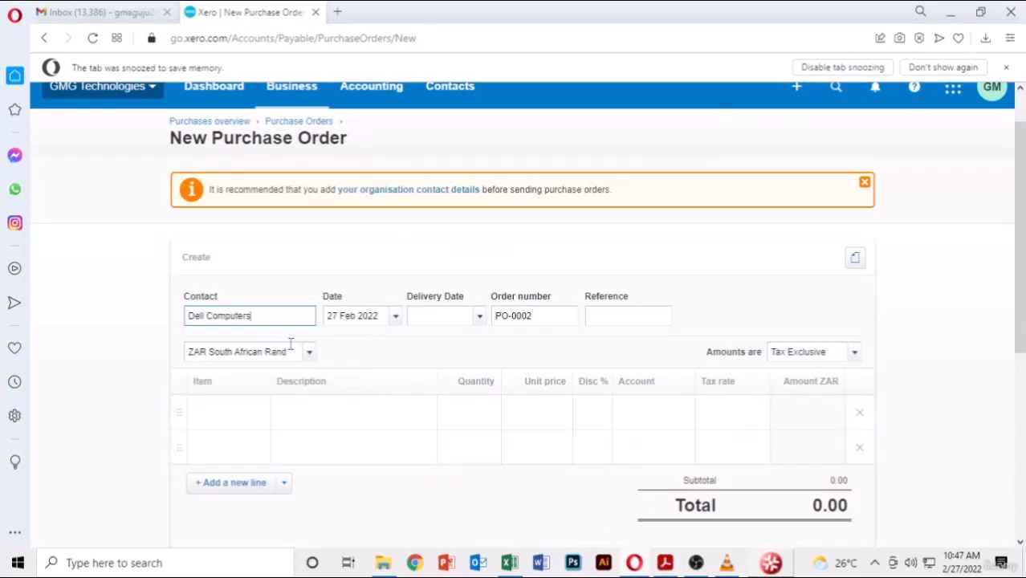
click(480, 317)
click(425, 531)
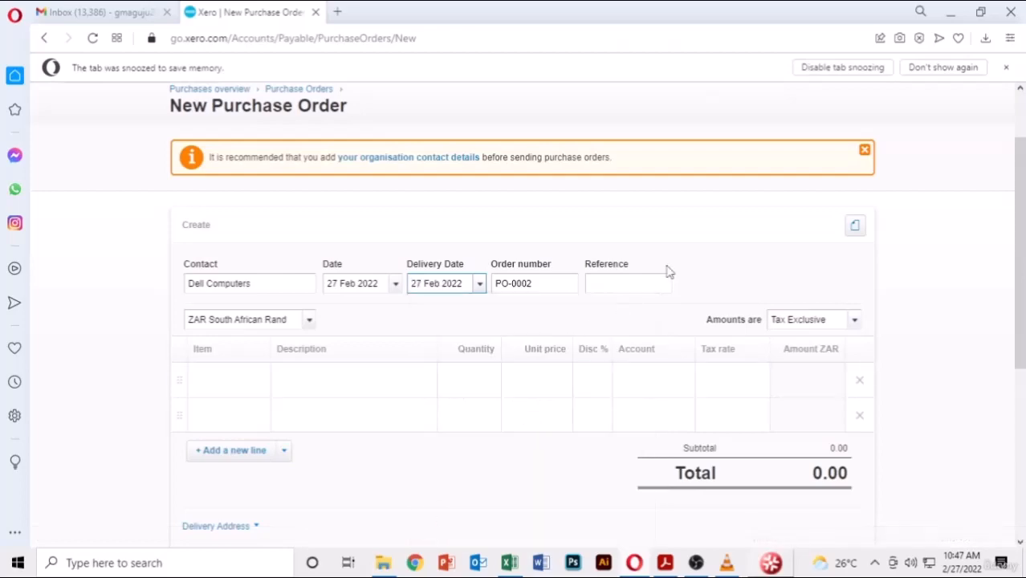
- Paste 1002 from the PDF as the order reference
click(638, 281)
key(alt+Tab)
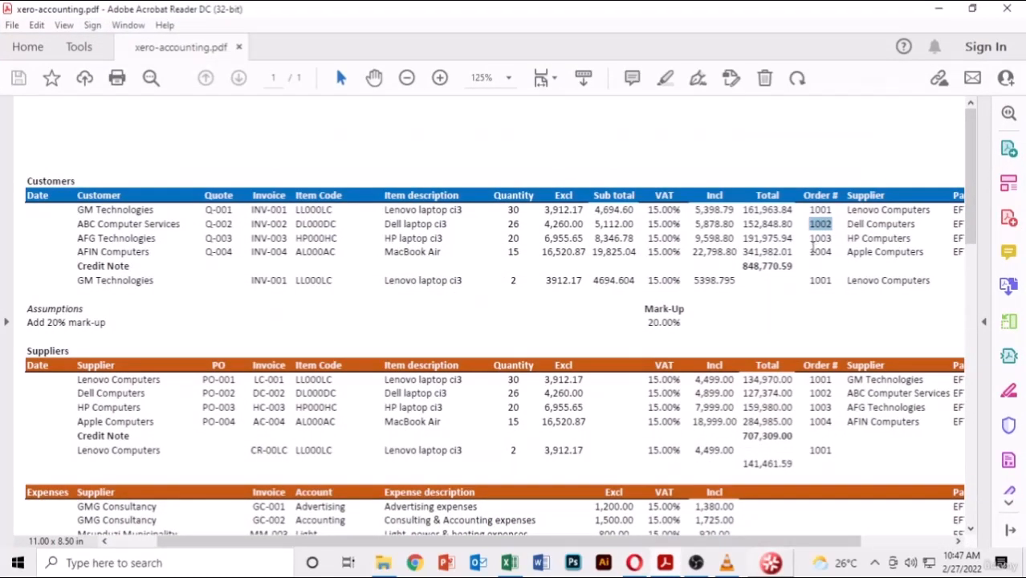
key(alt+Tab)
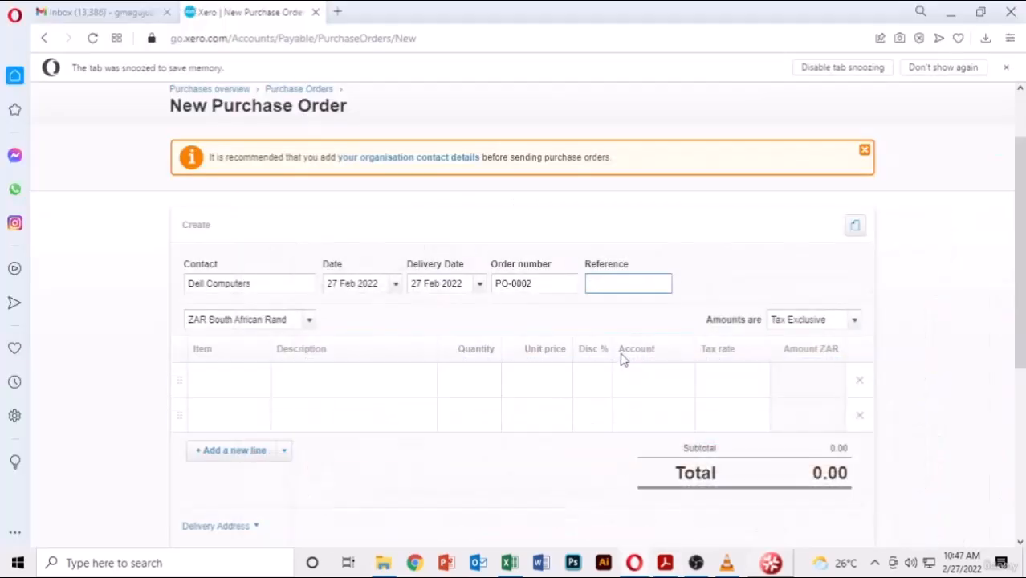
text(1002)
click(755, 247)
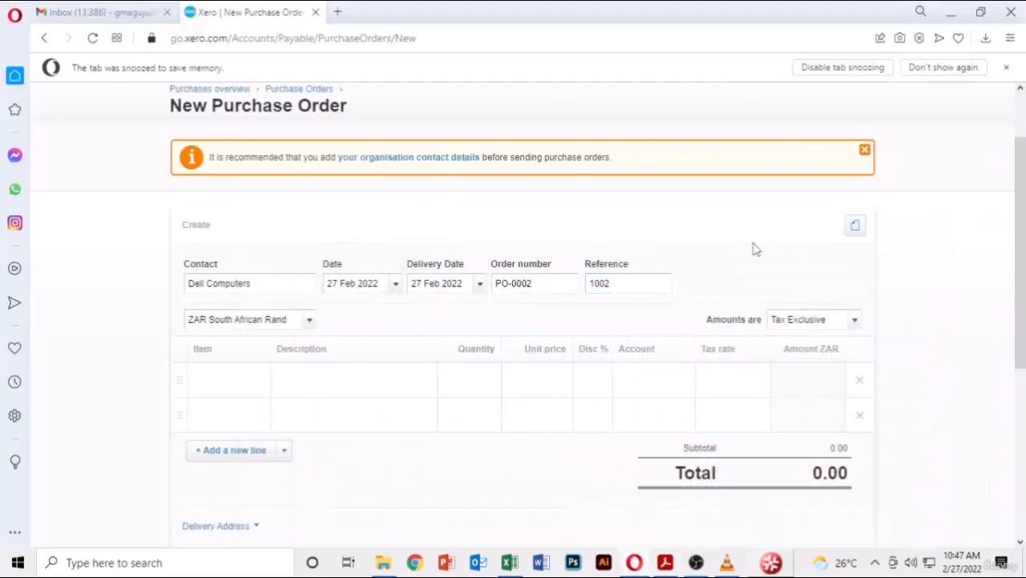
scroll(319, 297, down, 2)
click(257, 233)
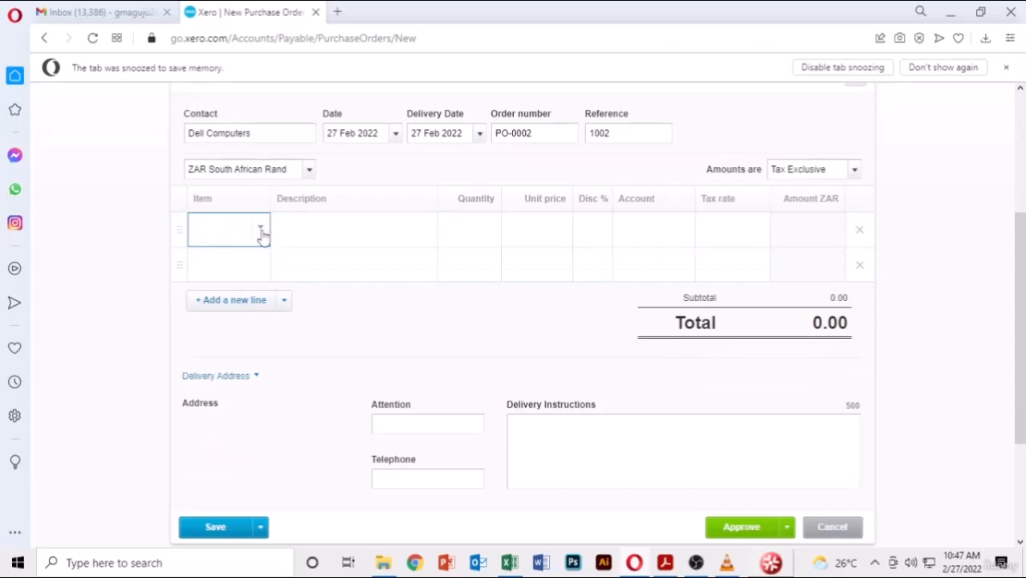
- Add 26 Dell laptop ci3 (DL000DC) at 4,260.00 to the first line
click(261, 231)
click(265, 354)
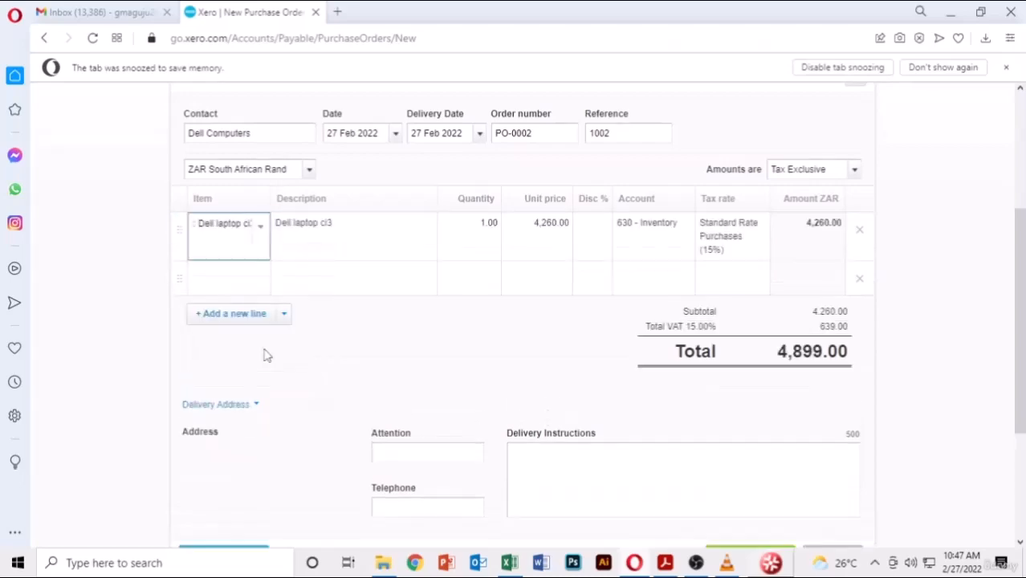
click(665, 563)
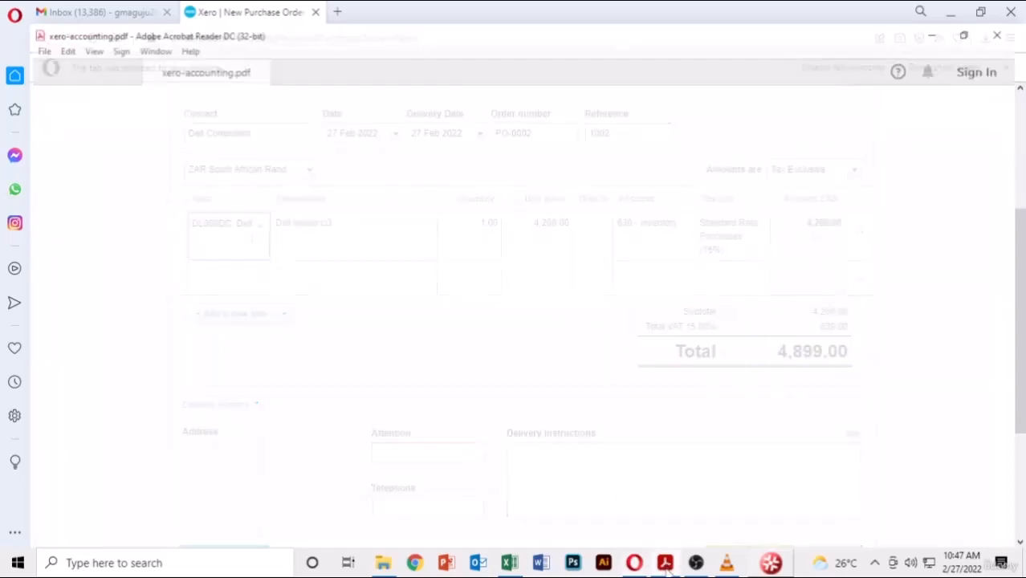
click(665, 563)
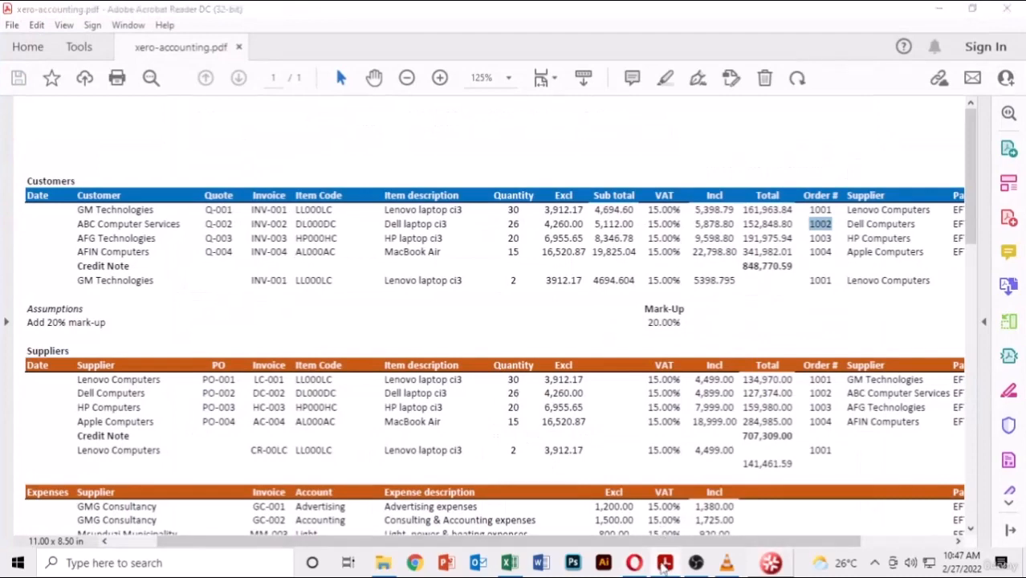
double_click(478, 222)
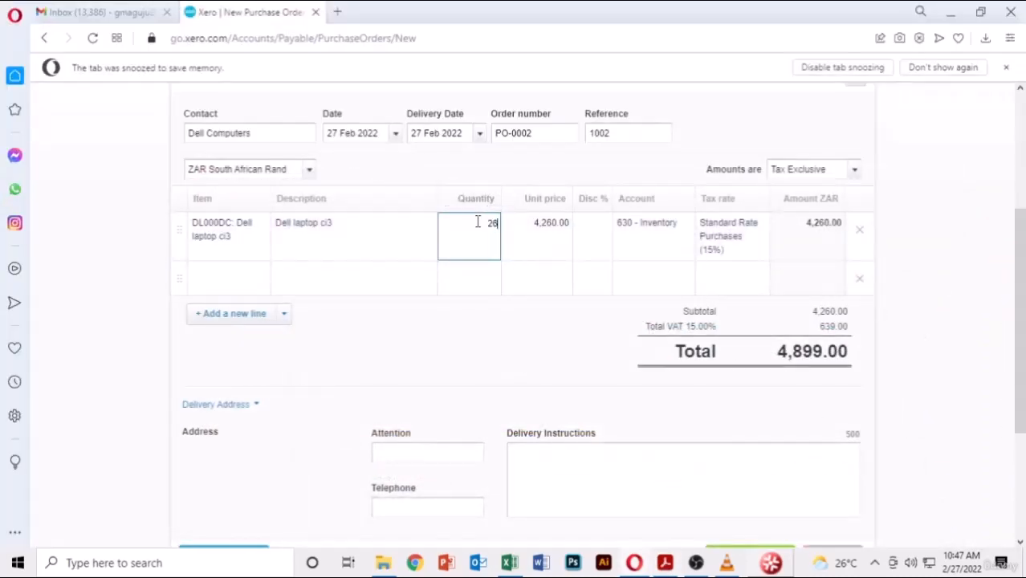
key(Return)
- Approve PO-0002 totalling 127,374.00 and start a new purchase order
scroll(624, 339, down, 3)
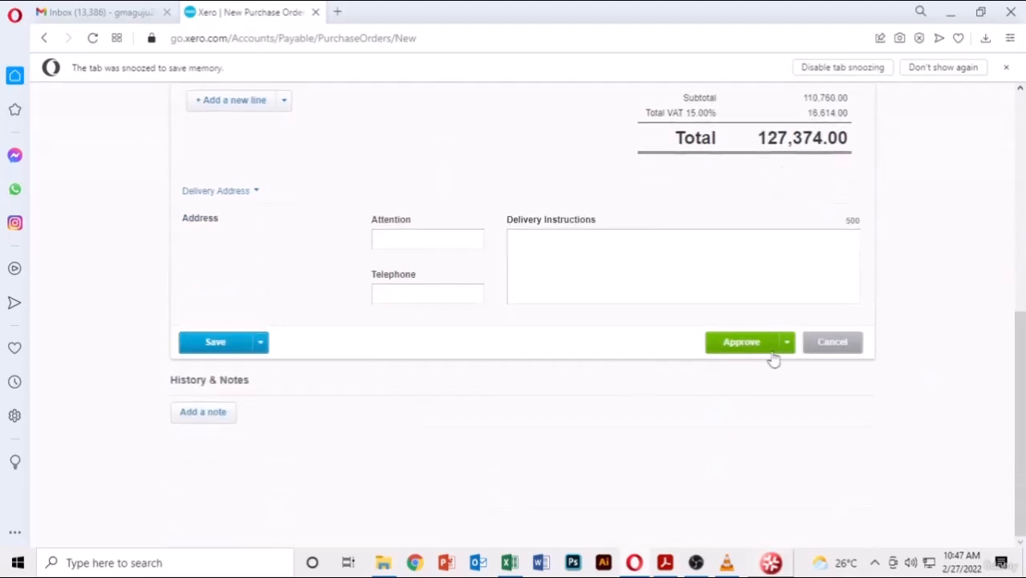
click(788, 343)
click(727, 399)
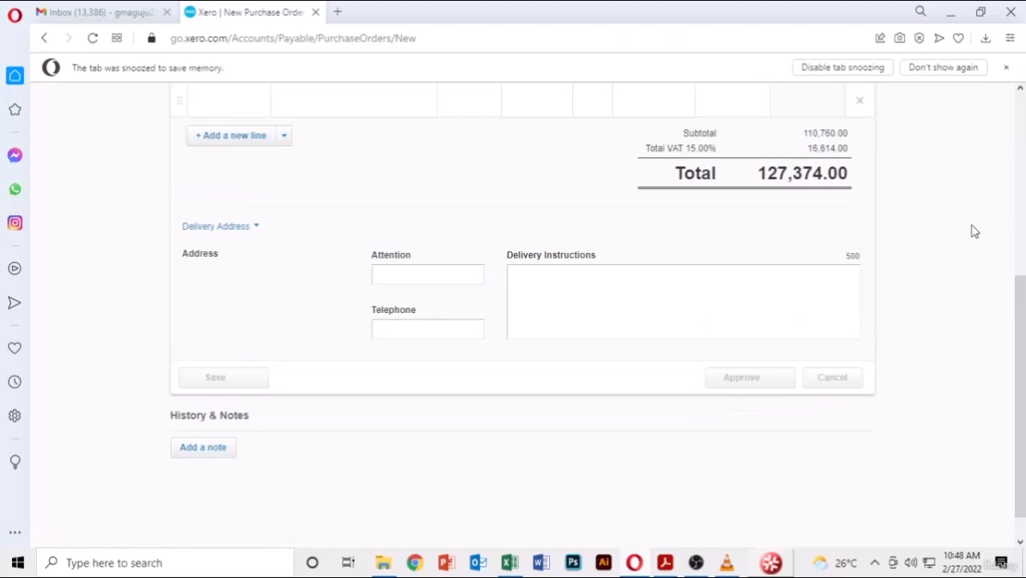
scroll(975, 231, up, 2)
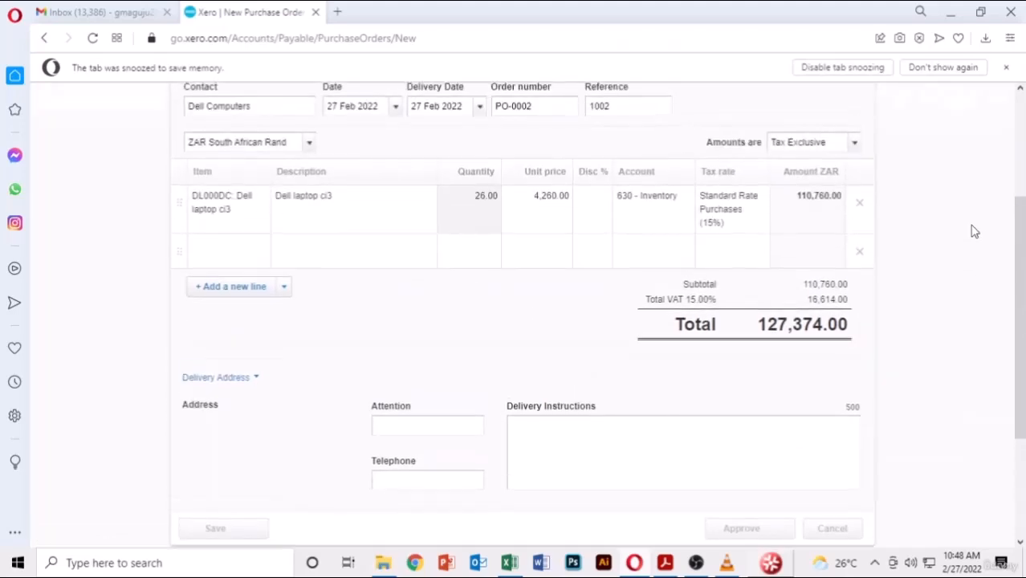
scroll(974, 231, up, 3)
scroll(974, 231, down, 5)
scroll(974, 231, up, 1)
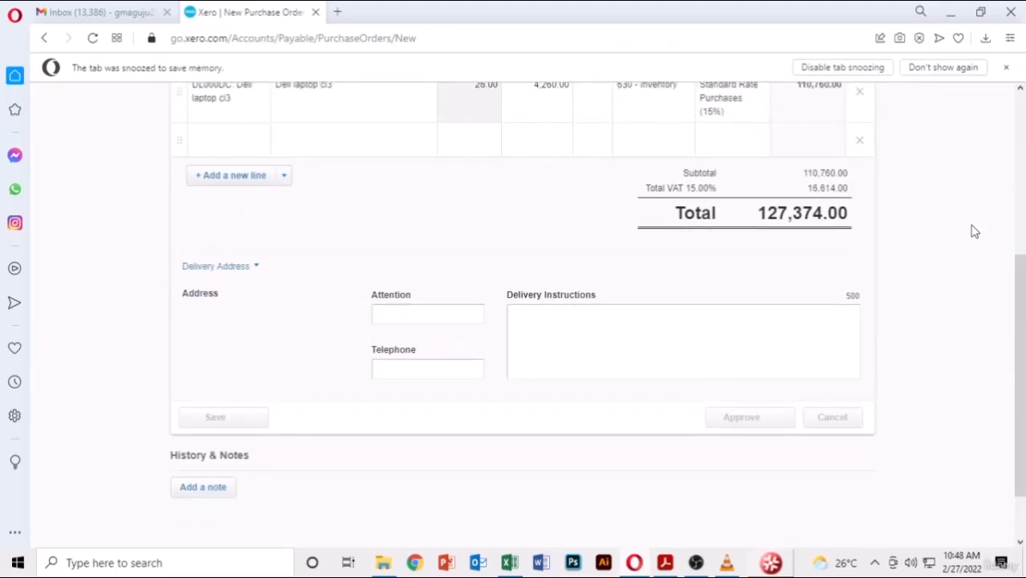
scroll(974, 231, up, 3)
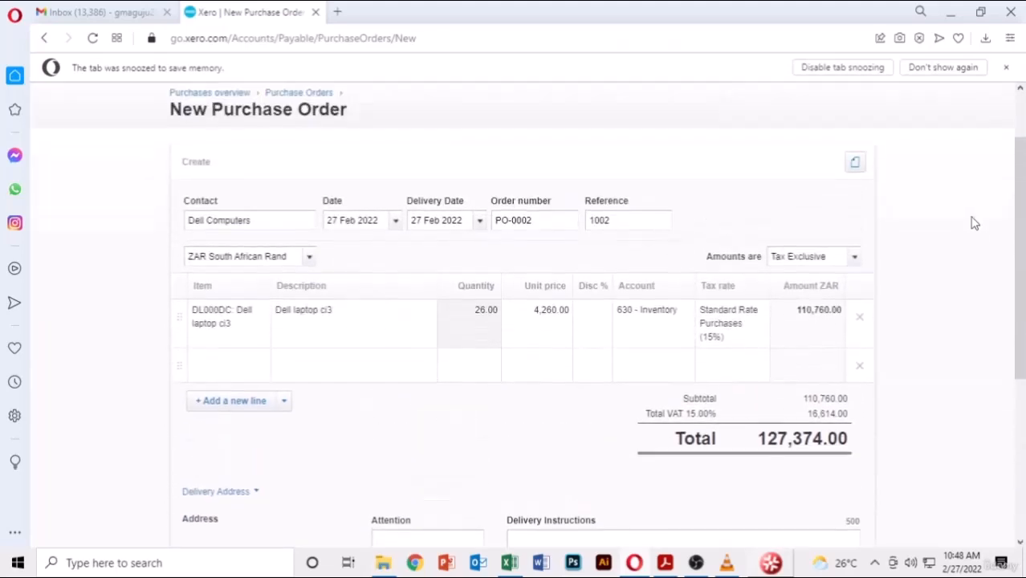
scroll(974, 223, down, 4)
scroll(975, 223, up, 2)
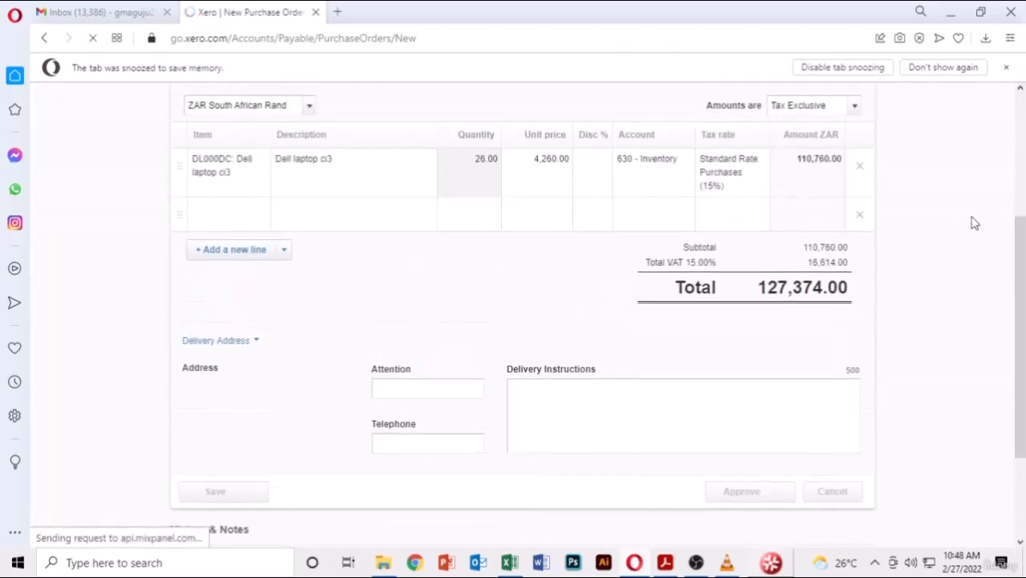
scroll(974, 223, up, 3)
scroll(974, 224, down, 4)
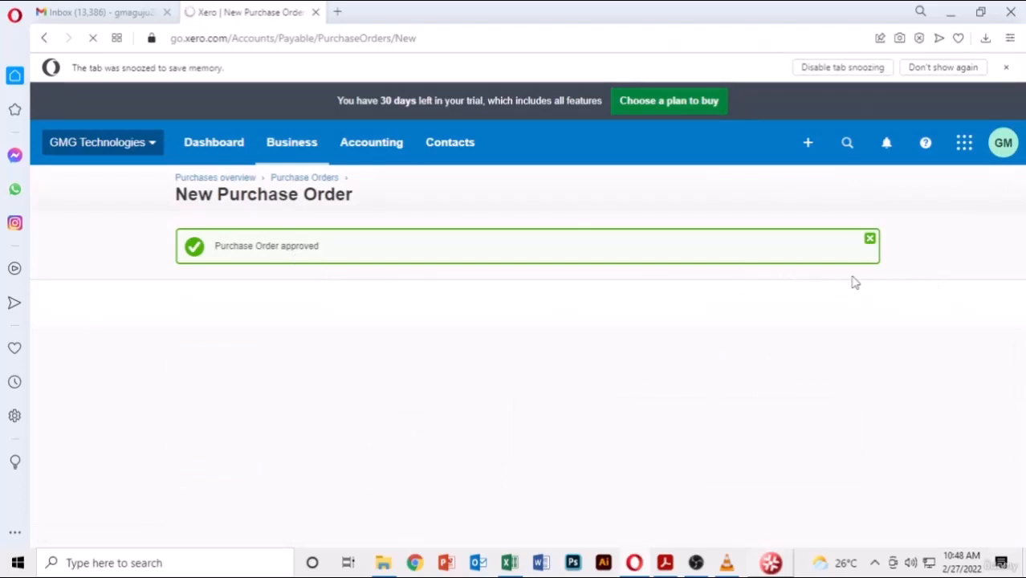
scroll(482, 312, down, 2)
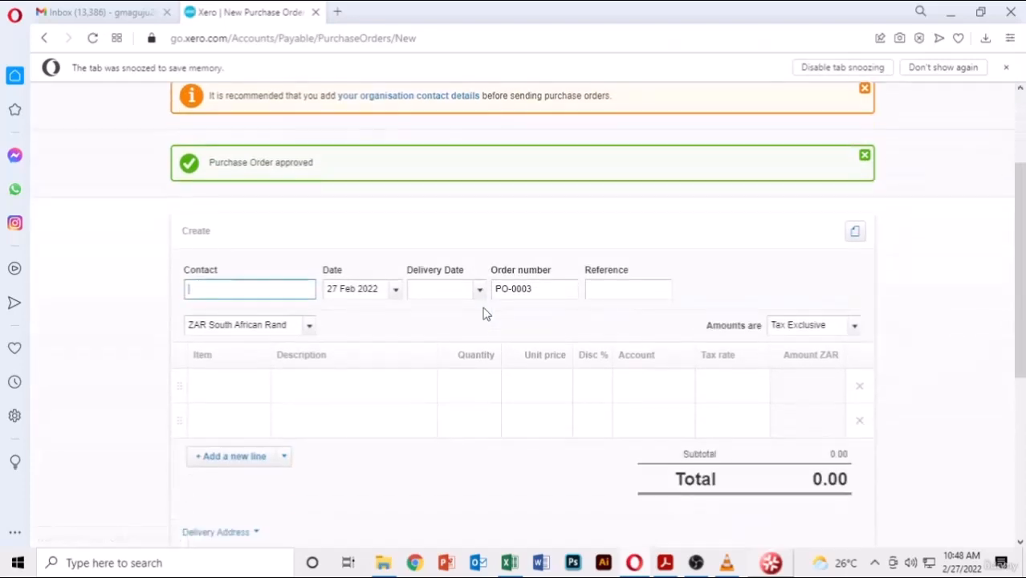
scroll(484, 313, down, 1)
- Set HP Computers as contact, delivery date 27 Feb 2022, reference 1003
click(665, 563)
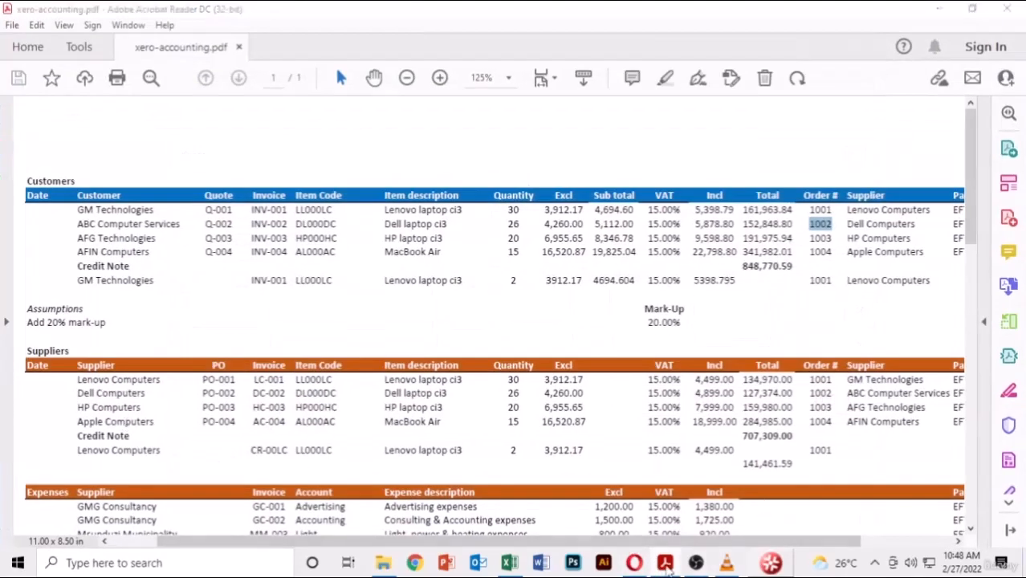
click(666, 566)
text(H)
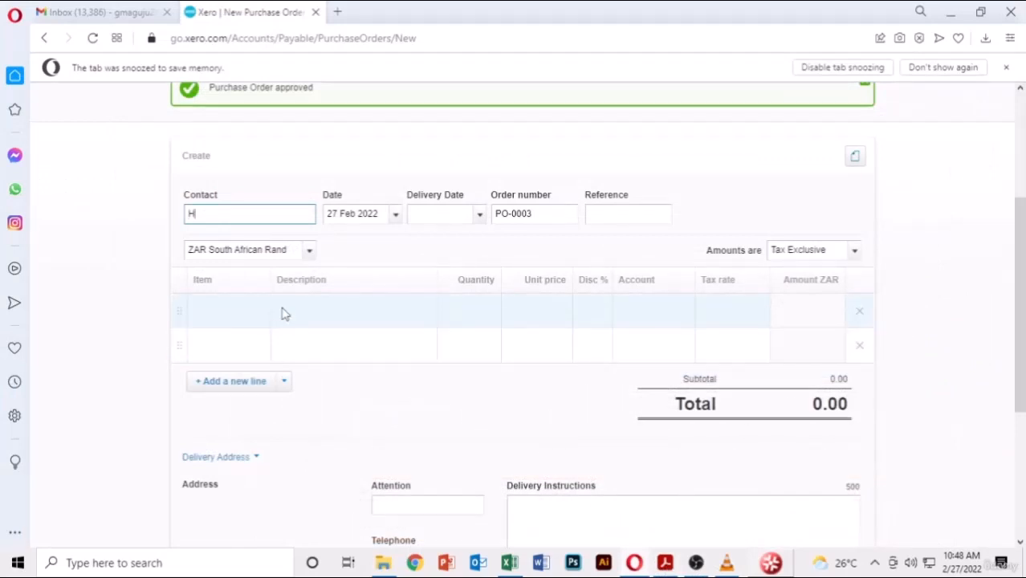
text(P)
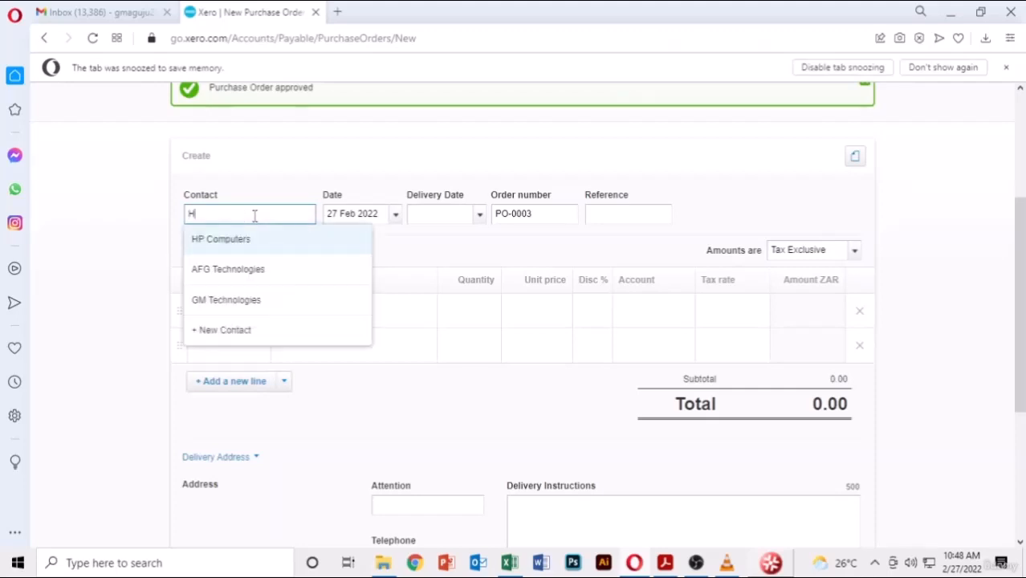
click(239, 238)
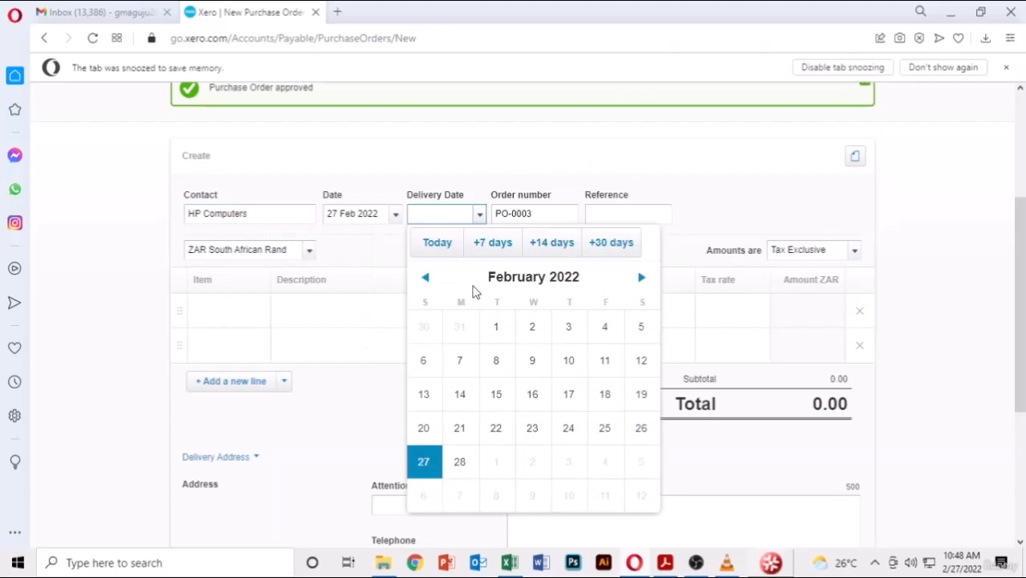
click(424, 462)
click(637, 215)
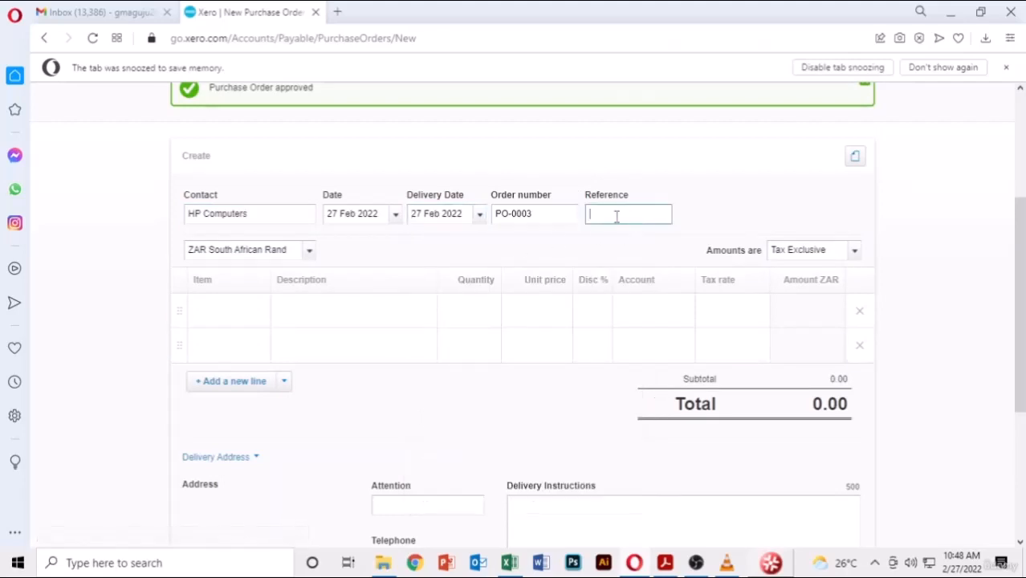
text(1003)
click(405, 257)
scroll(406, 257, down, 1)
scroll(406, 257, down, 3)
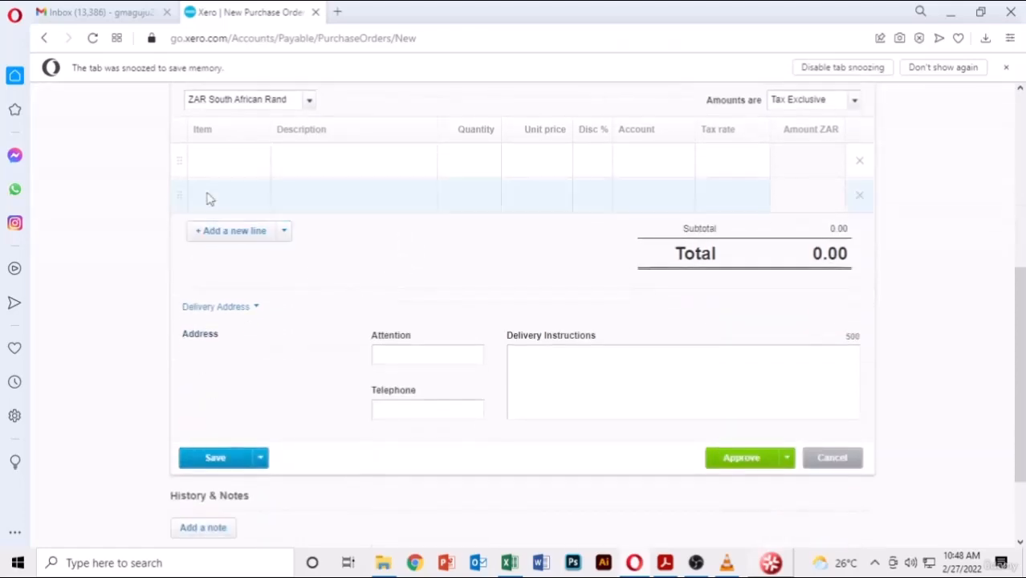
- Add 20 HP laptop ci3 at 6,955.65, then Approve & add another
click(254, 160)
click(261, 164)
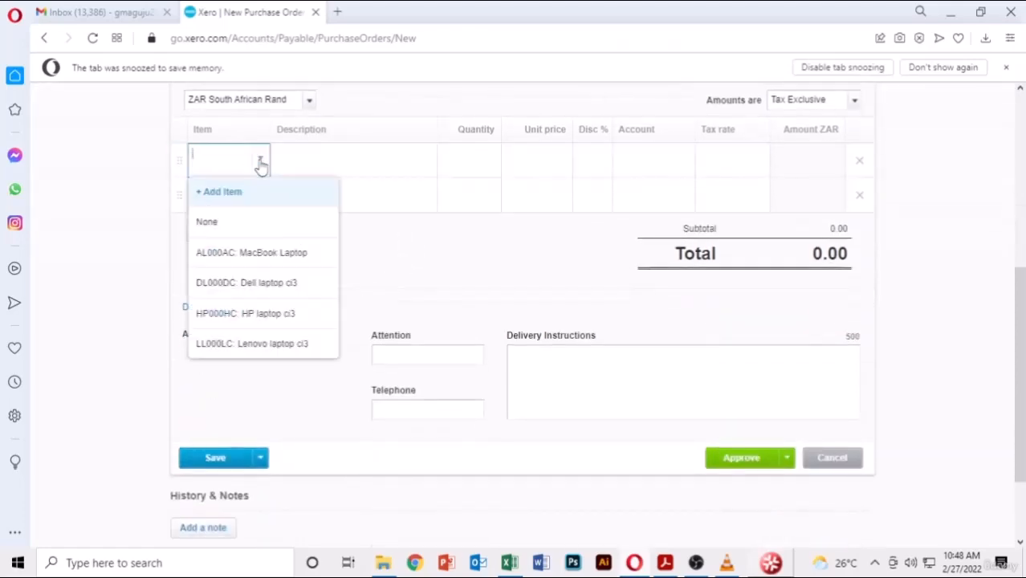
click(244, 315)
key(alt+Tab)
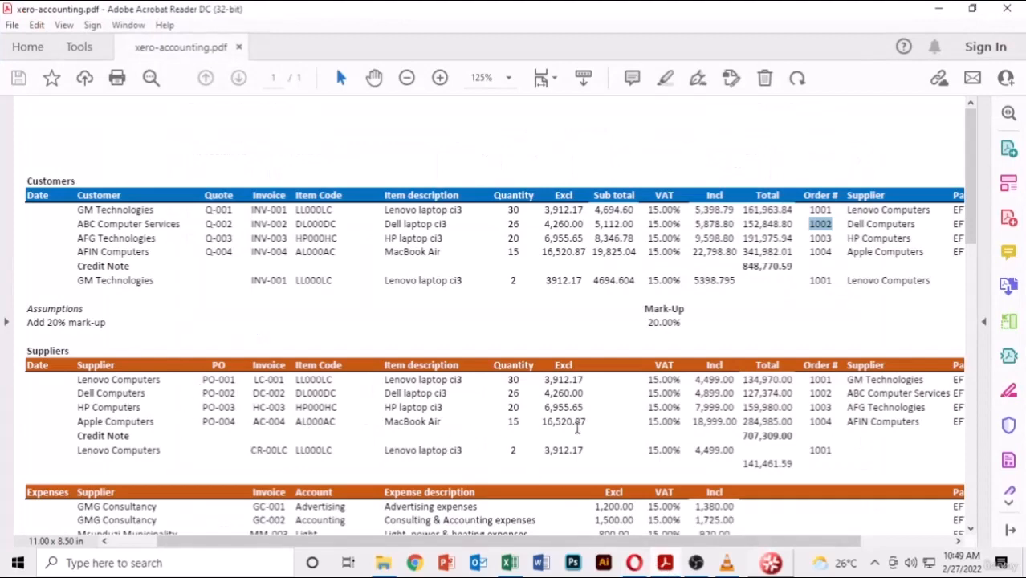
key(alt+Tab)
click(483, 155)
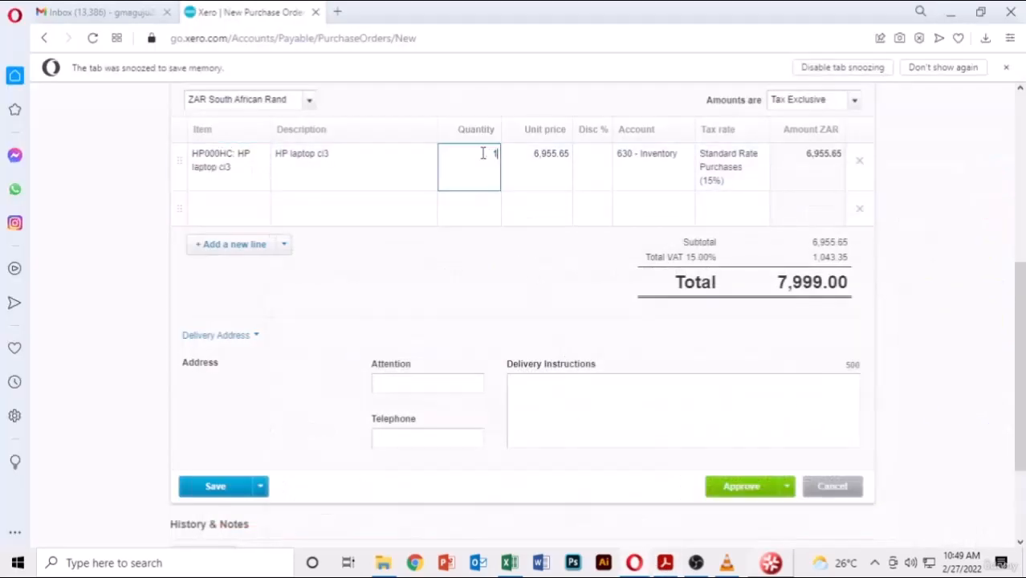
text(20)
key(Return)
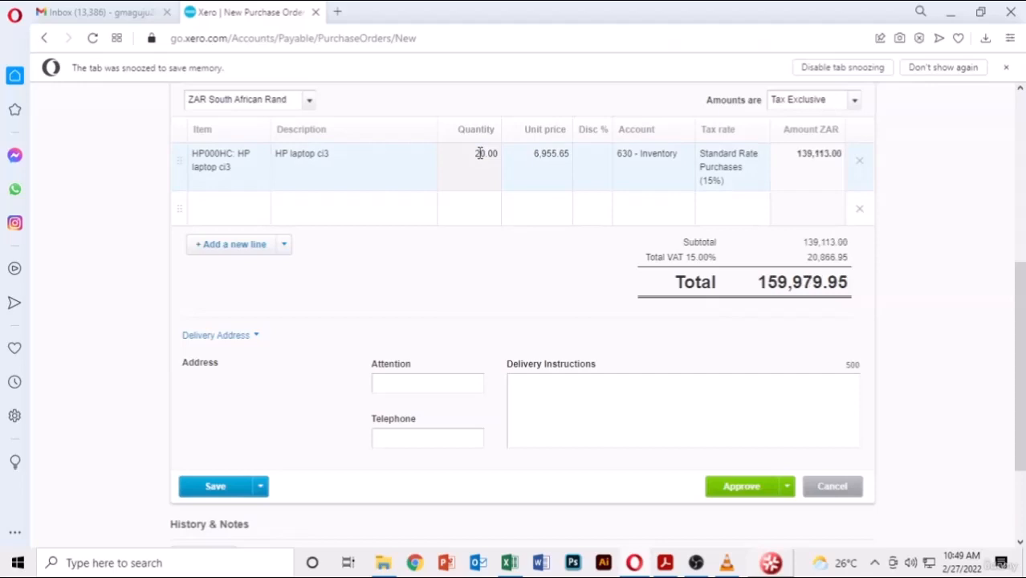
click(787, 486)
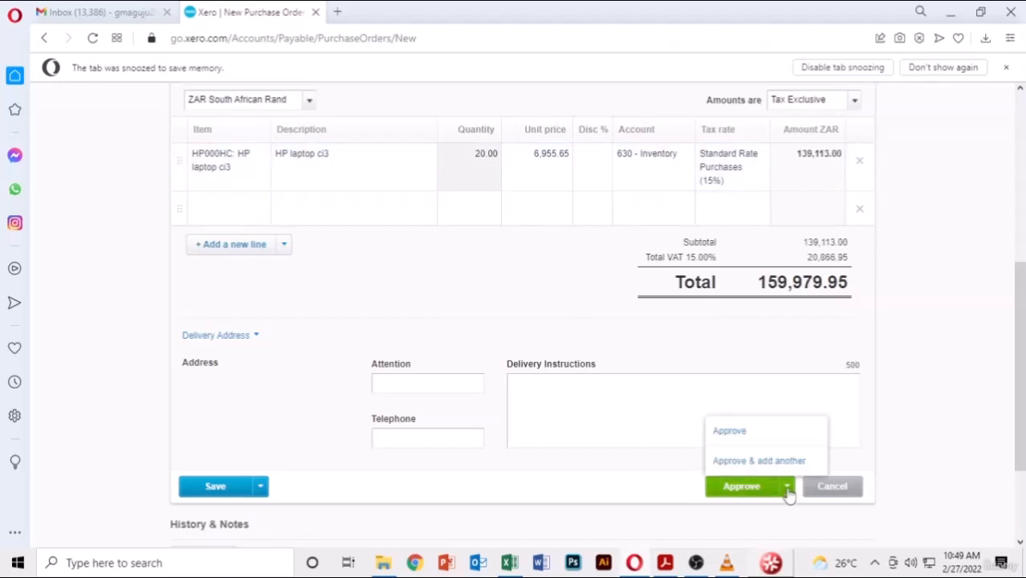
click(751, 469)
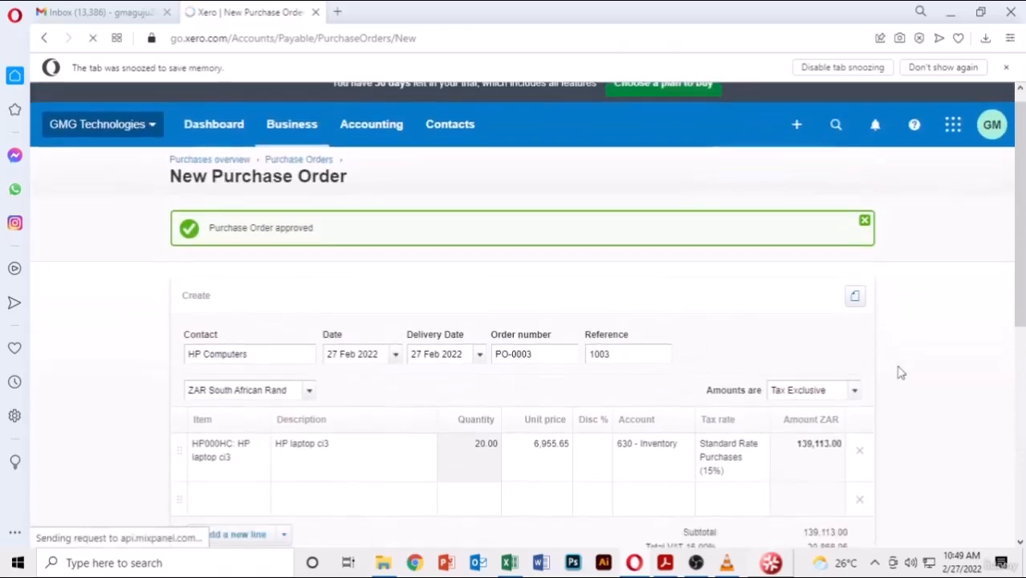
- Set Apple Computers as contact with delivery date 27 Feb 2022 and reference 1004
scroll(901, 373, down, 1)
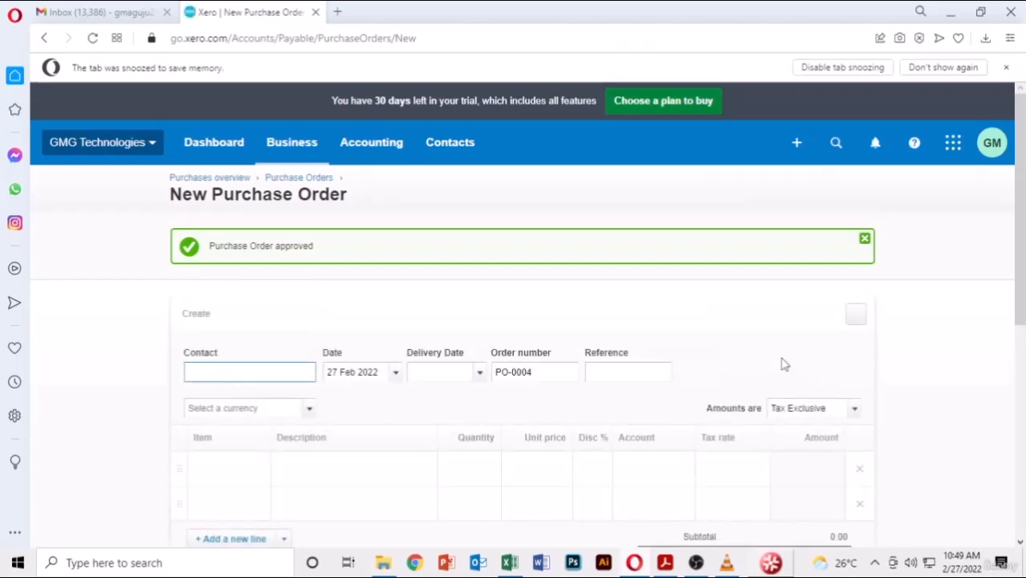
scroll(784, 363, down, 2)
click(667, 563)
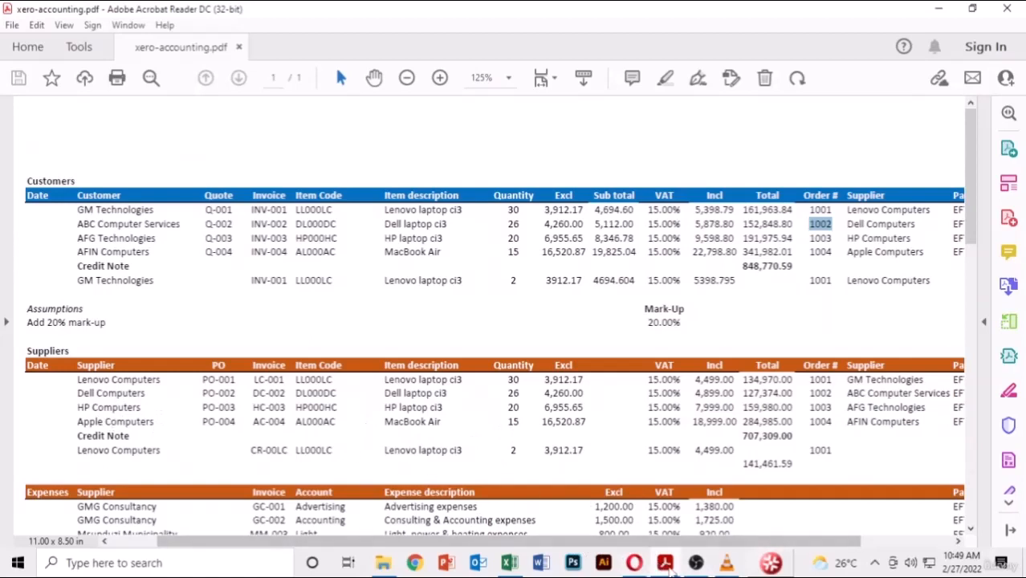
click(635, 563)
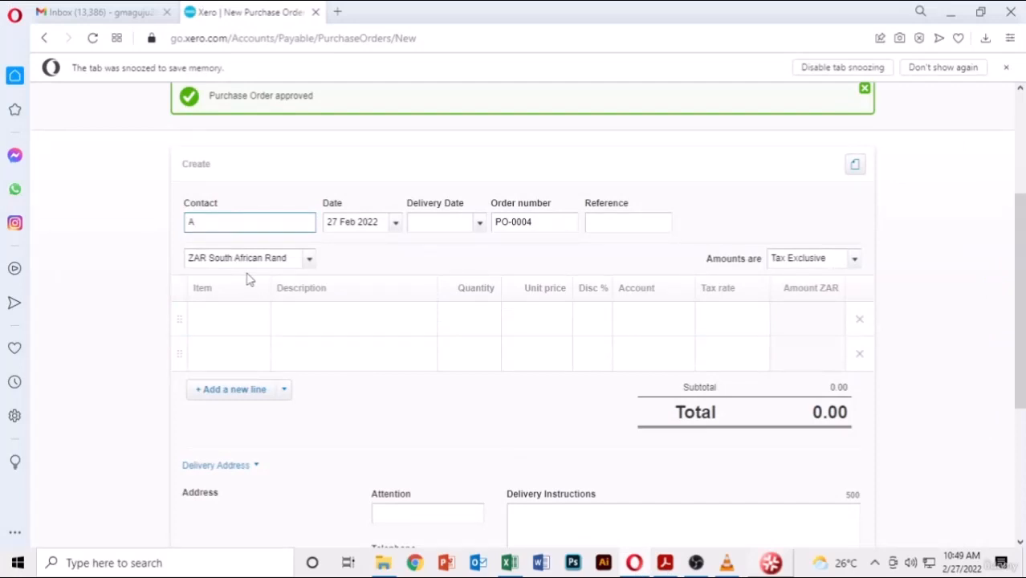
text(A)
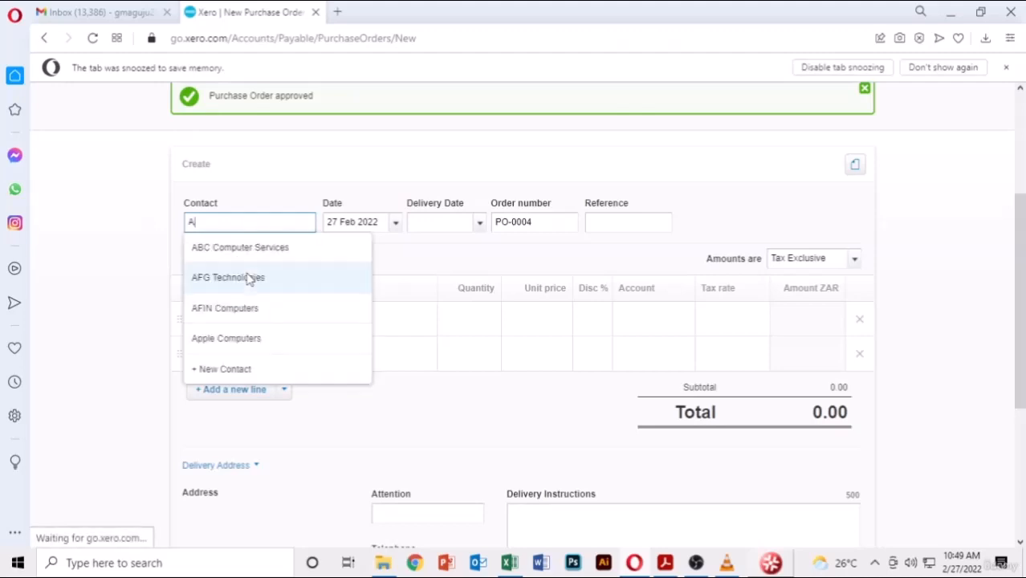
key(BackSpace)
click(263, 351)
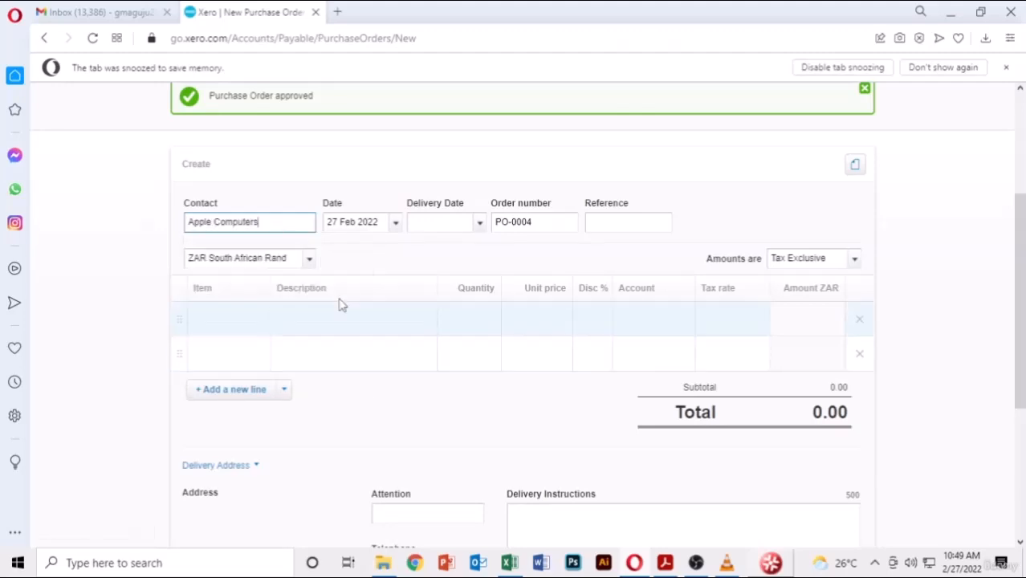
click(479, 223)
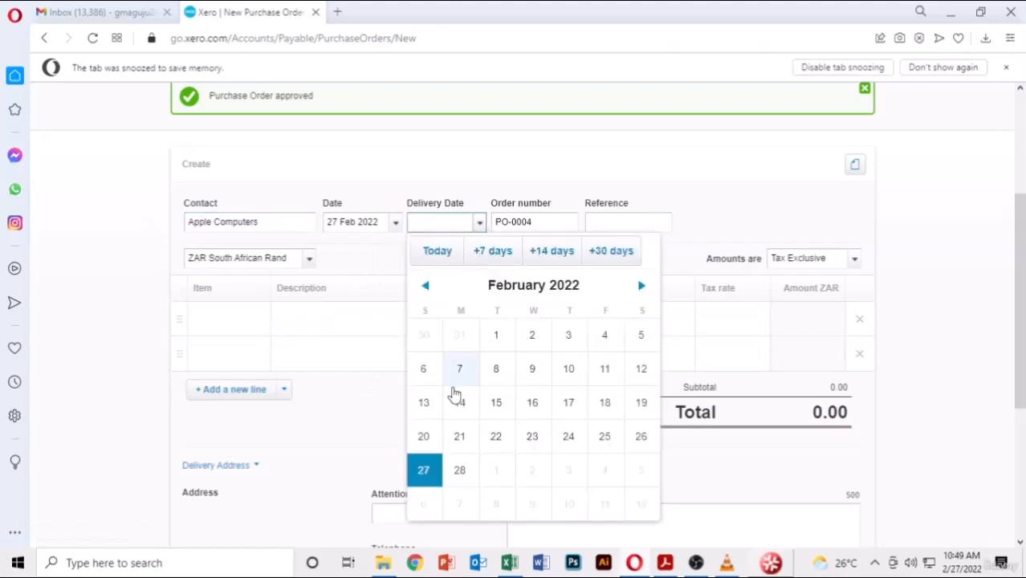
click(424, 470)
click(646, 222)
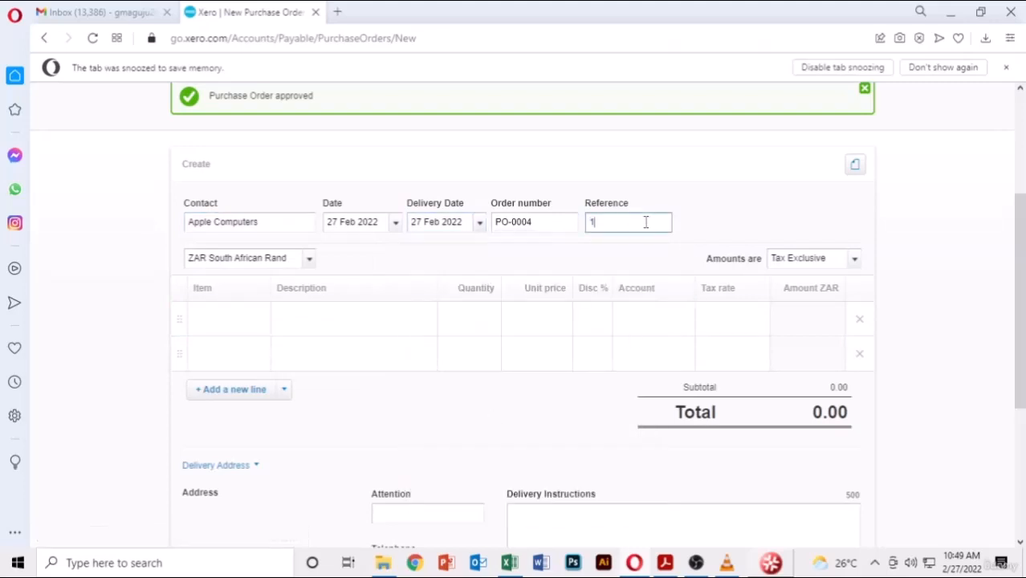
- Add 15 MacBook Laptop (AL000AC) at 16,520.87 and approve PO-0004 for 284,985.01
click(231, 329)
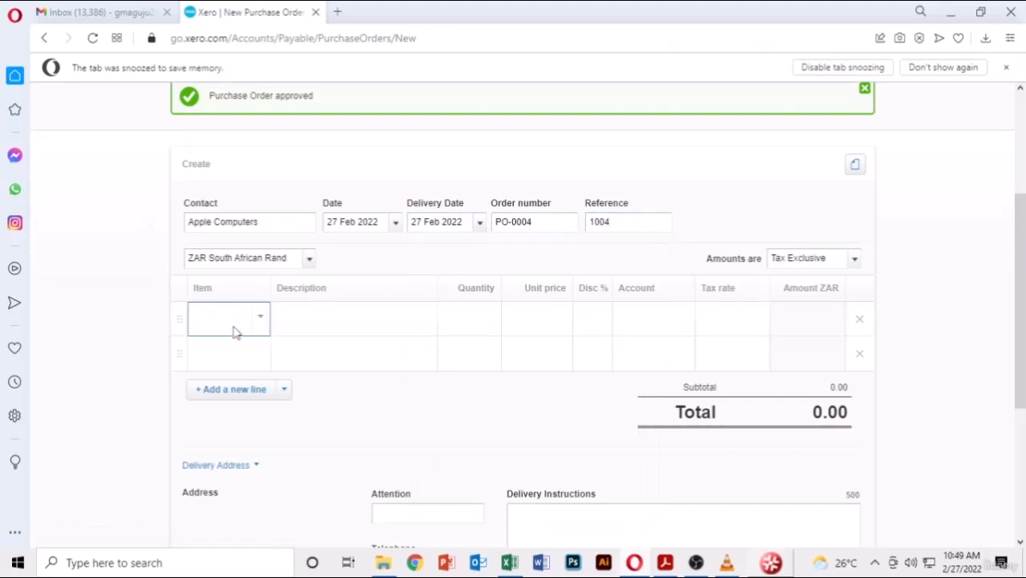
click(259, 322)
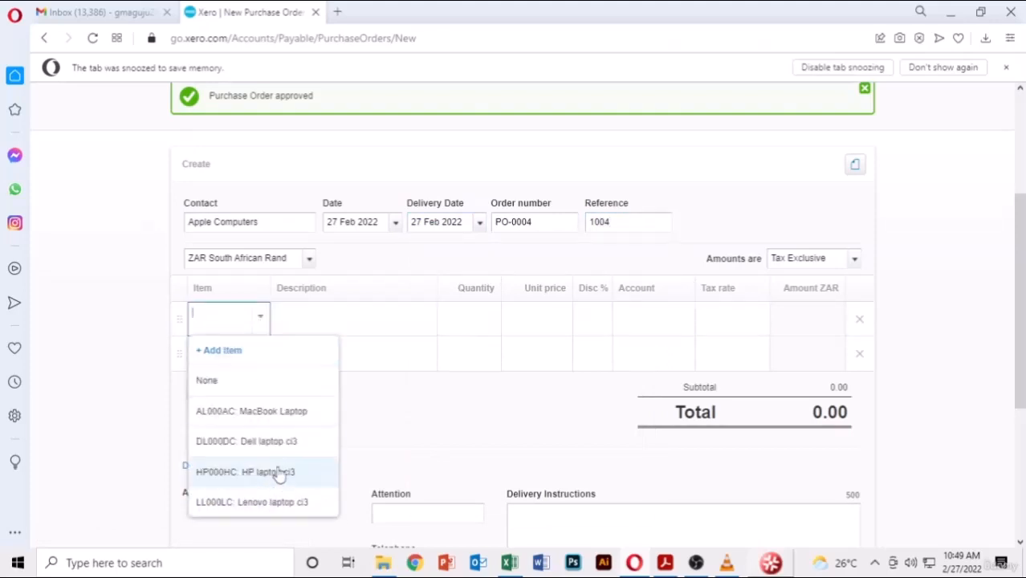
click(273, 416)
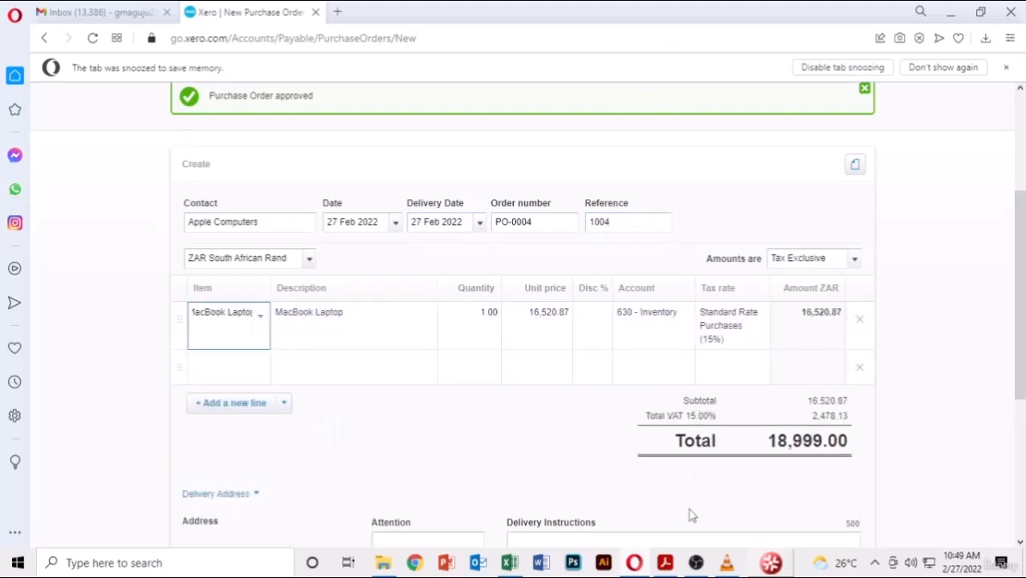
click(665, 563)
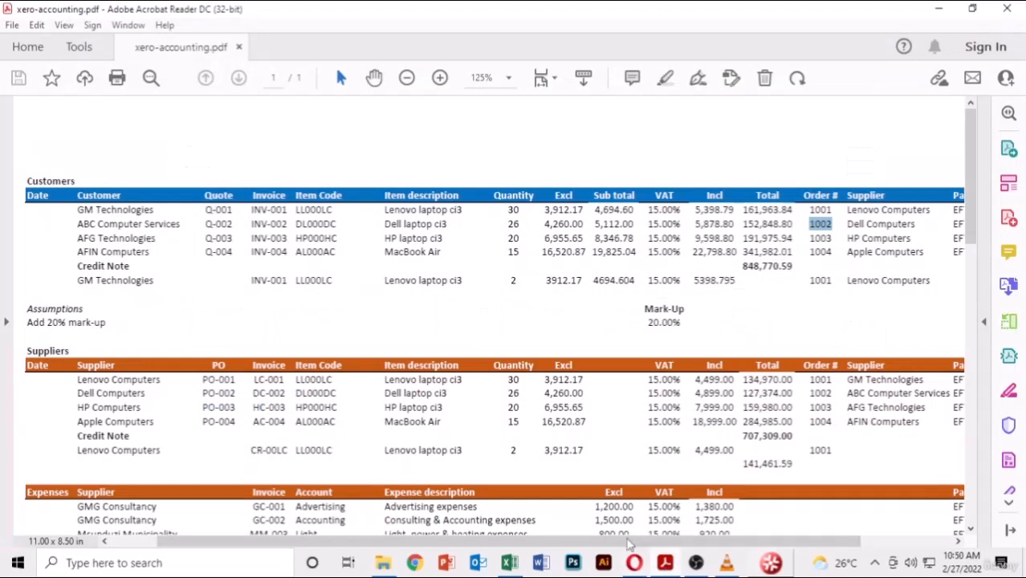
click(665, 563)
click(487, 312)
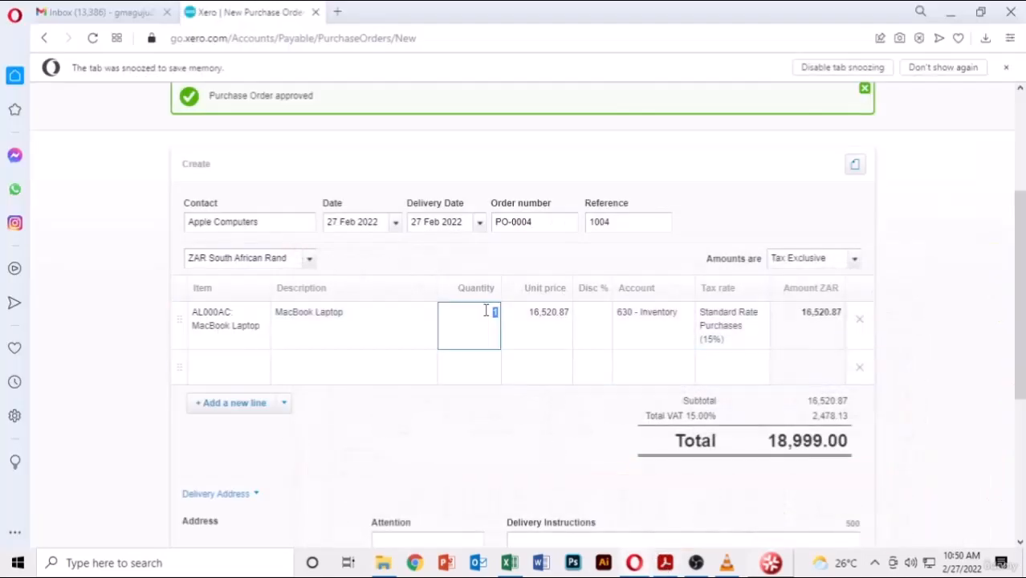
key(Return)
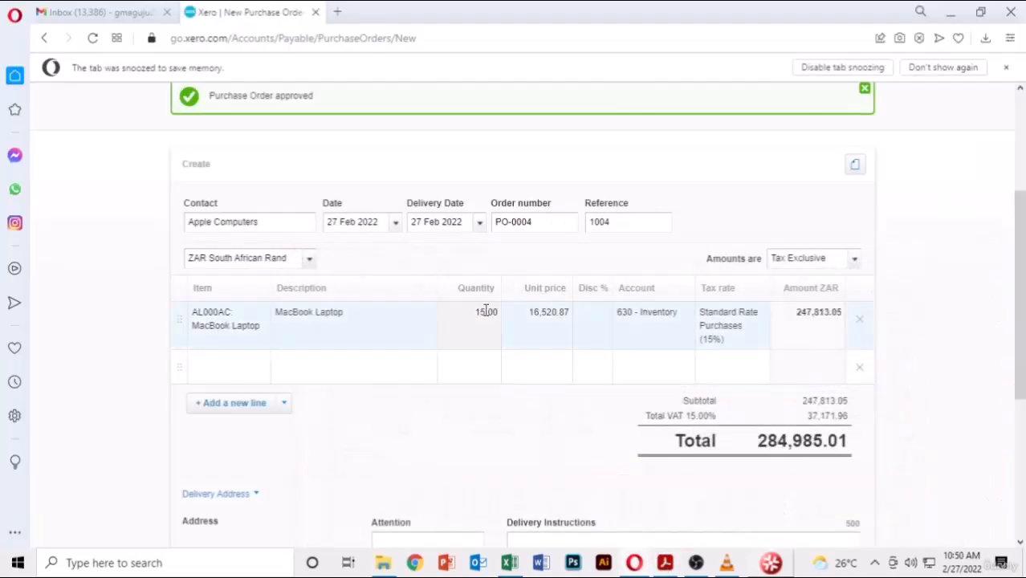
scroll(906, 436, down, 4)
click(741, 355)
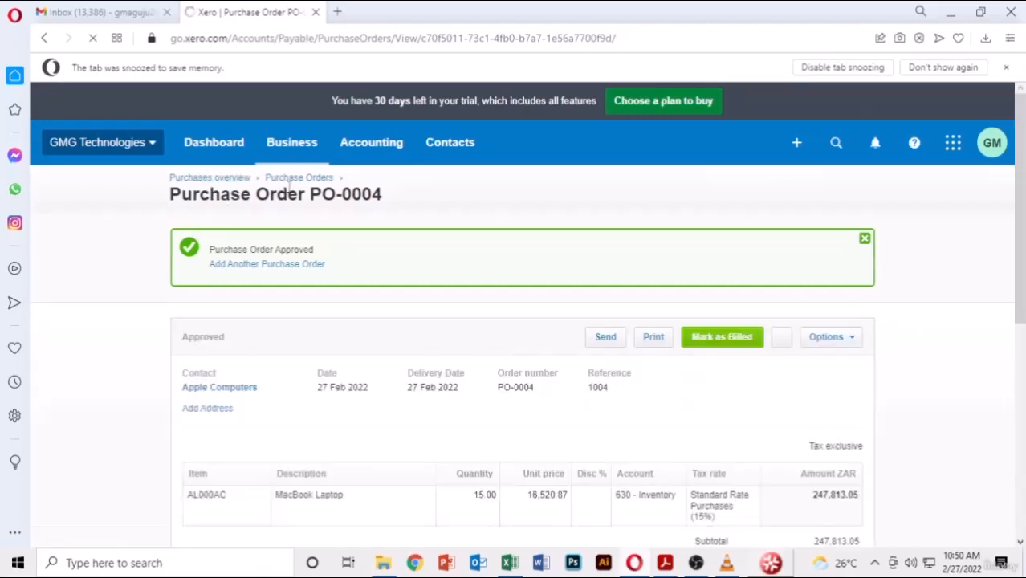
- Review approved PO-0004, then return to the purchase orders list
scroll(466, 362, down, 10)
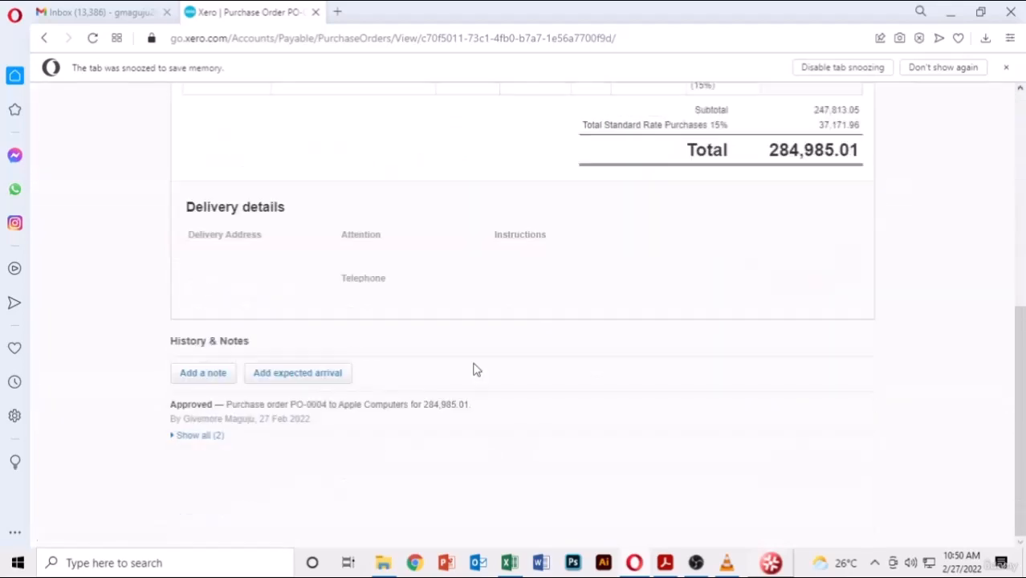
scroll(447, 353, up, 10)
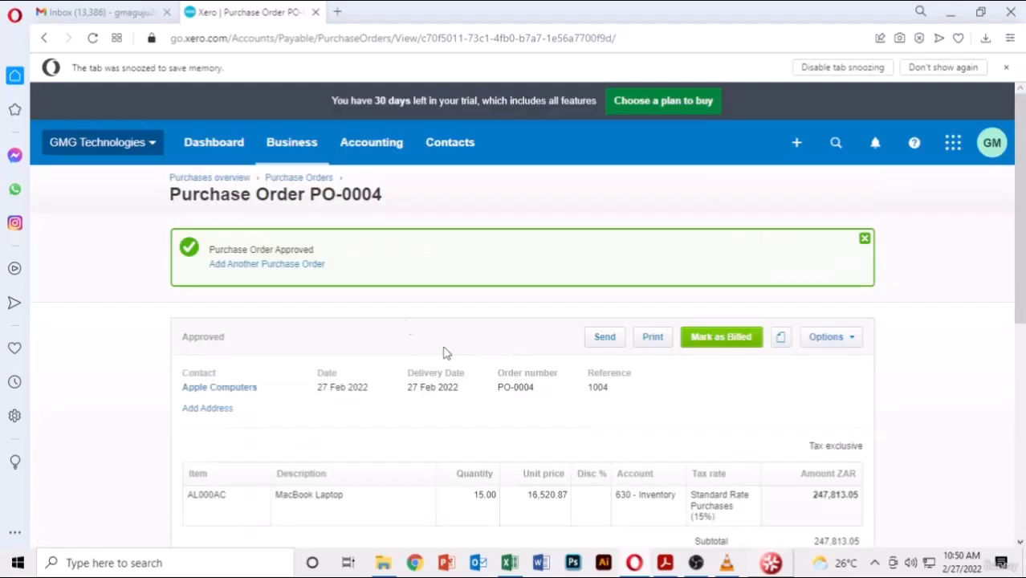
click(302, 178)
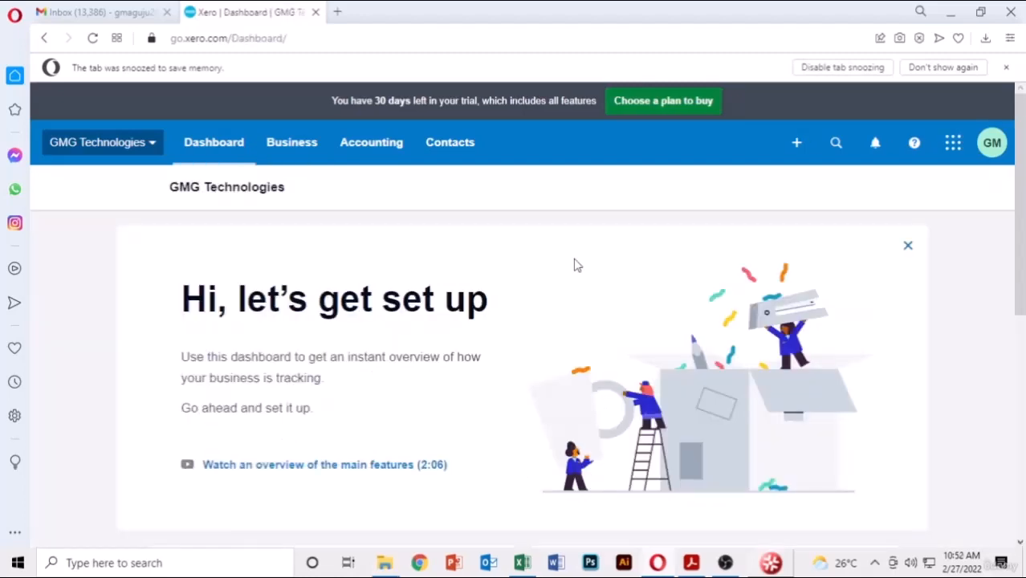
- Go to Bills to pay, dismiss the email tip, and start a new bill
click(293, 161)
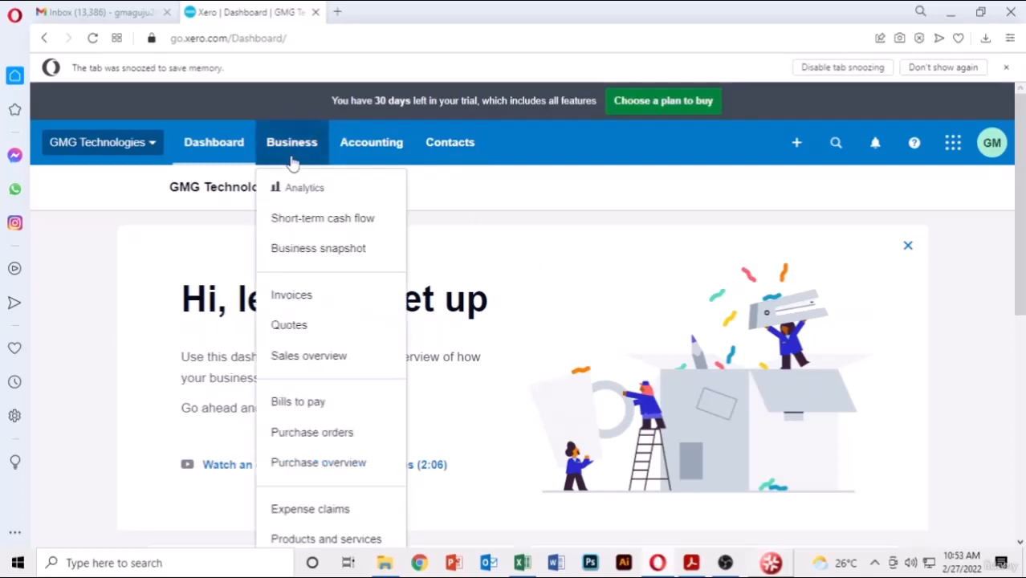
click(303, 410)
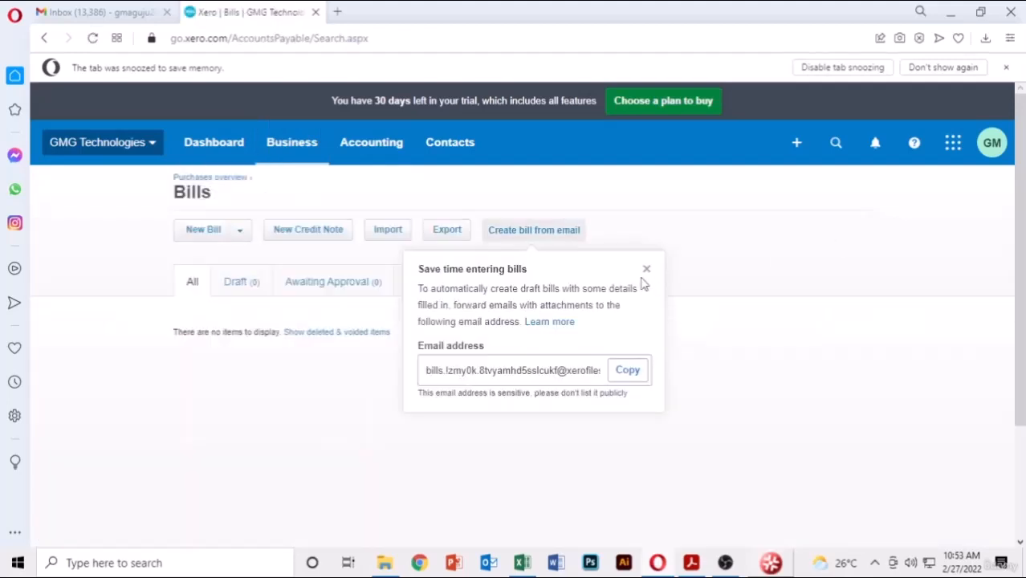
click(646, 270)
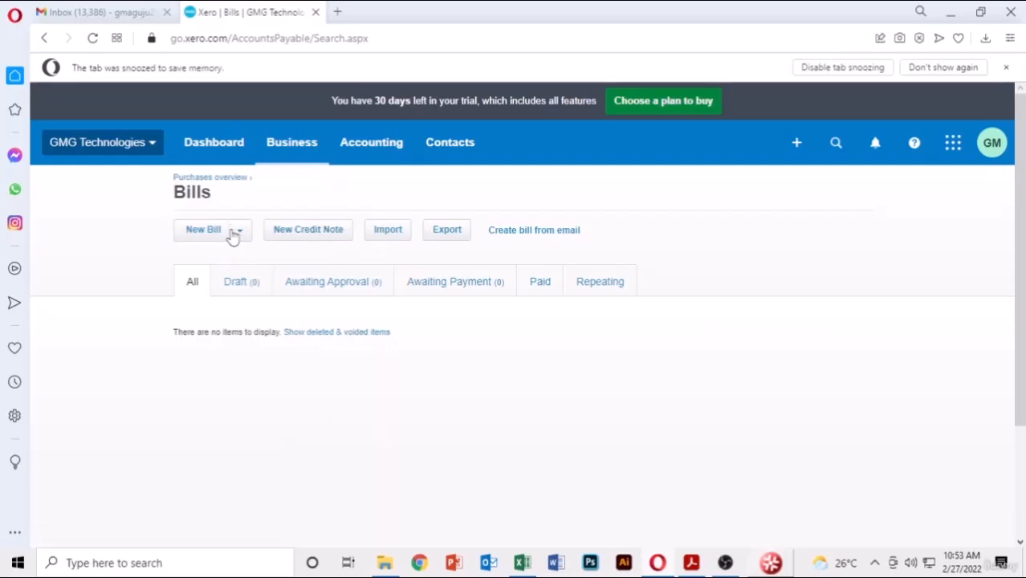
click(205, 230)
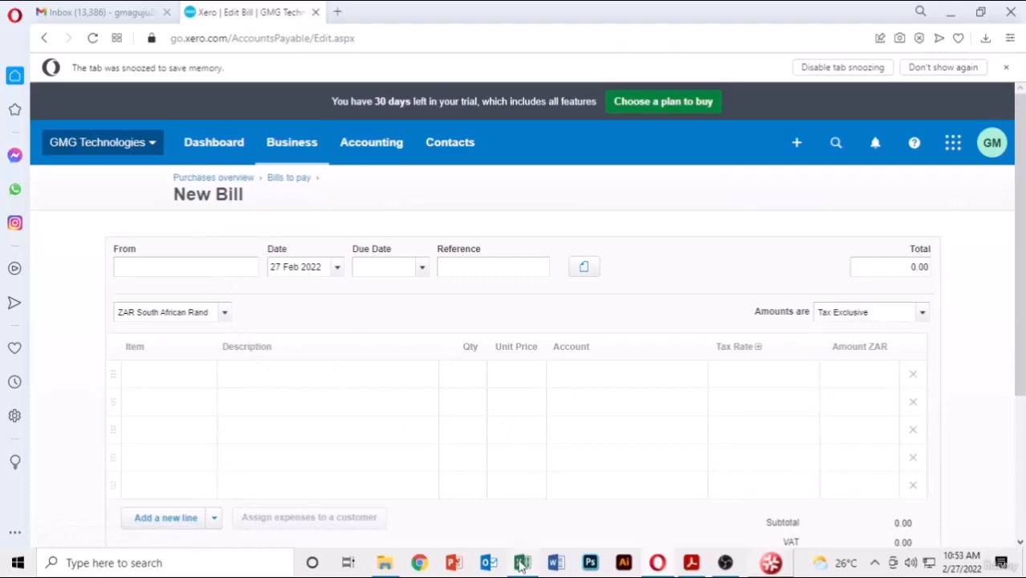
- Check LC-001 in the PDF, then set supplier Lenovo Computers, due 27 Feb 2022, reference LC-001
click(682, 569)
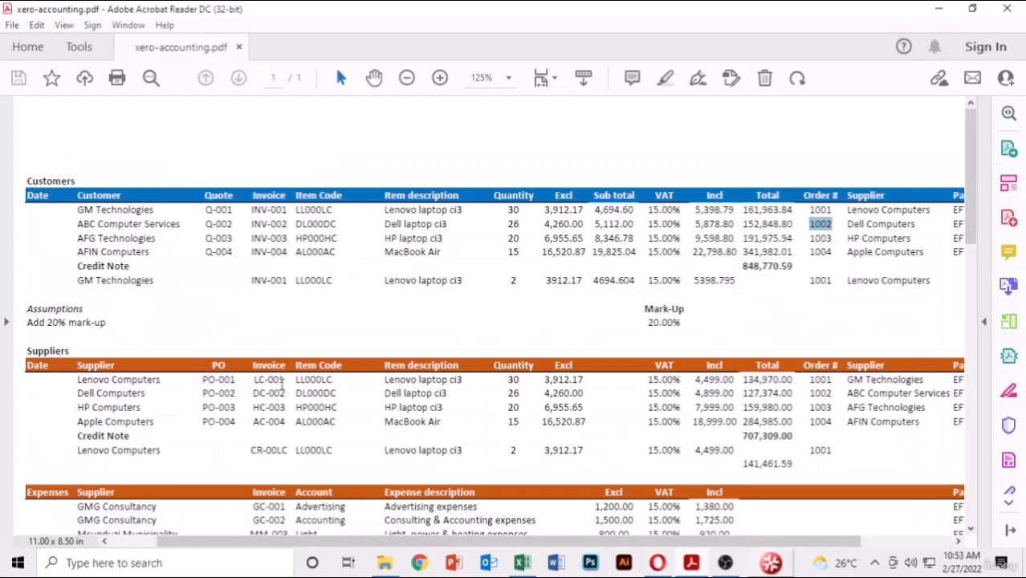
drag(288, 391, 254, 381)
click(275, 380)
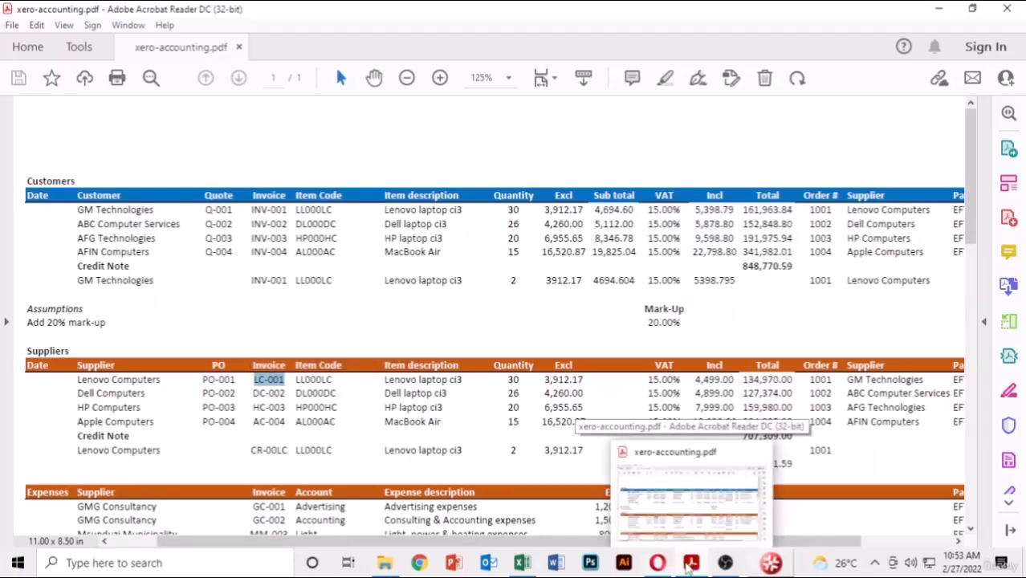
click(658, 563)
text(le)
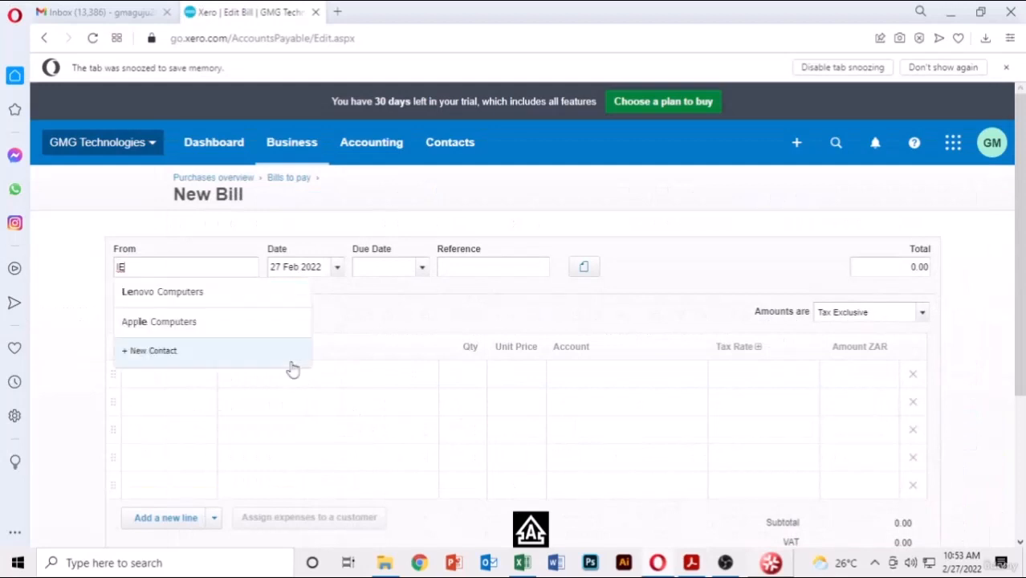
click(207, 294)
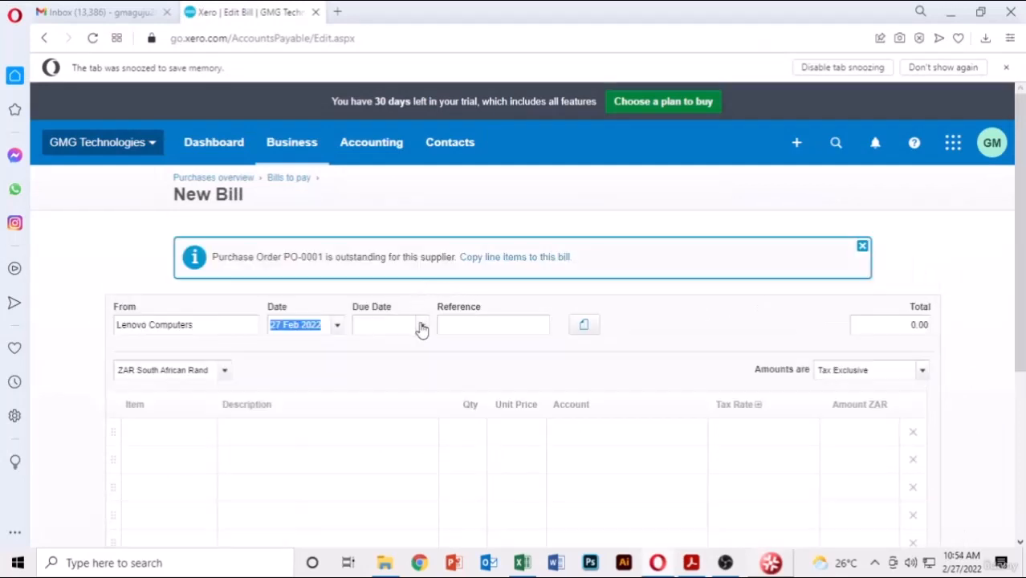
click(421, 327)
click(372, 459)
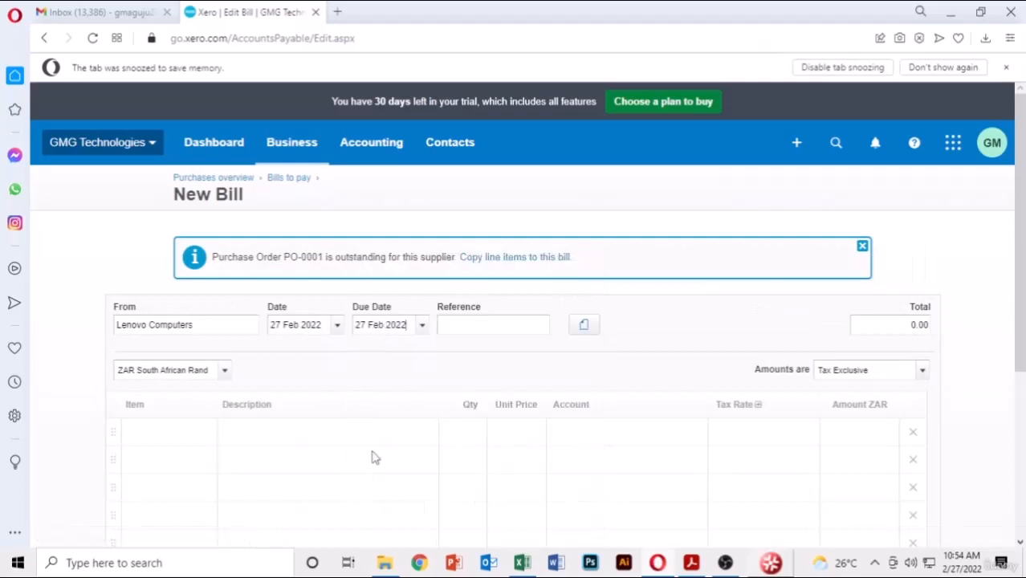
text(LC-001)
scroll(995, 330, down, 3)
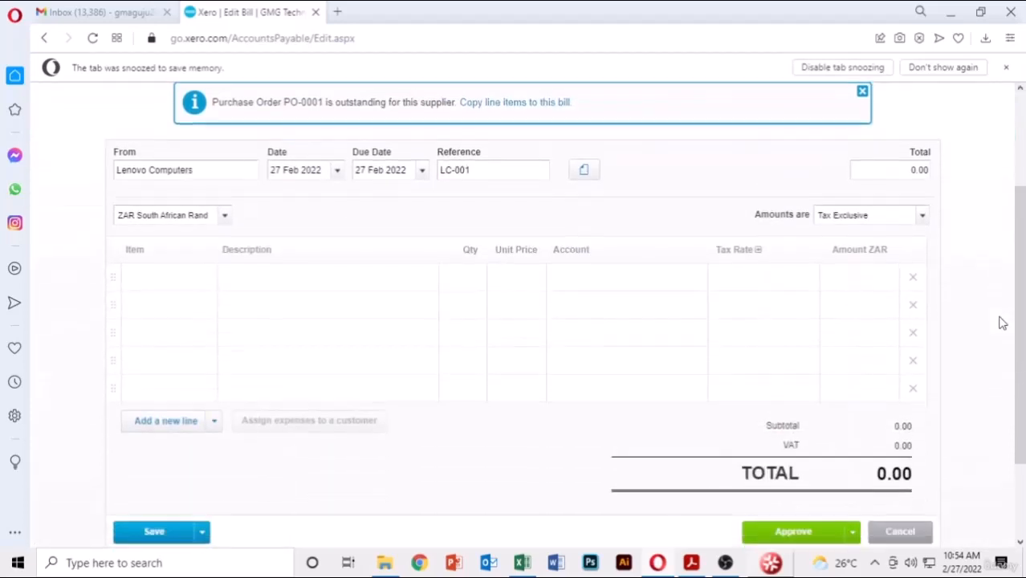
scroll(475, 147, up, 3)
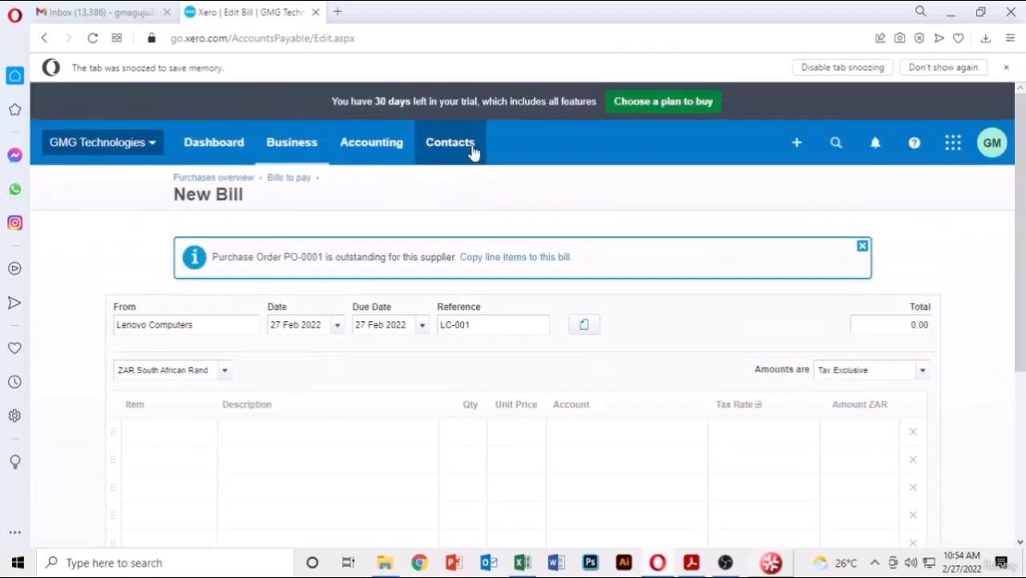
- Copy the PO-0001 laptop lines into the bill and approve it at 134,969.87
click(526, 259)
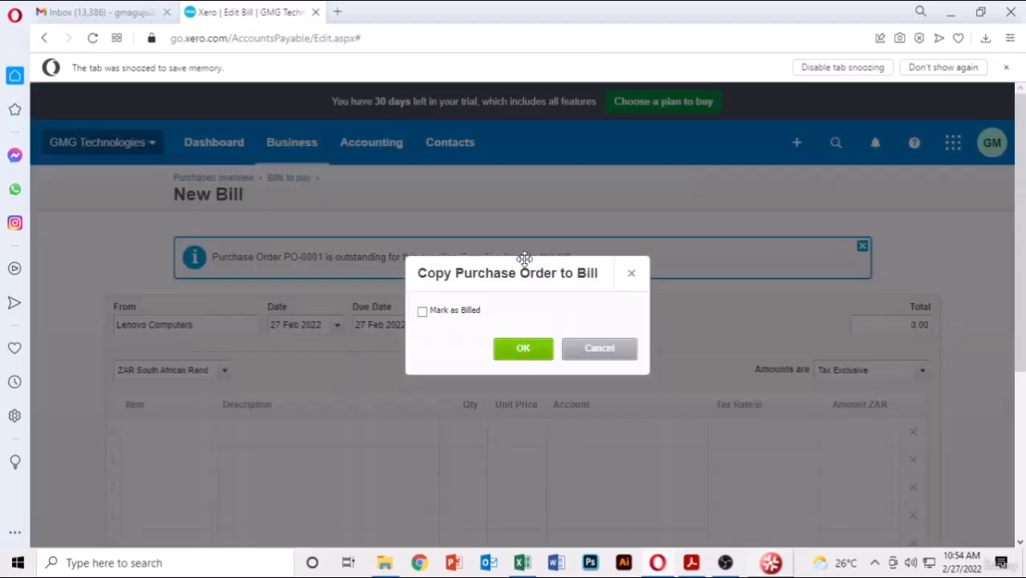
click(522, 350)
scroll(976, 317, down, 4)
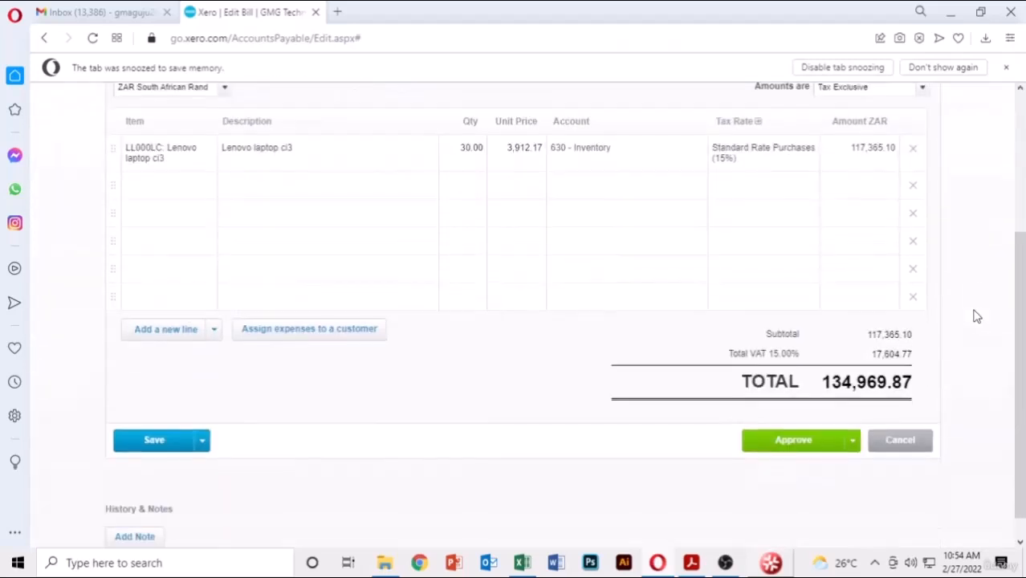
scroll(341, 274, up, 1)
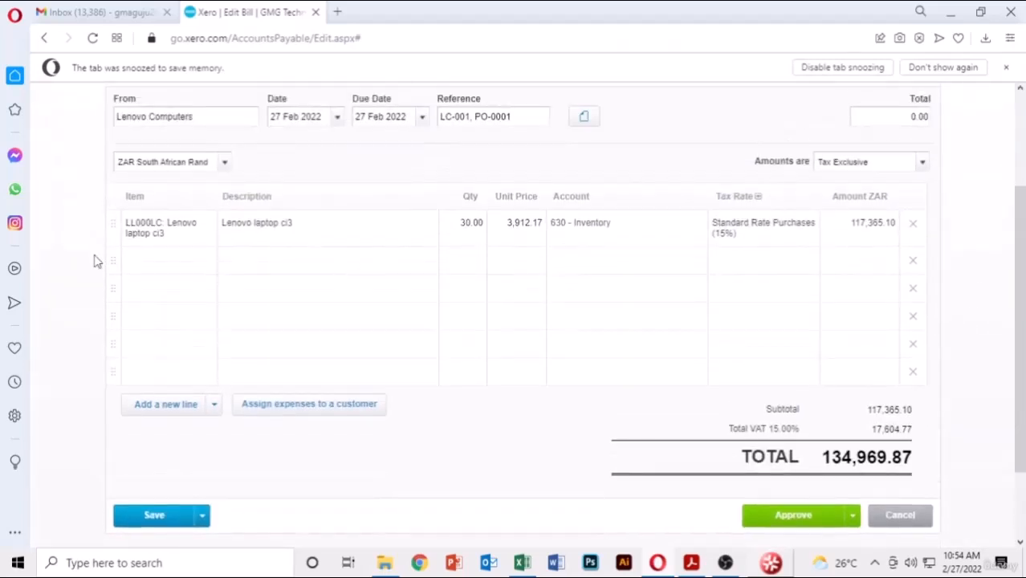
scroll(357, 175, up, 2)
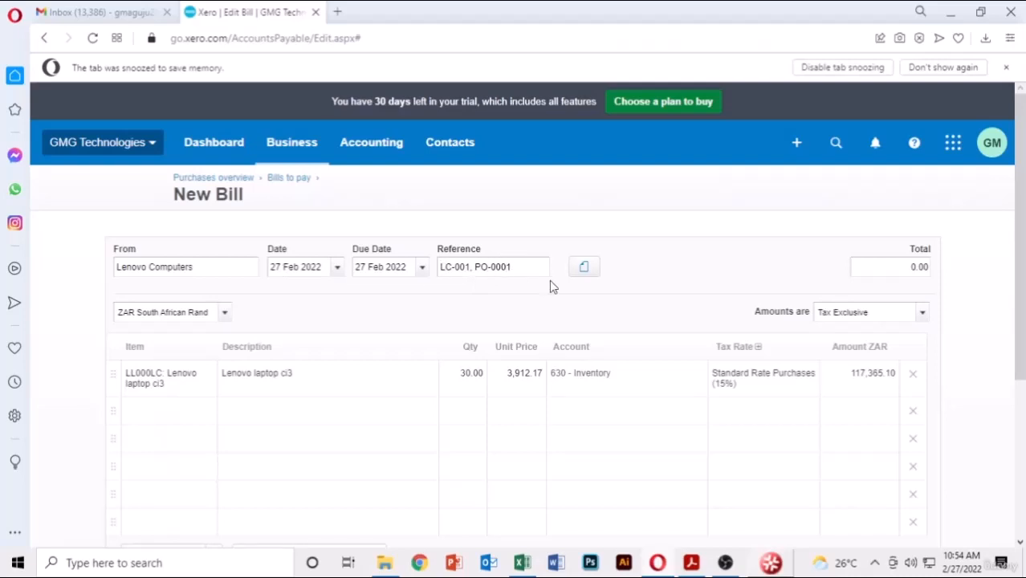
scroll(675, 270, down, 3)
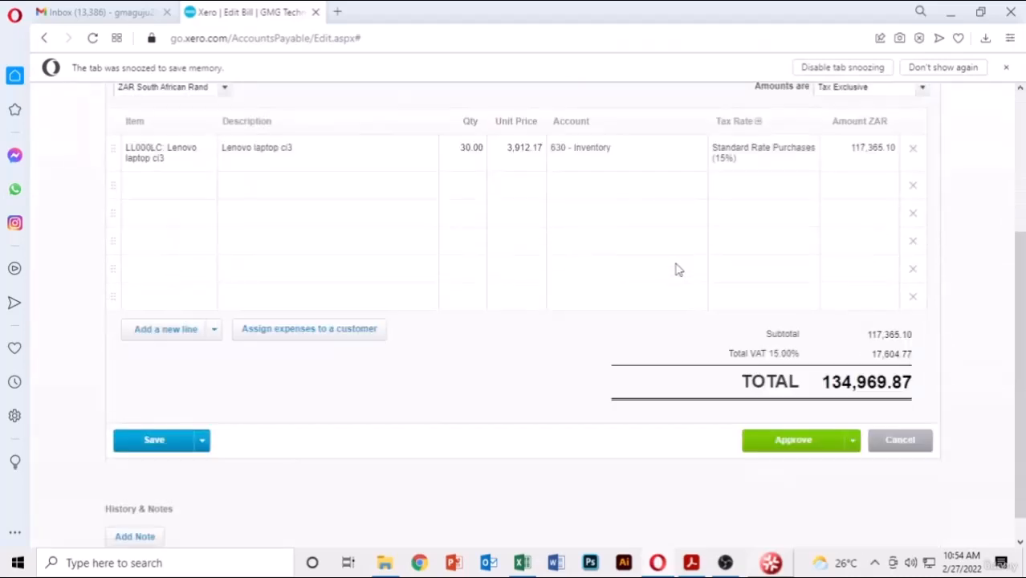
click(805, 447)
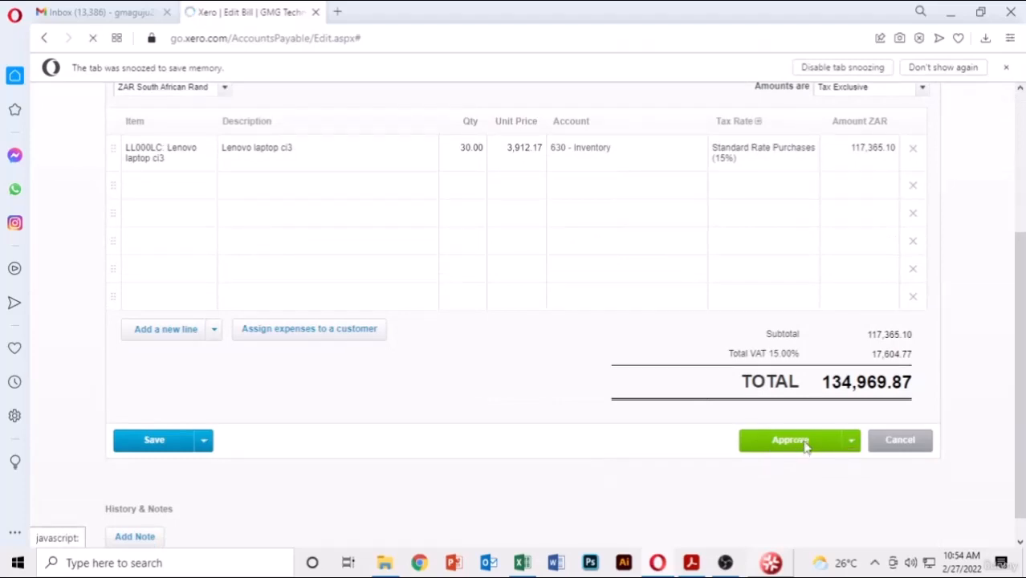
scroll(807, 447, down, 5)
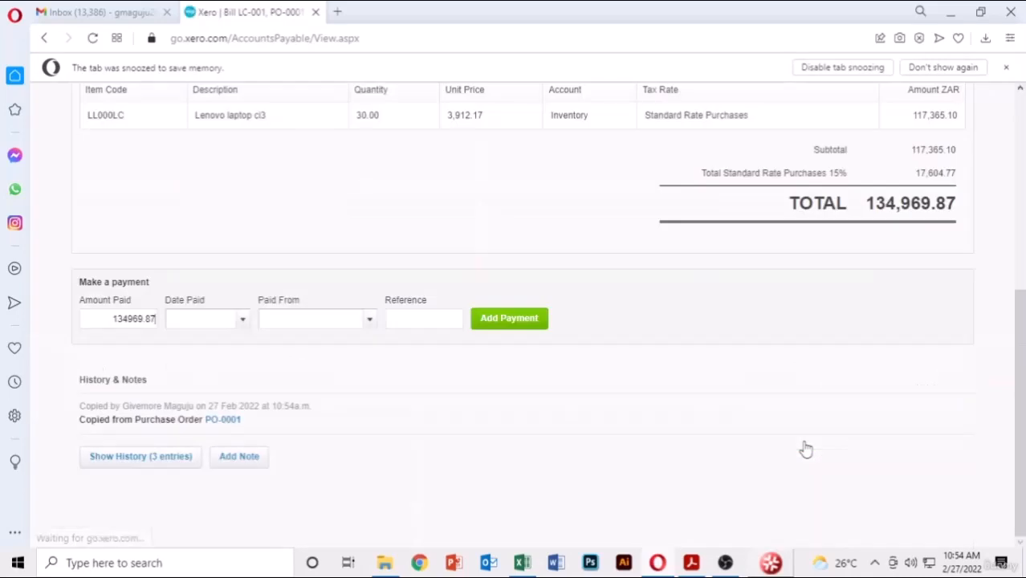
scroll(516, 247, up, 5)
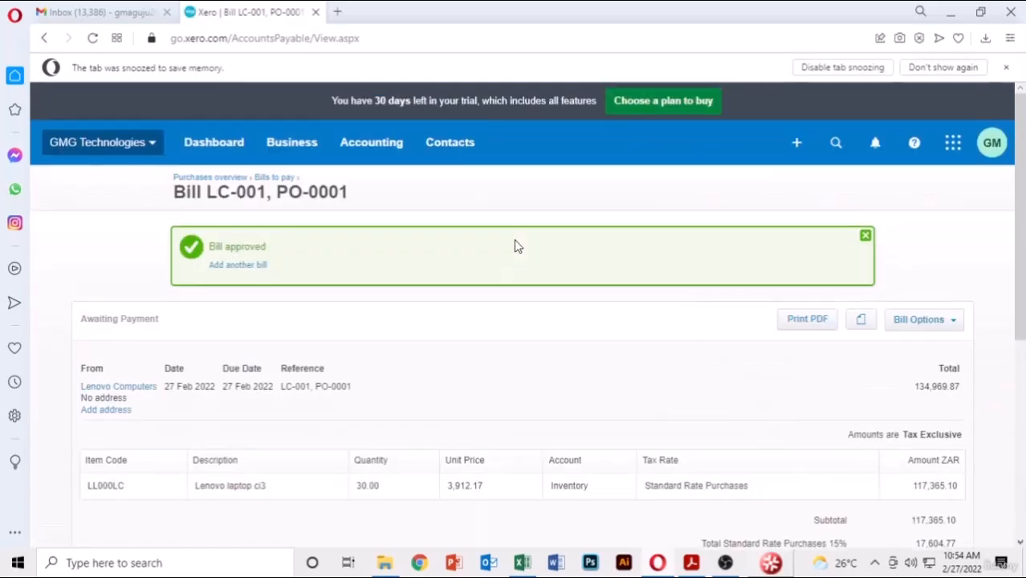
- Start another bill, check DC-002 in the PDF, and set supplier Dell Computers, due 27 Feb 2022
click(227, 275)
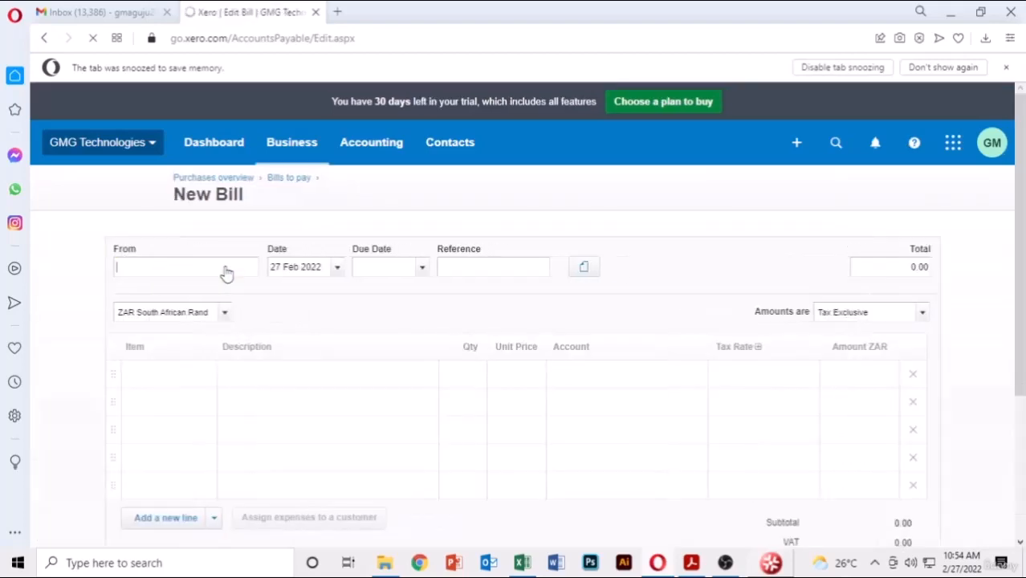
click(694, 561)
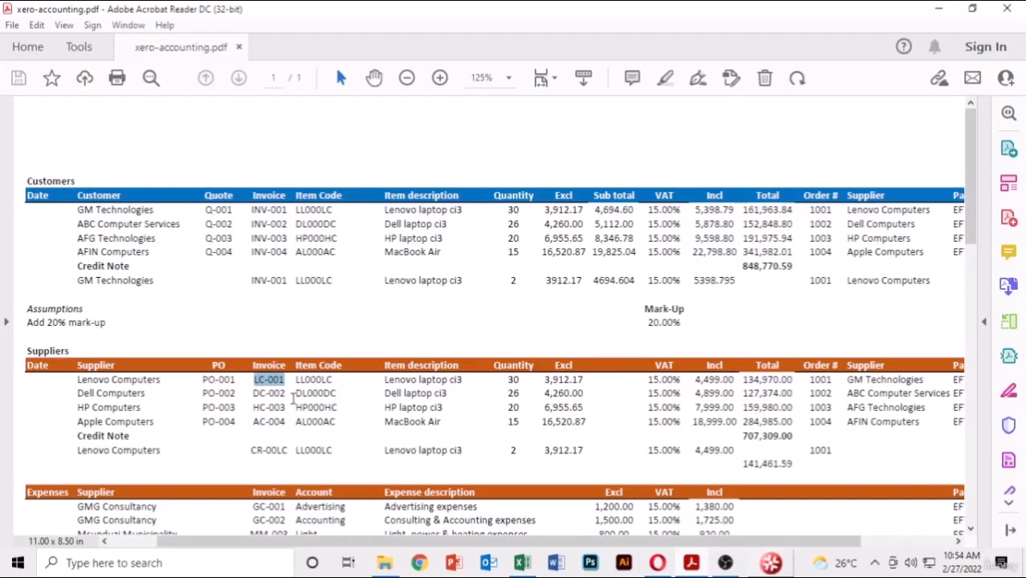
drag(285, 393, 253, 396)
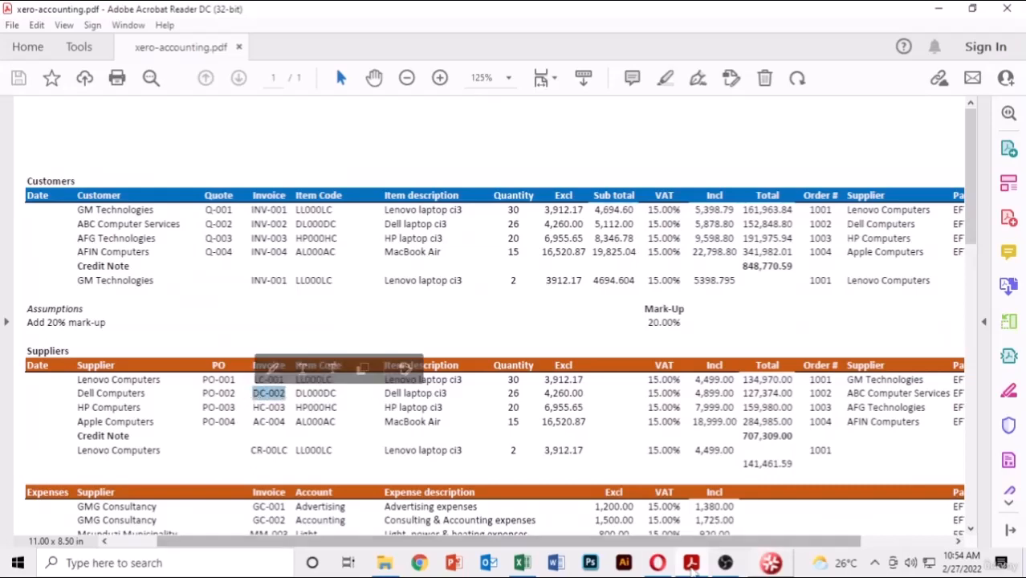
click(668, 558)
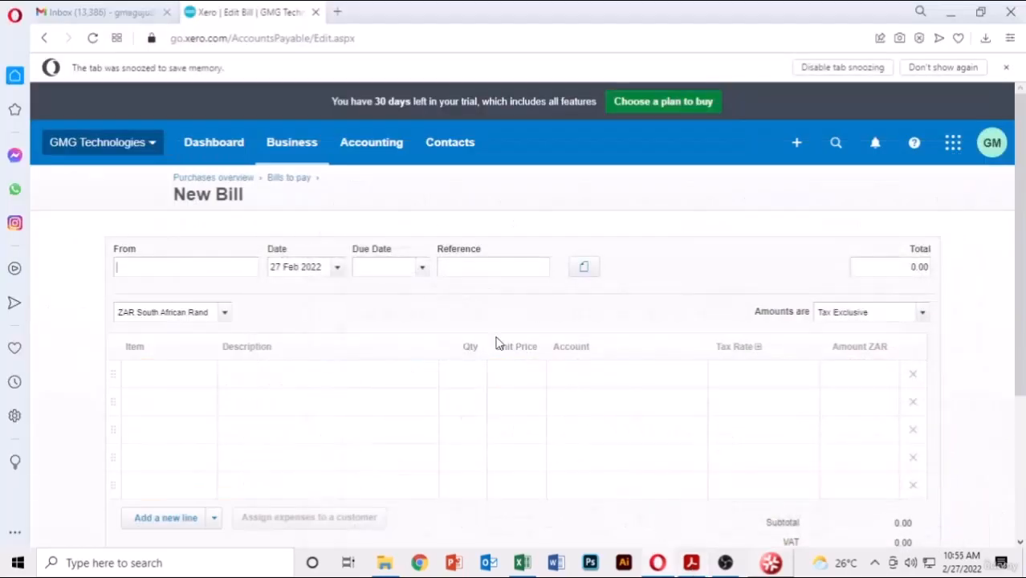
click(231, 267)
text(DE)
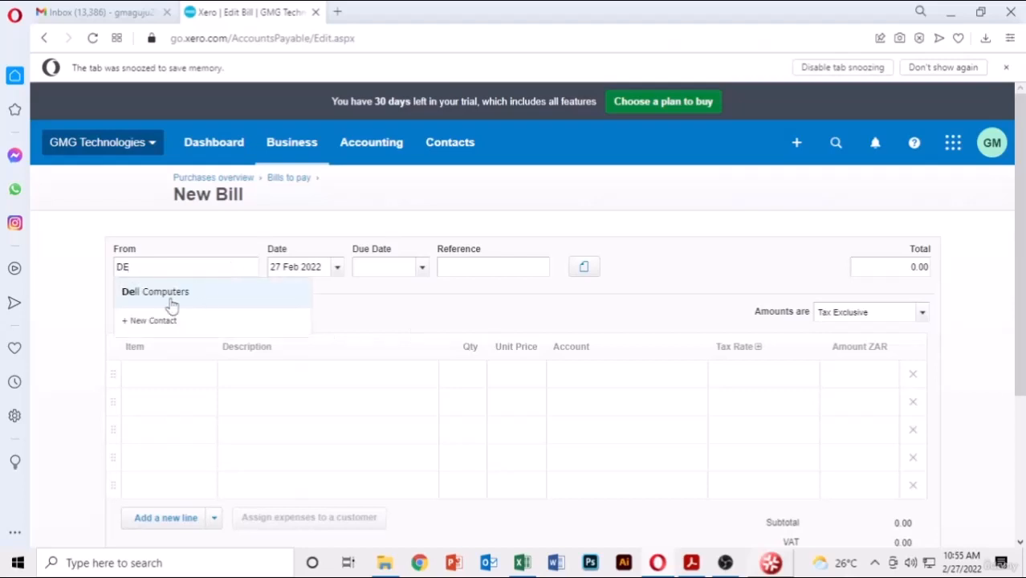
click(170, 301)
click(421, 325)
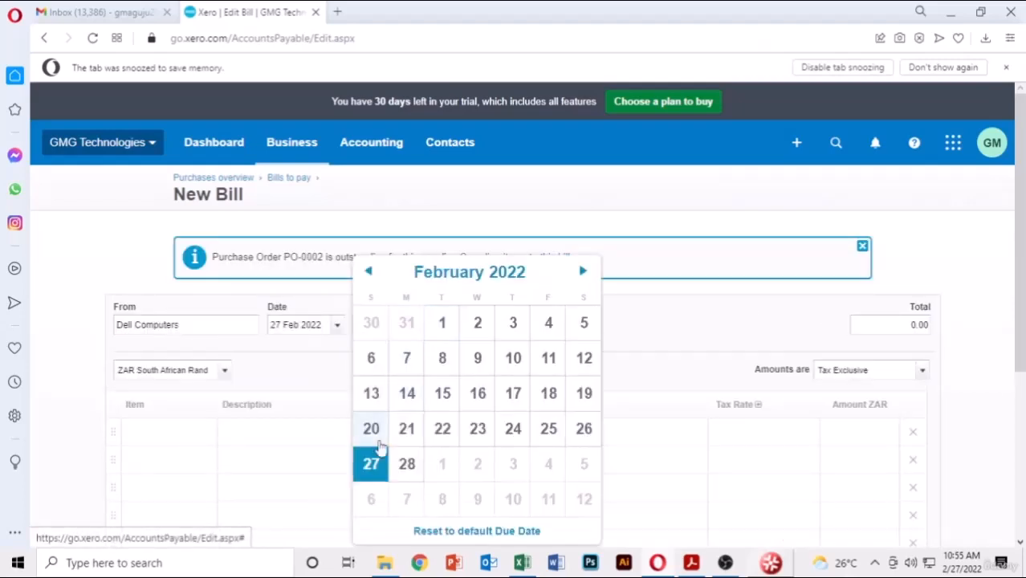
click(370, 463)
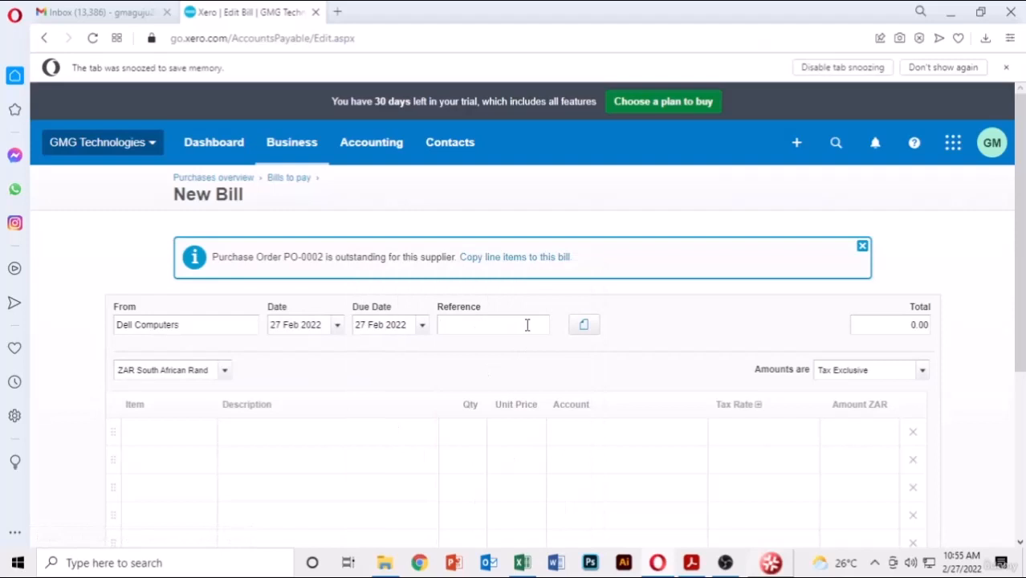
- Copy the PO-0002 lines, add reference DC-002, and use Approve & add another
click(524, 257)
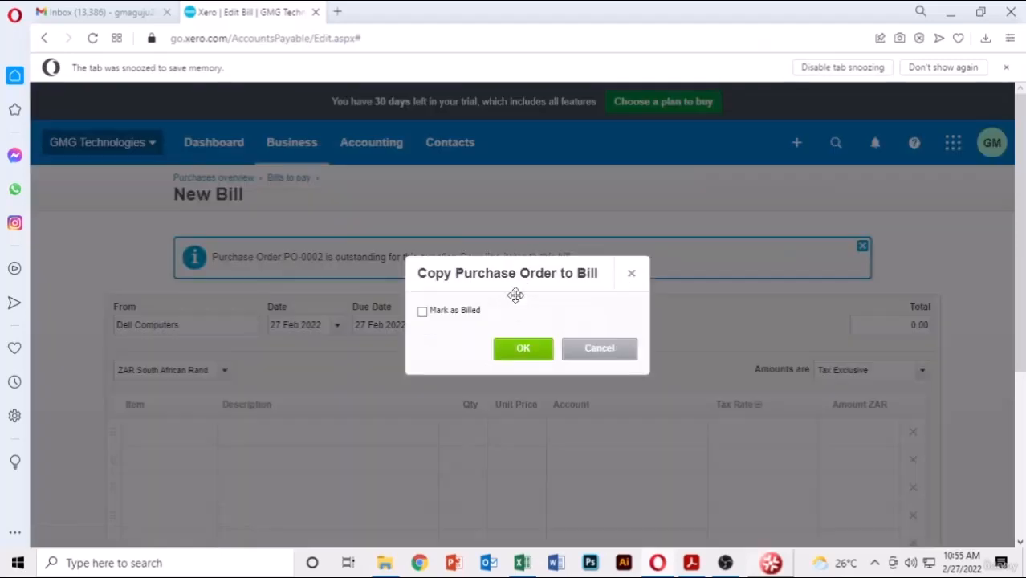
click(524, 349)
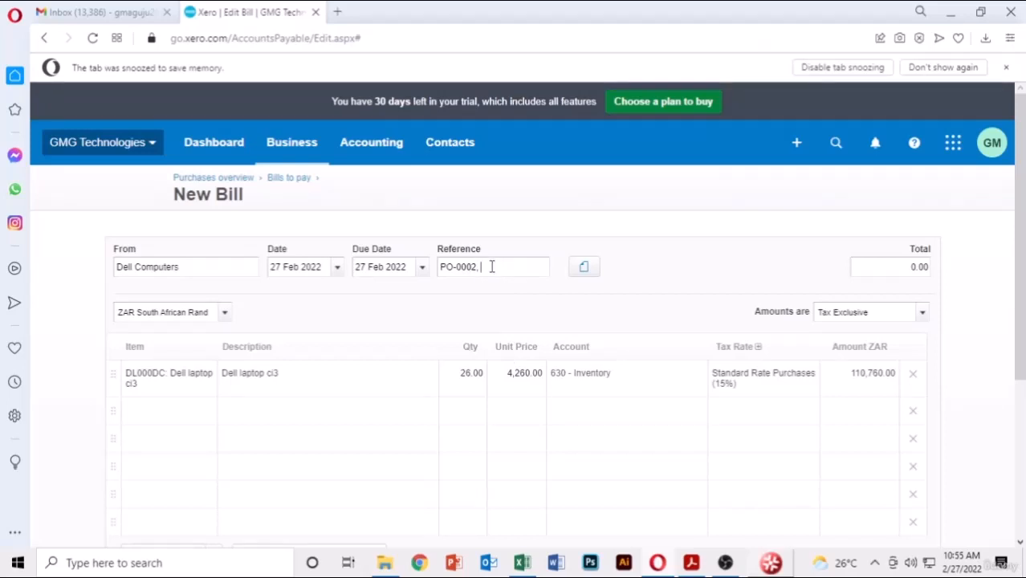
text(DC-002)
scroll(712, 249, down, 3)
scroll(711, 249, up, 2)
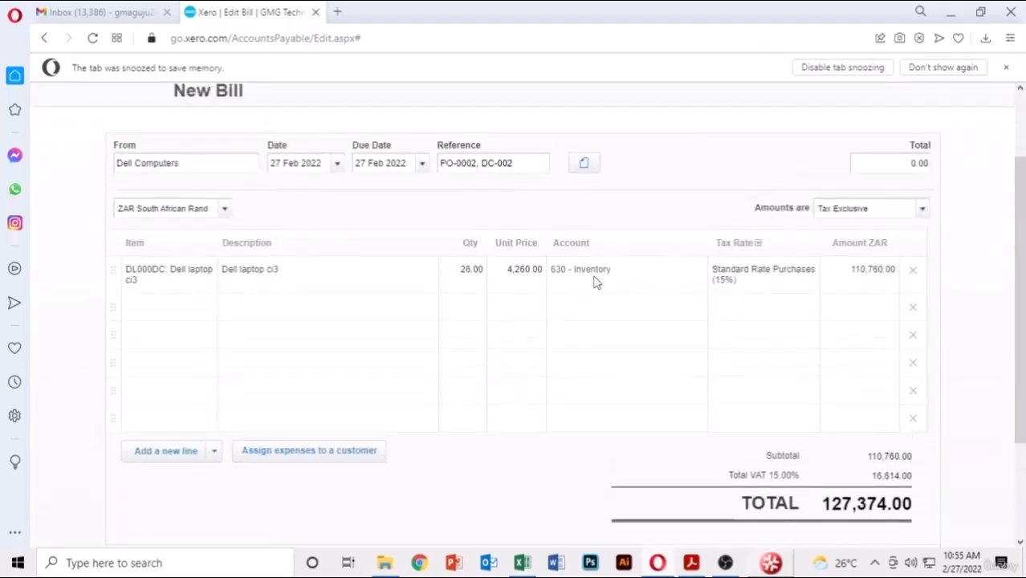
scroll(771, 482, down, 2)
click(855, 415)
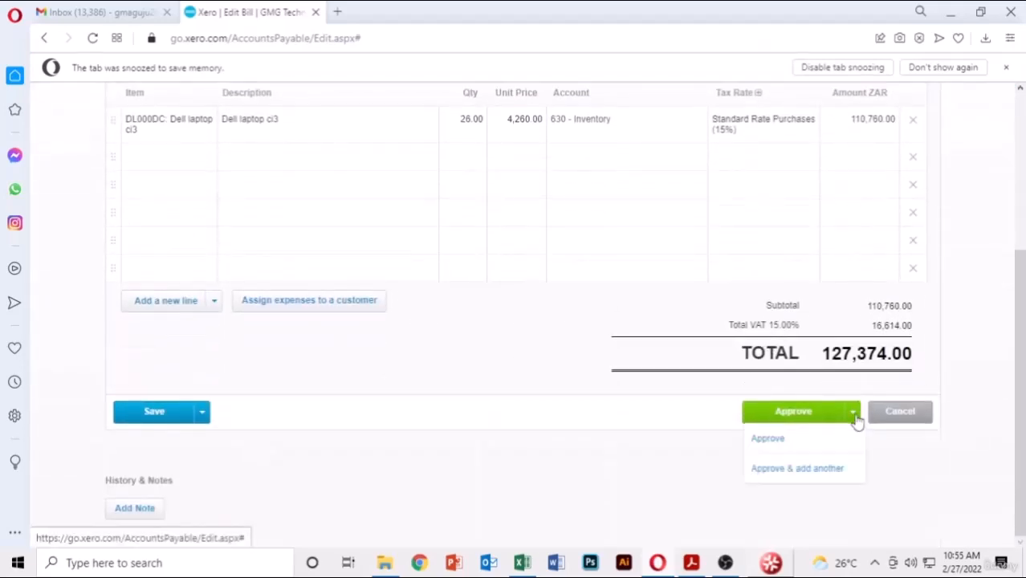
click(777, 470)
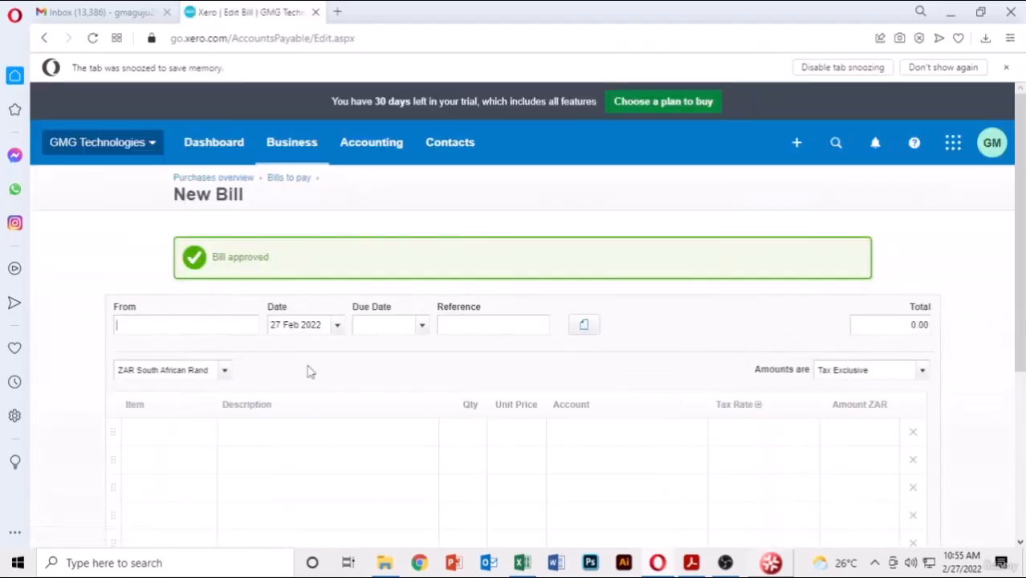
- Check HC-003 in the PDF, then set supplier HP Computers with due date 27 Feb 2022
click(692, 563)
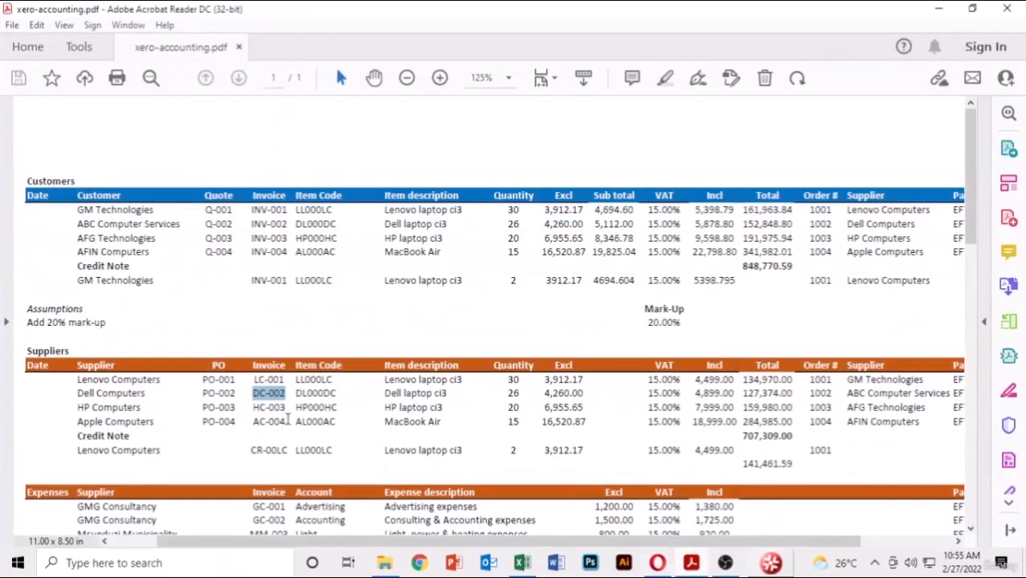
drag(288, 410, 251, 409)
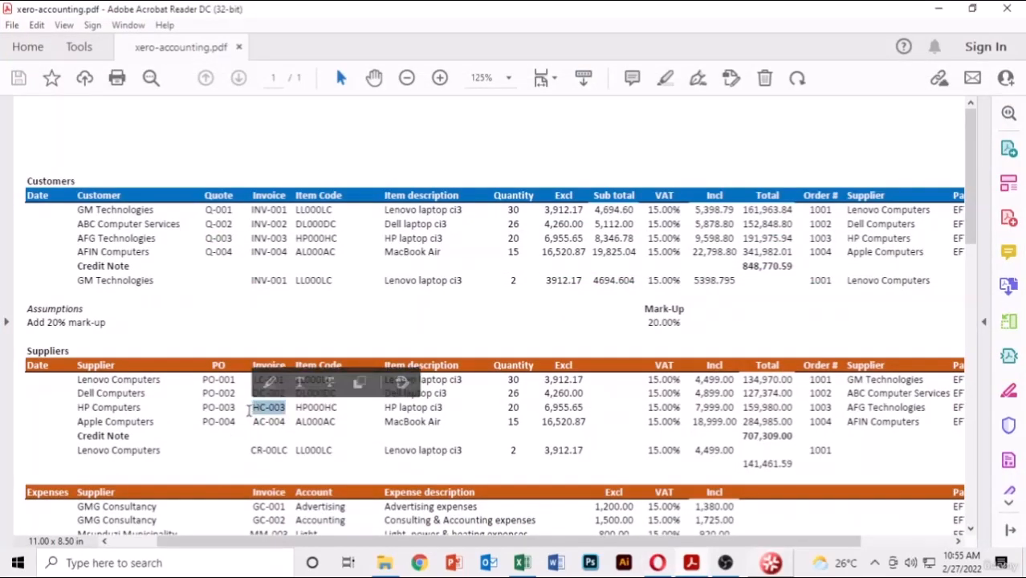
click(692, 563)
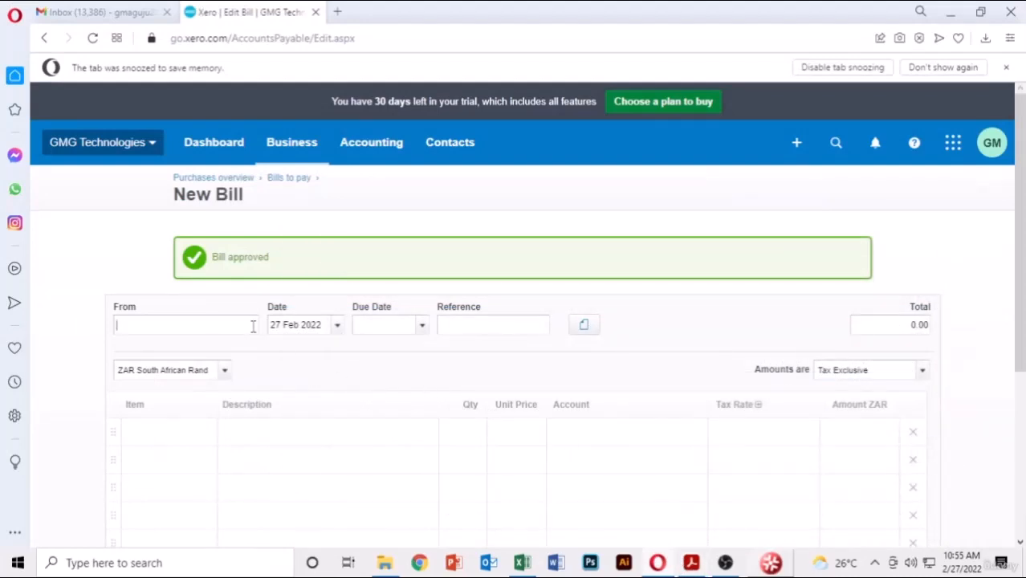
text(HP)
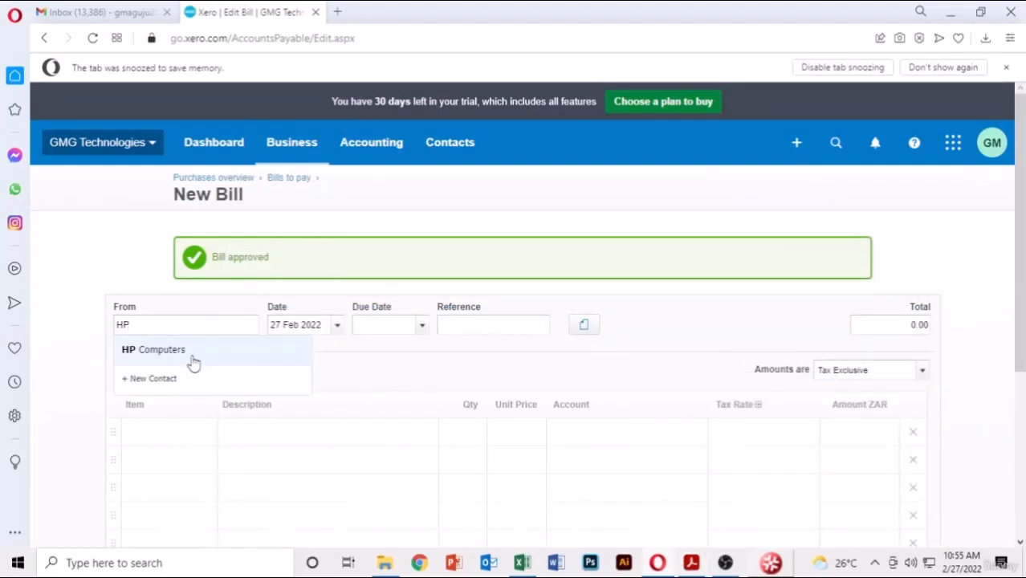
click(193, 363)
click(419, 384)
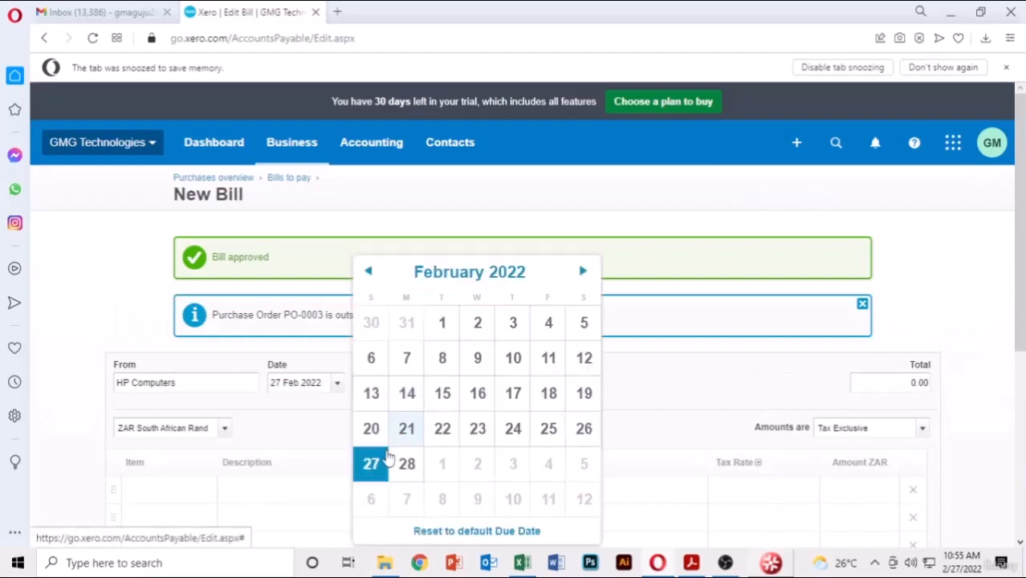
click(386, 460)
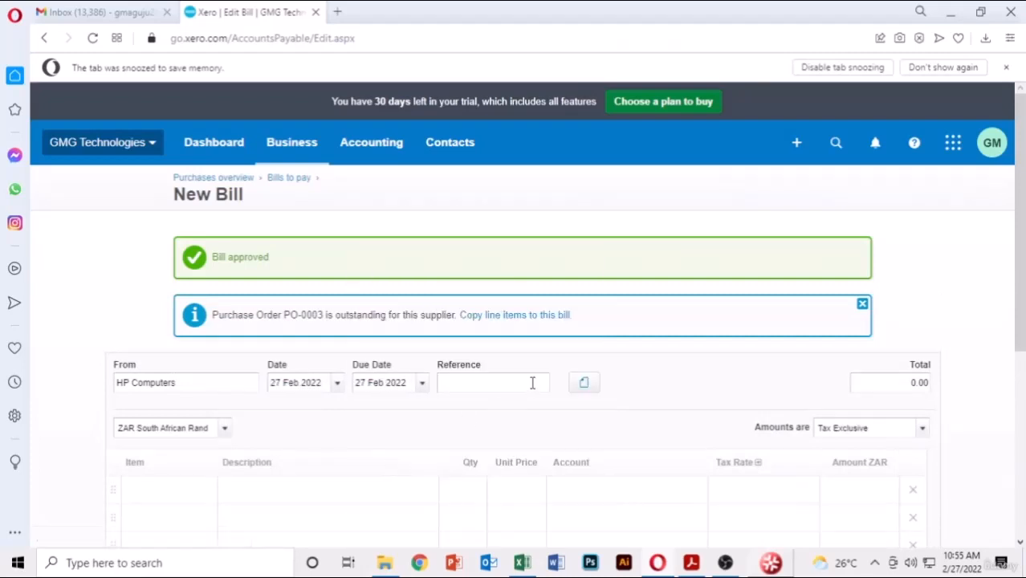
- Copy the PO-0003 lines, add reference HC-003, and use Approve & add another
click(527, 316)
click(525, 354)
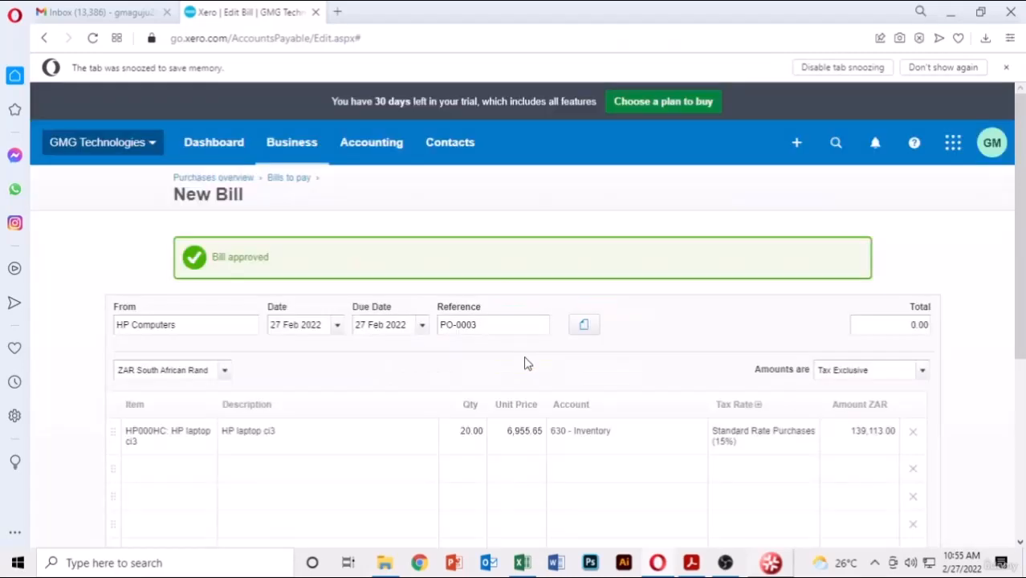
scroll(807, 340, down, 4)
scroll(538, 240, up, 2)
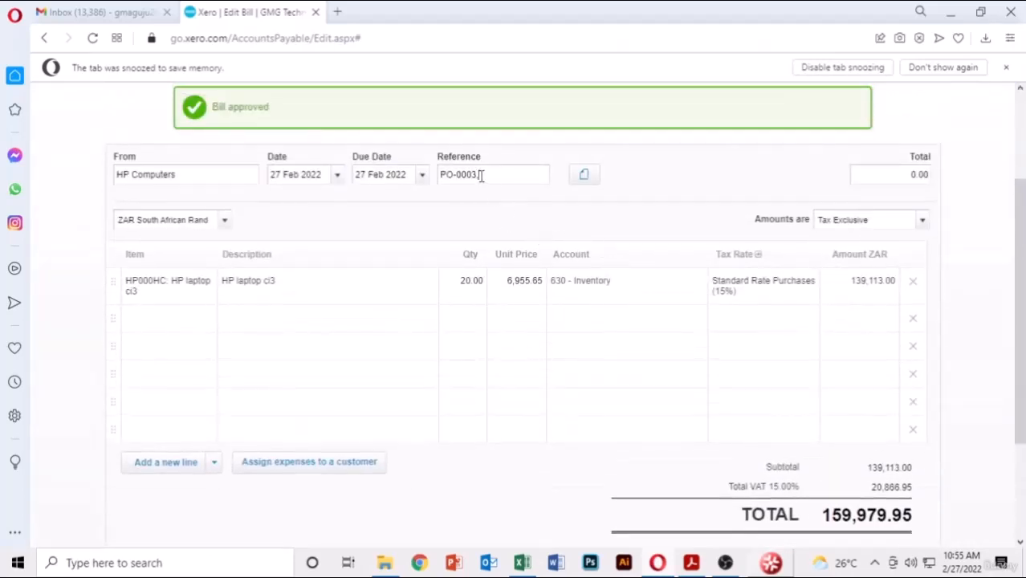
text(HC-003)
scroll(804, 361, down, 2)
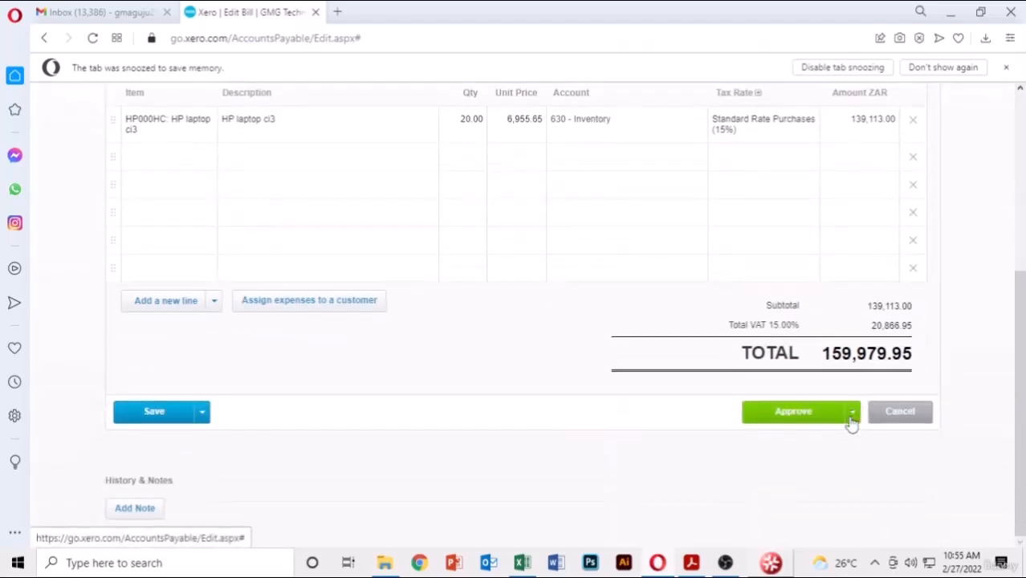
click(853, 415)
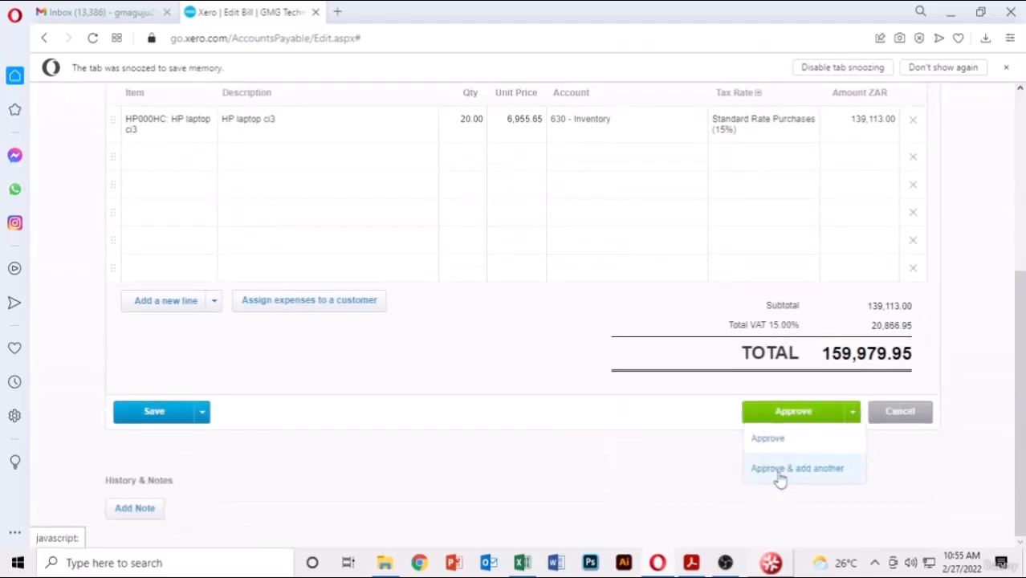
click(781, 475)
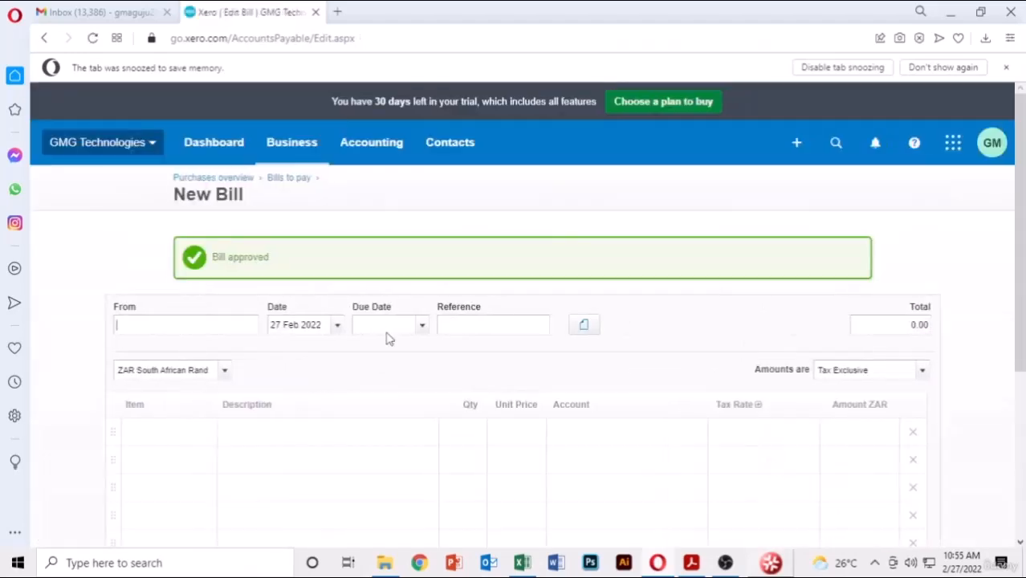
scroll(458, 392, down, 3)
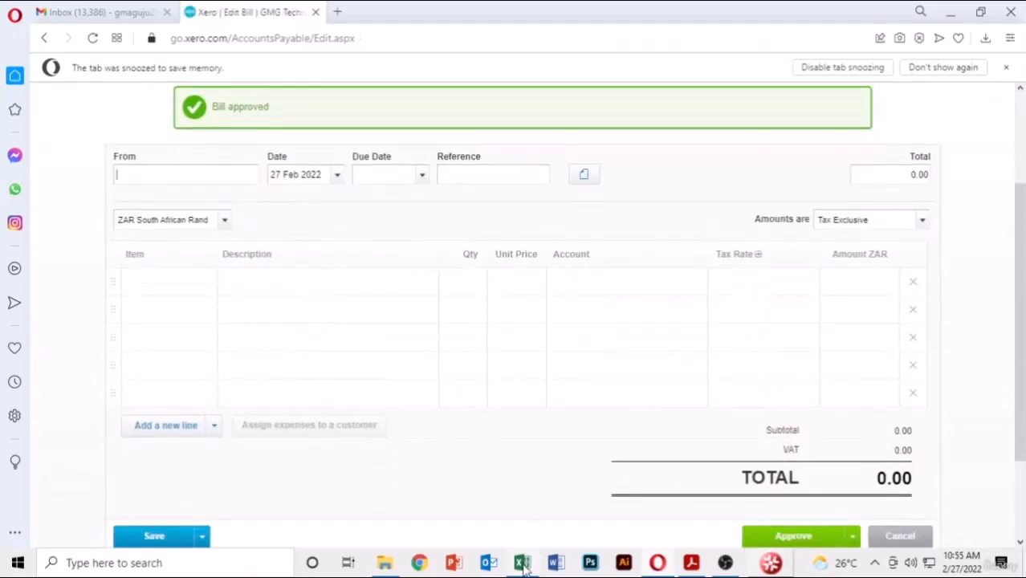
- Check AC-004 in the PDF, then set supplier Apple Computers with due date 27 Feb 2022
click(693, 565)
drag(286, 422, 249, 422)
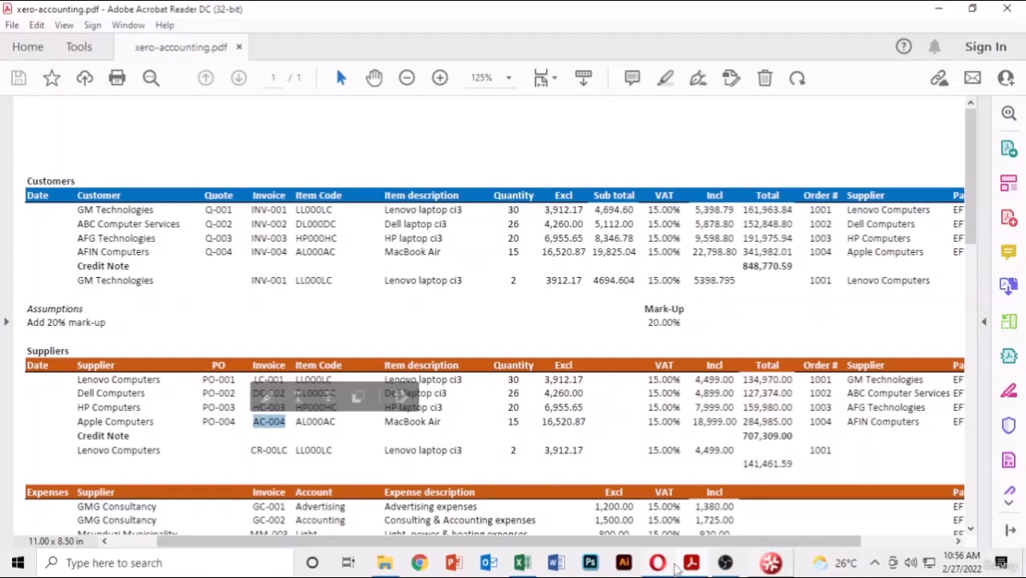
key(alt+Tab)
text(A)
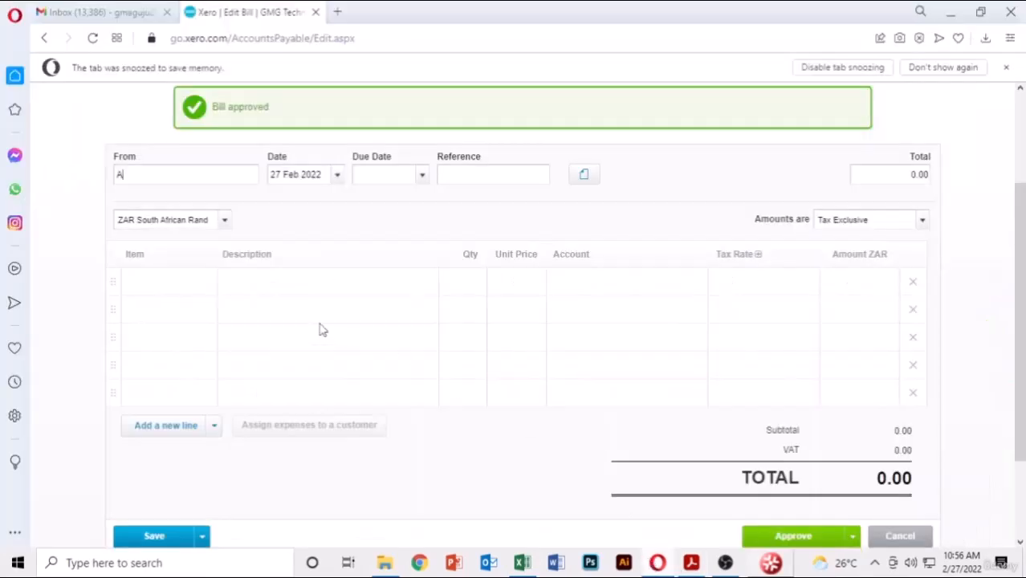
text(p)
click(132, 203)
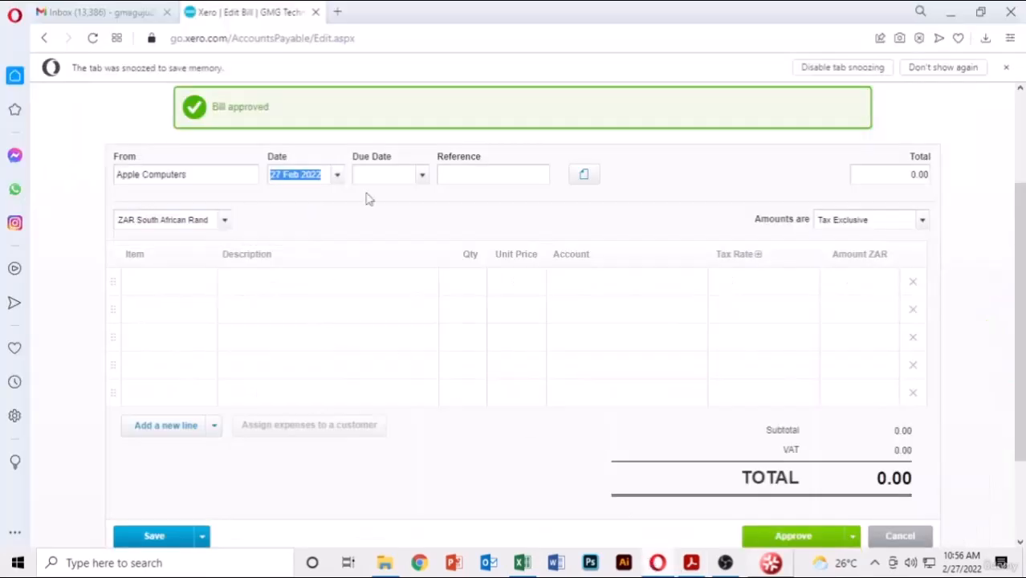
click(421, 233)
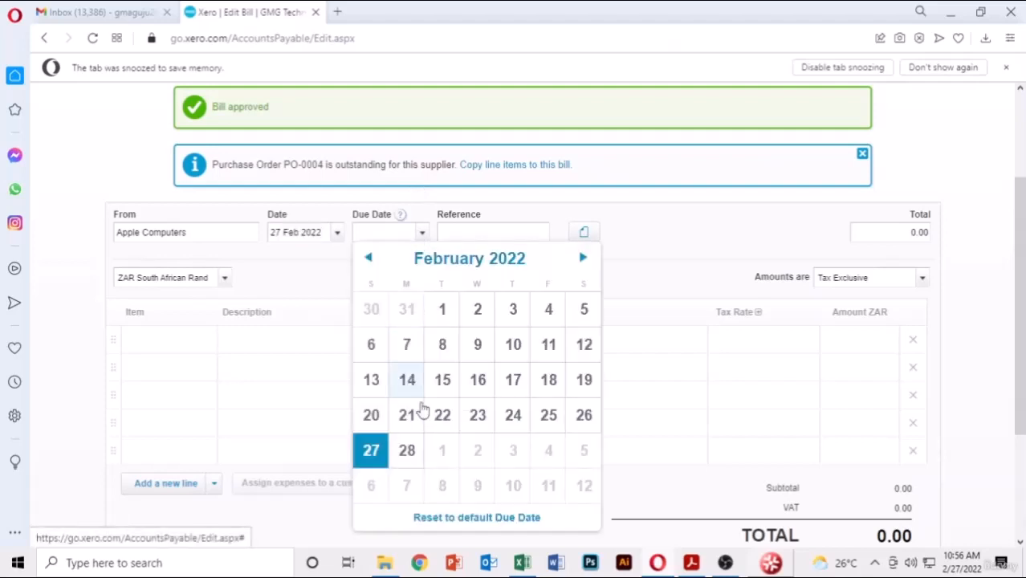
click(371, 451)
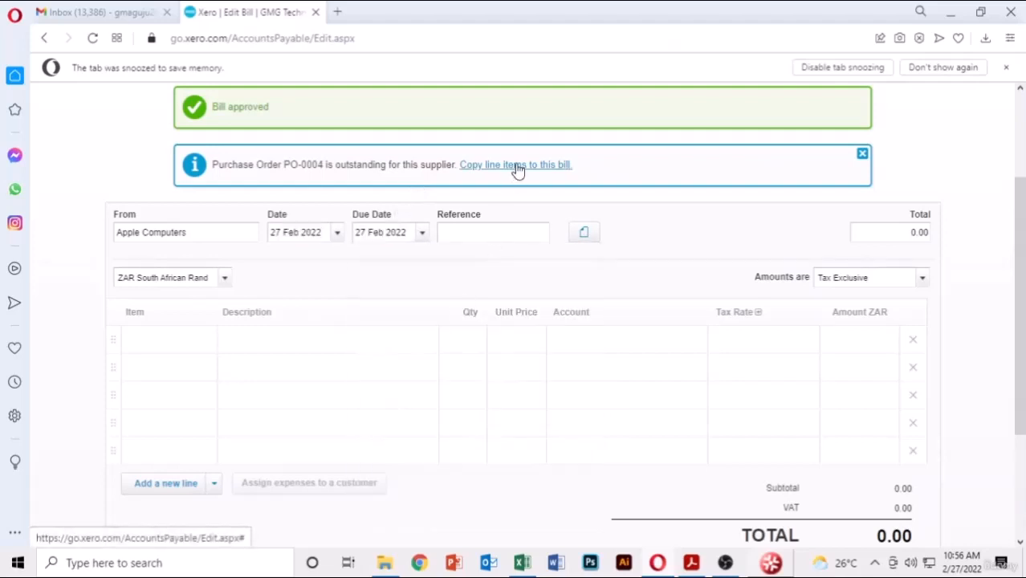
- Copy the PO-0004 MacBook lines, add reference AC-004, approve, and return to Bills to pay
click(517, 165)
click(523, 498)
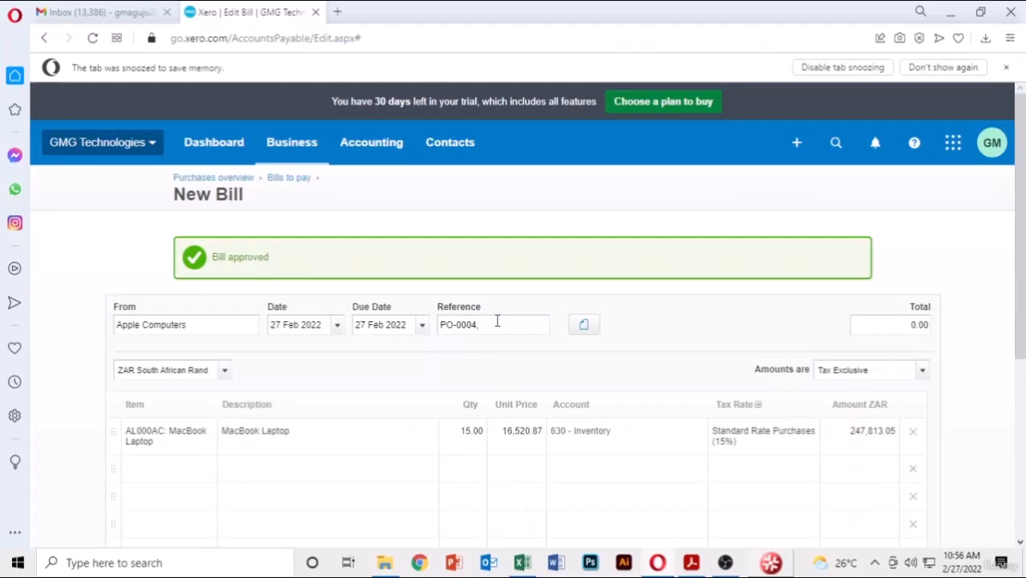
text(AC-004)
scroll(772, 308, down, 4)
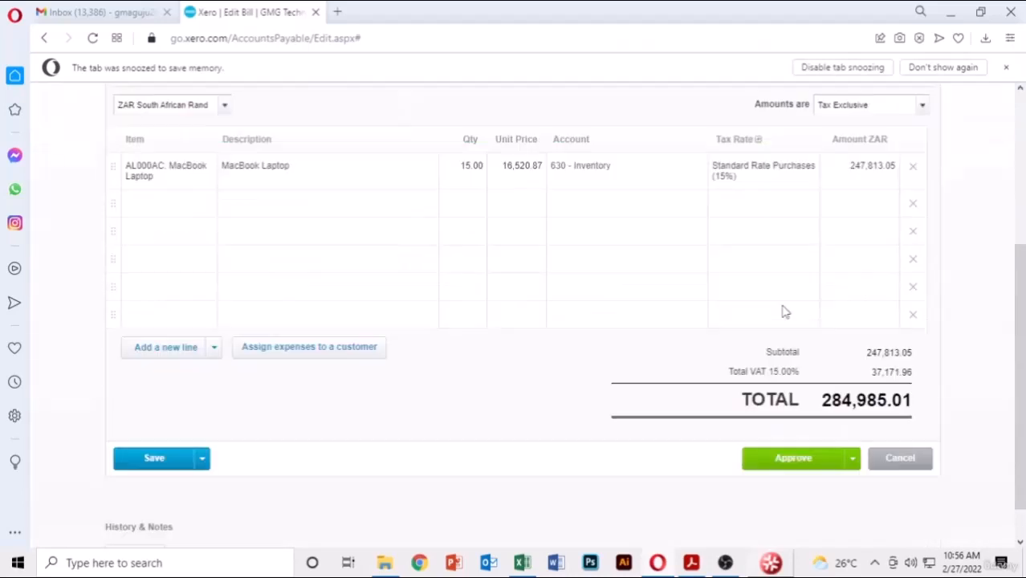
click(801, 431)
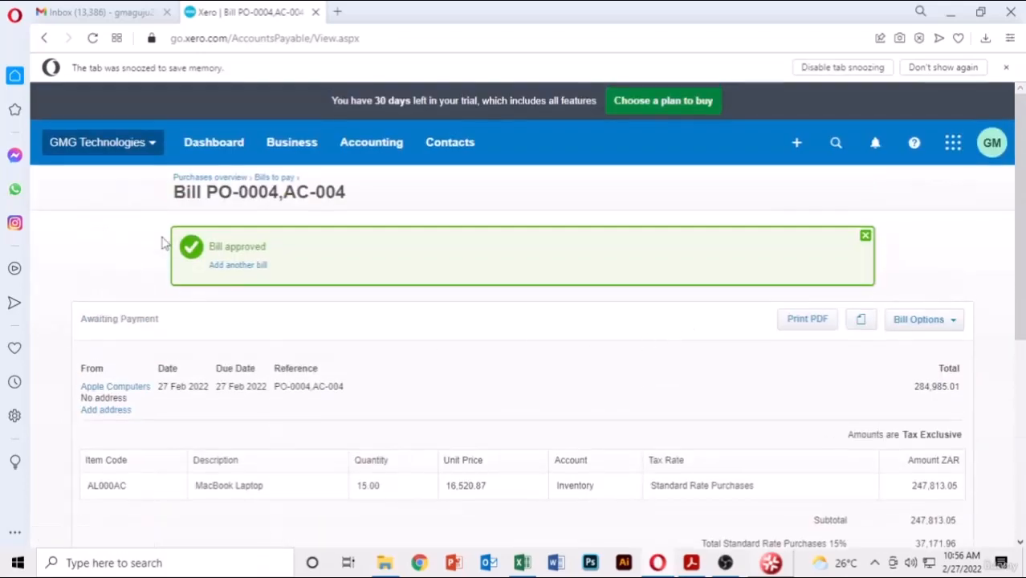
click(272, 177)
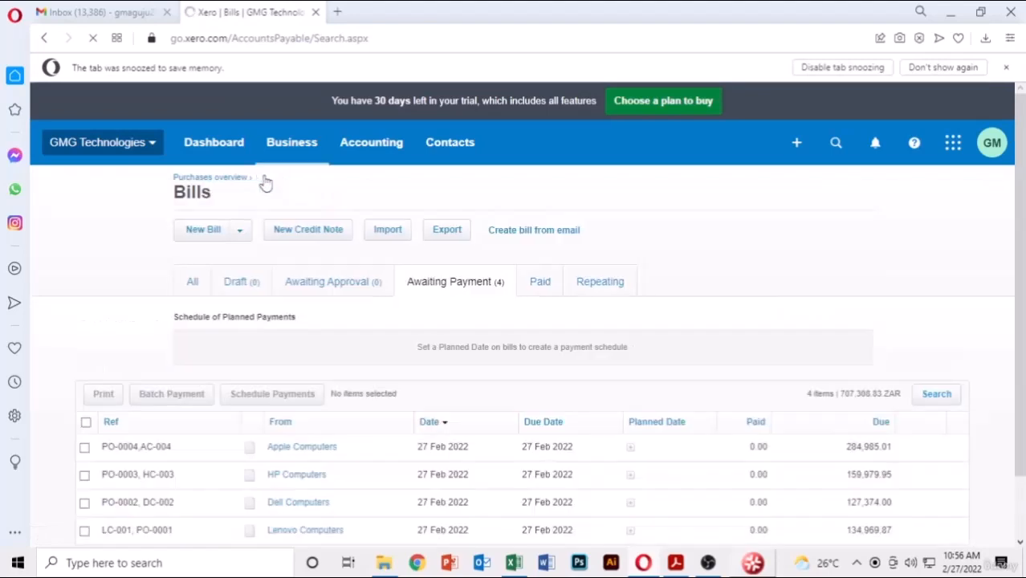
- Scroll the Awaiting Payment list to review the four bills totalling 707,308.83 ZAR
scroll(701, 280, down, 1)
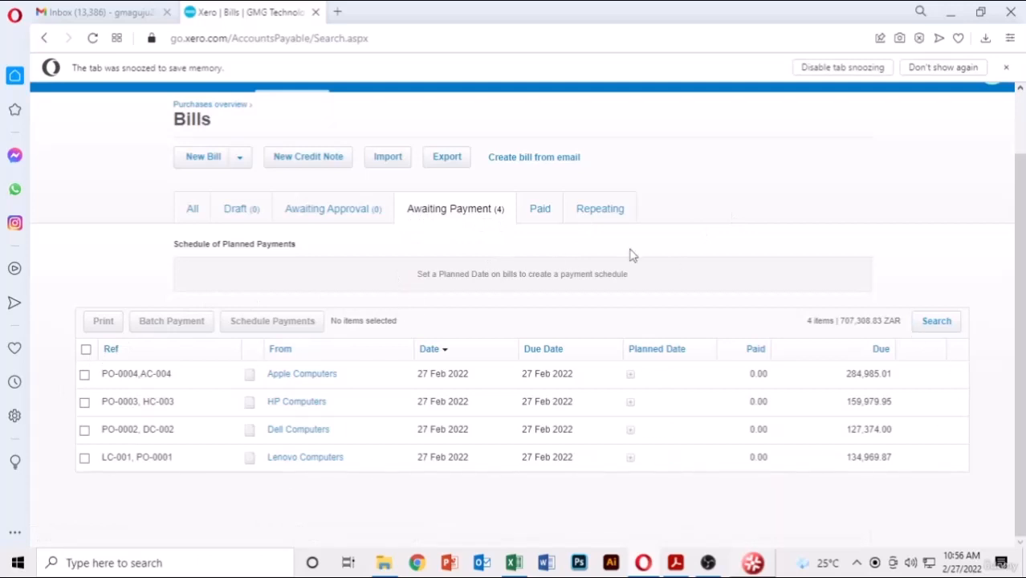
- Open Business › Purchase orders and scroll through the four approved orders
click(294, 148)
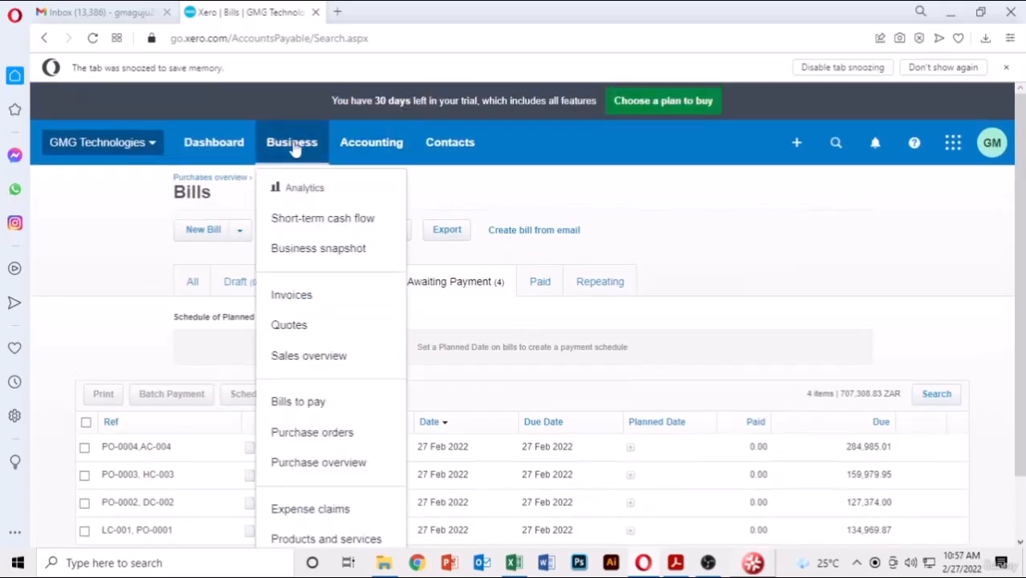
click(306, 434)
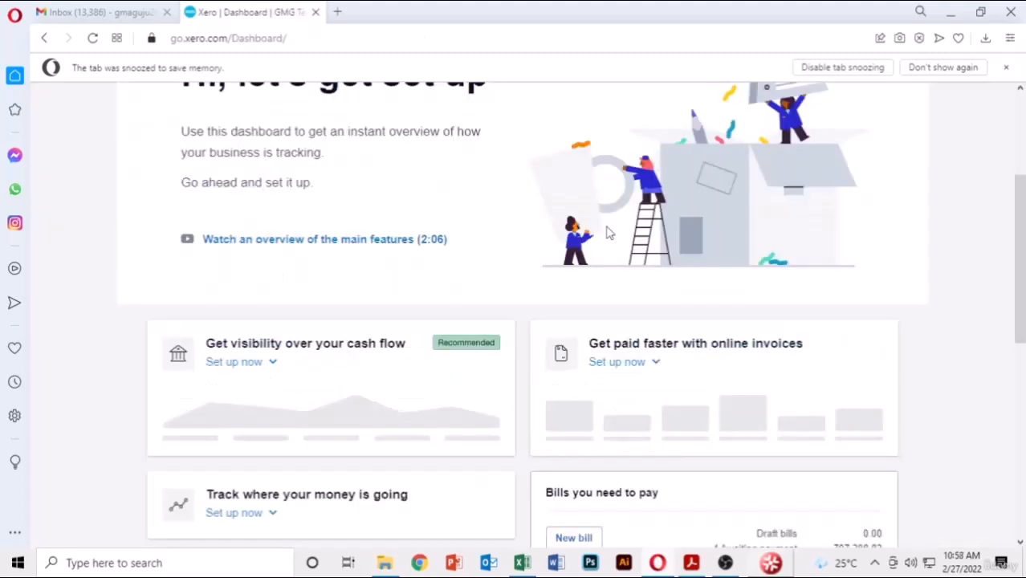
scroll(610, 234, down, 2)
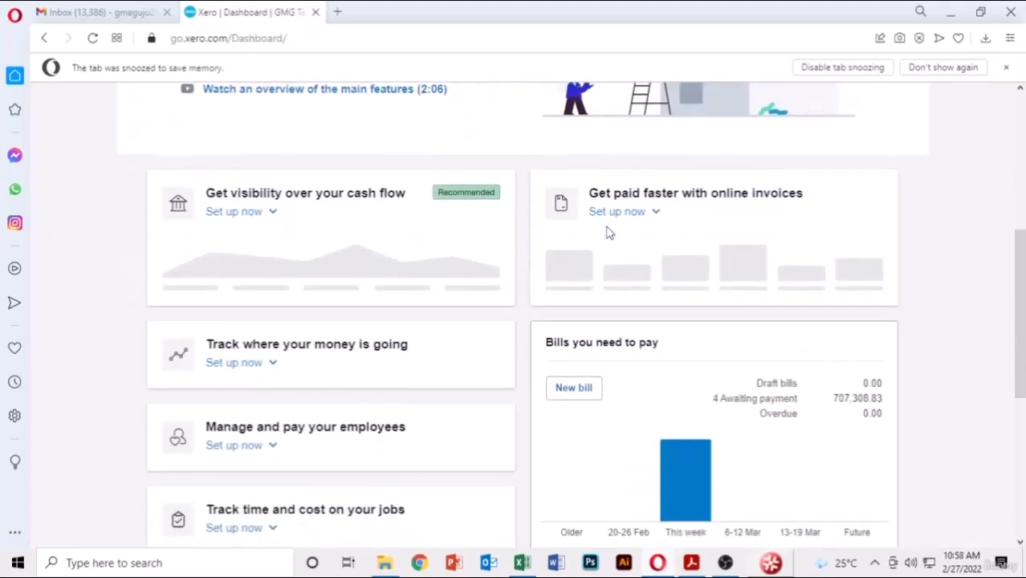
scroll(930, 254, down, 2)
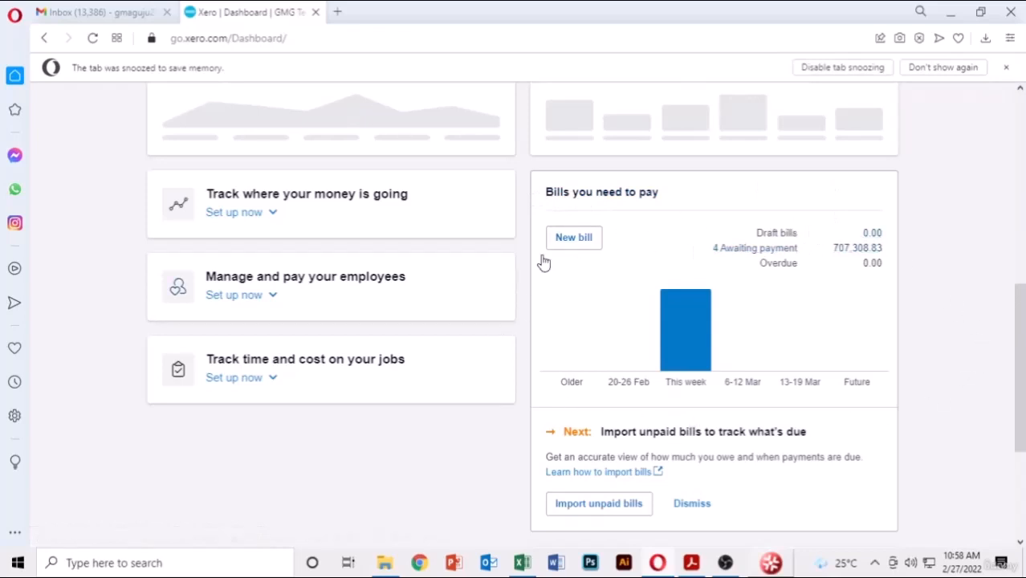
scroll(894, 383, down, 3)
scroll(885, 376, up, 4)
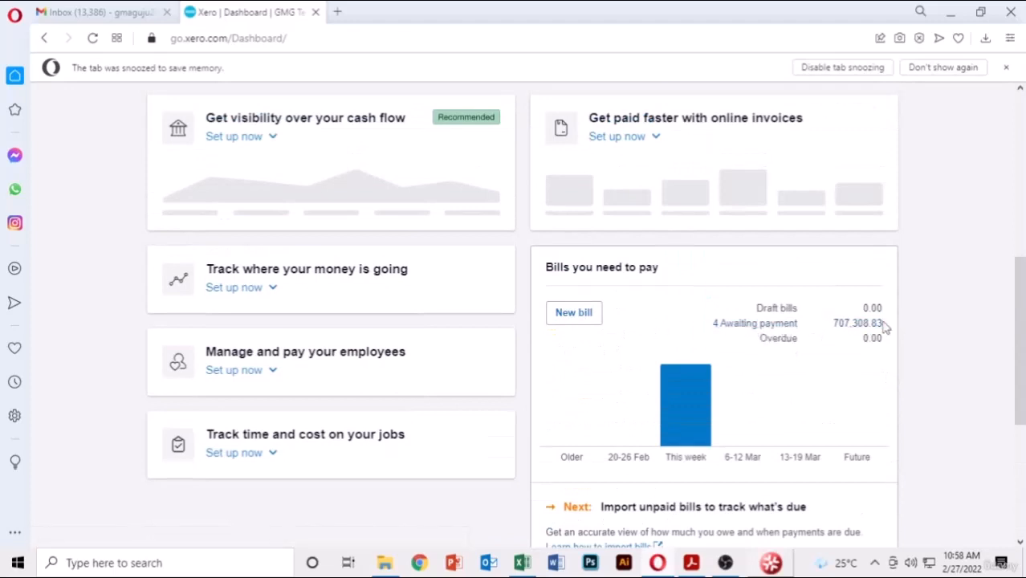
- Review the dashboard's Bills you need to pay card showing 4 bills worth 707,308.83
mouse_move(679, 424)
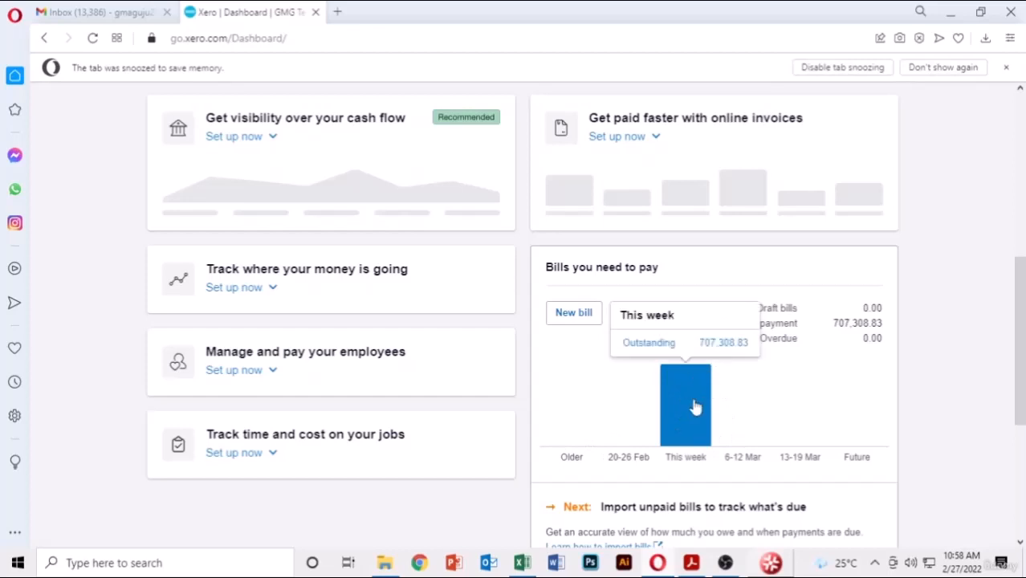
scroll(696, 407, down, 3)
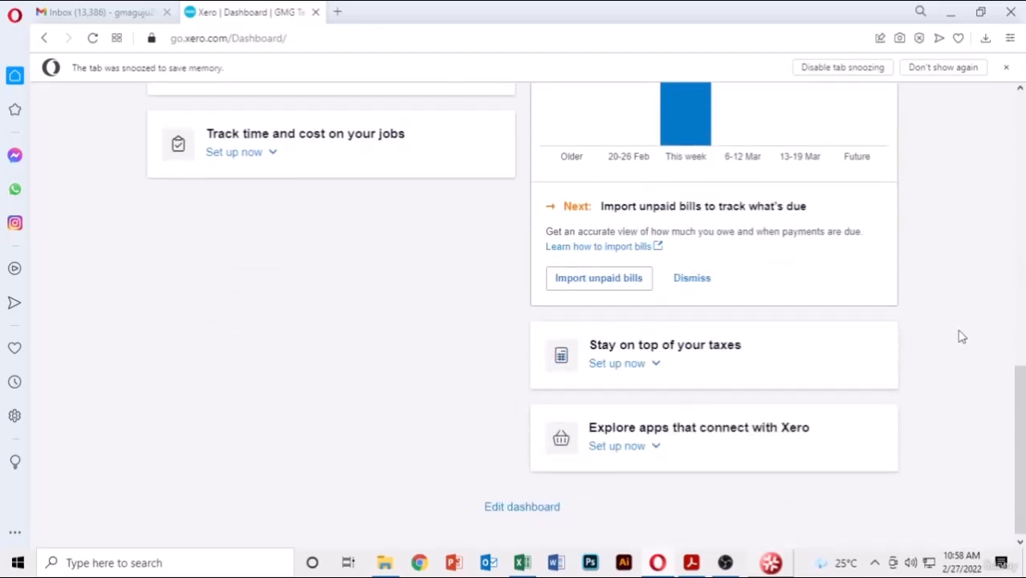
scroll(961, 330, up, 2)
scroll(961, 324, up, 1)
scroll(960, 315, up, 6)
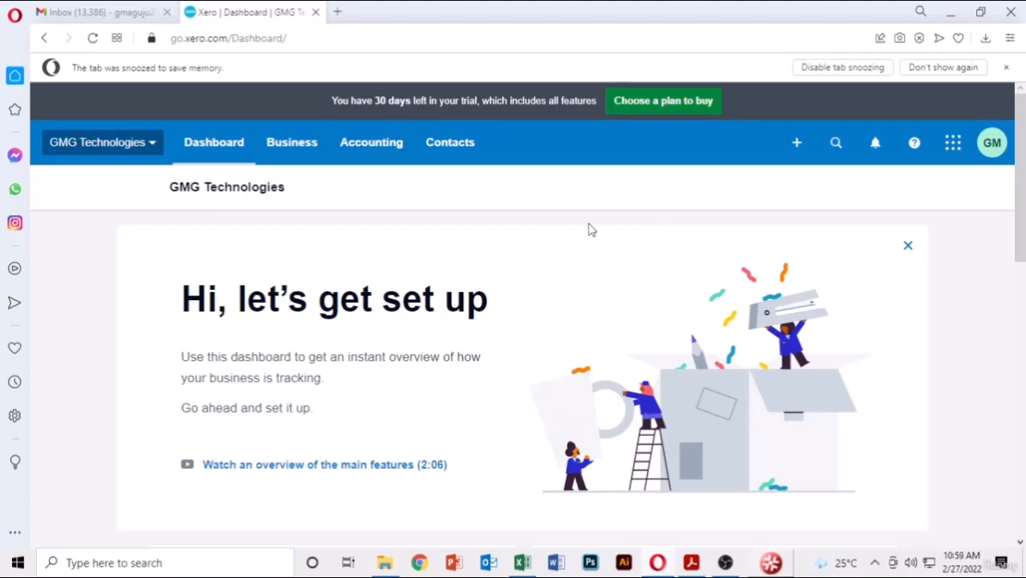
scroll(589, 230, down, 5)
scroll(587, 233, up, 5)
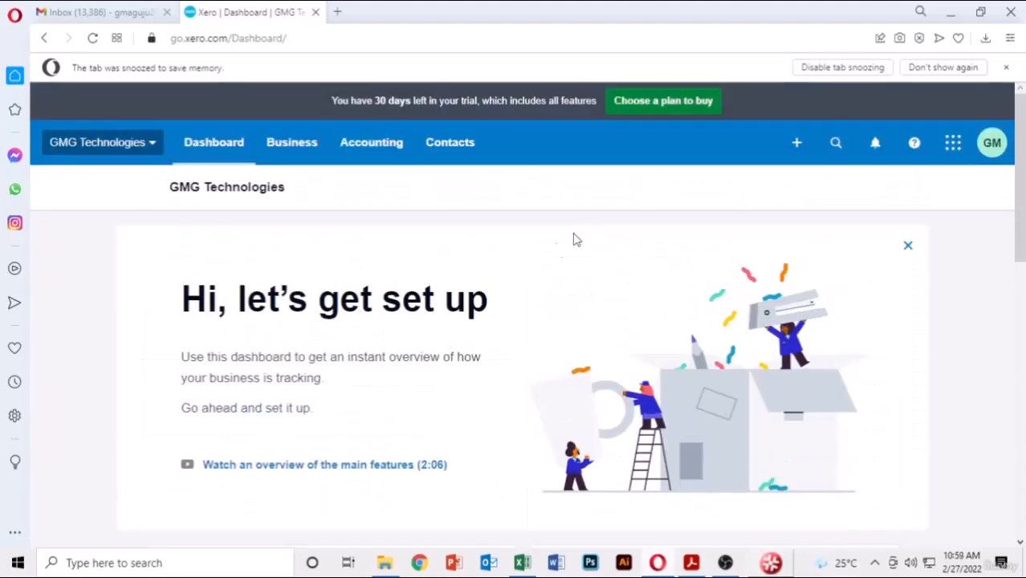
- Go to Business › Quotes and start a New Quote
click(299, 152)
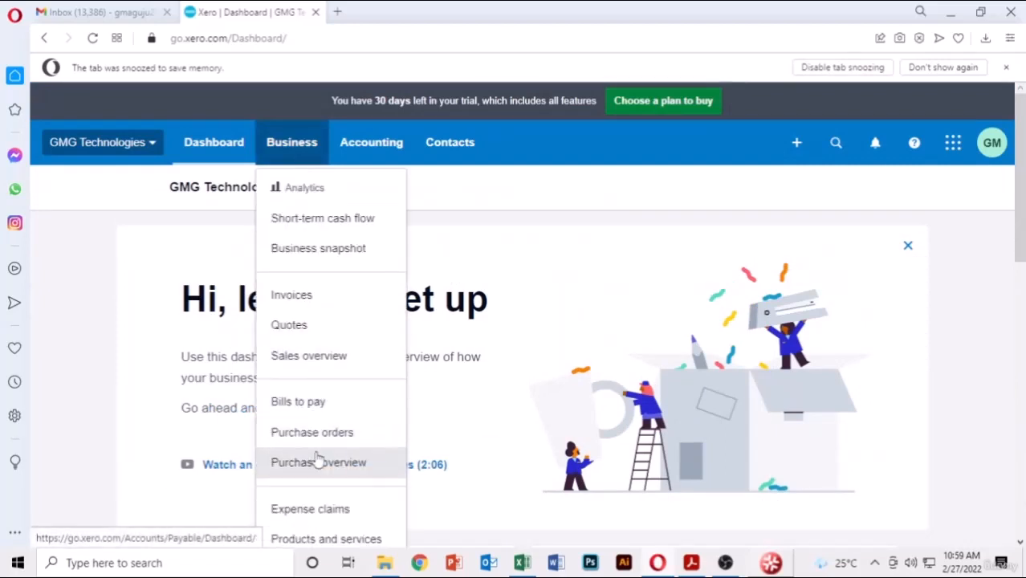
click(309, 336)
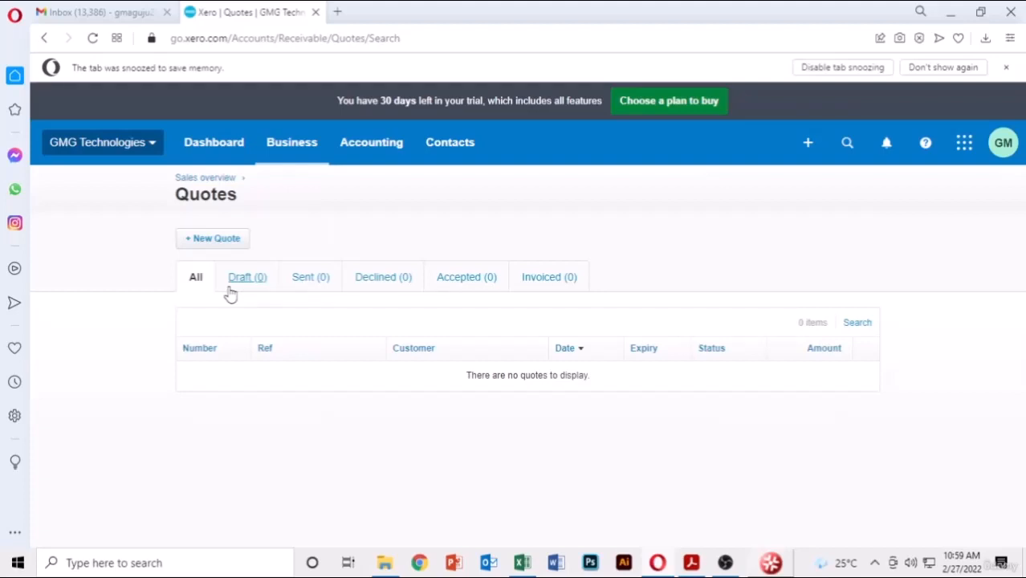
click(200, 238)
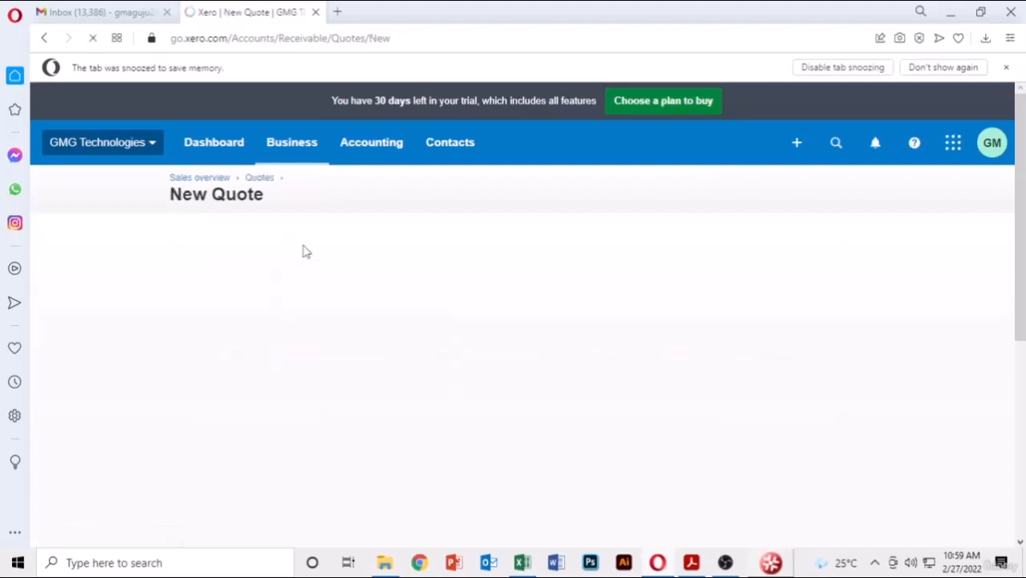
- Select GM Technologies as the quote's customer, correcting the mistaken ABS entry
scroll(298, 277, down, 1)
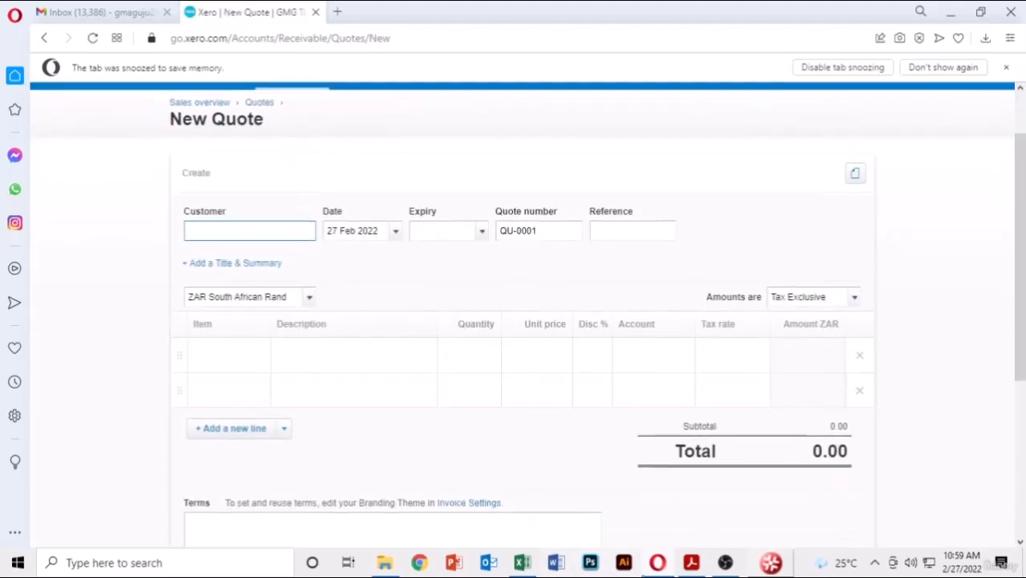
click(694, 565)
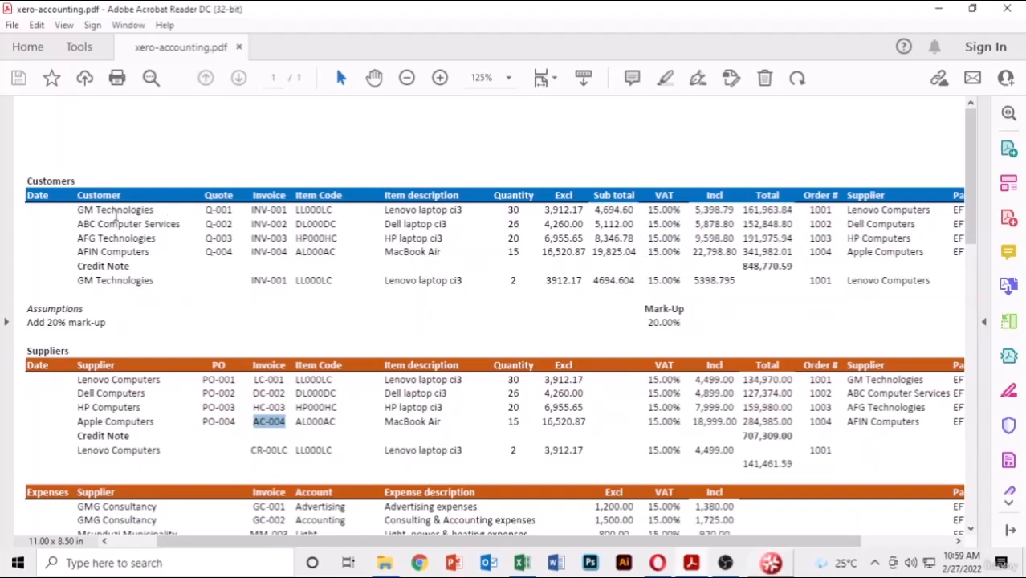
click(657, 563)
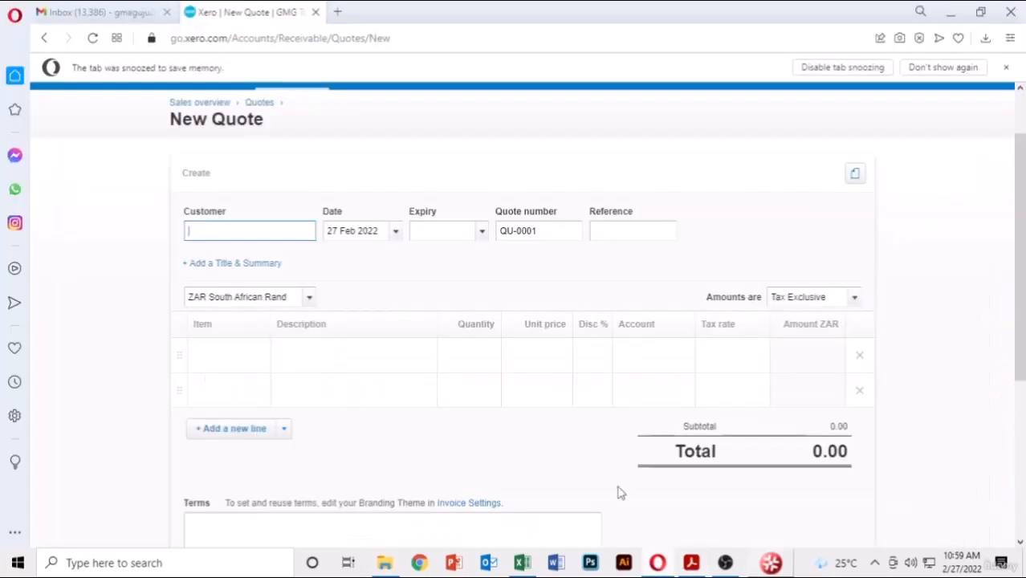
text(GM)
text(M)
scroll(304, 207, up, 1)
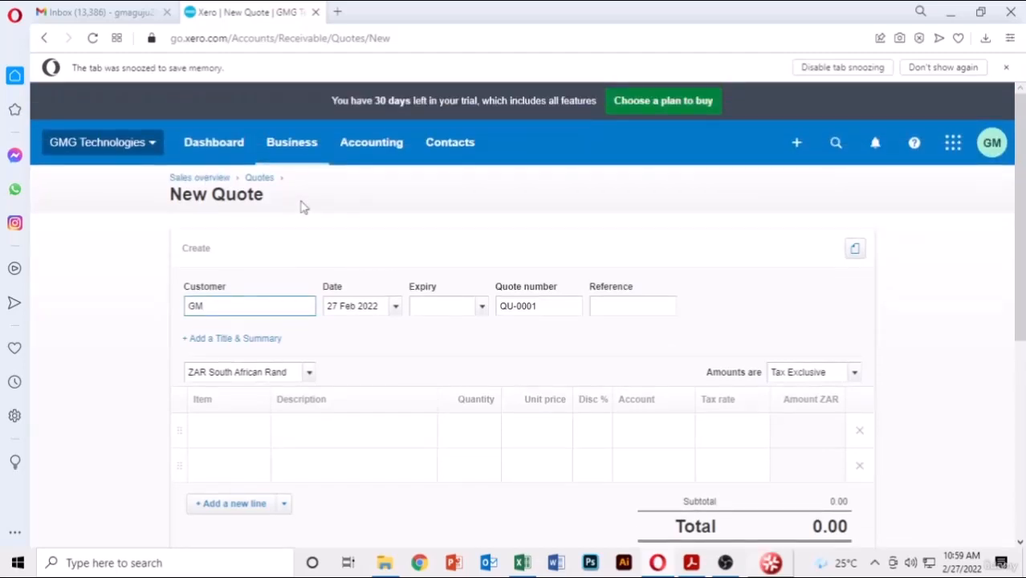
scroll(304, 207, down, 2)
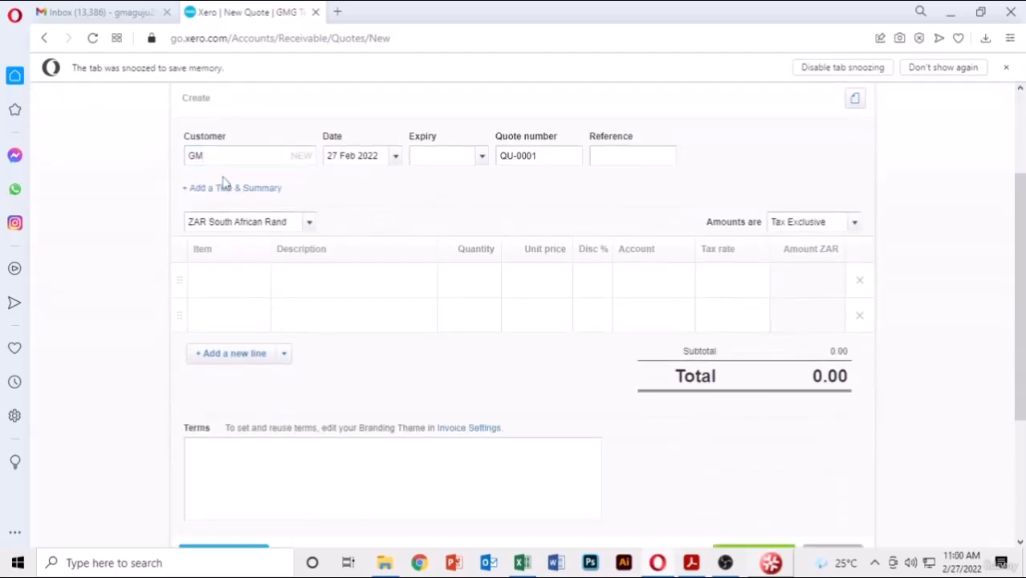
click(241, 157)
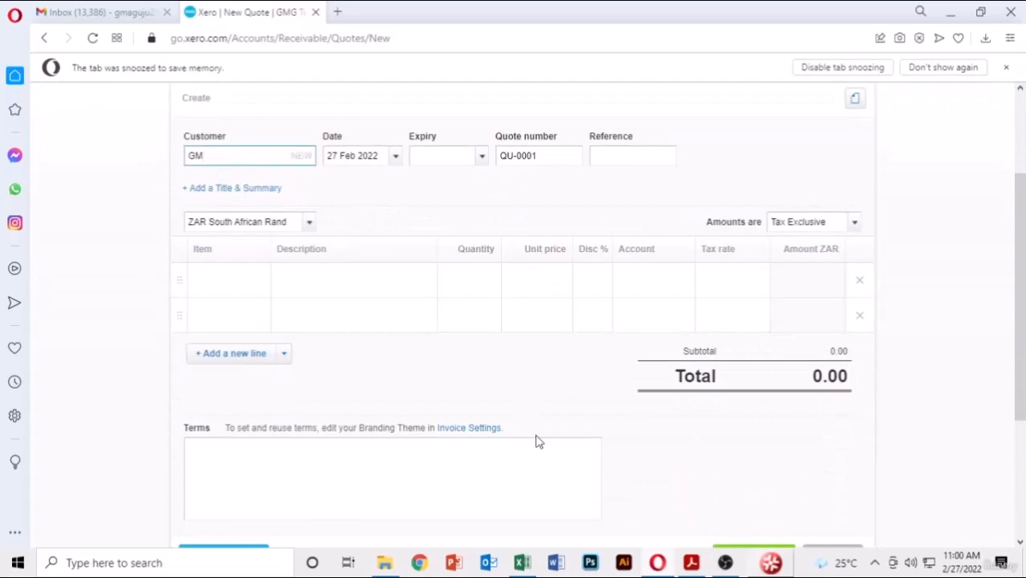
click(689, 563)
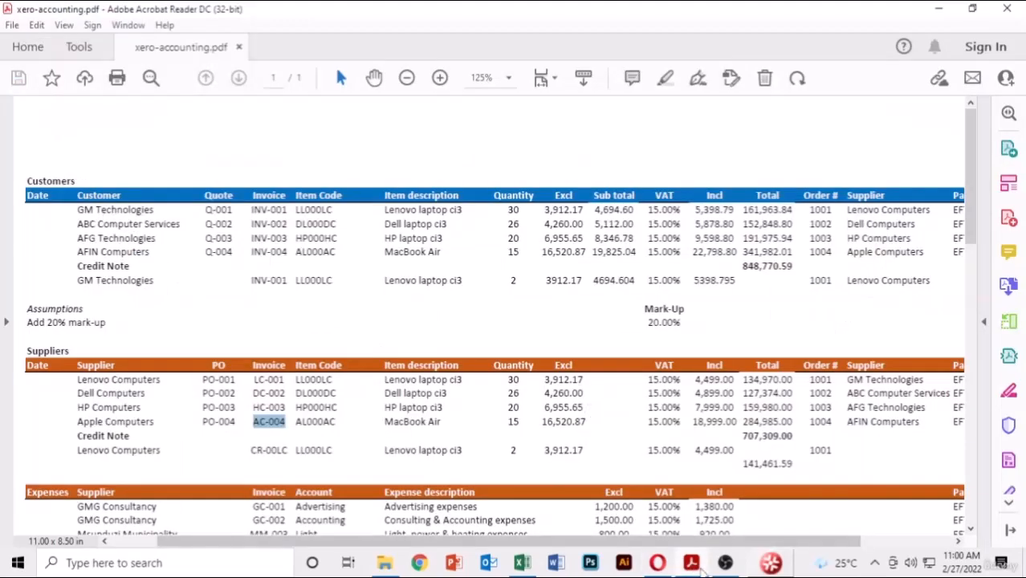
click(691, 563)
key(ctrl+a)
text(A)
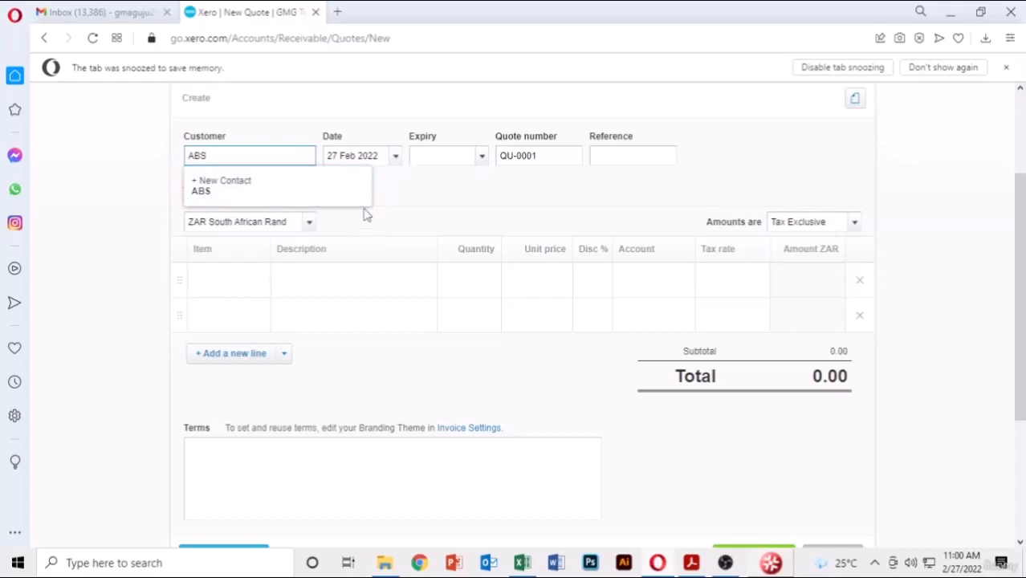
double_click(227, 153)
text(GM)
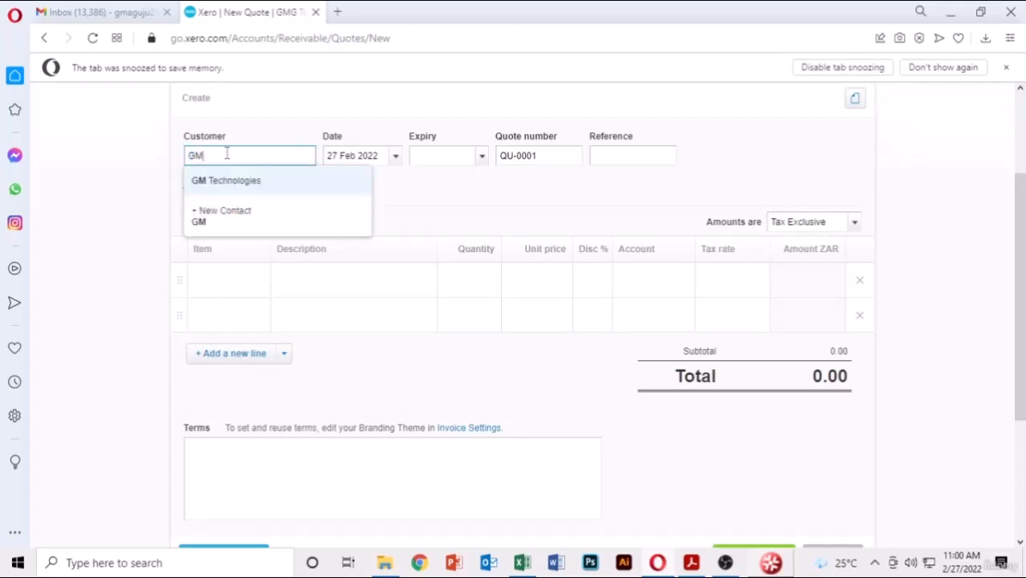
click(218, 183)
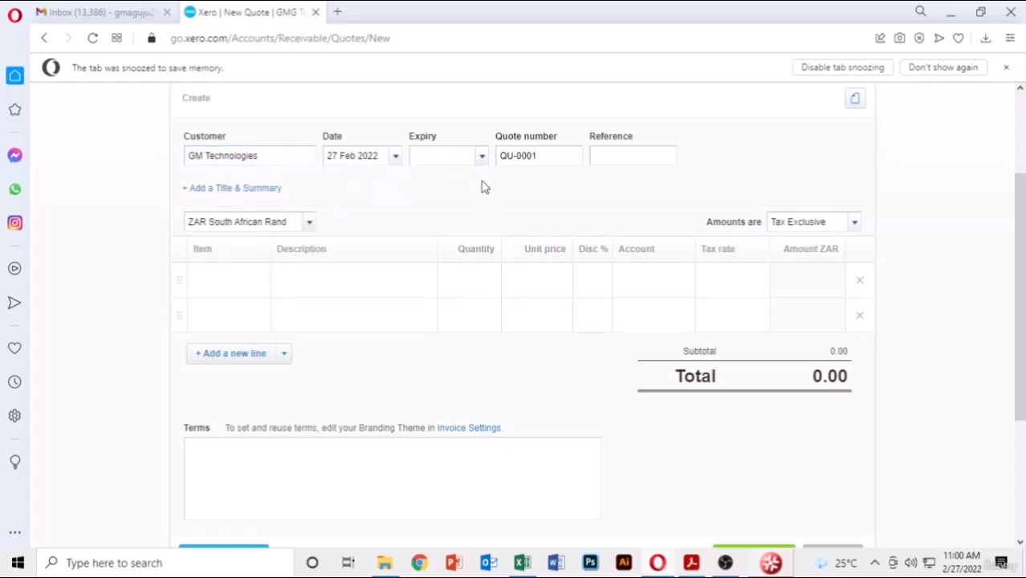
- Set the quote expiry date to 27 Feb 2022 and reference to 1001
scroll(482, 187, up, 2)
click(483, 308)
scroll(473, 337, down, 1)
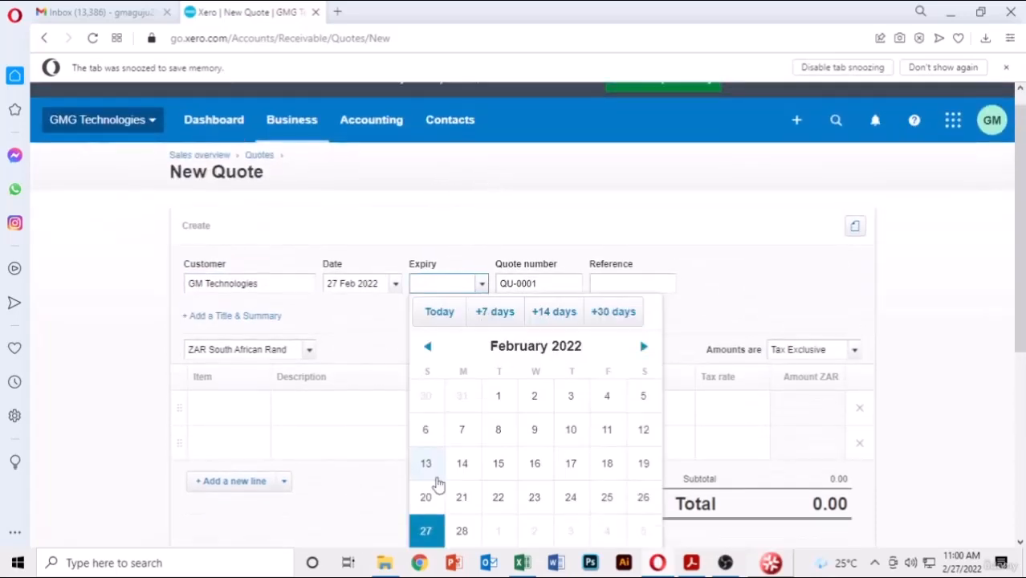
click(425, 533)
scroll(706, 241, down, 1)
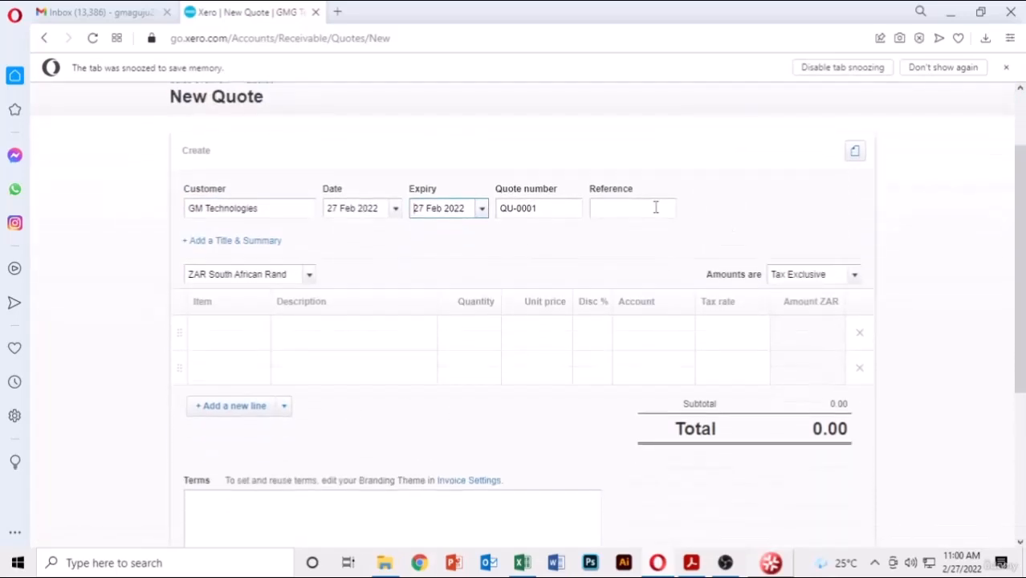
click(656, 208)
text(100)
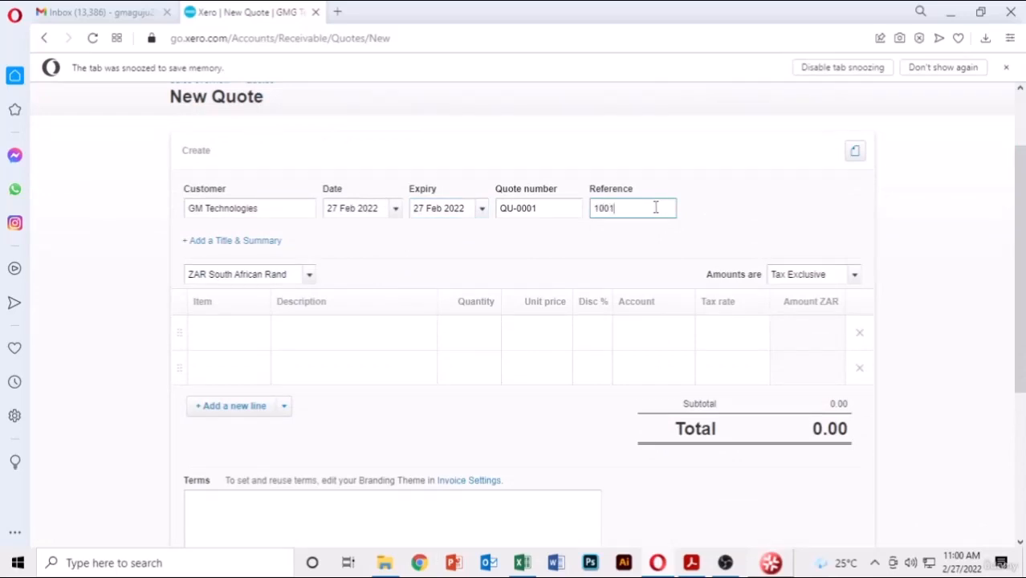
text(1)
click(722, 208)
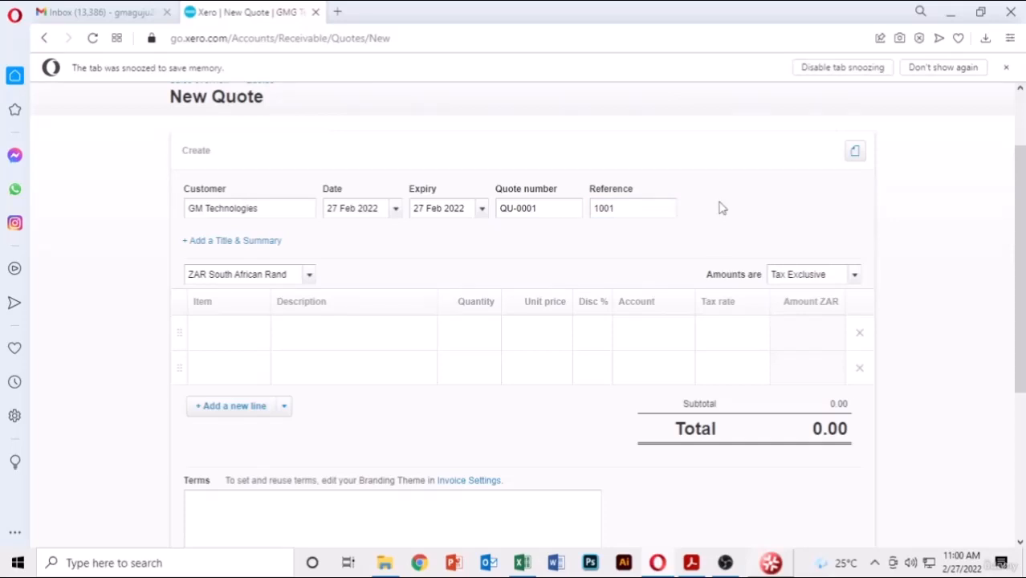
scroll(258, 210, down, 2)
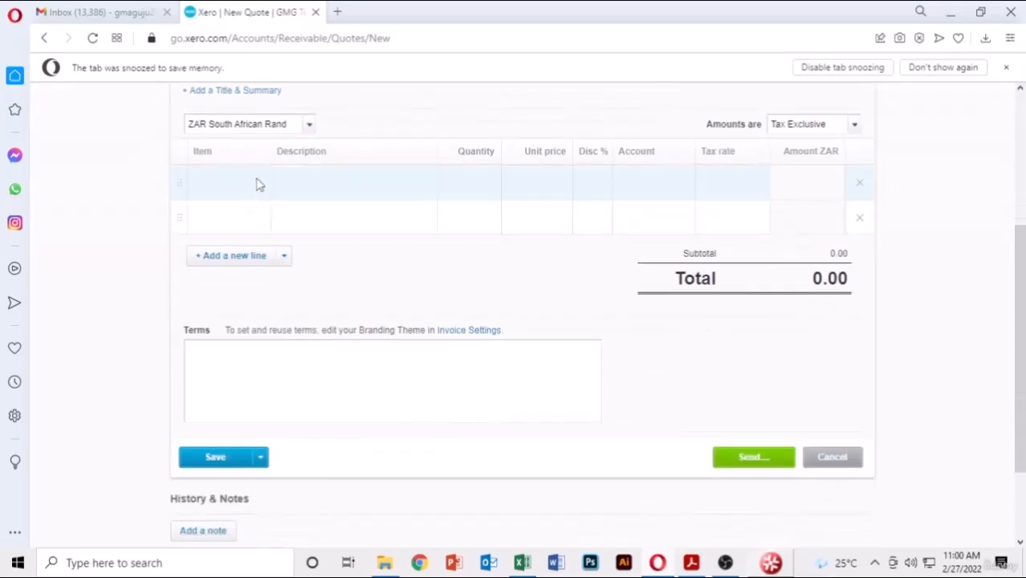
- Add item LL000LC Lenovo laptop ci3, quantity 30 at 4,694.60, totalling 161,963.70
click(259, 184)
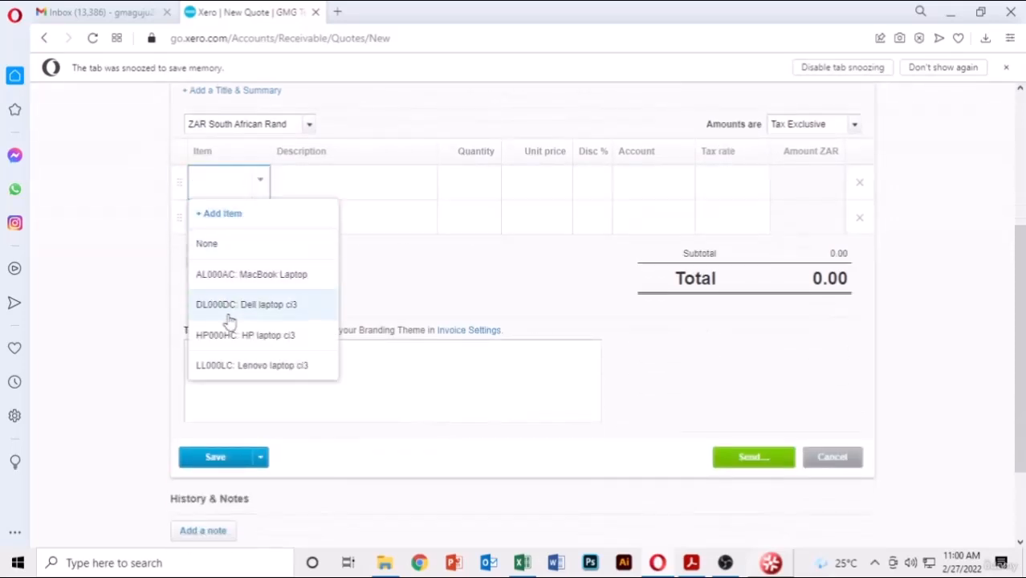
click(221, 367)
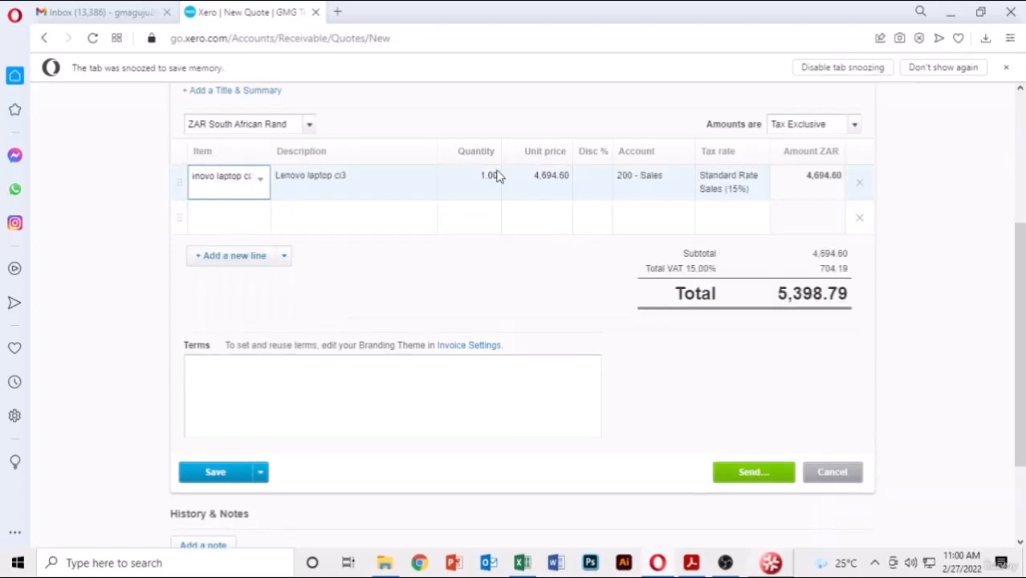
click(689, 567)
scroll(502, 228, down, 1)
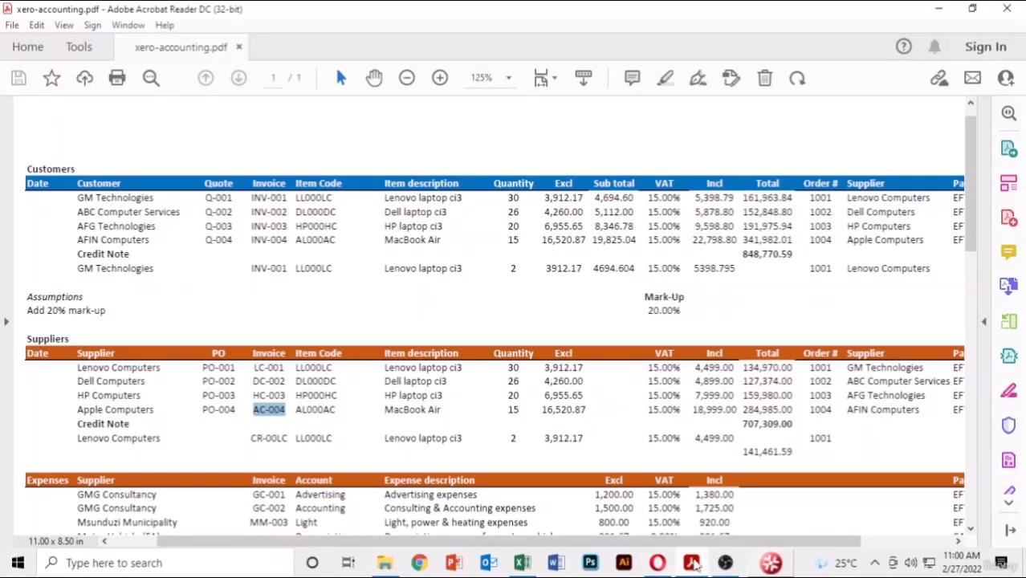
click(692, 565)
click(478, 172)
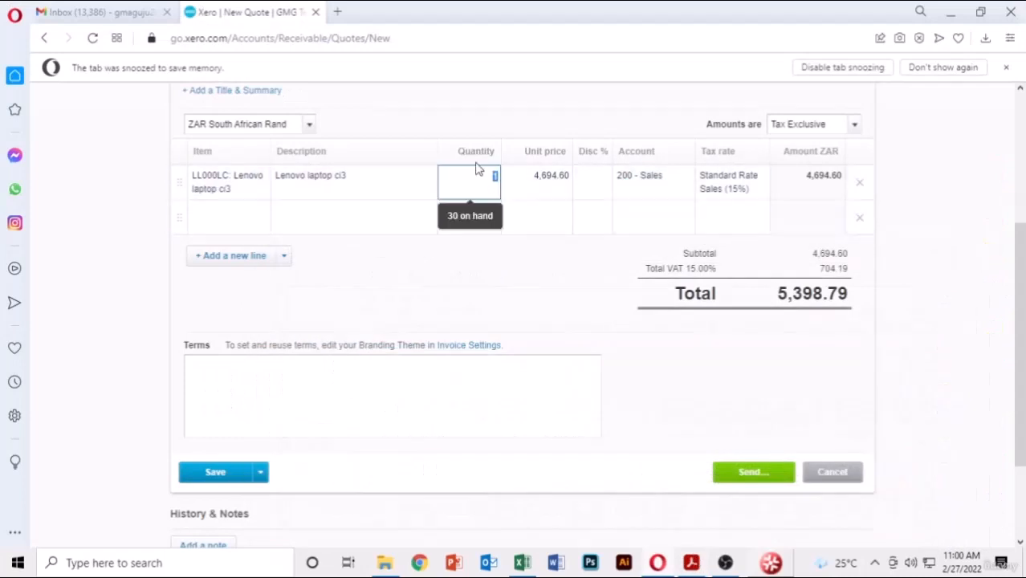
text(30)
key(Return)
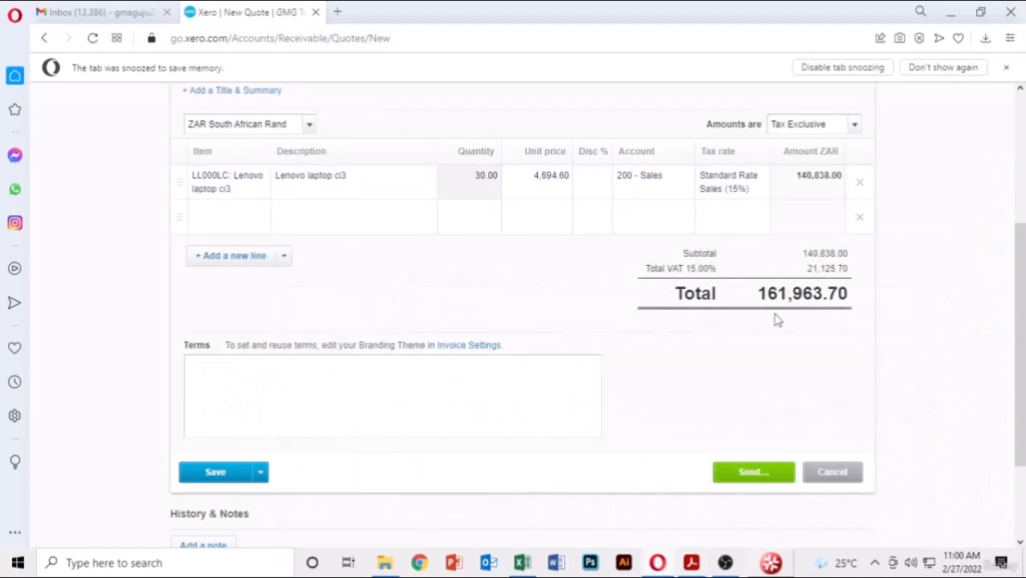
scroll(775, 319, up, 2)
scroll(643, 186, down, 2)
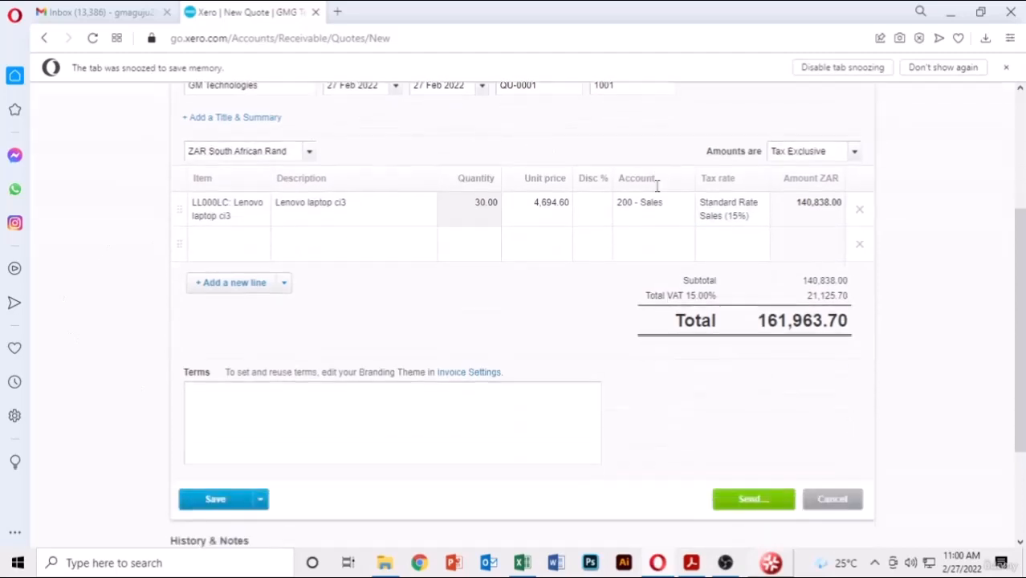
scroll(659, 193, up, 2)
scroll(797, 313, down, 2)
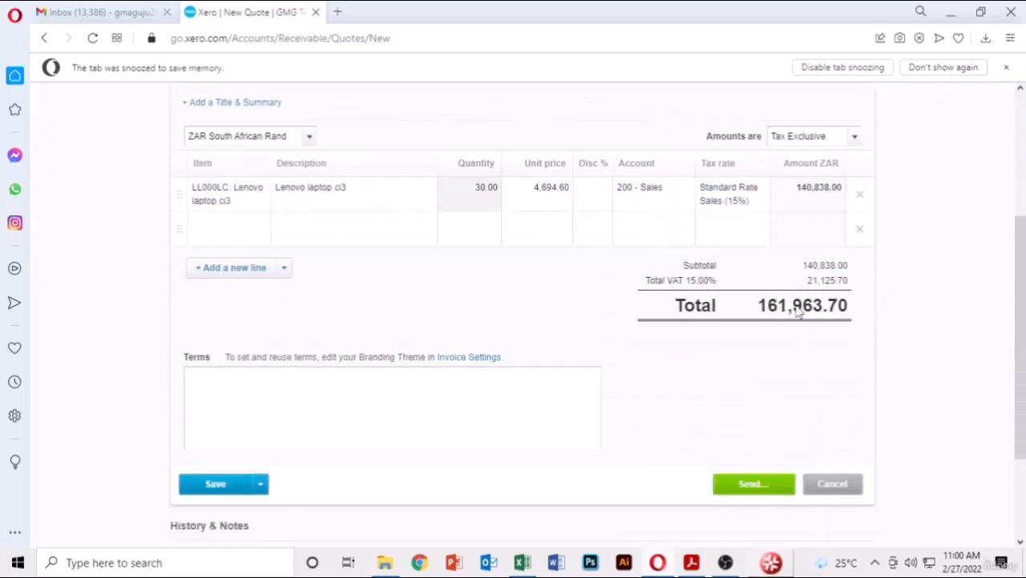
scroll(797, 313, down, 1)
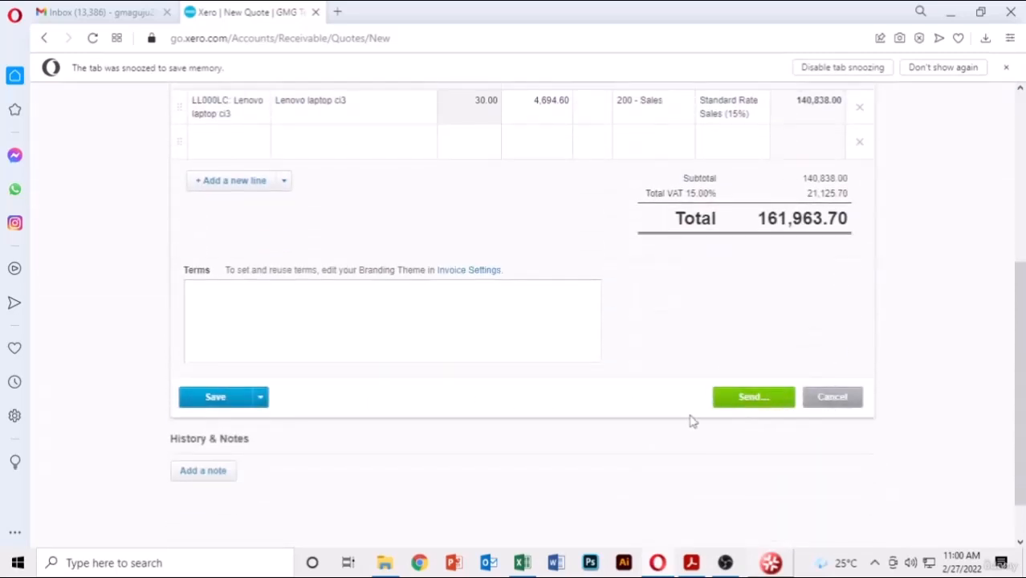
click(261, 398)
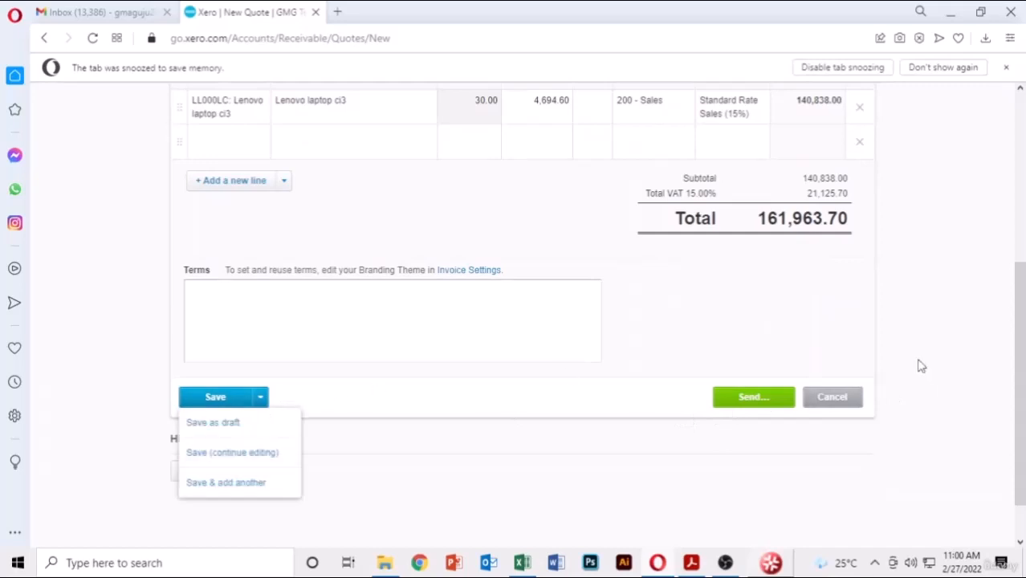
- E-mail quote QU-0001 for ZAR 161,963.70 to the customer's e-mail address
click(947, 330)
click(745, 403)
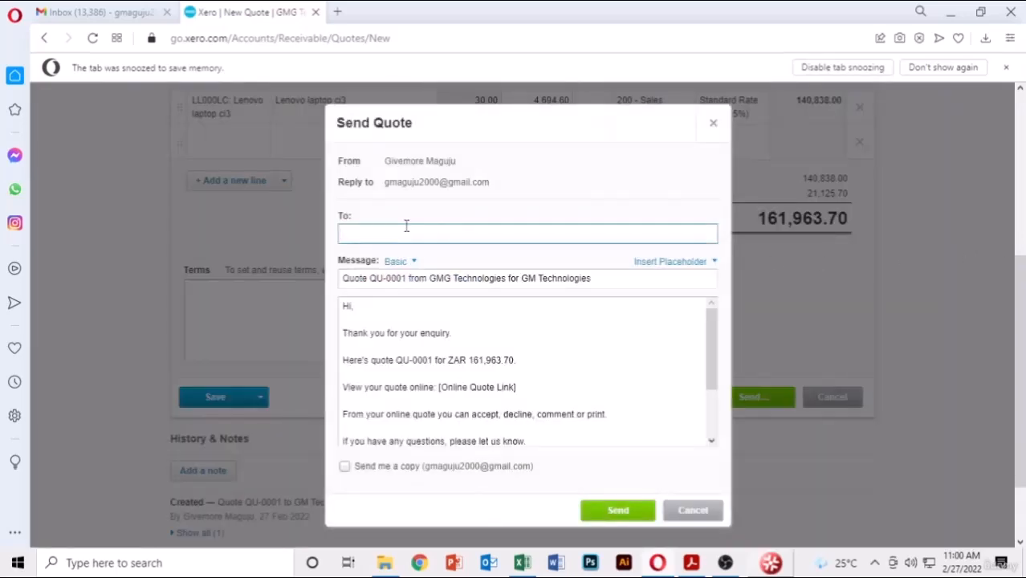
text(G)
key(BackSpace)
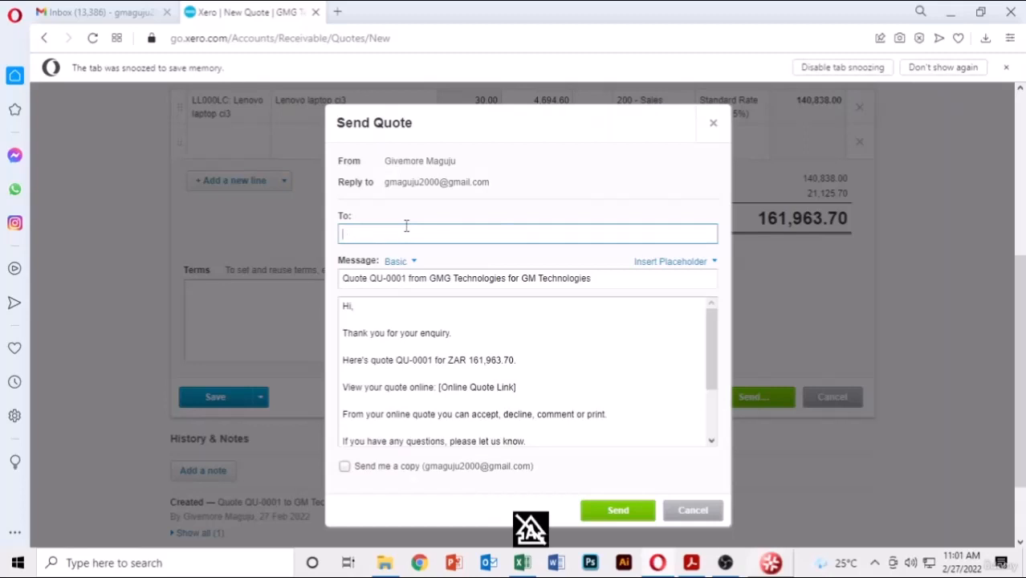
text(mg)
key(BackSpace)
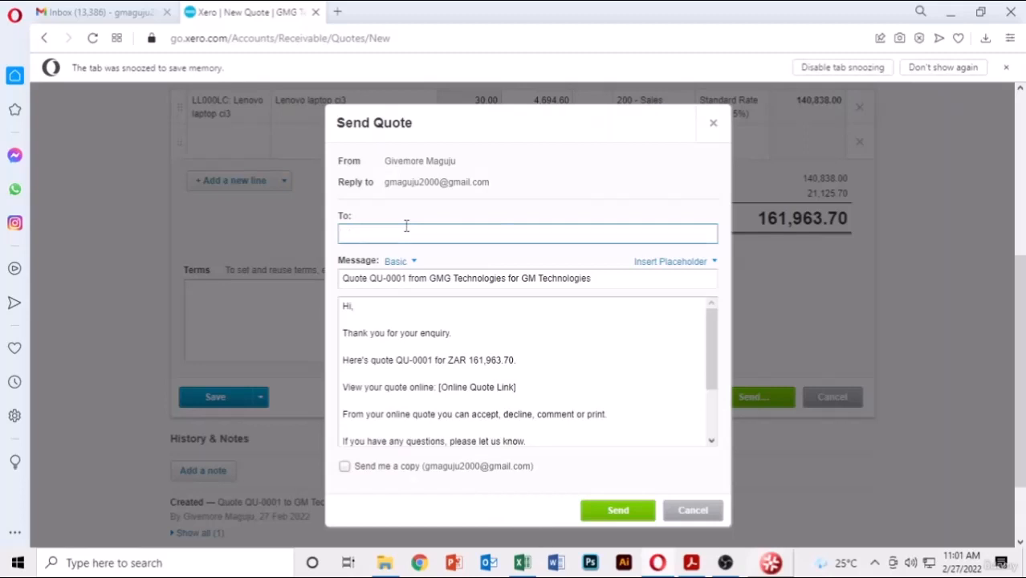
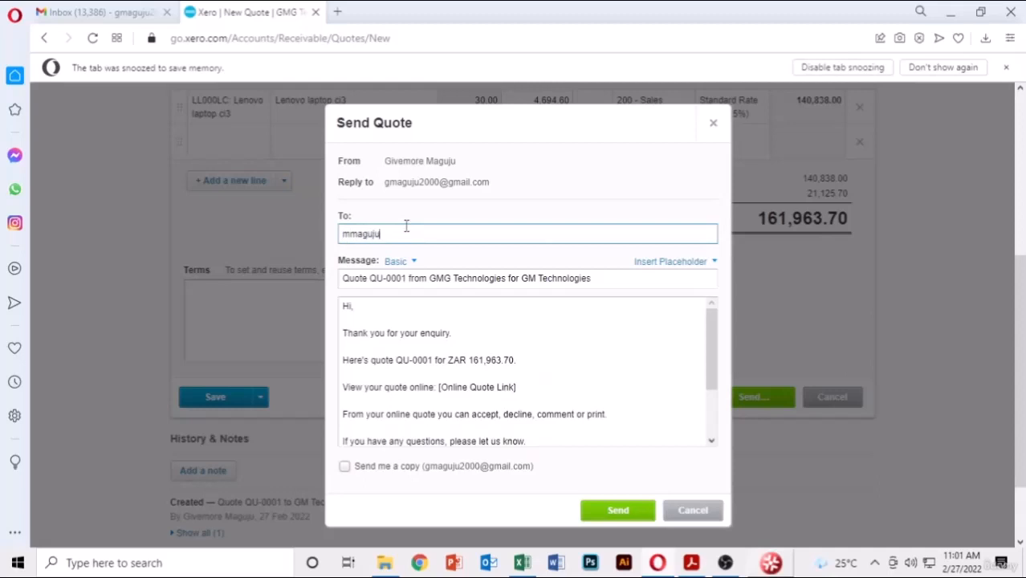
click(618, 512)
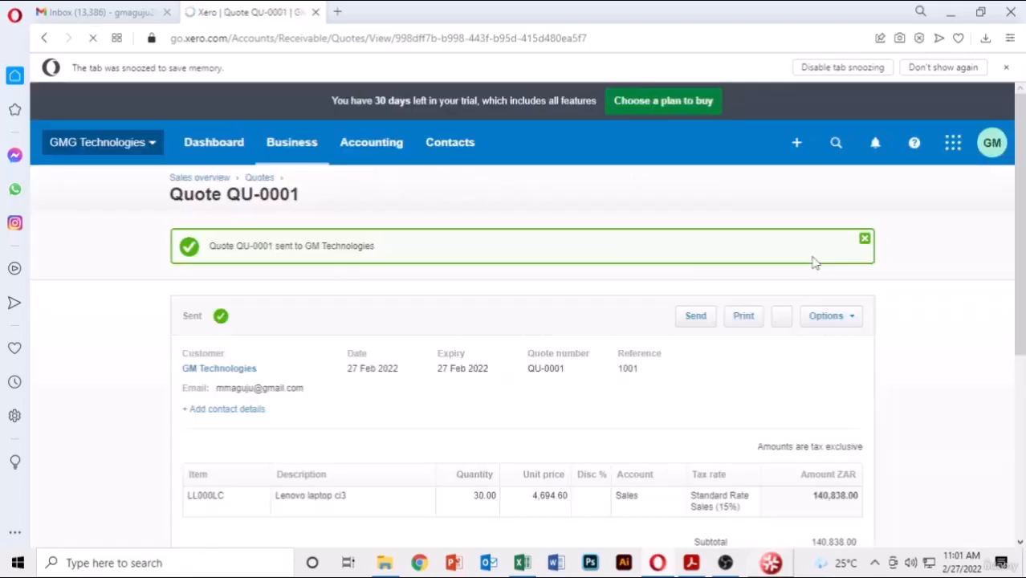
- Review sent quote QU-0001 for GM Technologies, then return to the Sent quotes list
scroll(405, 293, down, 4)
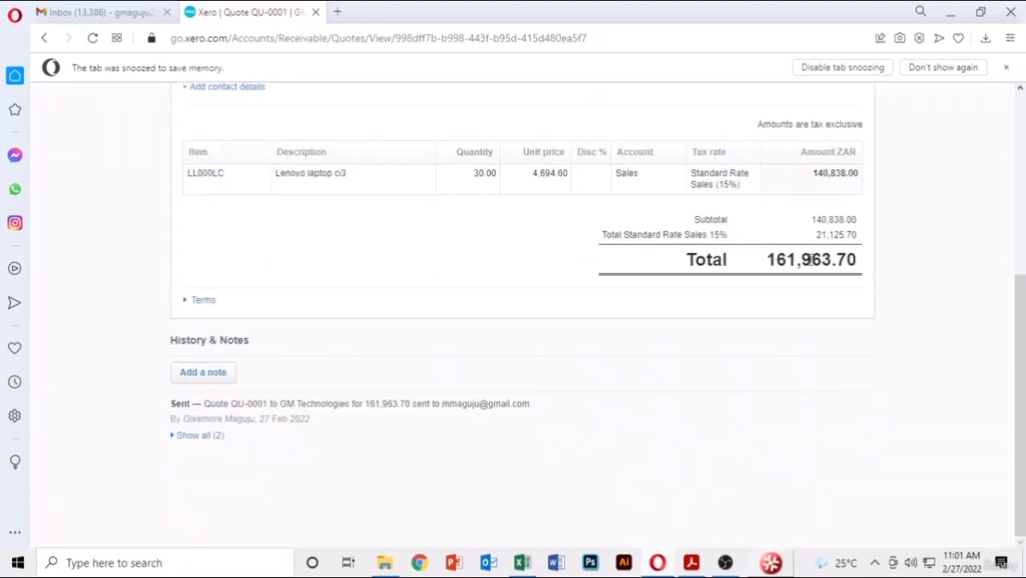
scroll(358, 410, up, 4)
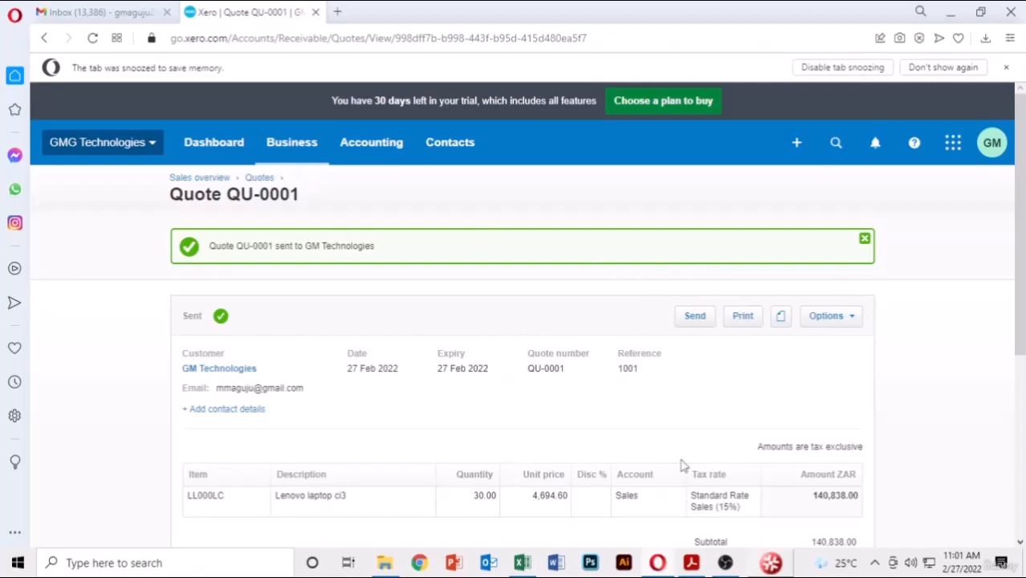
click(259, 179)
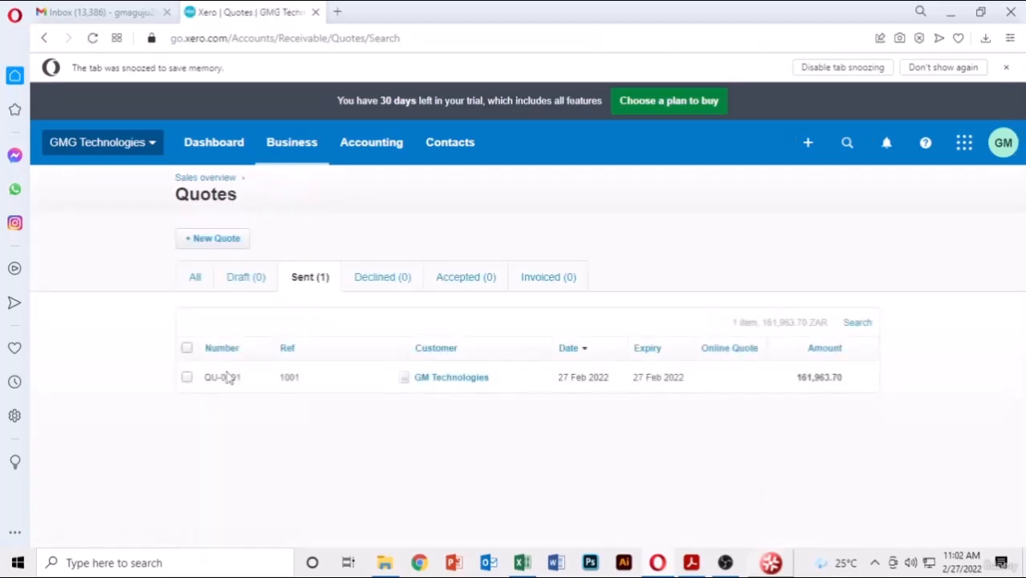
- Start quote QU-0002 for ABC Computer Services, expiring 27 Feb 2022, with reference 1002
click(210, 241)
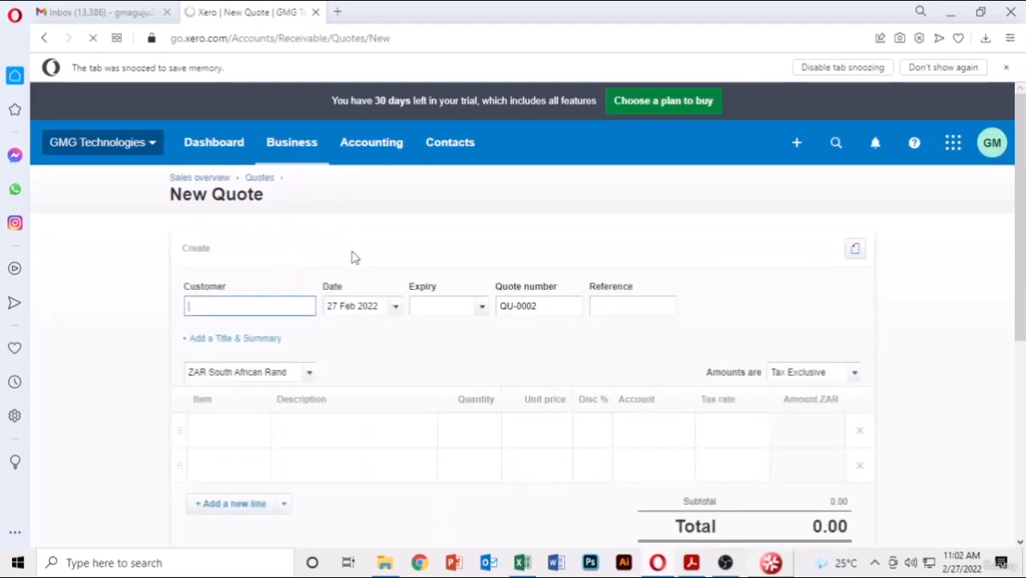
click(691, 563)
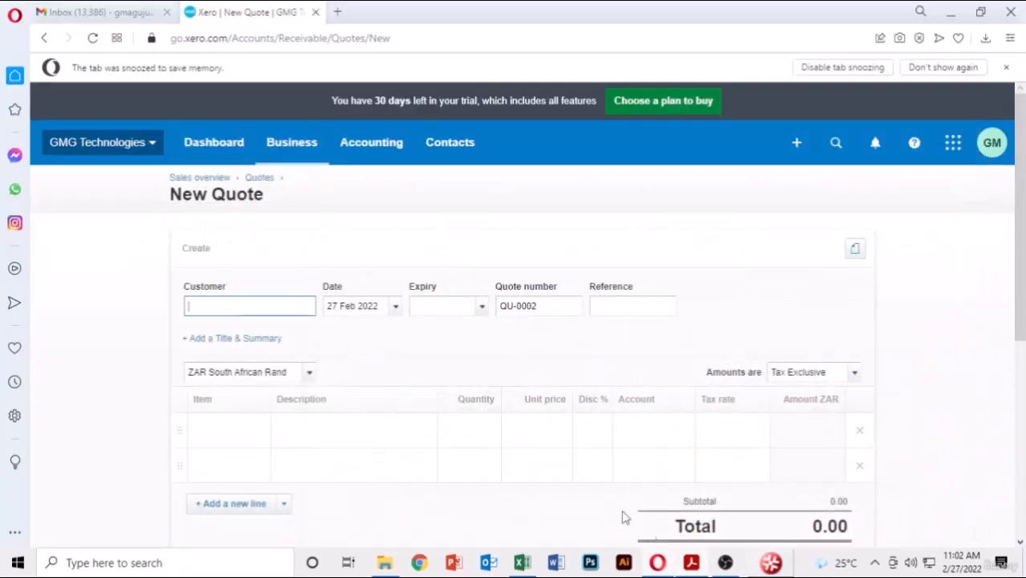
click(658, 563)
text(abc)
click(296, 344)
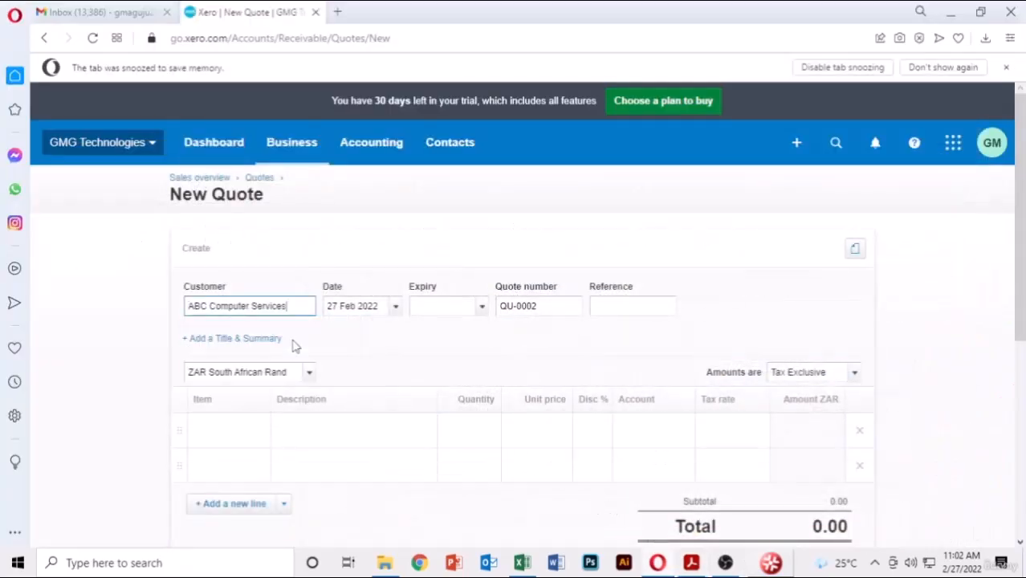
click(482, 310)
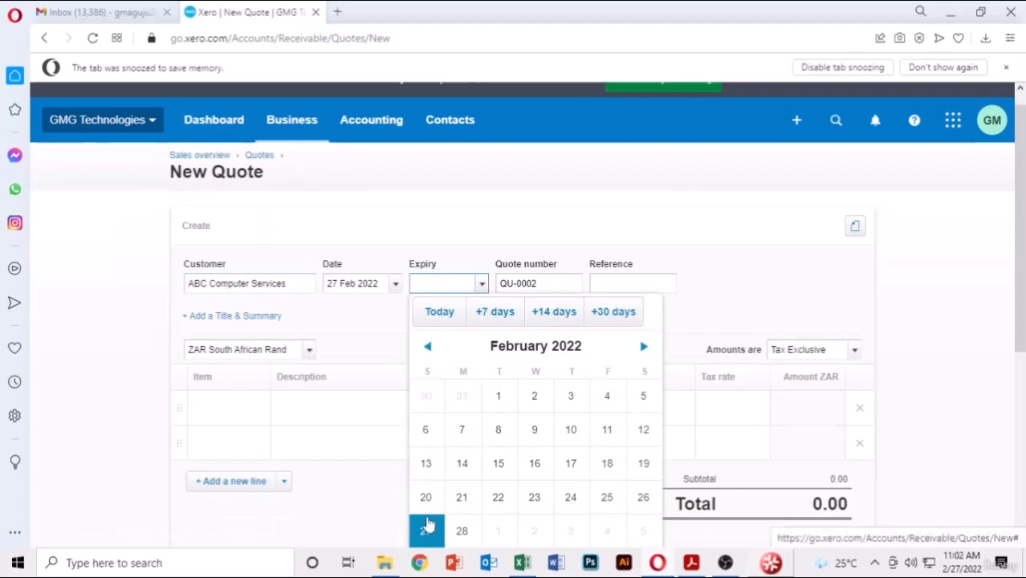
click(427, 527)
click(632, 277)
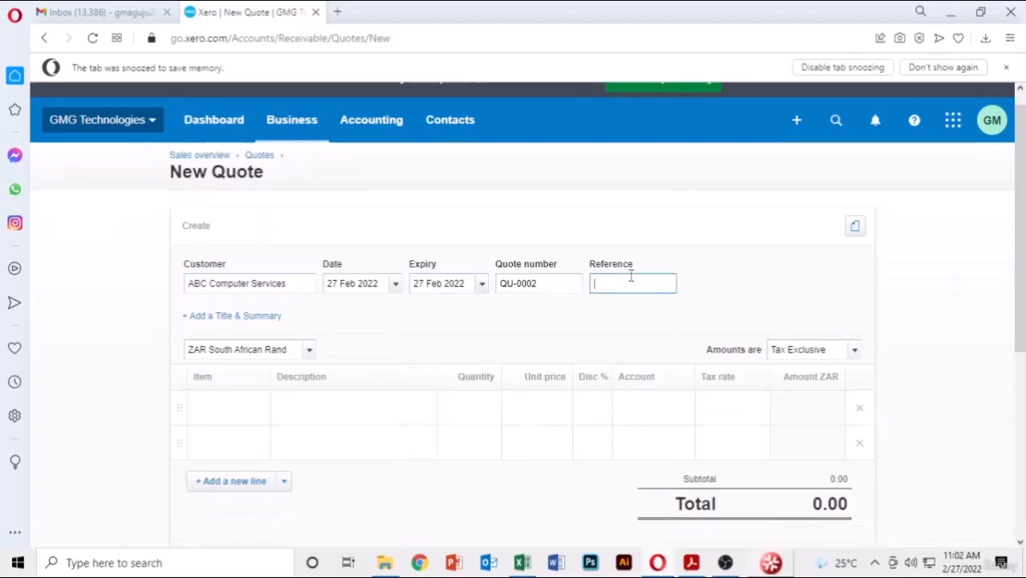
click(796, 268)
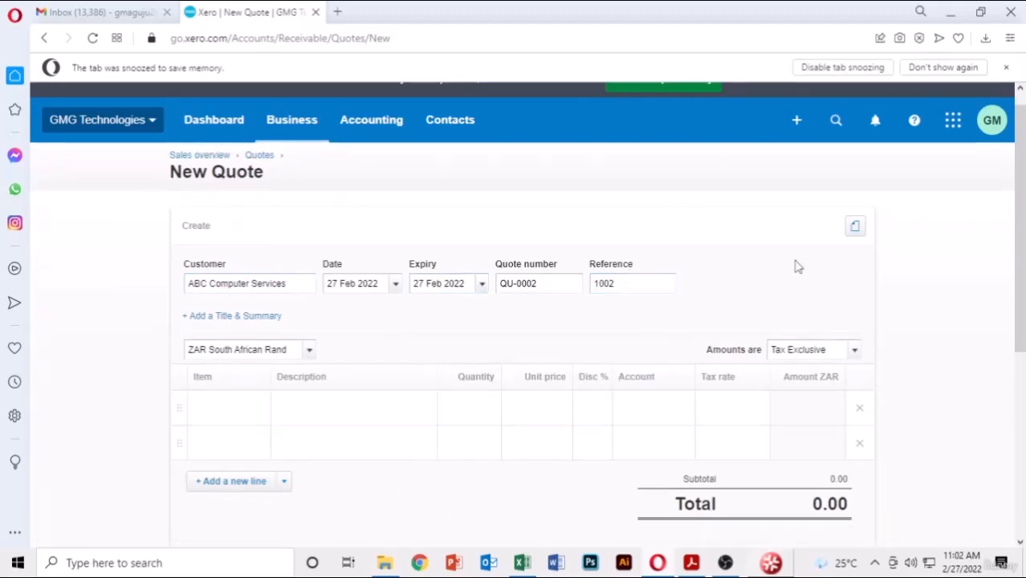
- Add a line of 26 Dell laptop ci3 (DL000DC) at 5,112.00, totalling 152,848.80
click(692, 563)
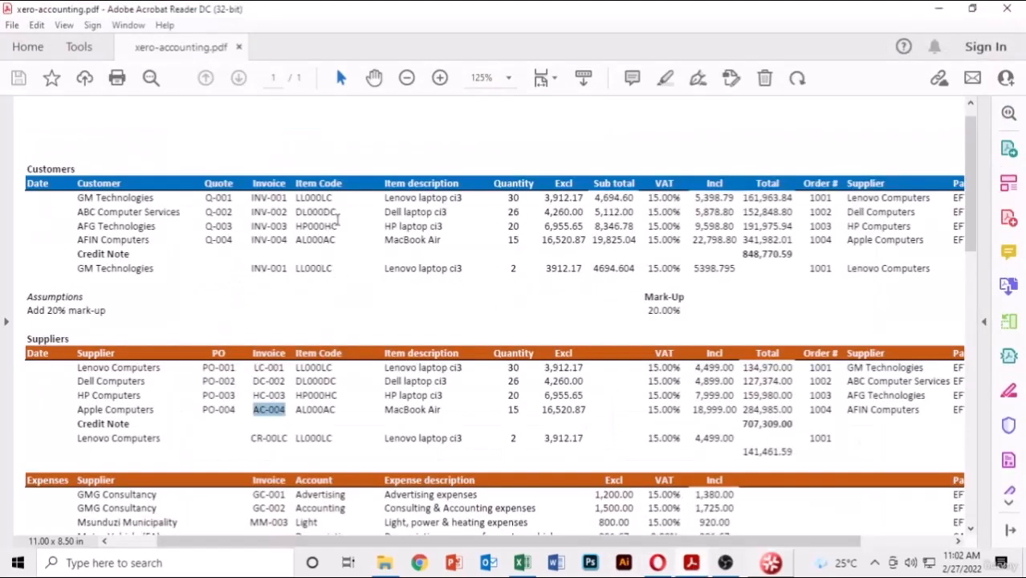
click(337, 212)
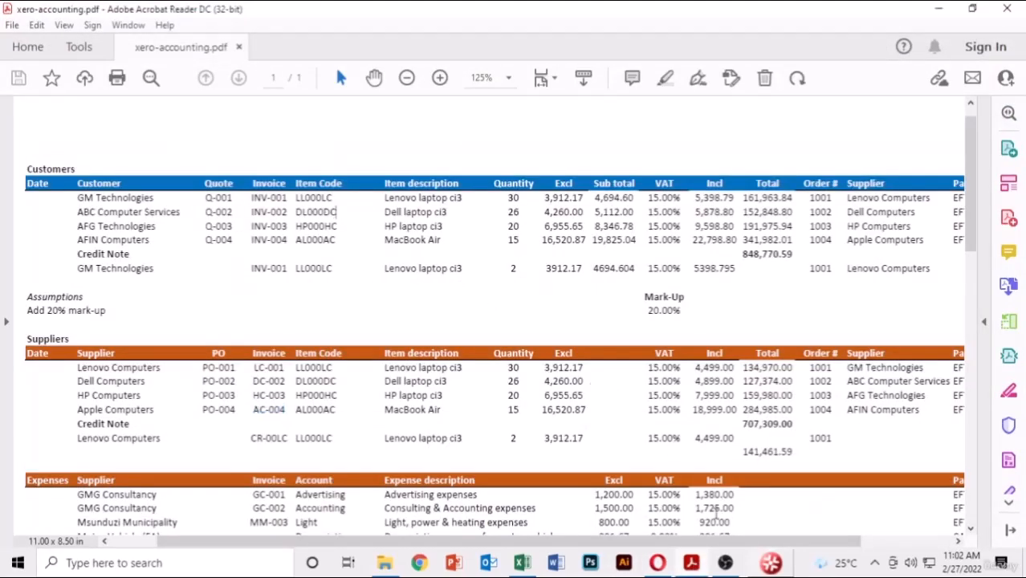
click(692, 563)
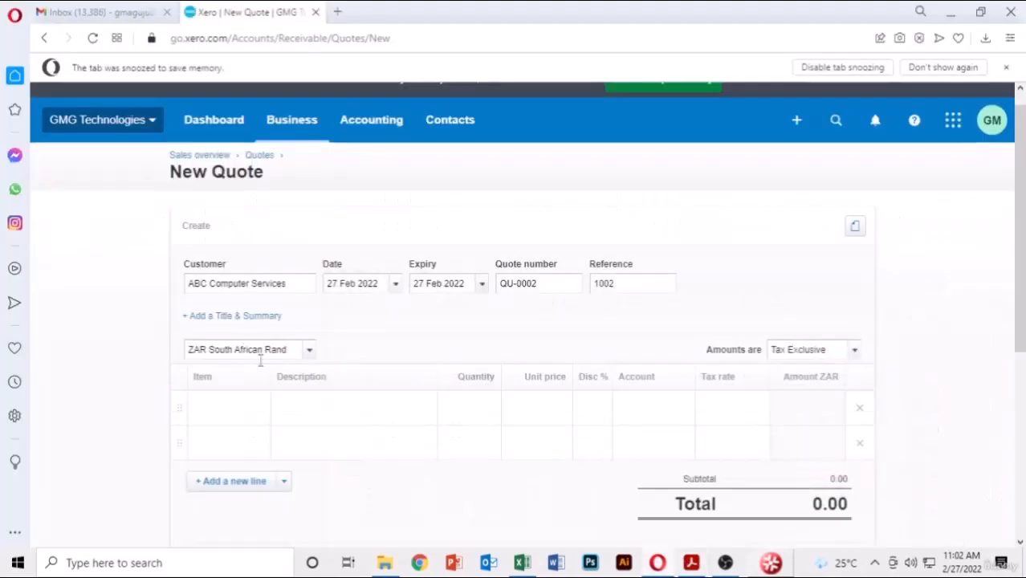
click(262, 410)
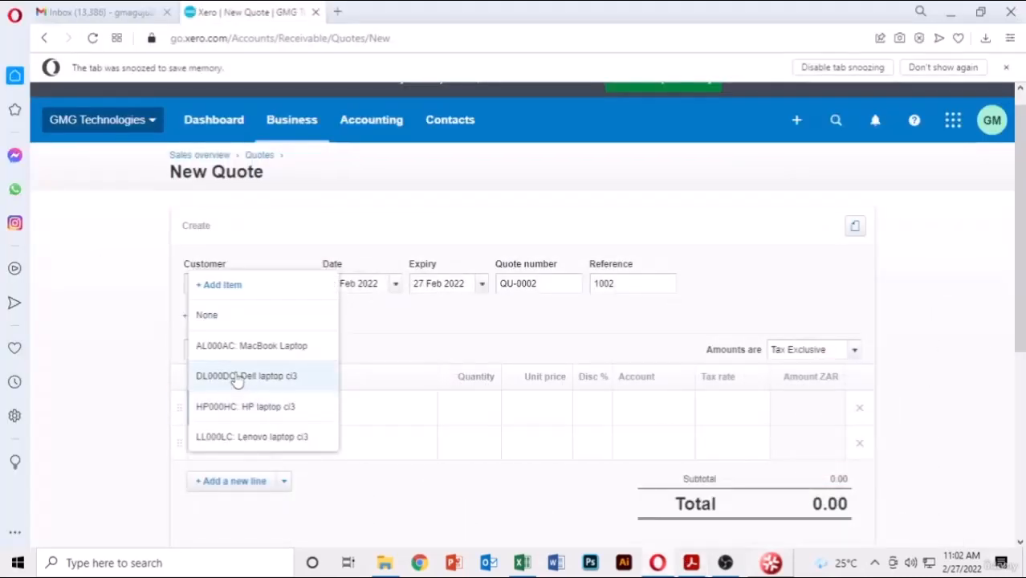
click(243, 377)
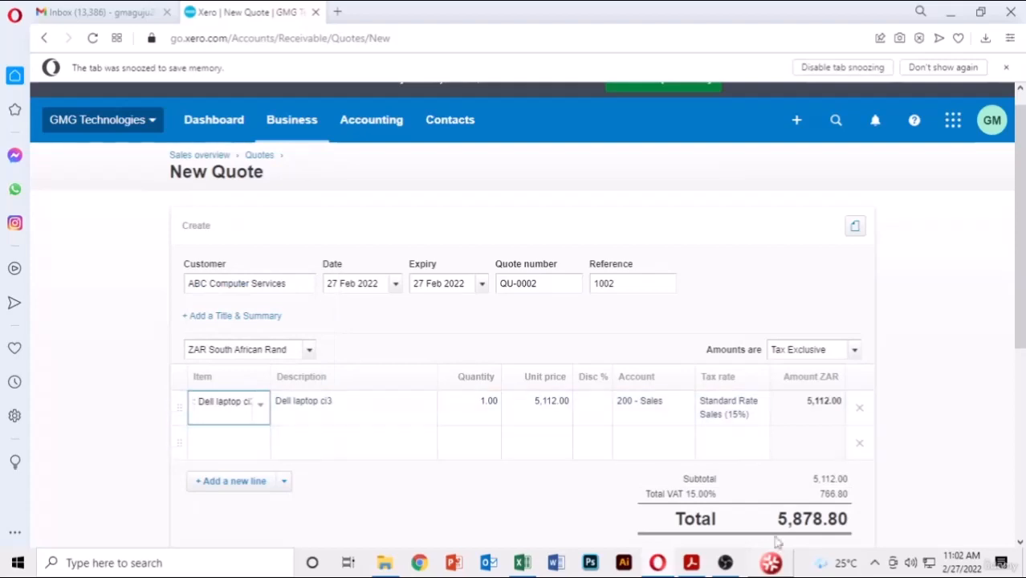
click(692, 563)
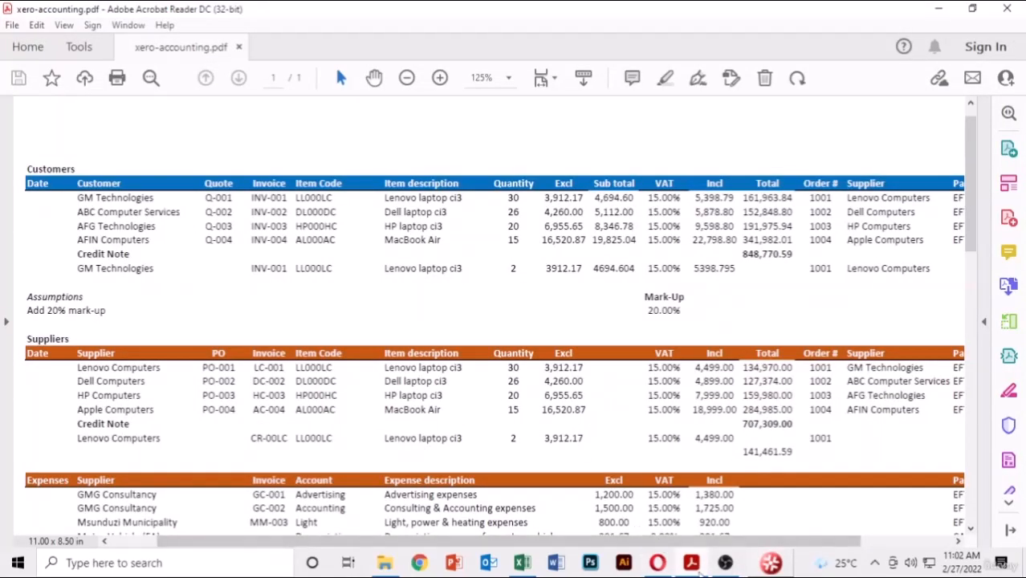
click(692, 563)
click(484, 403)
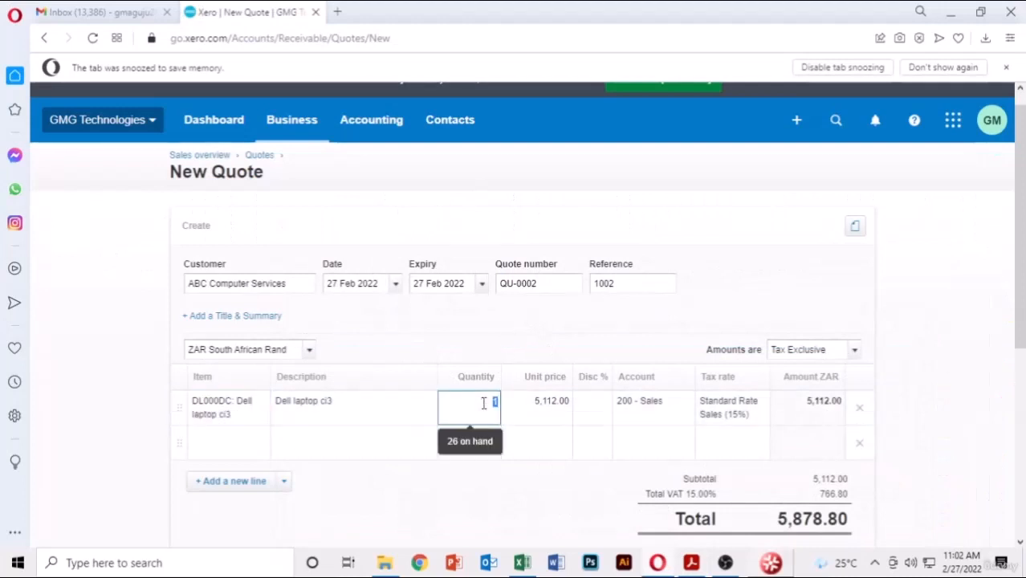
key(Return)
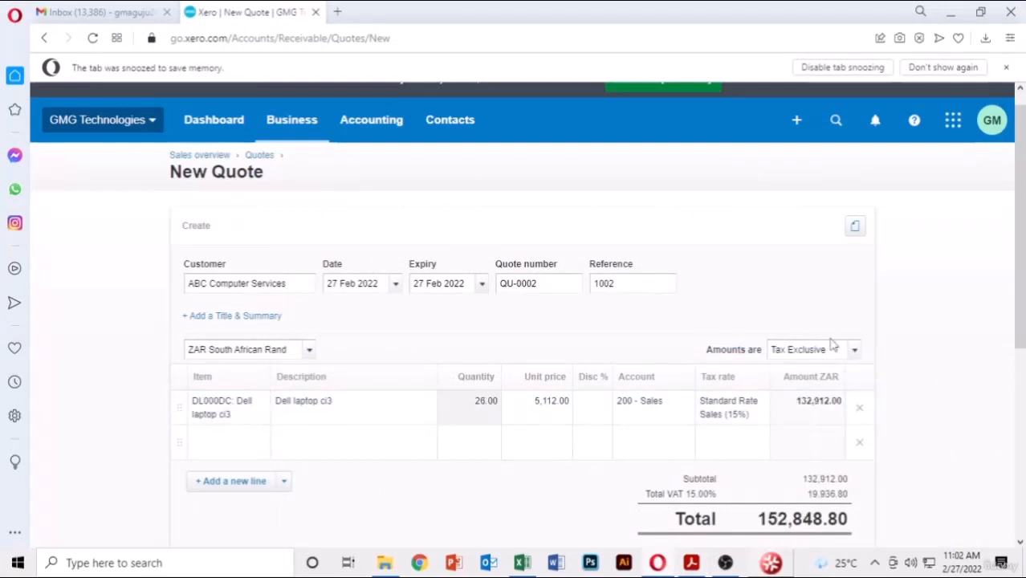
scroll(945, 322, down, 1)
scroll(946, 322, down, 4)
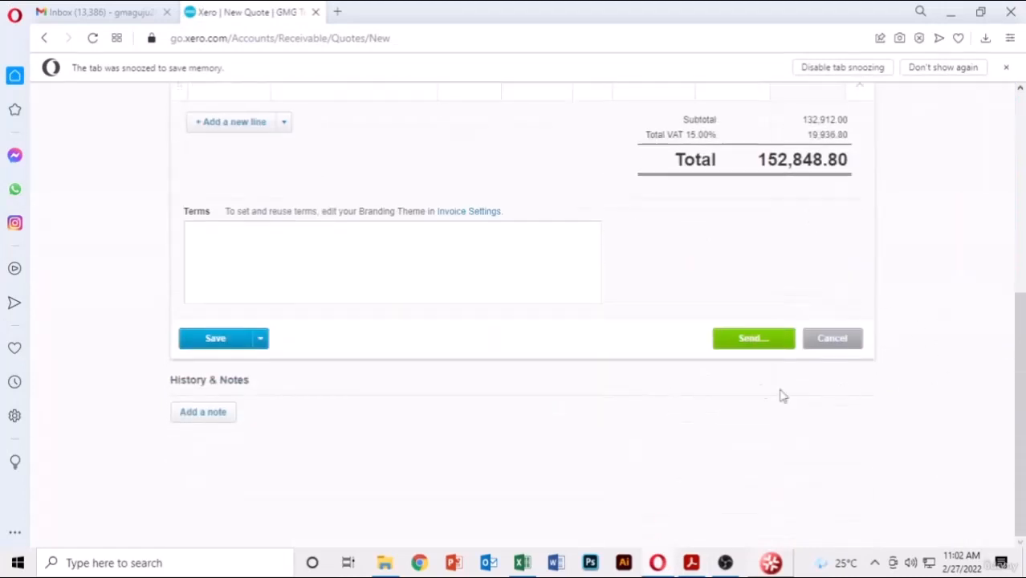
- E-mail quote QU-0002 to the customer's address and go back to the Quotes list
click(749, 343)
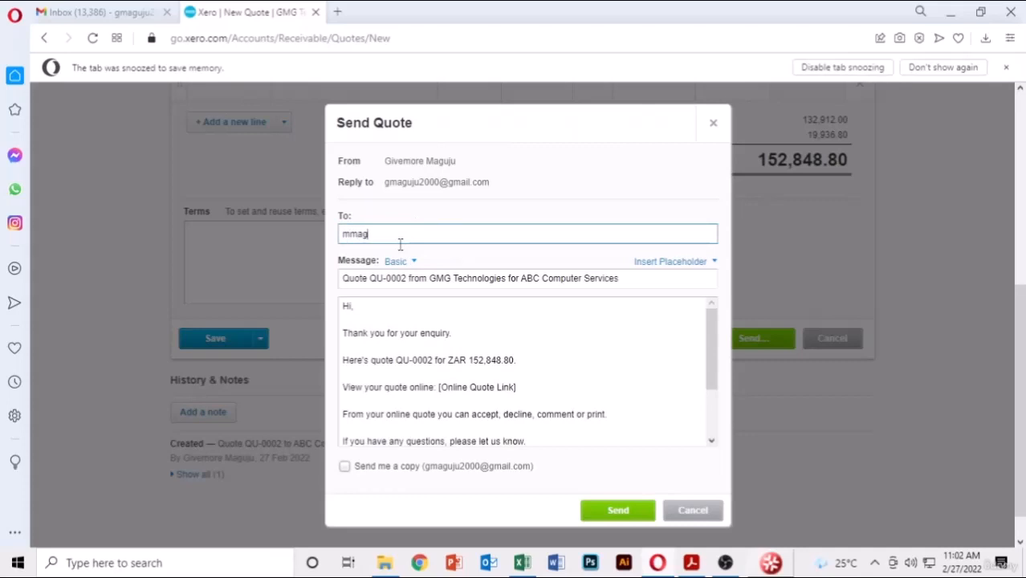
key(ctrl+a)
key(ctrl+c)
click(647, 512)
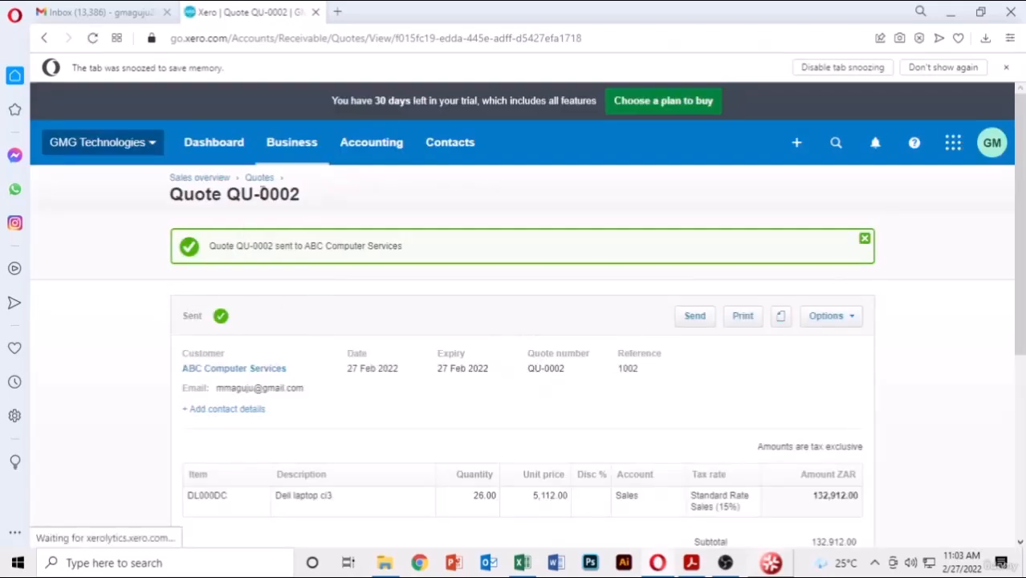
click(259, 177)
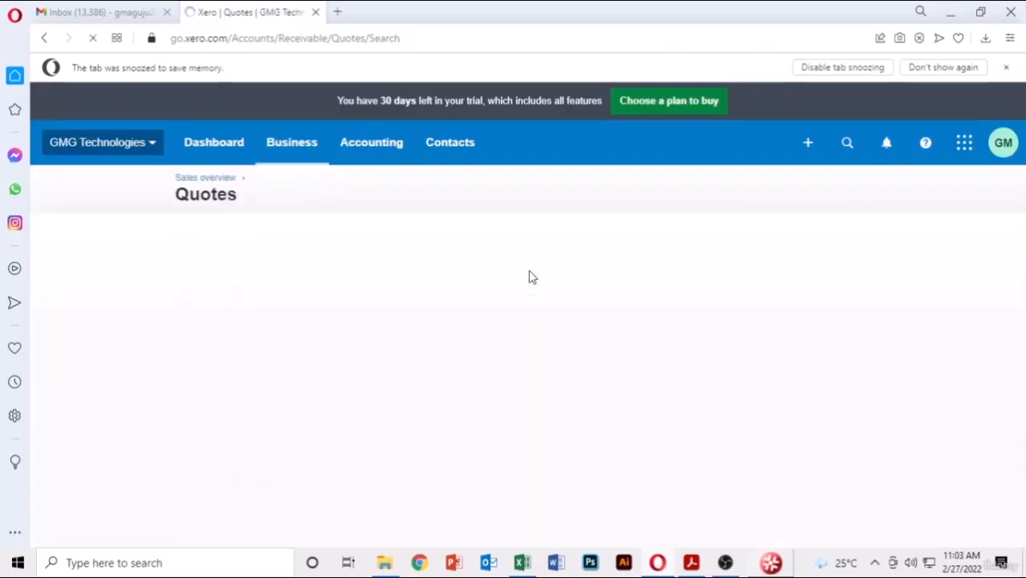
- Start quote QU-0003 for AFG Technologies, expiring 27 Feb 2022, with reference 1003
click(207, 244)
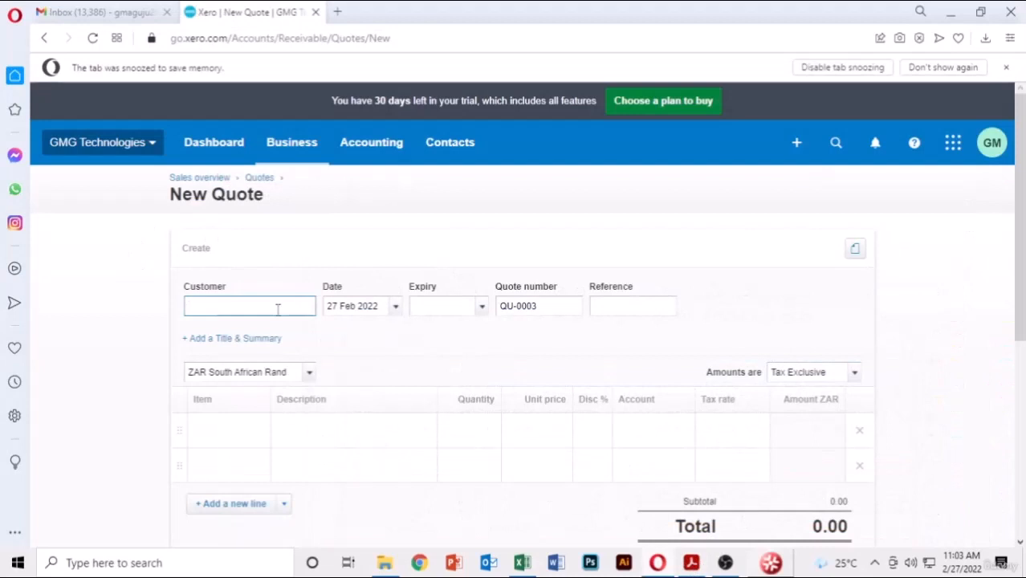
text(afg)
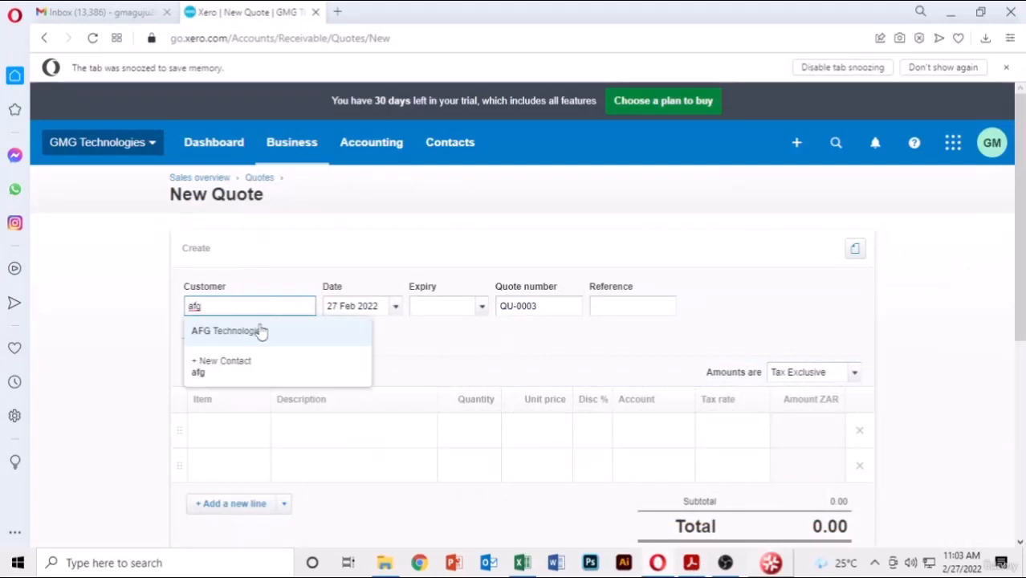
click(257, 332)
click(476, 306)
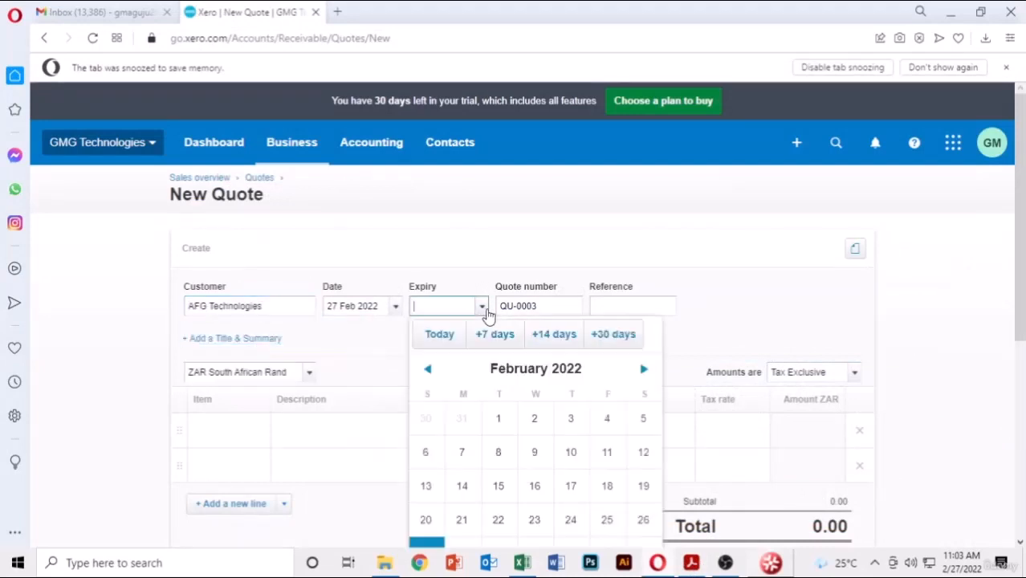
click(426, 530)
click(628, 277)
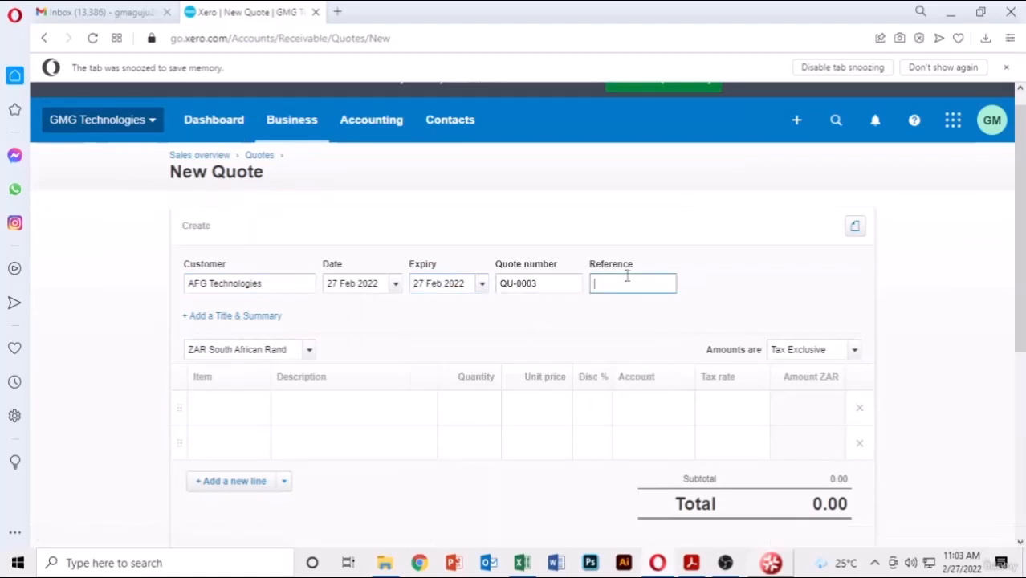
text(1003)
click(819, 287)
- Add 20 HP laptop ci3 (HP000HC) at 8,346.78, bringing the total to 191,975.94
scroll(701, 302, down, 2)
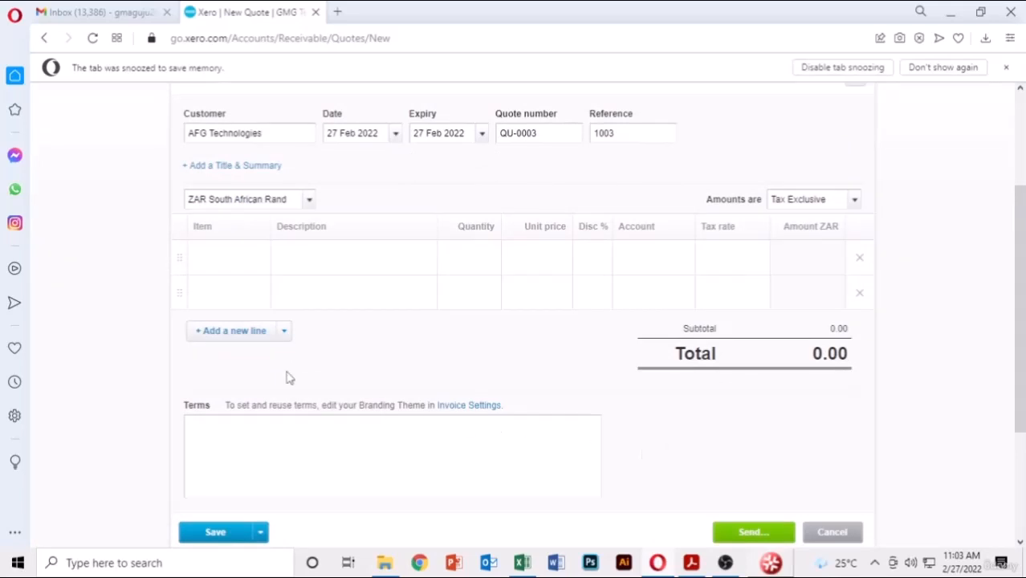
click(260, 259)
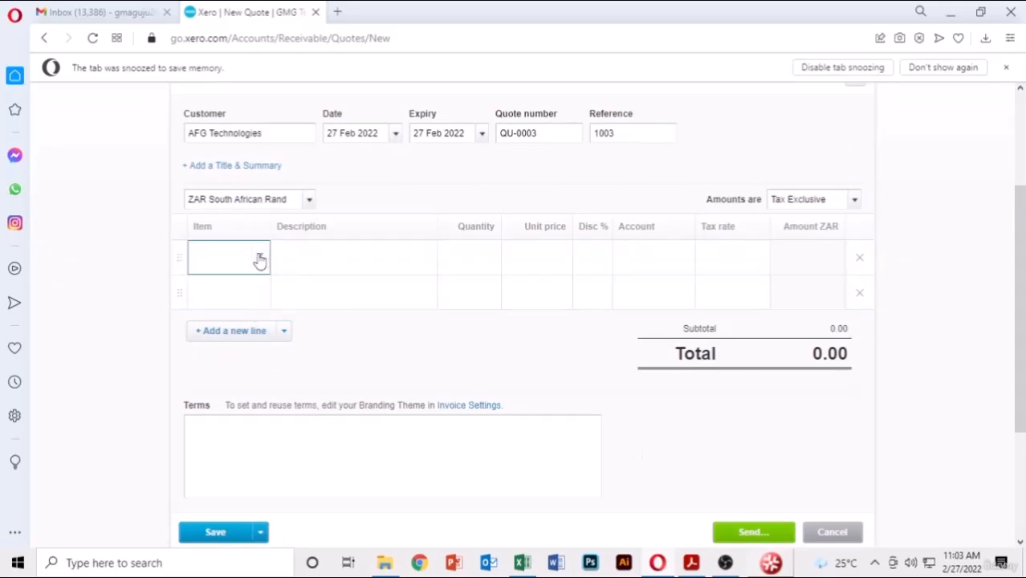
click(260, 259)
click(270, 417)
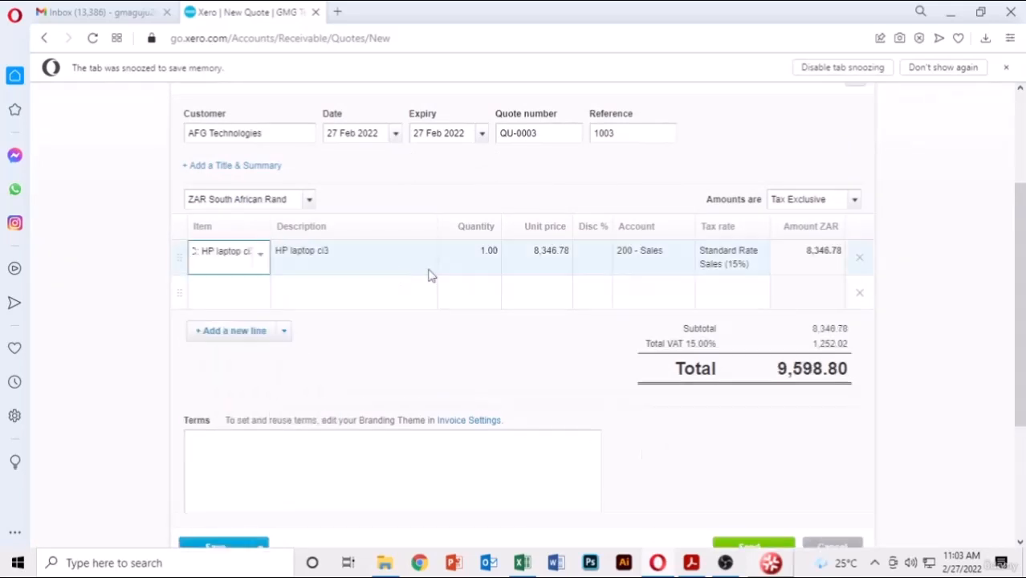
click(692, 563)
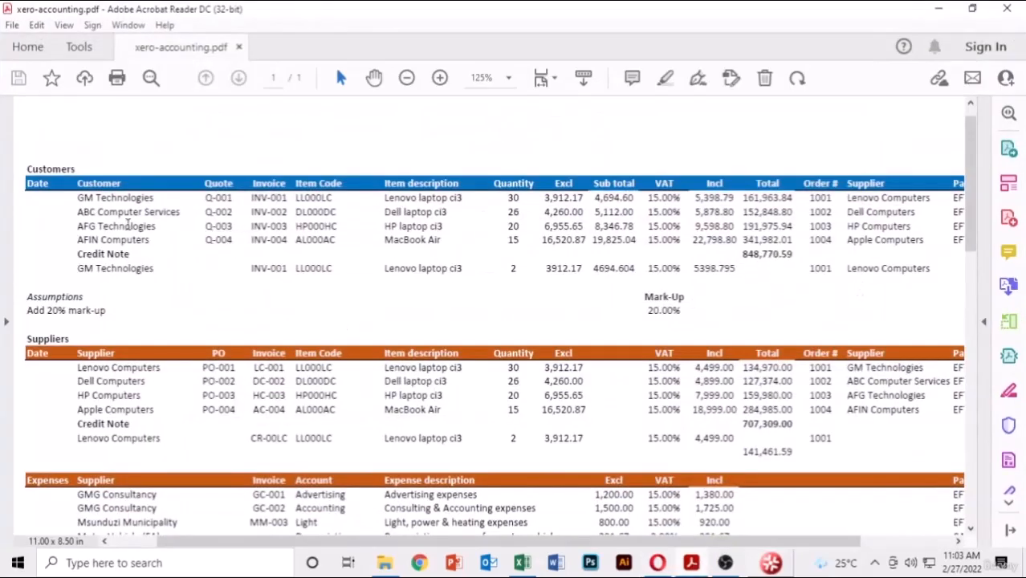
click(659, 563)
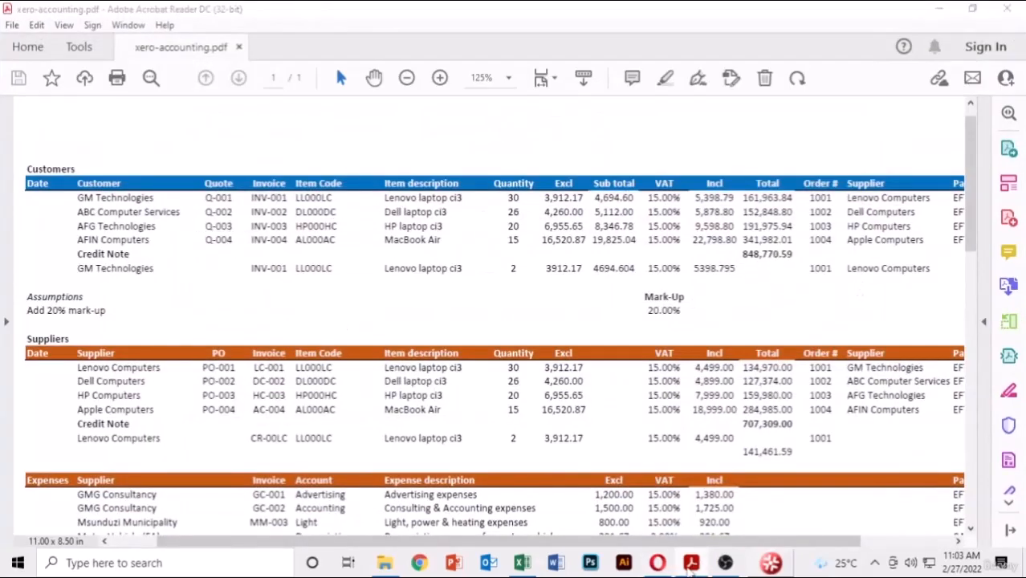
click(482, 254)
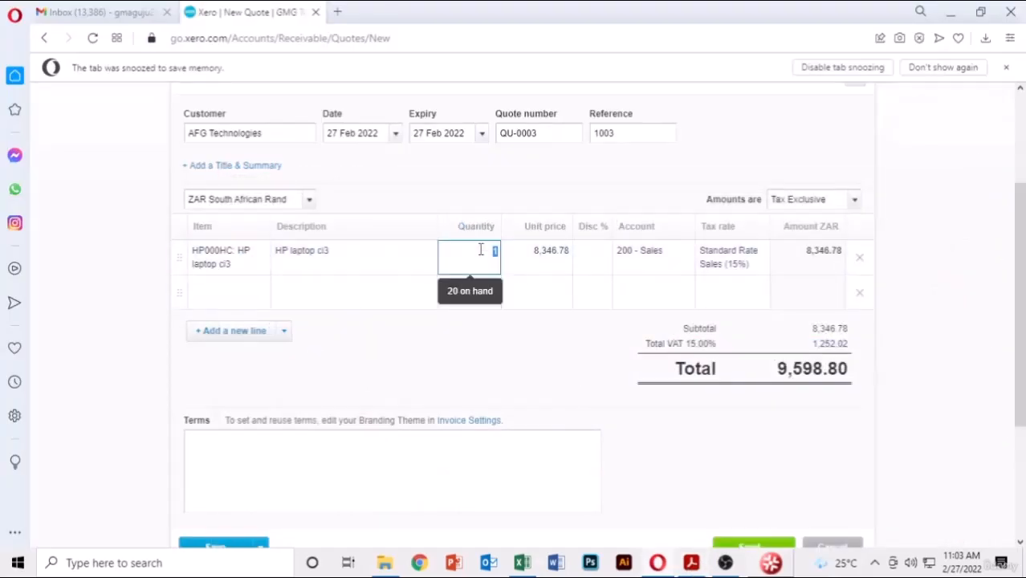
key(Return)
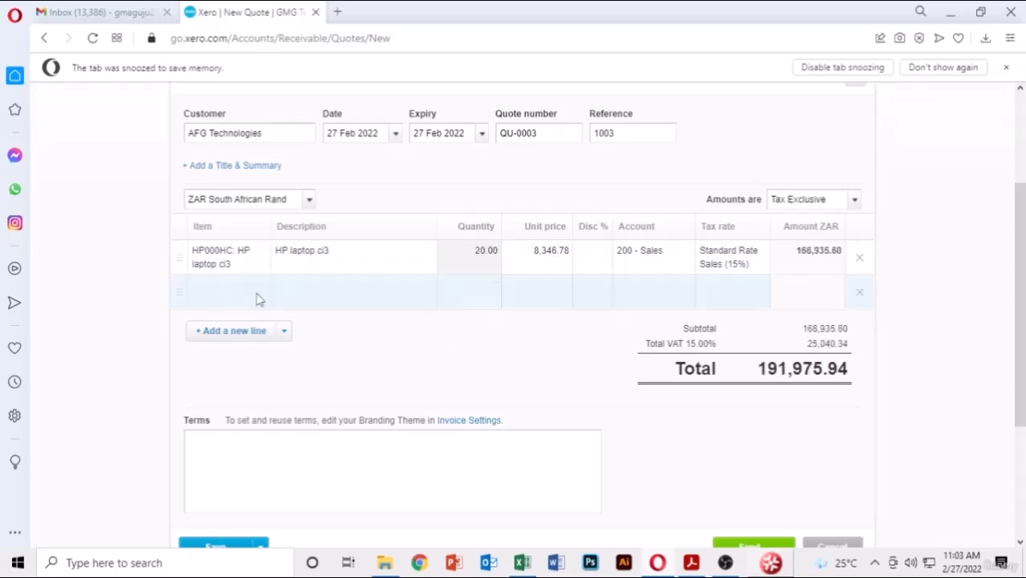
scroll(802, 420, down, 1)
- E-mail quote QU-0003 to AFG Technologies, leaving three quotes totalling 506,788.44 ZAR under Sent
click(747, 479)
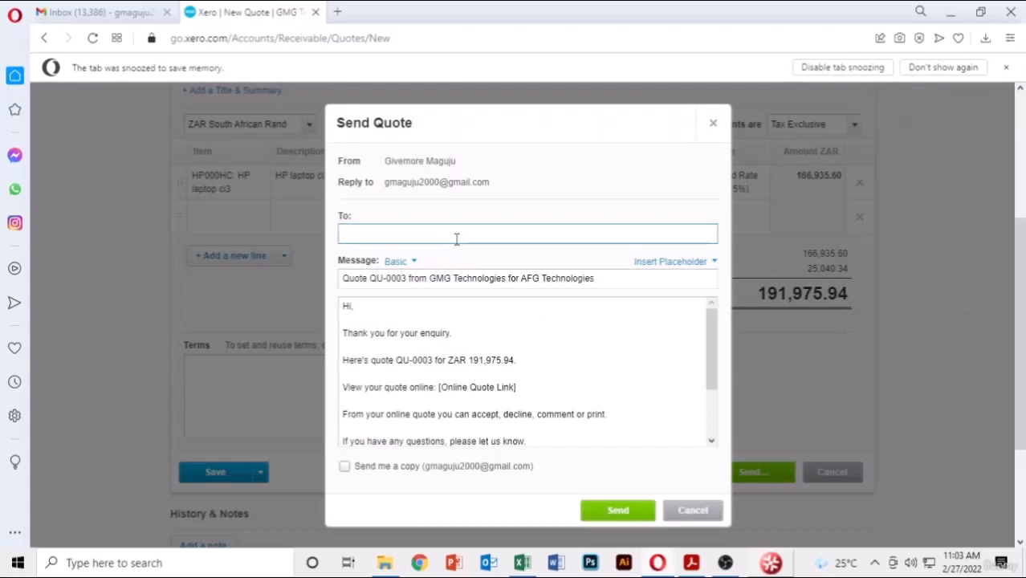
key(ctrl+v)
click(616, 510)
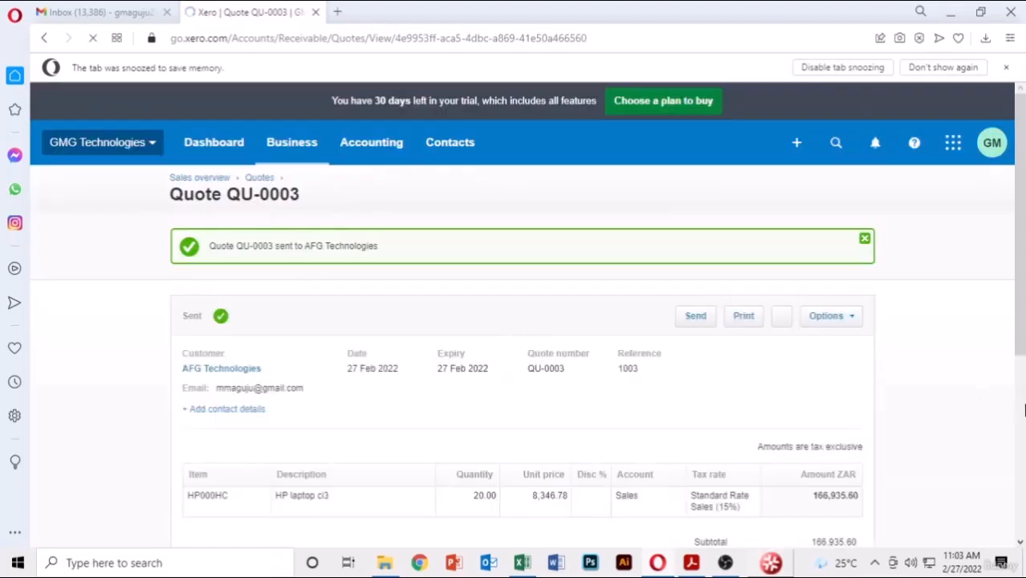
click(258, 179)
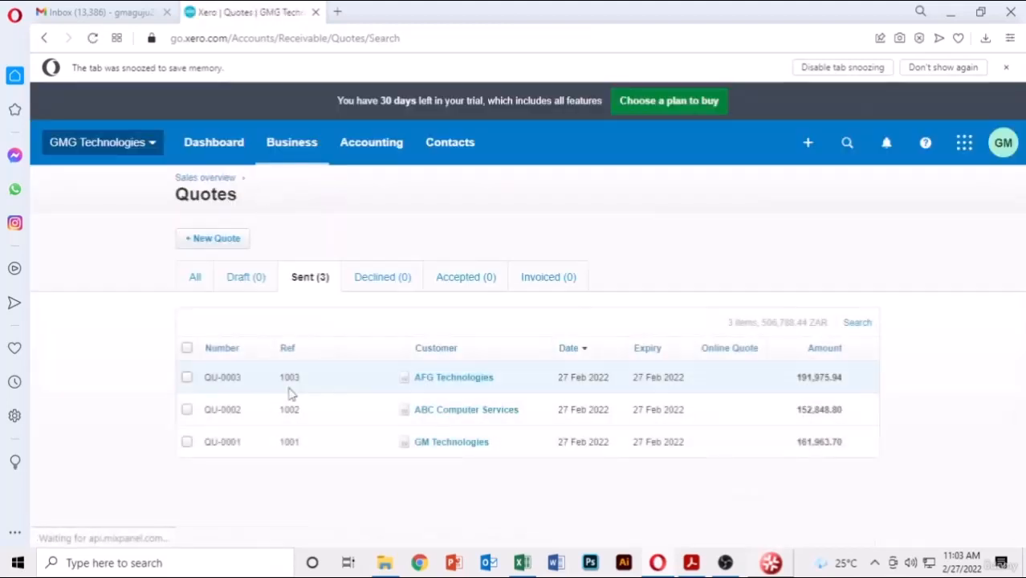
click(211, 238)
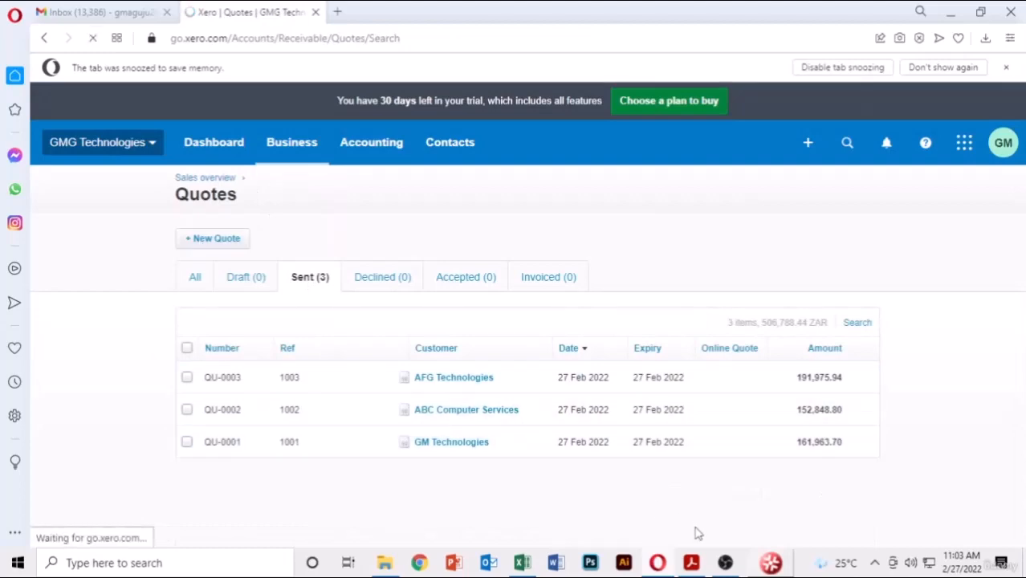
- Set up quote QU-0004 for AFIN Computers, expiring 27 Feb 2022, with reference 1004
click(690, 490)
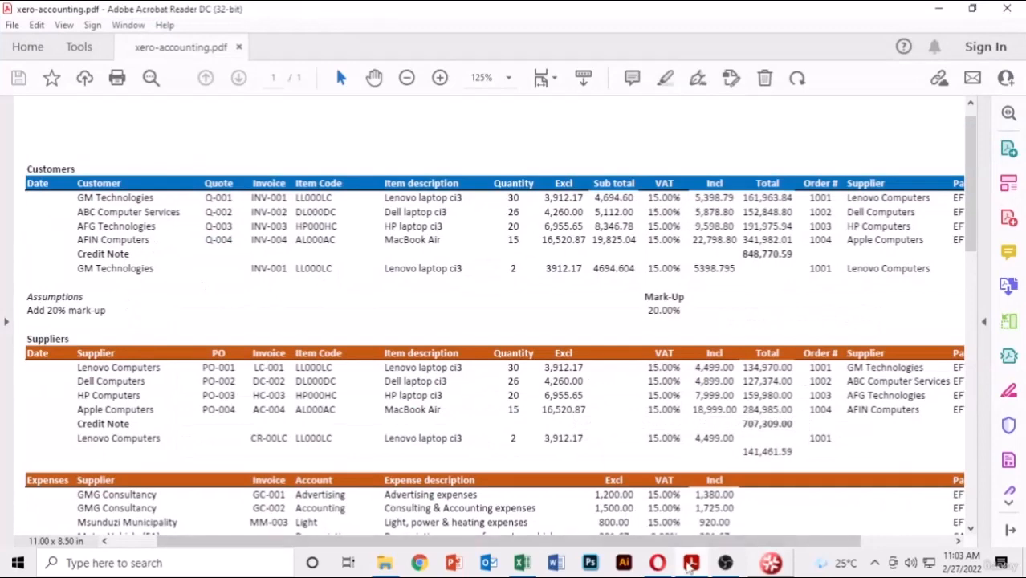
click(691, 563)
text(a)
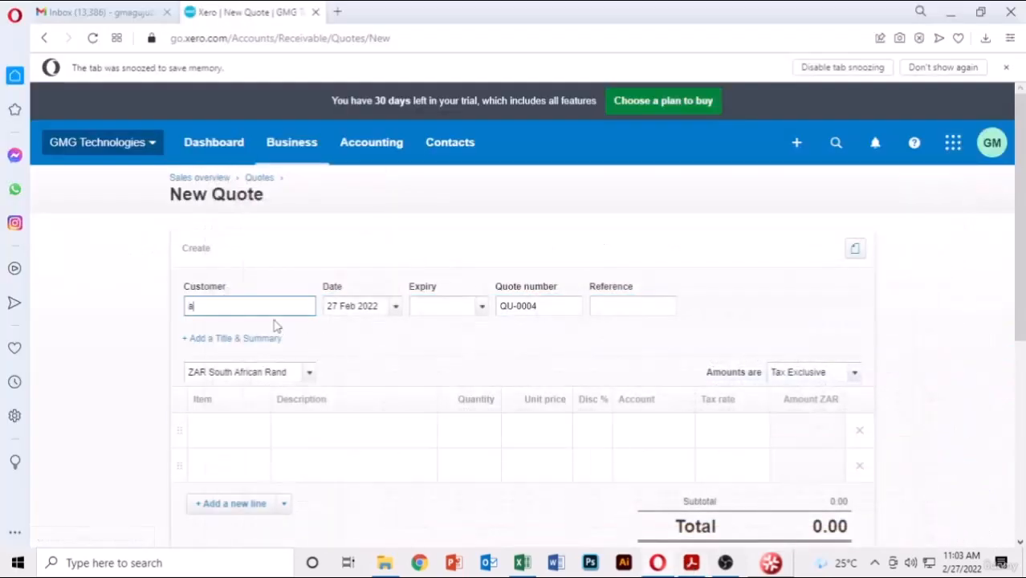
text(fi)
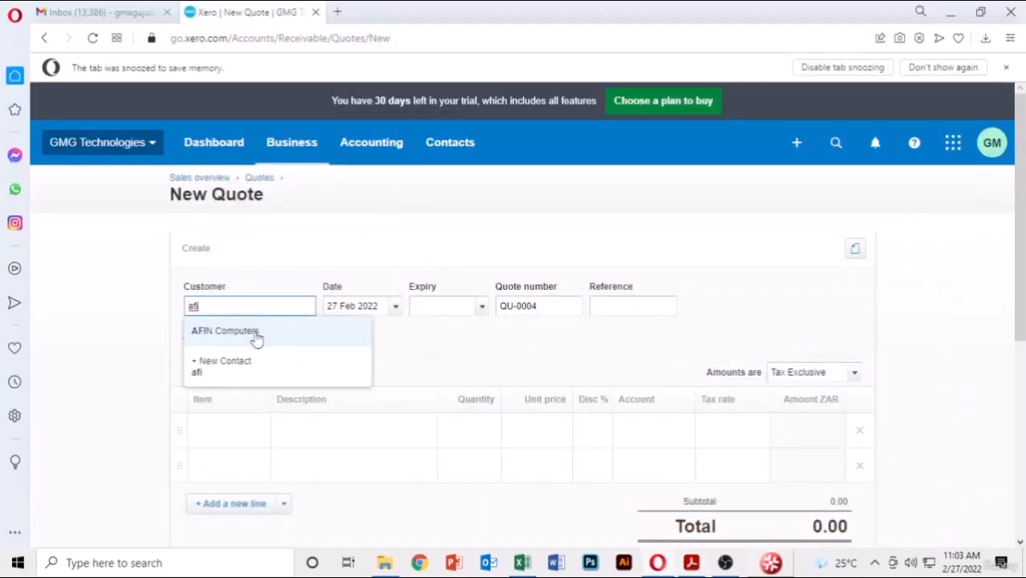
click(255, 335)
click(483, 307)
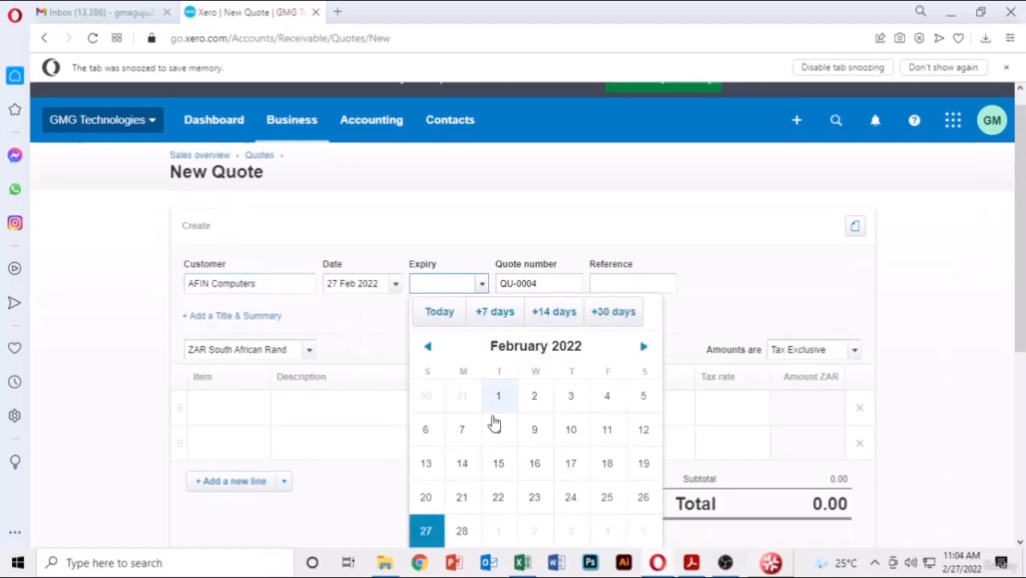
click(425, 530)
click(616, 286)
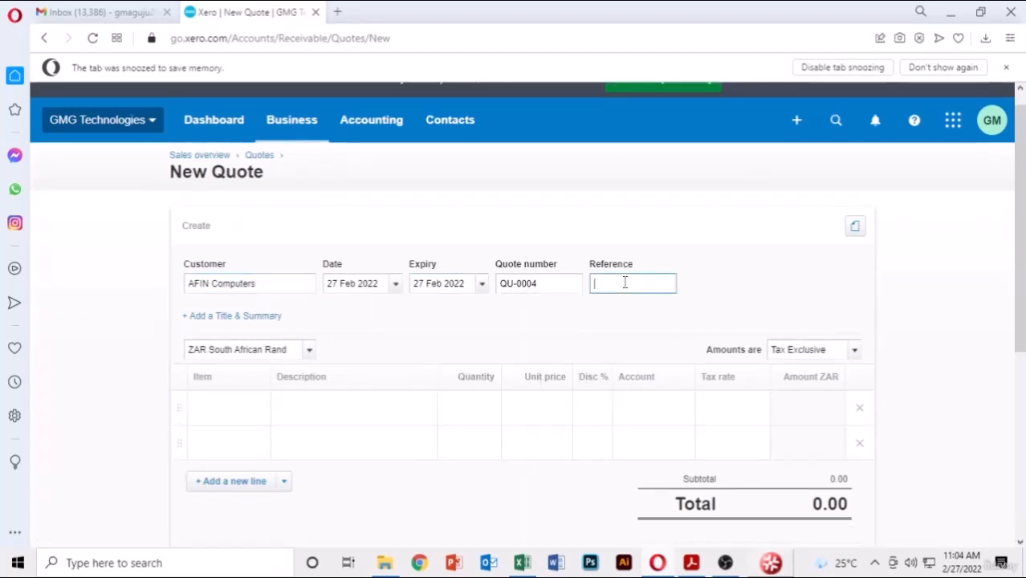
- Add 15 MacBook Laptop (AL000AC) at 19,825.04, bringing the total to 341,981.94
click(261, 413)
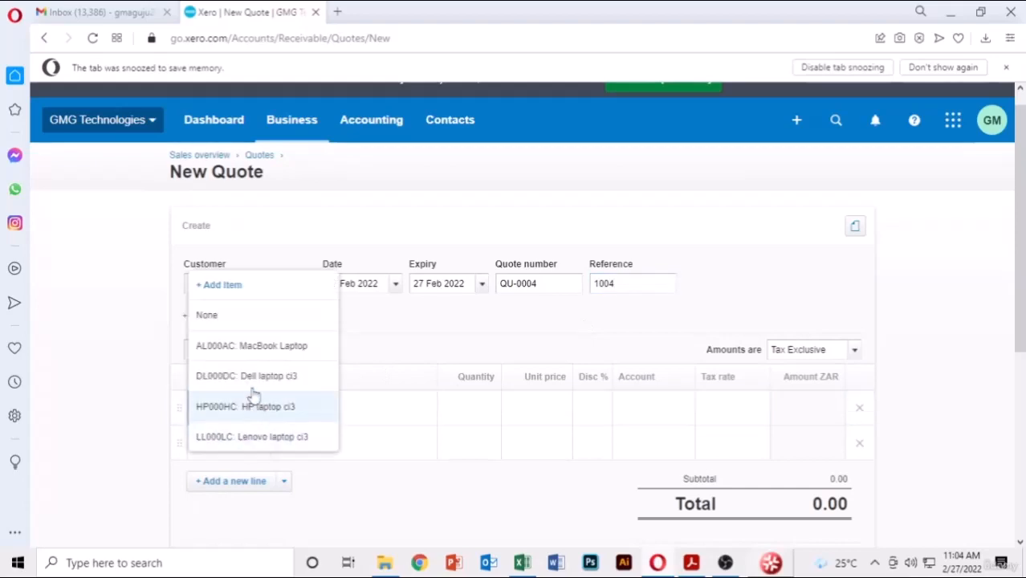
click(249, 347)
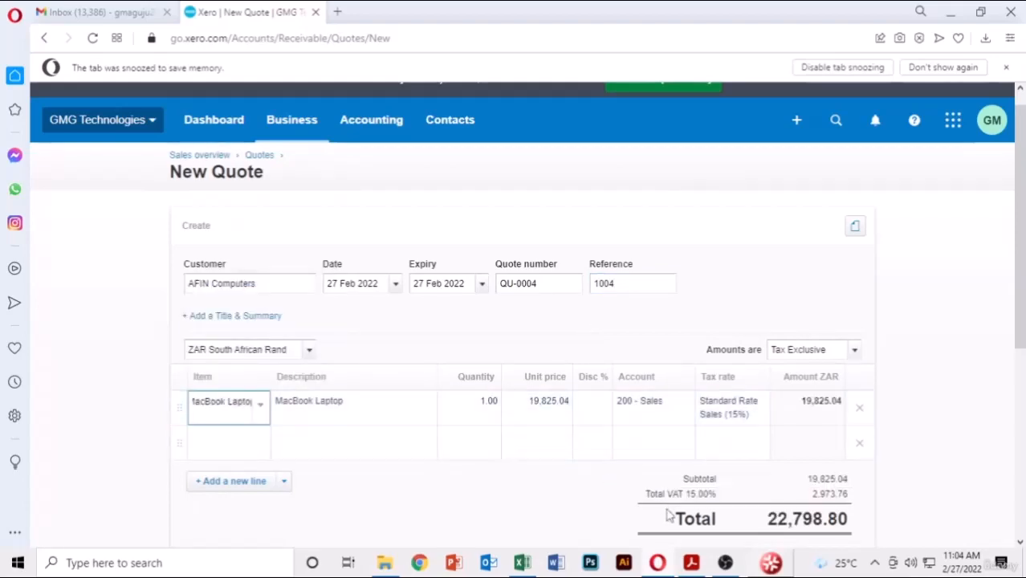
click(692, 563)
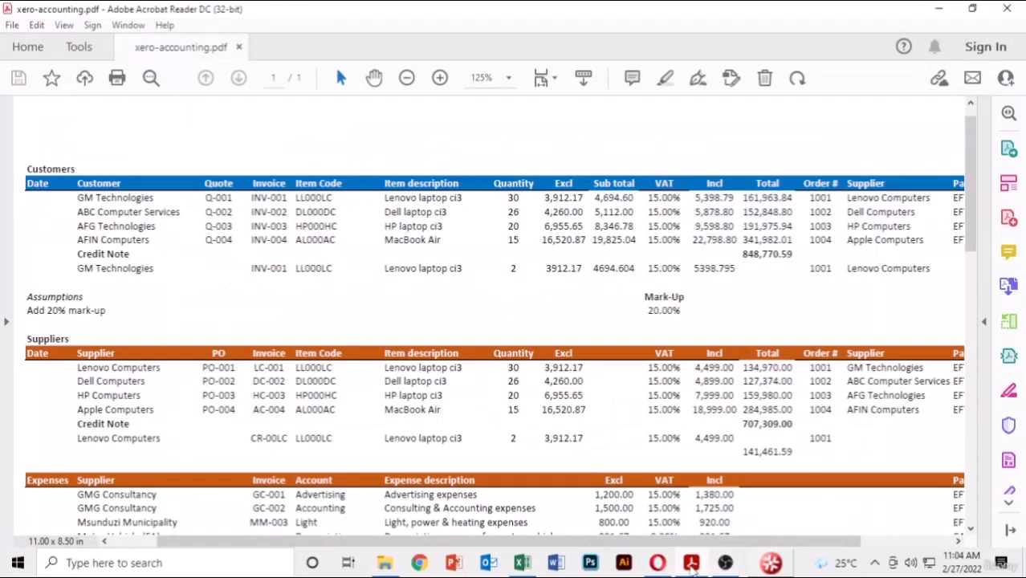
click(658, 563)
click(486, 402)
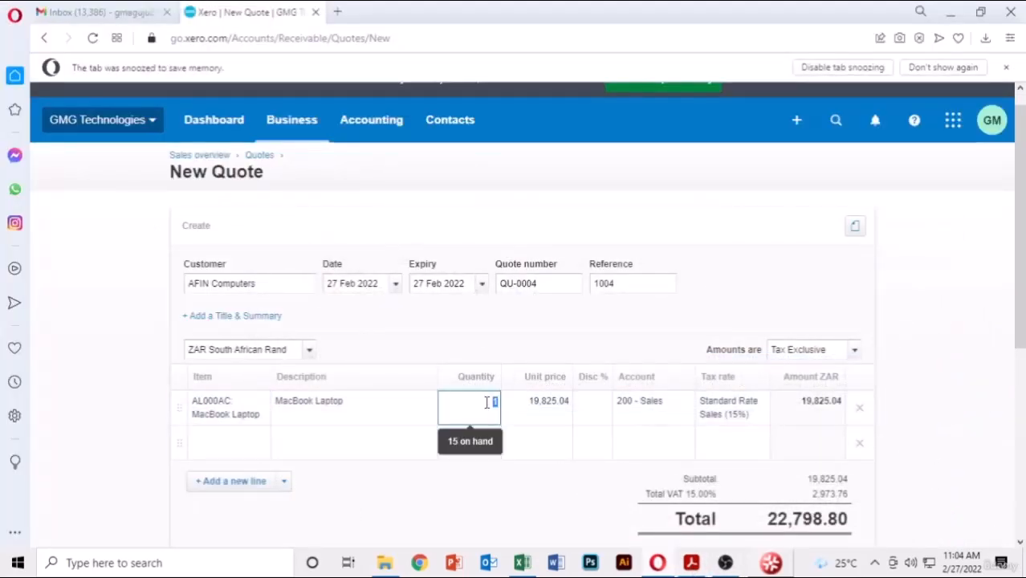
text(15)
key(Return)
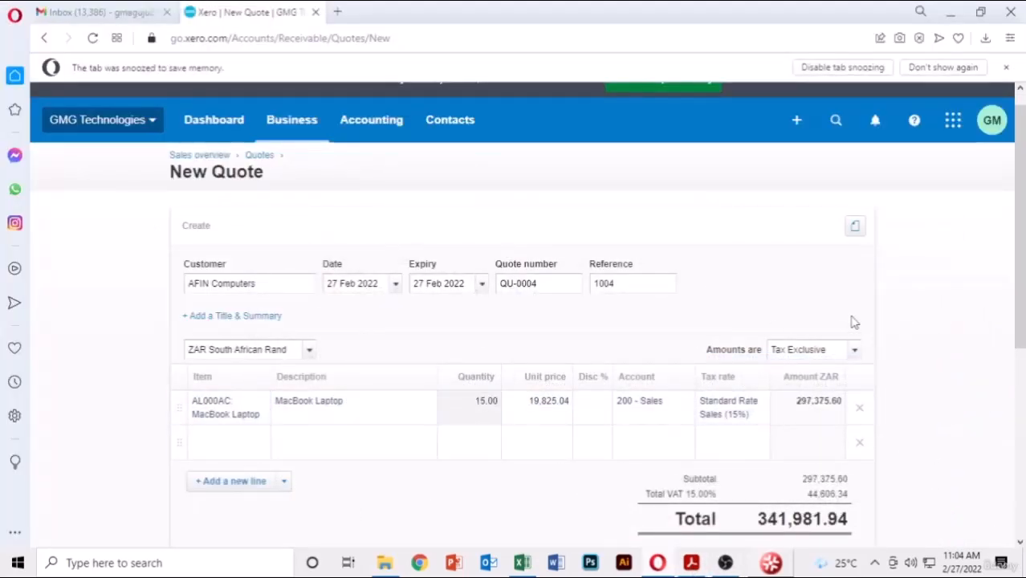
scroll(959, 298, down, 4)
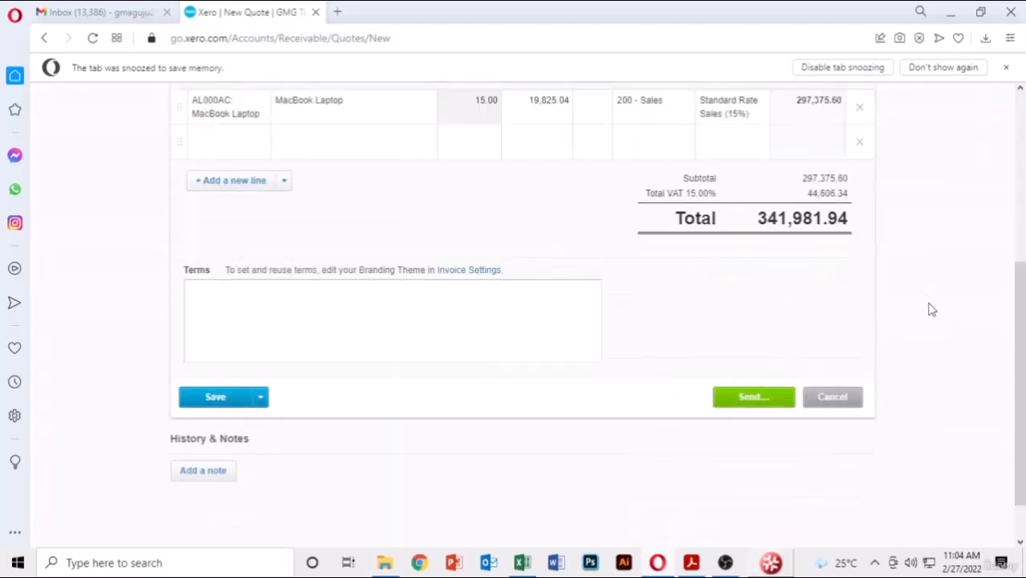
- E-mail quote QU-0004 to AFIN Computers and confirm four quotes totalling 848,770.38 ZAR under Sent
click(744, 397)
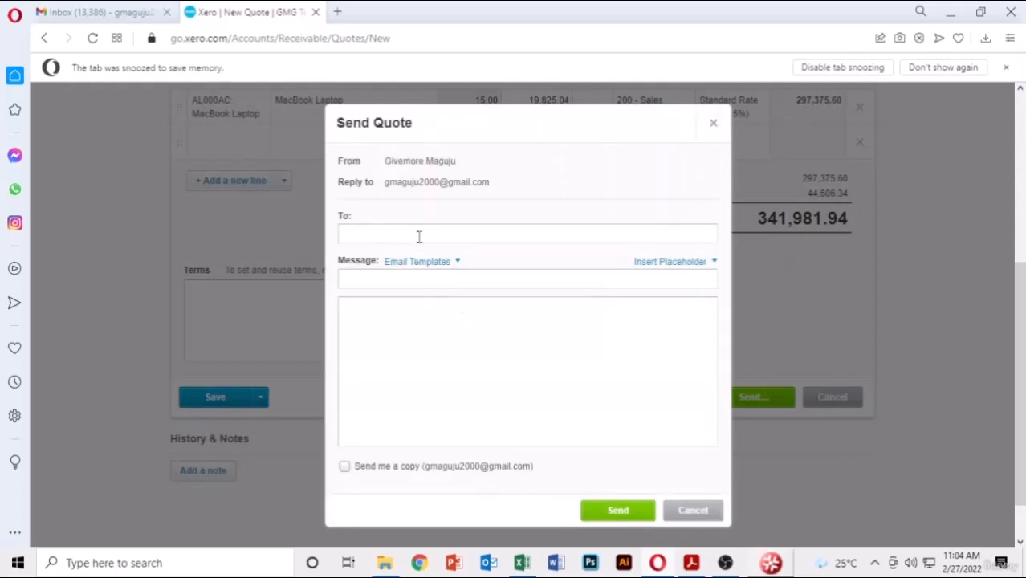
click(418, 236)
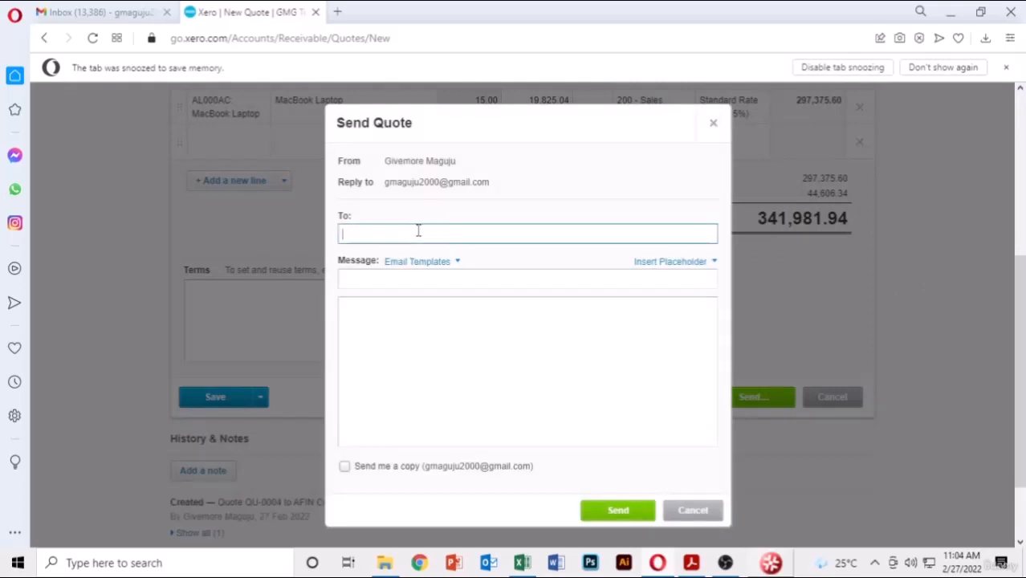
click(618, 511)
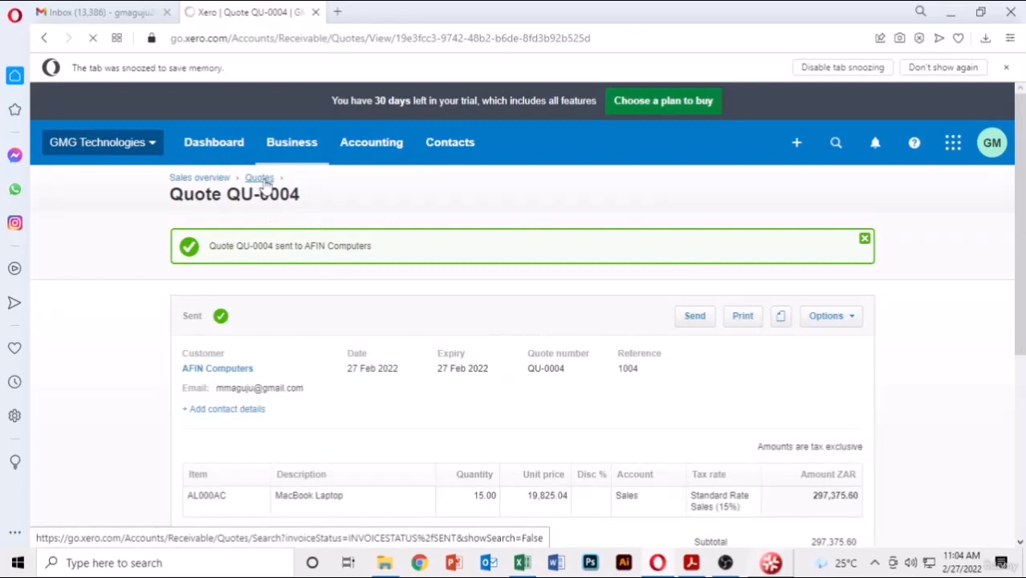
click(262, 179)
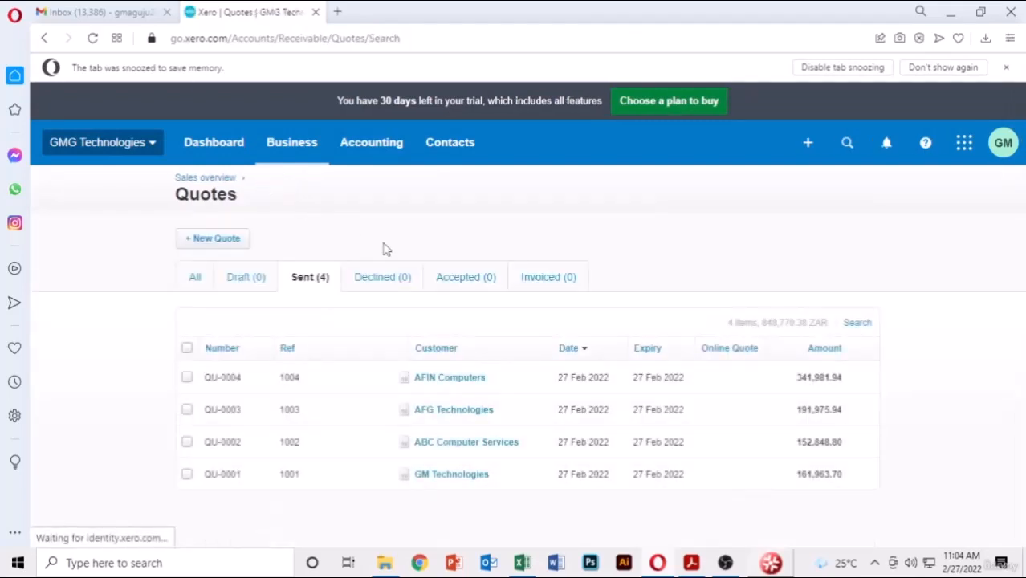
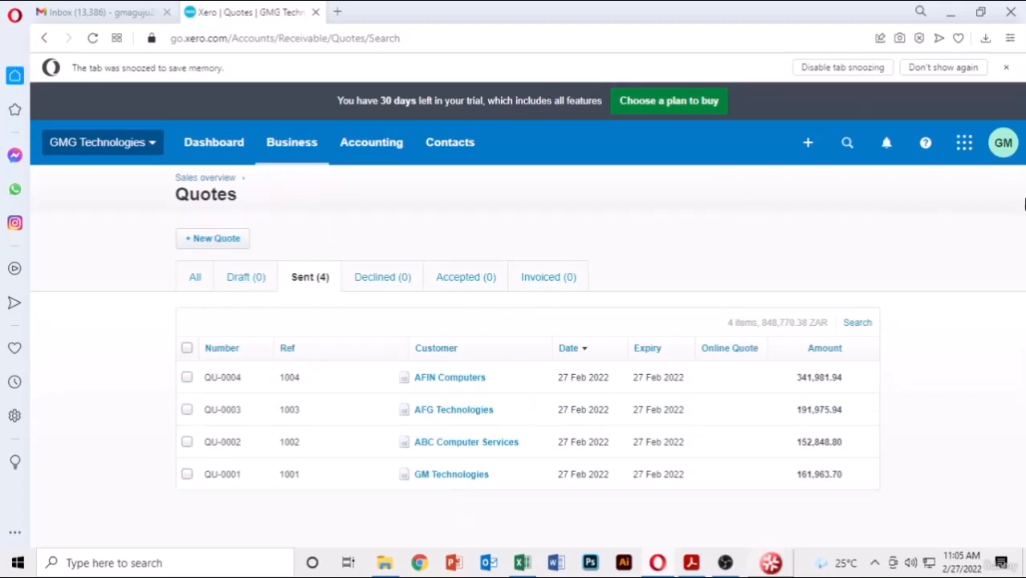
- Select sent quotes QU-0004, QU-0003, QU-0002 and QU-0001 and accept all four
click(186, 379)
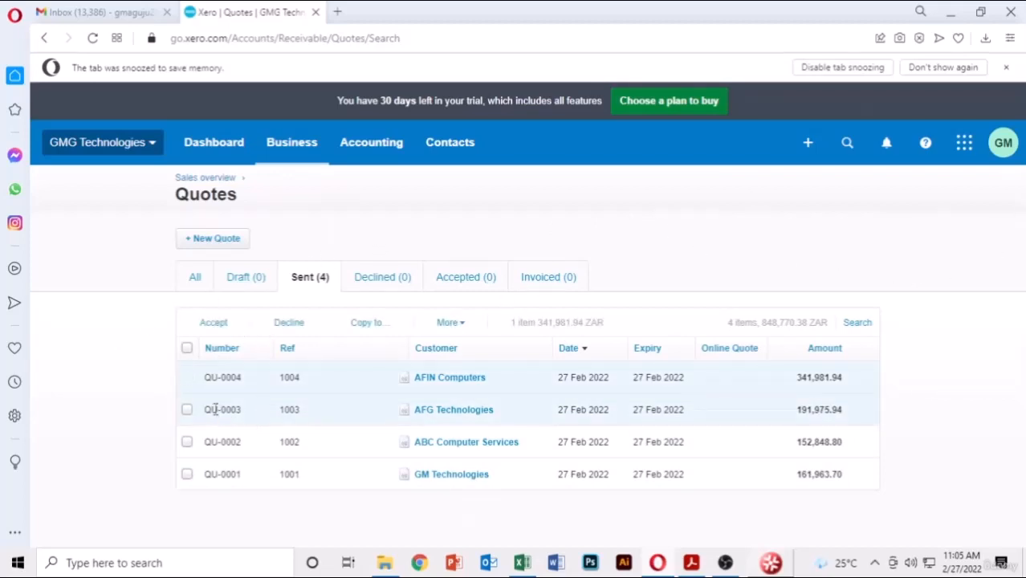
click(186, 410)
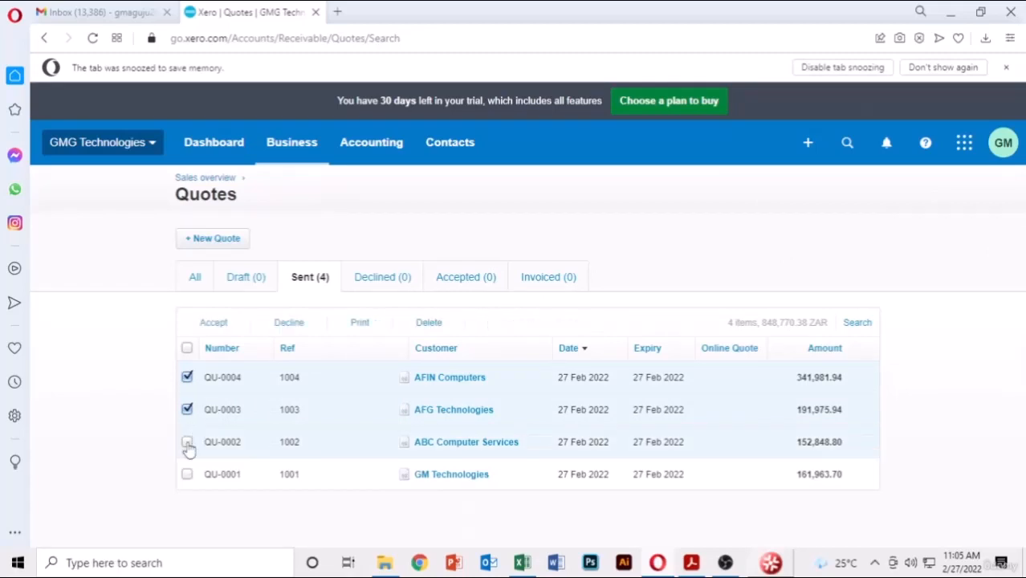
click(186, 442)
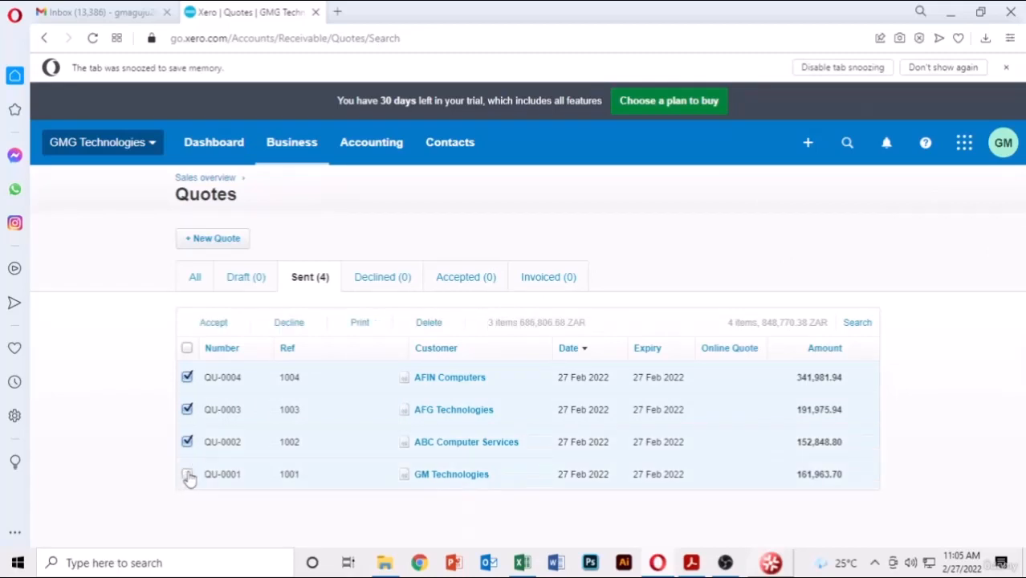
click(188, 475)
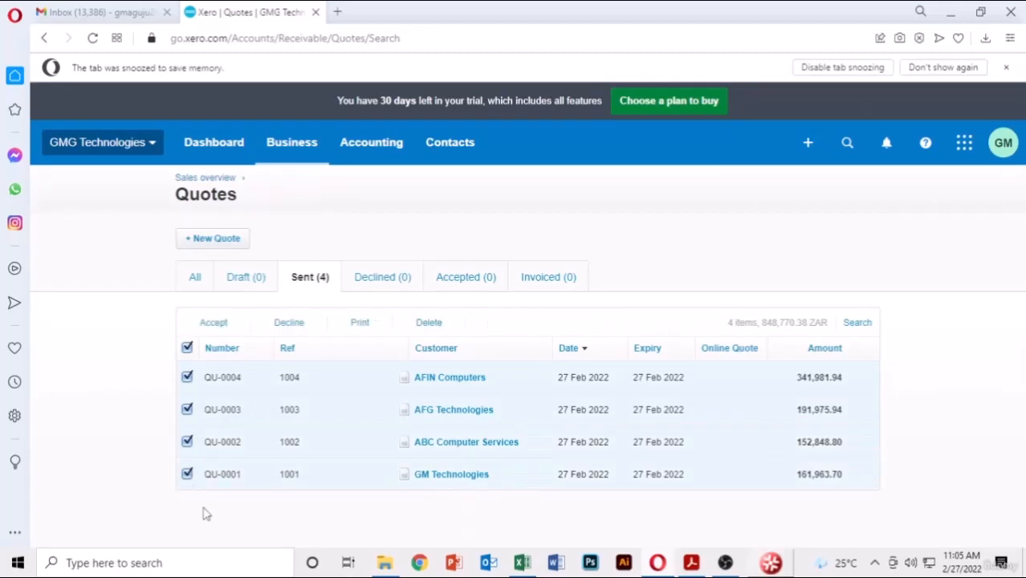
click(214, 323)
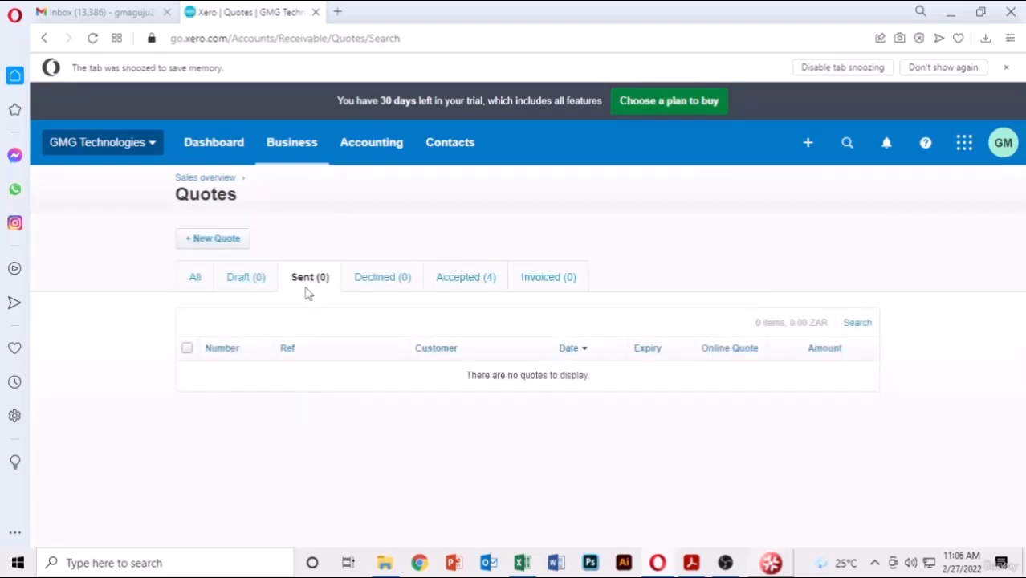
- From the Accepted (4) quotes, start copying QU-0004 into a new document
click(478, 281)
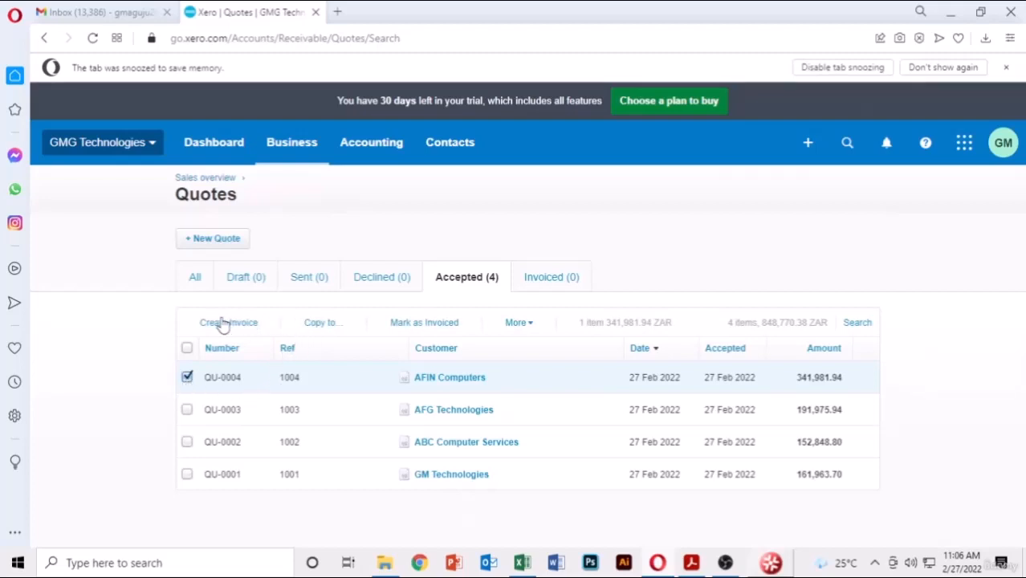
click(322, 325)
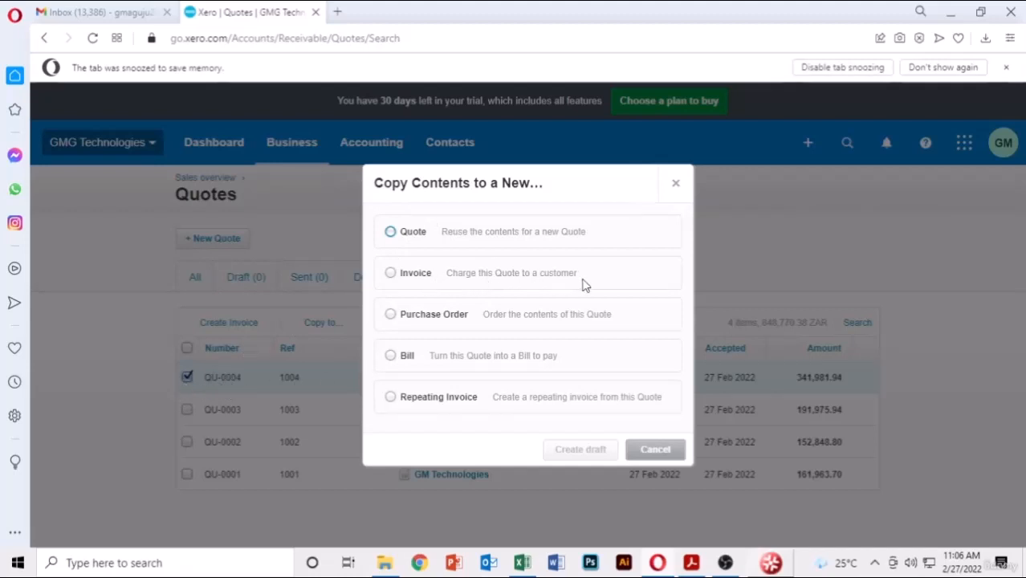
- Copy quote QU-0004 into draft invoice INV-0001, reference 1004, with 15 MacBook Laptops
click(391, 274)
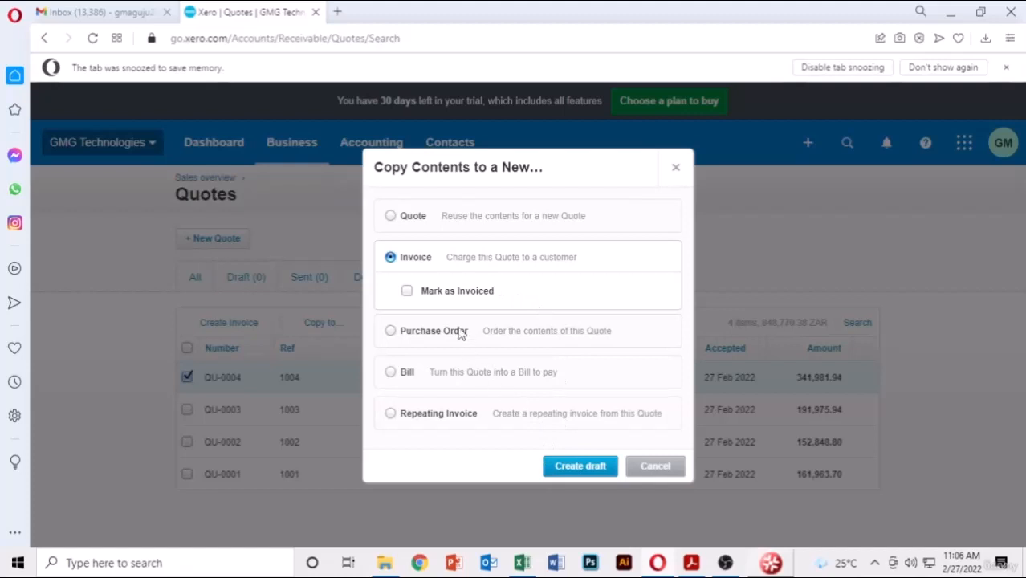
click(581, 468)
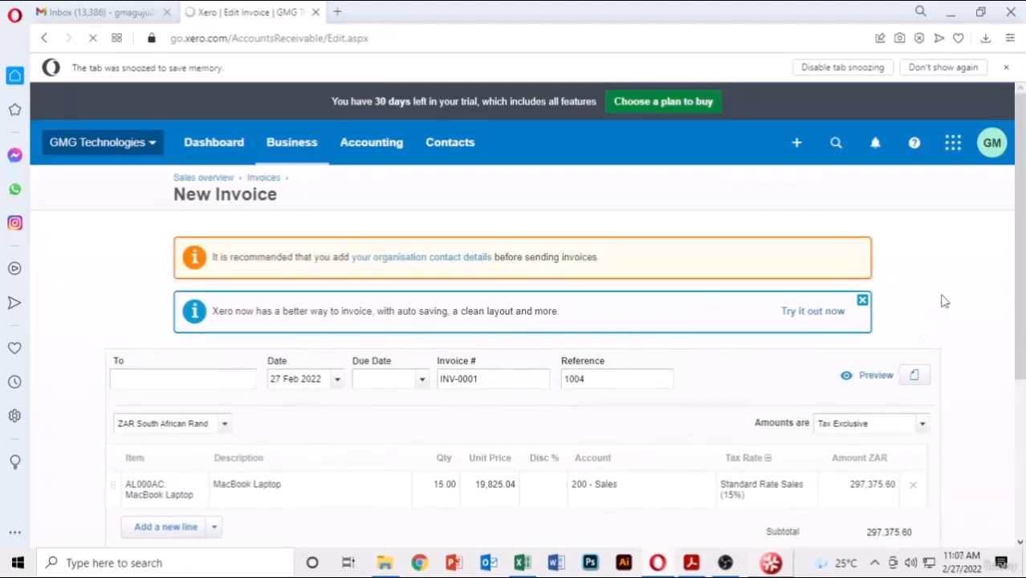
- Set invoice INV-0001's due date to 27 Feb 2022 and approve it at 341,981.94
scroll(948, 273, down, 1)
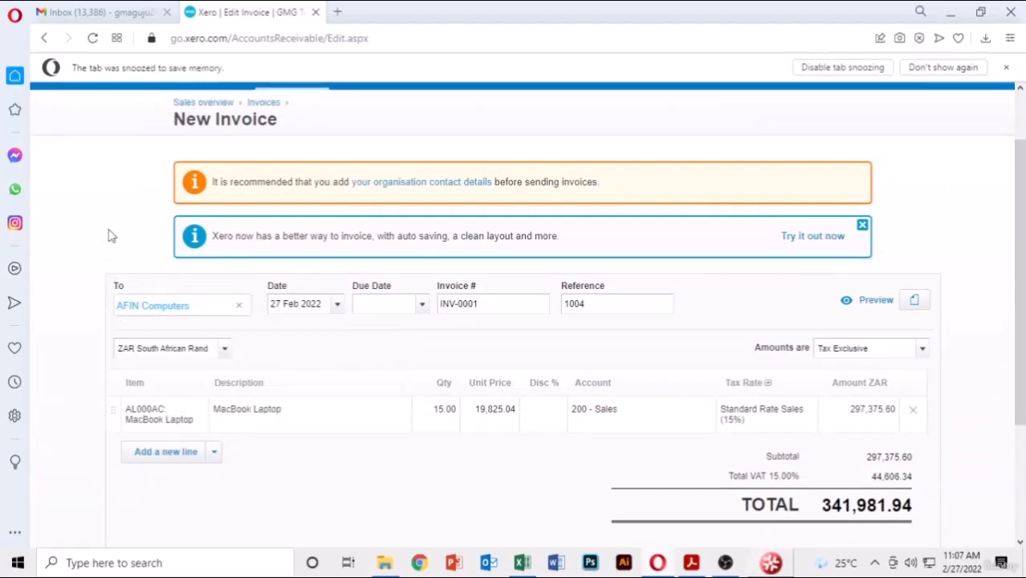
click(421, 309)
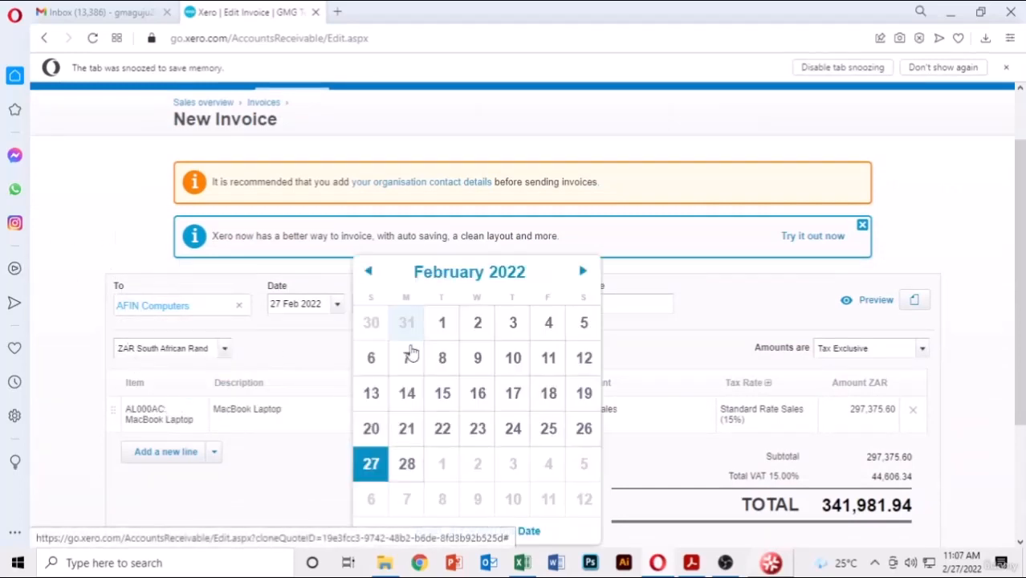
click(371, 465)
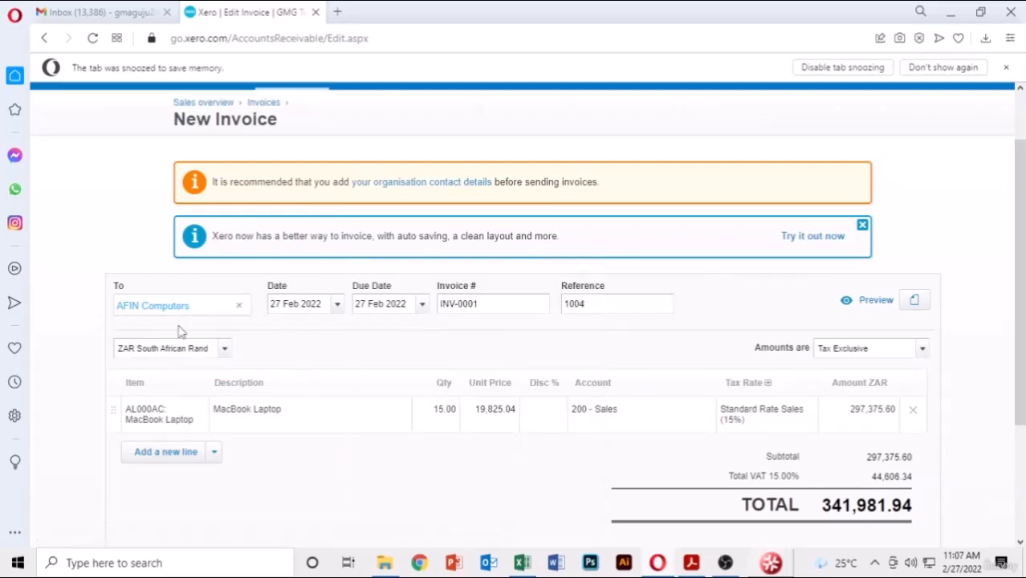
scroll(975, 298, down, 2)
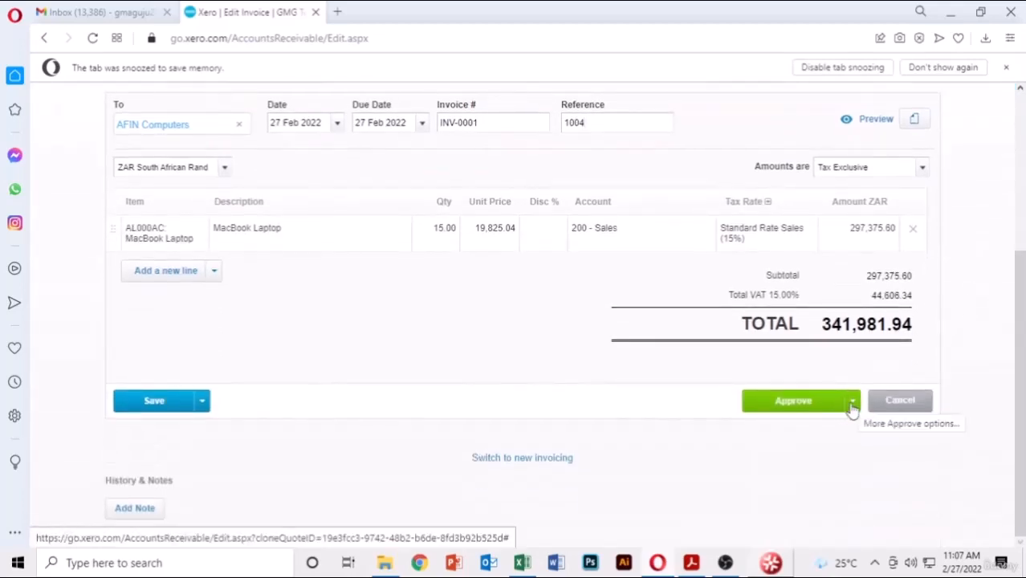
click(793, 402)
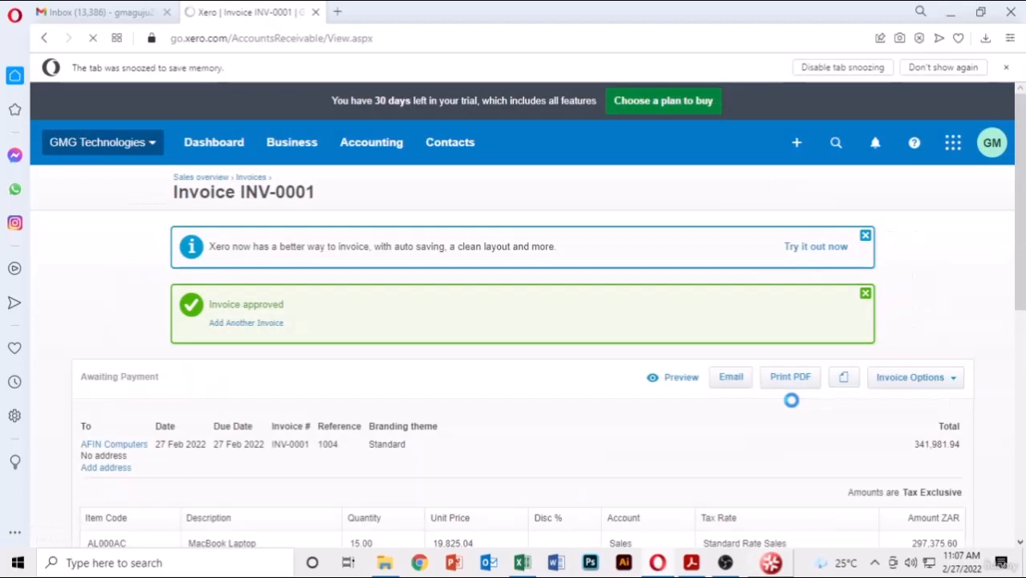
scroll(603, 377, down, 3)
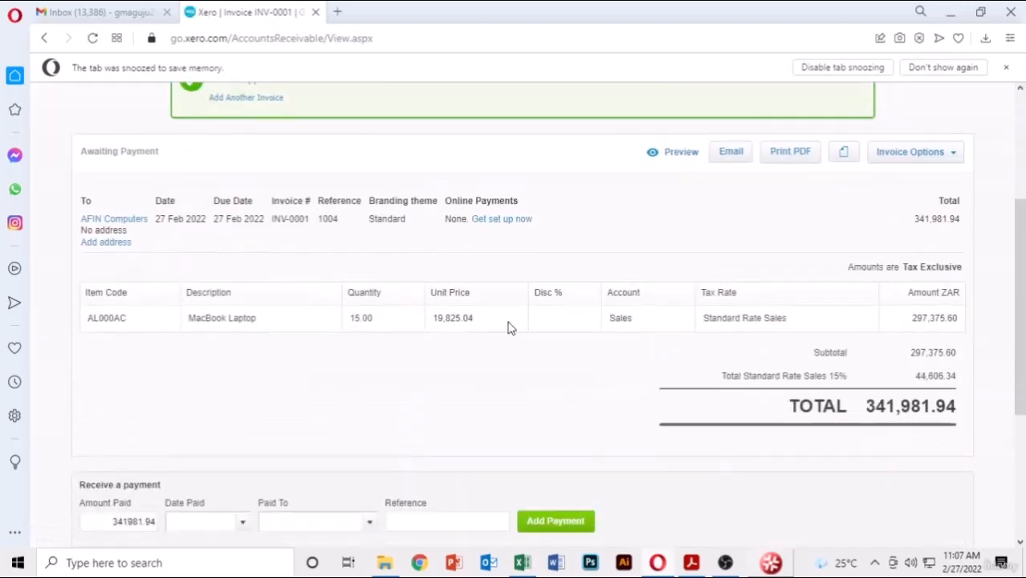
scroll(508, 326, up, 3)
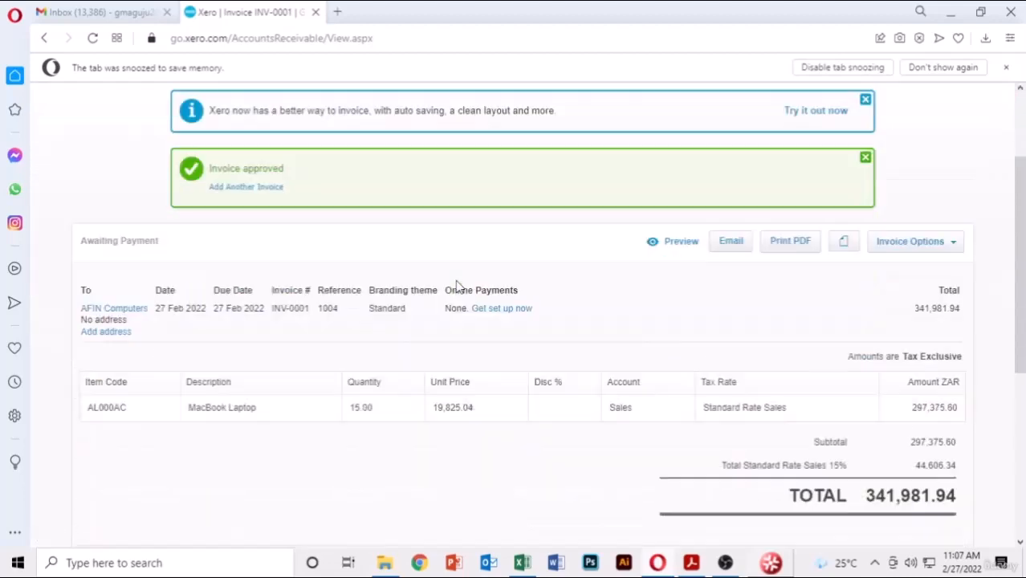
scroll(371, 299, down, 5)
scroll(456, 287, down, 2)
scroll(455, 287, up, 10)
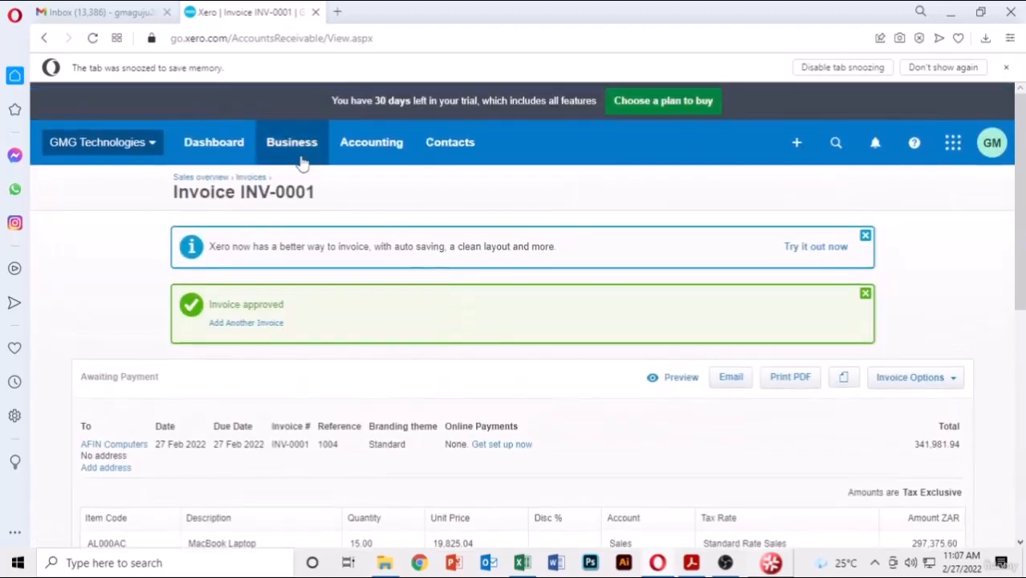
- Return to the Sales overview, then go to Quotes from the Business menu
click(193, 179)
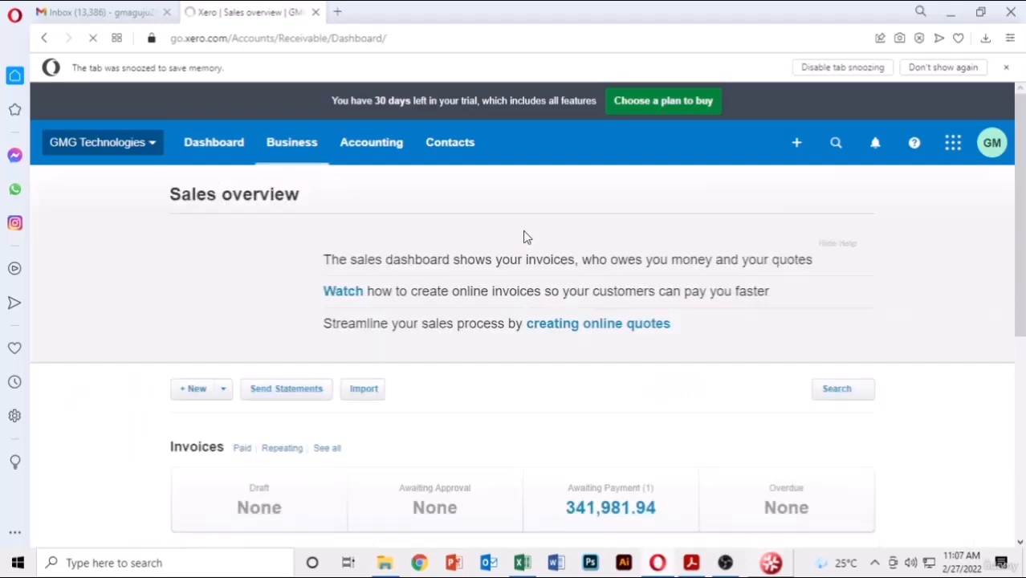
scroll(523, 233, down, 4)
scroll(522, 233, up, 1)
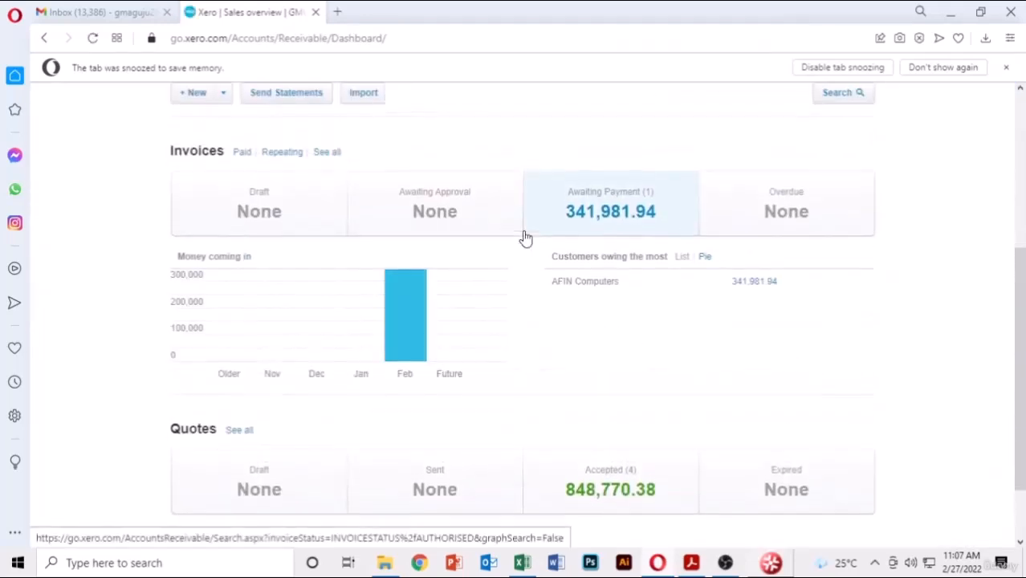
scroll(523, 238, up, 3)
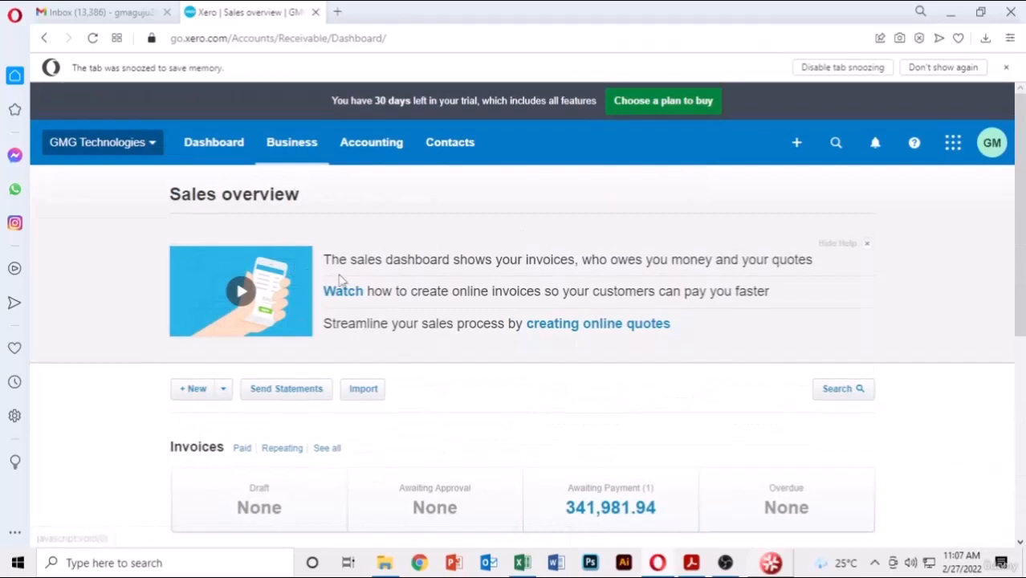
scroll(721, 274, down, 2)
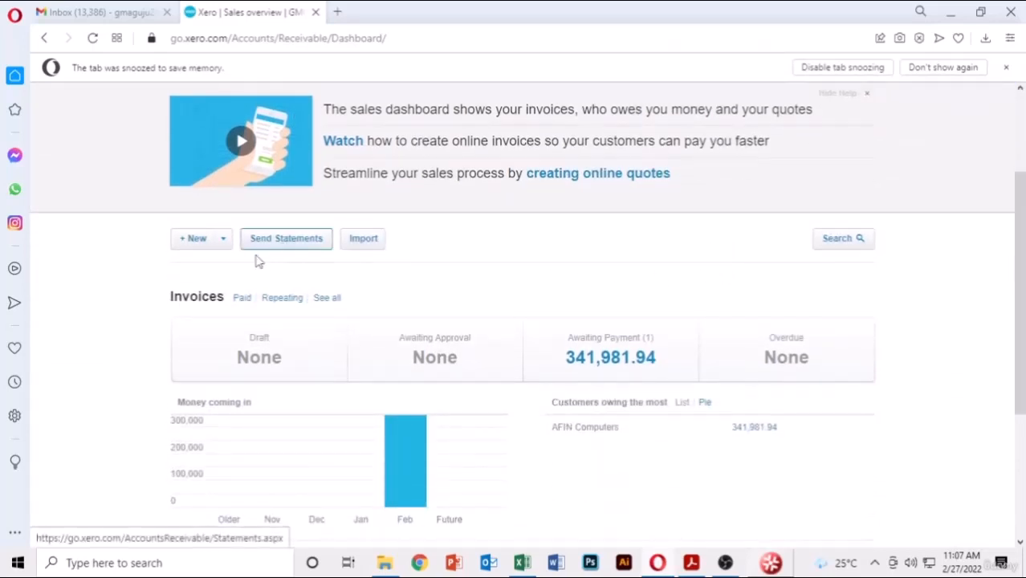
scroll(328, 163, up, 1)
scroll(328, 163, up, 3)
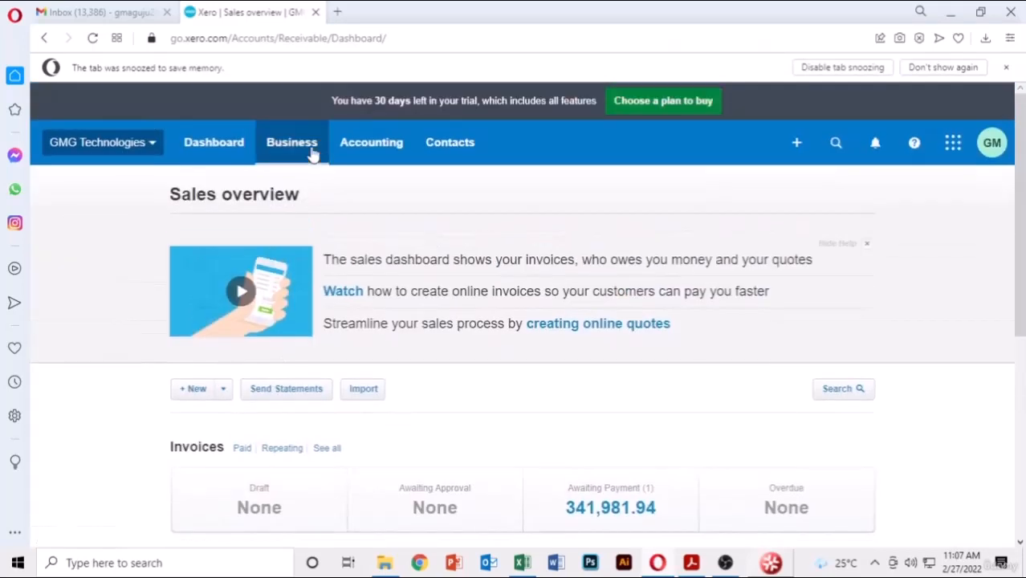
click(311, 152)
click(293, 328)
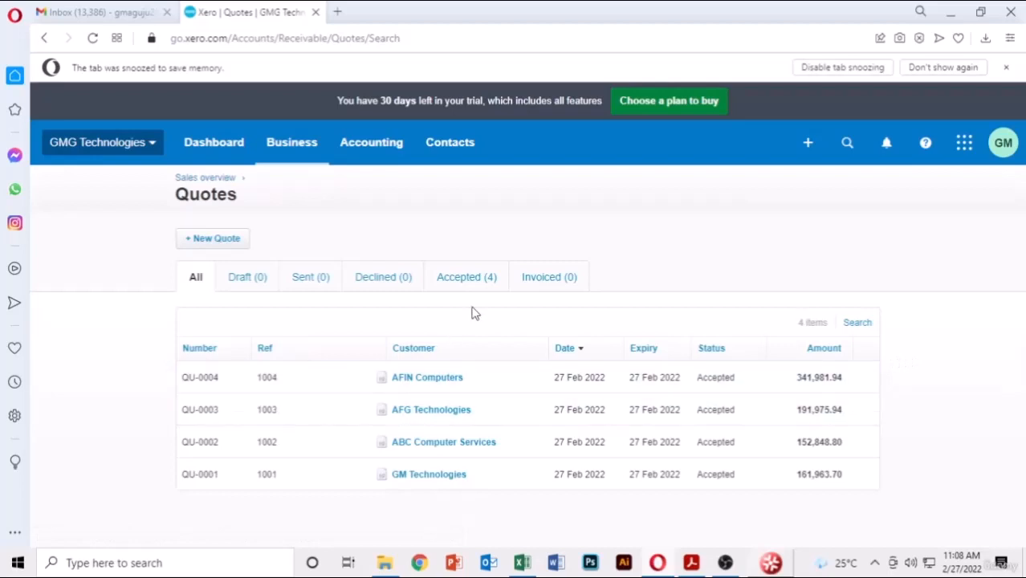
- Mark accepted quote QU-0004 as invoiced, leaving three quotes under Accepted
click(484, 283)
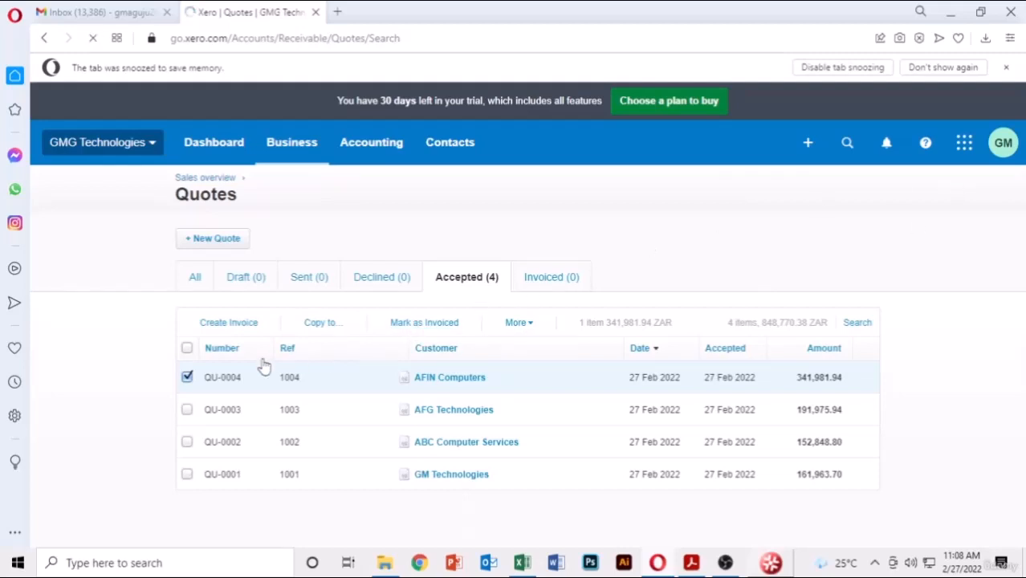
click(429, 322)
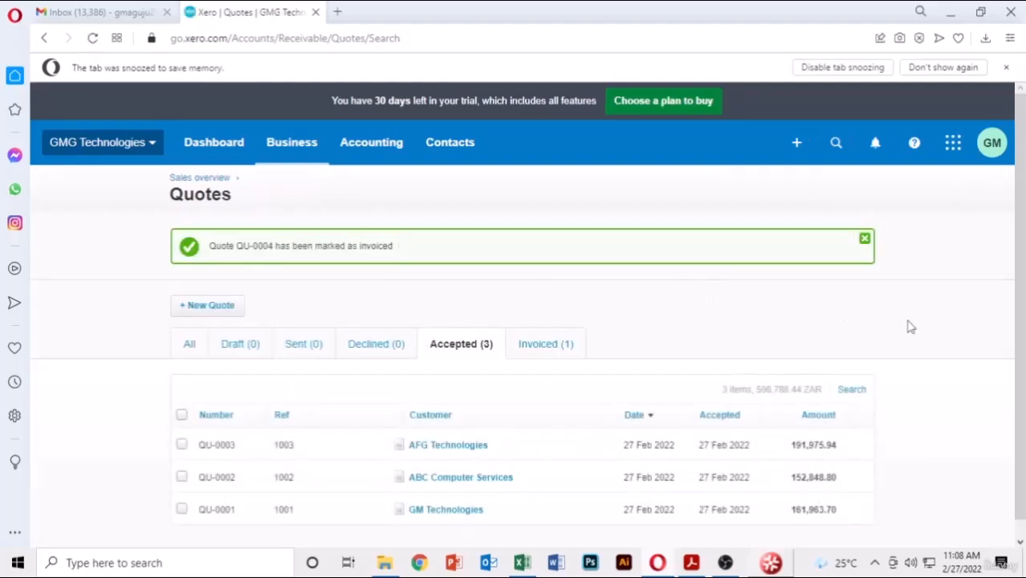
scroll(915, 328, down, 1)
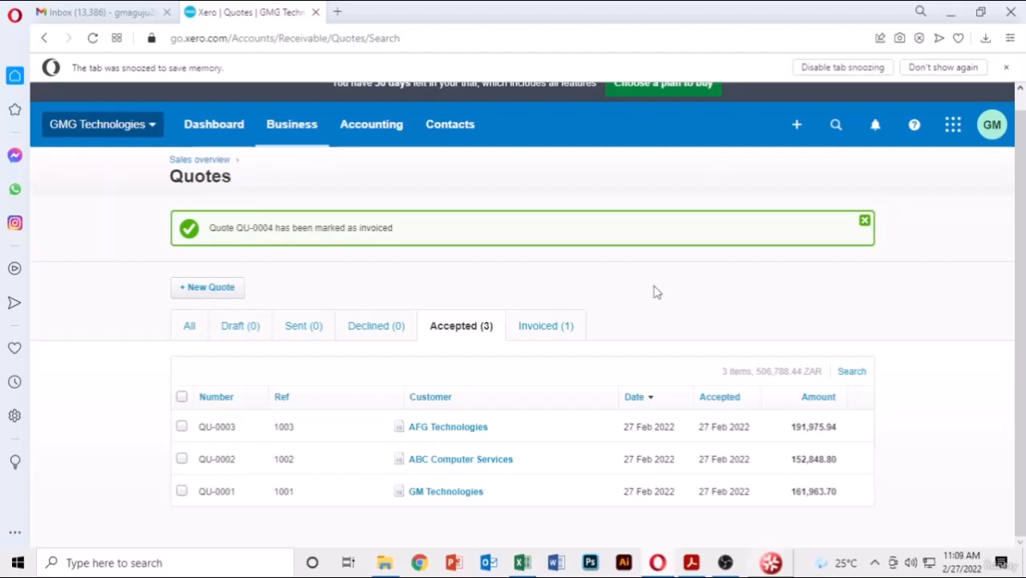
- Copy quote QU-0003 into draft invoice INV-0002 for AFG Technologies, marking the quote invoiced
click(181, 427)
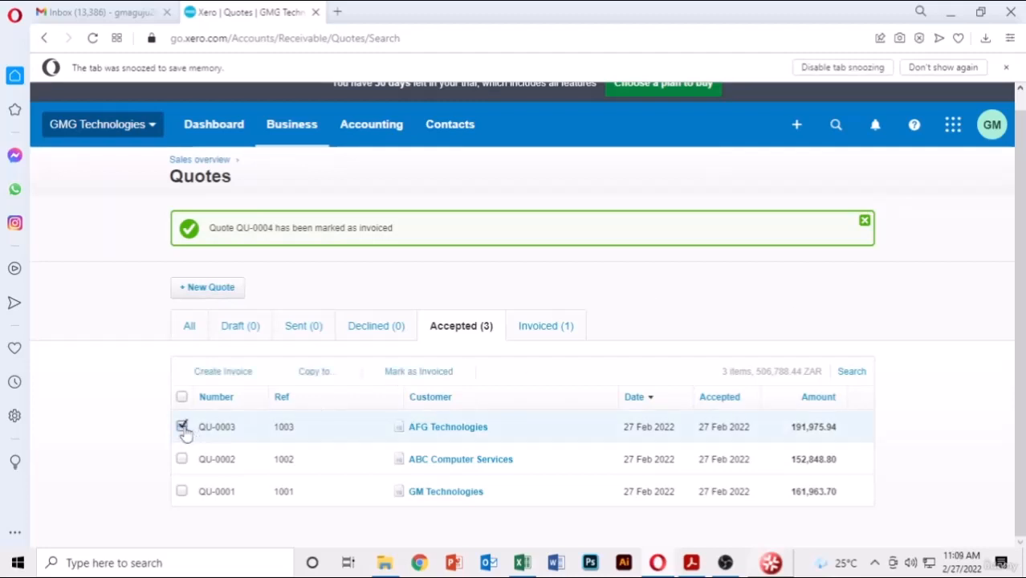
click(315, 372)
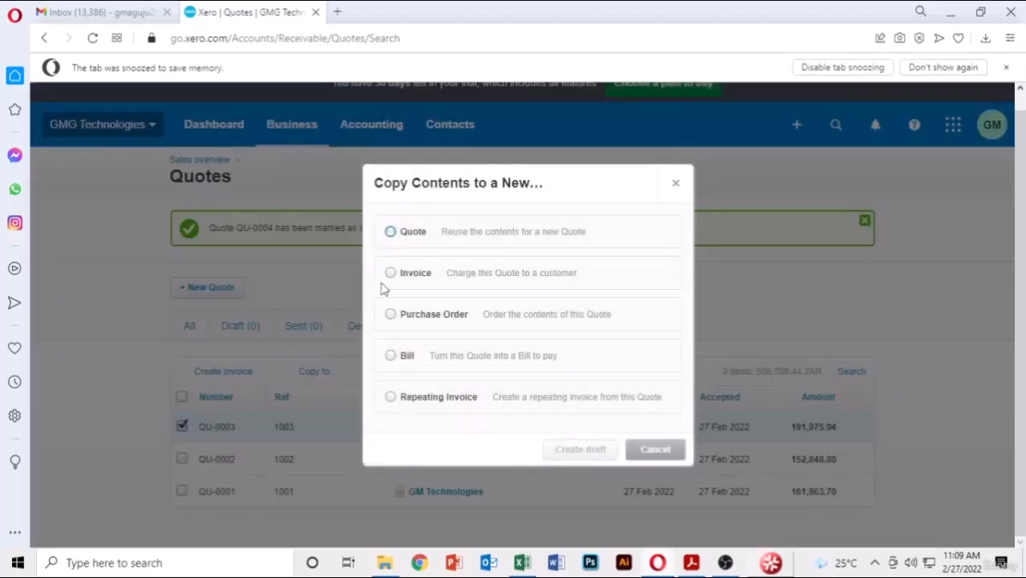
click(393, 275)
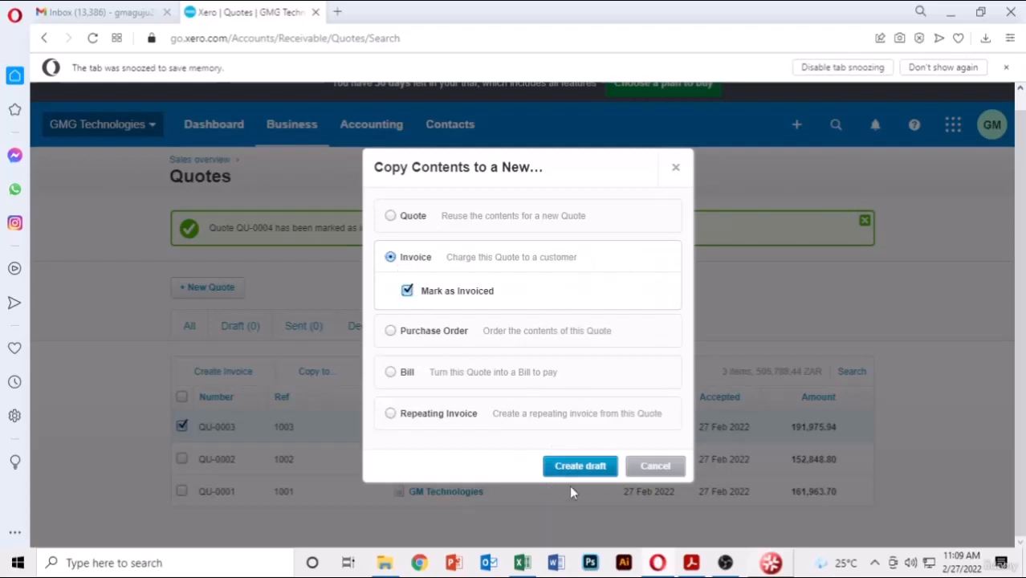
click(576, 472)
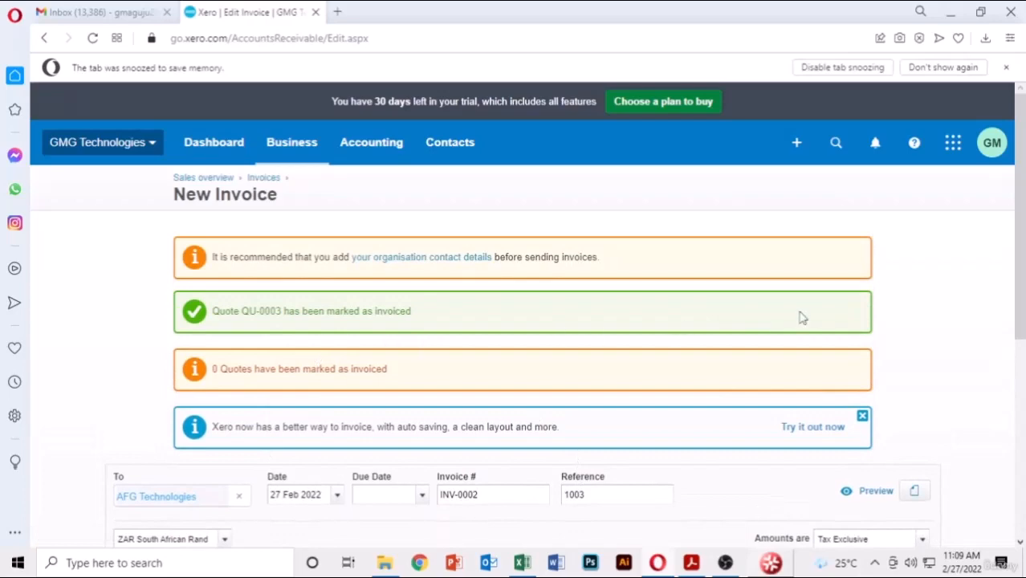
- Give invoice INV-0002 a due date of 27 Feb 2022 and approve it at 191,975.94
scroll(925, 321, down, 2)
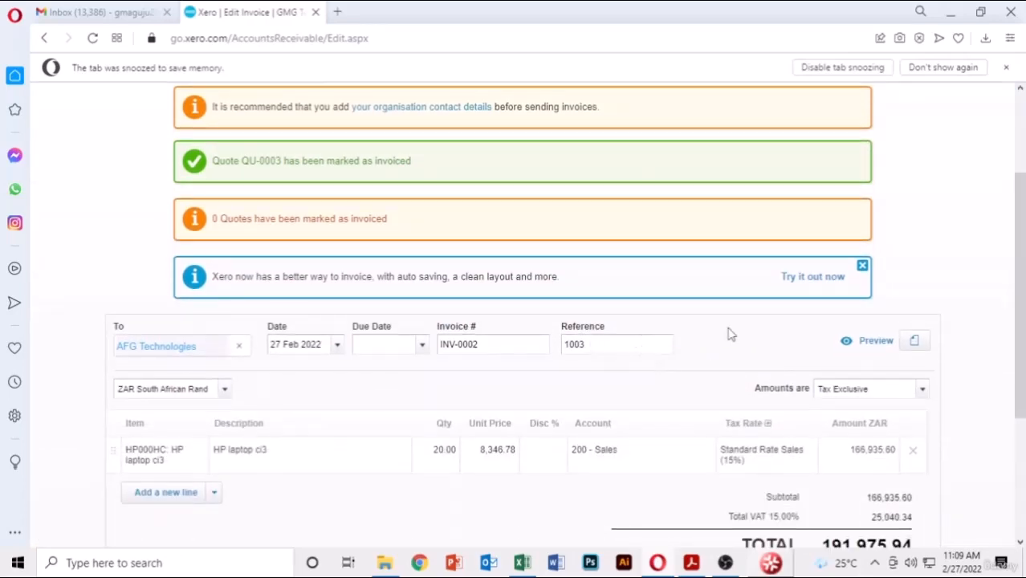
scroll(729, 334, down, 3)
click(807, 401)
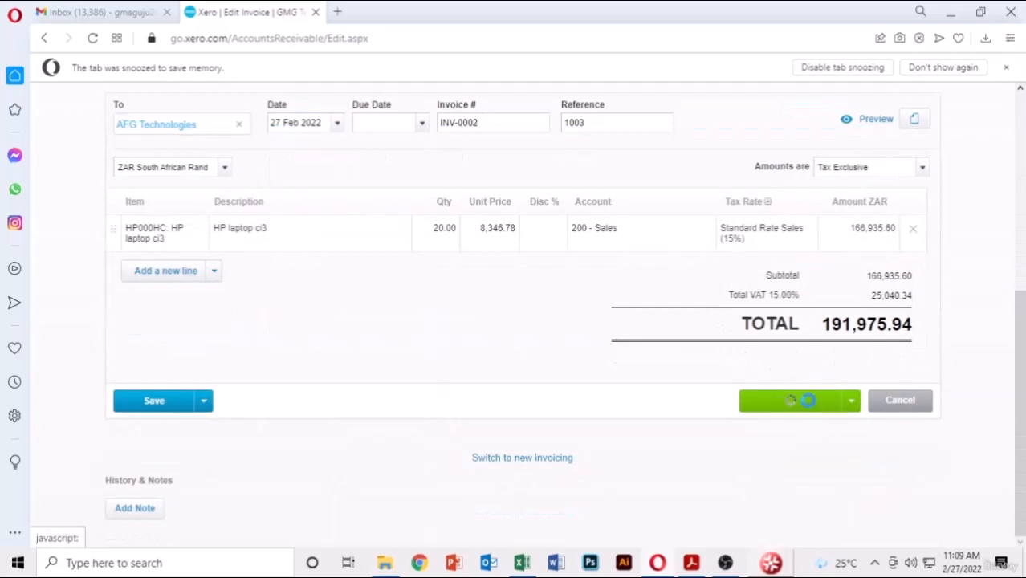
scroll(956, 331, up, 4)
scroll(956, 331, down, 2)
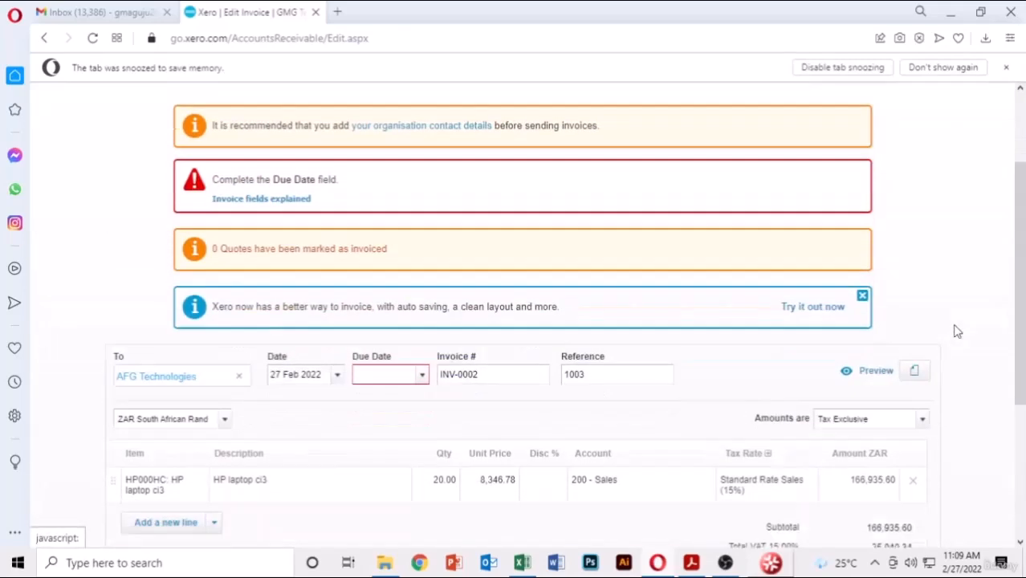
click(424, 275)
click(369, 463)
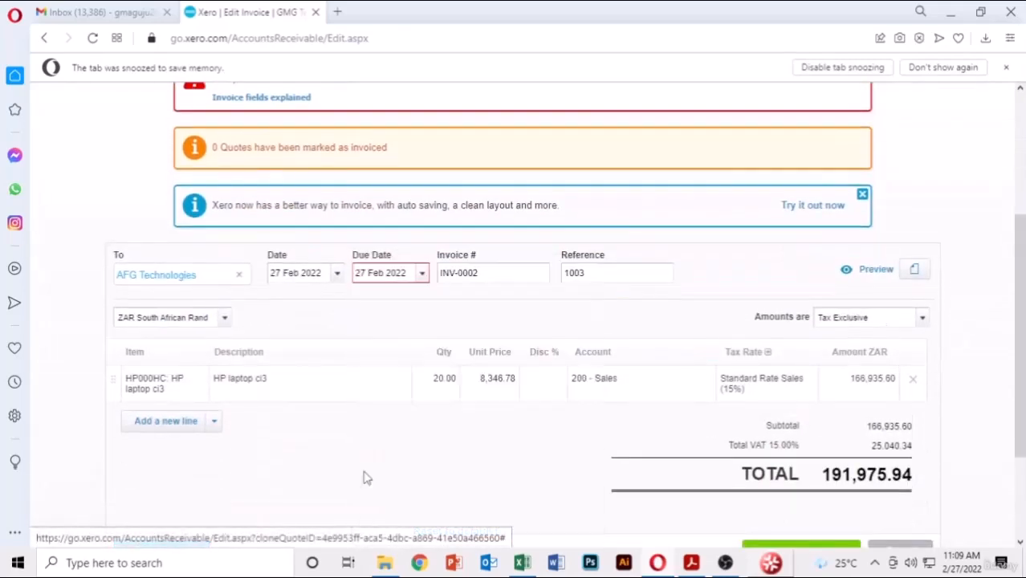
scroll(836, 408, down, 2)
click(814, 400)
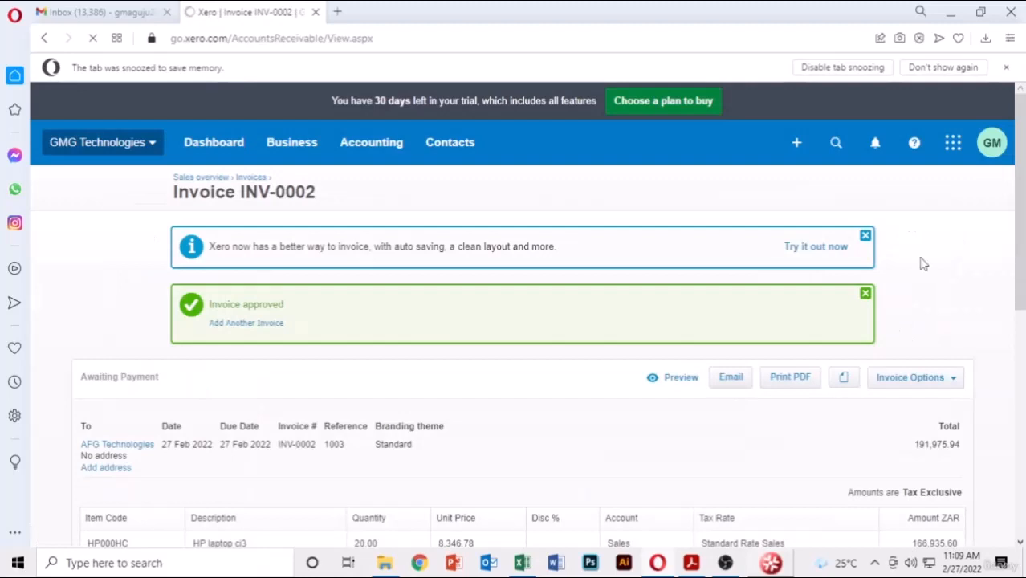
scroll(960, 282, down, 2)
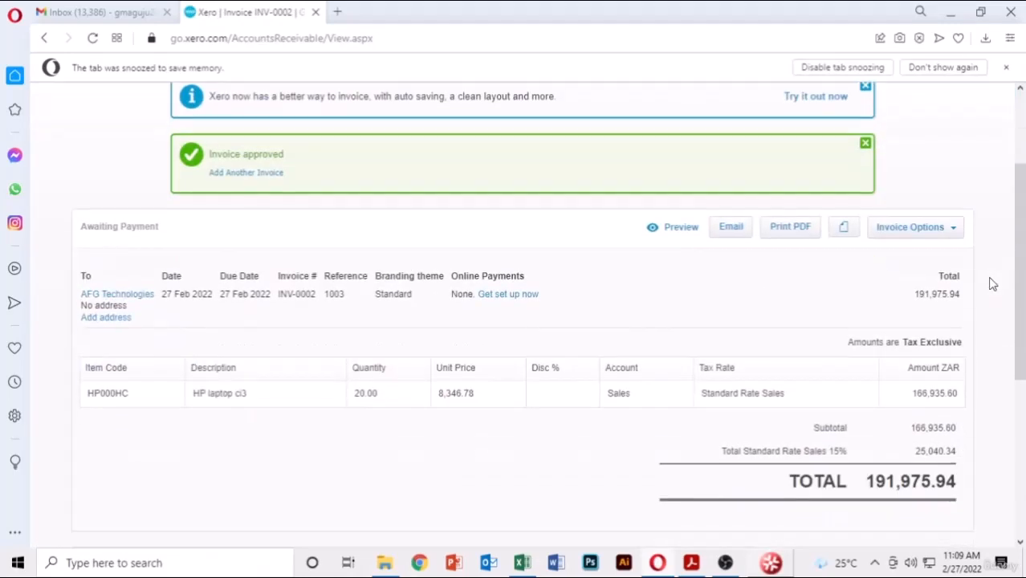
scroll(566, 387, up, 2)
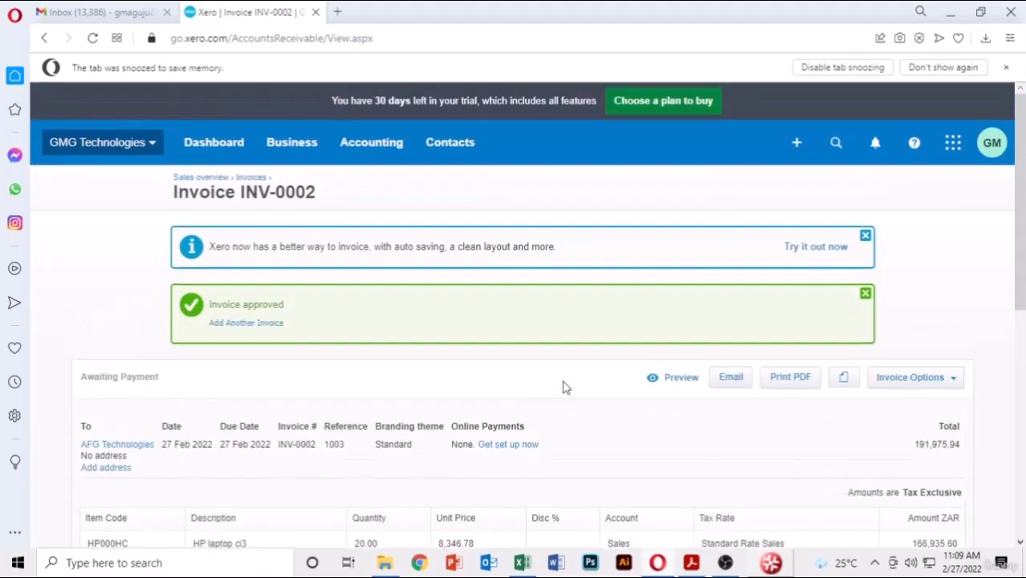
click(294, 146)
- Copy accepted quote QU-0002 into a new draft invoice for ABC Computer Services
click(298, 334)
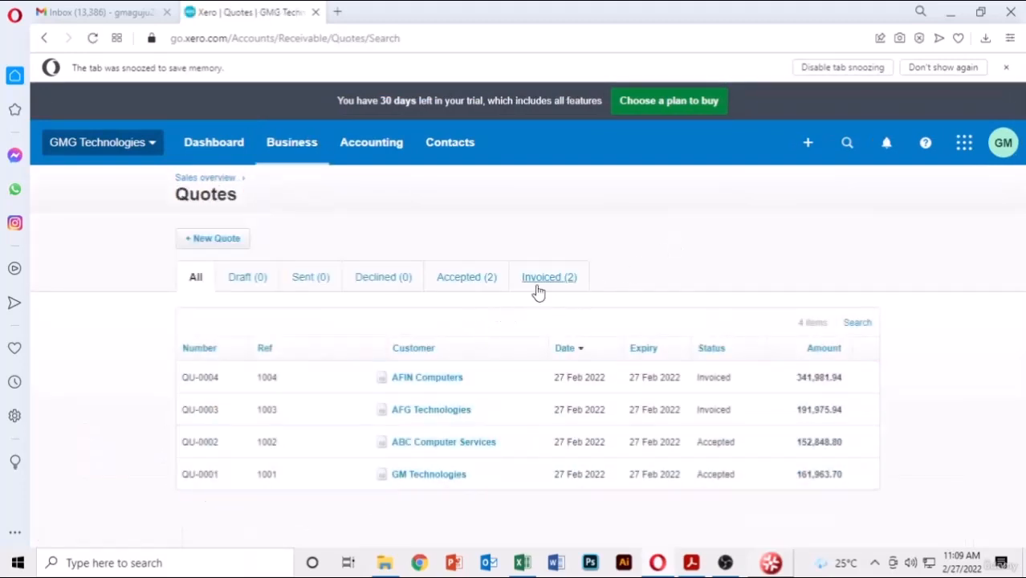
click(464, 278)
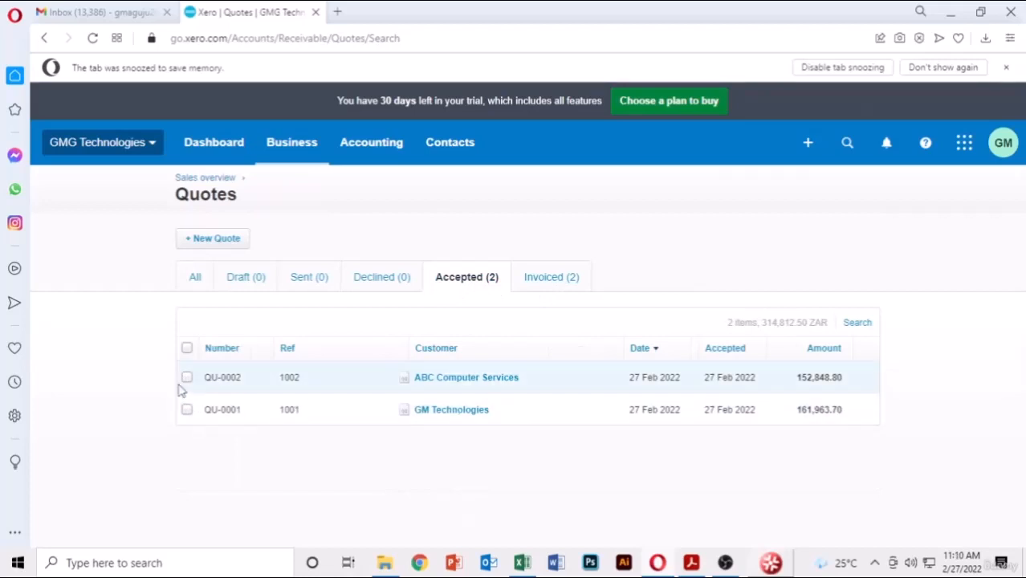
click(187, 377)
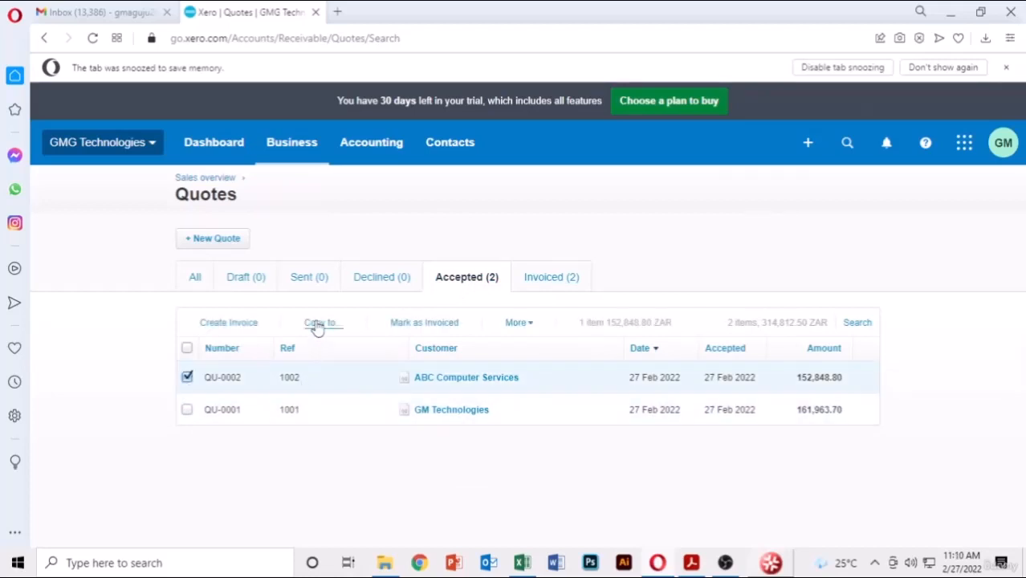
click(320, 323)
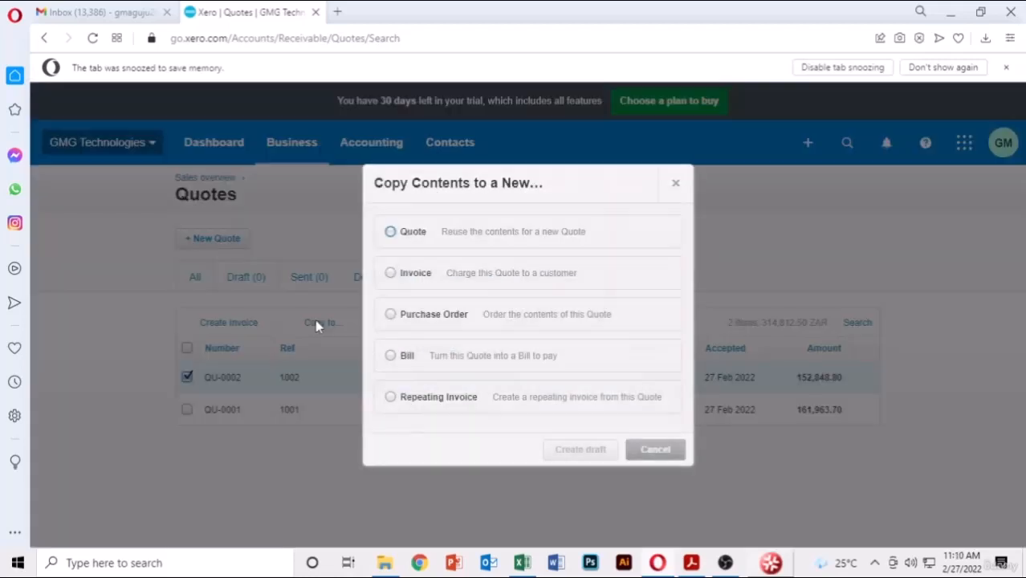
click(391, 274)
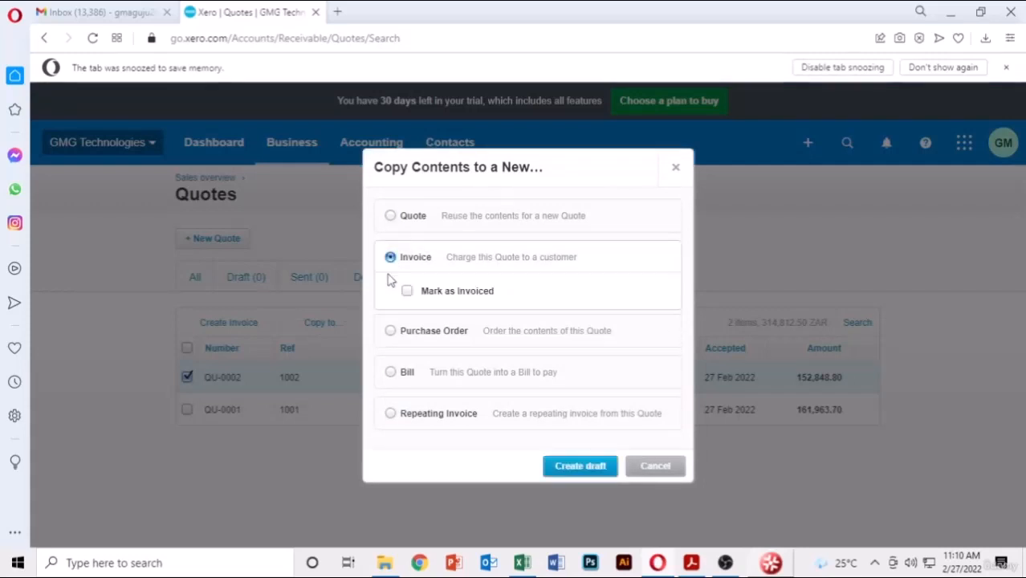
click(579, 467)
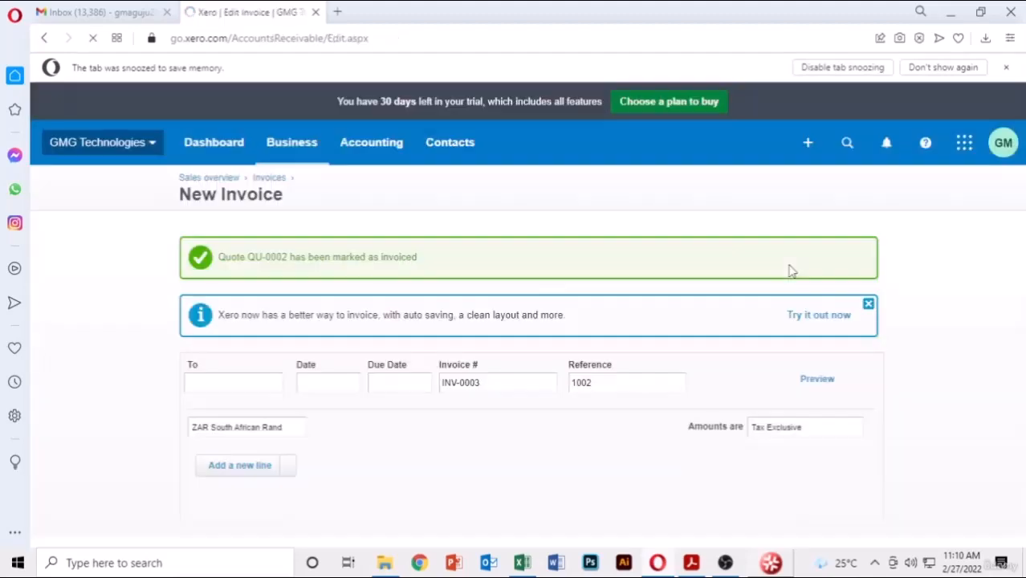
- Approve invoice INV-0003 with due date 27 Feb 2022, then return to the Quotes list
scroll(797, 356, down, 3)
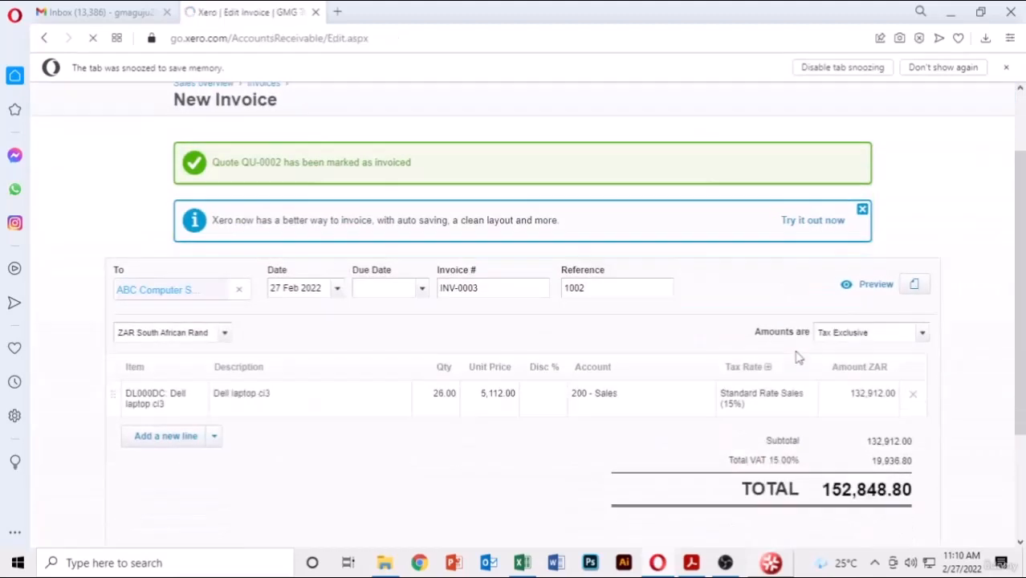
scroll(592, 393, up, 3)
scroll(592, 393, down, 1)
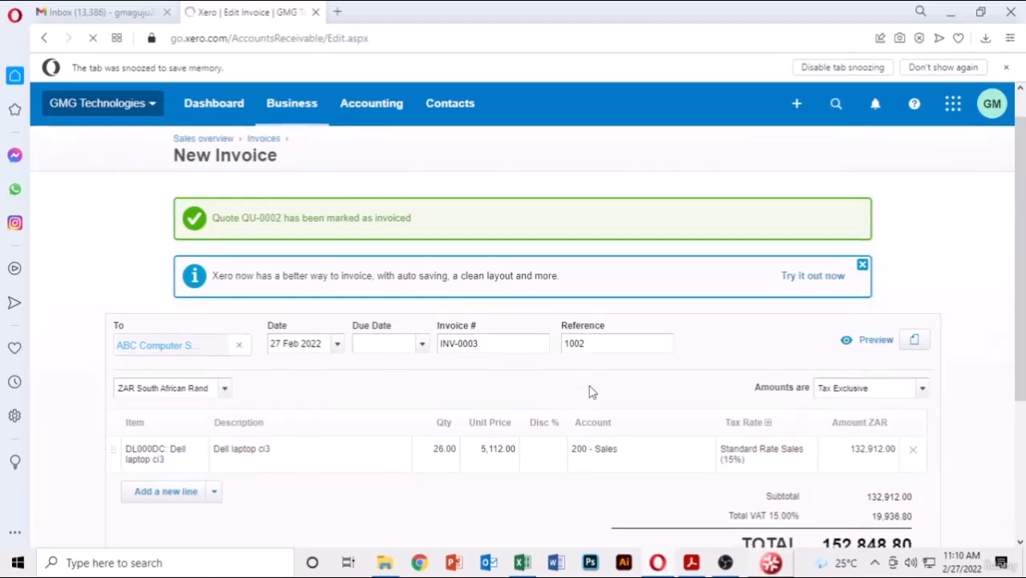
scroll(592, 393, down, 3)
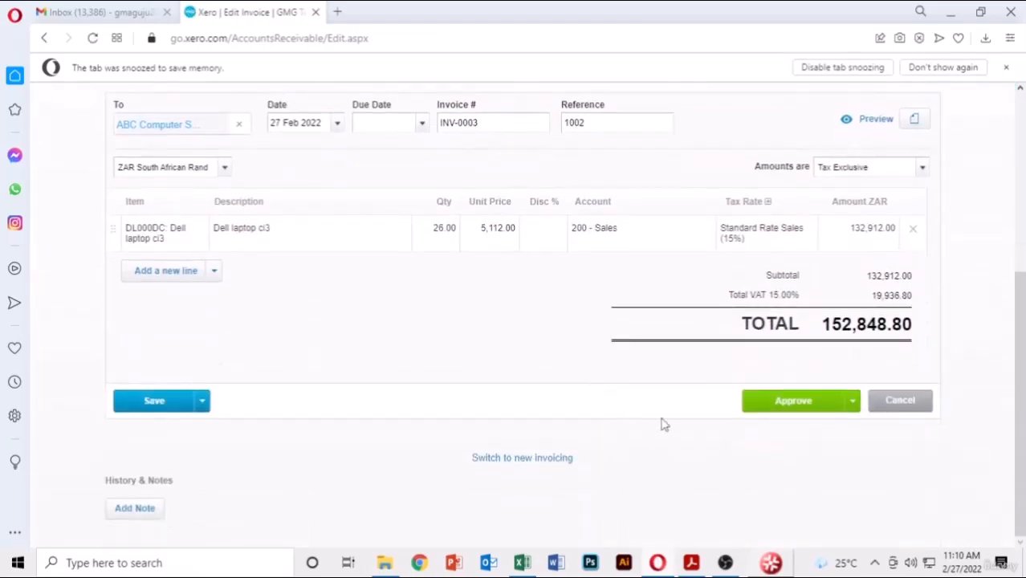
click(795, 405)
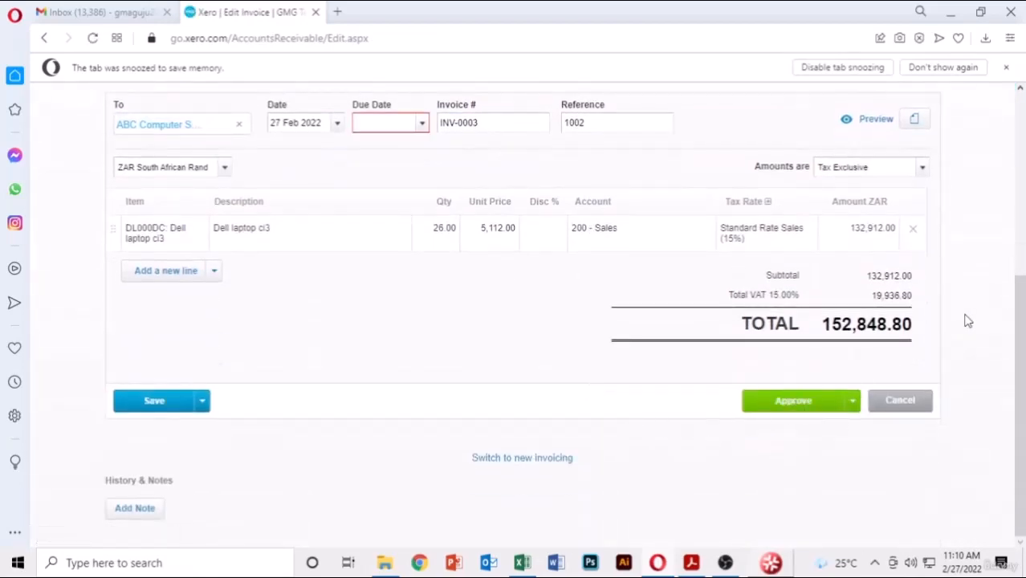
click(422, 122)
click(371, 339)
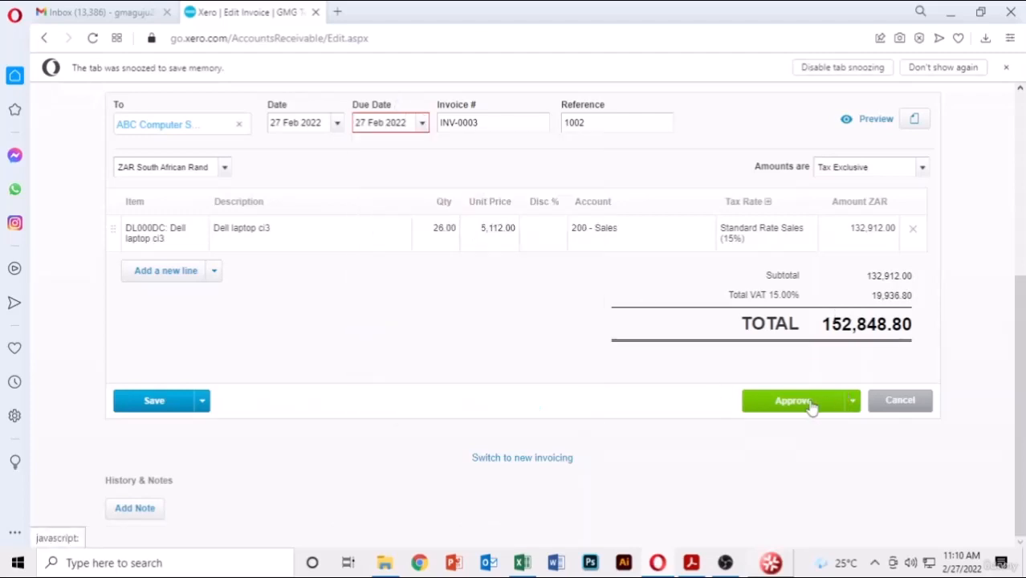
click(811, 402)
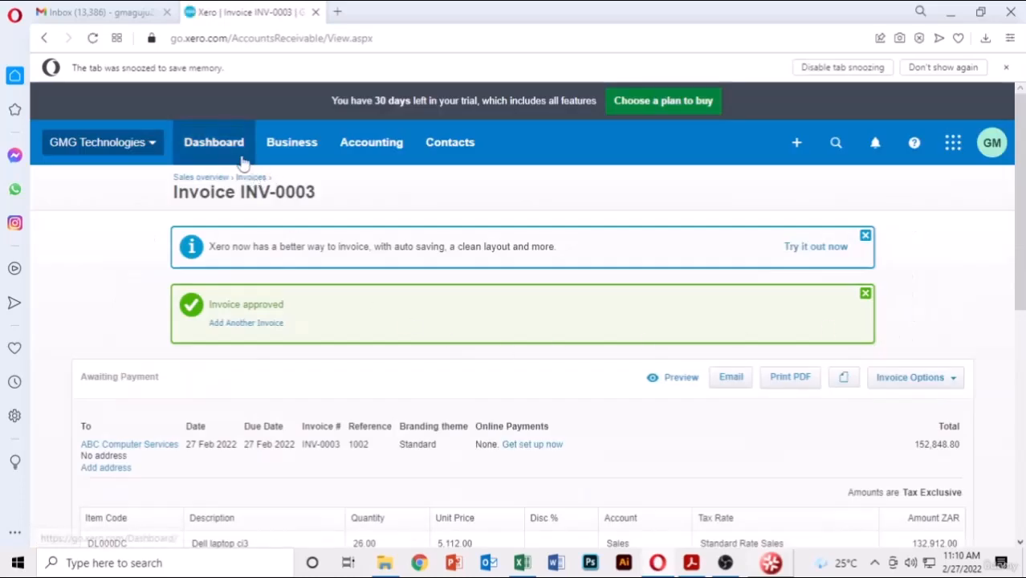
click(292, 143)
click(303, 326)
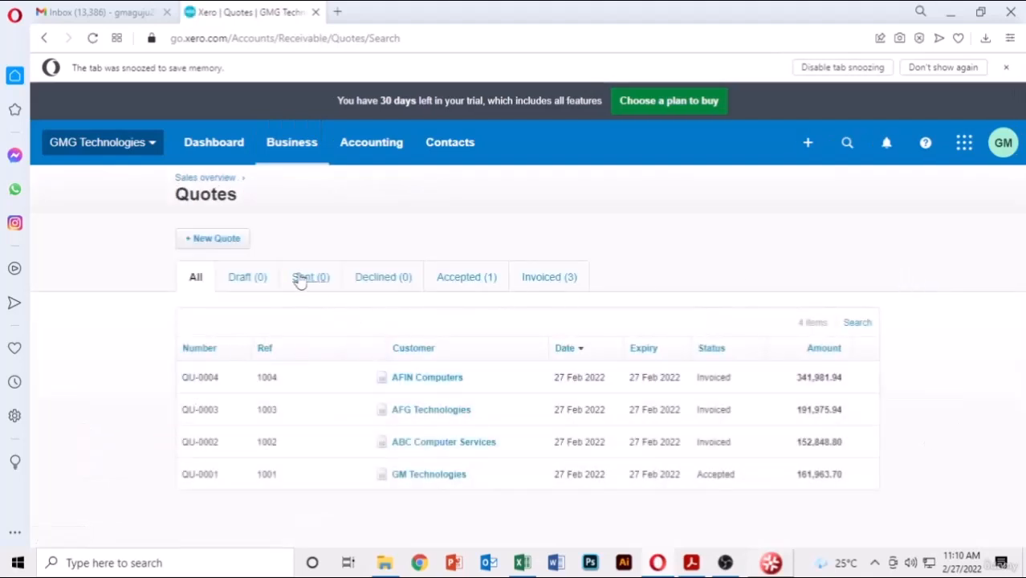
- Copy the last accepted quote, QU-0001, into a new draft invoice for GM Technologies
click(469, 281)
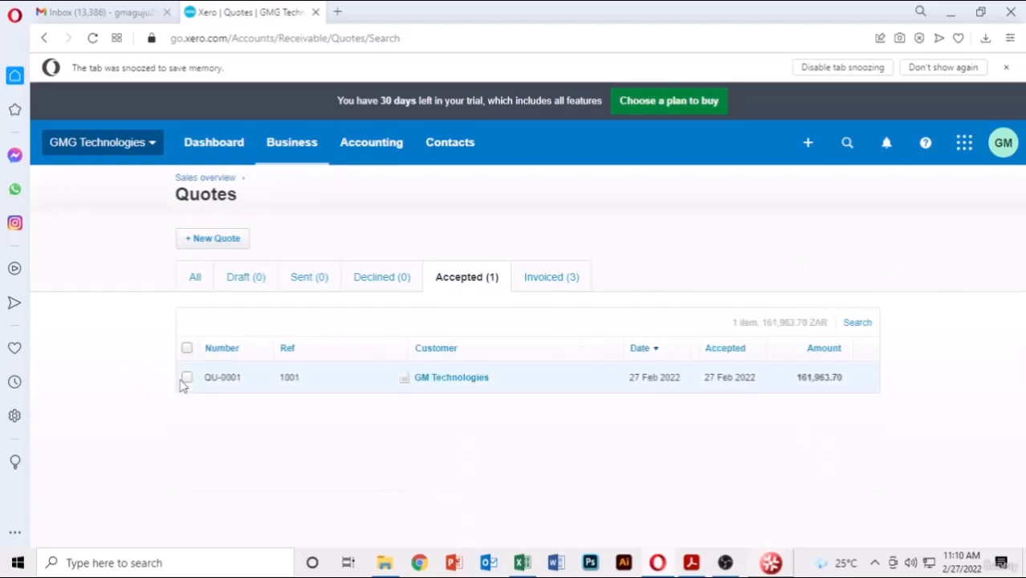
click(186, 377)
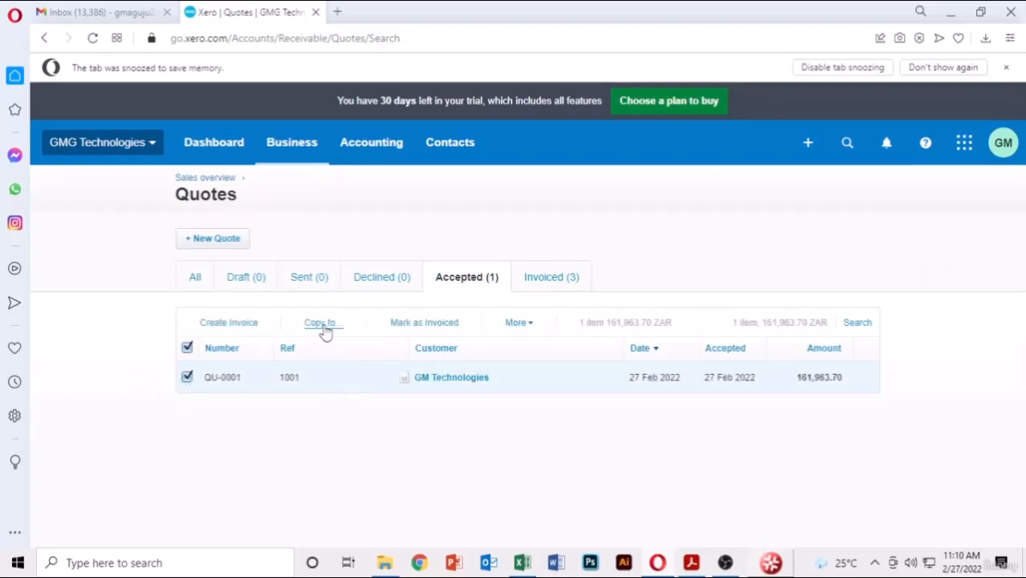
click(324, 328)
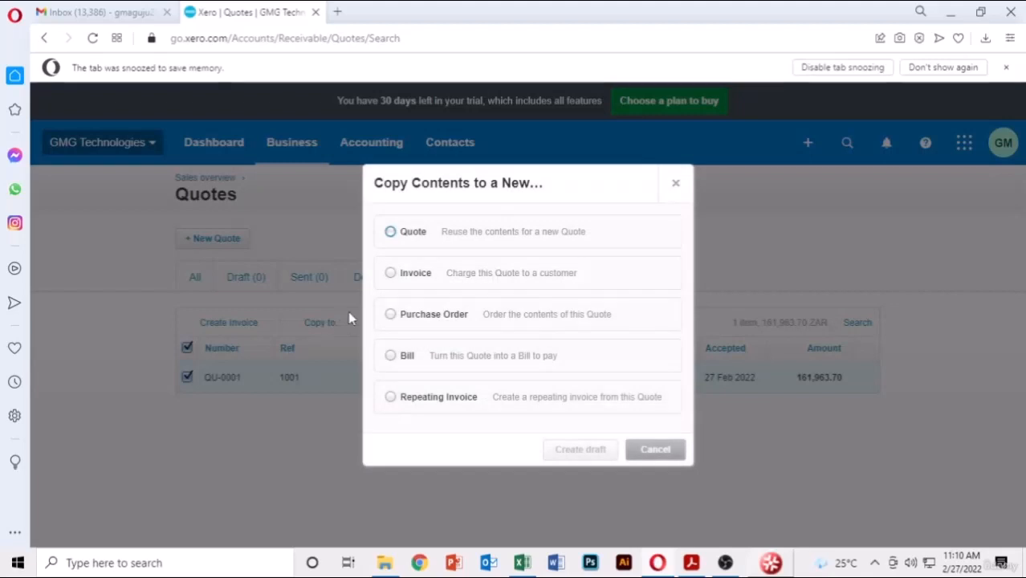
click(390, 274)
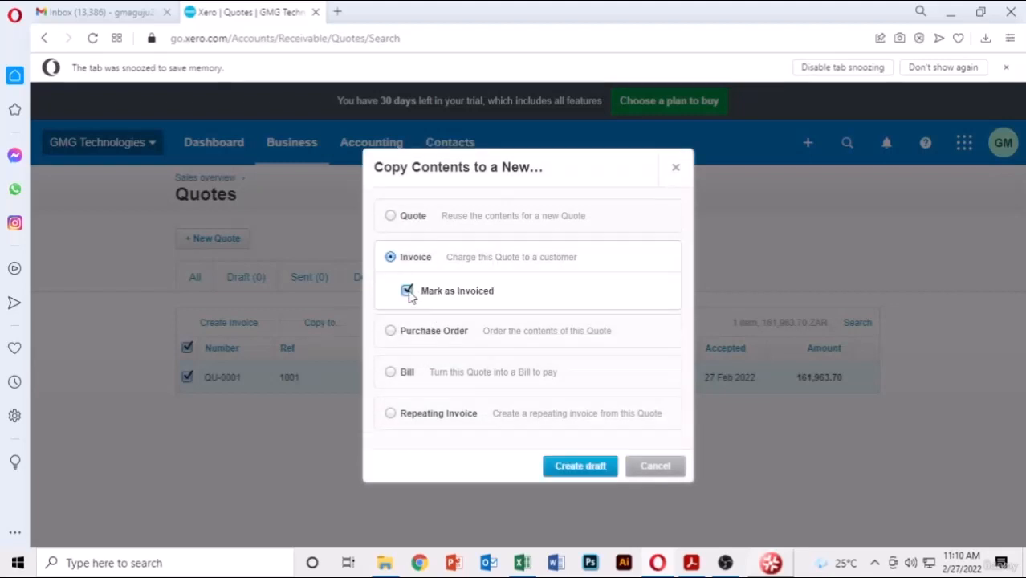
click(567, 466)
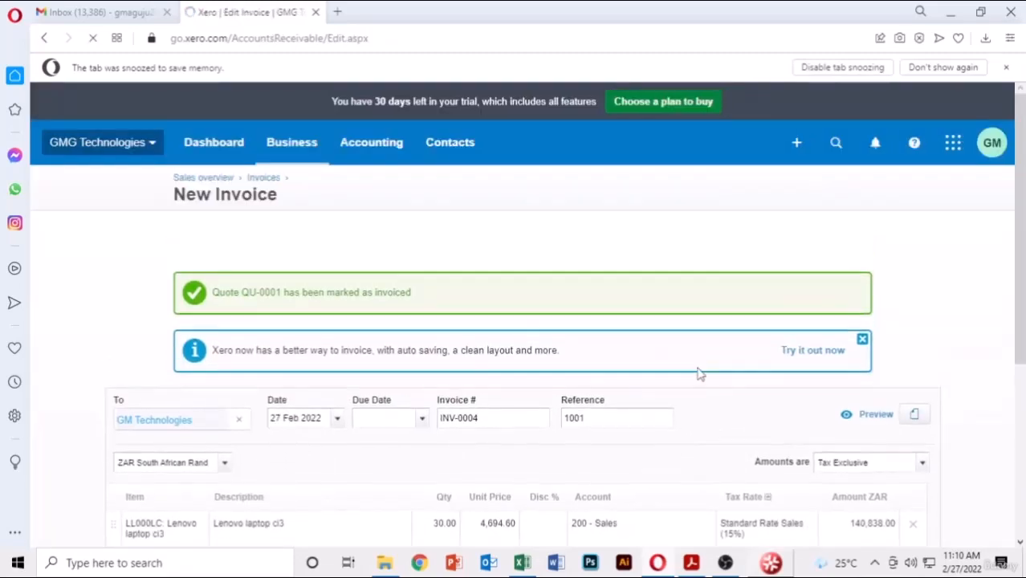
- Set invoice INV-0004's due date to 27 Feb 2022 and approve it at 161,963.70
scroll(698, 374, down, 2)
scroll(697, 373, down, 1)
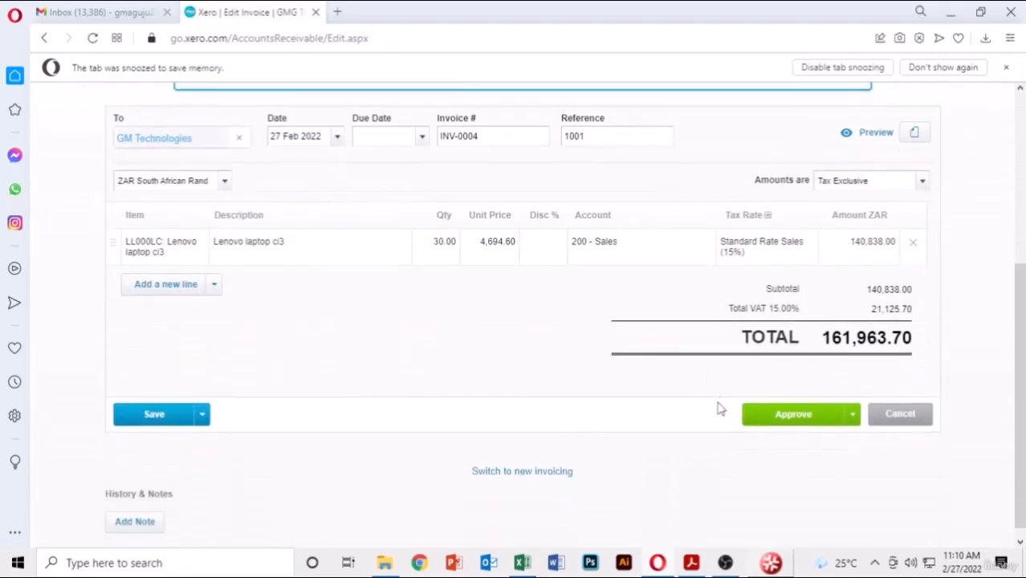
click(786, 418)
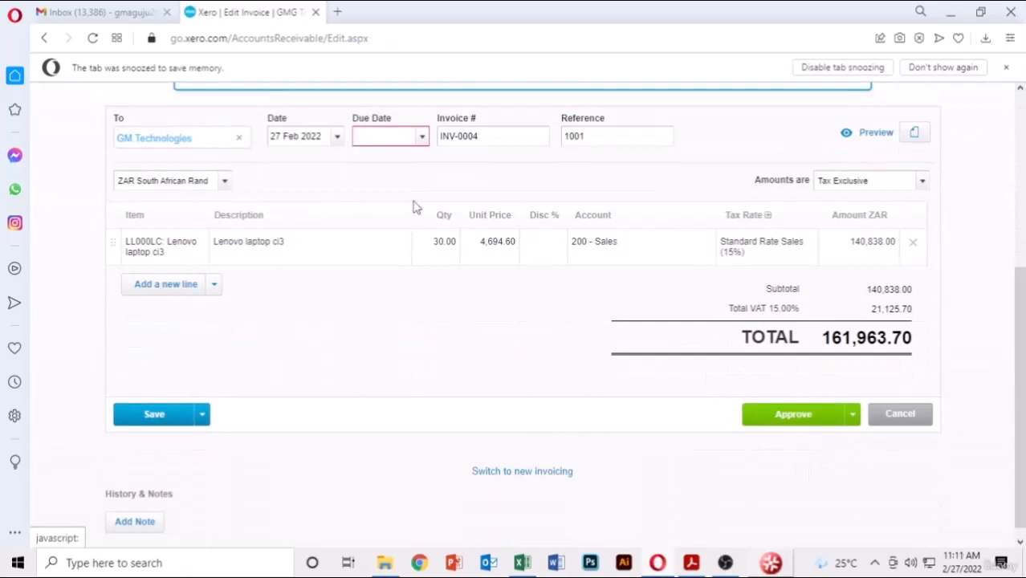
click(418, 138)
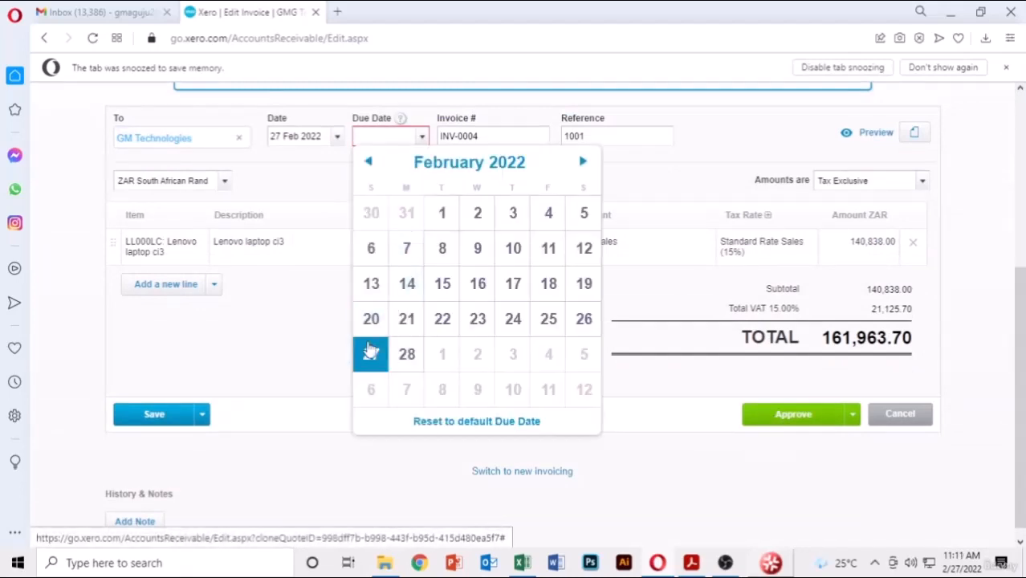
click(368, 366)
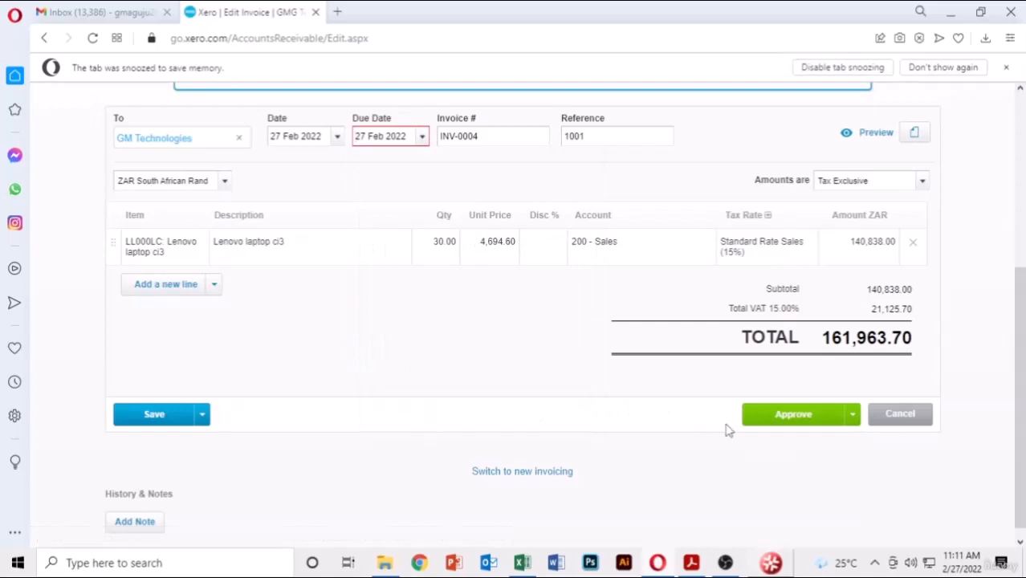
click(760, 413)
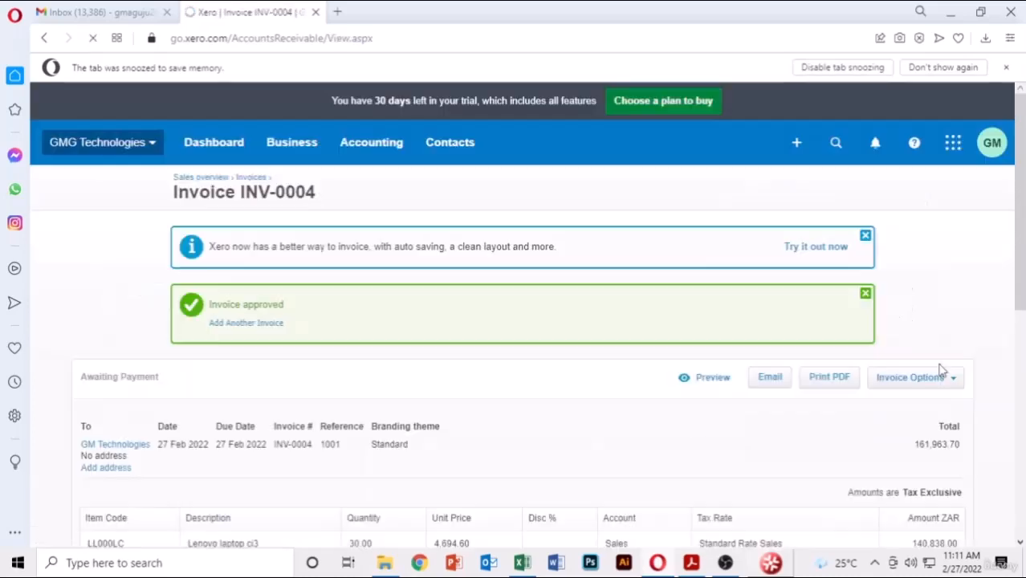
scroll(944, 368, down, 3)
scroll(945, 367, down, 3)
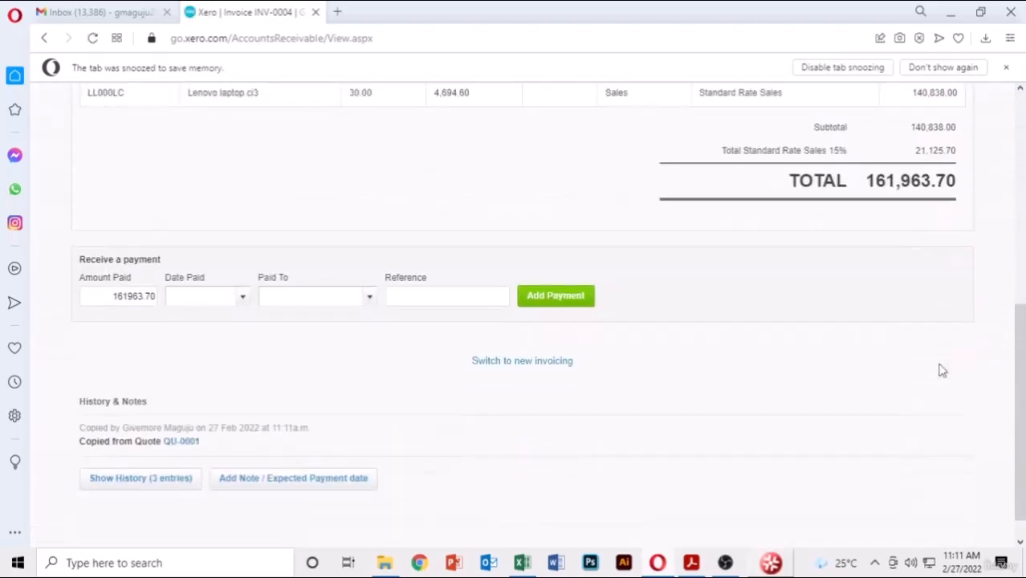
scroll(943, 370, up, 6)
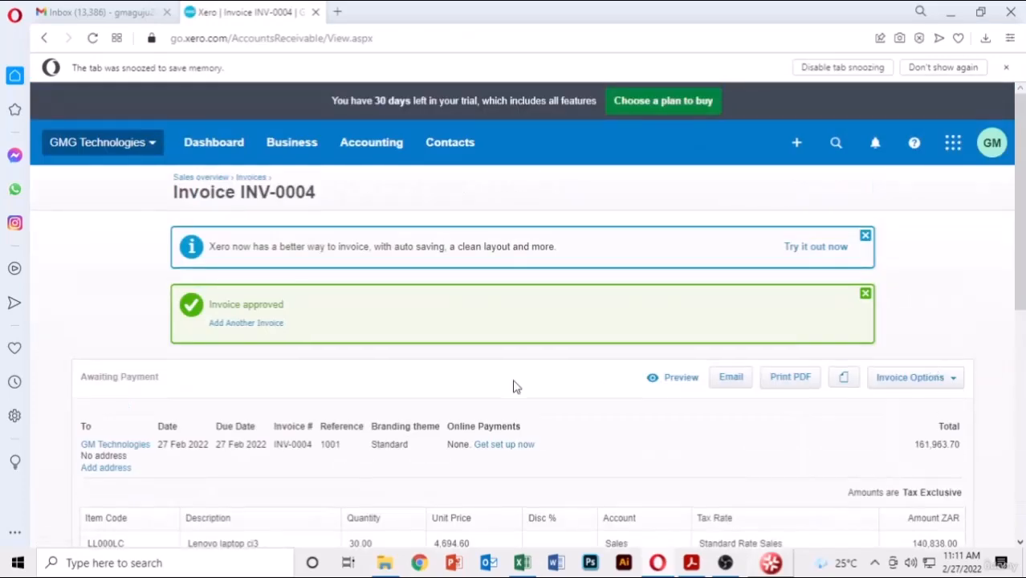
- From the Invoices list, dismiss the reminders tip and open Send Statements for 1–31 Jan 2022
click(251, 178)
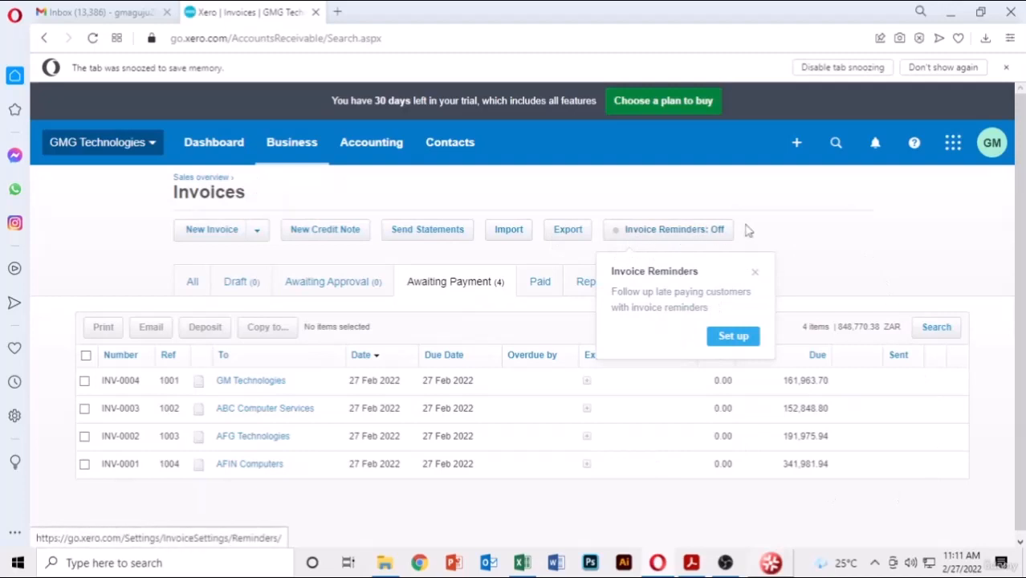
click(756, 273)
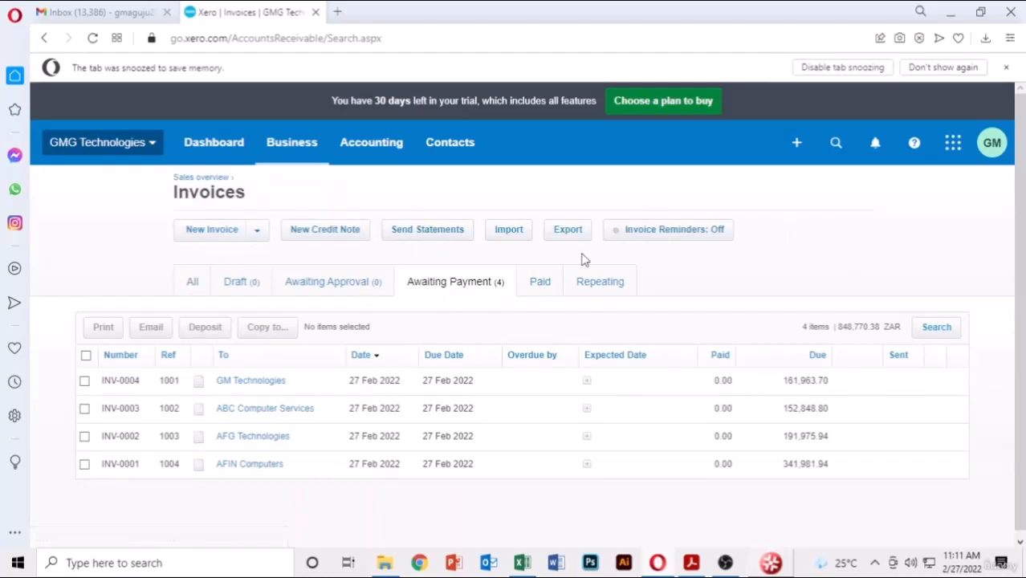
click(435, 234)
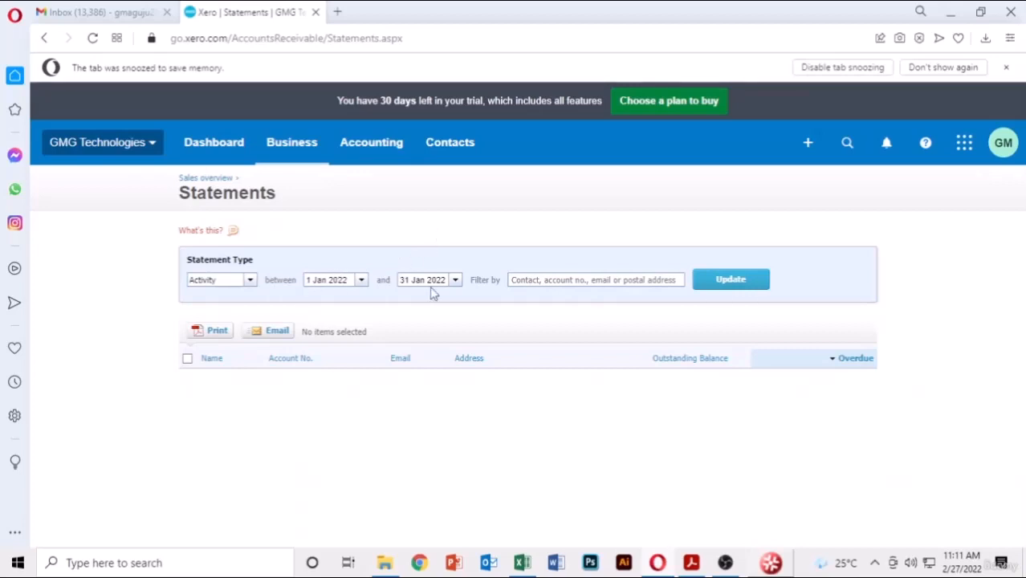
- Set the statement end date to 28 Feb 2022 and the statement type to Outstanding
click(458, 281)
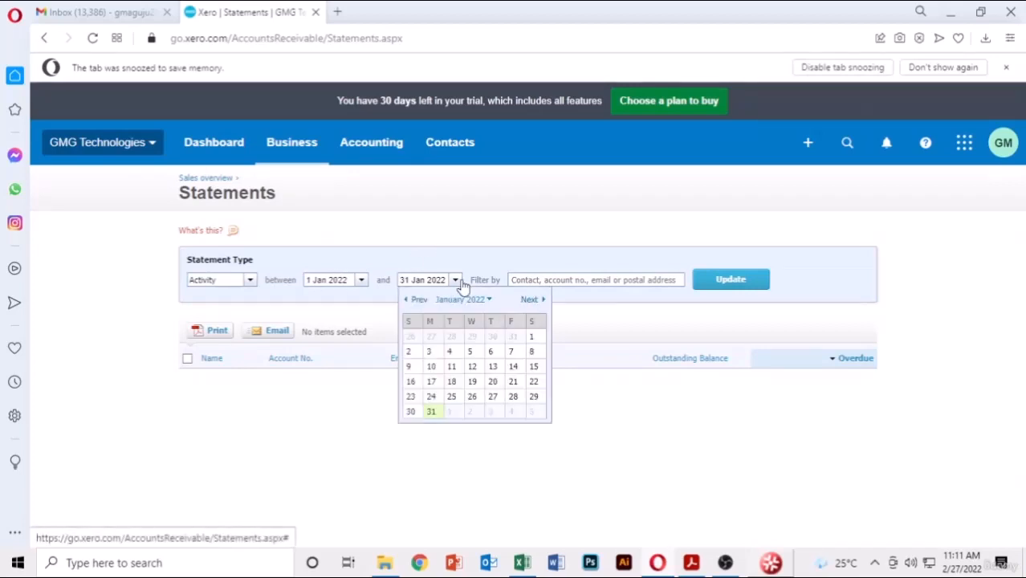
click(532, 301)
click(439, 403)
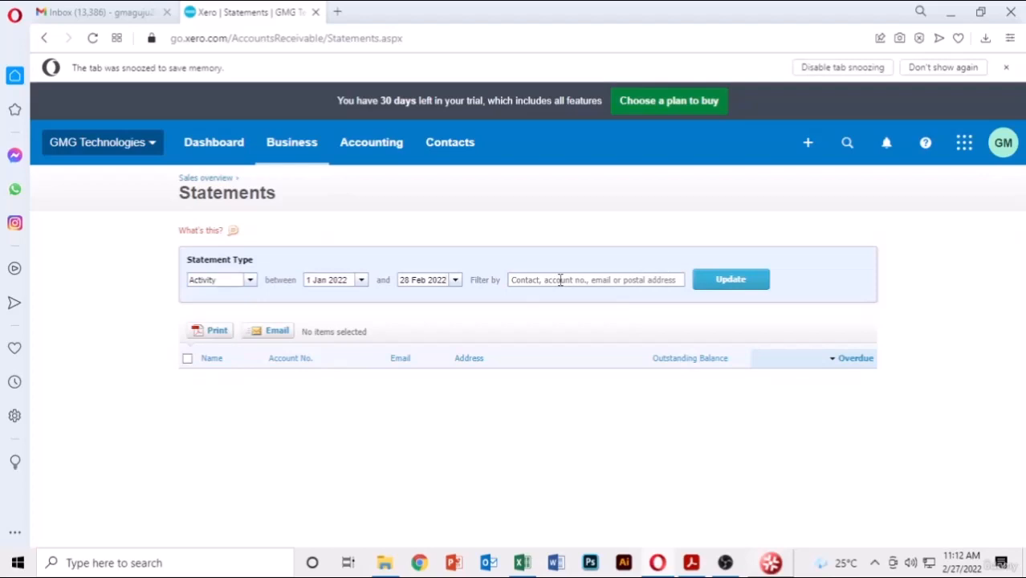
click(256, 285)
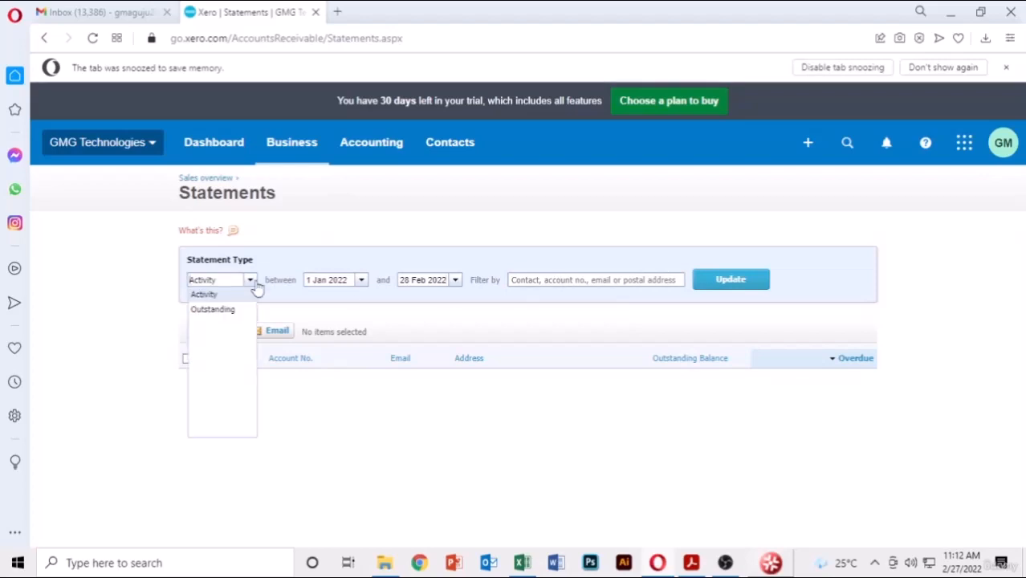
click(217, 310)
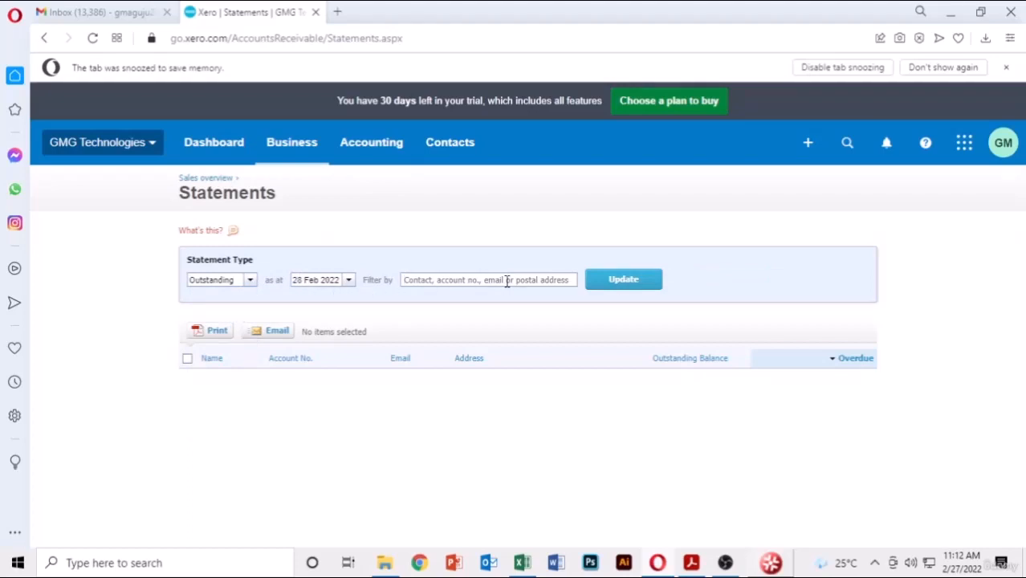
- Filter the statements to GM Technologies, showing 161,963.70 outstanding
click(685, 564)
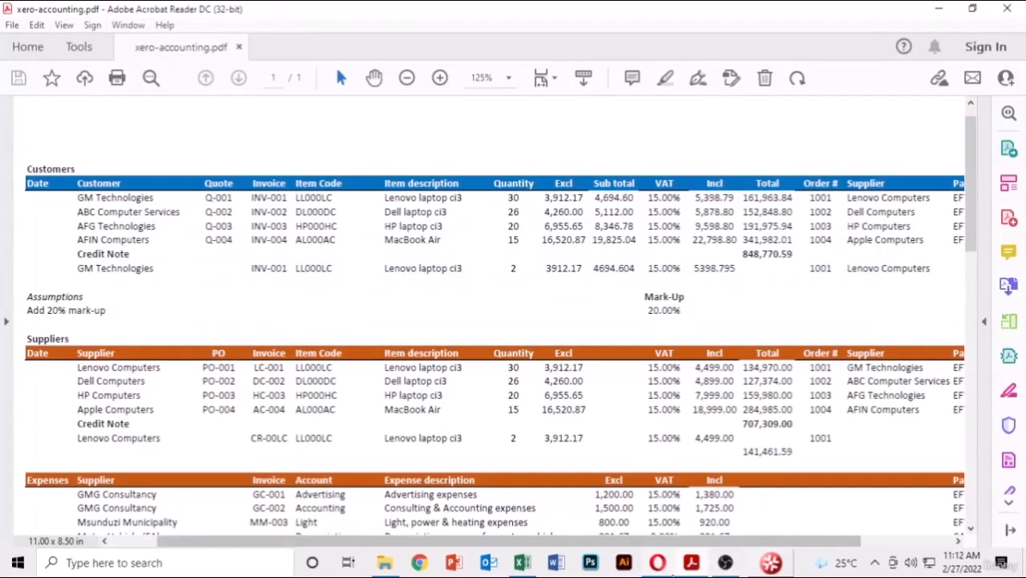
click(658, 563)
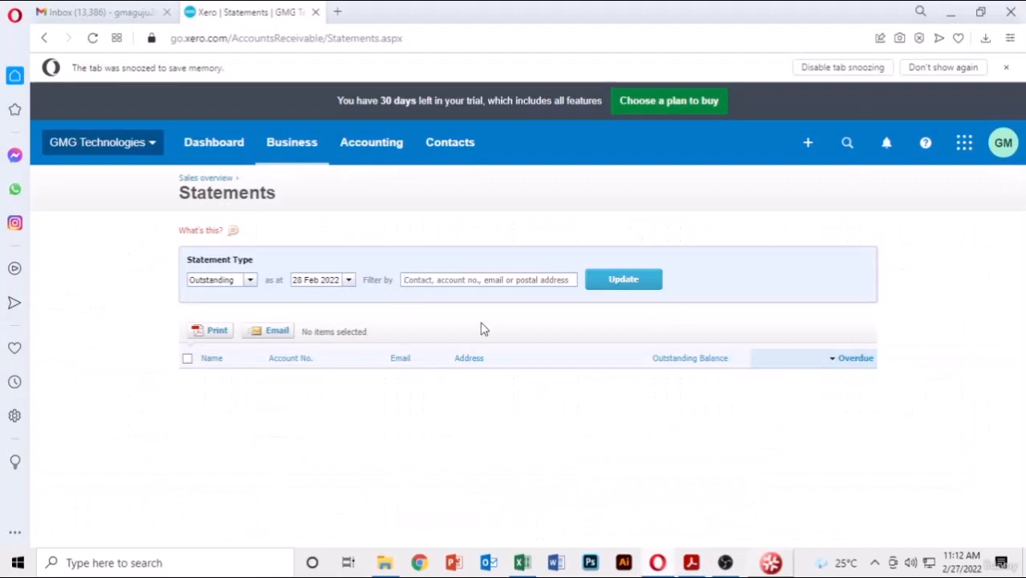
text(g)
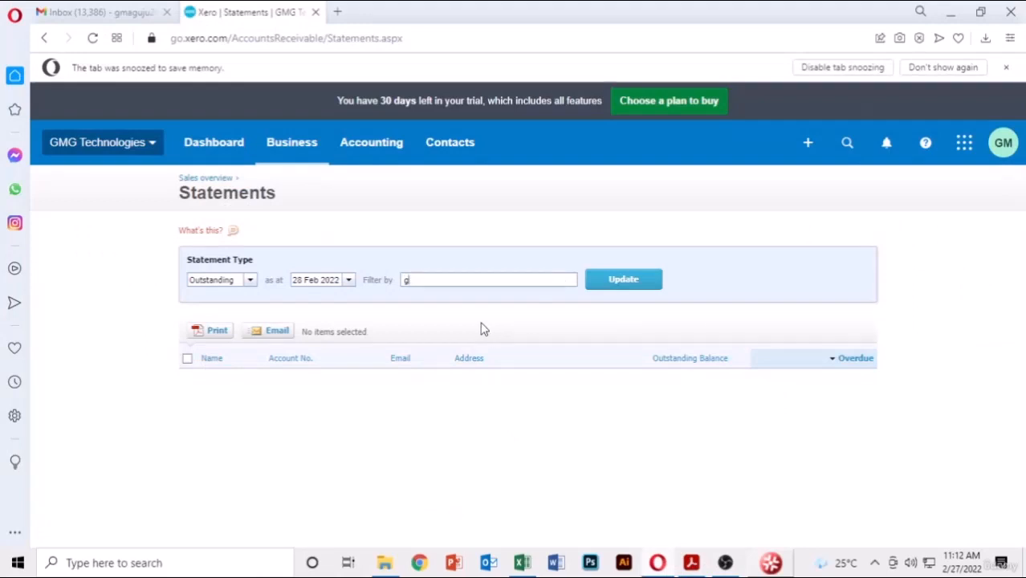
key(BackSpace)
text(GM )
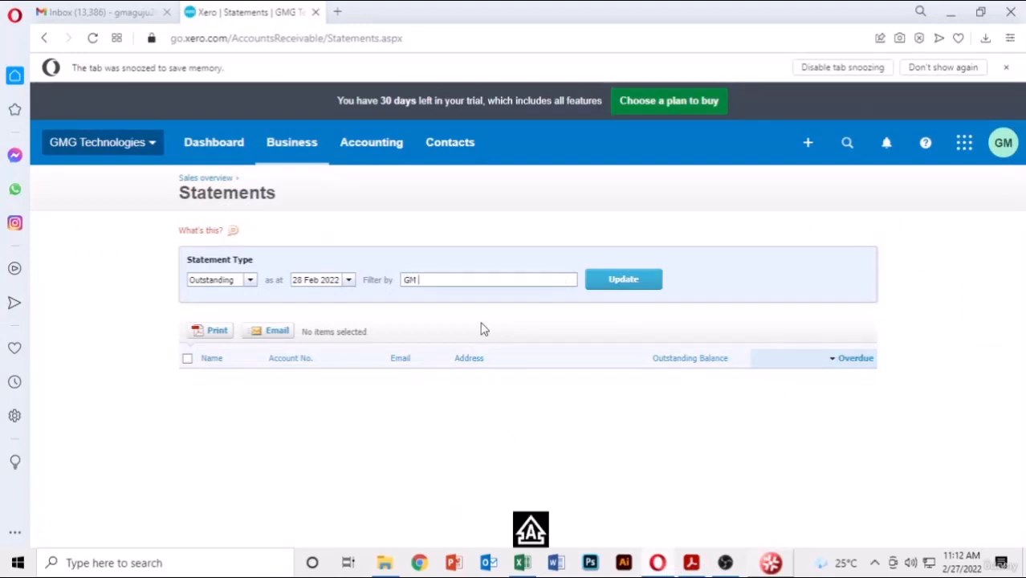
text(Technologi)
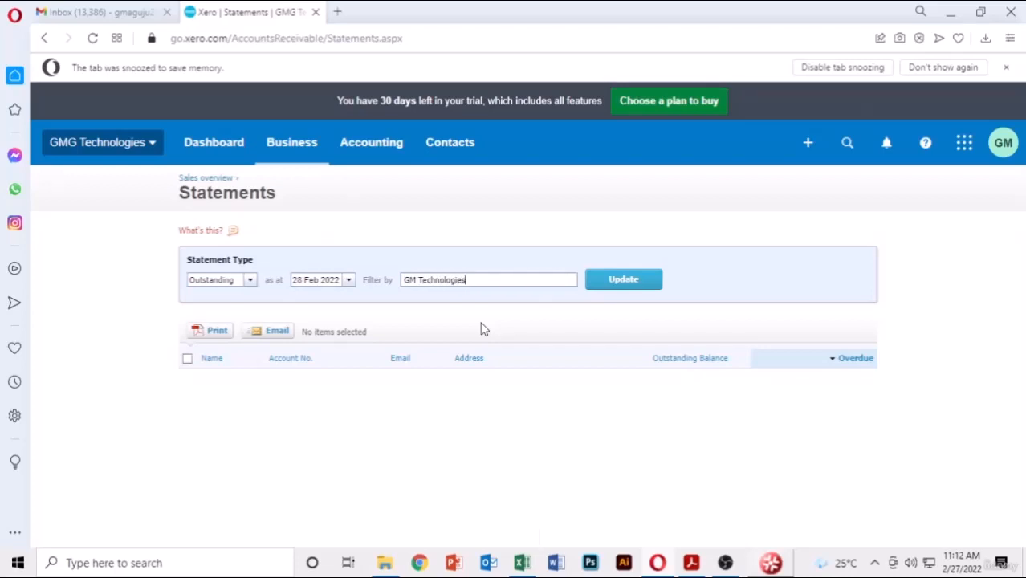
text(es)
click(647, 278)
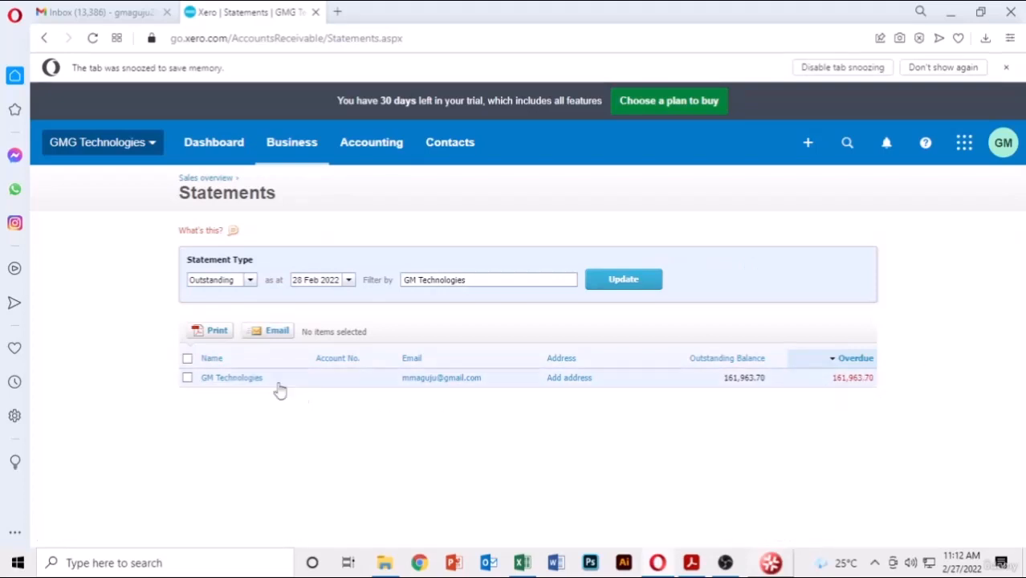
- Open GM Technologies' statement and scroll through it
click(229, 385)
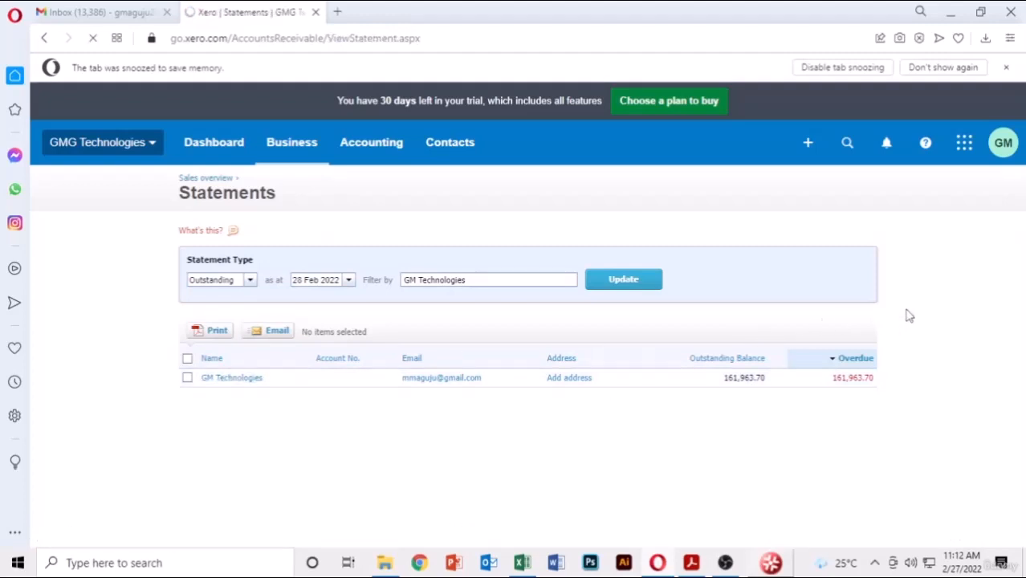
scroll(907, 316, down, 1)
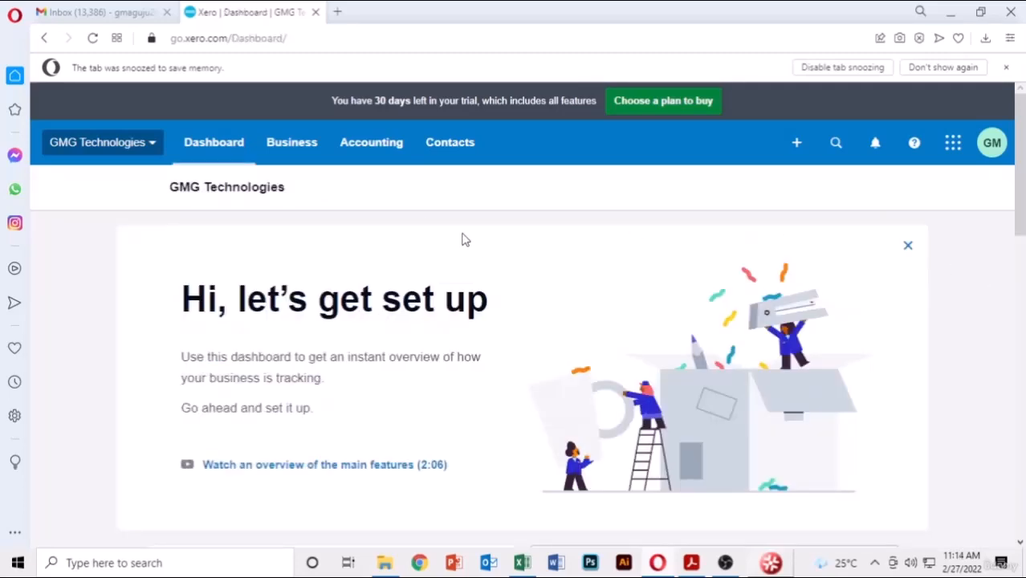
- Go to Accounting > Reports, close the features tour, and scroll down to Payables and receivables
click(361, 152)
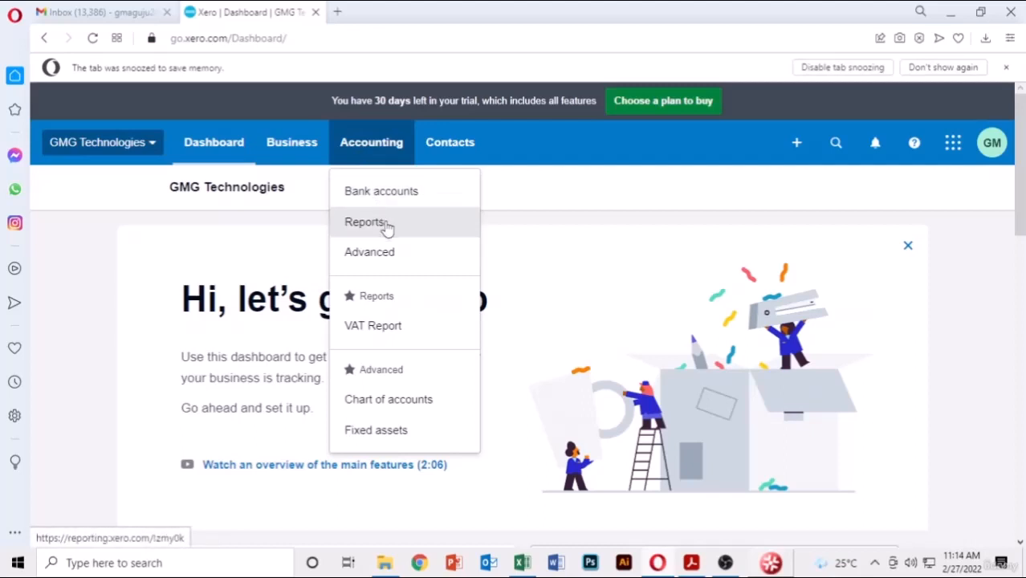
click(386, 228)
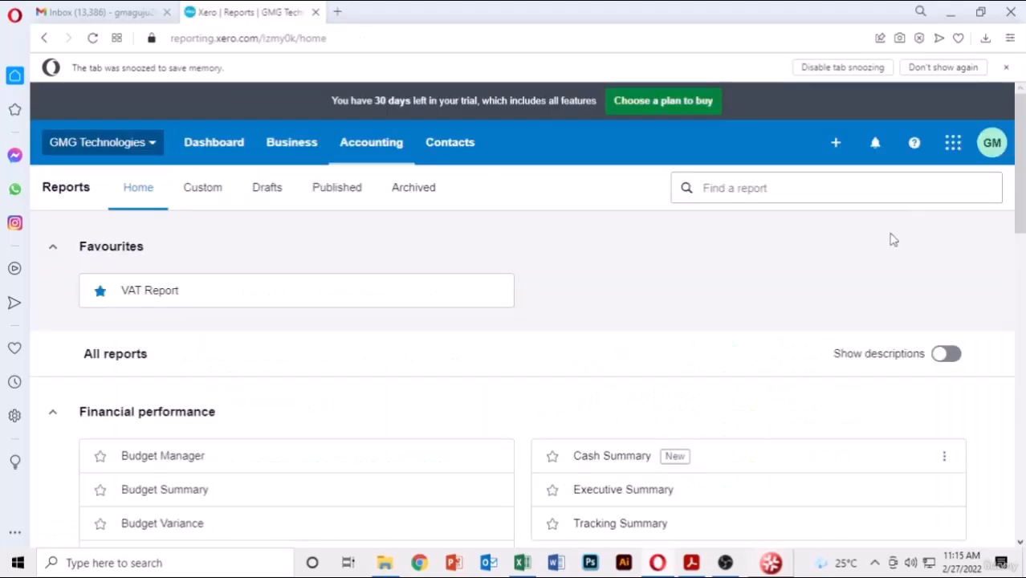
scroll(446, 311, down, 2)
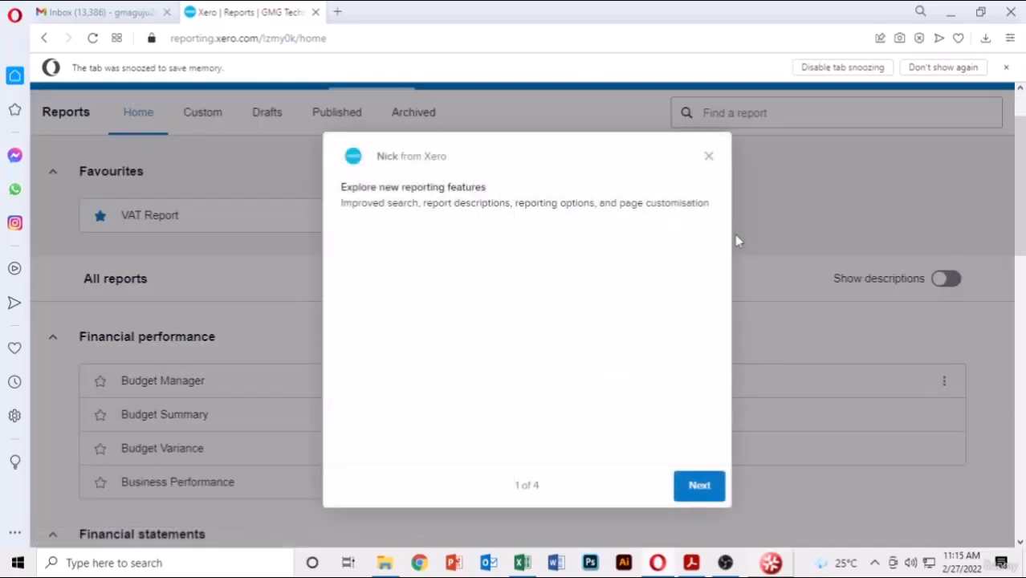
click(709, 157)
scroll(259, 314, down, 4)
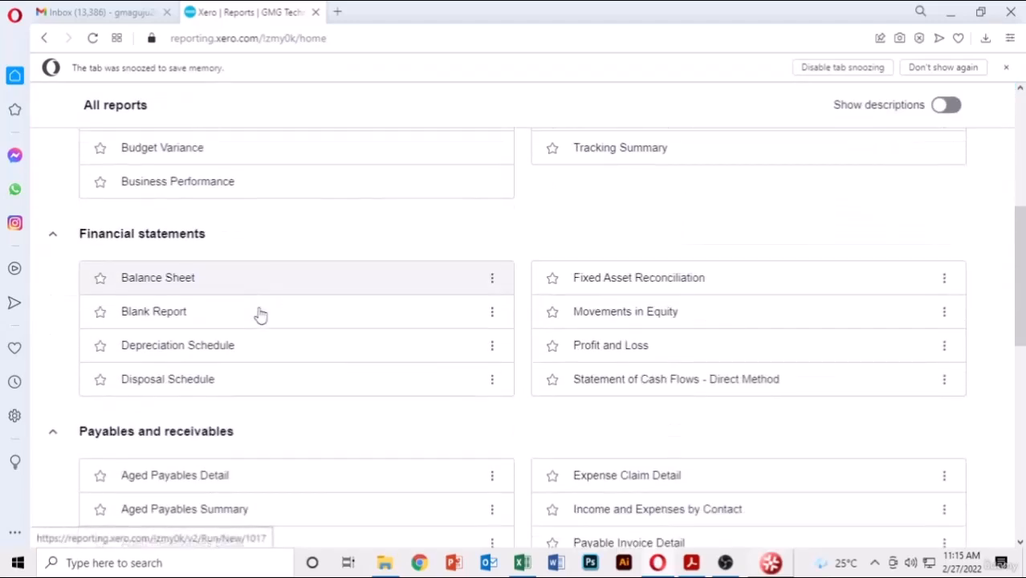
scroll(177, 193, up, 2)
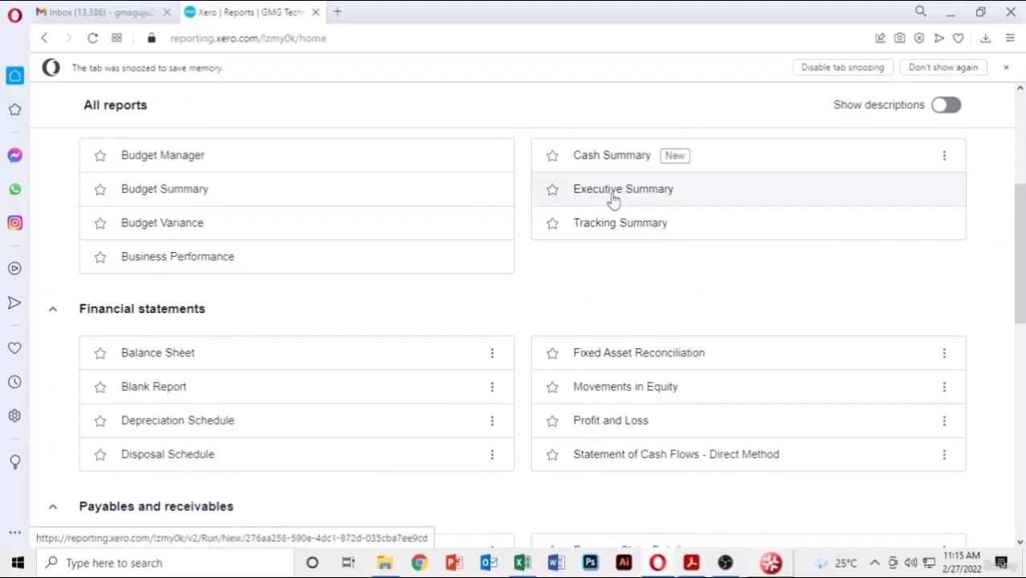
scroll(475, 298, down, 4)
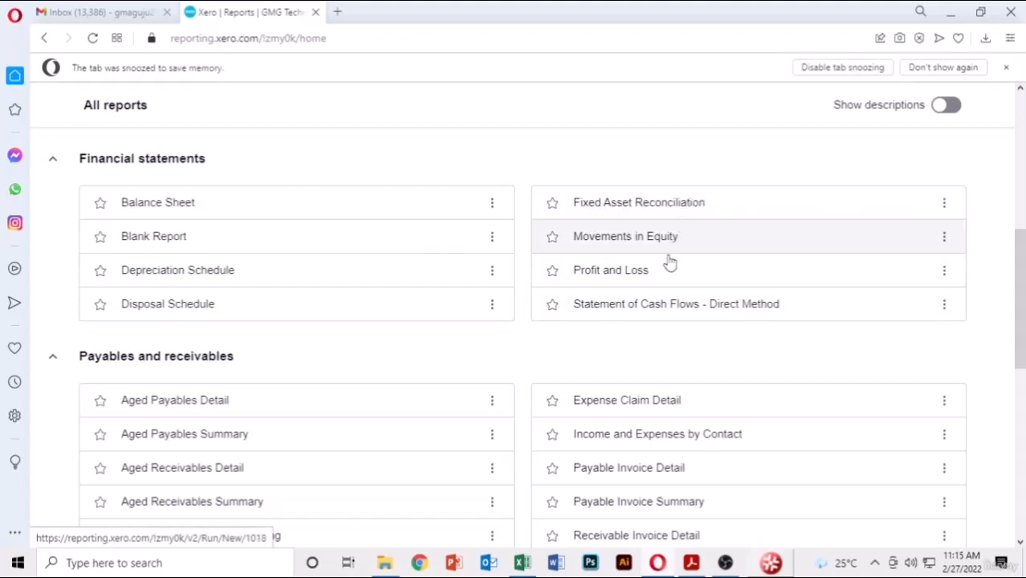
scroll(447, 362, down, 1)
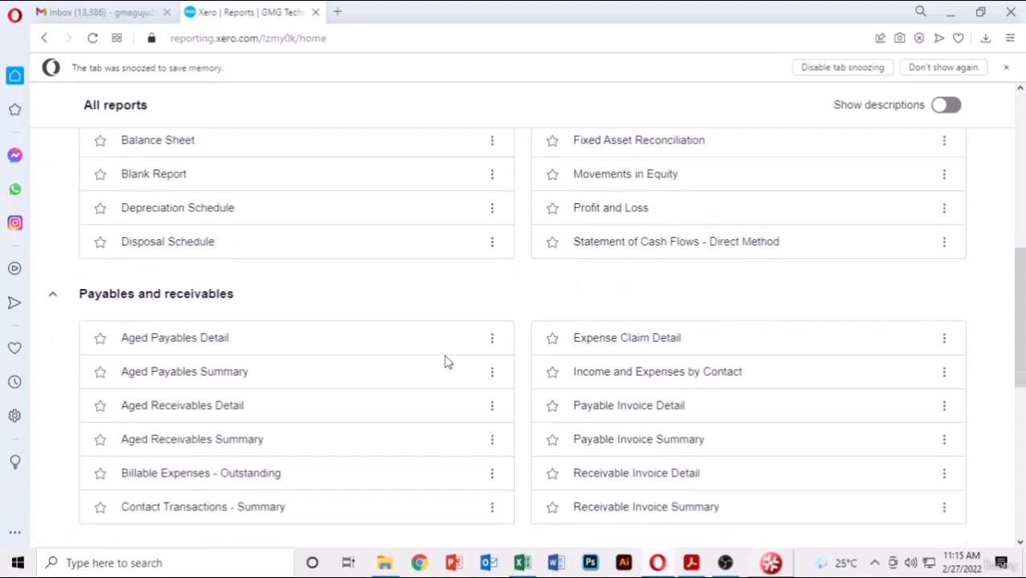
scroll(447, 362, down, 1)
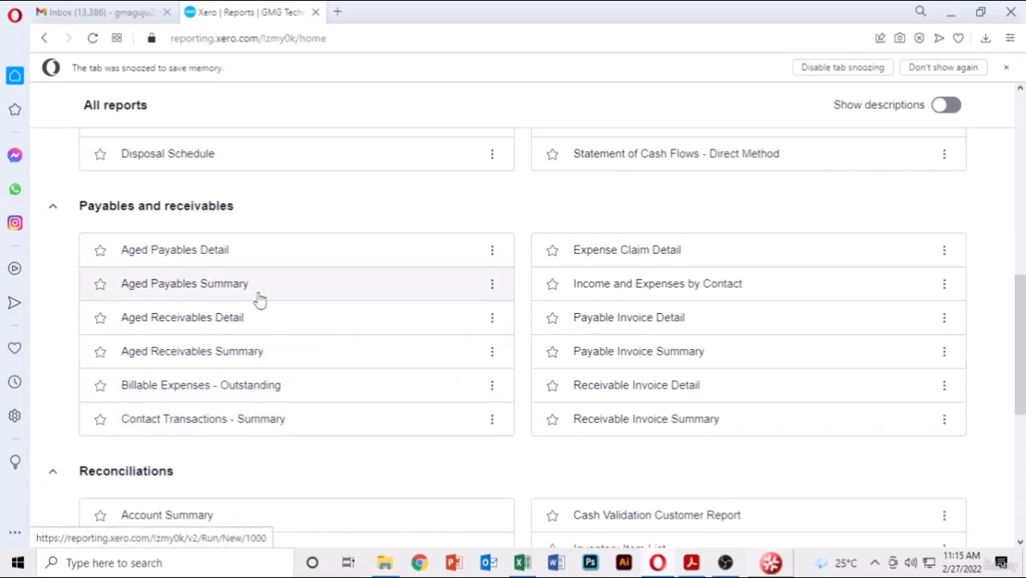
click(155, 256)
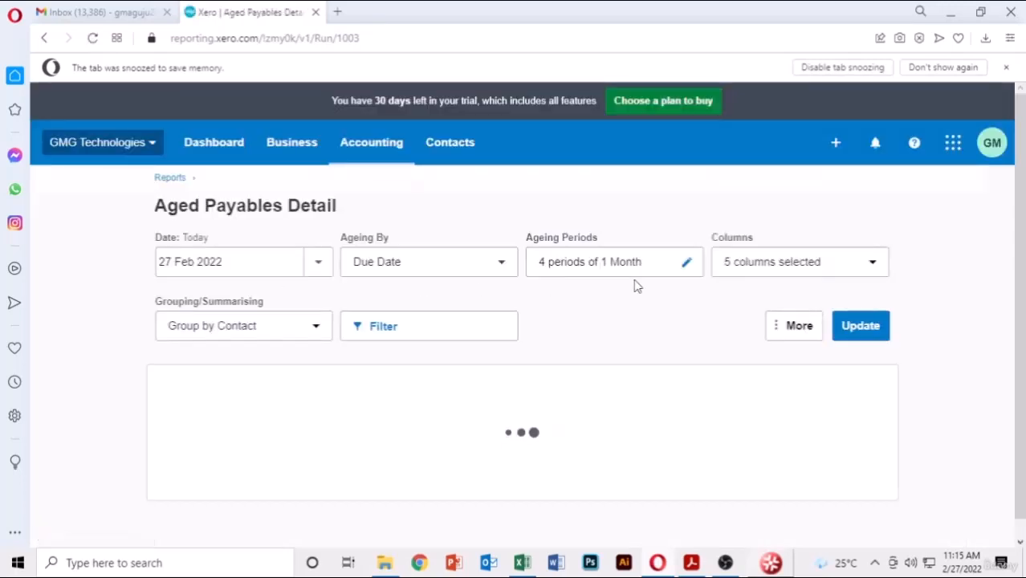
scroll(955, 287, down, 4)
scroll(955, 287, down, 2)
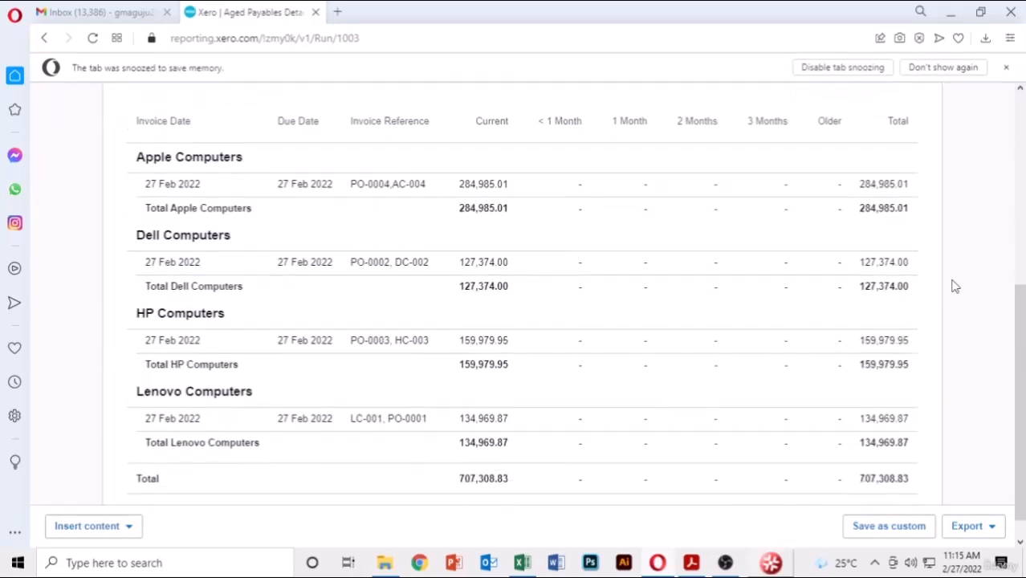
scroll(955, 287, up, 2)
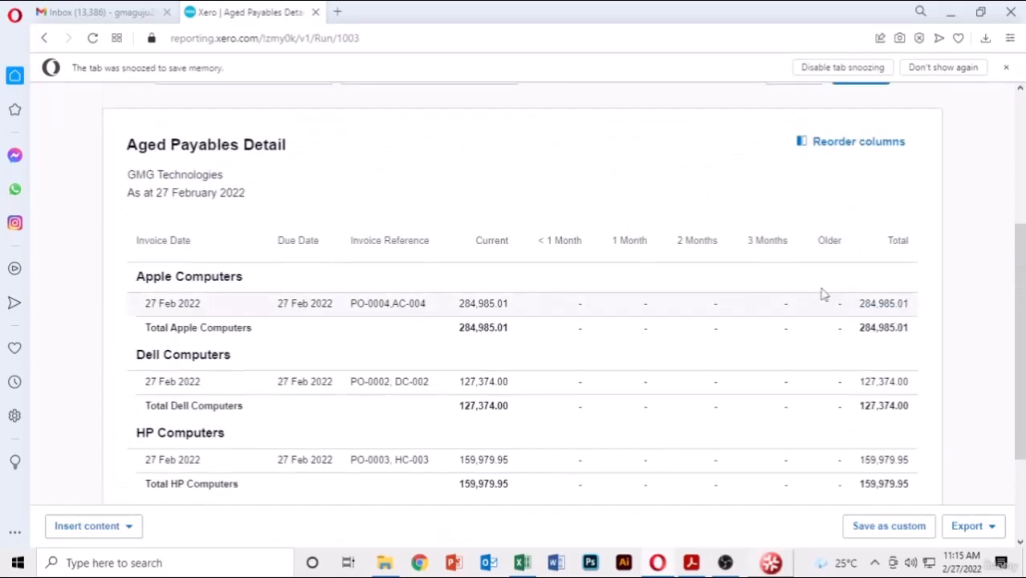
scroll(208, 156, up, 1)
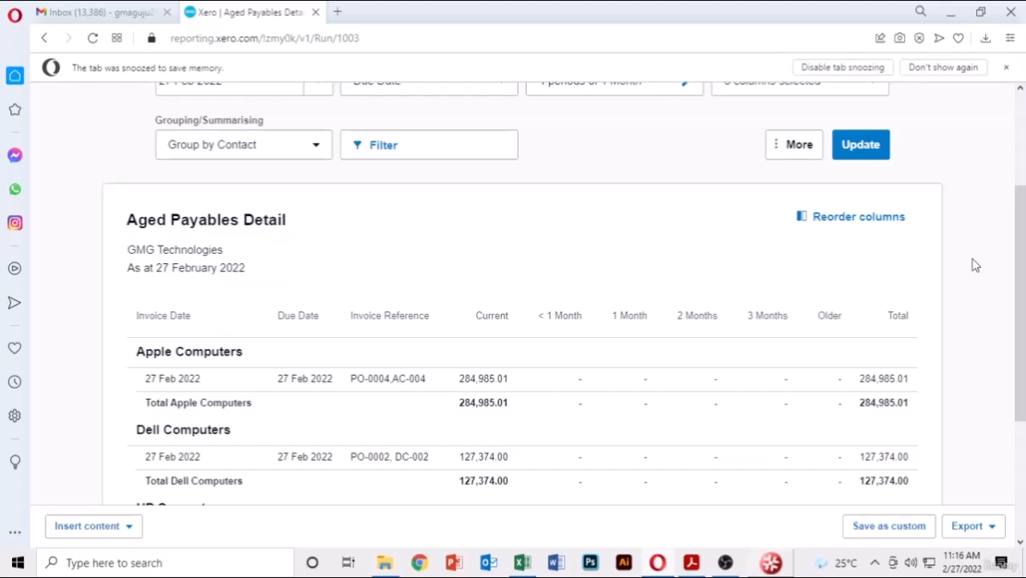
scroll(975, 265, up, 3)
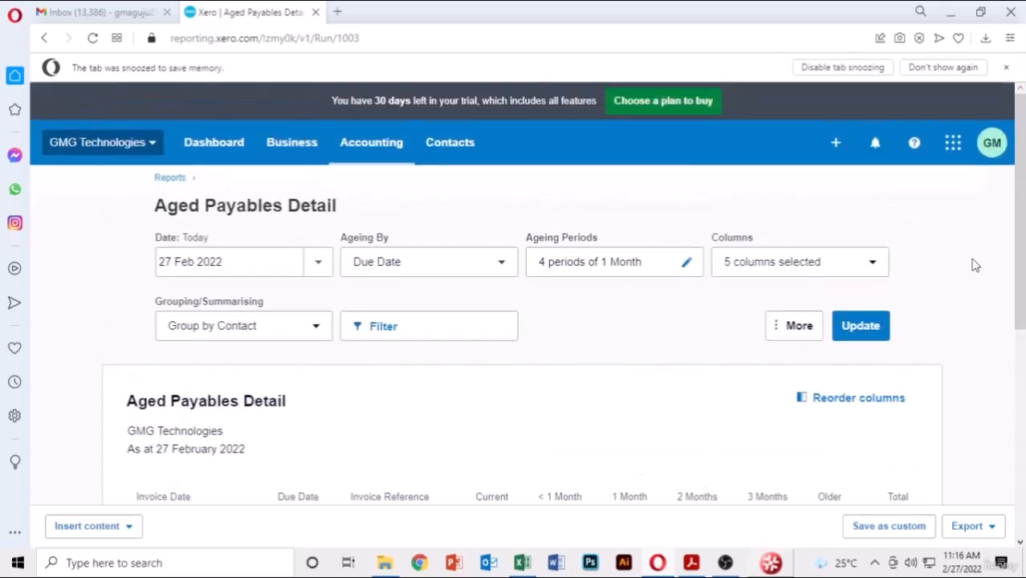
scroll(975, 265, down, 1)
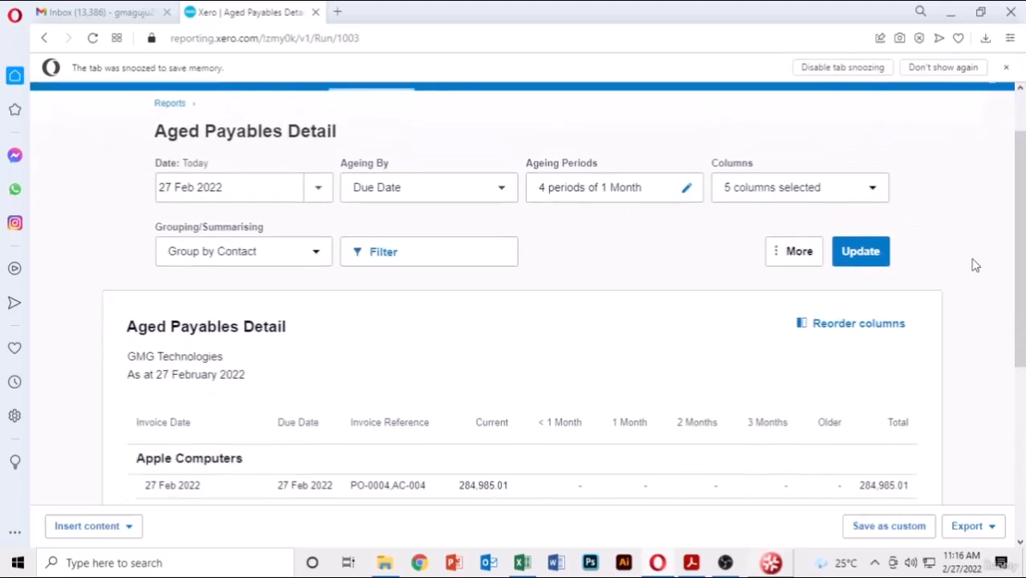
click(313, 257)
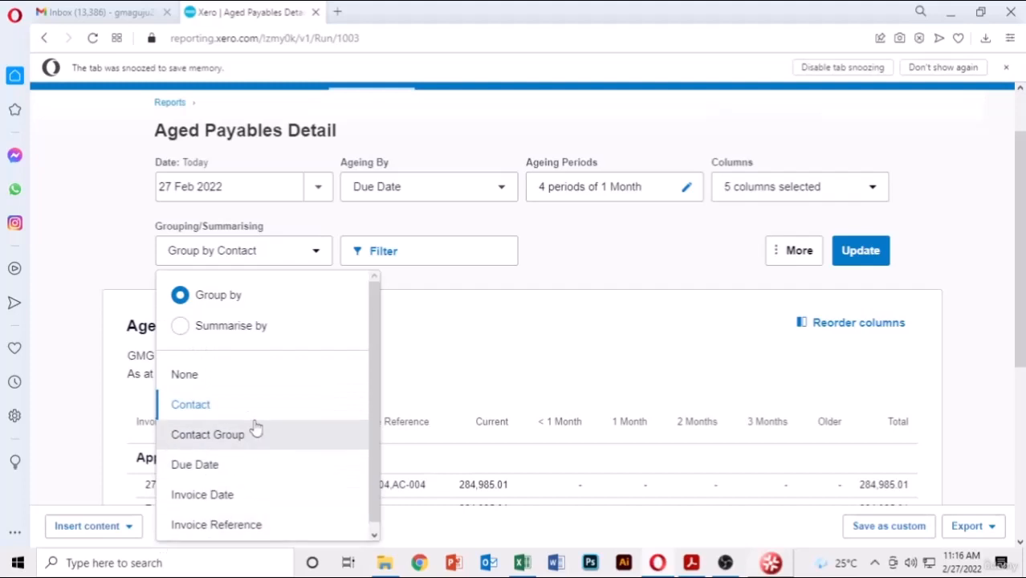
click(624, 272)
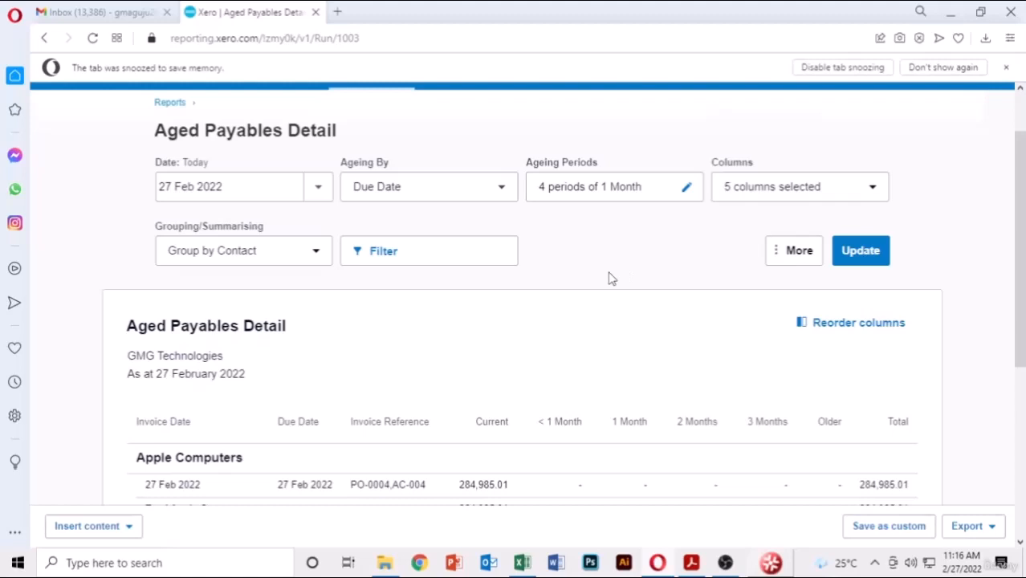
scroll(951, 248, down, 3)
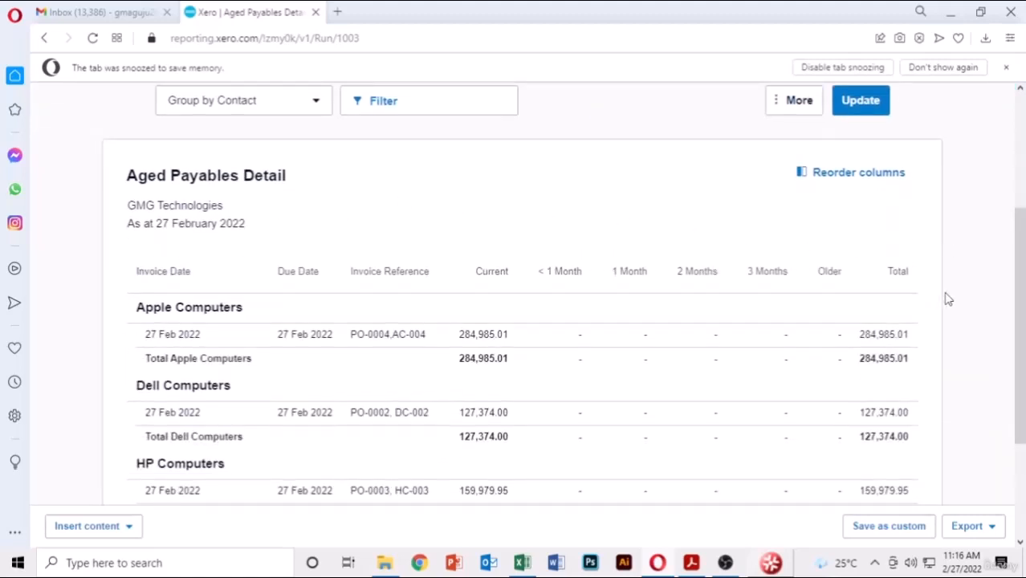
scroll(996, 394, down, 3)
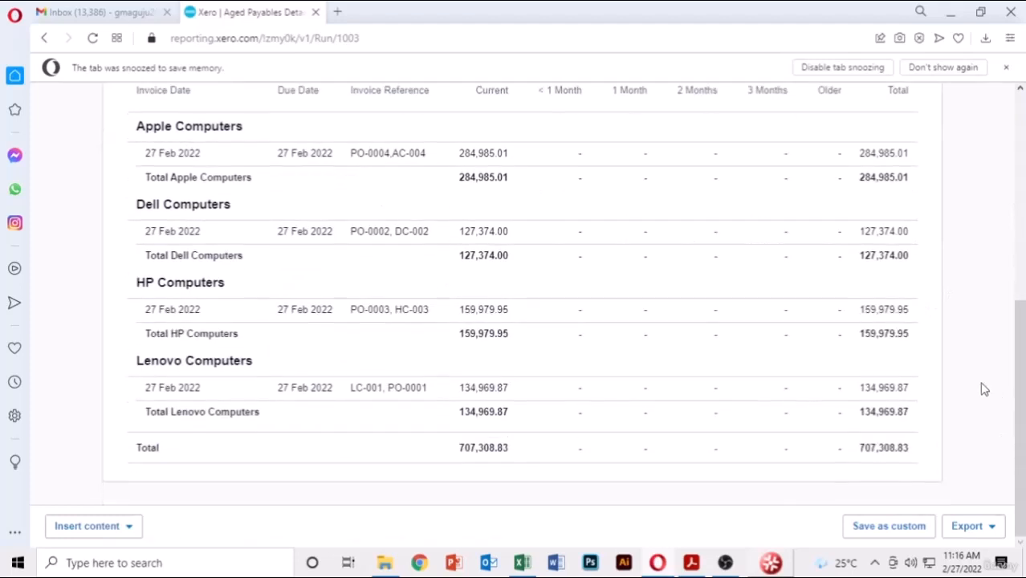
scroll(699, 209, up, 1)
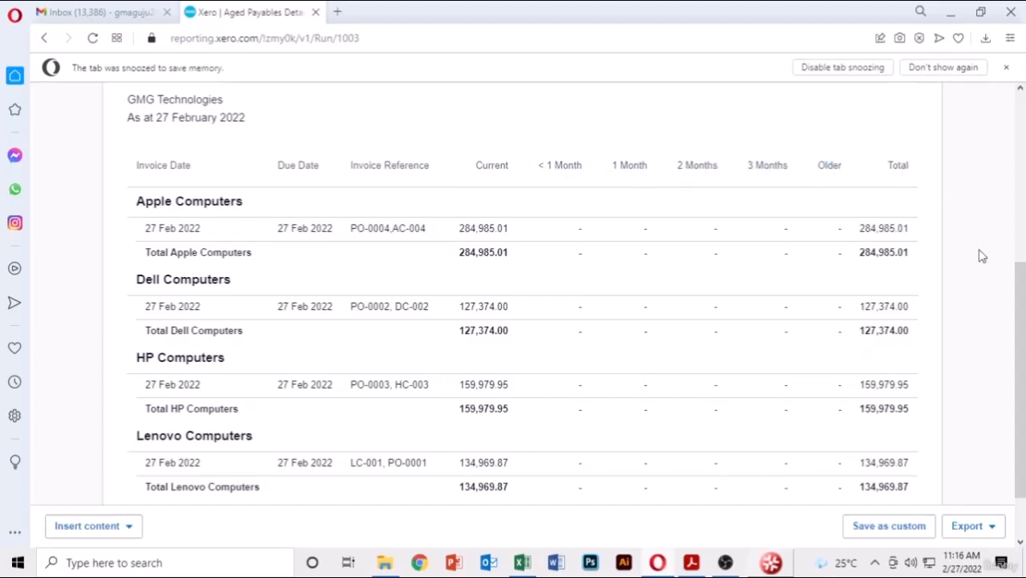
scroll(982, 256, down, 1)
scroll(981, 256, up, 3)
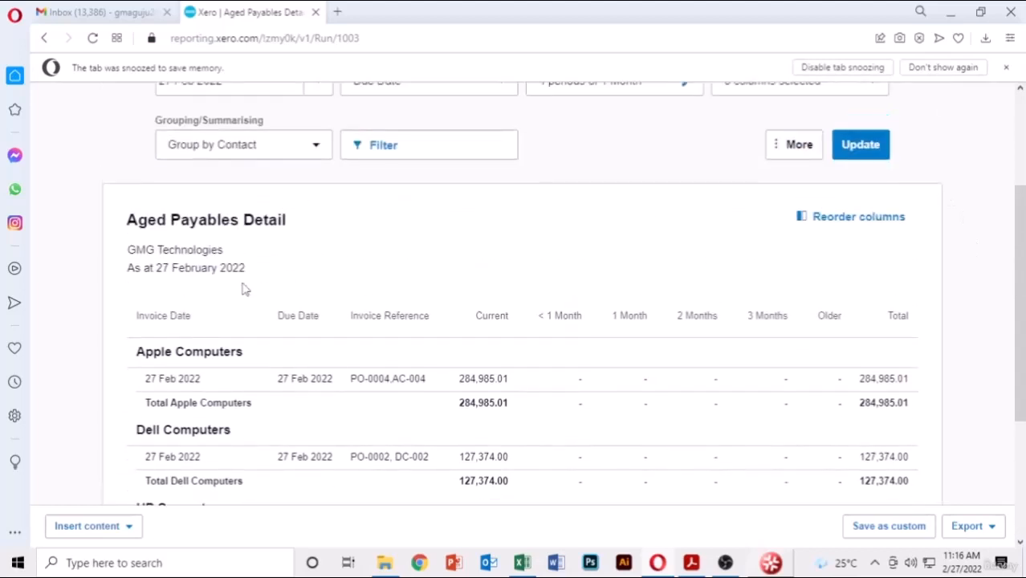
scroll(201, 299, down, 2)
scroll(248, 341, up, 4)
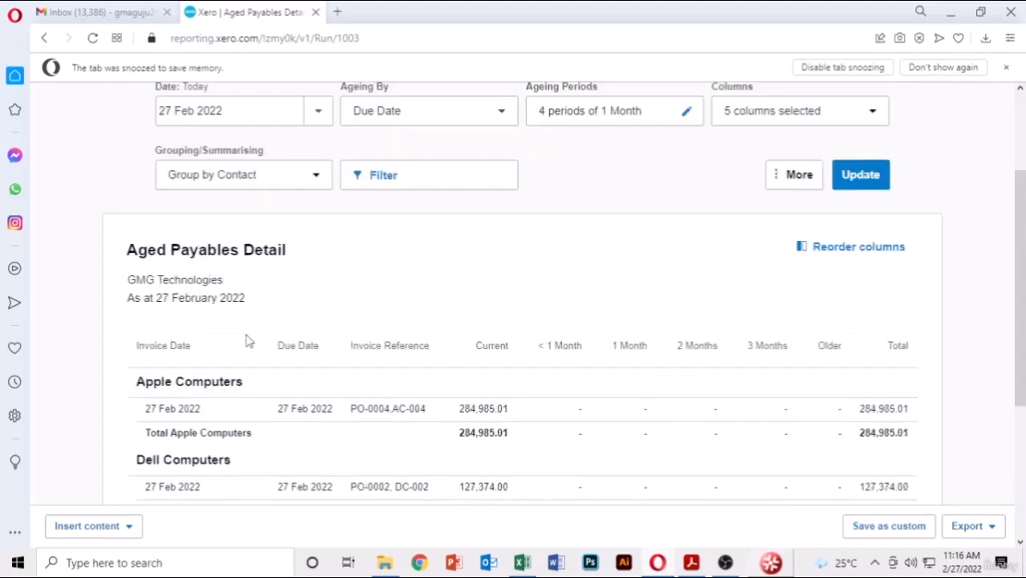
- From All reports, open Aged Payables Summary and review the 707,308.83 owed to four computer suppliers
click(170, 178)
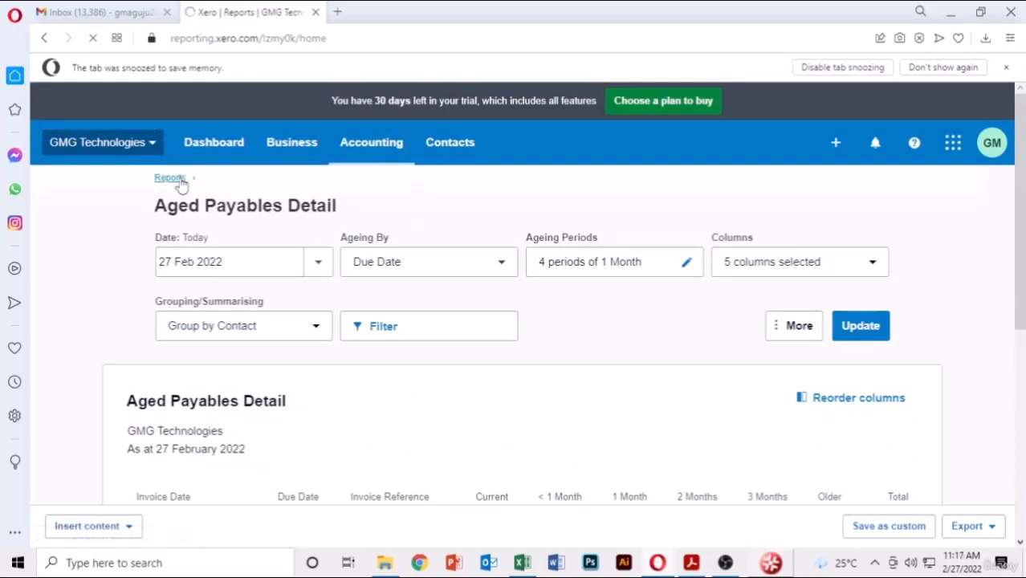
scroll(560, 284, down, 6)
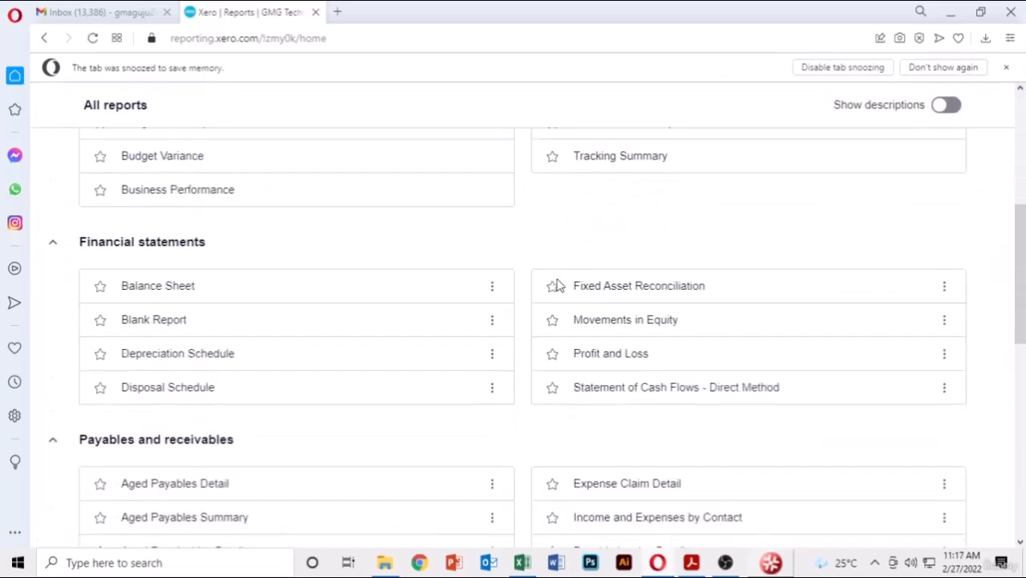
scroll(332, 284, down, 3)
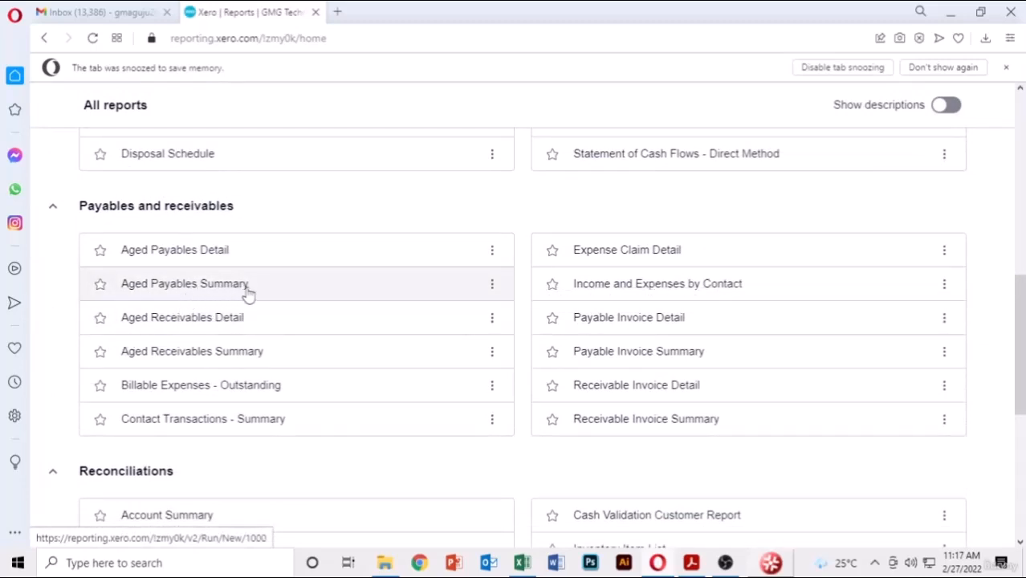
click(213, 290)
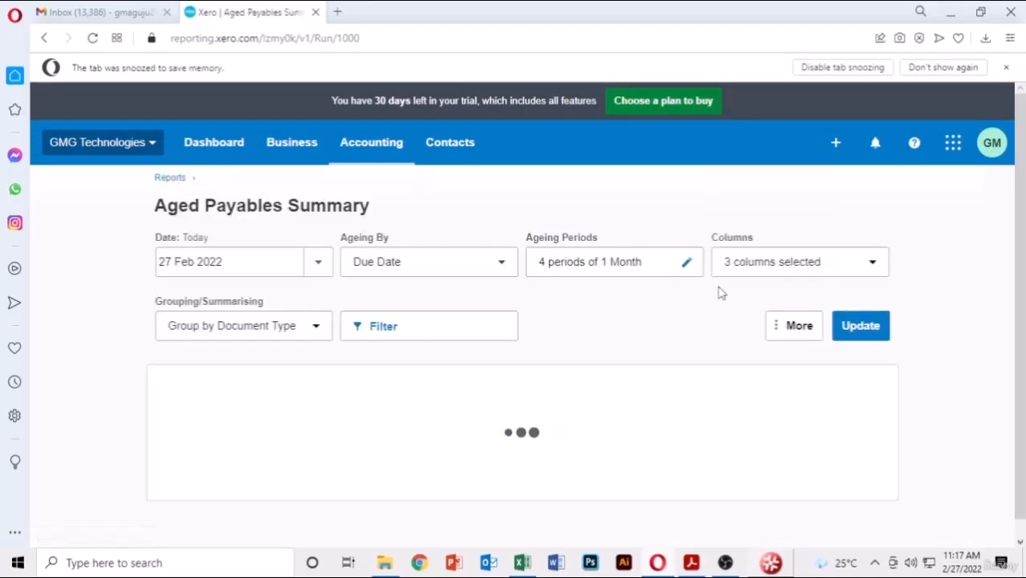
scroll(949, 298, down, 3)
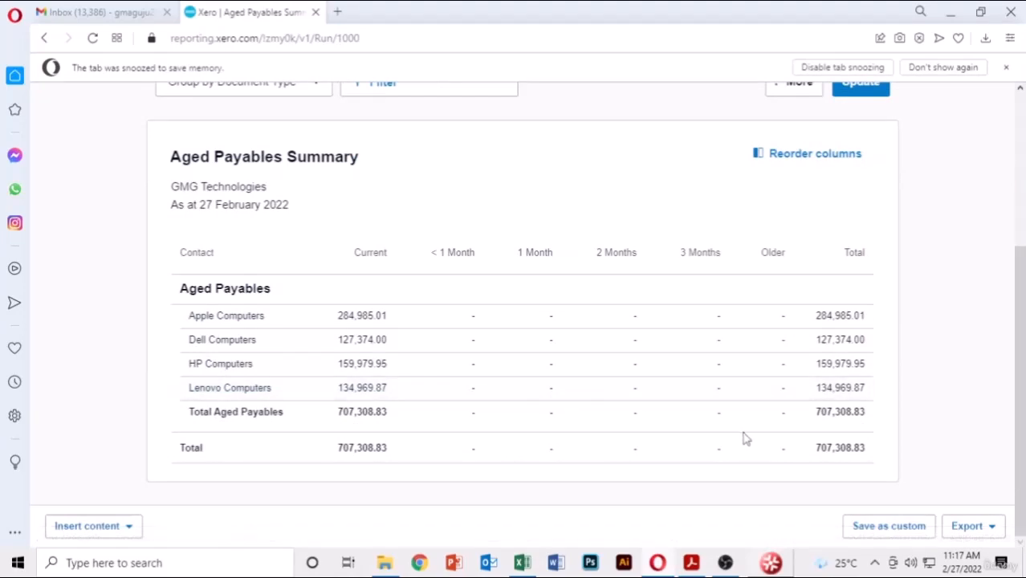
scroll(448, 383, up, 3)
scroll(319, 273, down, 3)
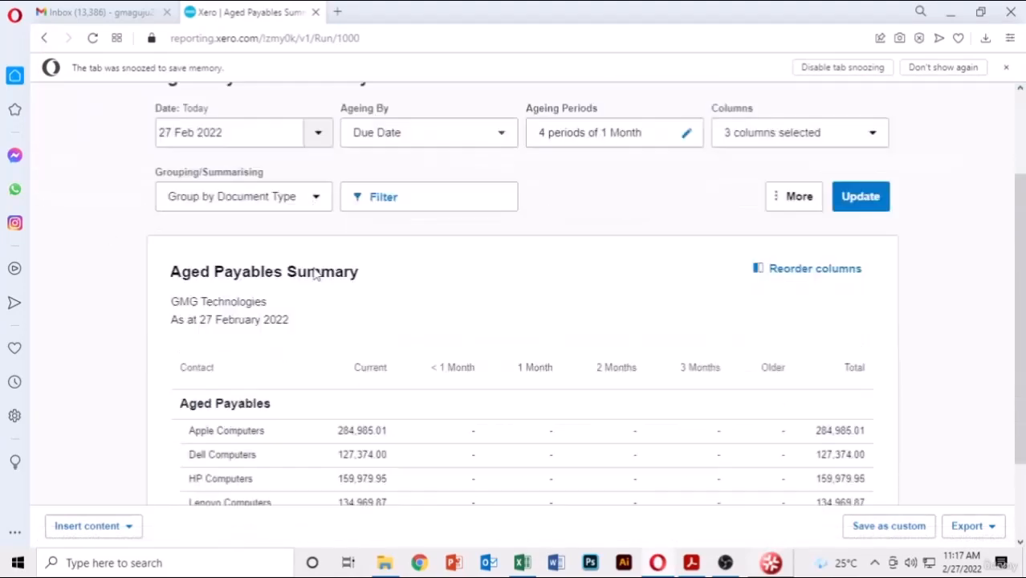
scroll(115, 234, up, 3)
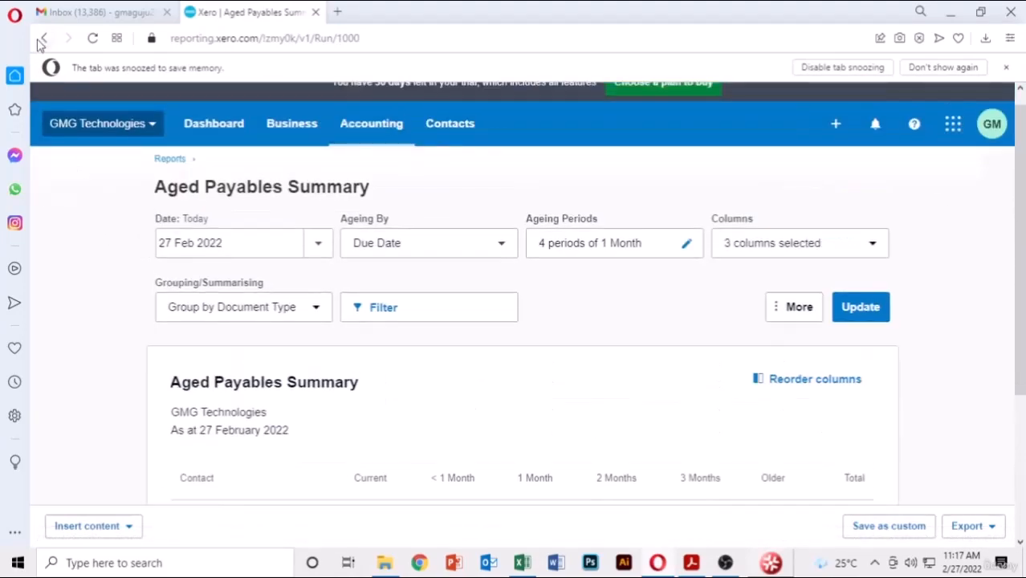
- Review Aged Receivables Detail (INV-0001 to INV-0004, totalling 848,770.38) and return to All reports
click(42, 38)
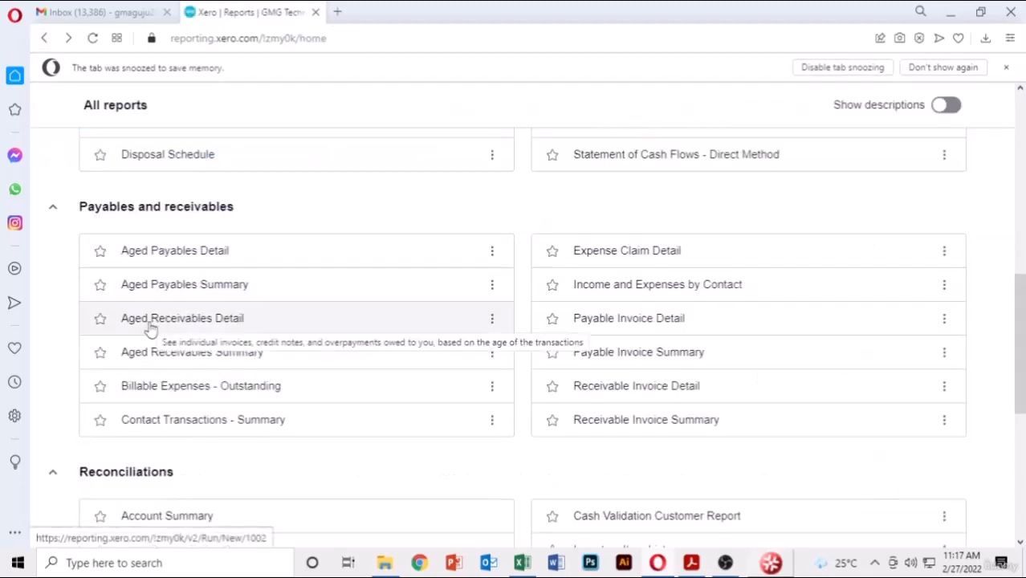
click(151, 327)
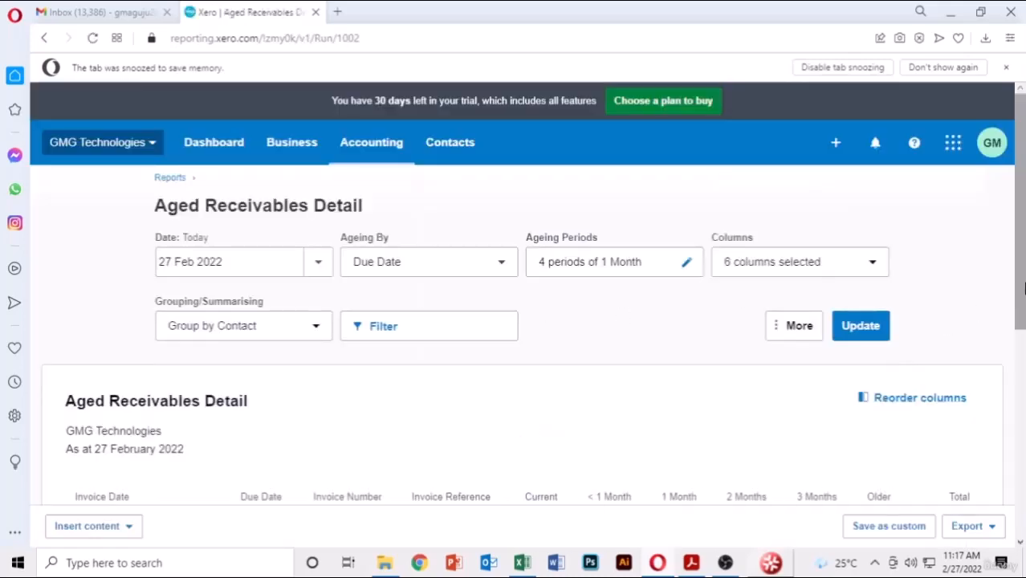
scroll(1024, 289, down, 4)
scroll(1024, 289, down, 2)
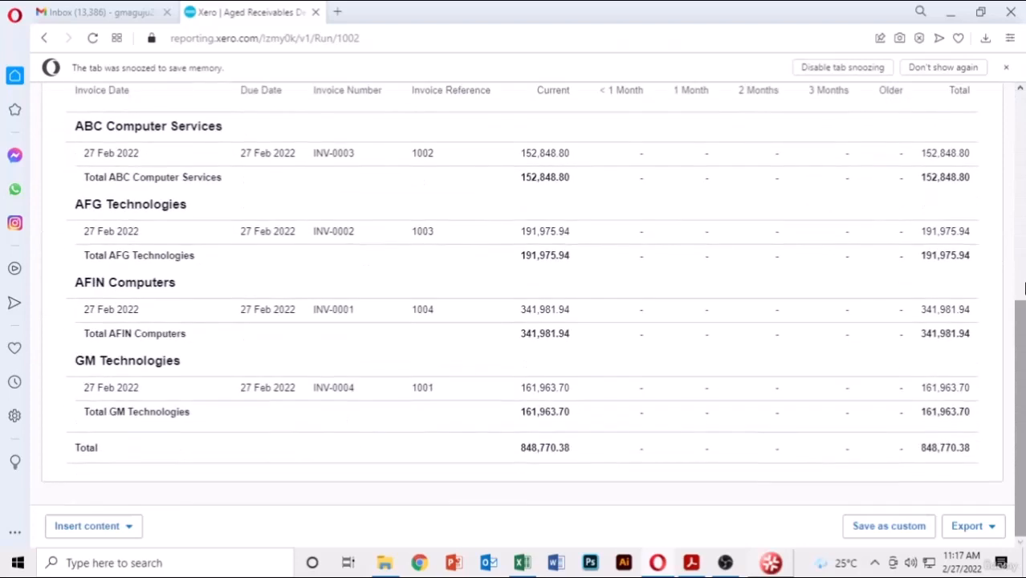
scroll(989, 249, up, 1)
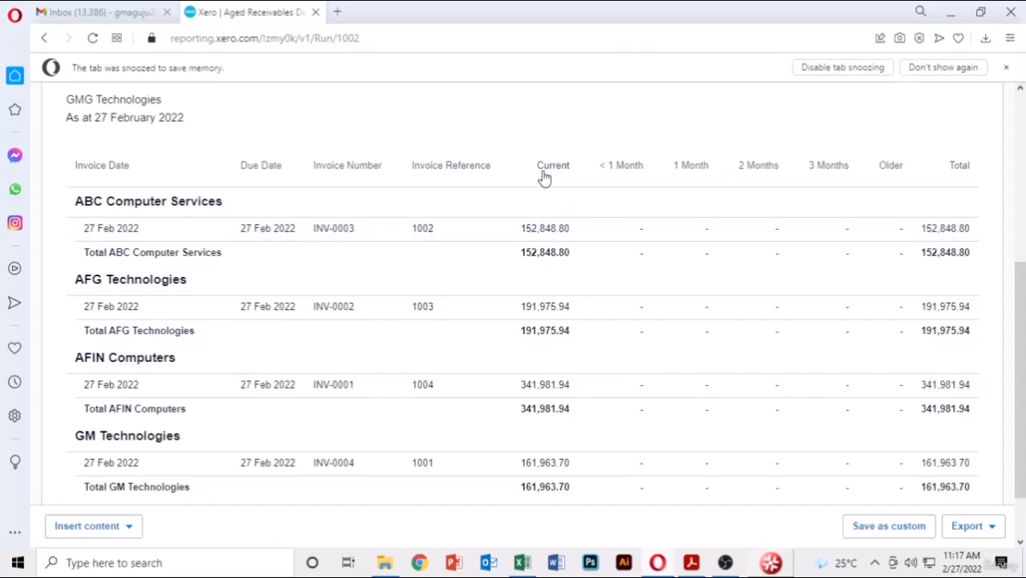
scroll(545, 177, down, 1)
scroll(544, 177, up, 5)
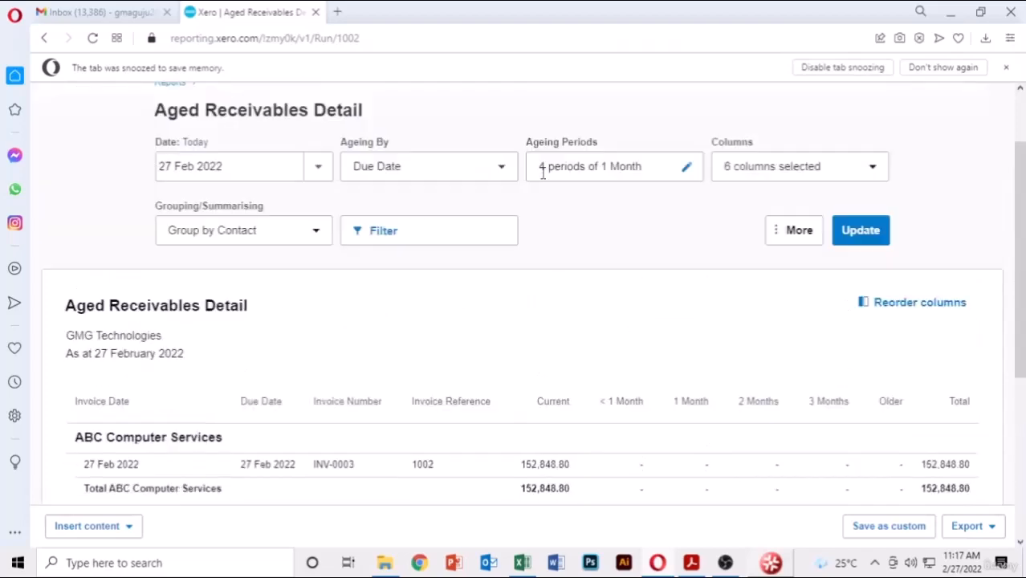
click(103, 113)
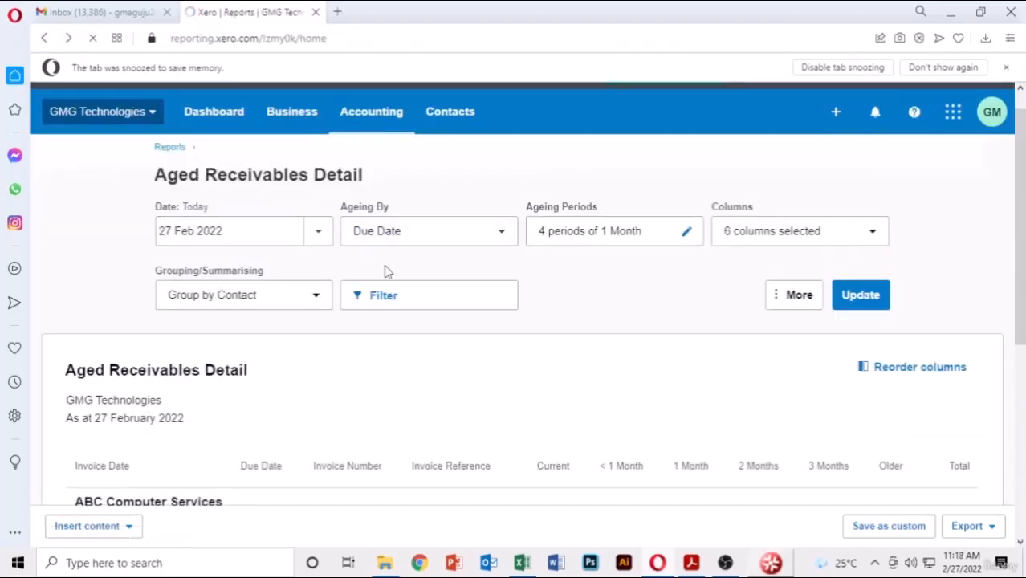
scroll(416, 392, down, 2)
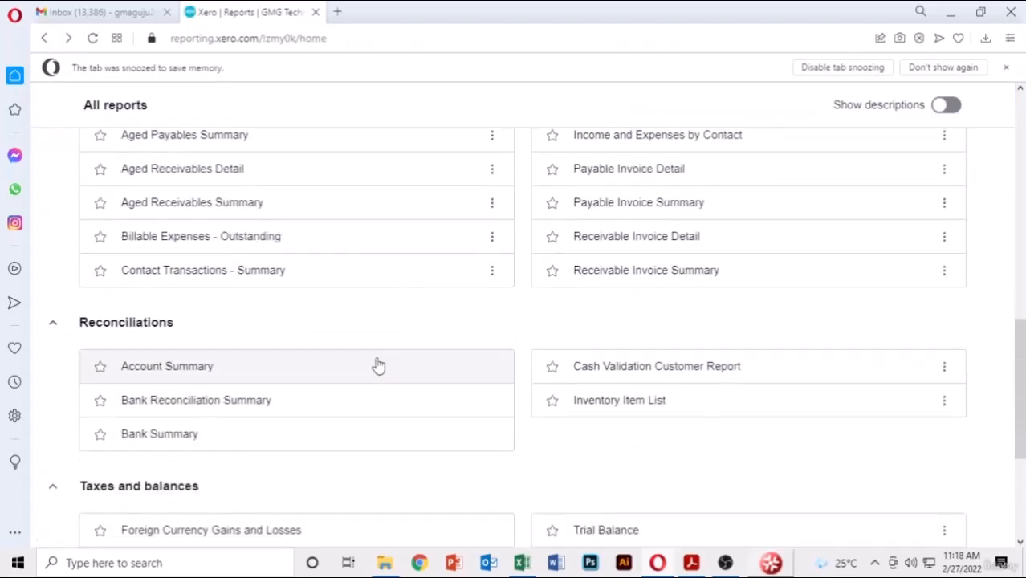
click(275, 241)
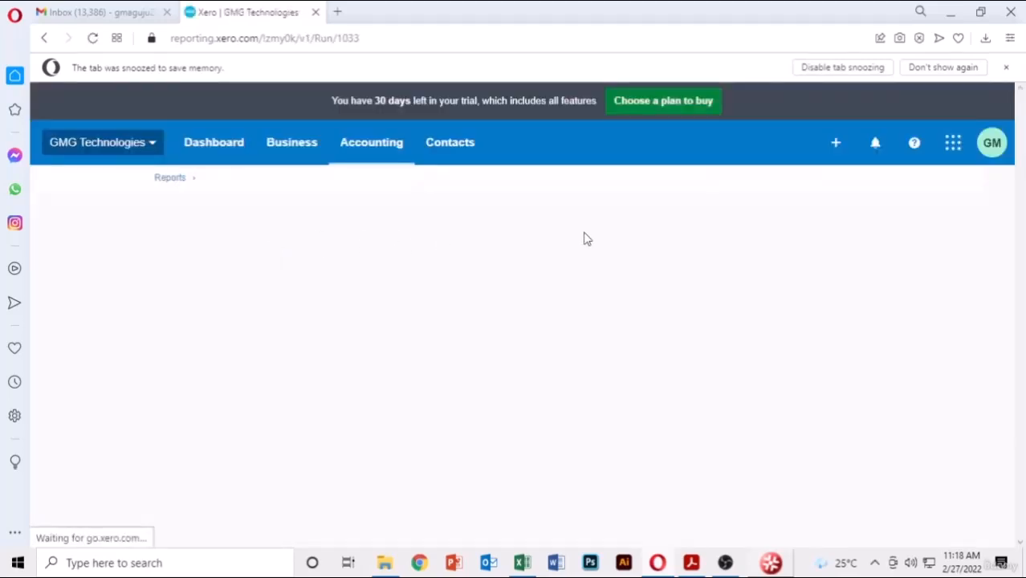
scroll(927, 254, down, 2)
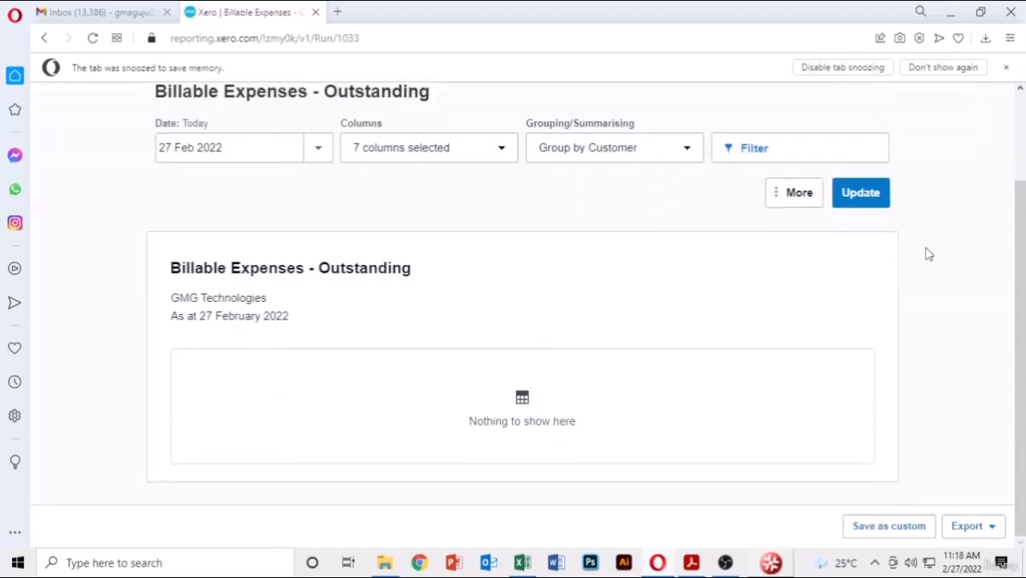
scroll(152, 279, up, 2)
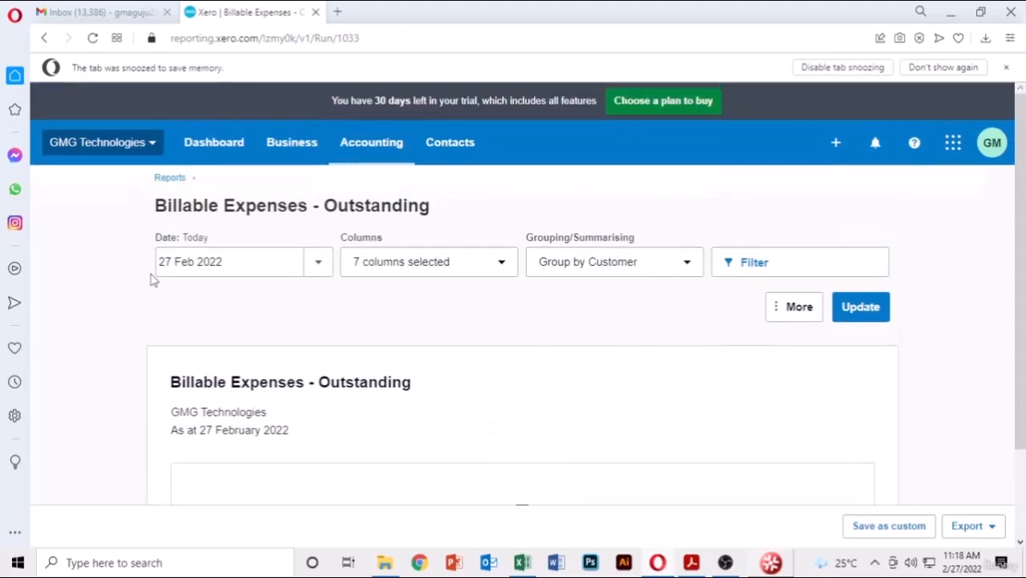
click(44, 38)
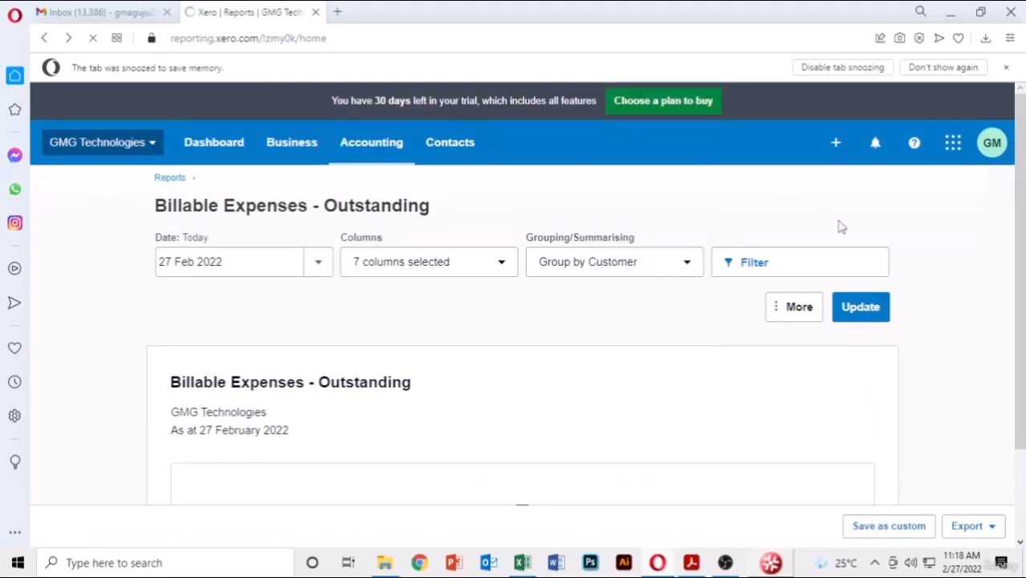
scroll(738, 261, up, 2)
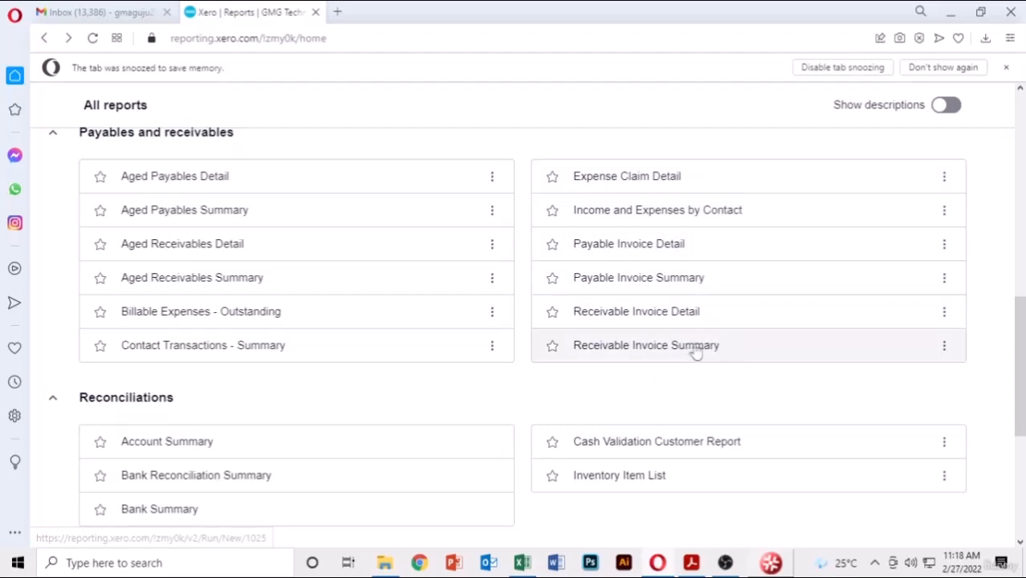
- Review Payable Invoice Detail for 1–28 Feb 2022: four laptop bills totalling 707,308.83
click(717, 253)
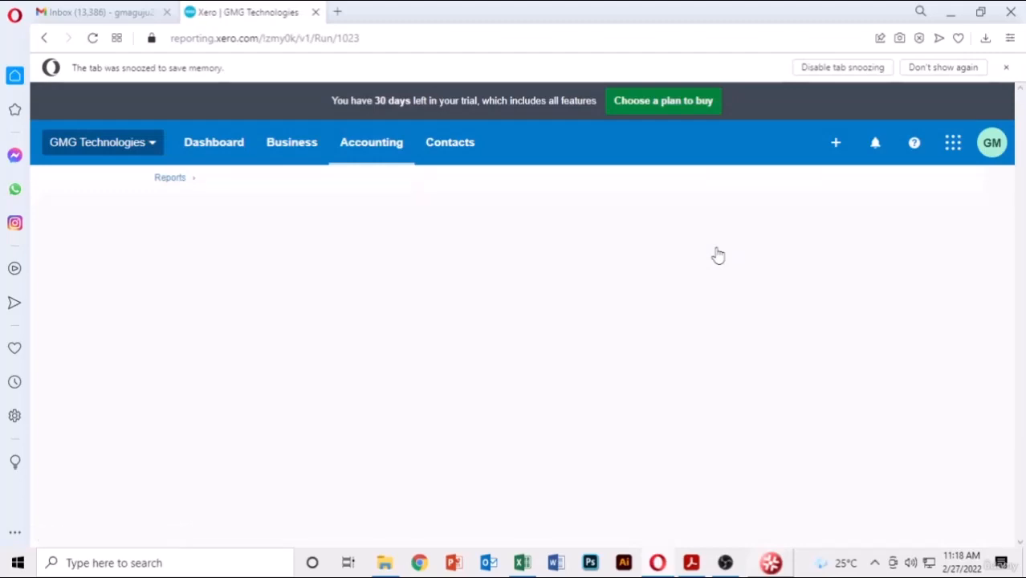
scroll(891, 250, down, 5)
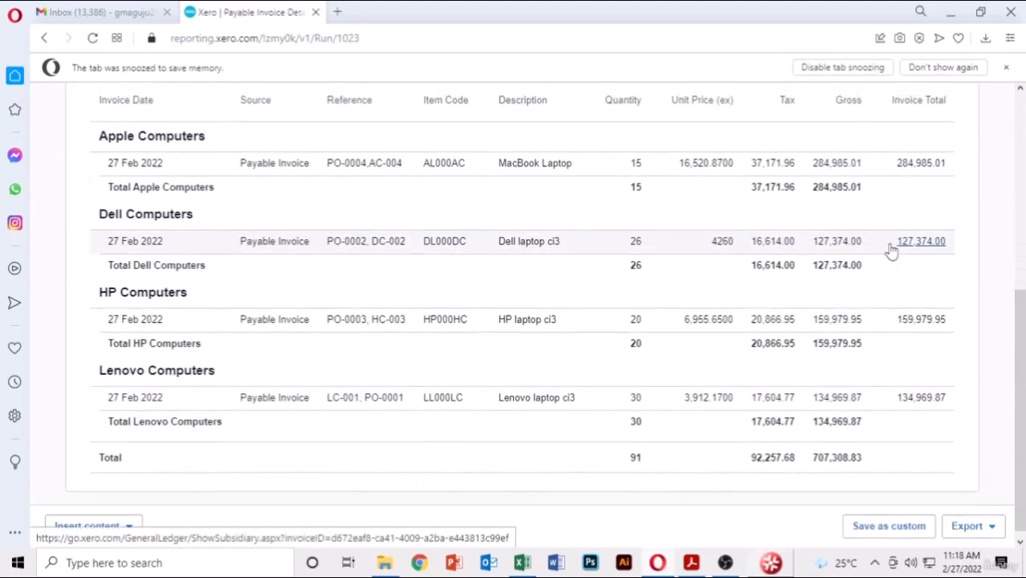
scroll(891, 249, up, 3)
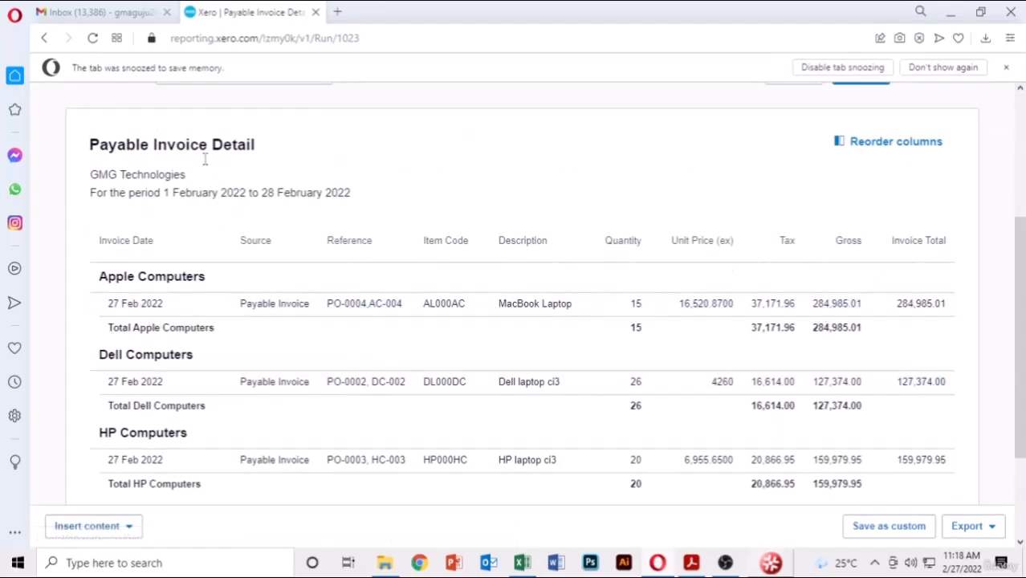
scroll(431, 194, down, 3)
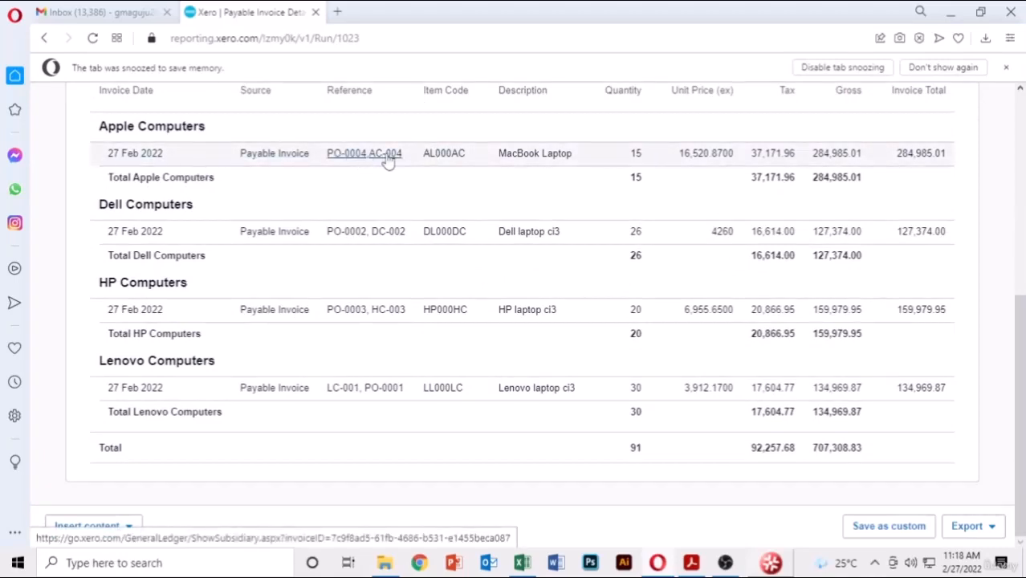
scroll(393, 159, up, 6)
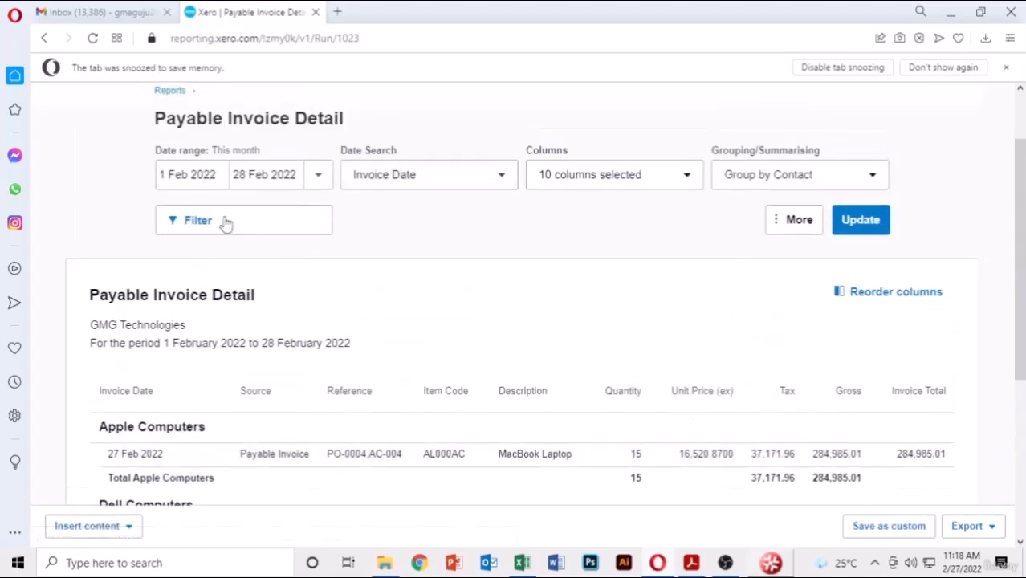
click(44, 38)
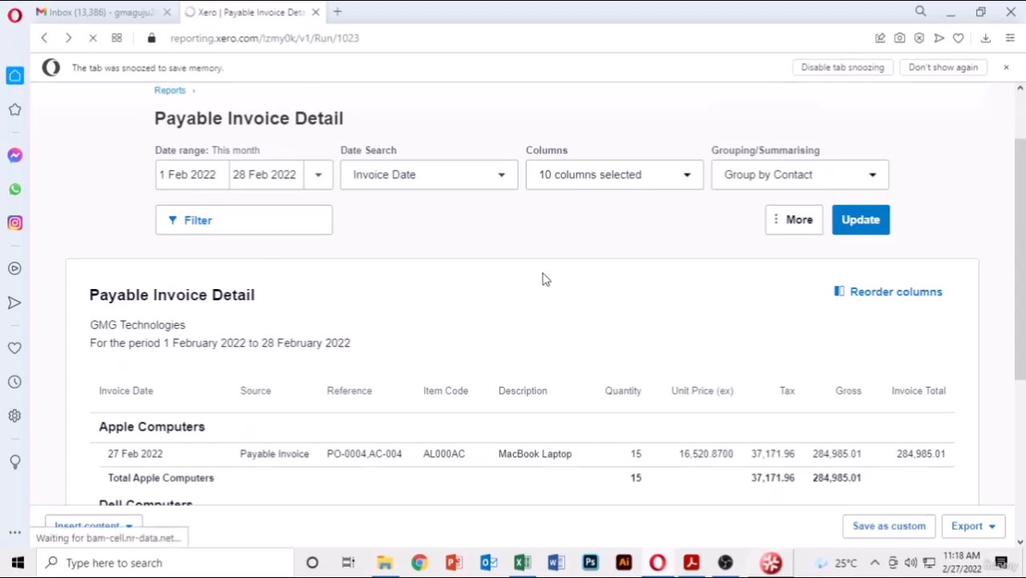
- Open the Trial Balance dated today, 27 Feb 2022, and review the 1,463,821.53 debit and credit totals
scroll(545, 278, down, 3)
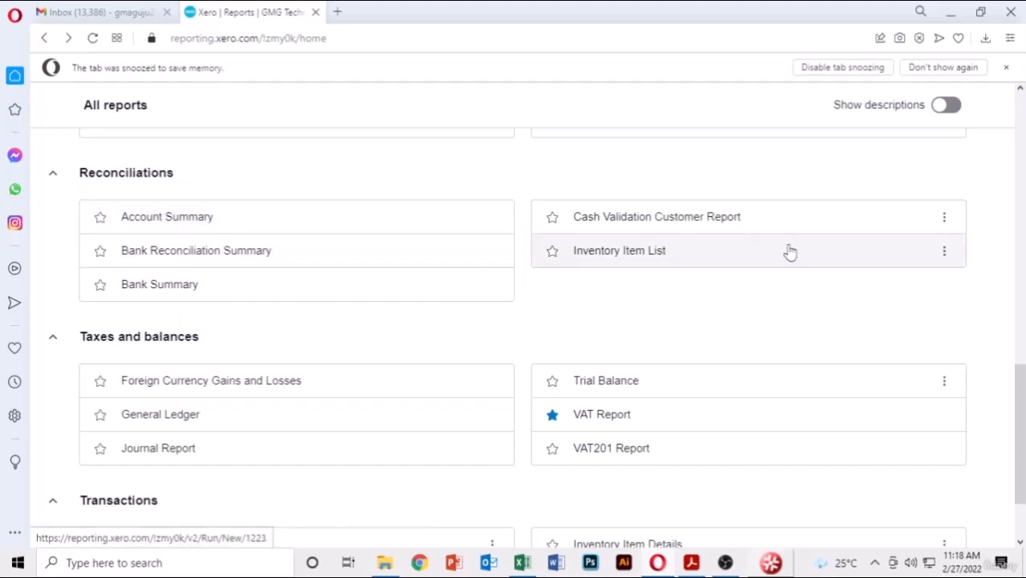
scroll(791, 252, down, 1)
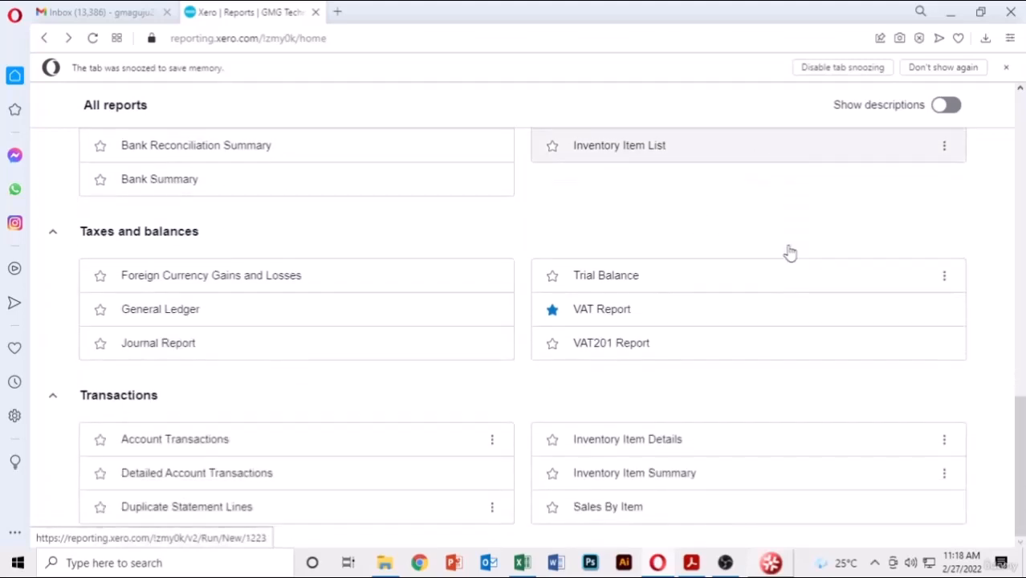
click(594, 286)
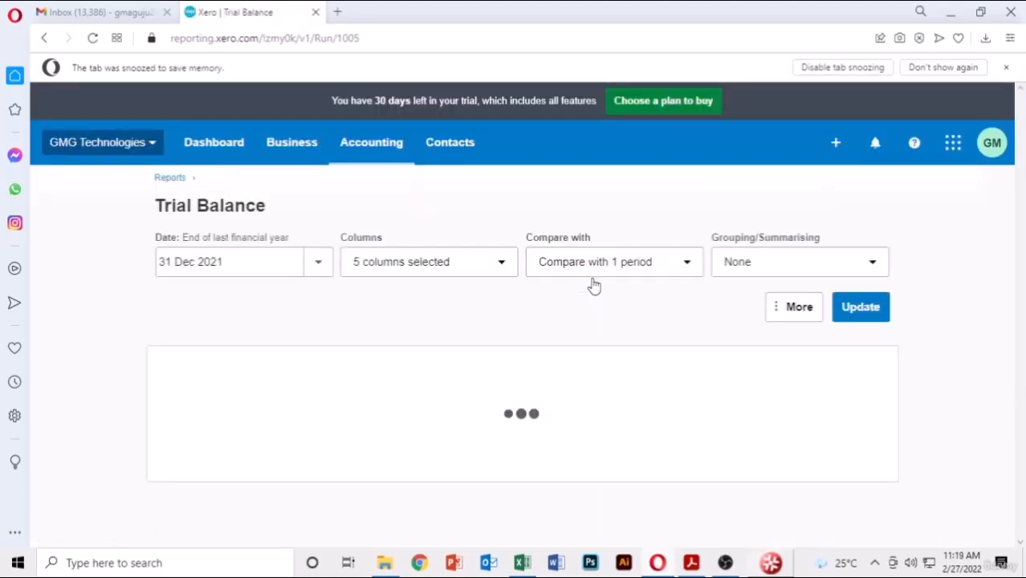
scroll(962, 266, down, 2)
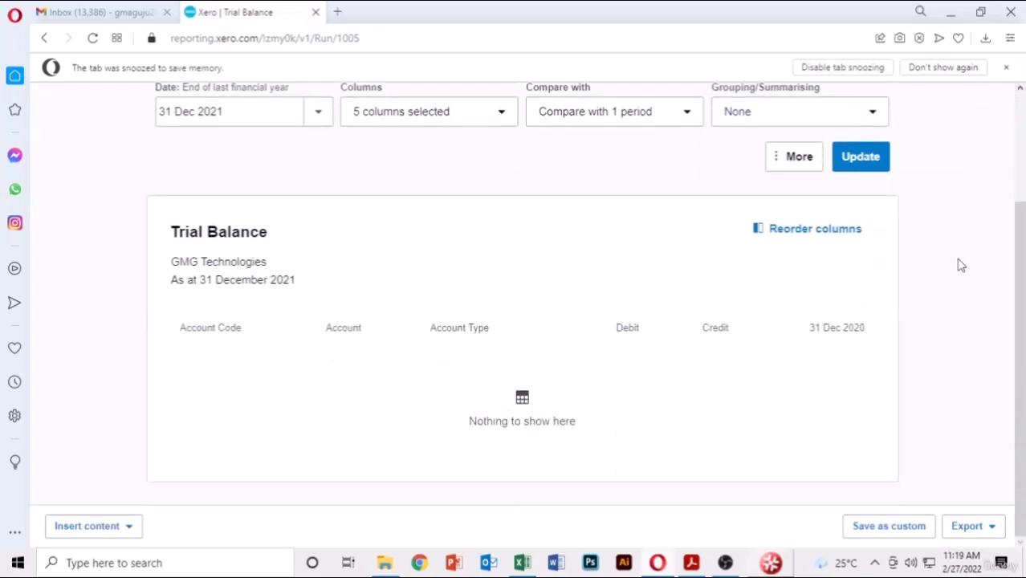
scroll(962, 266, up, 2)
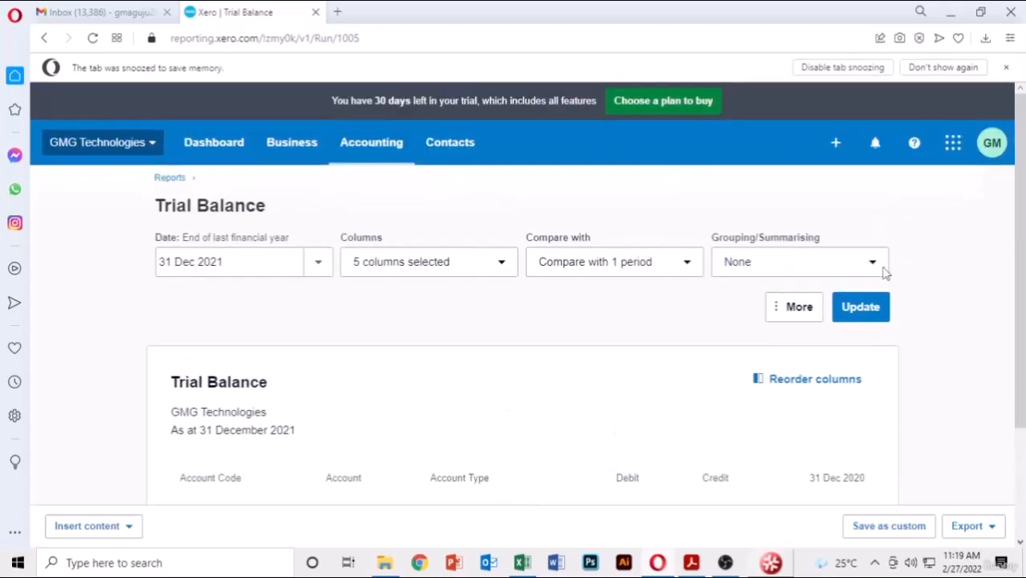
click(318, 261)
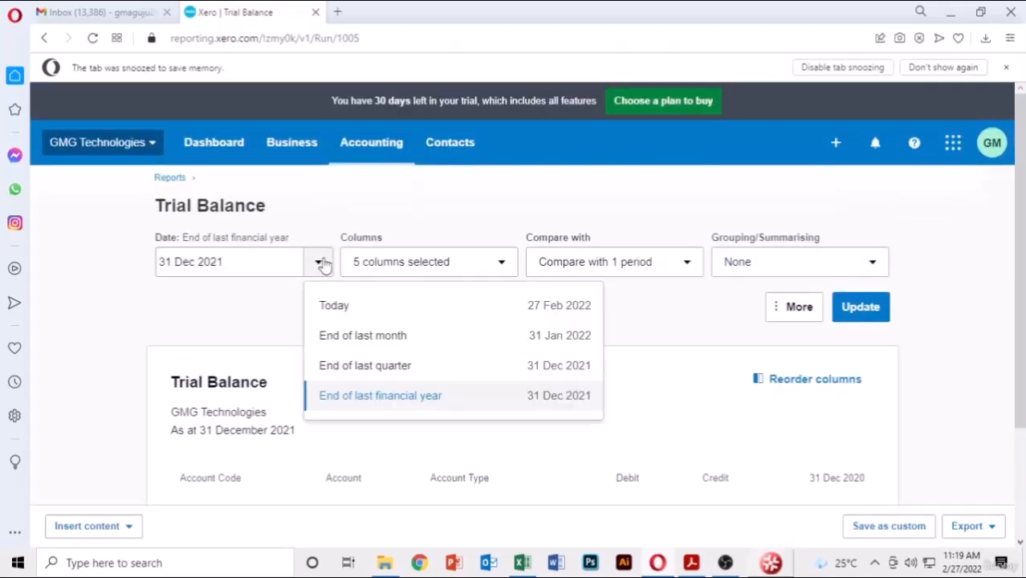
click(374, 313)
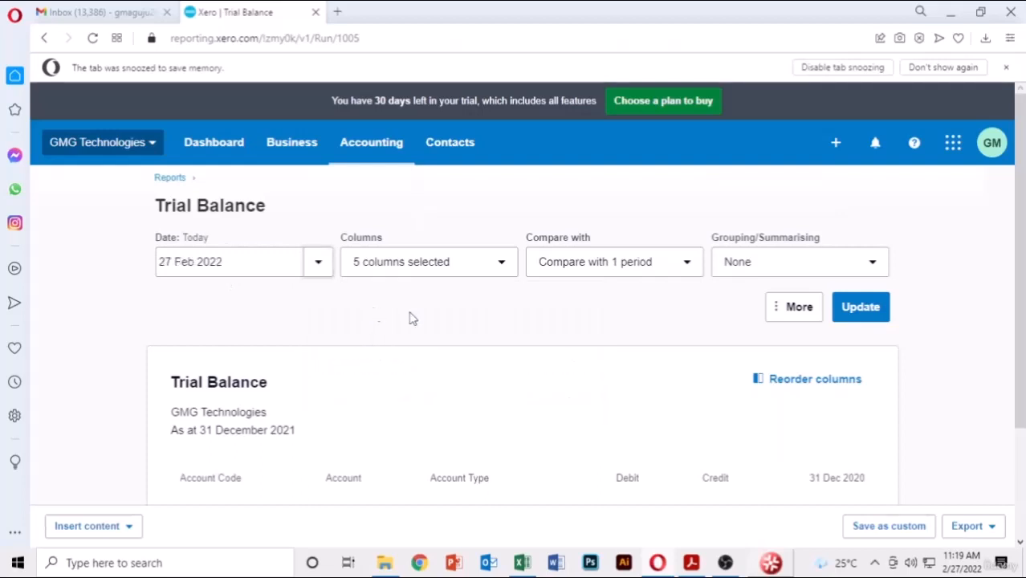
click(862, 309)
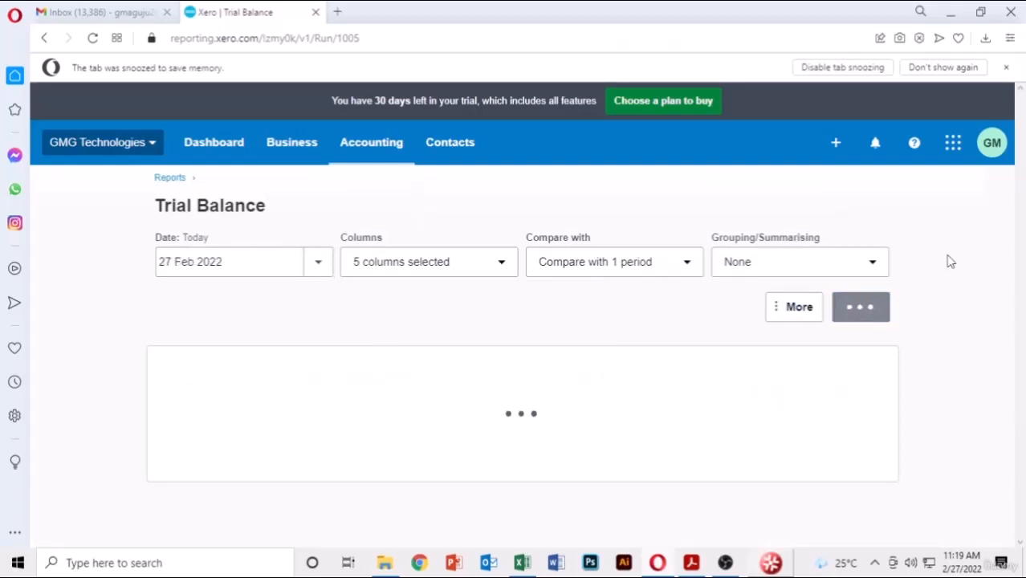
scroll(948, 263, down, 3)
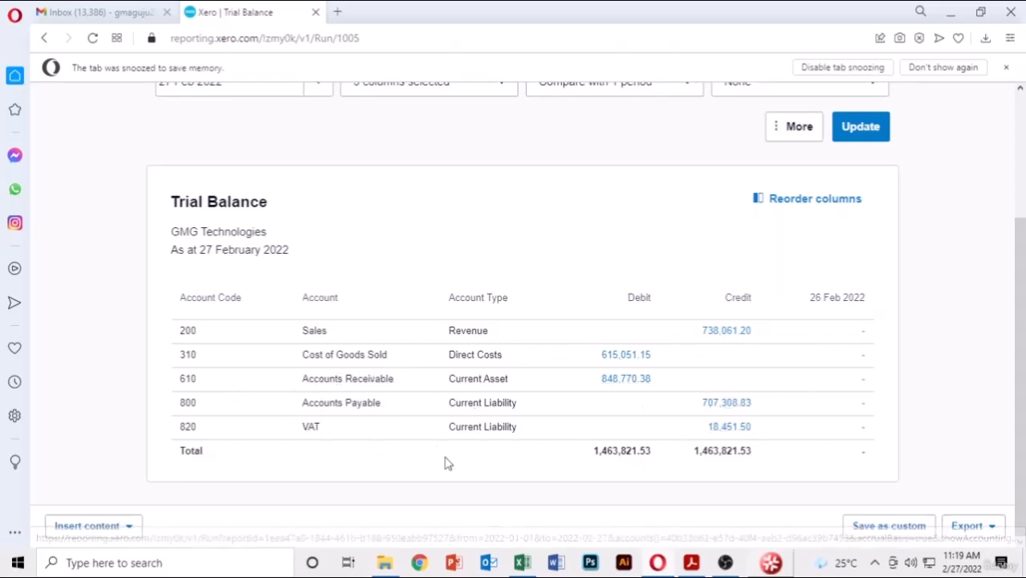
scroll(447, 462, up, 3)
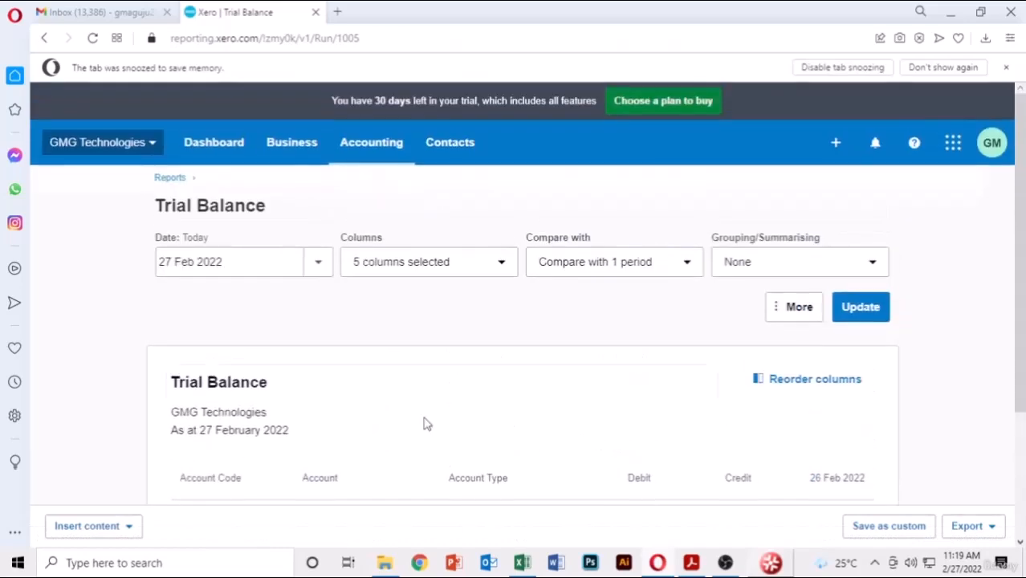
- Open the Statement of Cash Flows - Direct Method from the All reports list
click(177, 178)
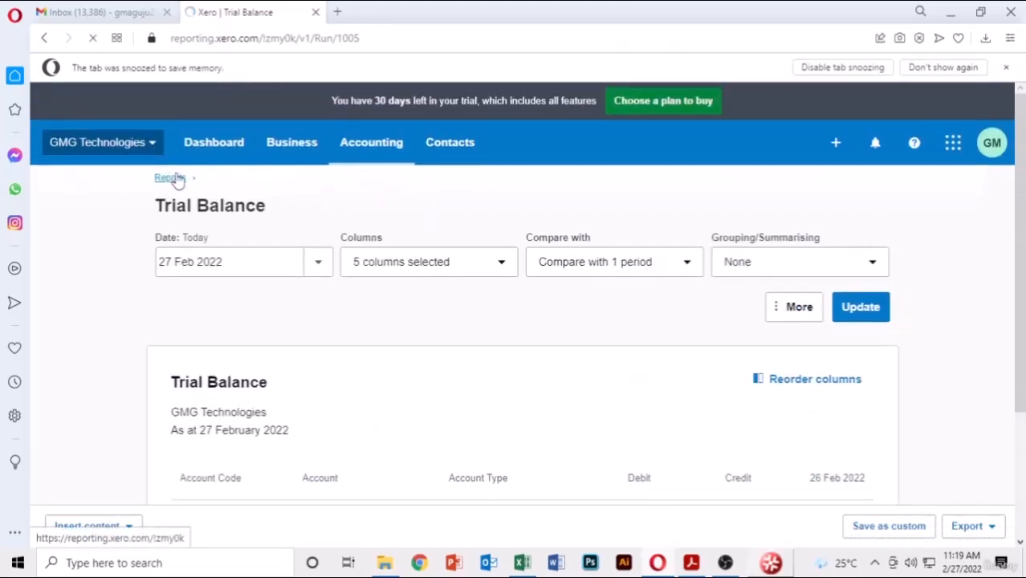
scroll(621, 346, down, 5)
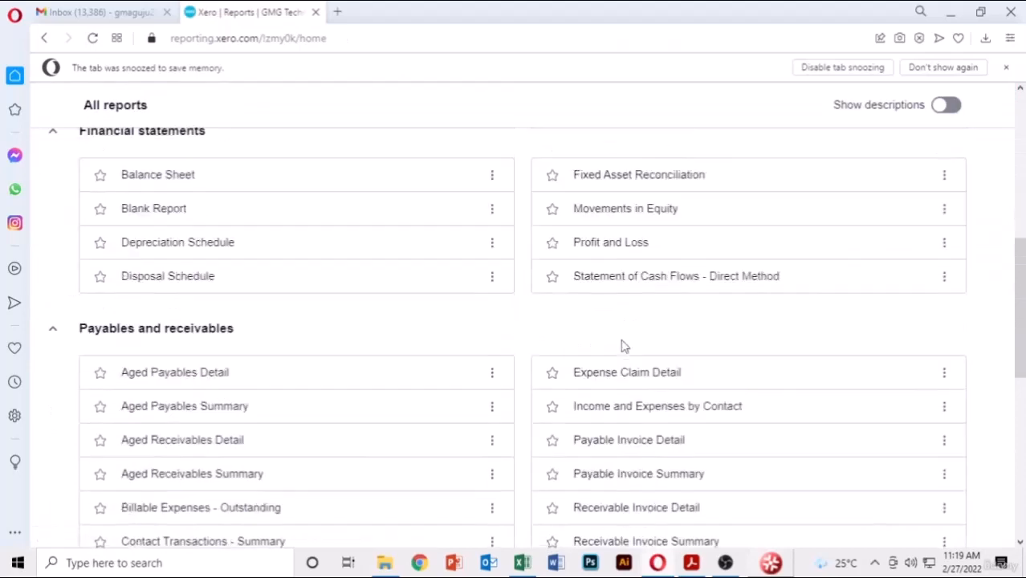
scroll(624, 347, down, 3)
scroll(624, 347, down, 2)
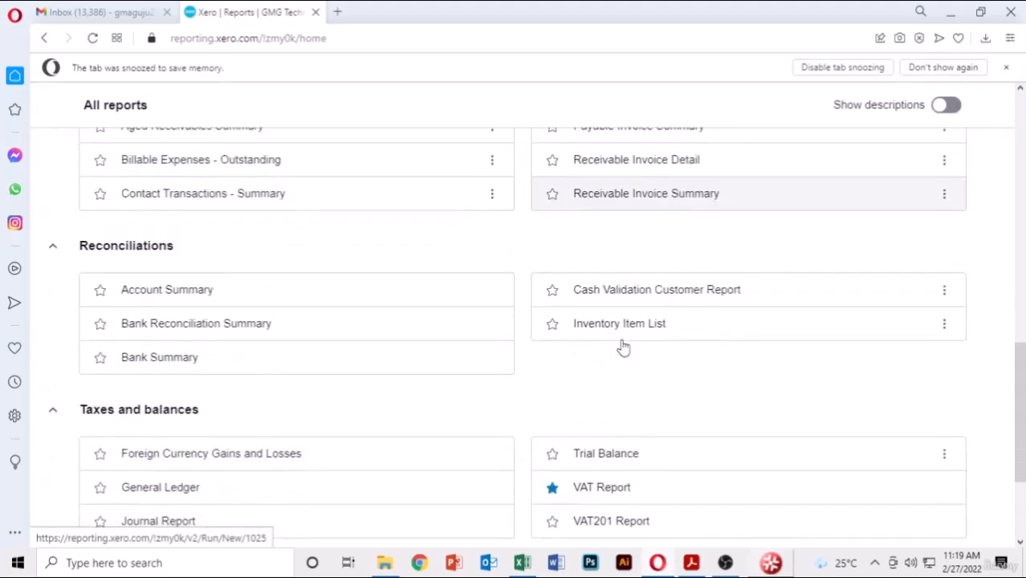
scroll(624, 347, down, 2)
scroll(624, 347, up, 5)
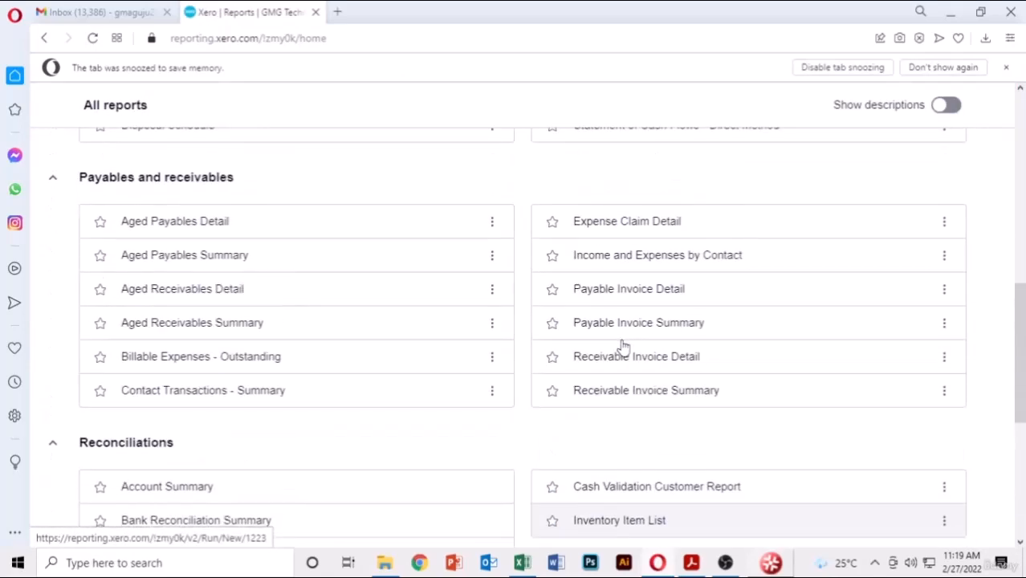
scroll(717, 215, up, 2)
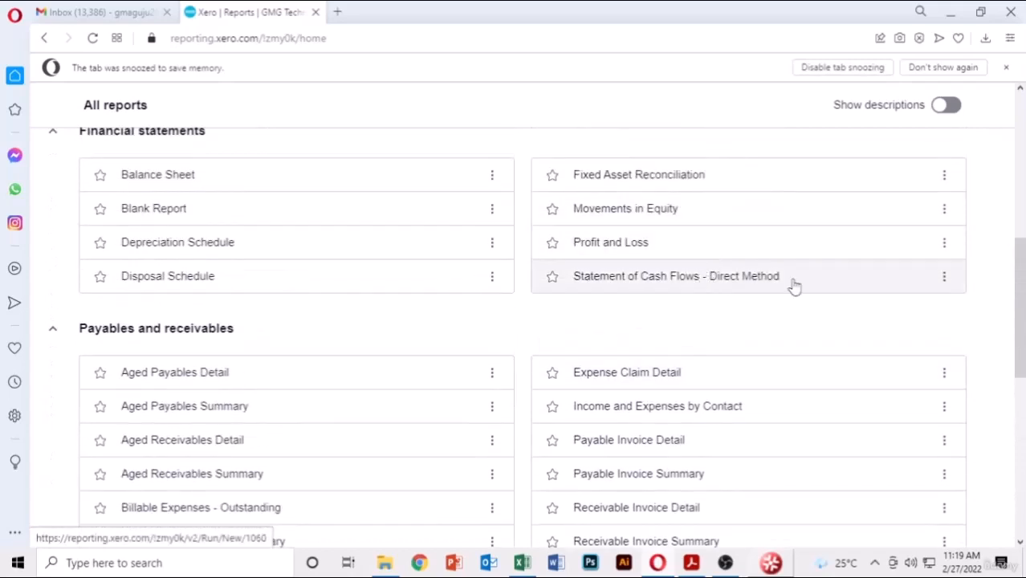
click(945, 278)
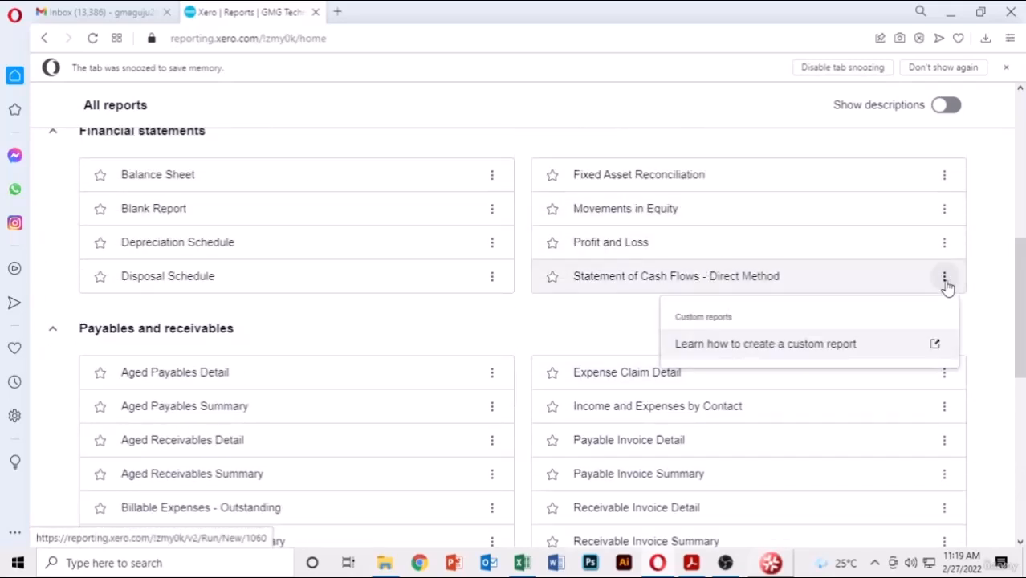
click(977, 273)
click(647, 283)
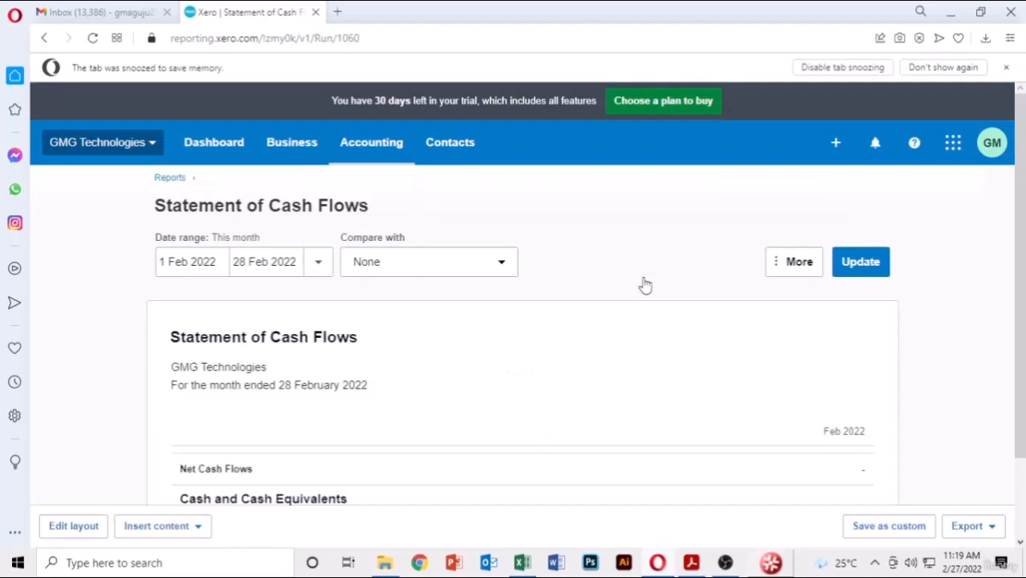
- Leave the cash flow comparison period on None, then return to All reports
scroll(646, 284, down, 1)
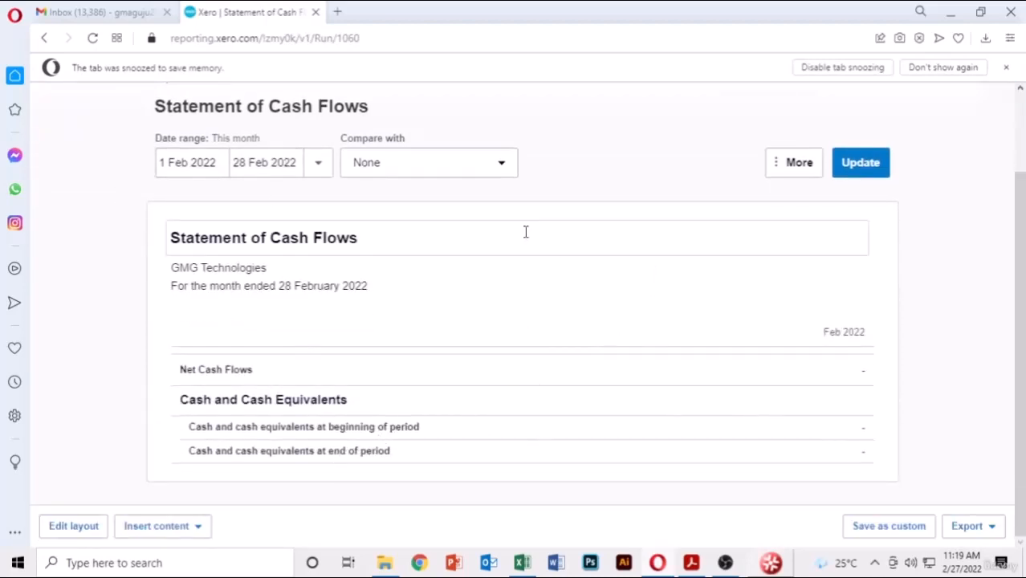
click(487, 176)
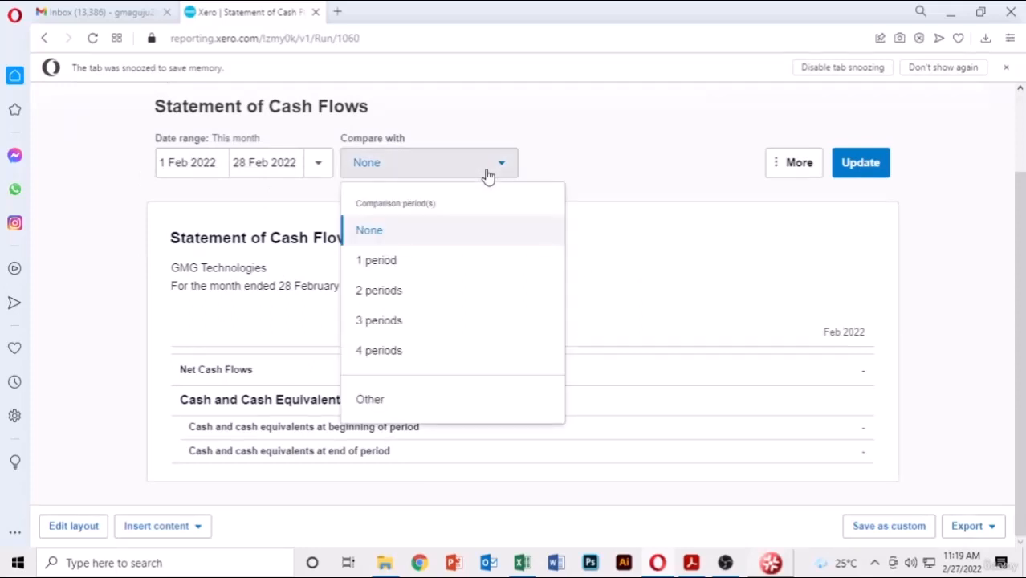
click(641, 136)
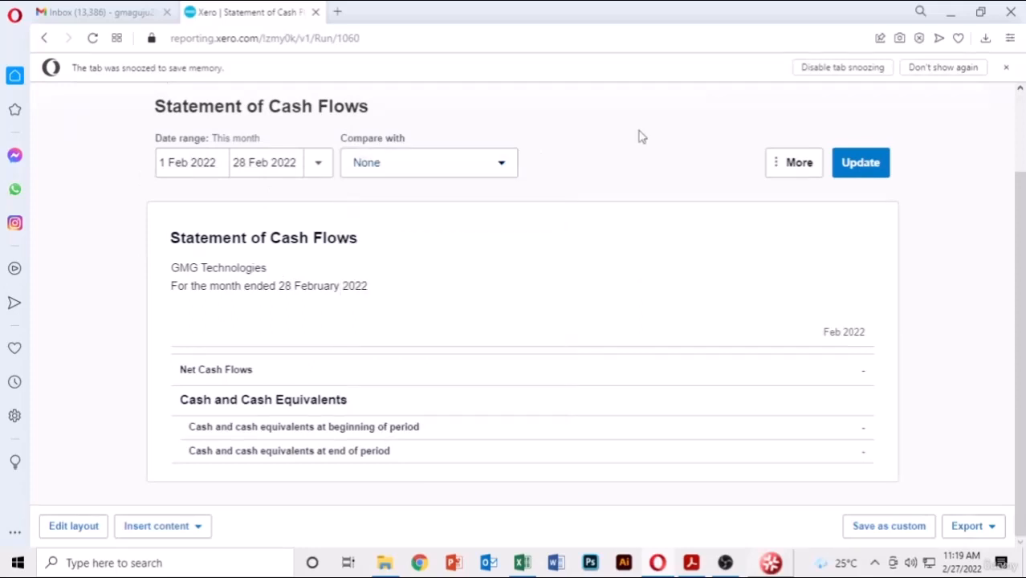
click(45, 38)
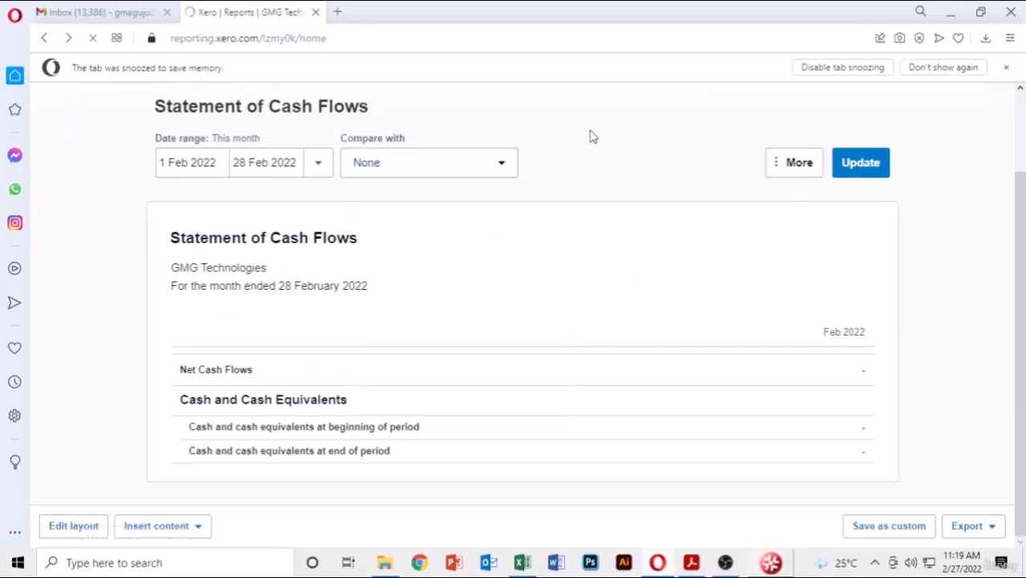
- Review the February 2022 Profit and Loss: sales 738,061.20, net profit 123,010.05
scroll(562, 241, down, 4)
scroll(340, 310, down, 3)
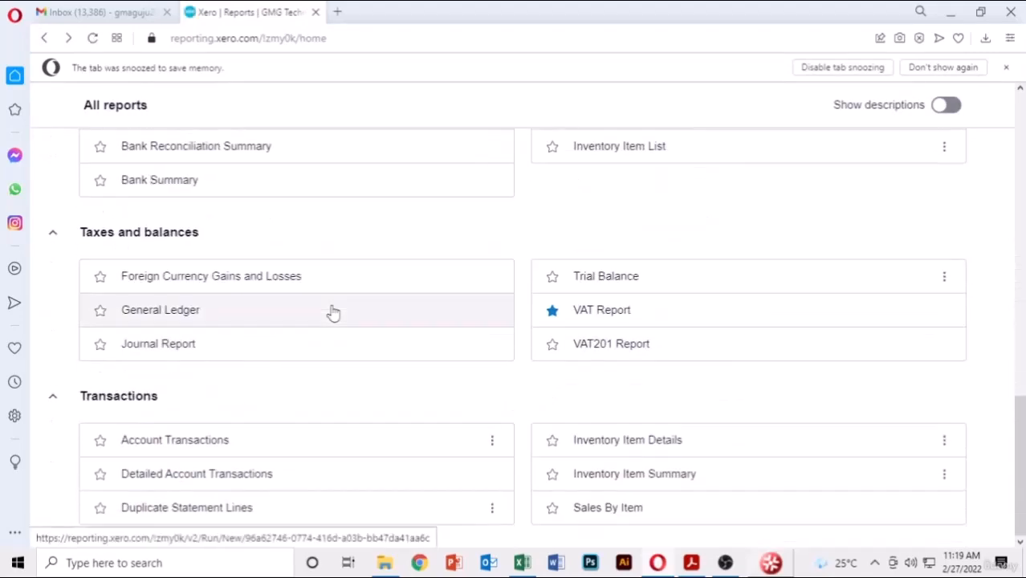
scroll(333, 310, up, 6)
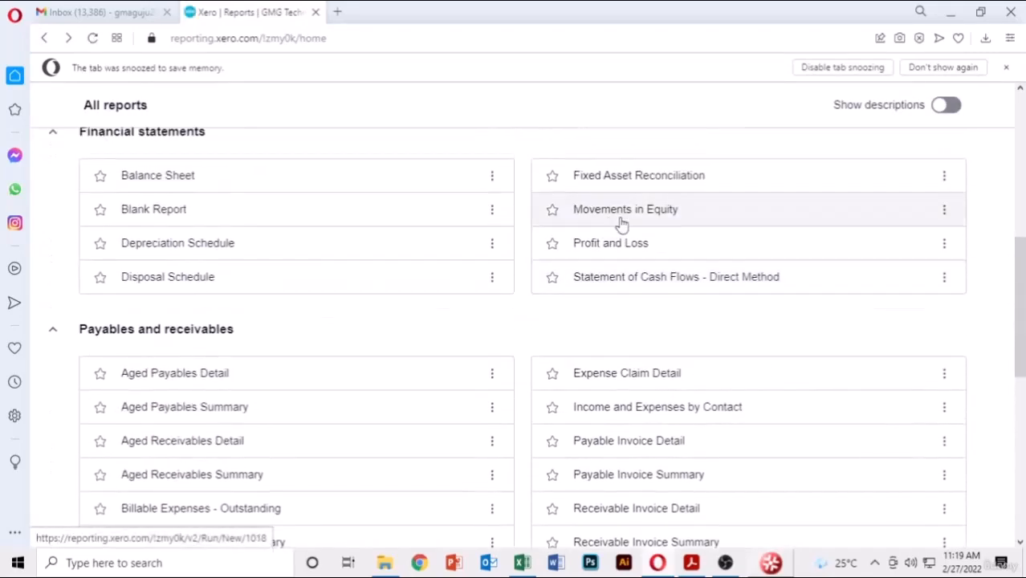
click(667, 244)
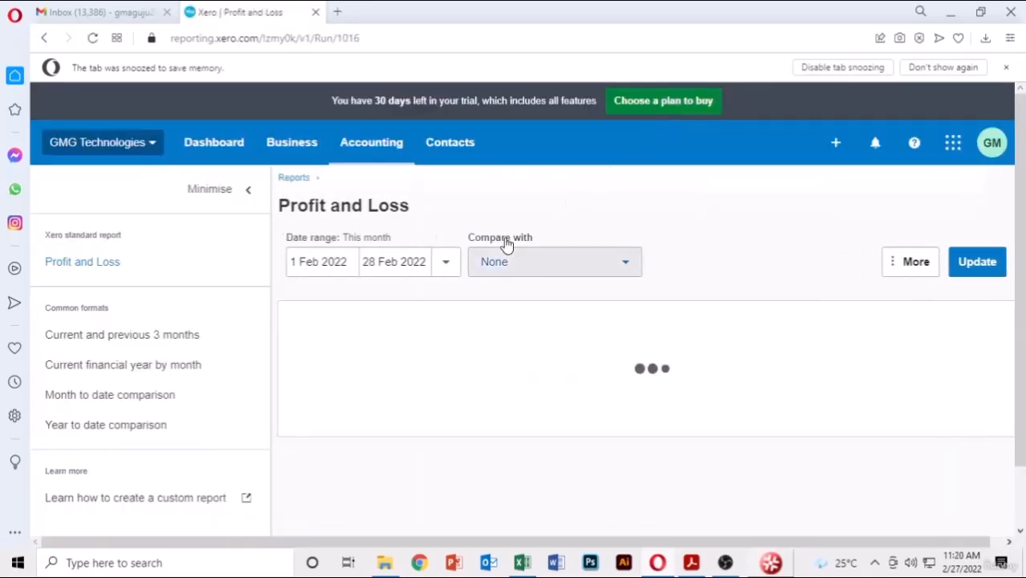
scroll(762, 267, down, 3)
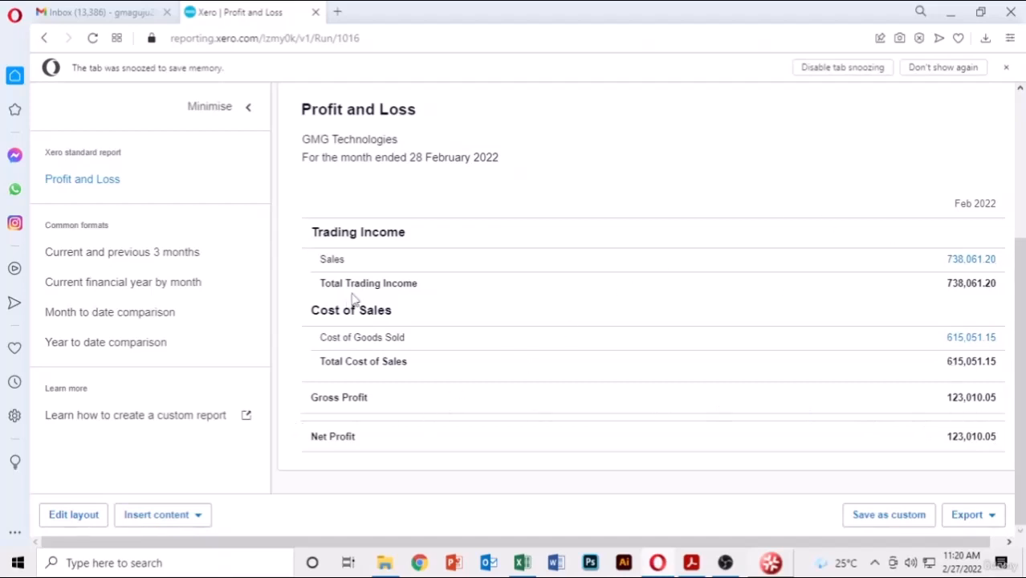
scroll(608, 245, up, 2)
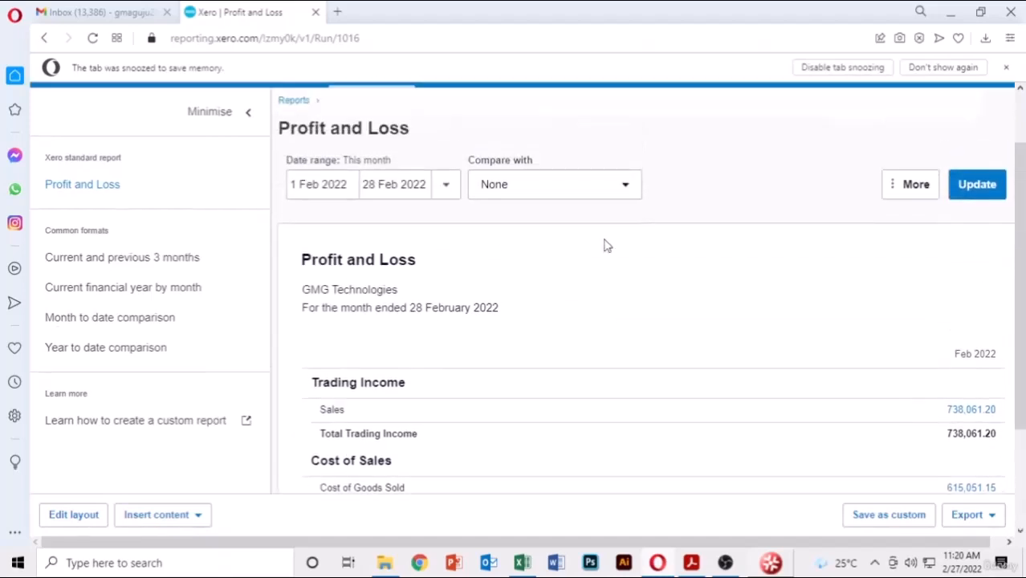
scroll(482, 233, down, 2)
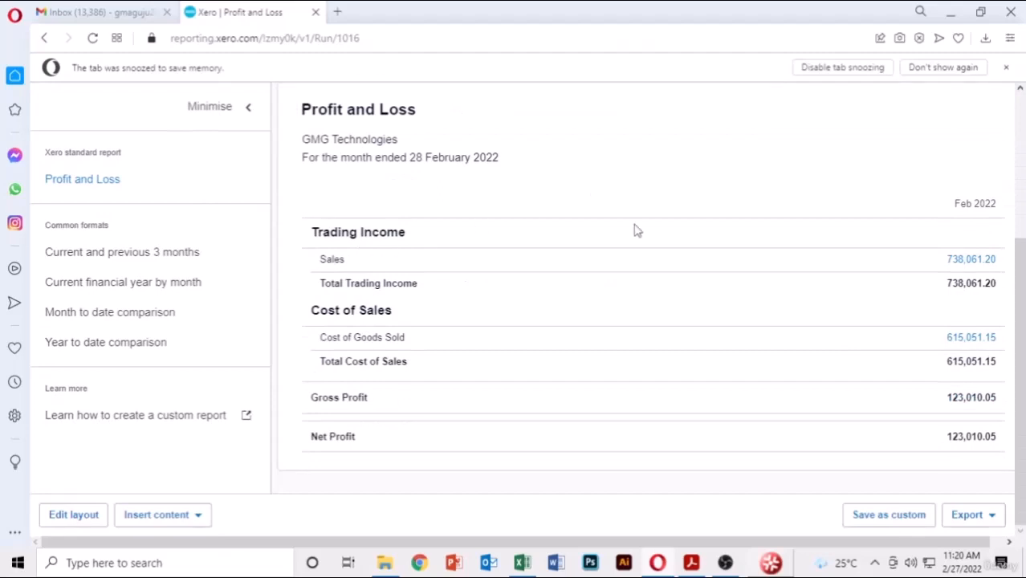
scroll(675, 262, up, 1)
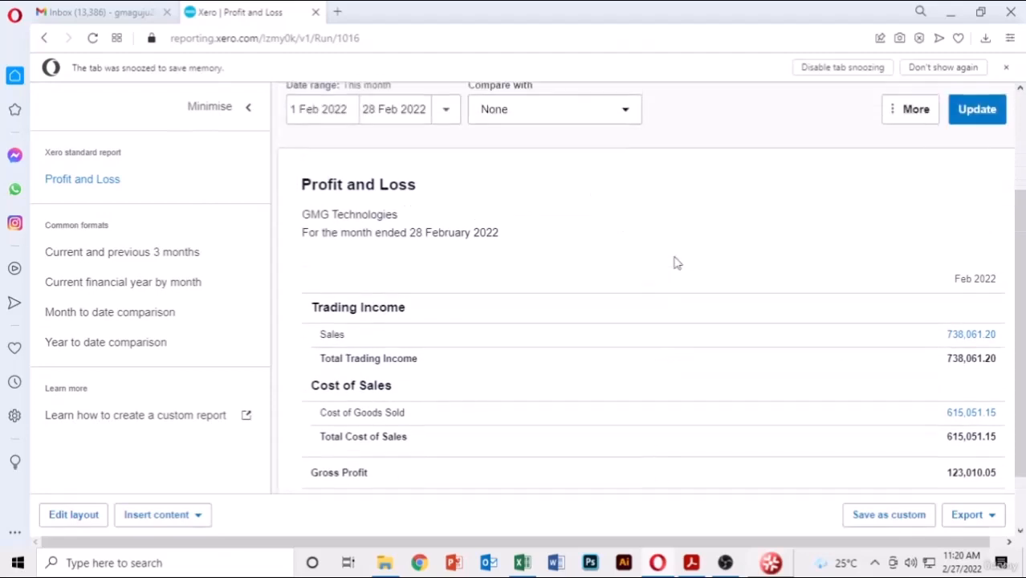
click(44, 38)
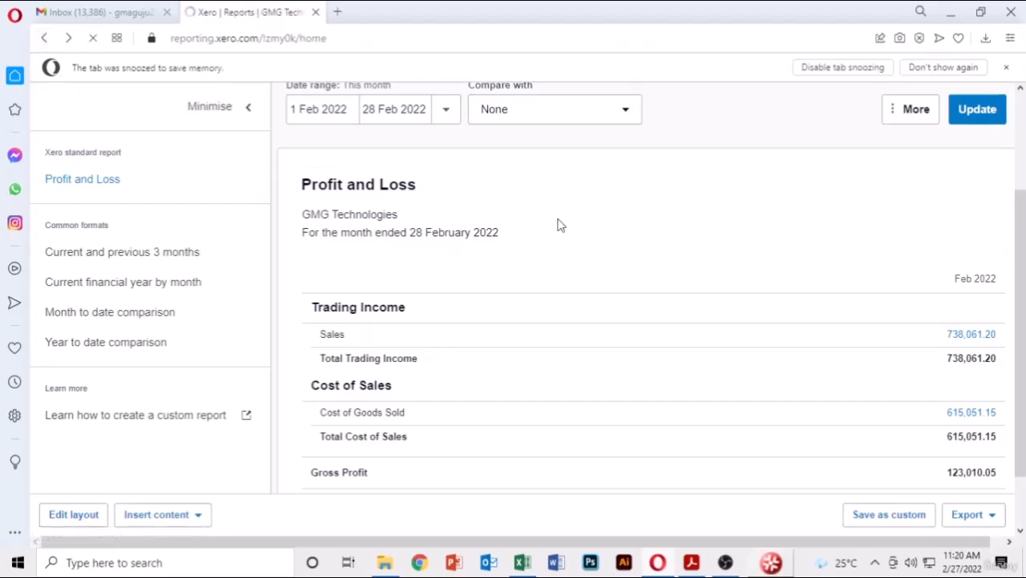
- Open the Balance Sheet report from the All reports list
scroll(431, 320, down, 6)
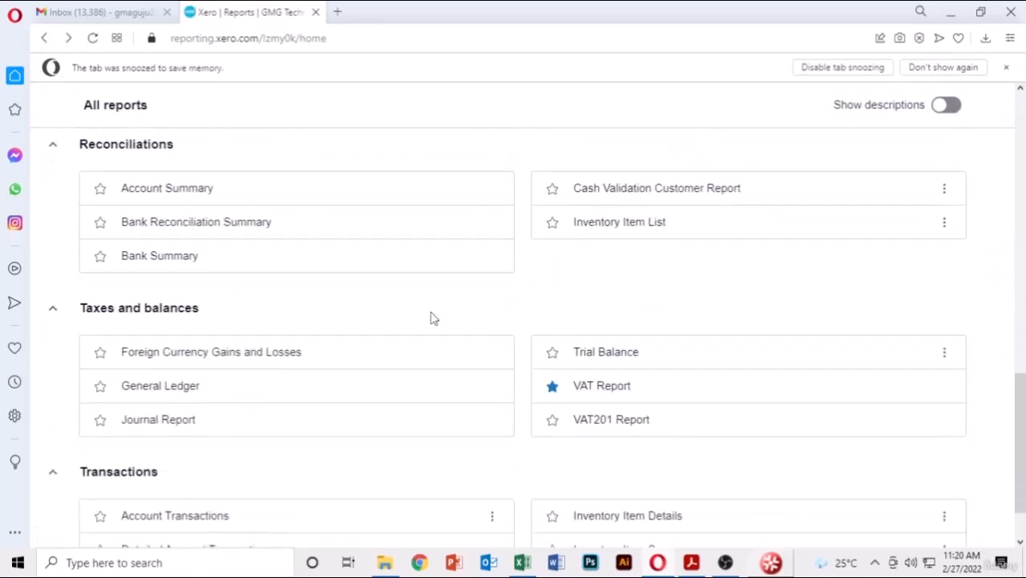
scroll(431, 316, up, 1)
scroll(673, 387, down, 1)
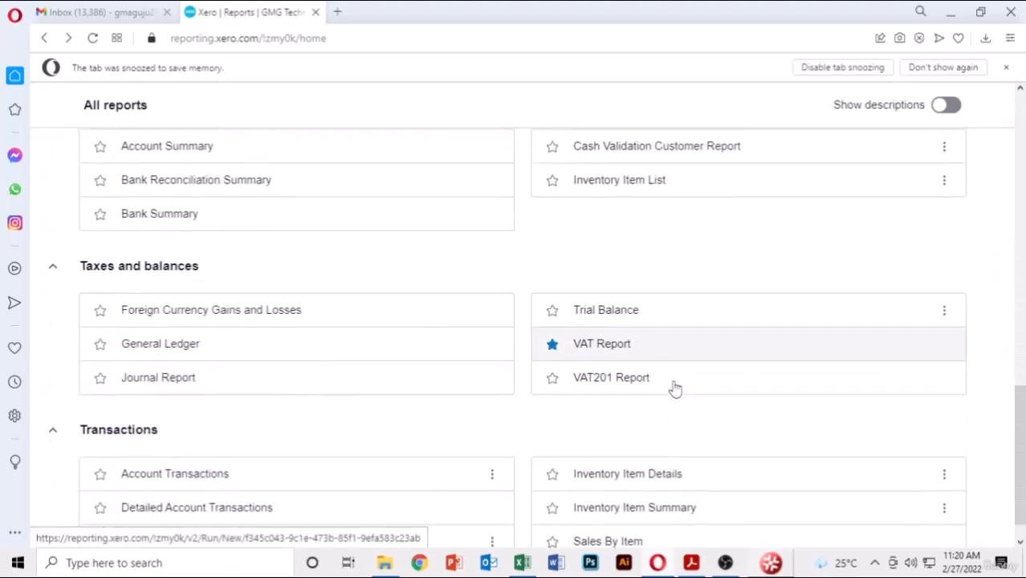
scroll(675, 389, up, 3)
scroll(675, 389, up, 4)
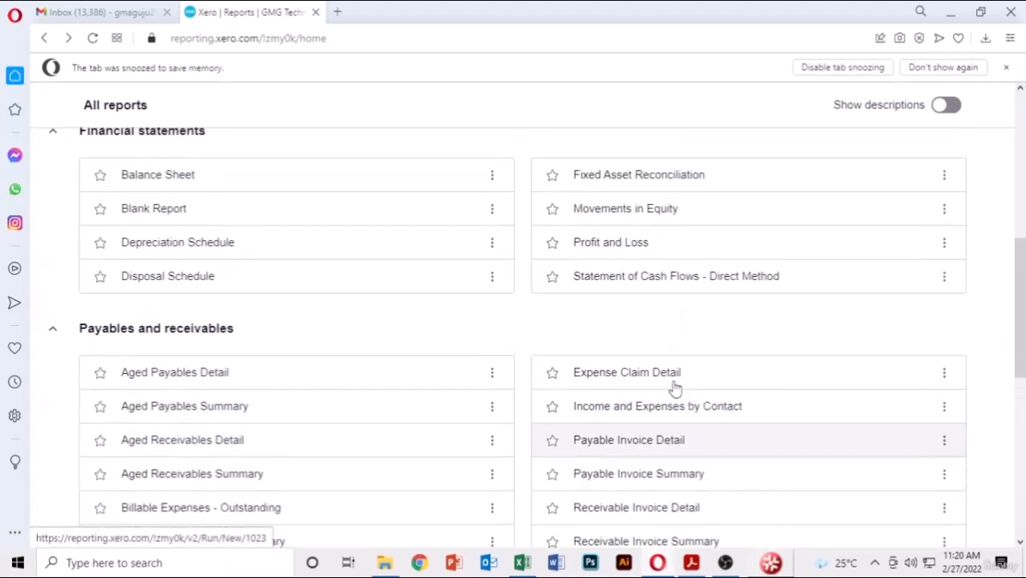
click(221, 183)
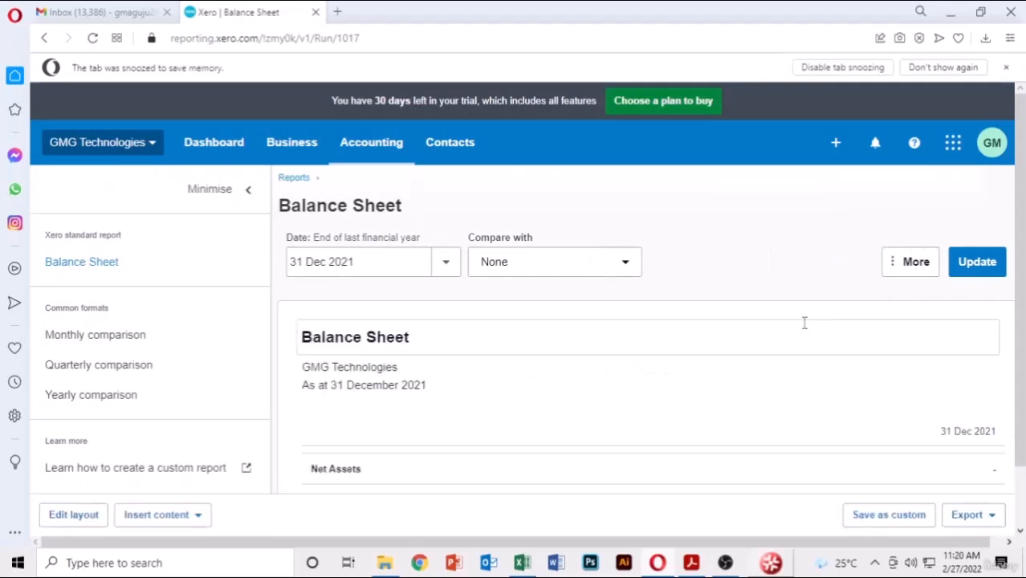
- Rerun the Balance Sheet with the date set to today, 27 February 2022
scroll(807, 329, down, 1)
scroll(804, 331, up, 1)
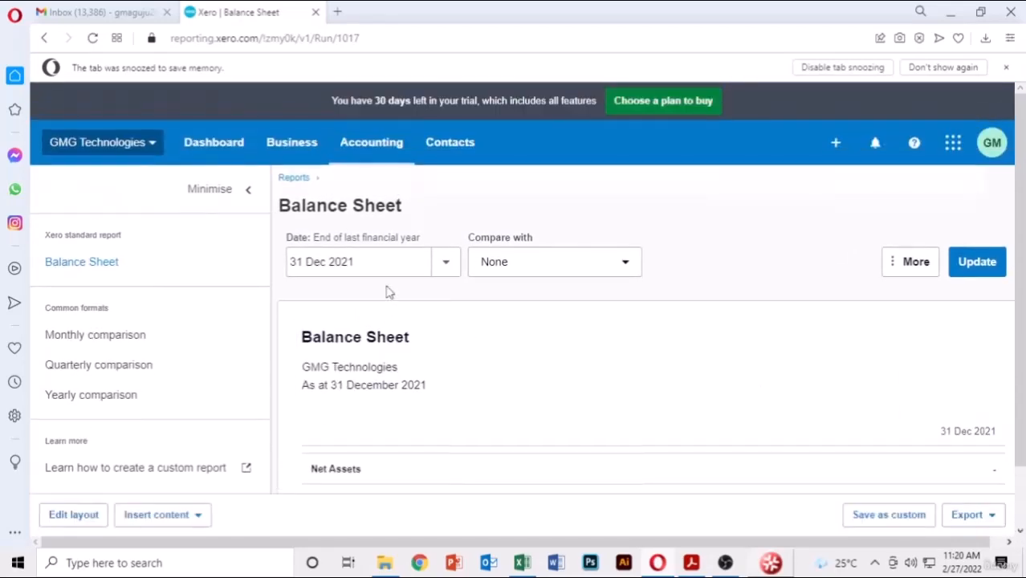
click(441, 259)
click(454, 308)
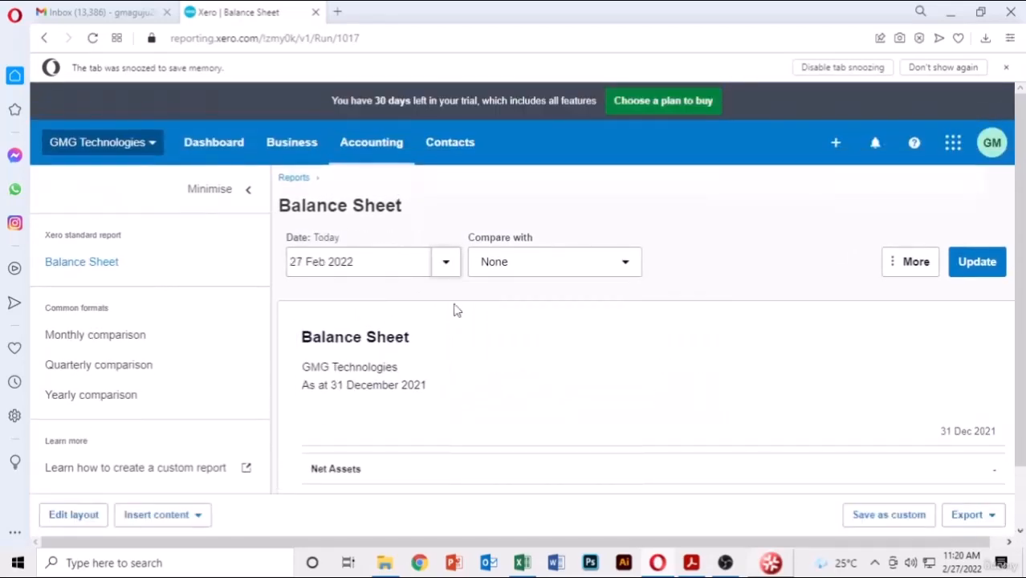
click(963, 268)
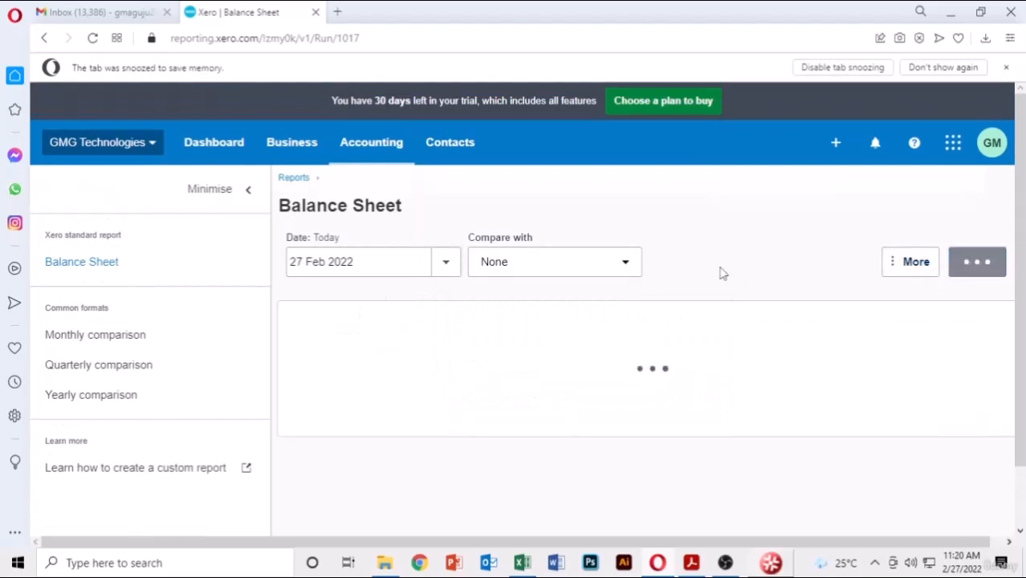
- Review the balance sheet's net assets of 123,010.05, then return to the Dashboard
scroll(721, 274, down, 5)
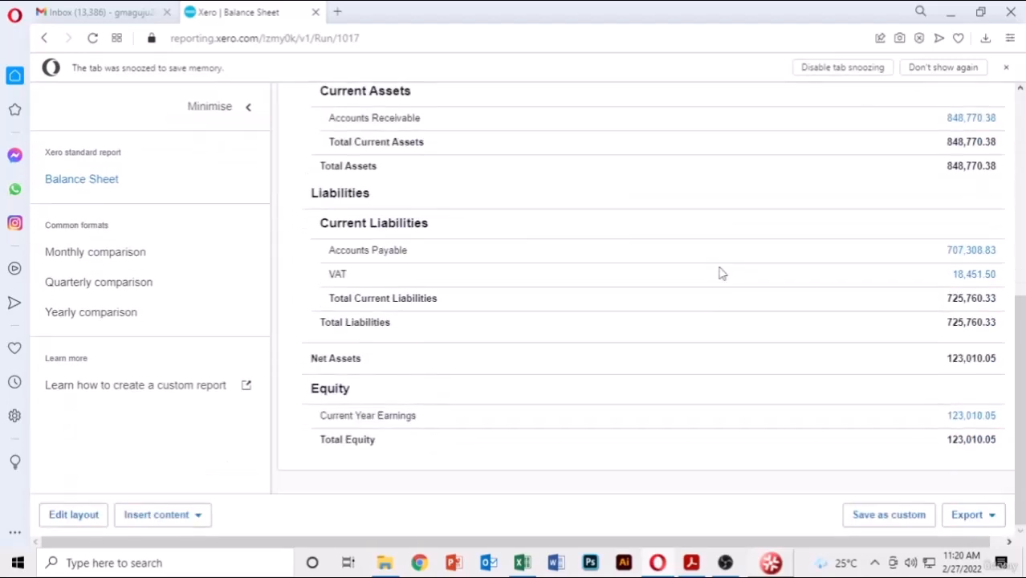
scroll(682, 265, up, 1)
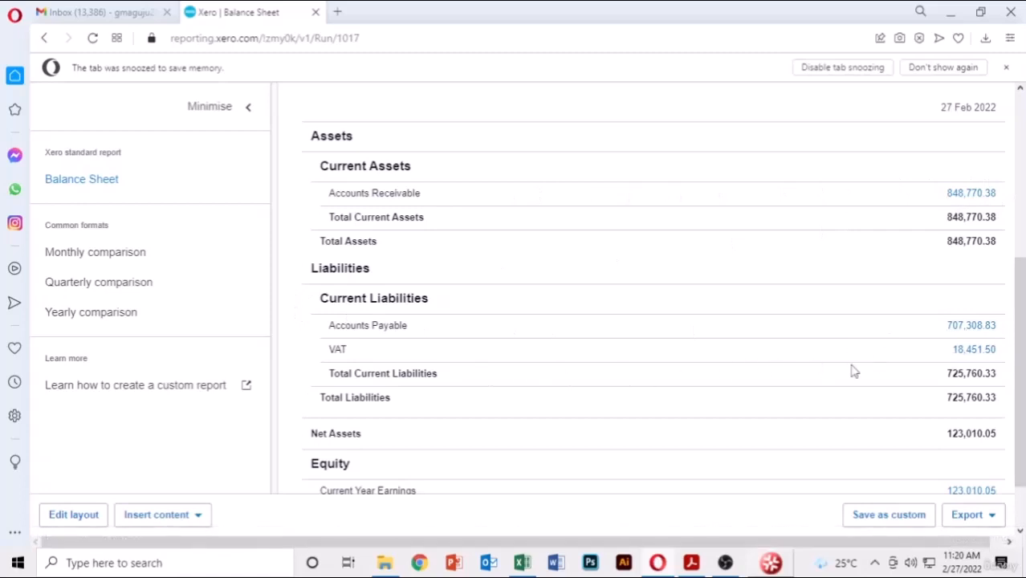
scroll(617, 422, down, 1)
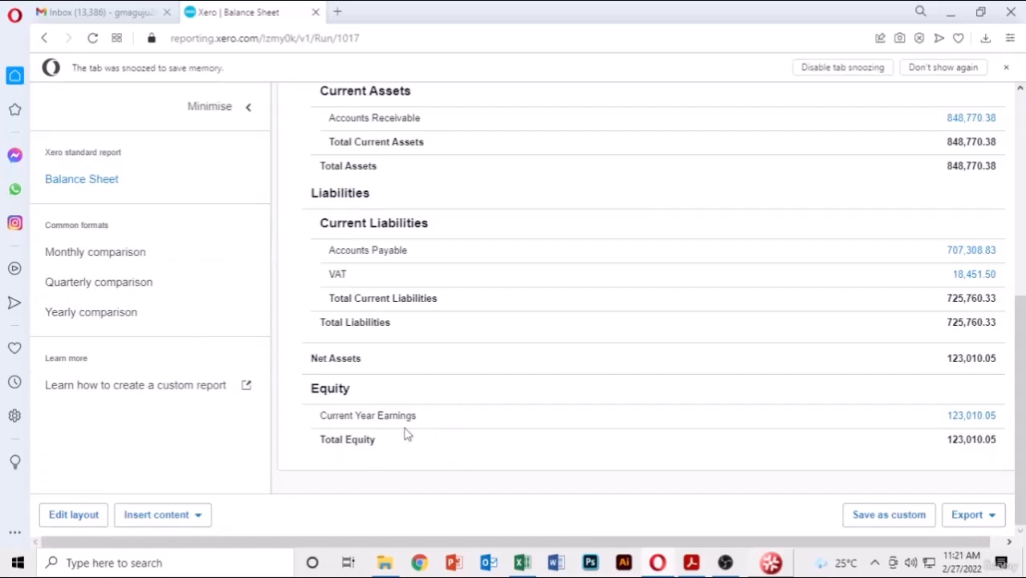
scroll(406, 337, up, 5)
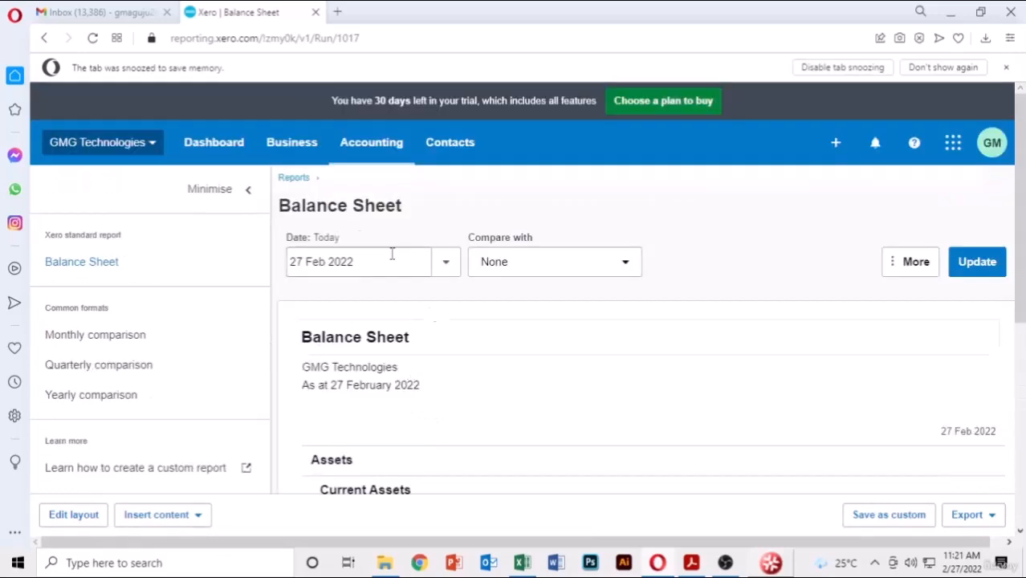
click(231, 155)
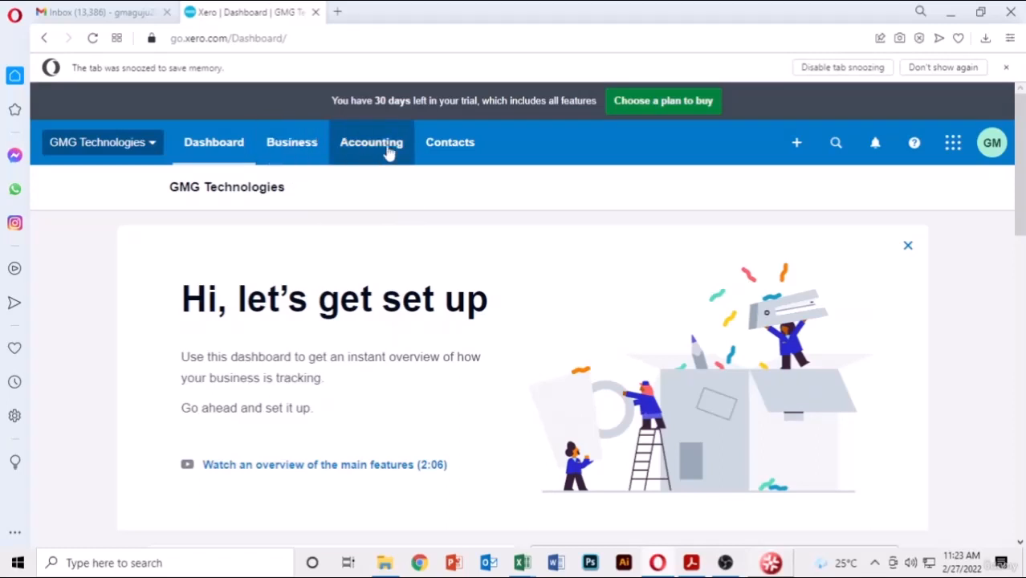
- Go to Contacts > Suppliers and start a new contact
click(454, 151)
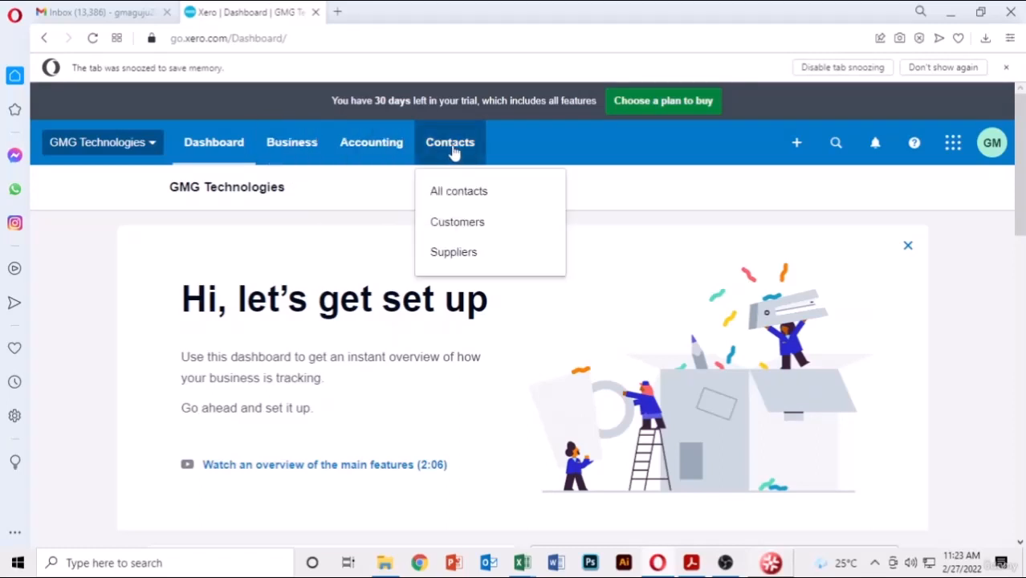
click(455, 253)
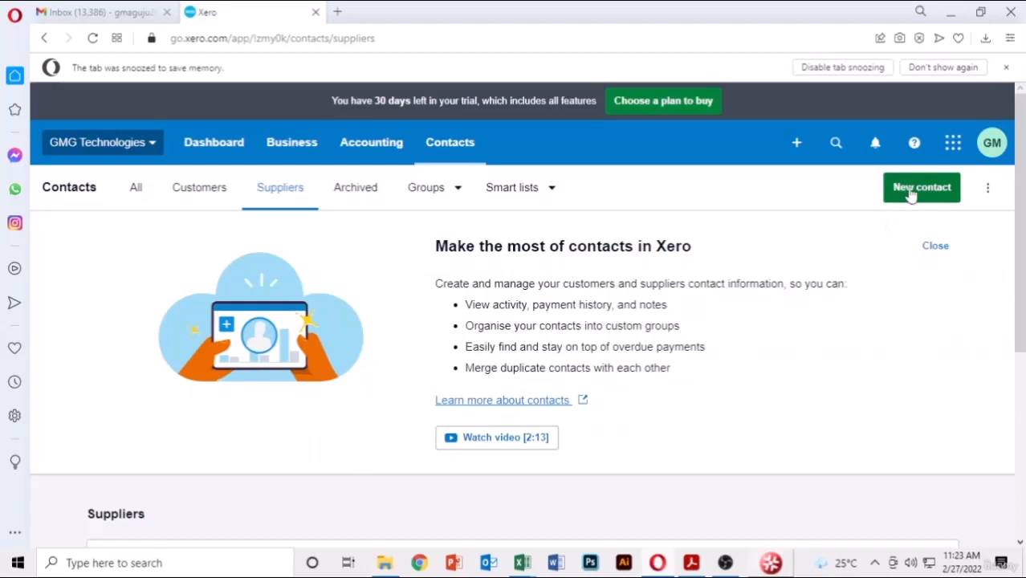
click(914, 190)
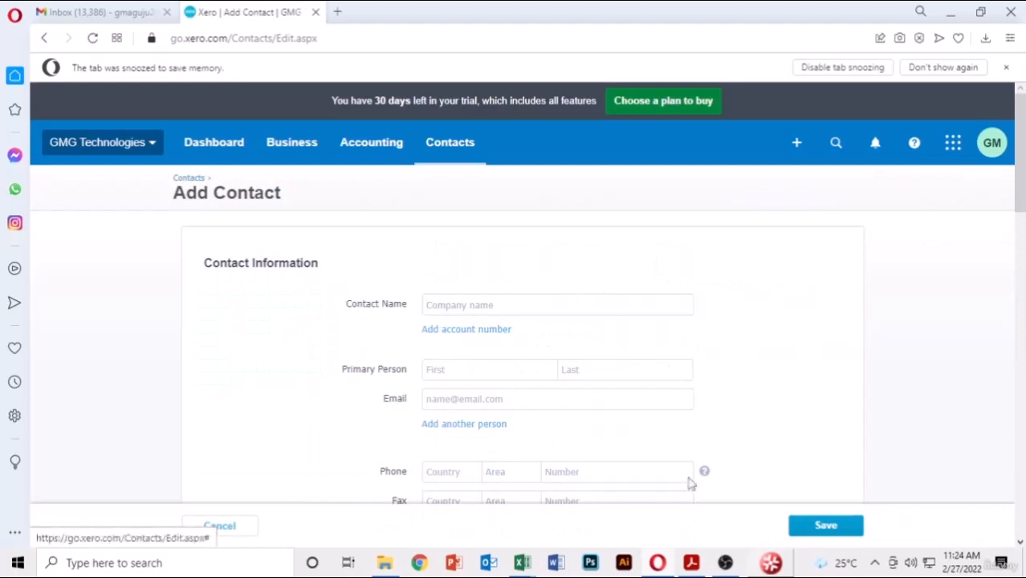
- Save GMG Consultancy as a contact, with the name copied from the expenses PDF
click(692, 563)
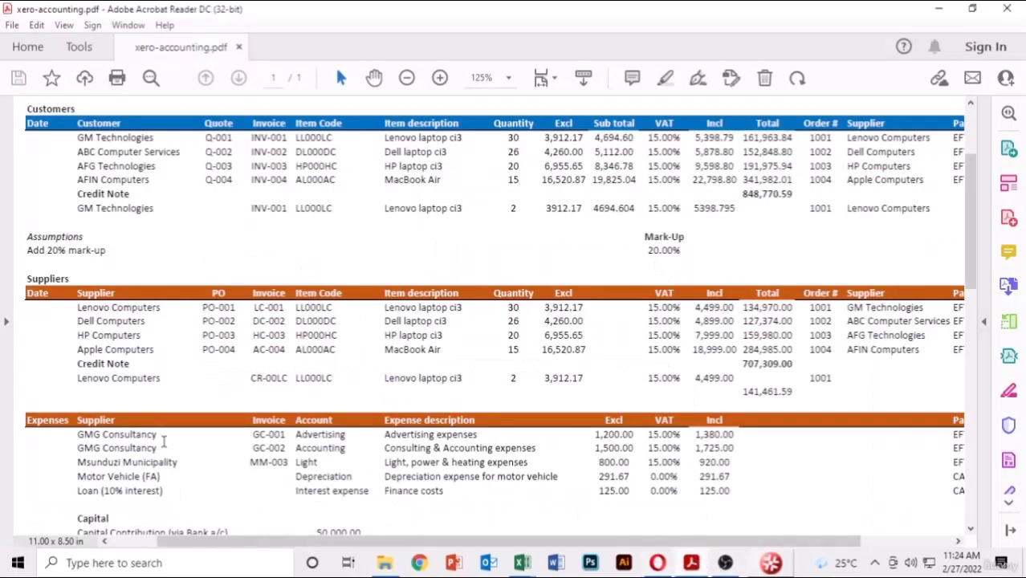
drag(159, 435, 79, 434)
key(ctrl+c)
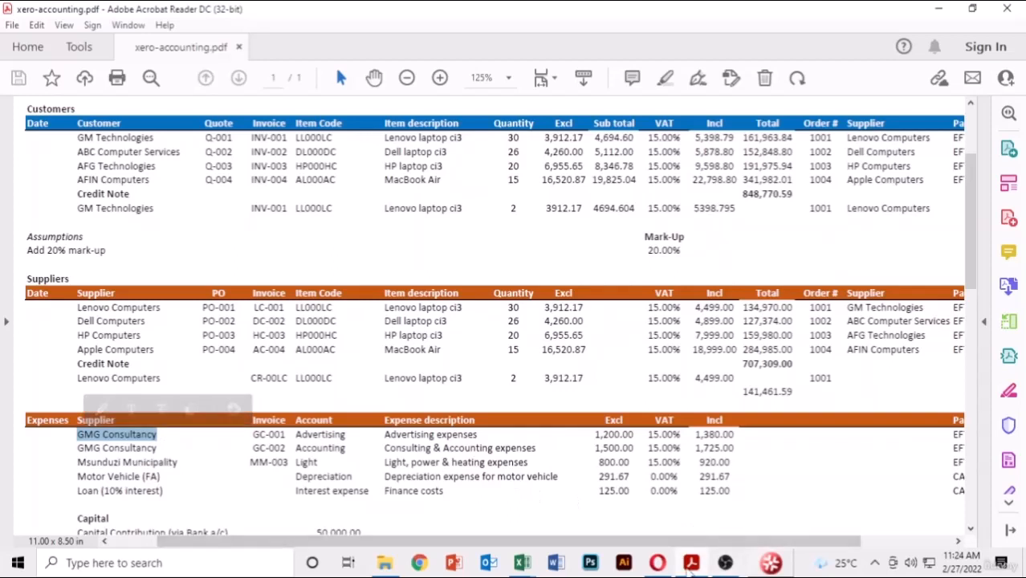
click(660, 564)
key(ctrl+v)
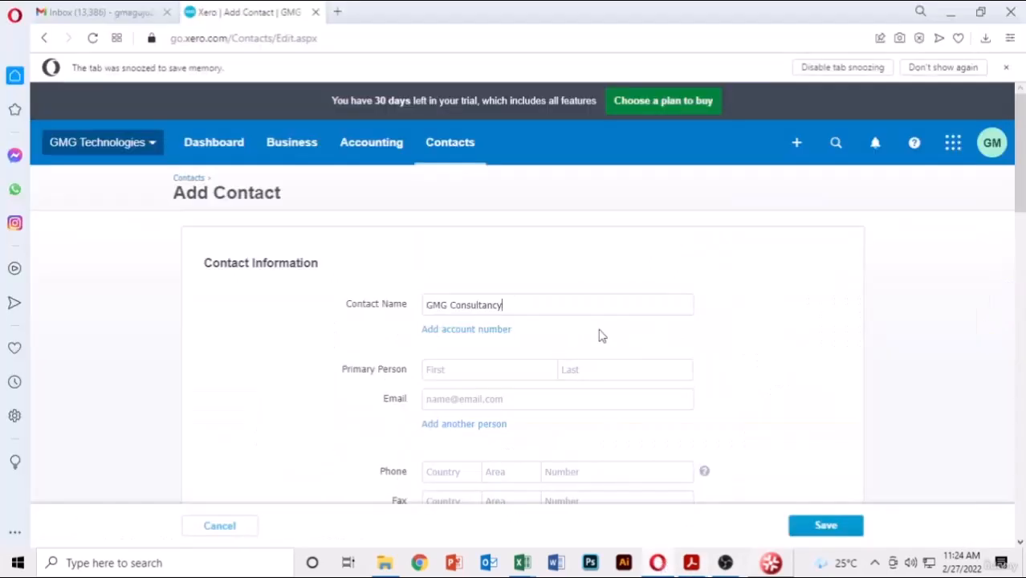
click(823, 525)
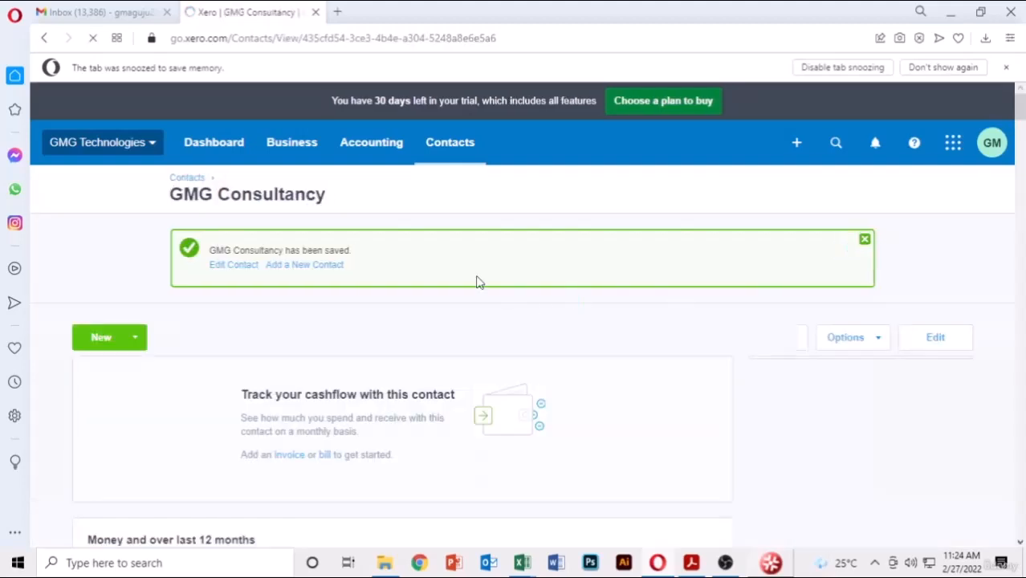
- Save Msunduzi Municipality as a second contact, with the name pasted from the PDF
click(319, 266)
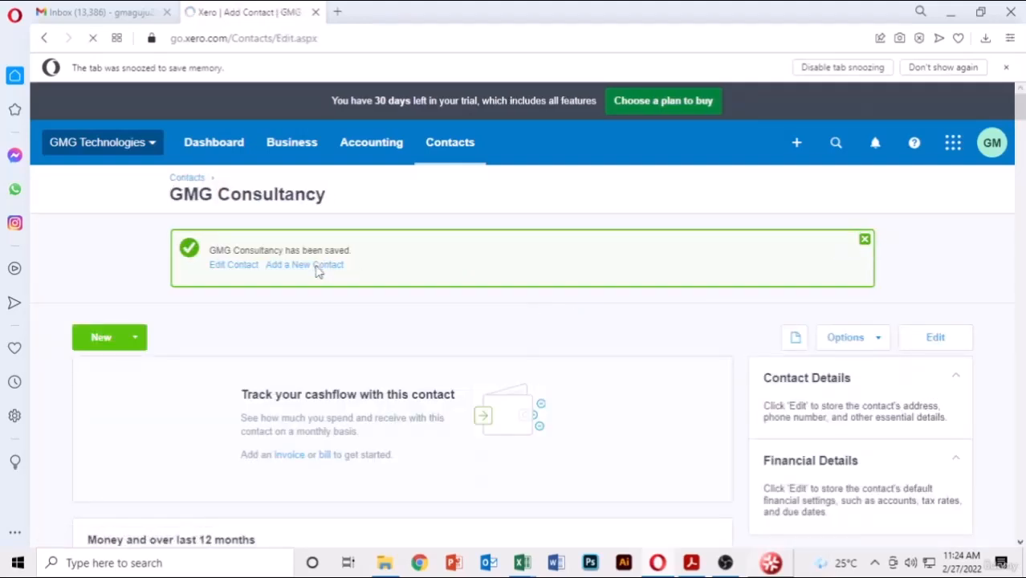
click(690, 563)
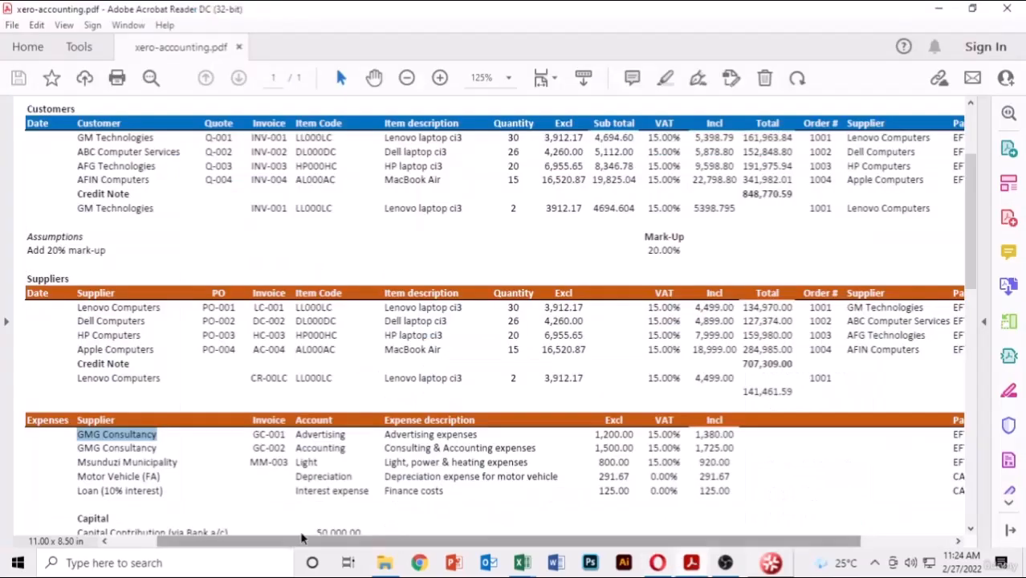
drag(176, 463, 81, 466)
key(ctrl+c)
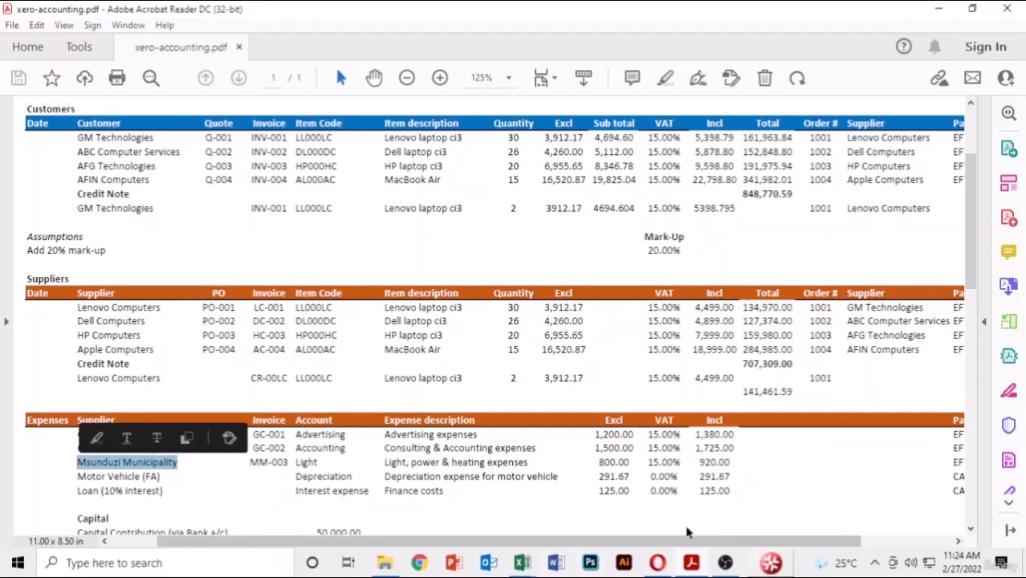
click(657, 563)
key(ctrl+v)
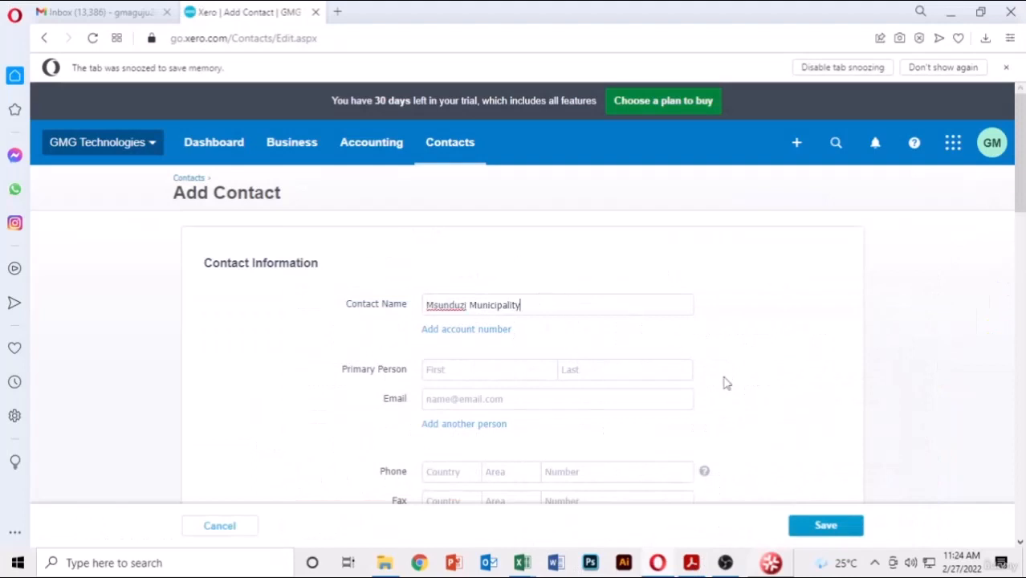
click(823, 525)
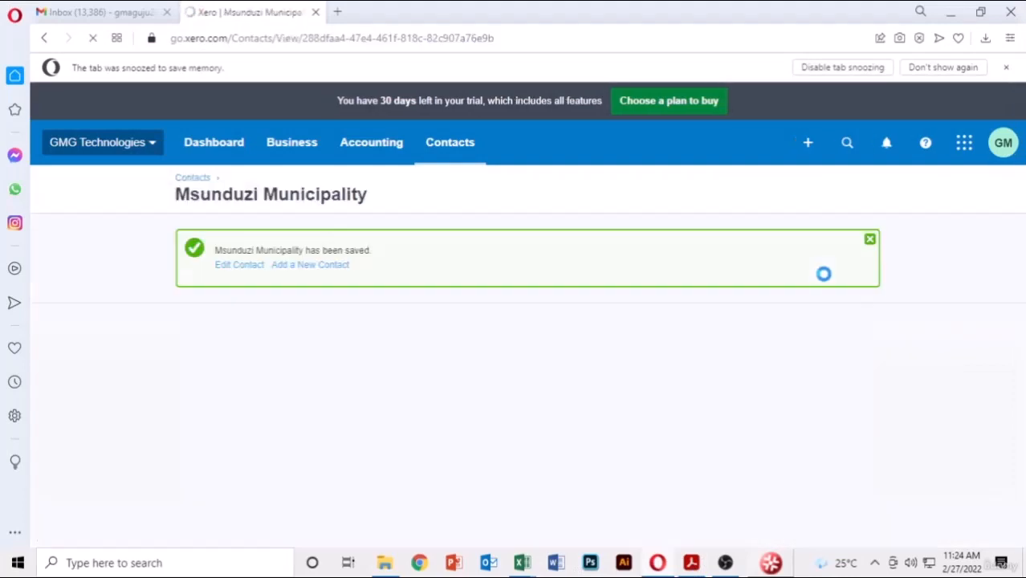
click(336, 266)
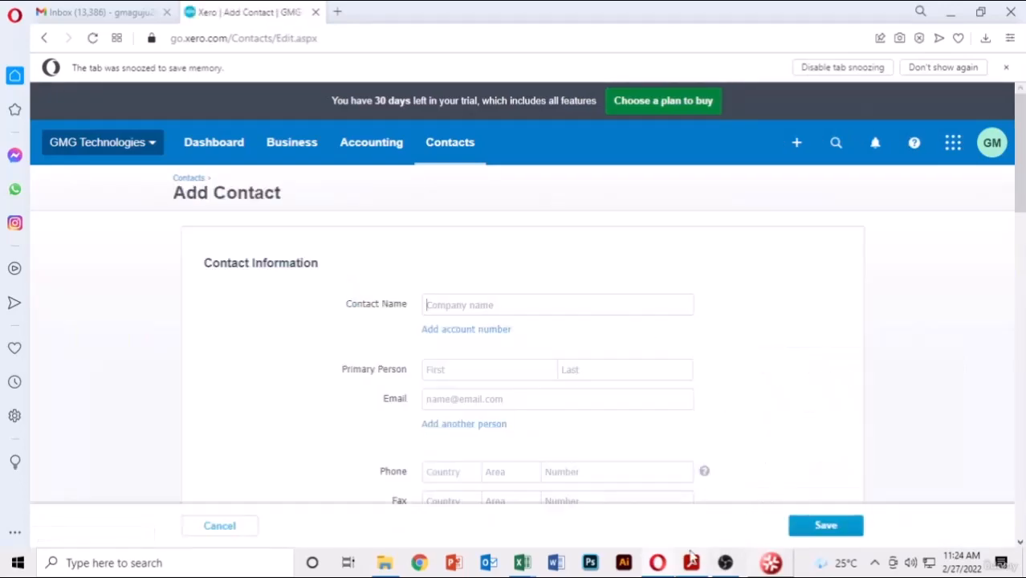
- Save a Success Motor Vehicle contact, editing the pasted 'Motor Vehicle (FA)' name
key(alt+Tab)
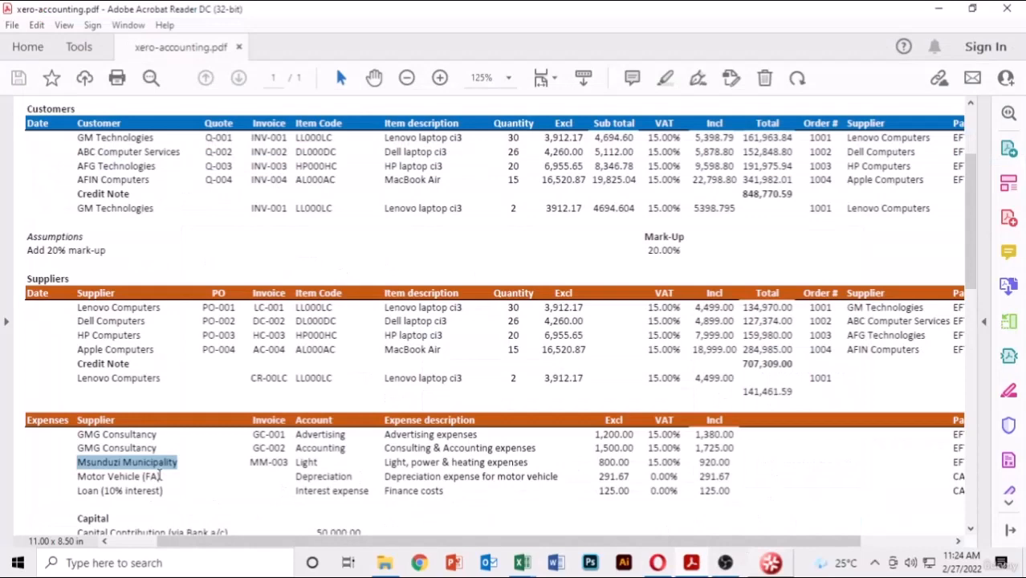
drag(160, 476, 75, 477)
key(ctrl+c)
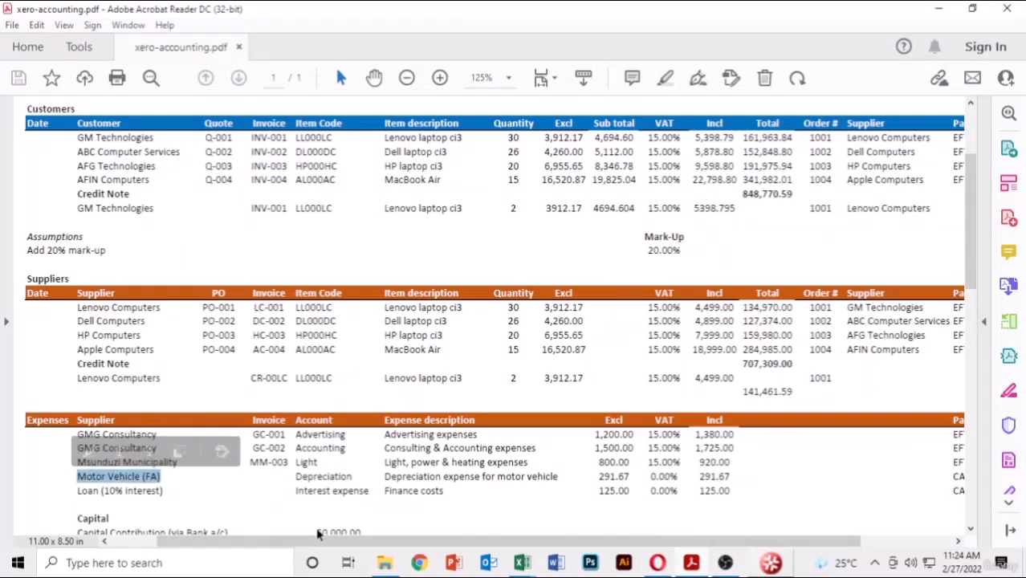
click(658, 563)
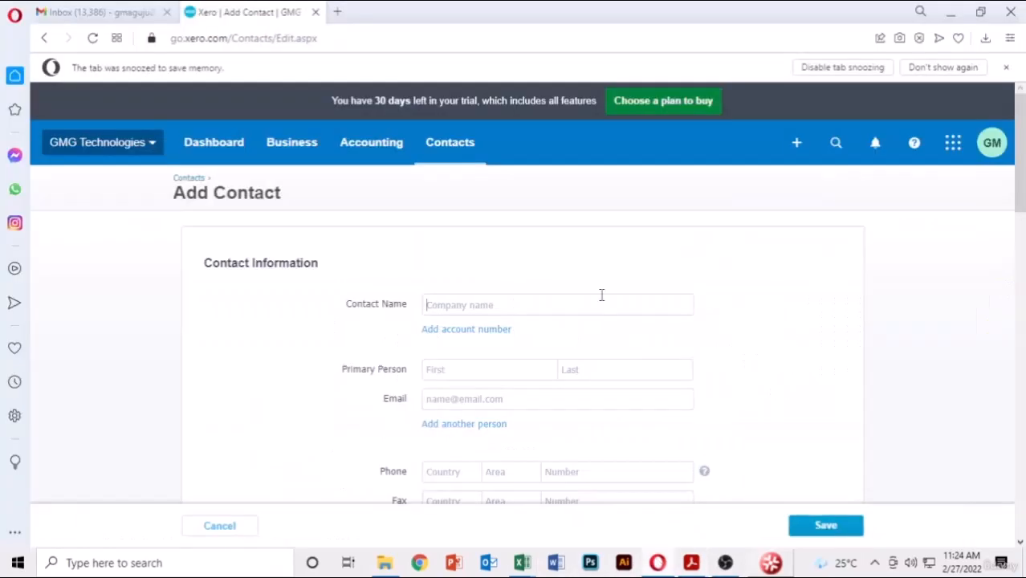
click(601, 296)
key(ctrl+v)
key(BackSpace)
key(BackSpace)
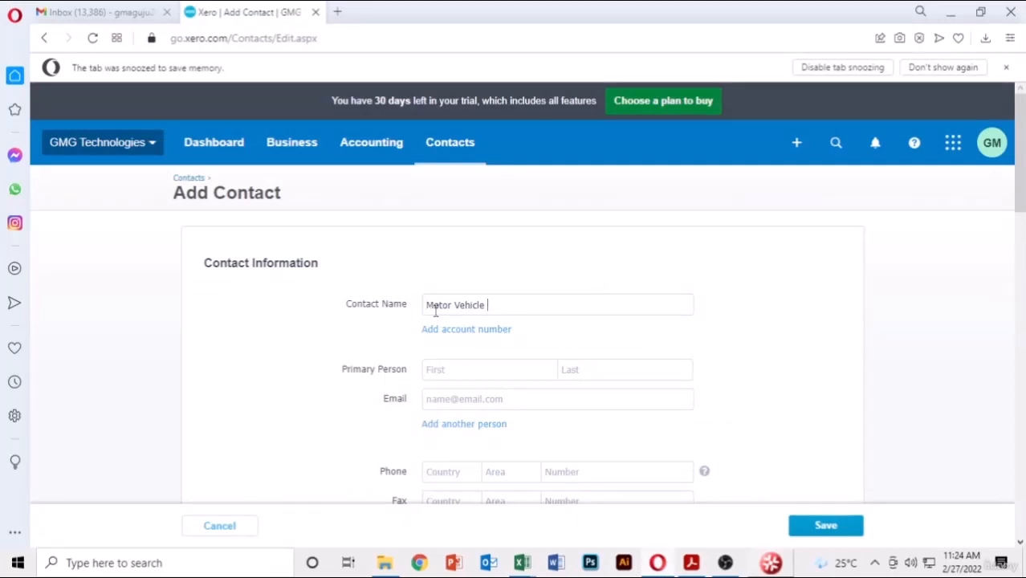
text(F)
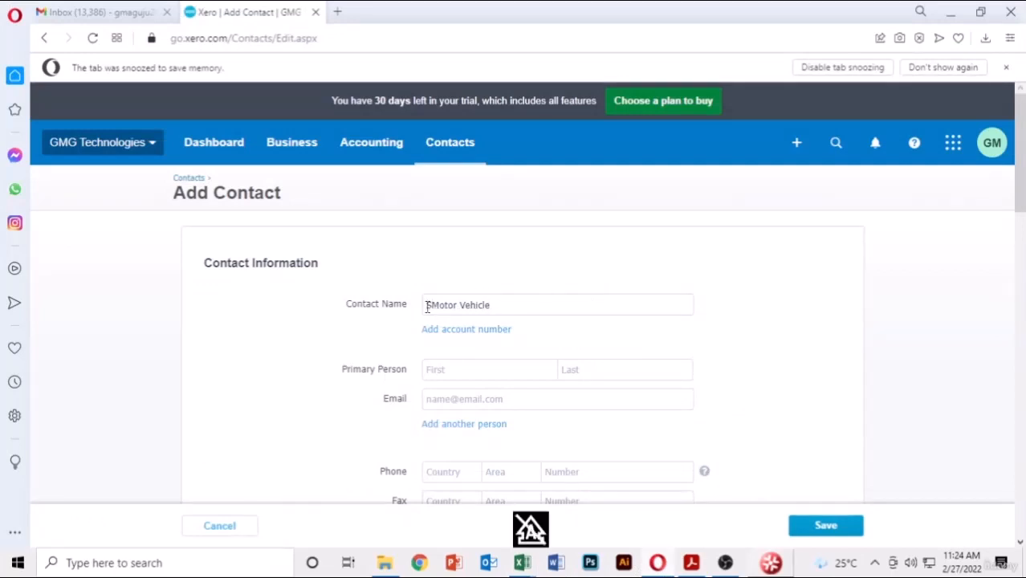
text(uccess)
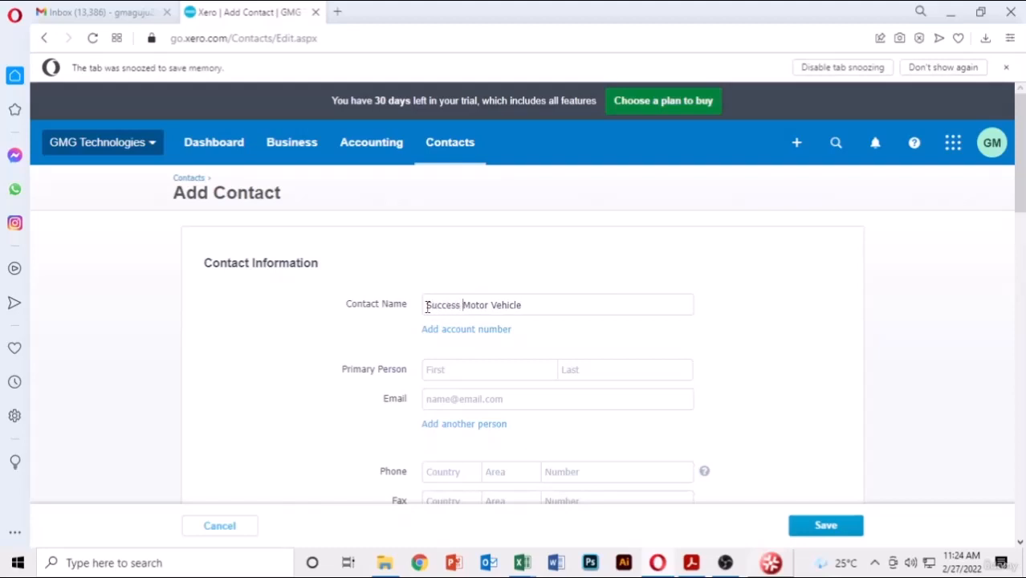
scroll(811, 321, down, 3)
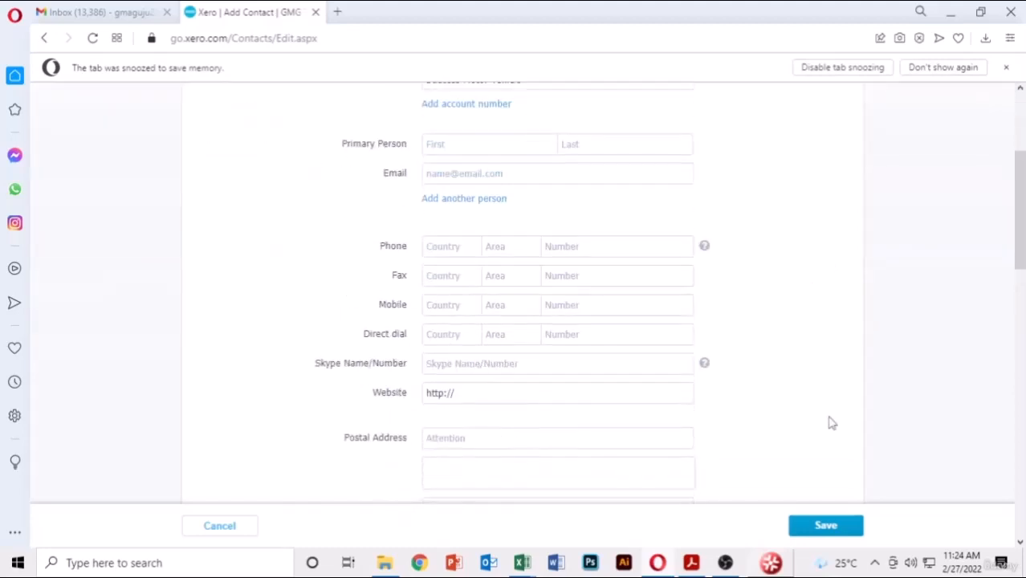
click(838, 530)
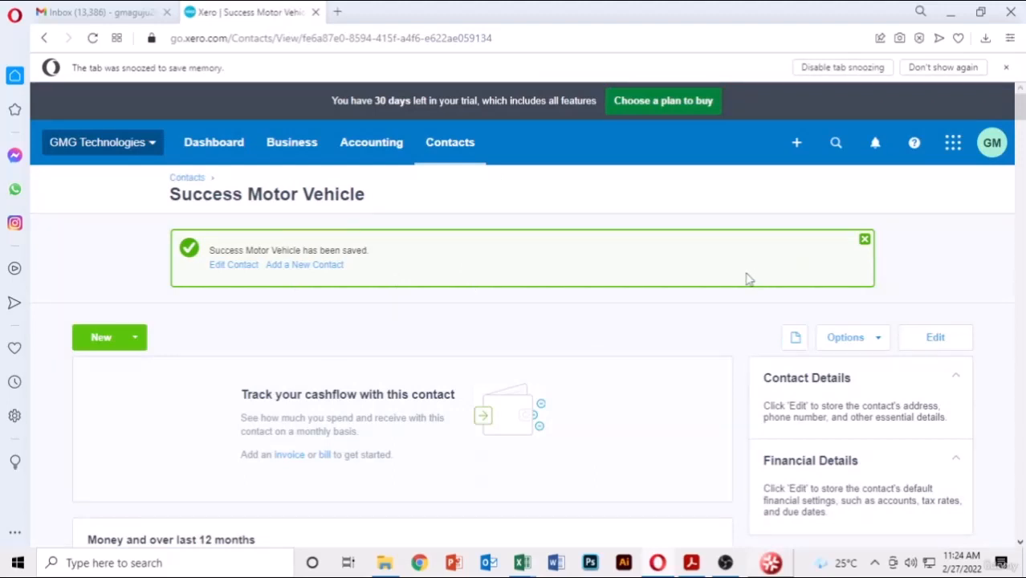
click(293, 151)
- Start a new bill from GMG Consultancy, due 27 Feb 2022
click(298, 400)
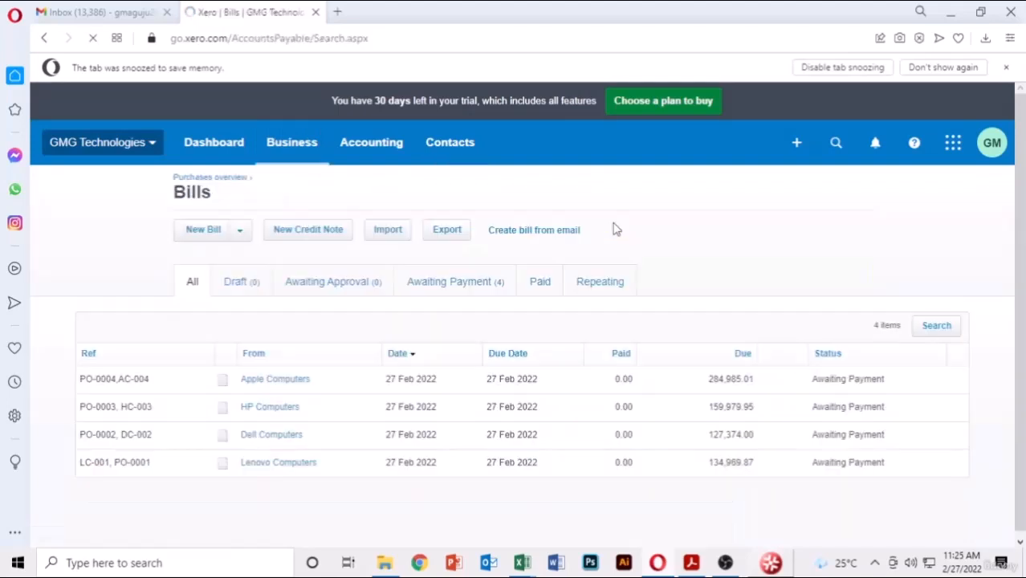
click(216, 234)
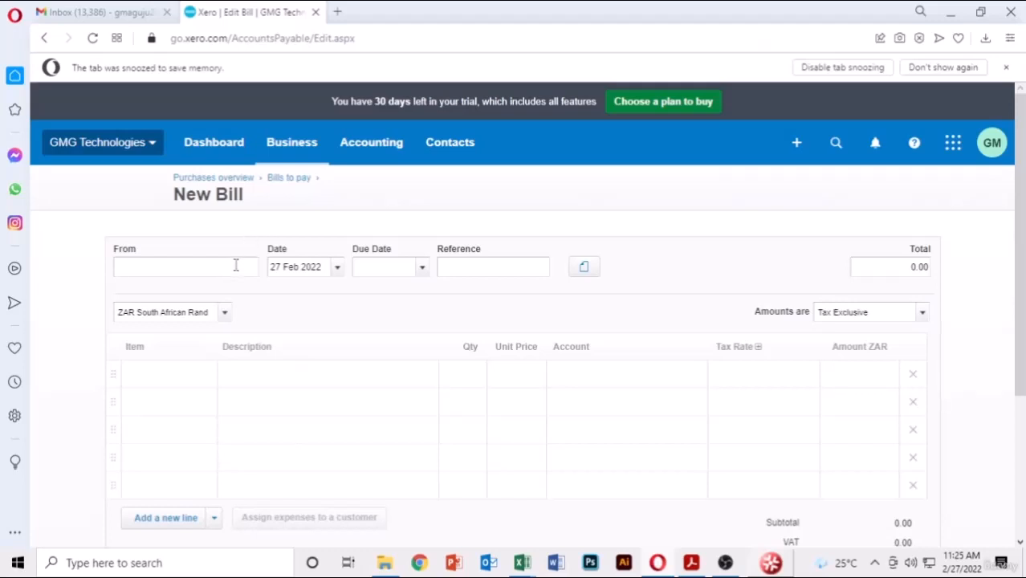
text(gm)
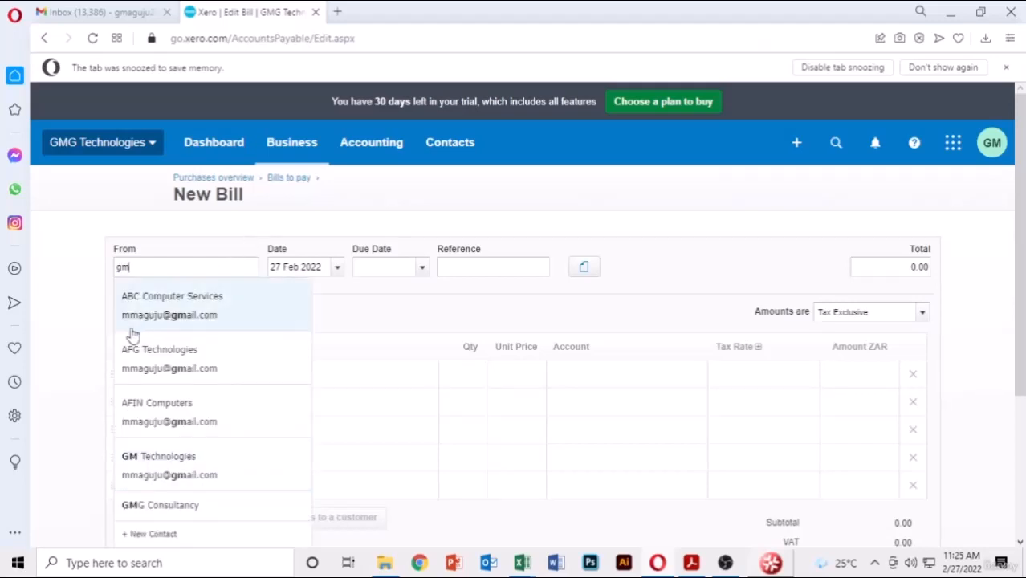
click(181, 514)
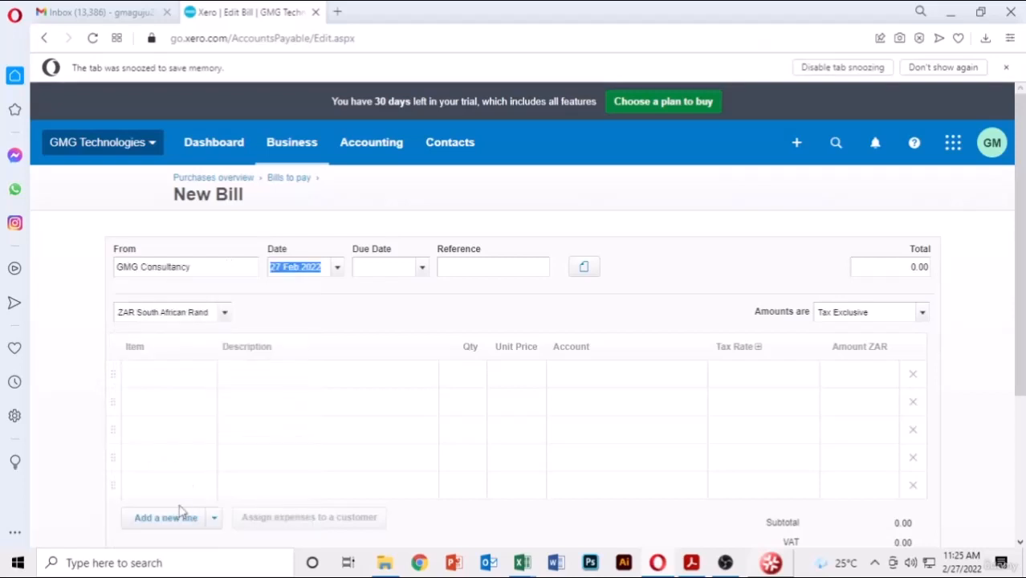
click(422, 268)
click(376, 471)
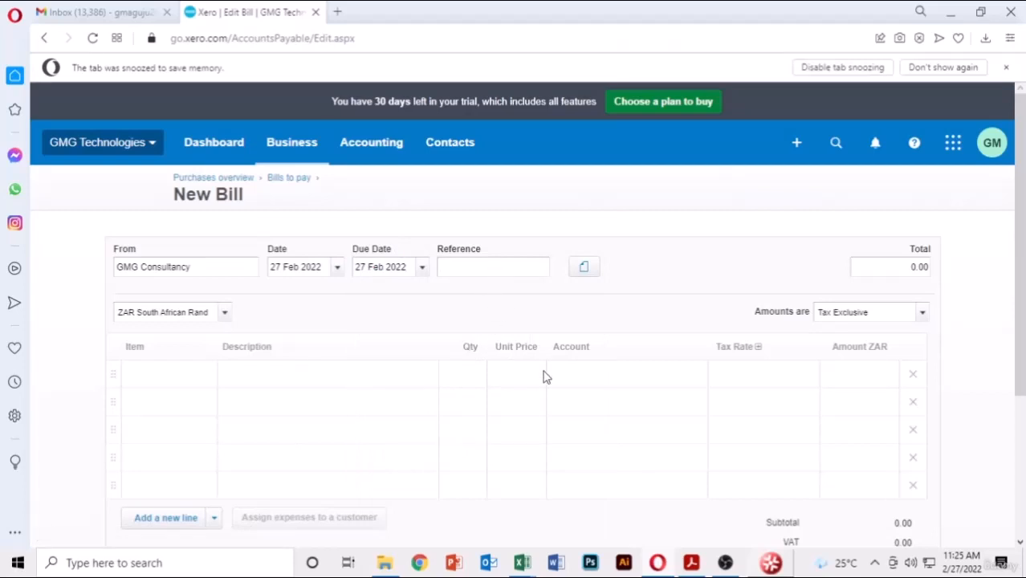
- Copy invoice number GC-001 from the expense list into the bill reference
key(Tab)
click(693, 565)
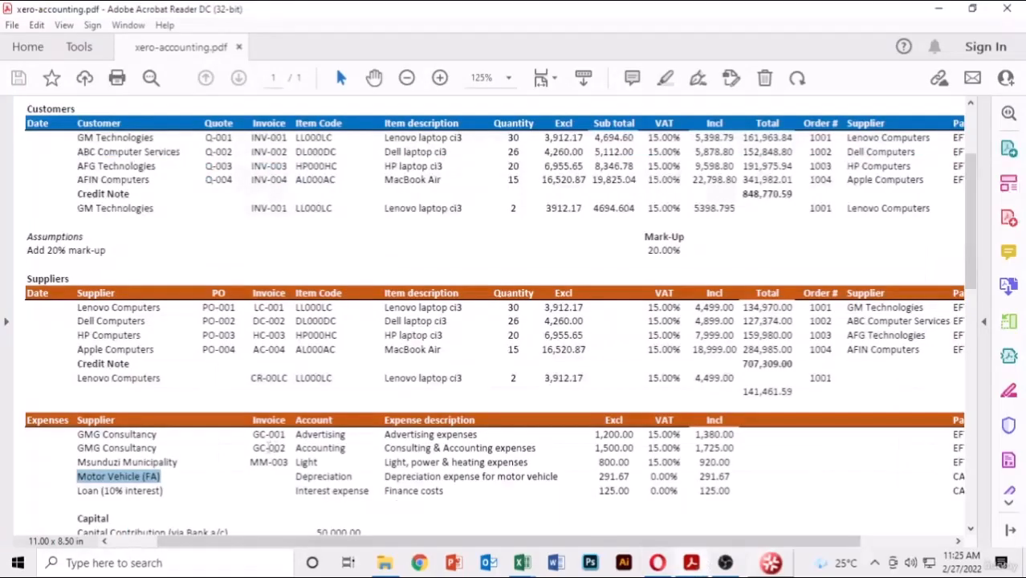
drag(287, 435, 244, 434)
key(ctrl+c)
key(alt+Tab)
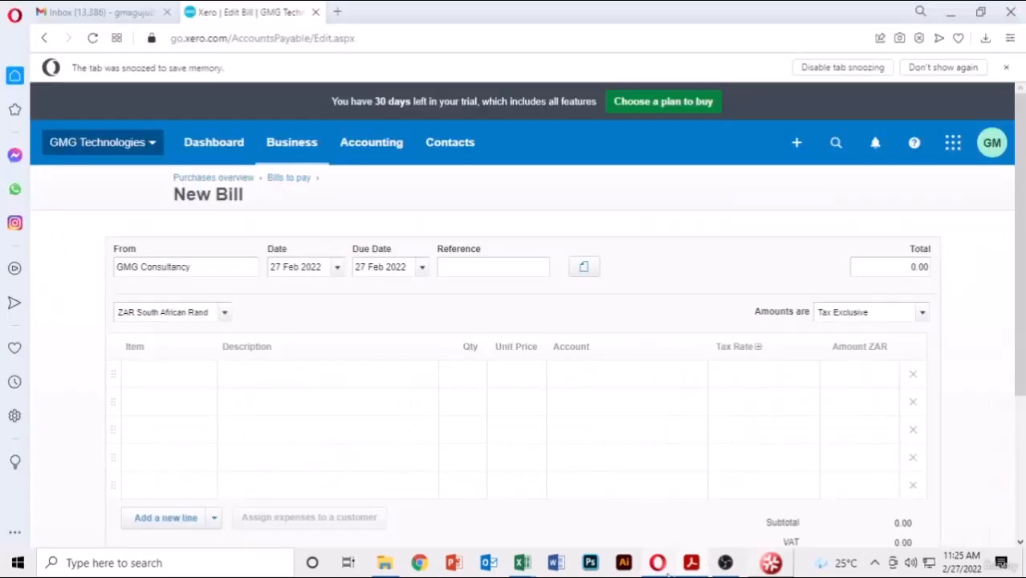
key(ctrl+v)
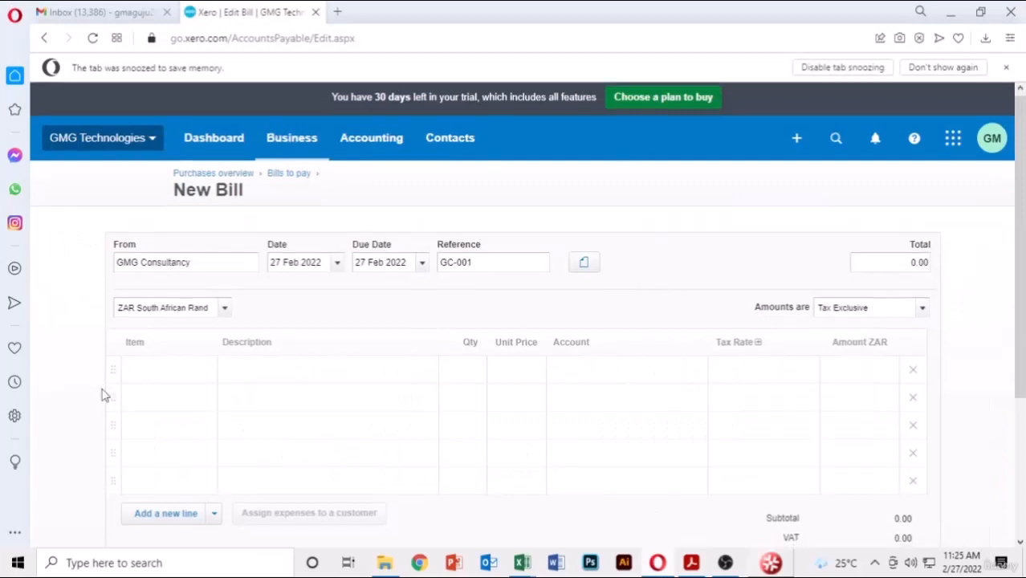
scroll(161, 345, down, 1)
- Add an 'Advertising expenses' line with quantity 1 to the GC-001 bill
click(203, 308)
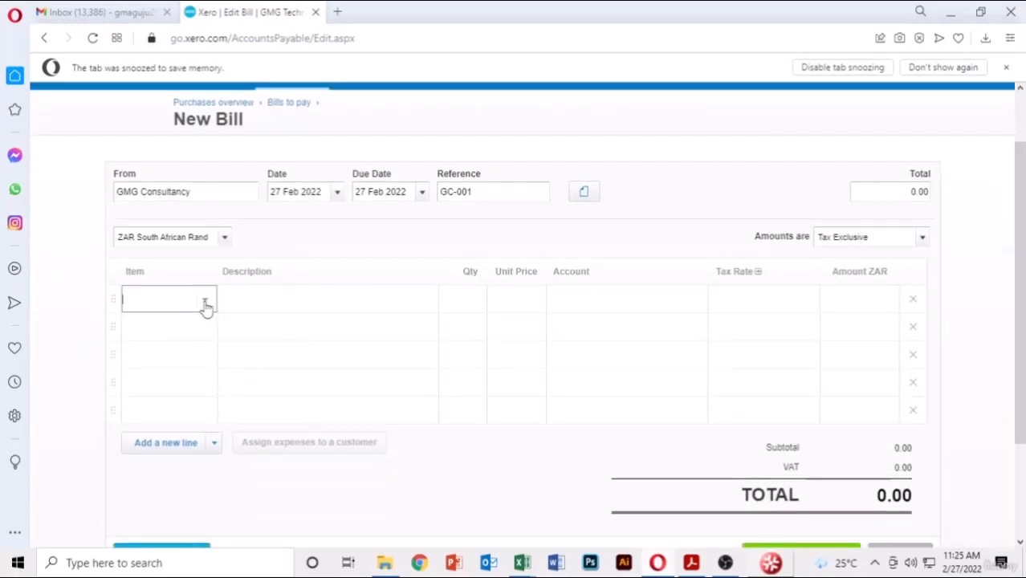
click(206, 305)
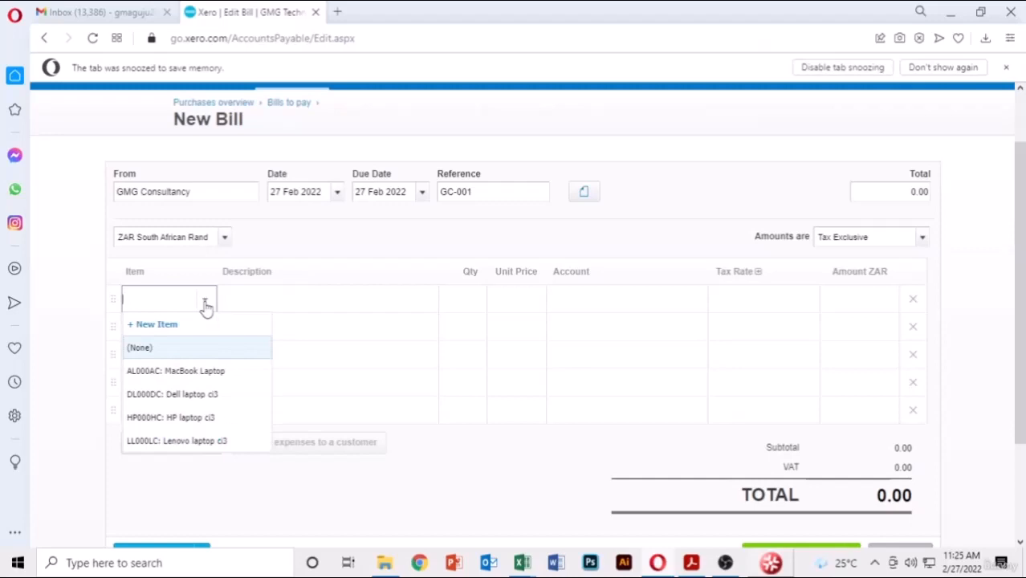
click(205, 306)
click(324, 301)
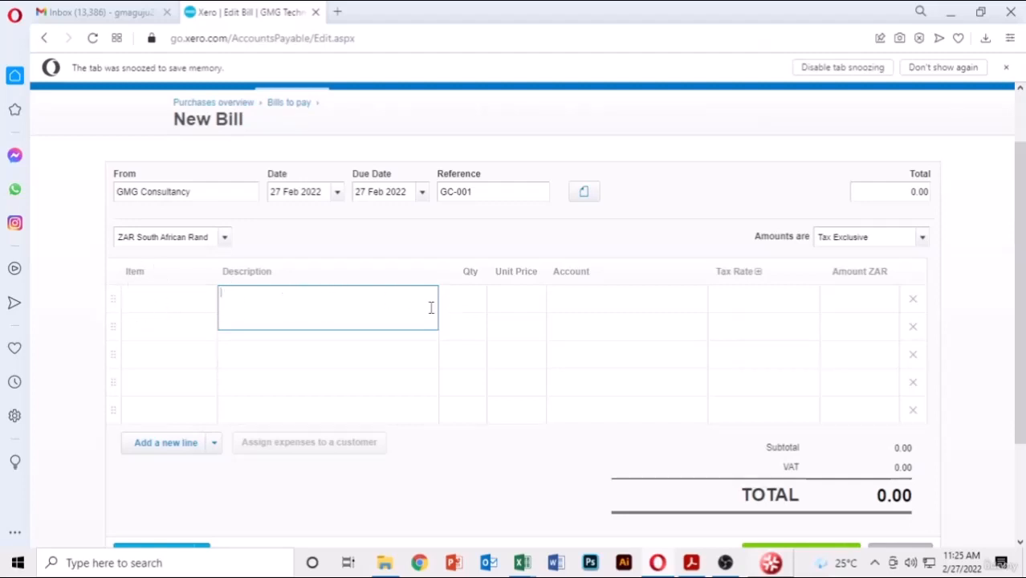
text(A)
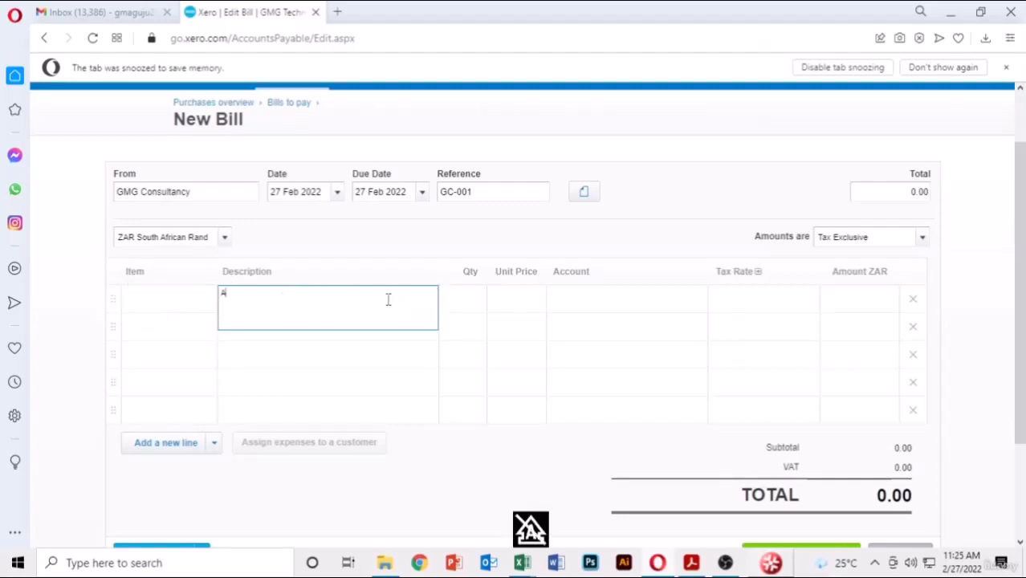
text(dvertisin)
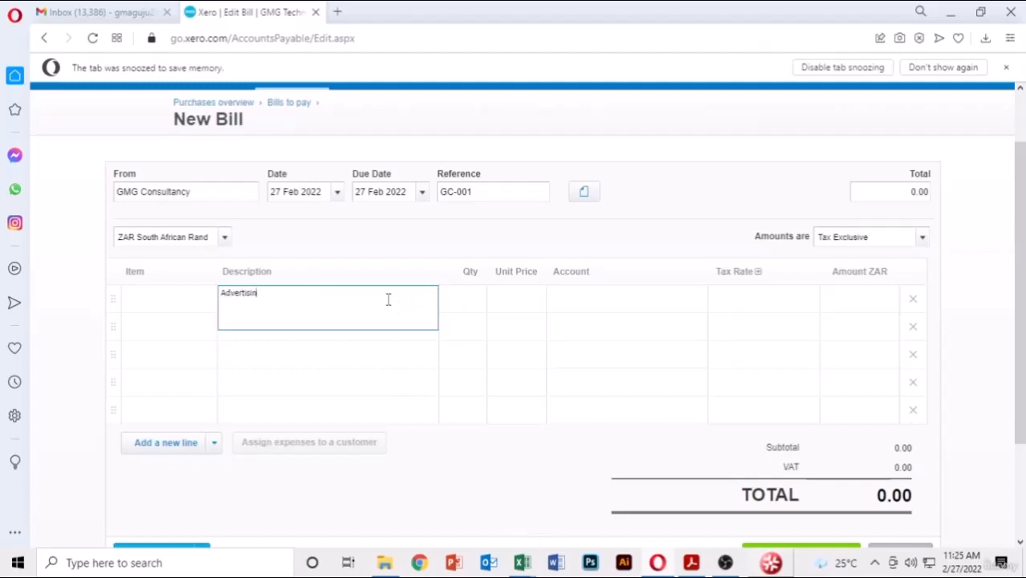
text(g expenses)
key(Return)
click(479, 302)
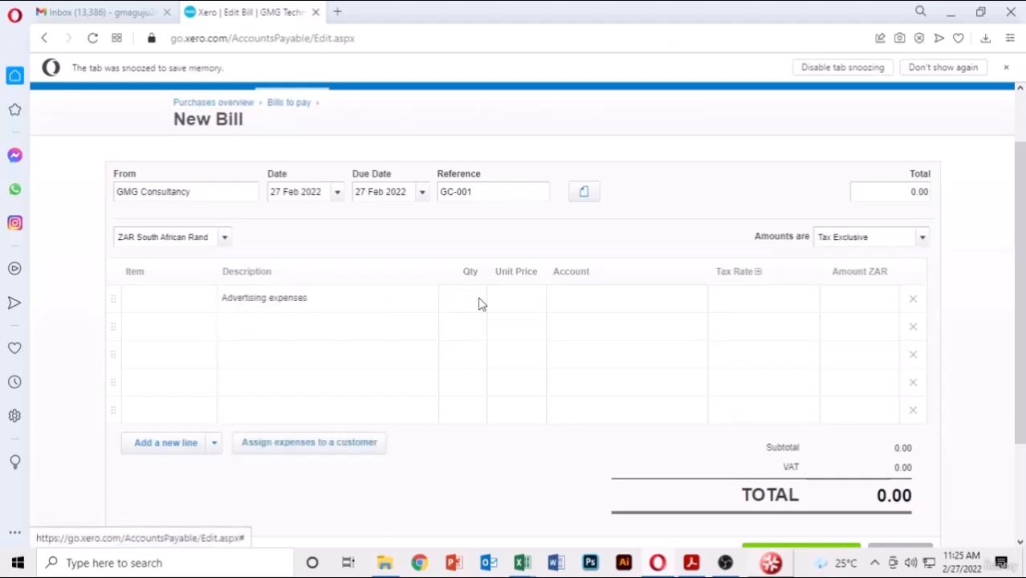
text(1)
key(Tab)
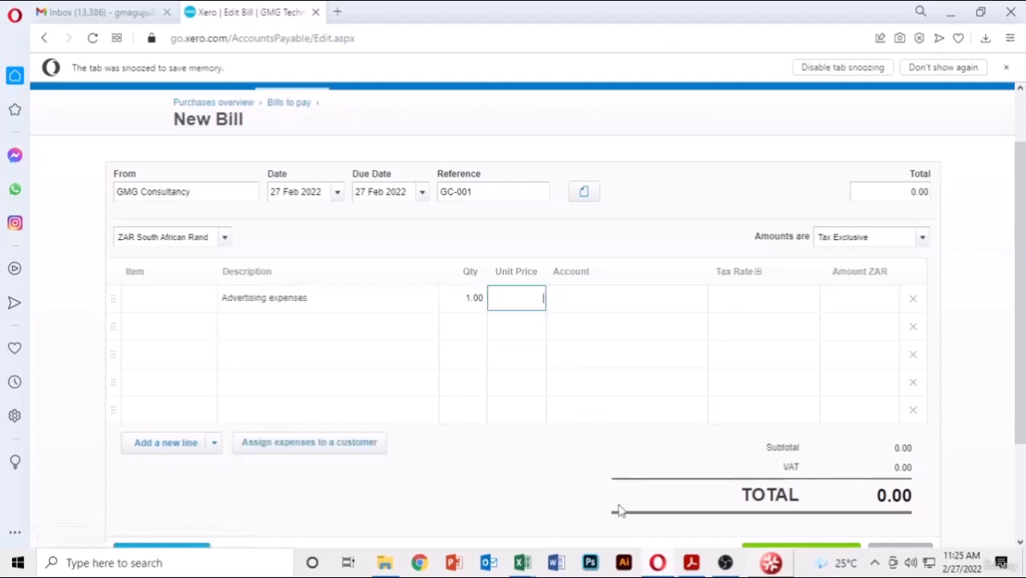
- Set the line's unit price to 1,200.00 from the PDF and code it to 400 - Advertising
click(692, 563)
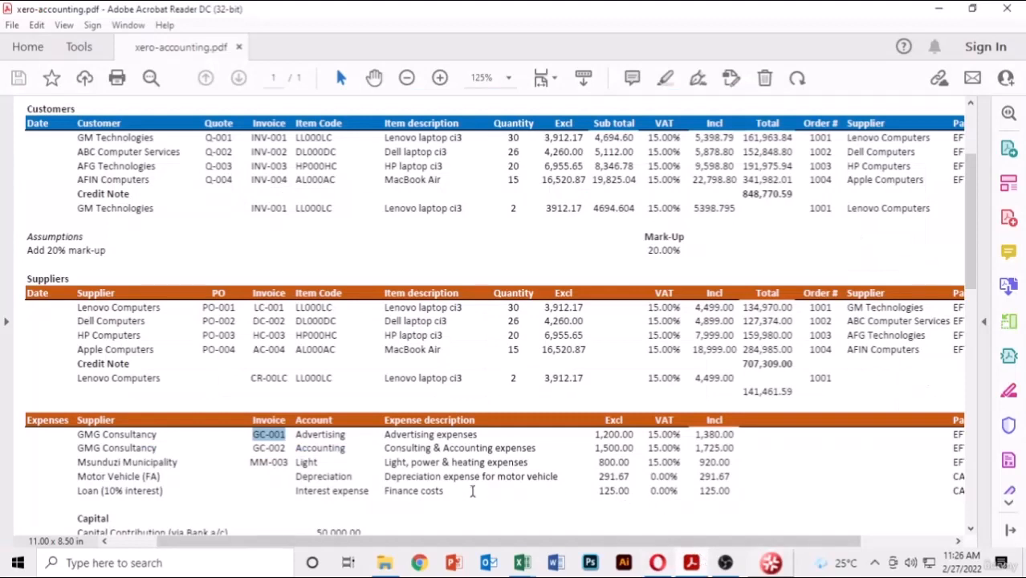
double_click(633, 435)
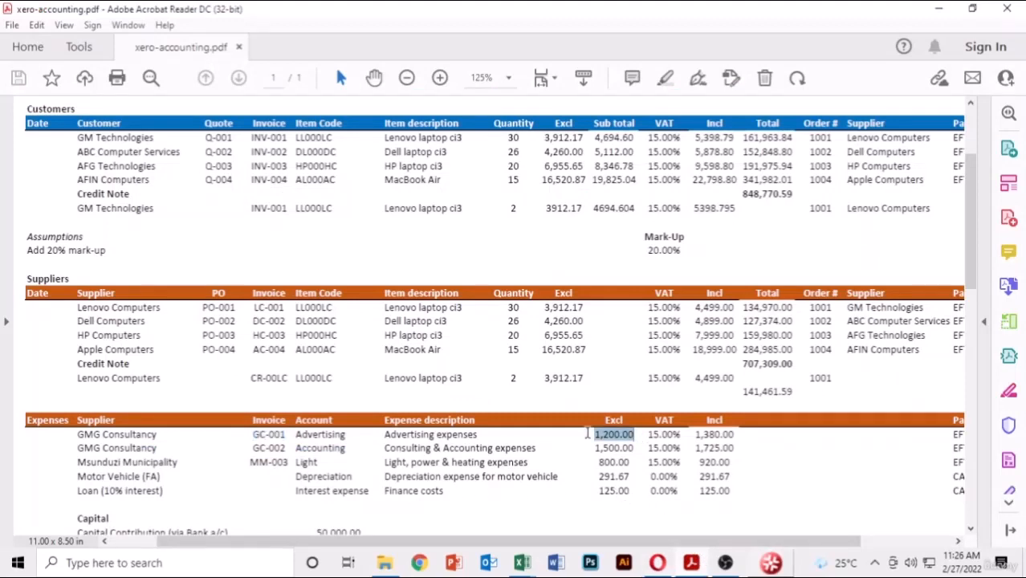
key(ctrl+c)
key(alt+Tab)
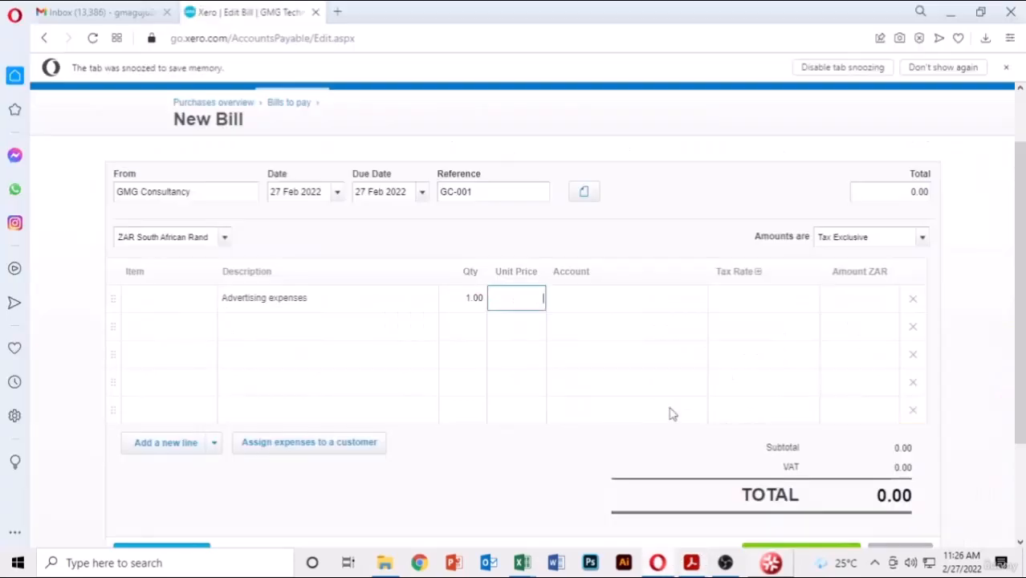
key(ctrl+v)
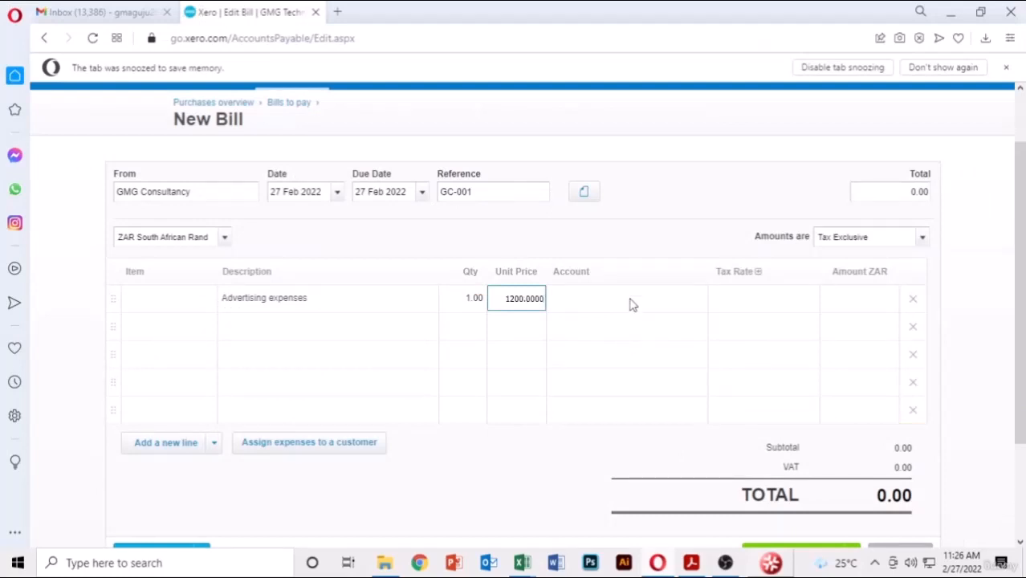
click(631, 299)
click(683, 302)
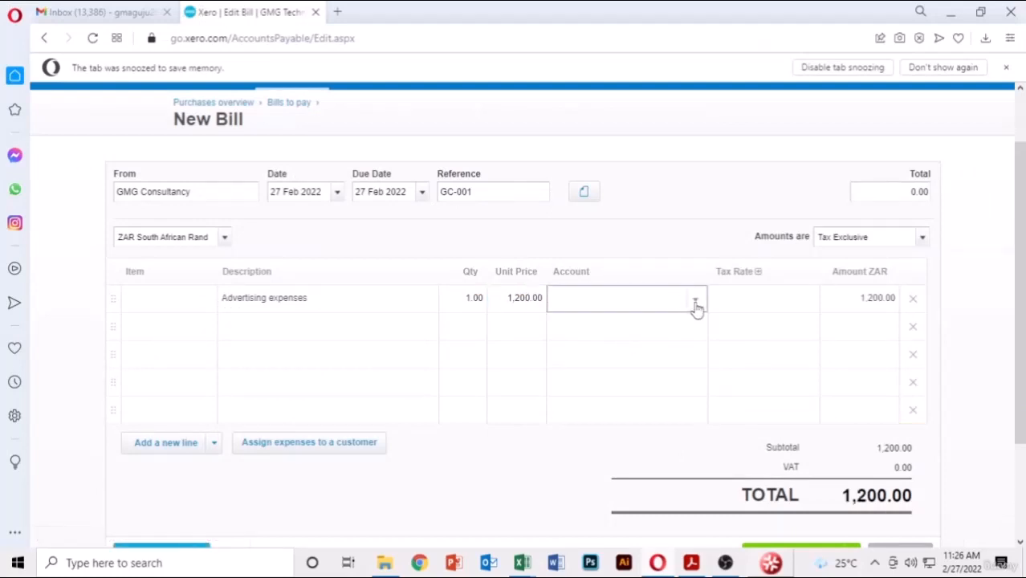
click(696, 302)
click(594, 395)
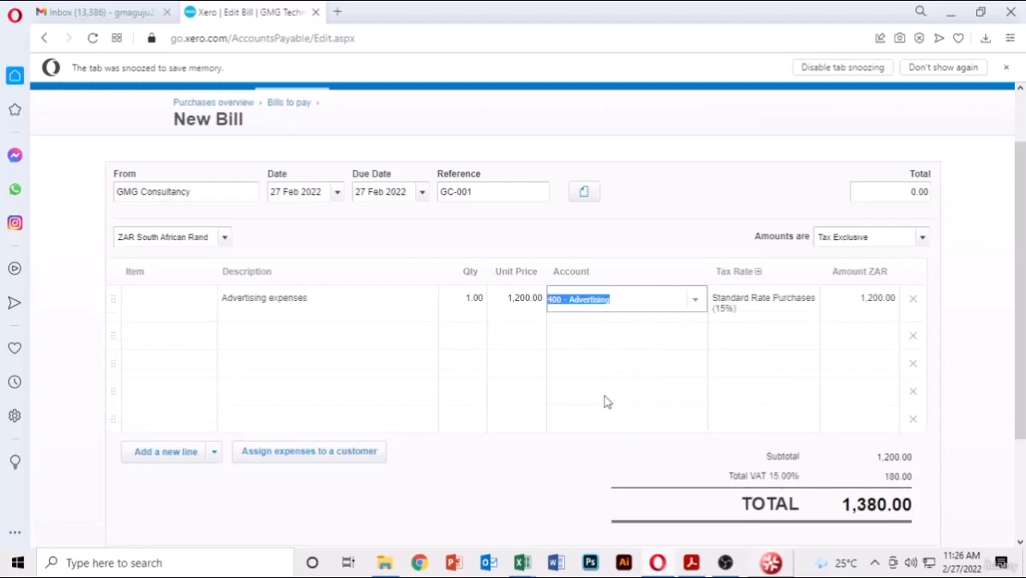
- Approve the 1,380.00 bill and start another new bill
scroll(400, 439, down, 1)
scroll(400, 438, down, 1)
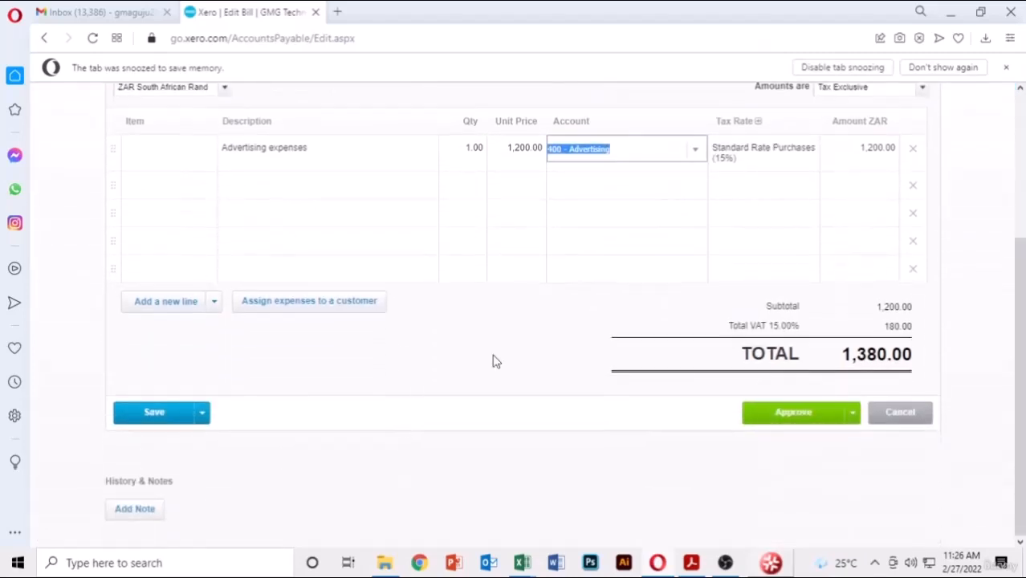
click(853, 413)
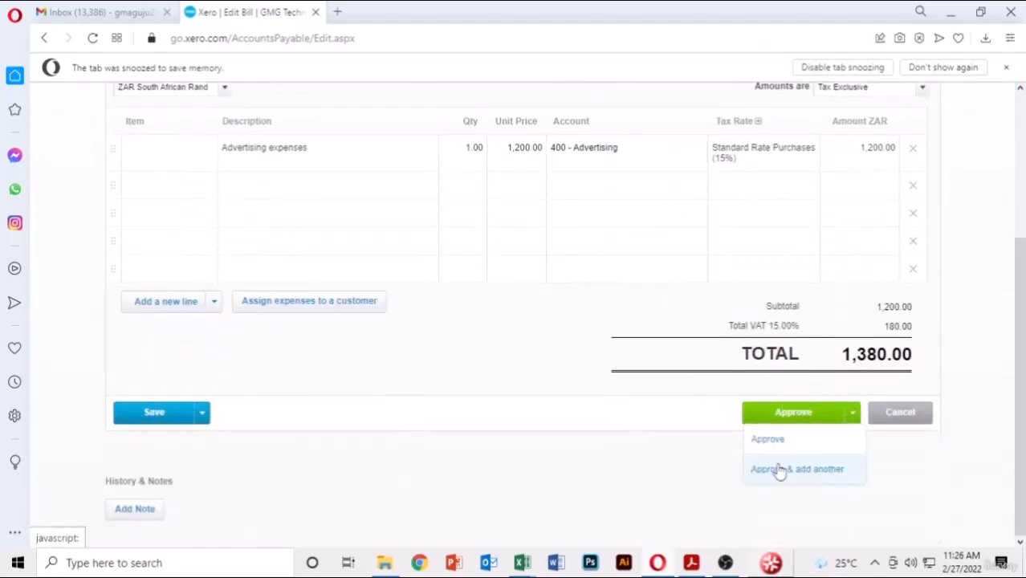
click(779, 469)
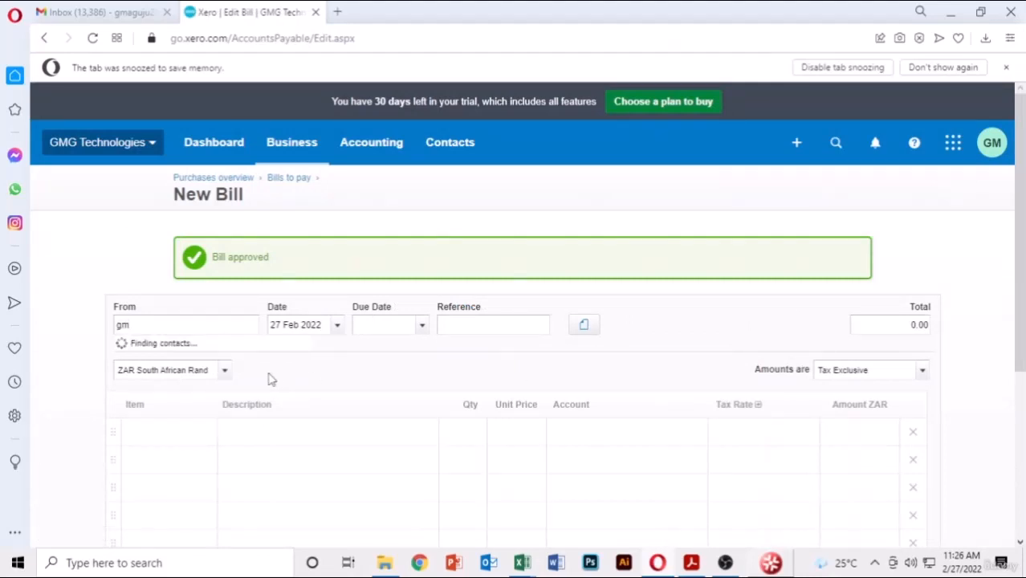
- Set the next bill to GMG Consultancy, due 27 Feb 2022, reference GC-002
scroll(223, 456, down, 2)
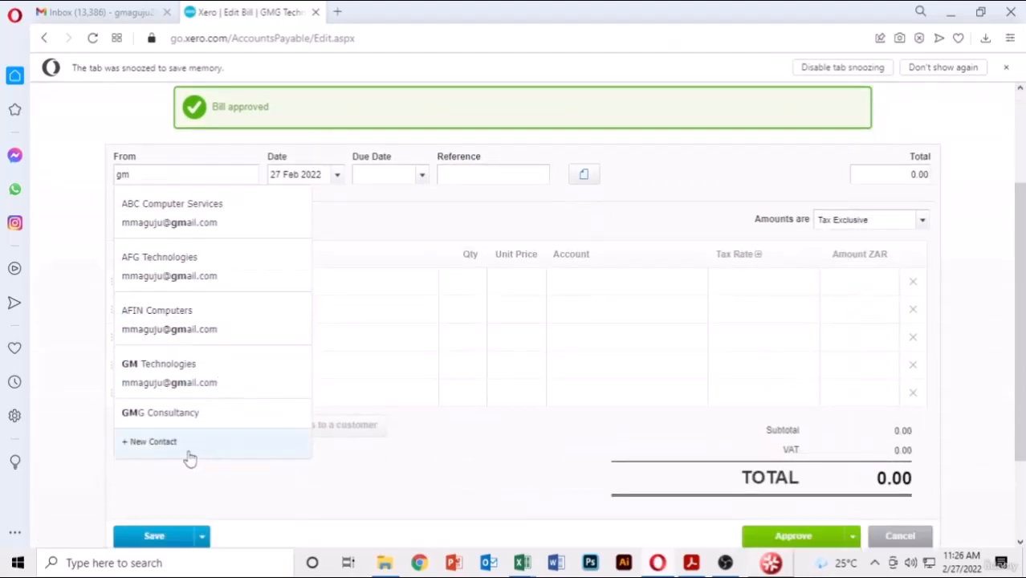
click(174, 414)
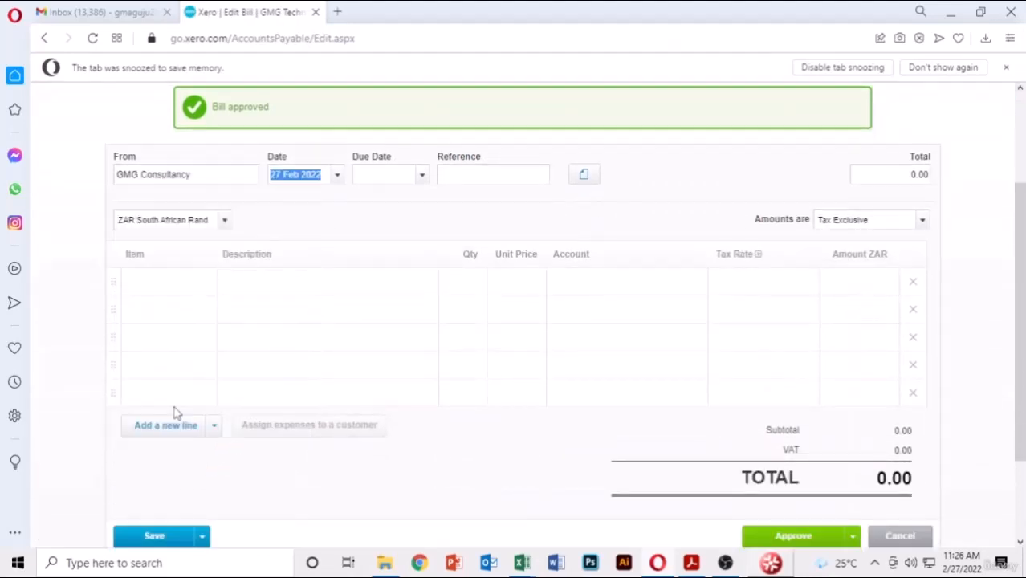
click(424, 176)
click(374, 394)
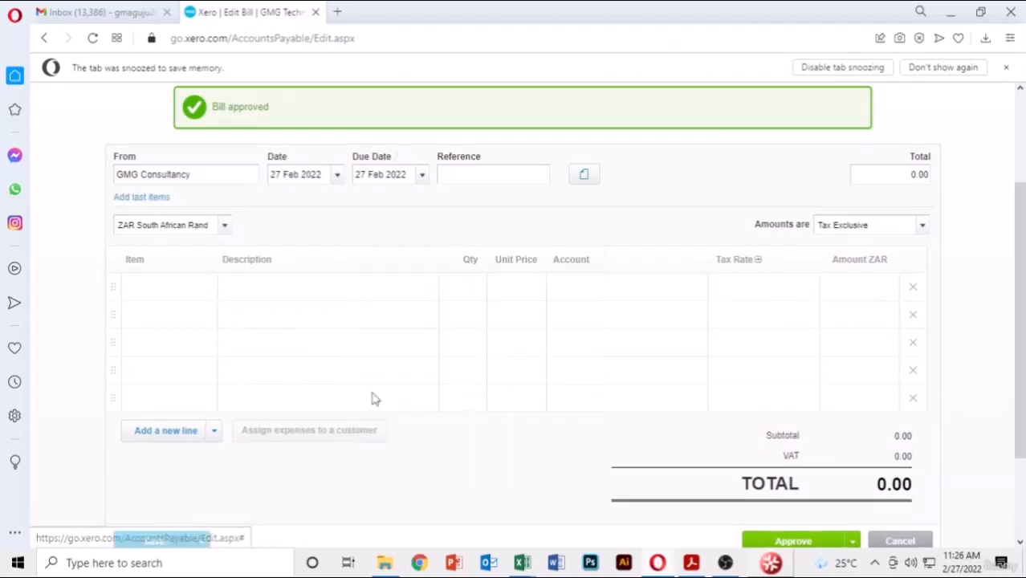
click(664, 564)
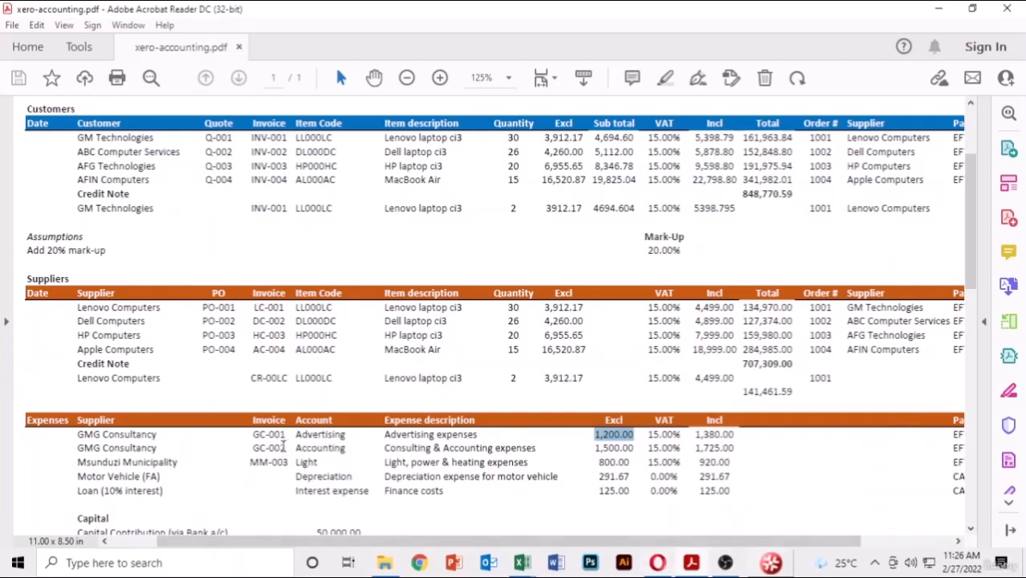
drag(286, 448, 251, 448)
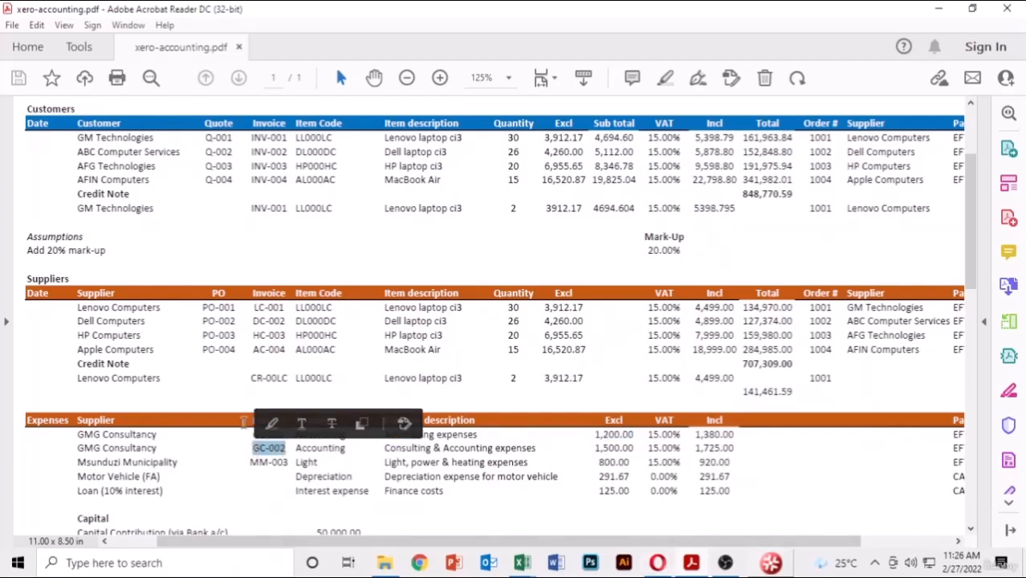
click(662, 565)
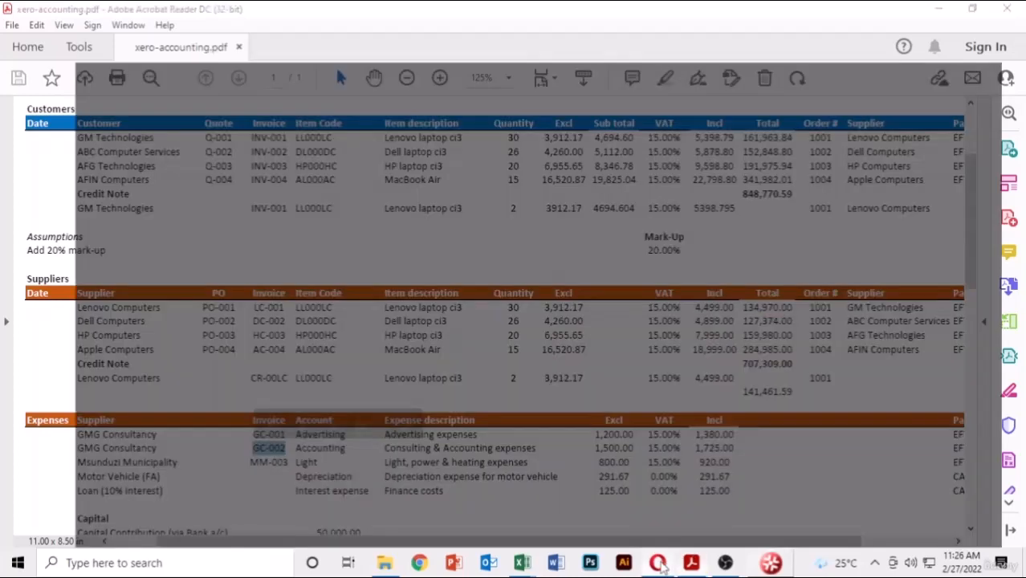
key(ctrl+v)
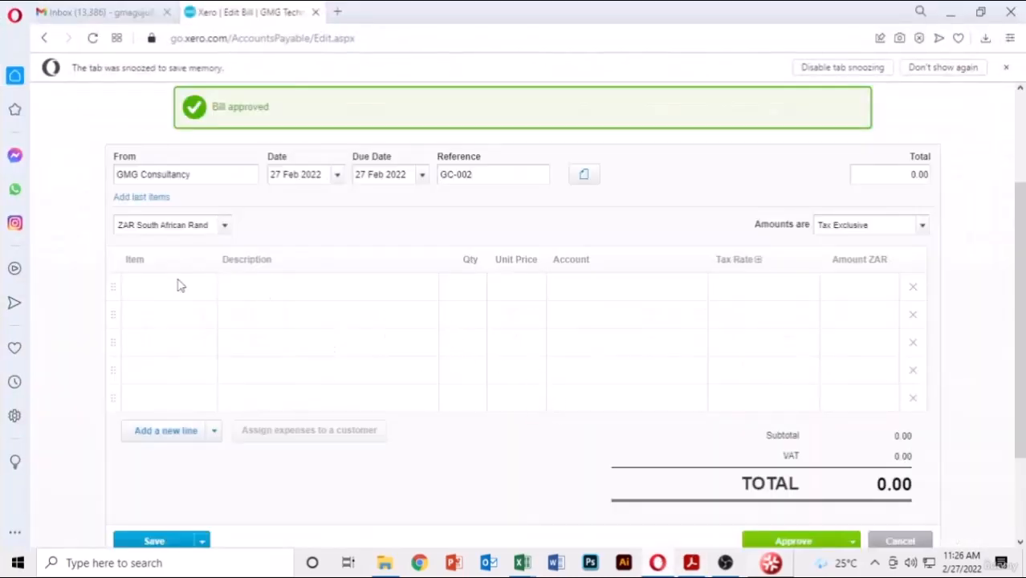
- Add an 'Accounting fees' line with quantity 1
click(278, 282)
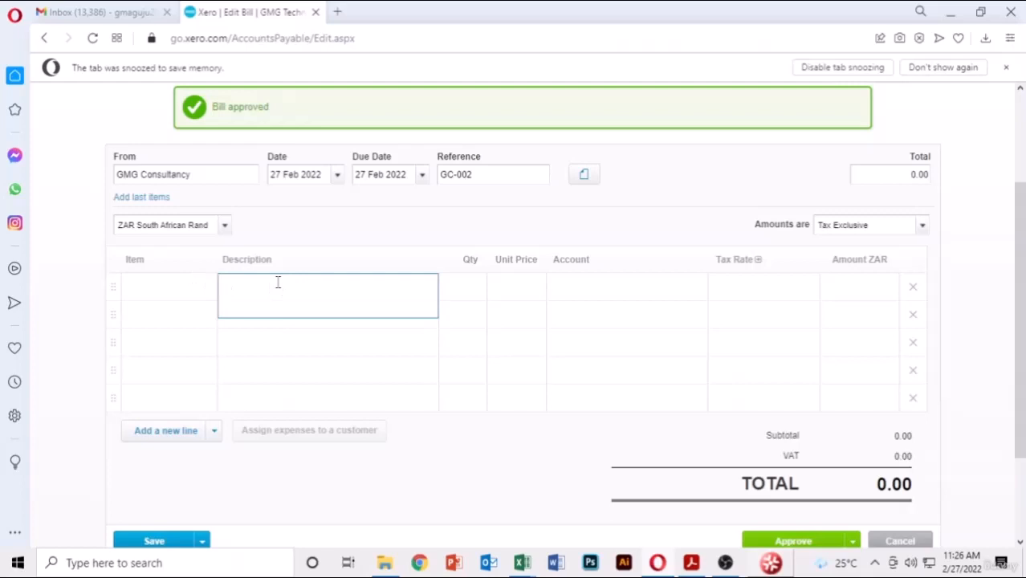
text(Accounting)
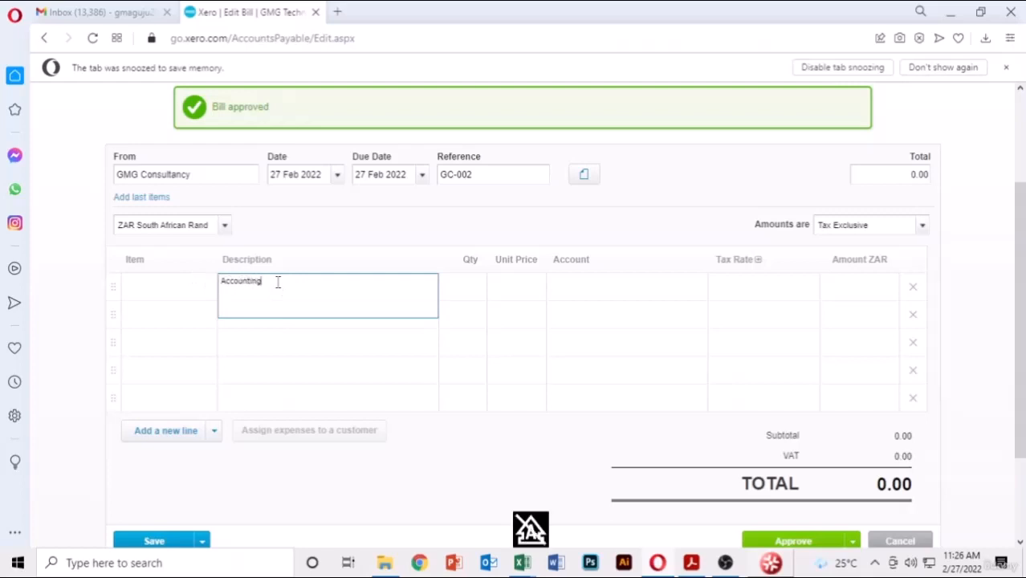
text( fees)
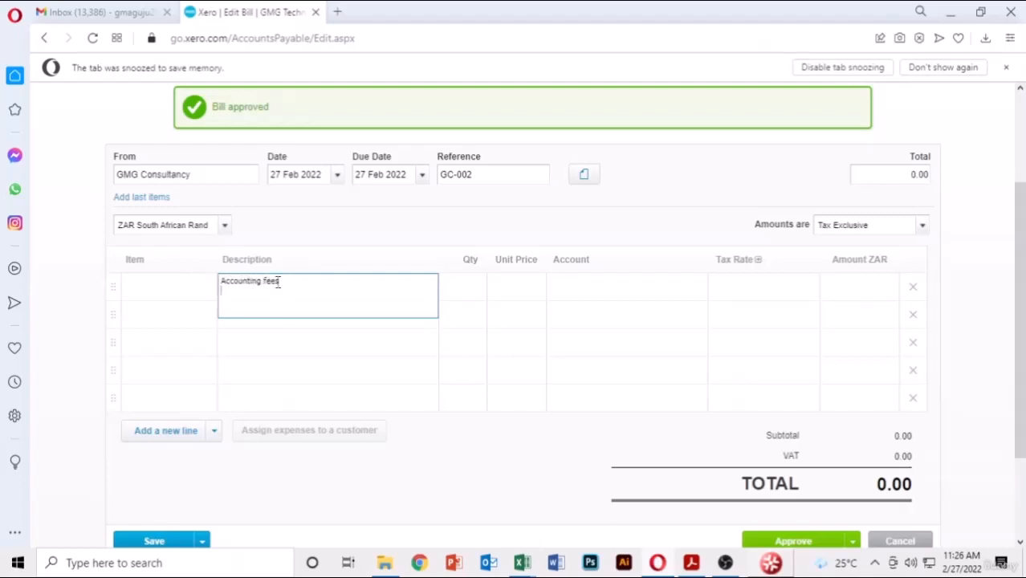
click(486, 288)
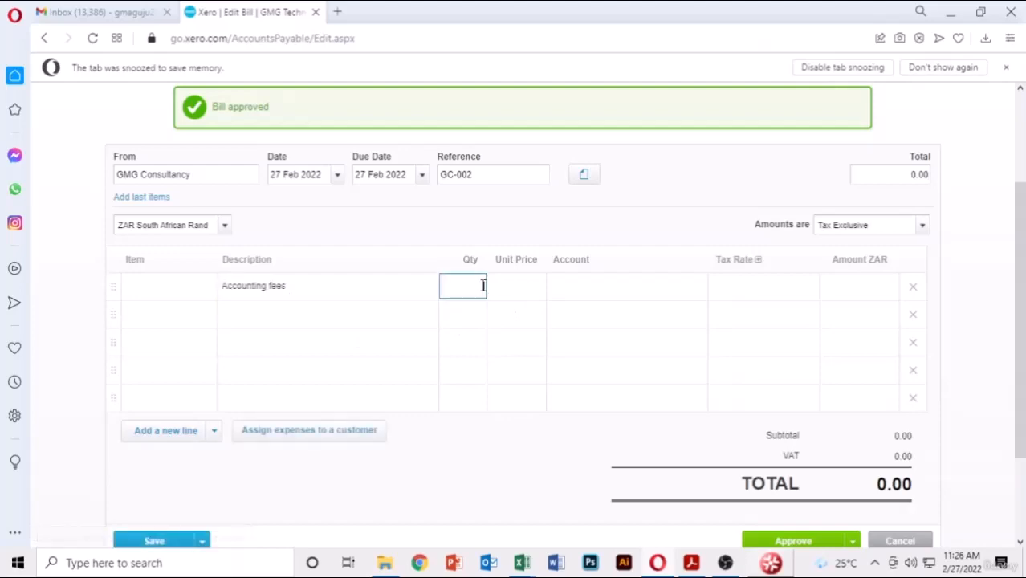
text(1)
key(Tab)
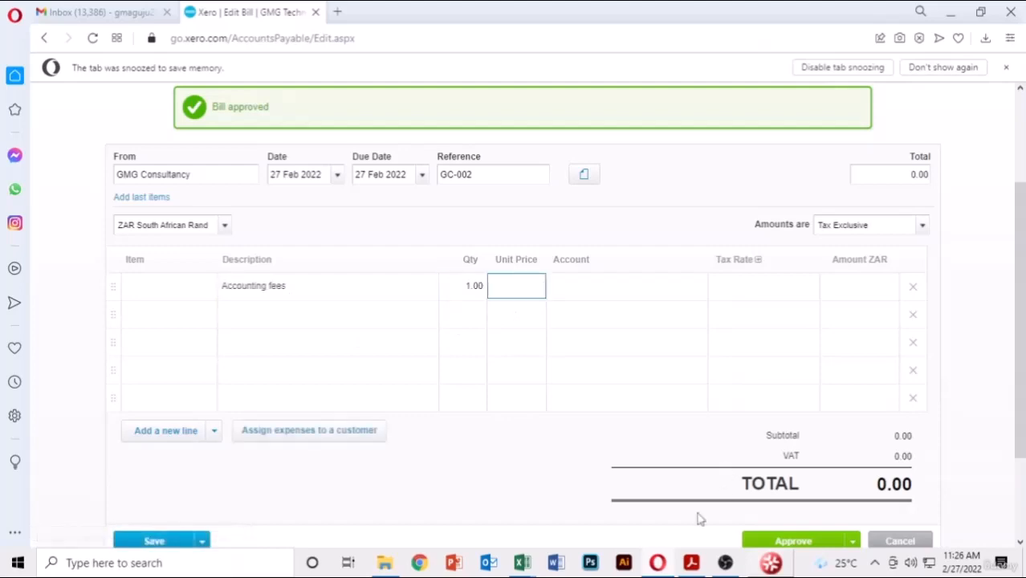
- Set the unit price to 1,500.00 from the PDF and code it to 412 - Consulting & Accounting
click(691, 563)
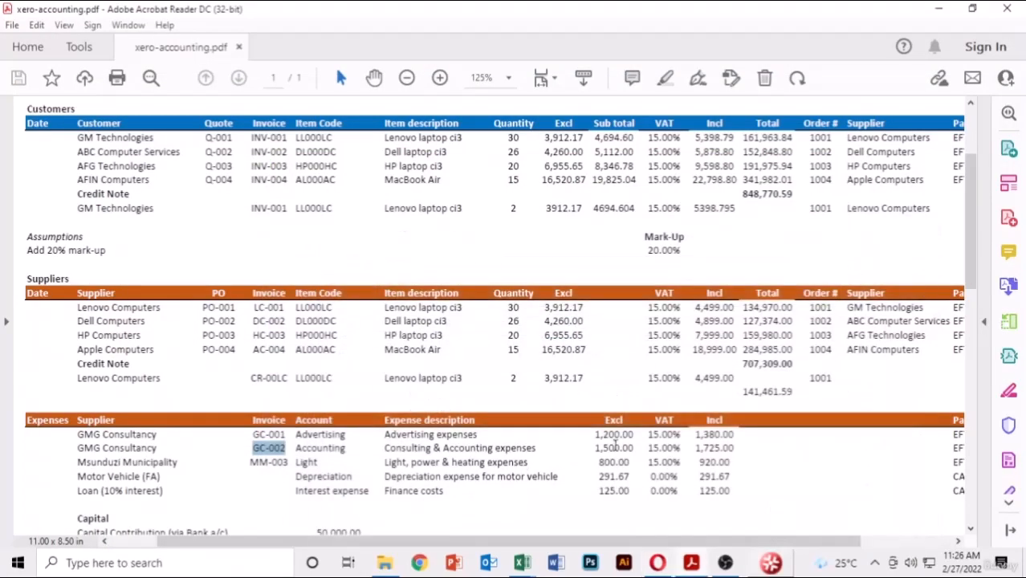
drag(637, 449, 595, 448)
key(ctrl+c)
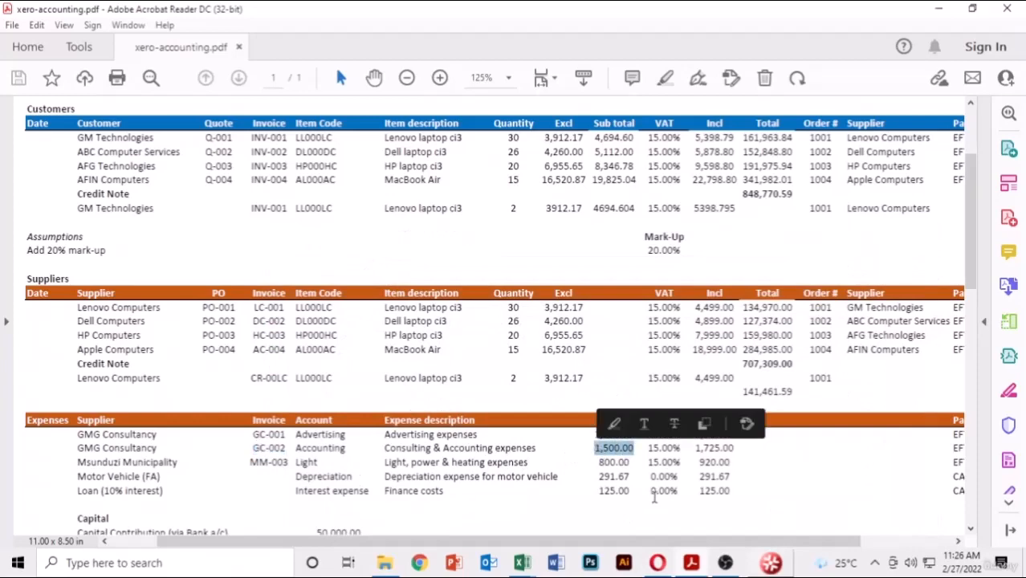
click(658, 563)
key(ctrl+v)
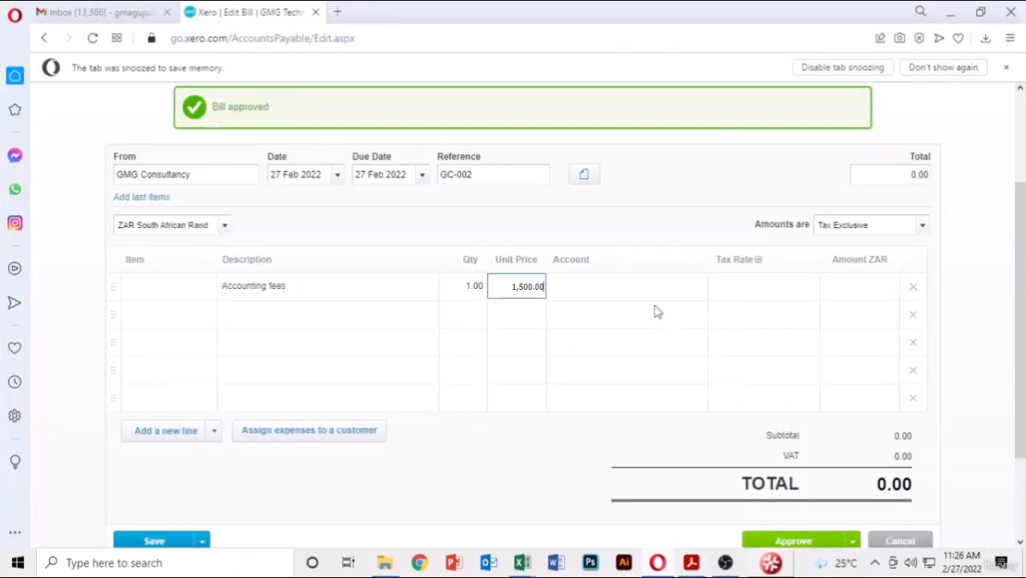
key(Tab)
click(697, 289)
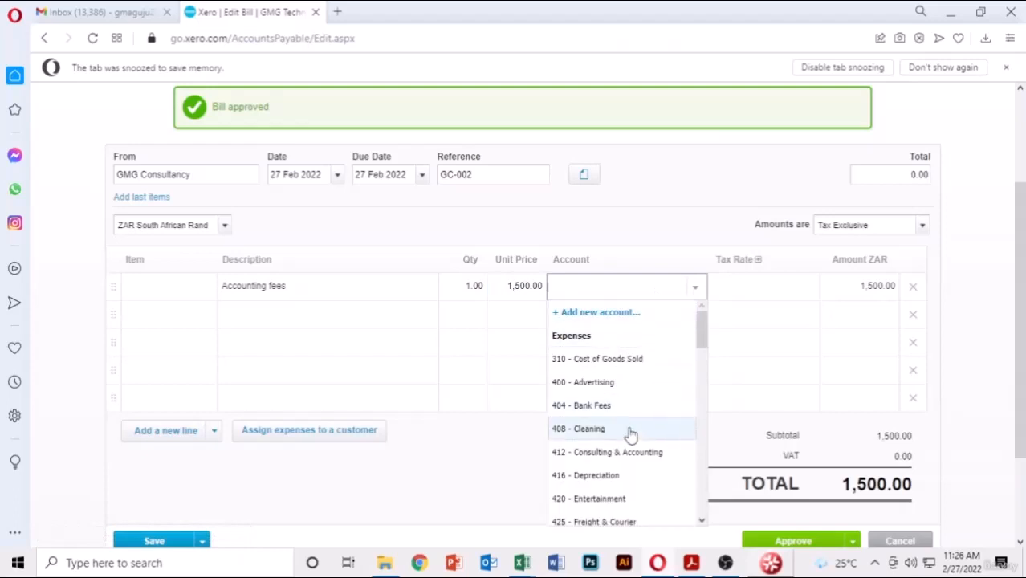
click(619, 454)
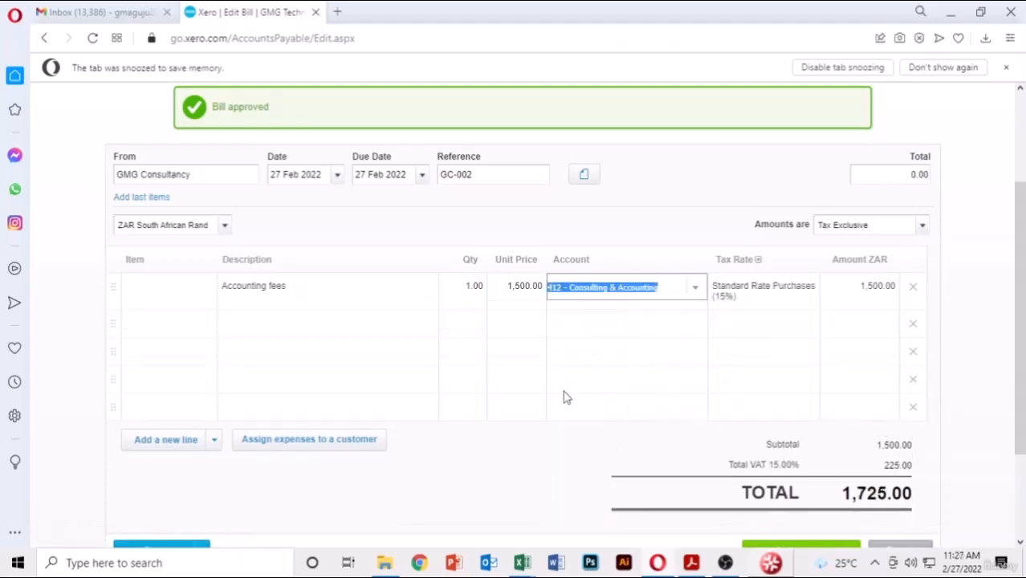
scroll(908, 438, down, 2)
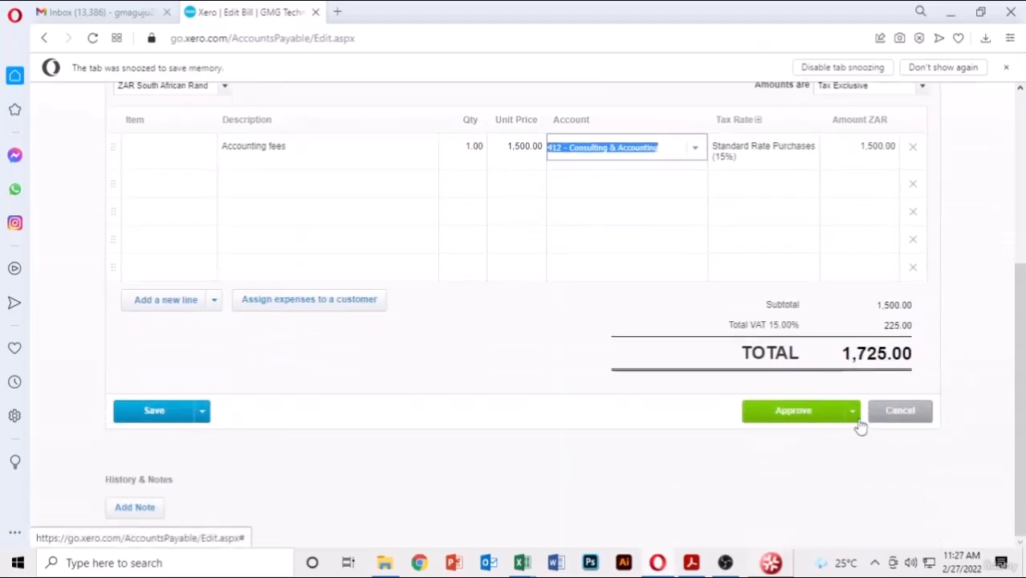
click(853, 412)
- Approve the GC-002 bill and start one from Success Motor Vehicle, due 27 Feb 2022
click(783, 470)
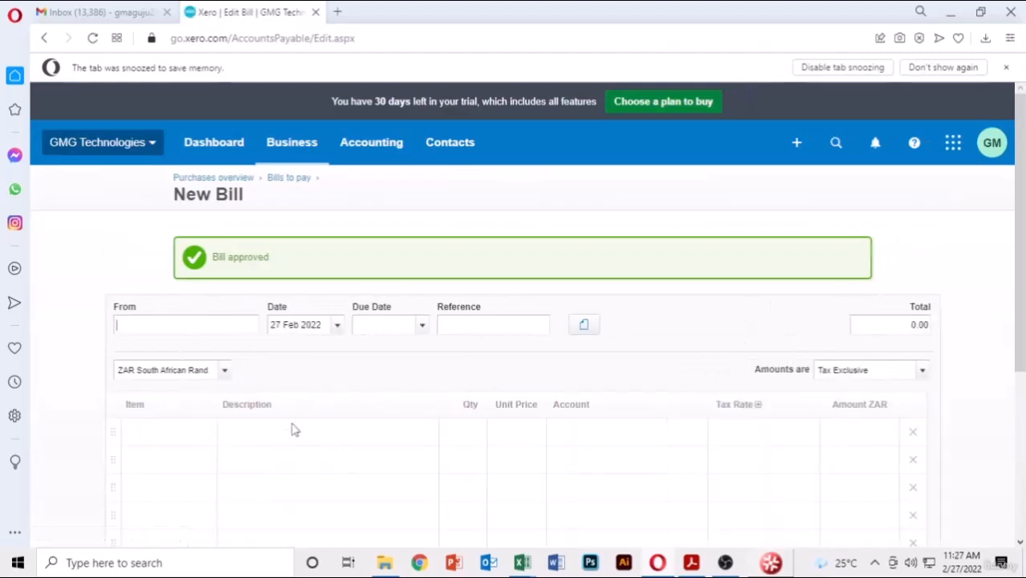
text(cc)
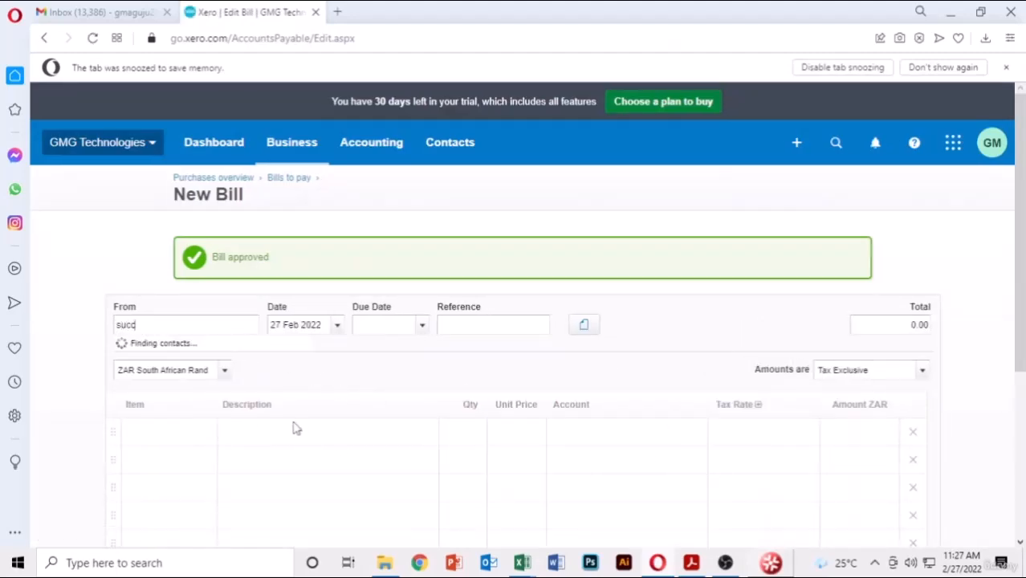
click(219, 351)
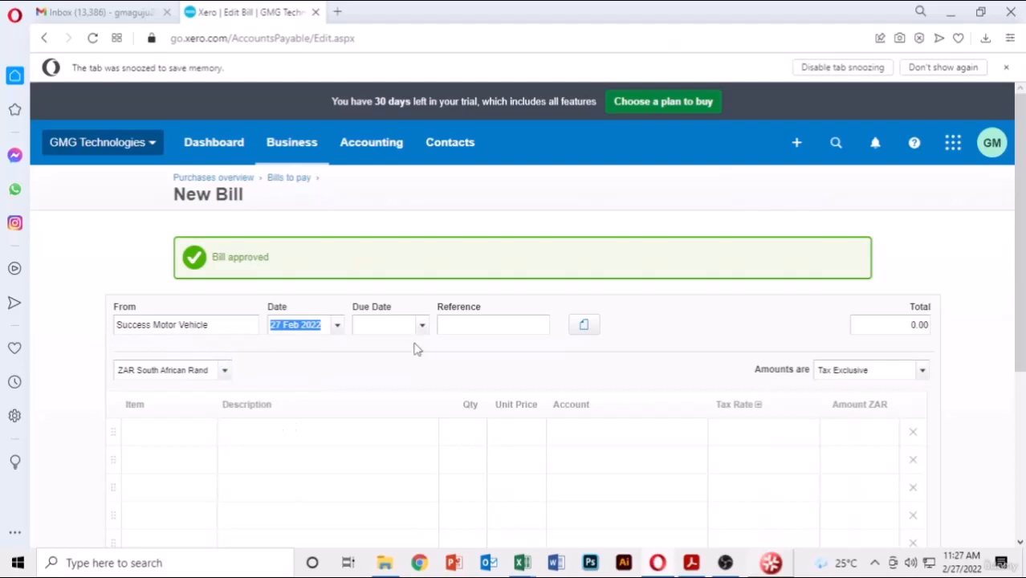
click(418, 327)
click(369, 468)
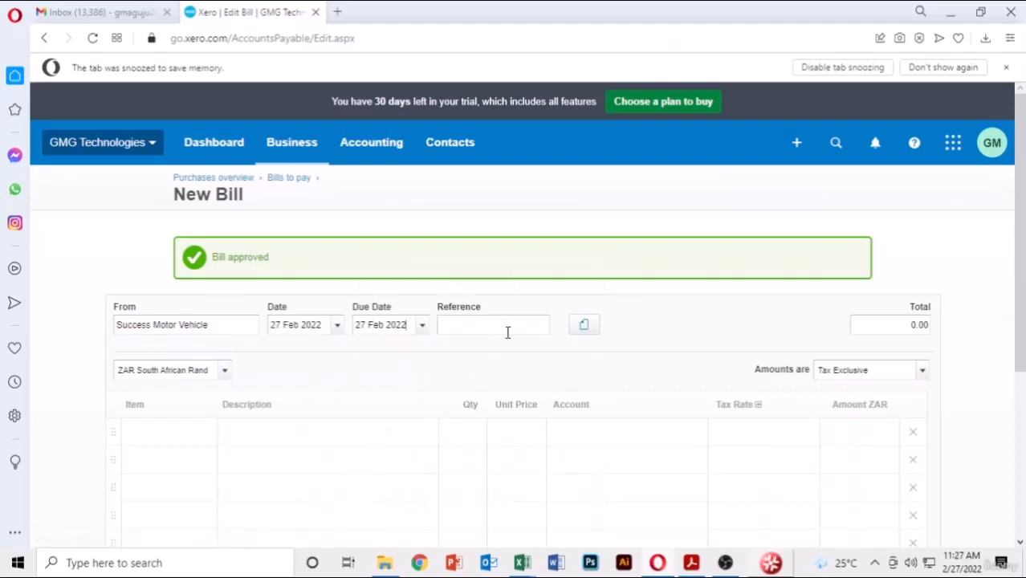
- Paste invoice number MM-003 from the expense list as the bill reference
click(692, 563)
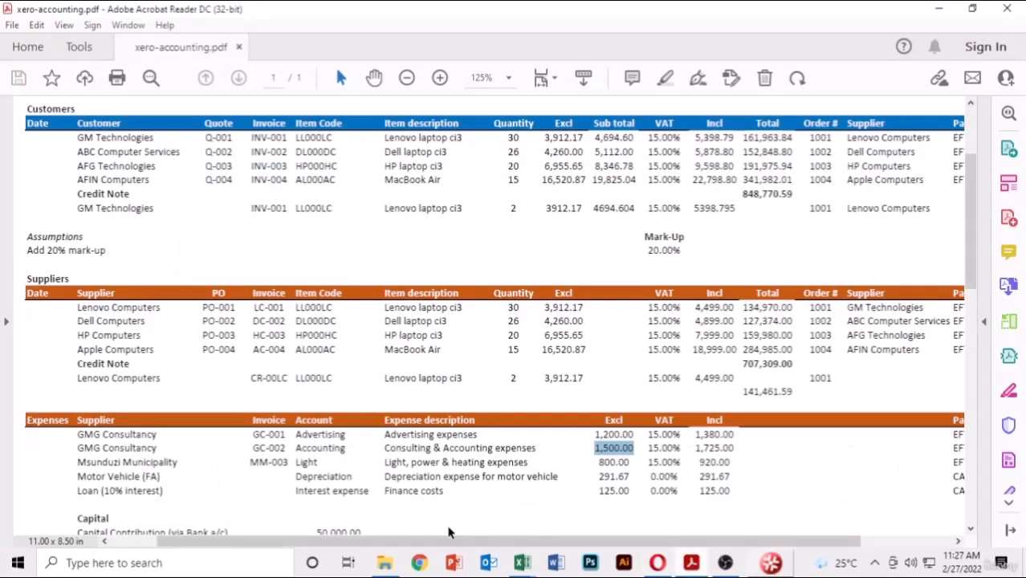
drag(286, 462, 236, 462)
key(ctrl+c)
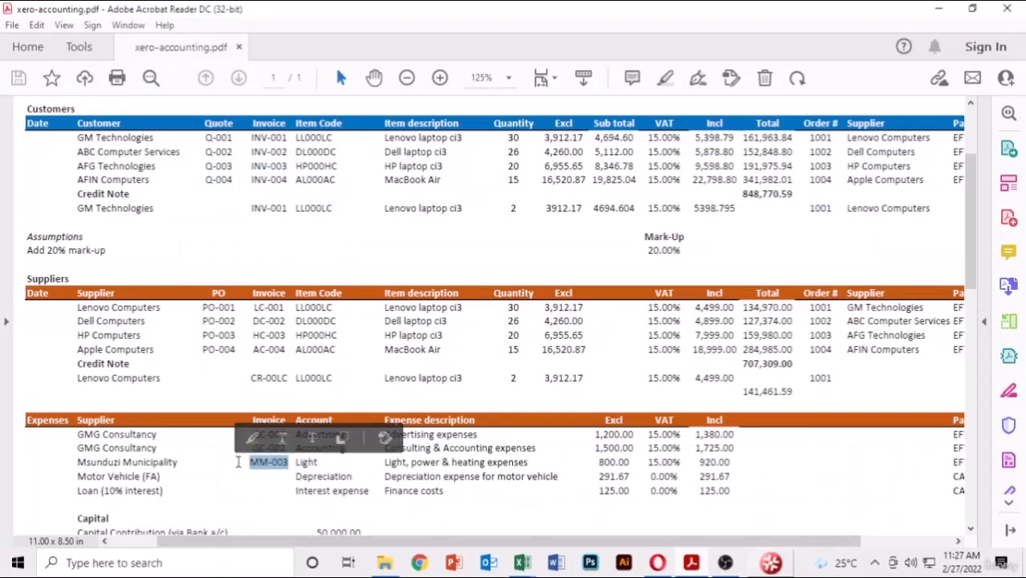
click(658, 563)
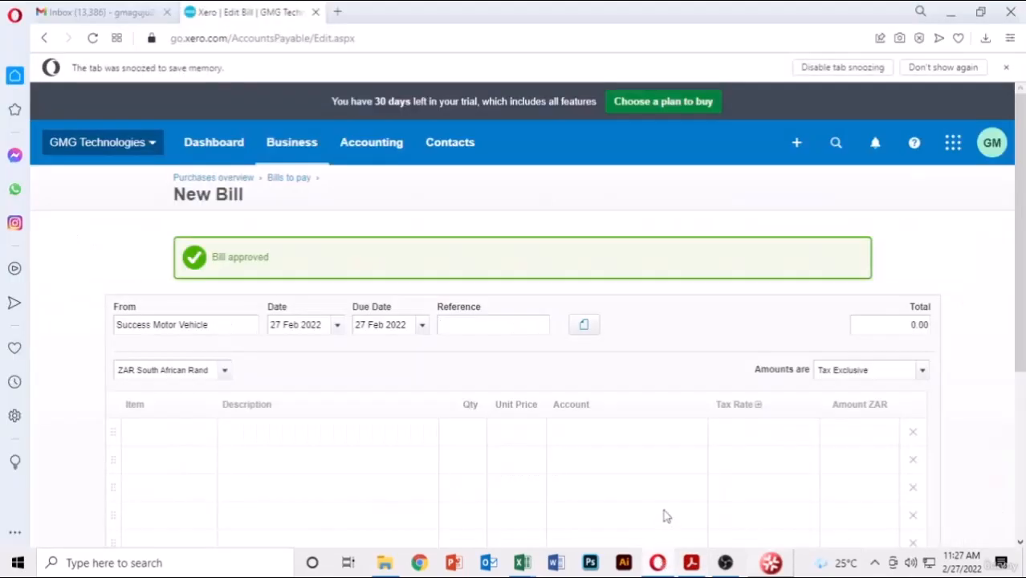
key(ctrl+v)
- Add a 'Purchase of Ford Vehicle' line with quantity 1
click(248, 434)
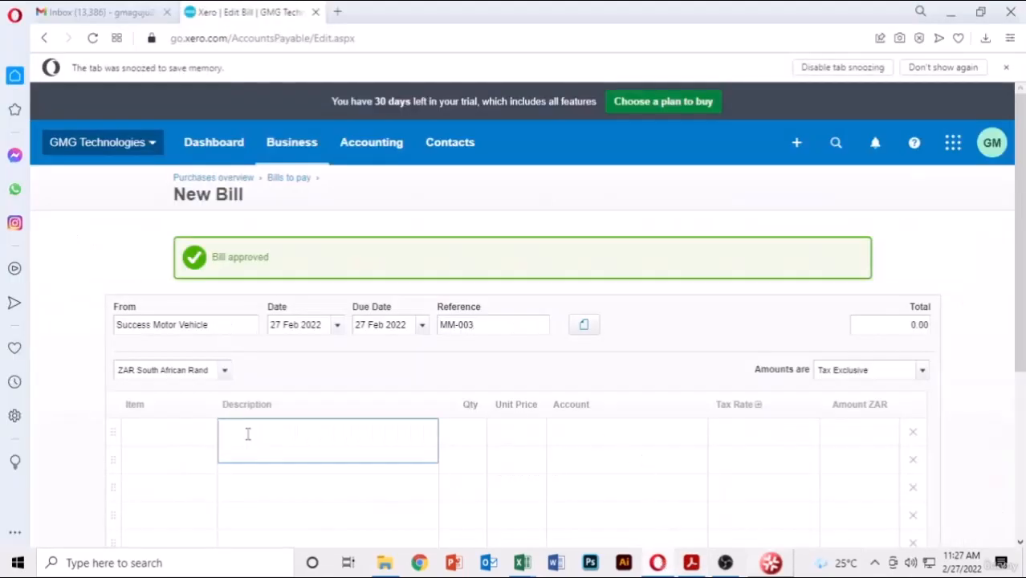
text(Purc)
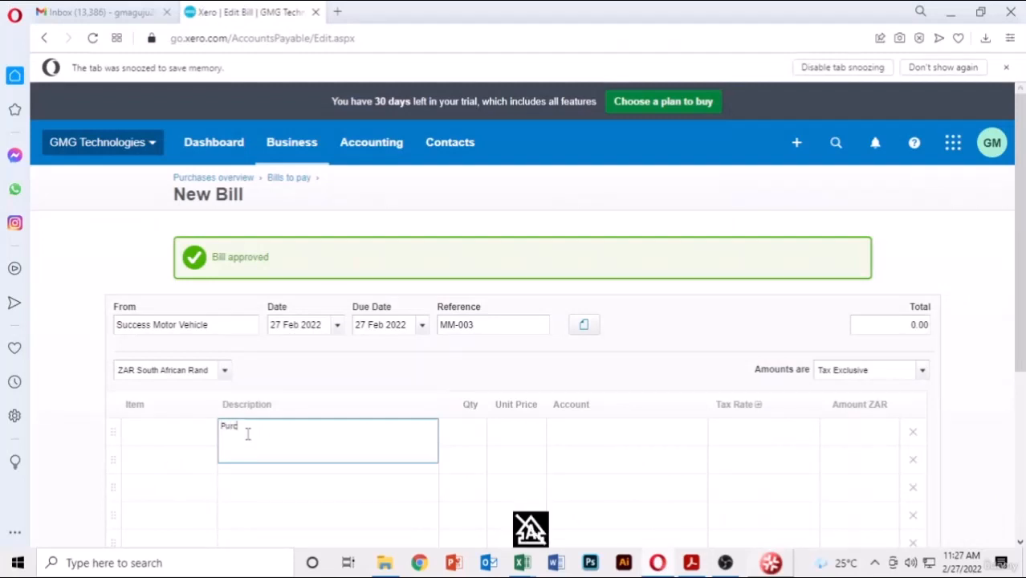
text(hase of)
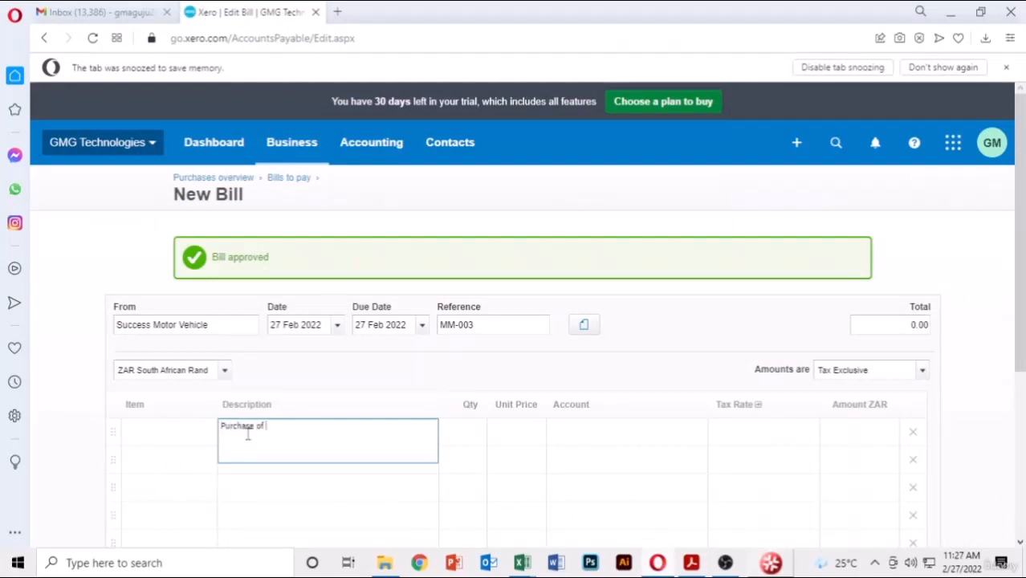
text( motor)
key(BackSpace)
key(BackSpace)
key(BackSpace)
text(R)
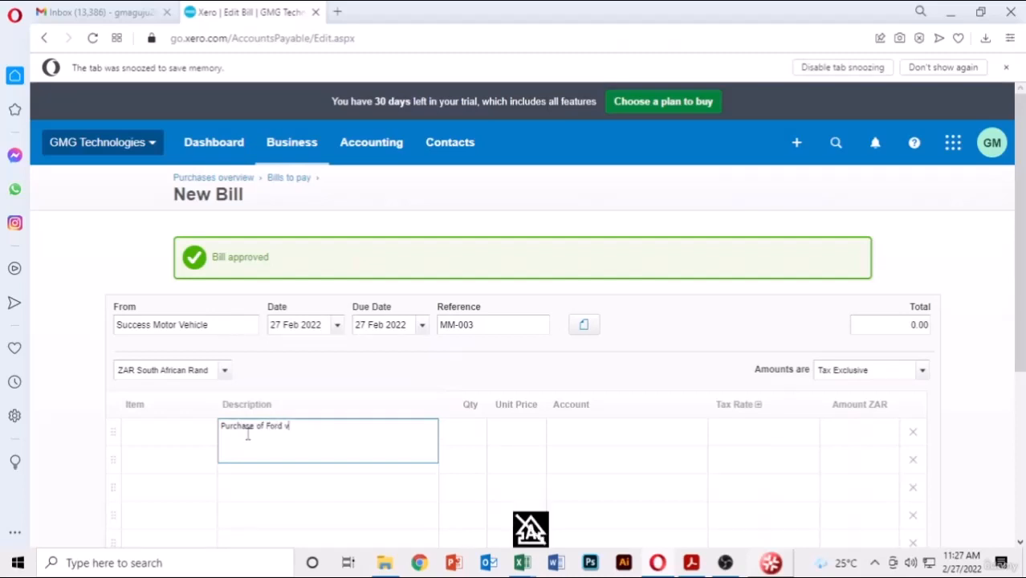
text( V)
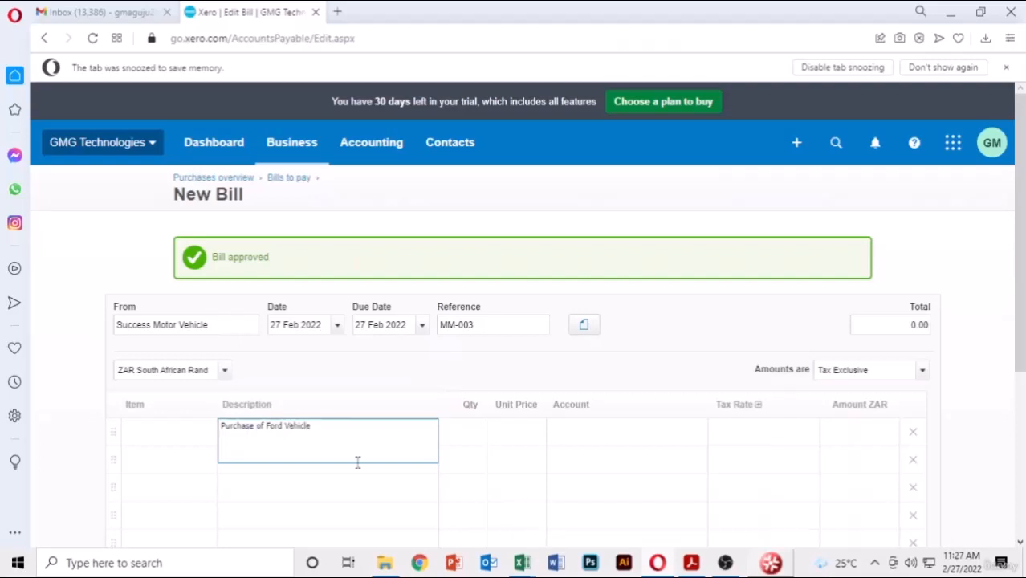
click(480, 432)
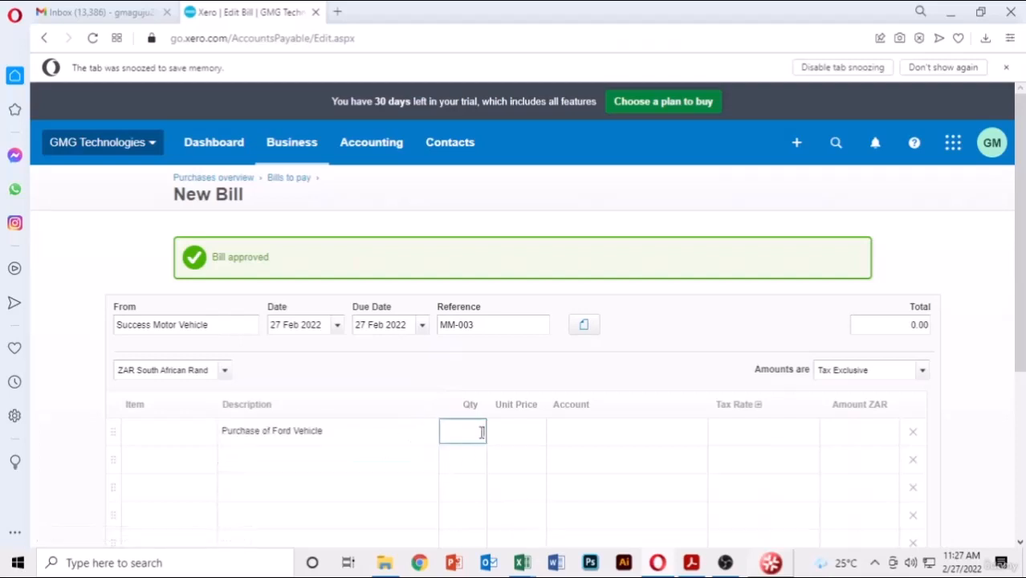
text(1)
key(Tab)
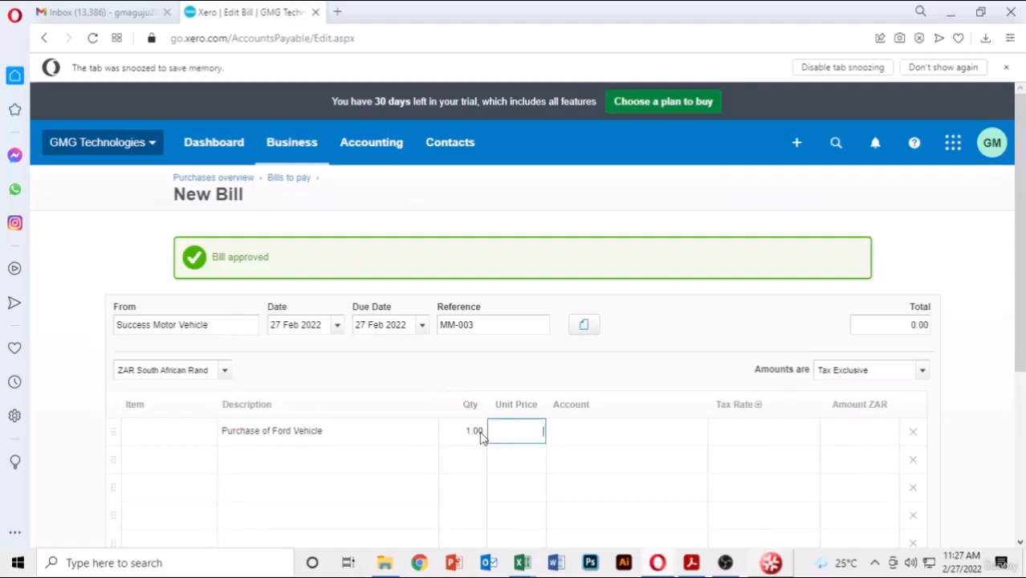
click(690, 563)
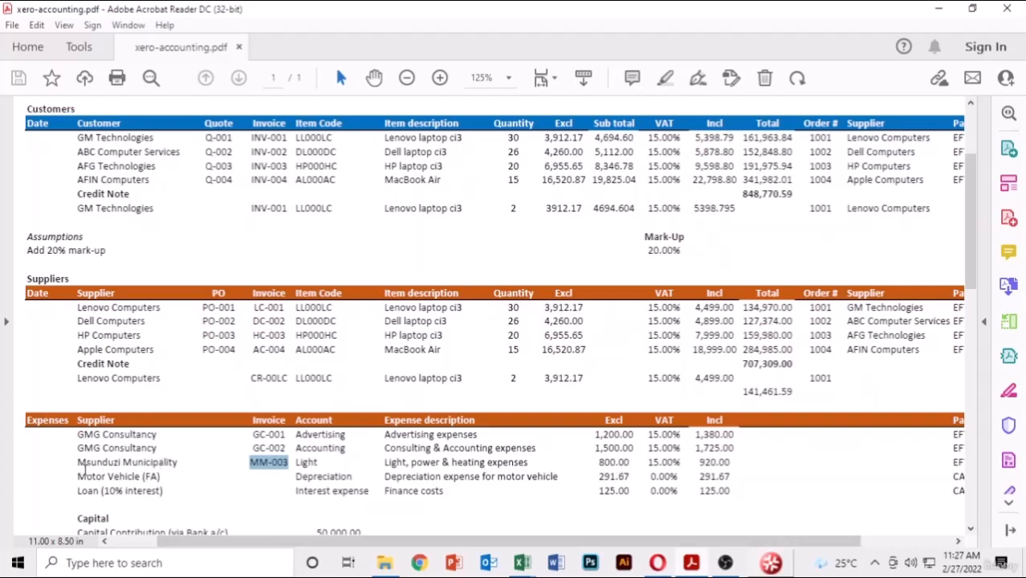
- Look up the 35,000.00 motor vehicle purchase in the PDF's Non-current Assets, then return to Xero
scroll(390, 450, down, 5)
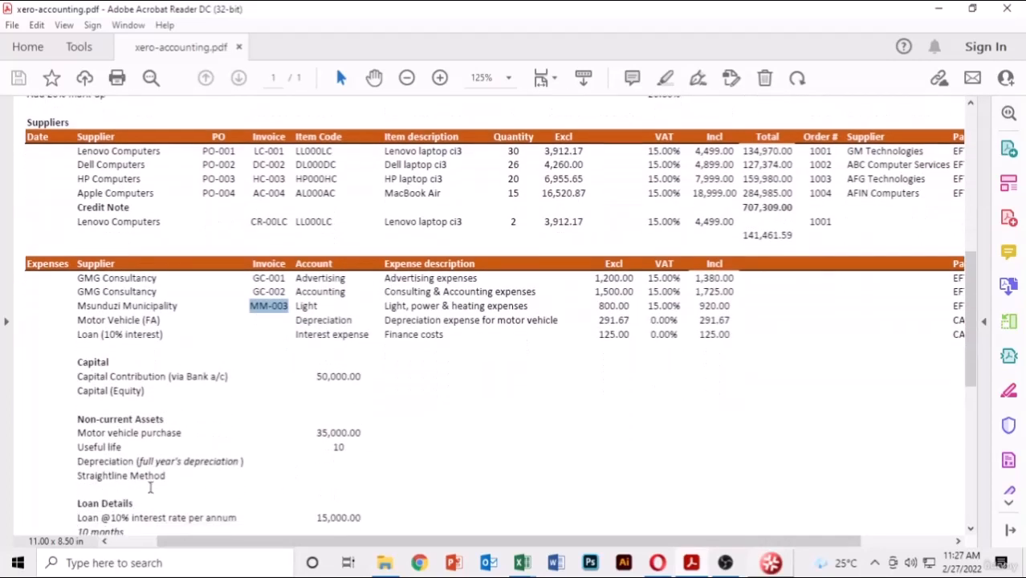
click(115, 441)
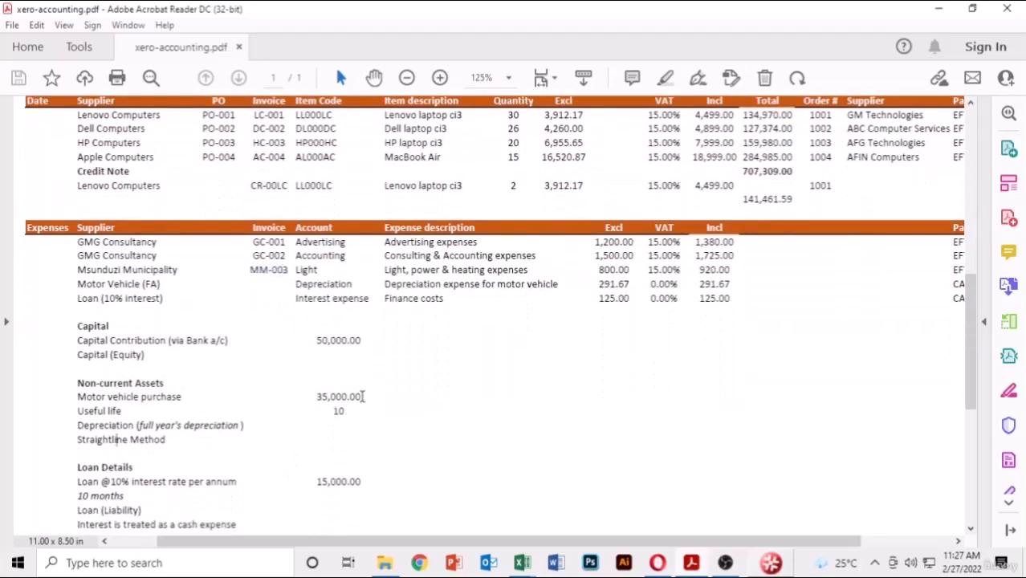
click(692, 565)
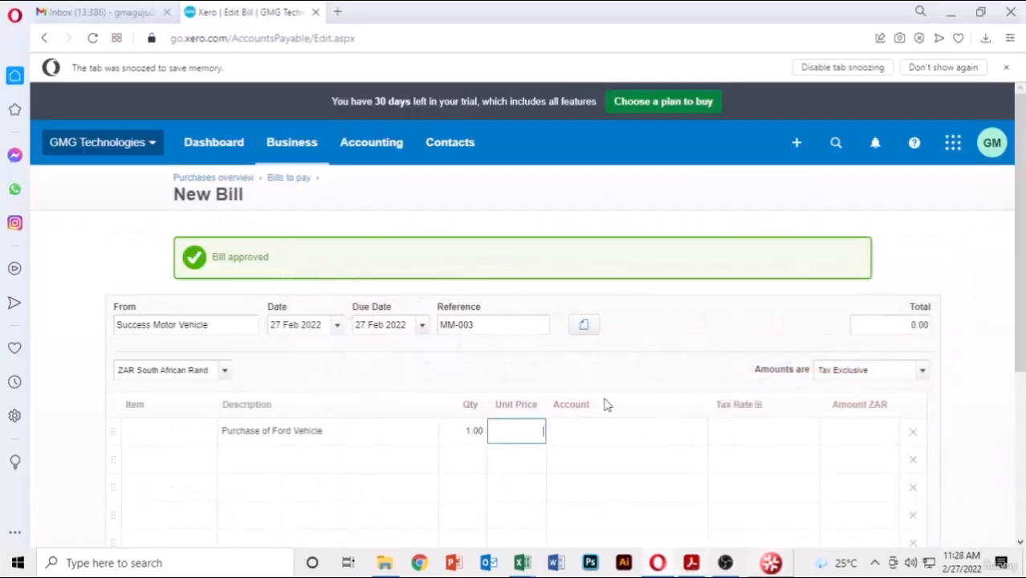
- Give the Ford vehicle line a unit price of 35,000.00, leaving the account unassigned
text(35000)
click(570, 437)
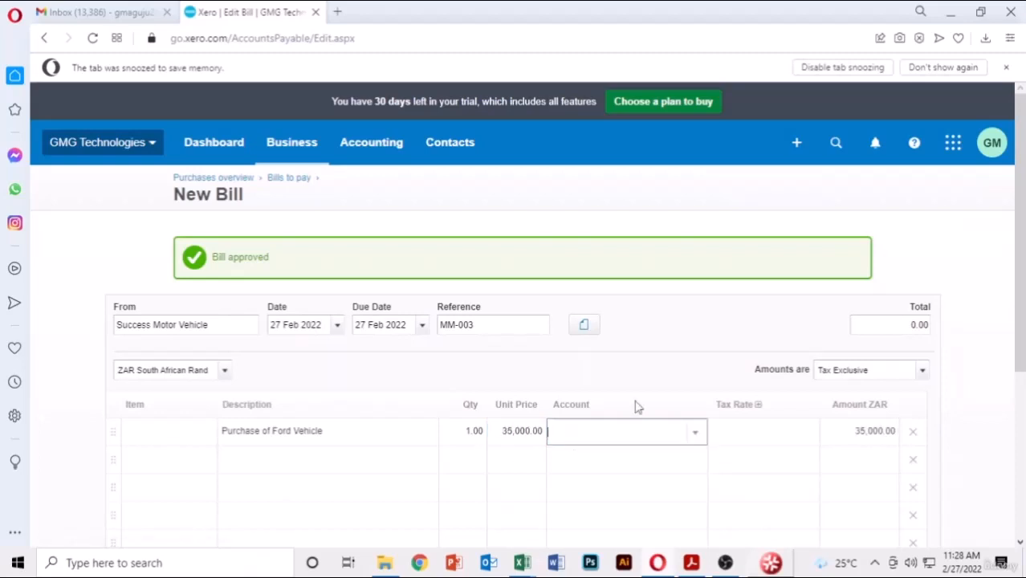
click(694, 433)
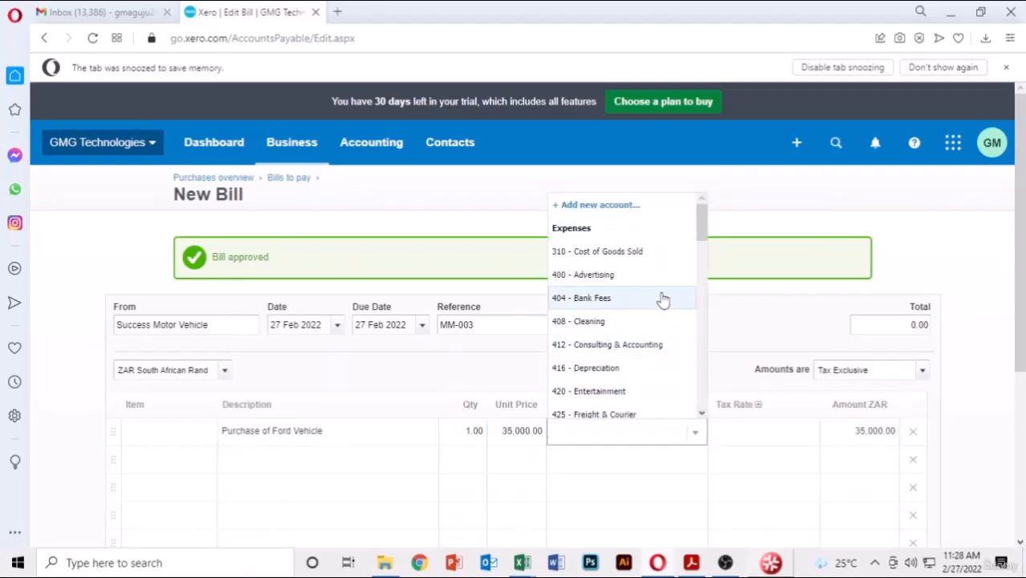
scroll(664, 300, down, 5)
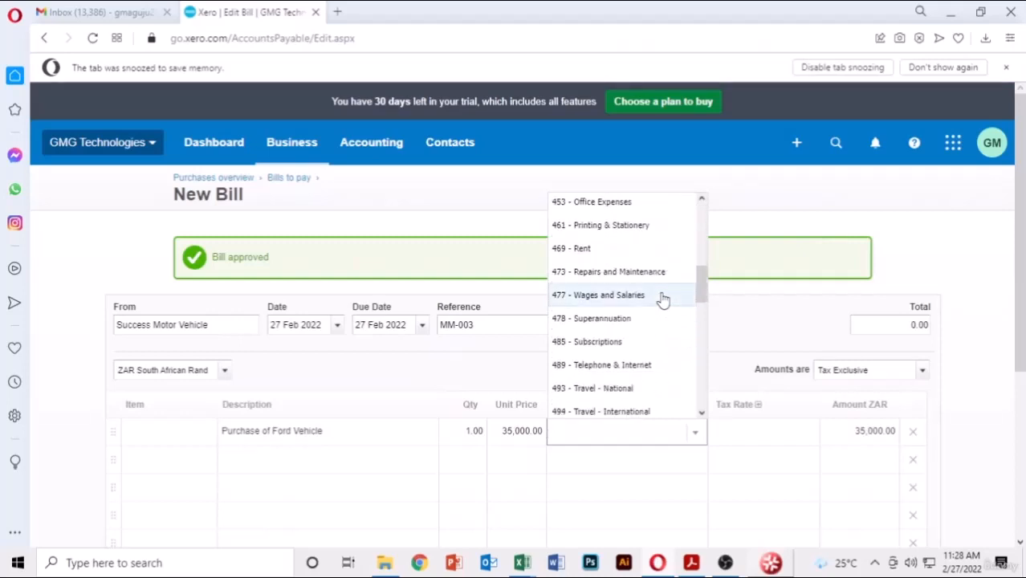
scroll(663, 300, down, 8)
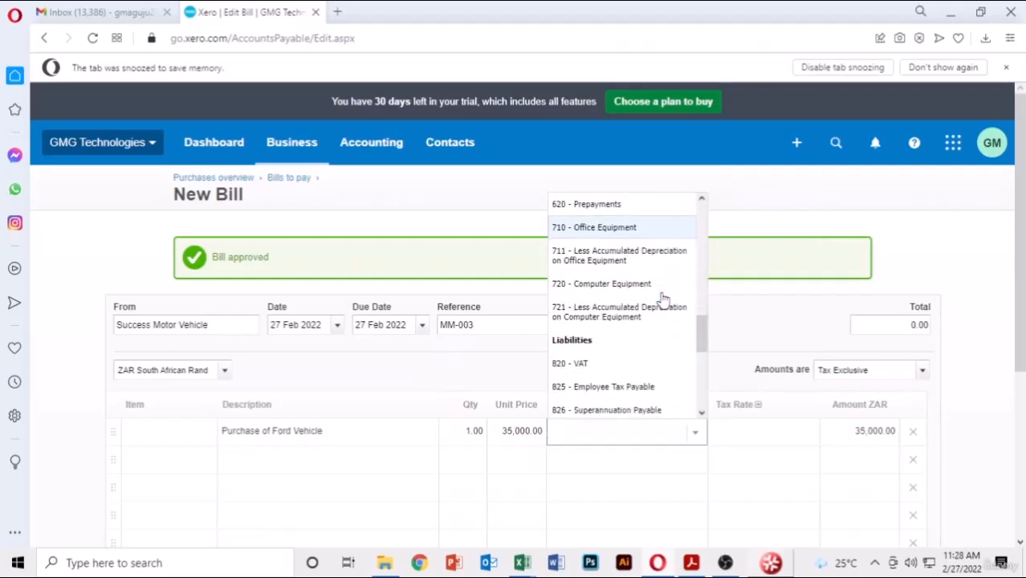
scroll(663, 300, up, 1)
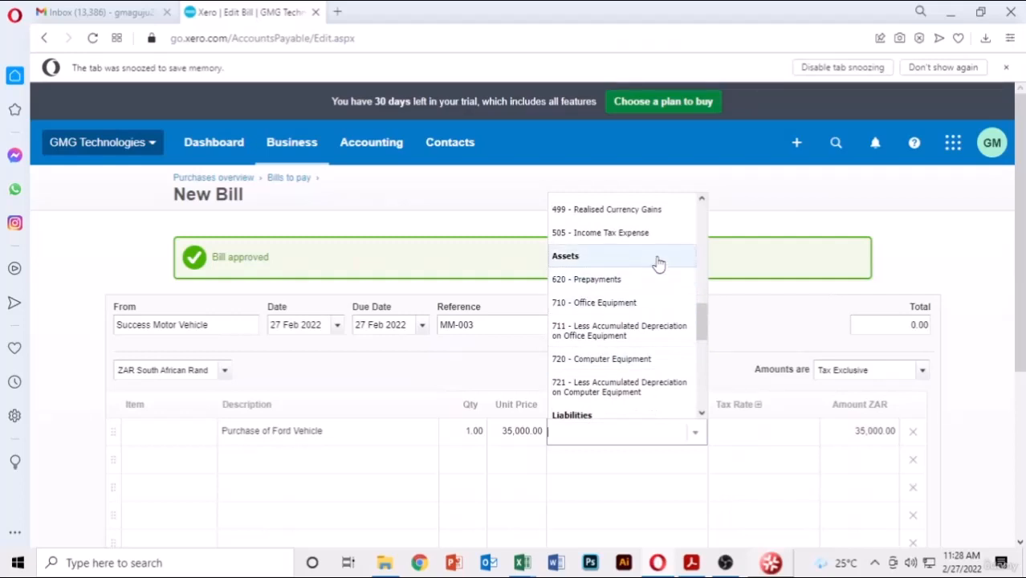
scroll(658, 265, down, 1)
scroll(659, 264, down, 1)
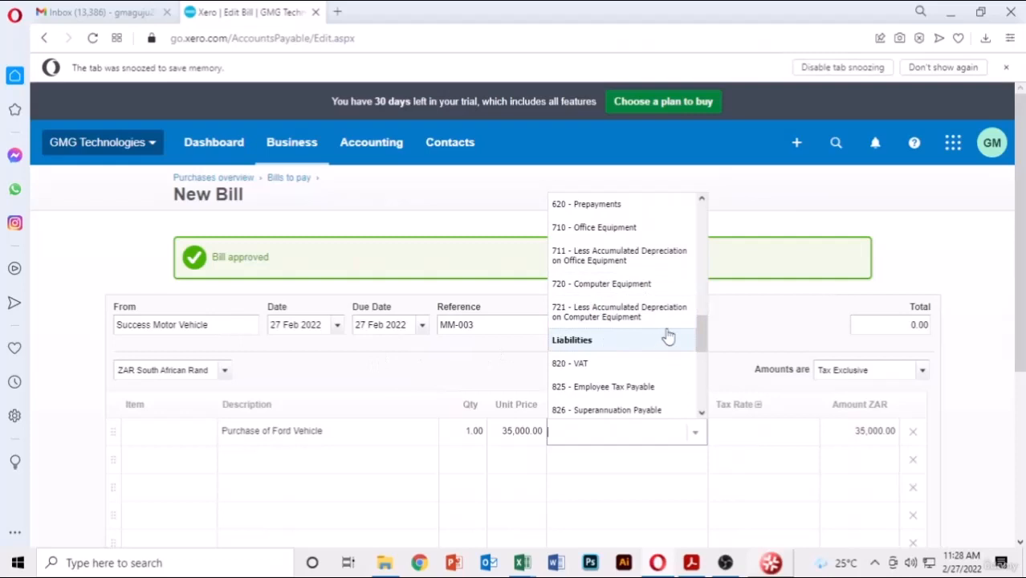
scroll(649, 315, up, 1)
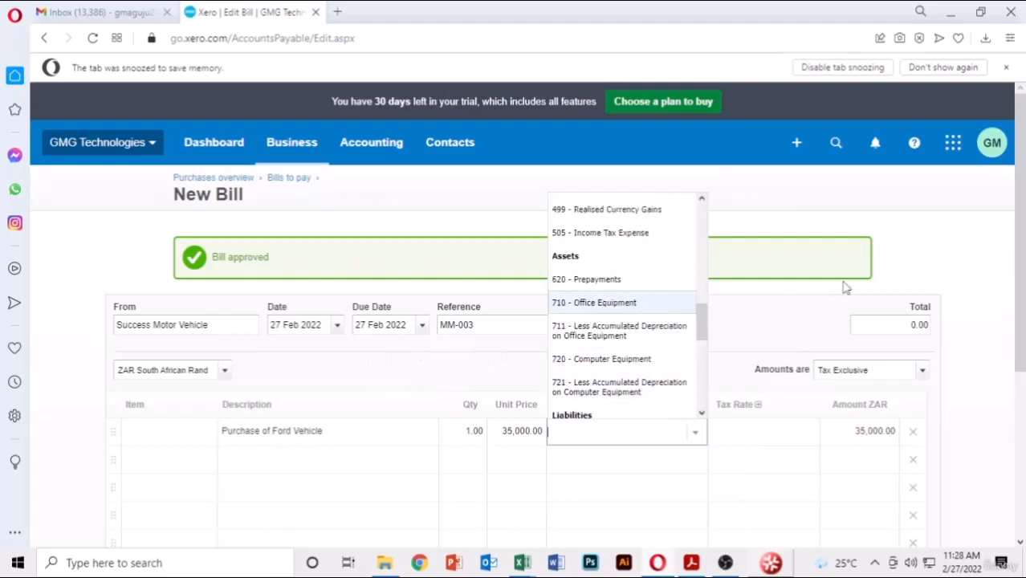
click(800, 318)
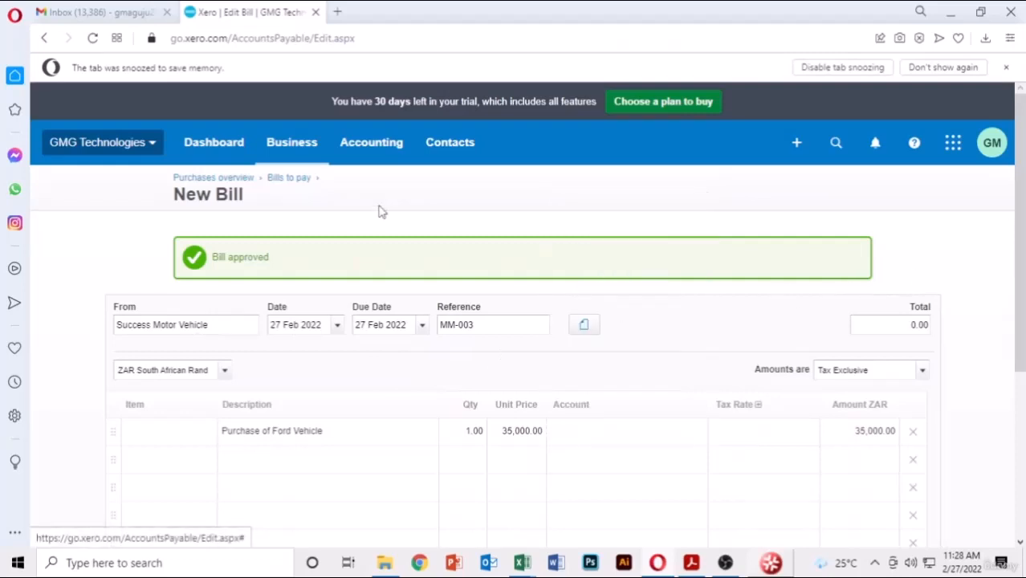
- Show the Assets accounts in the Chart of accounts and start a new account
click(390, 153)
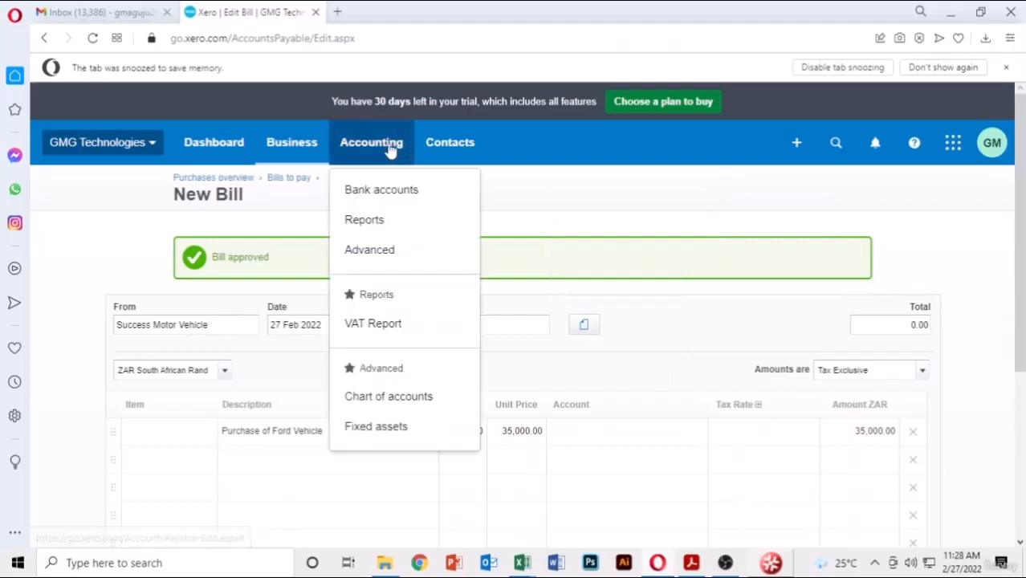
click(390, 397)
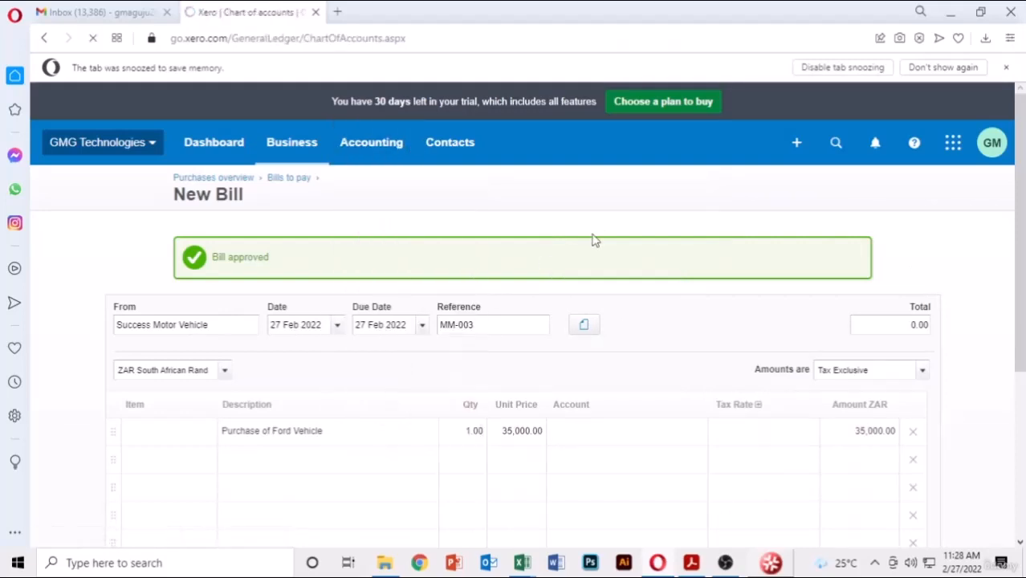
scroll(408, 321, down, 4)
scroll(407, 324, down, 7)
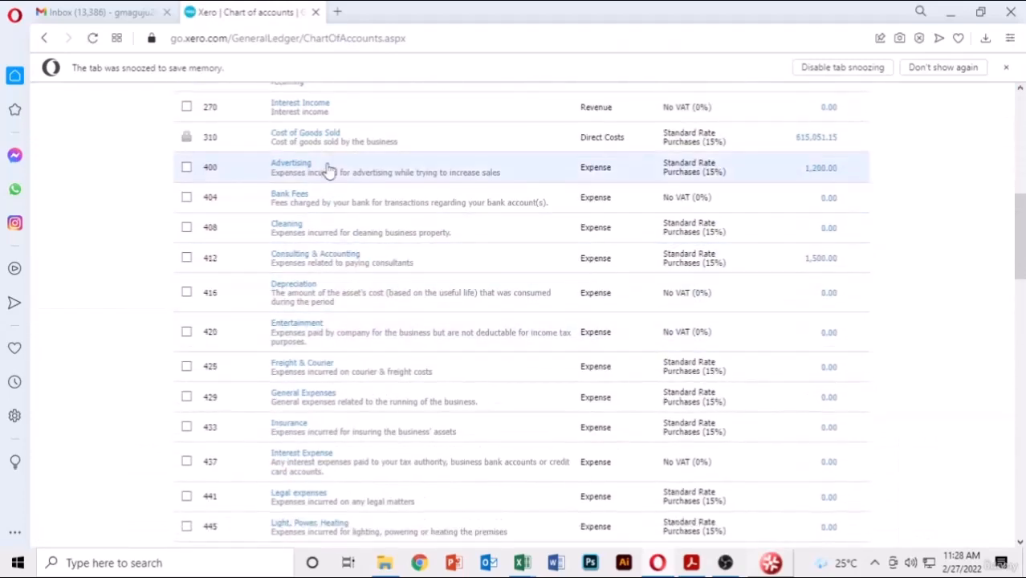
scroll(393, 277, up, 5)
scroll(394, 277, up, 4)
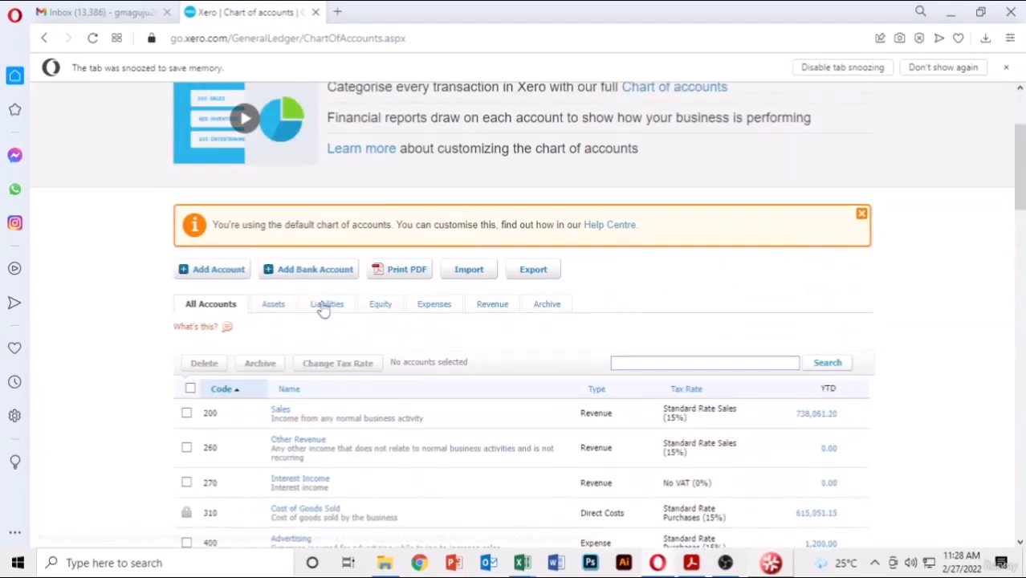
click(273, 306)
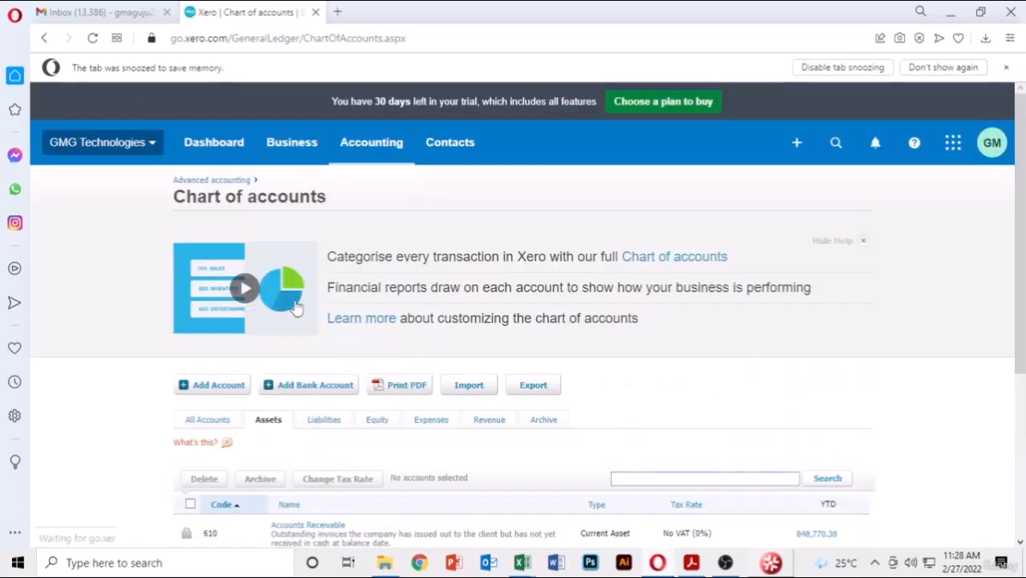
scroll(710, 298, down, 3)
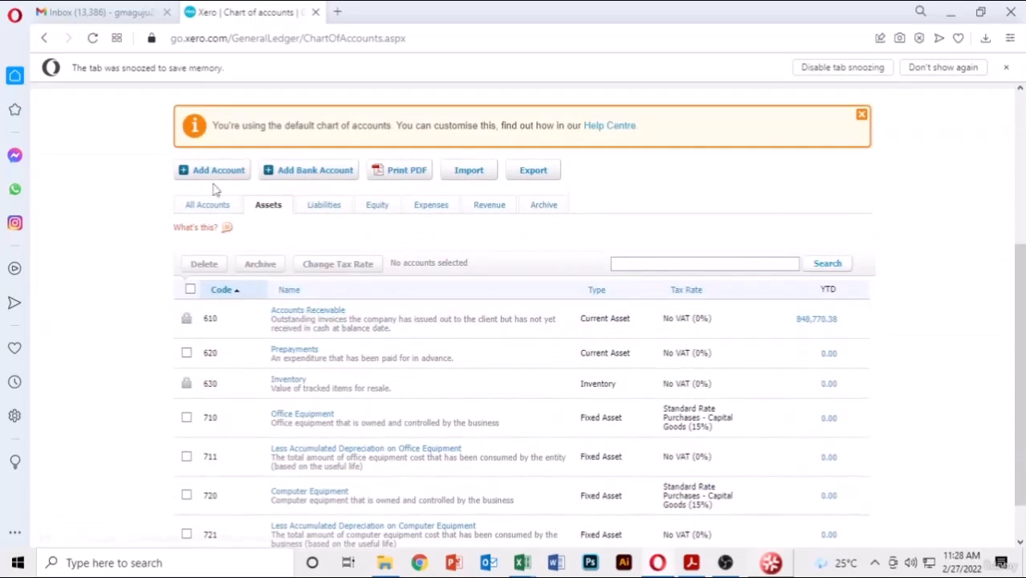
click(211, 171)
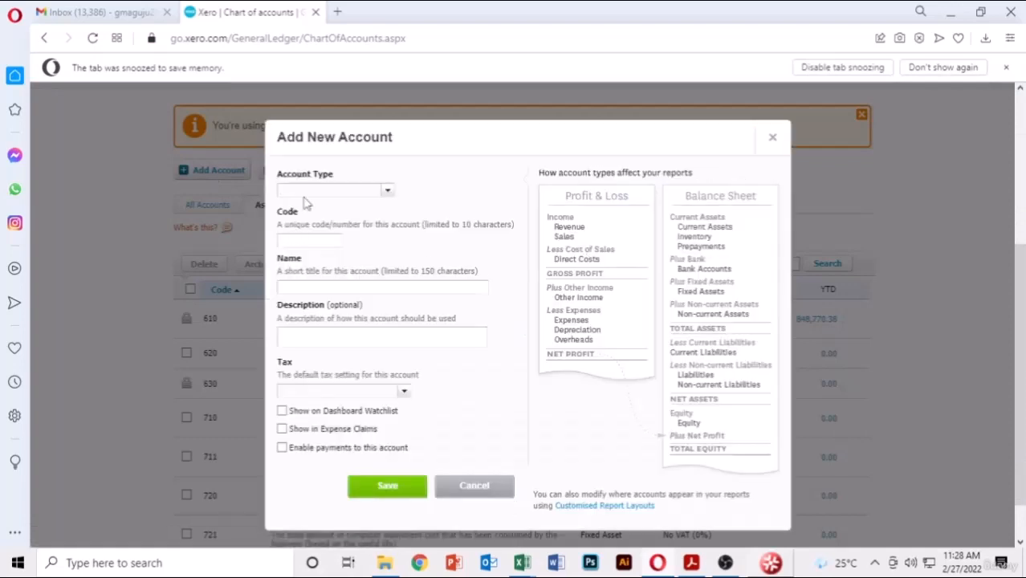
- Make Fixed Asset account 1001 'Motor Vehicle', described as purchase of motor vehicle
click(391, 194)
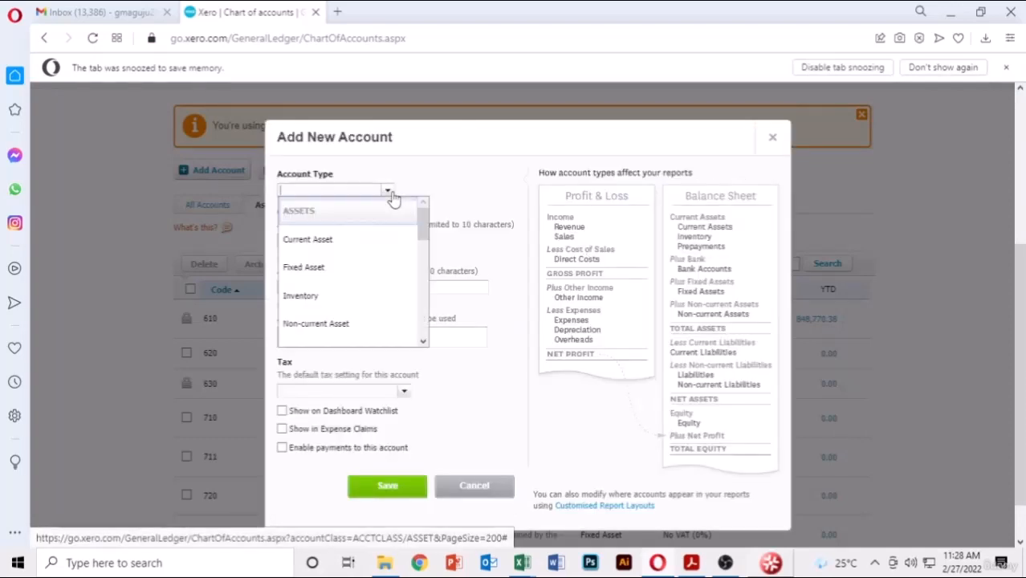
click(334, 267)
click(329, 240)
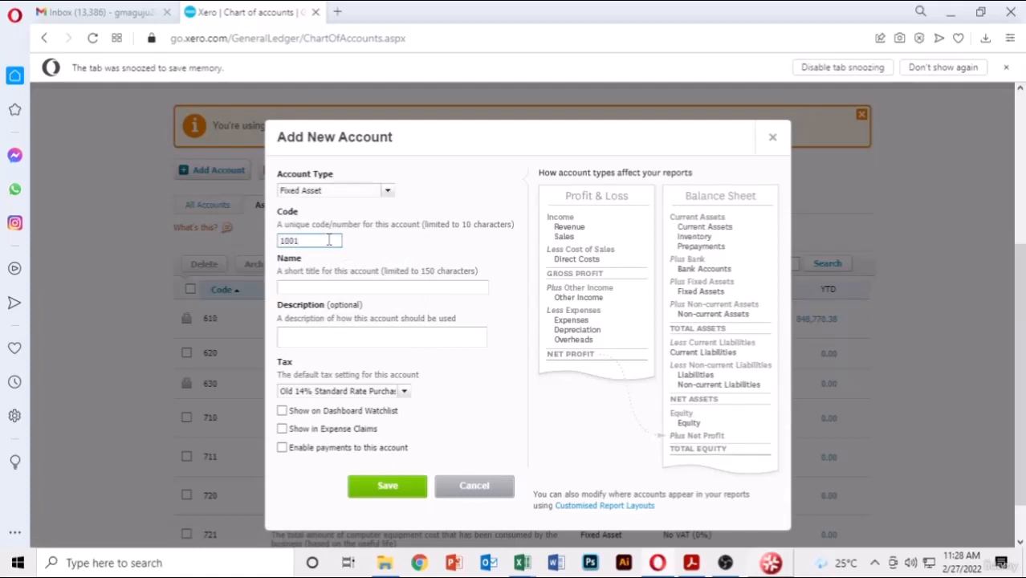
click(282, 290)
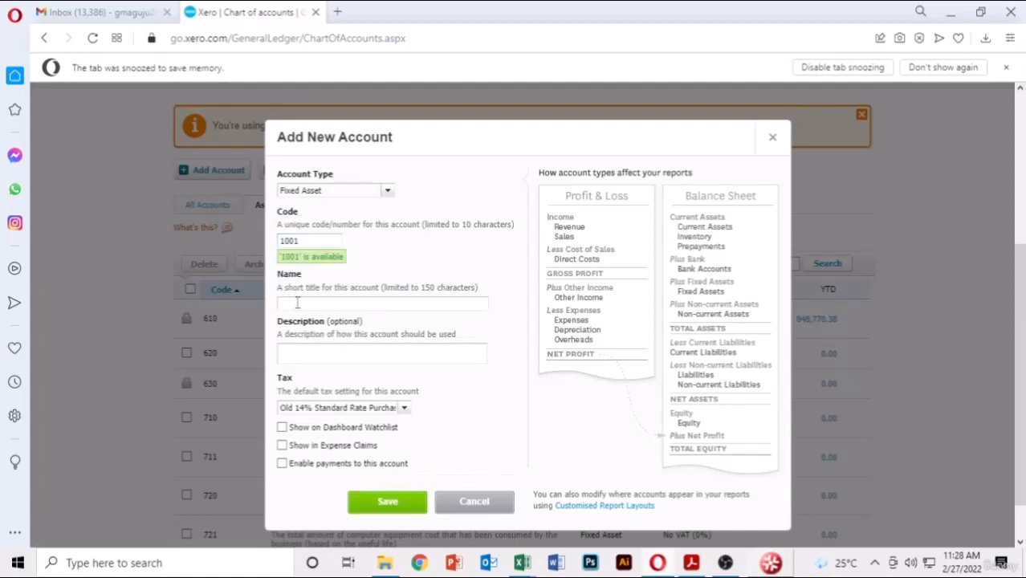
click(297, 302)
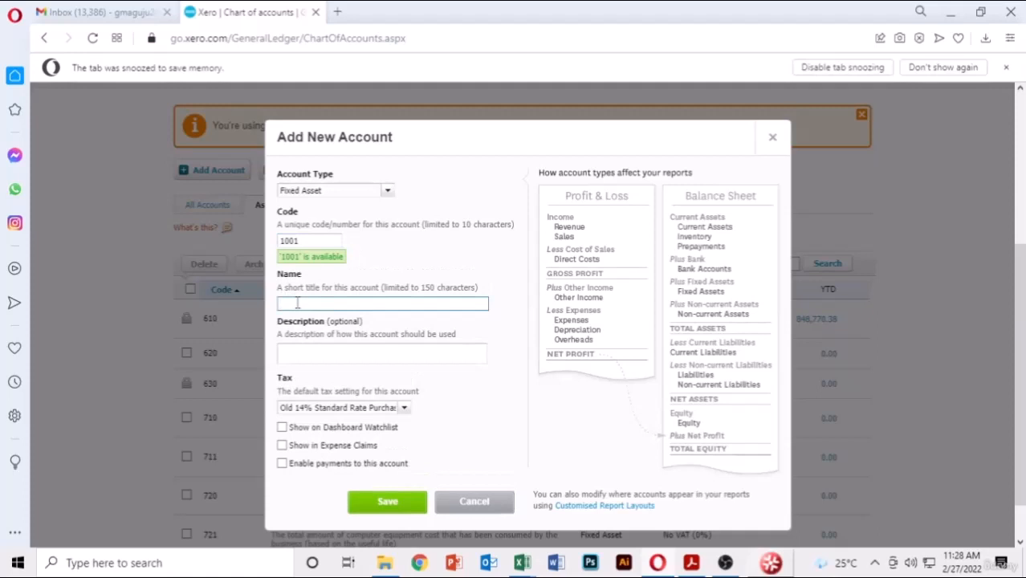
text(Mot)
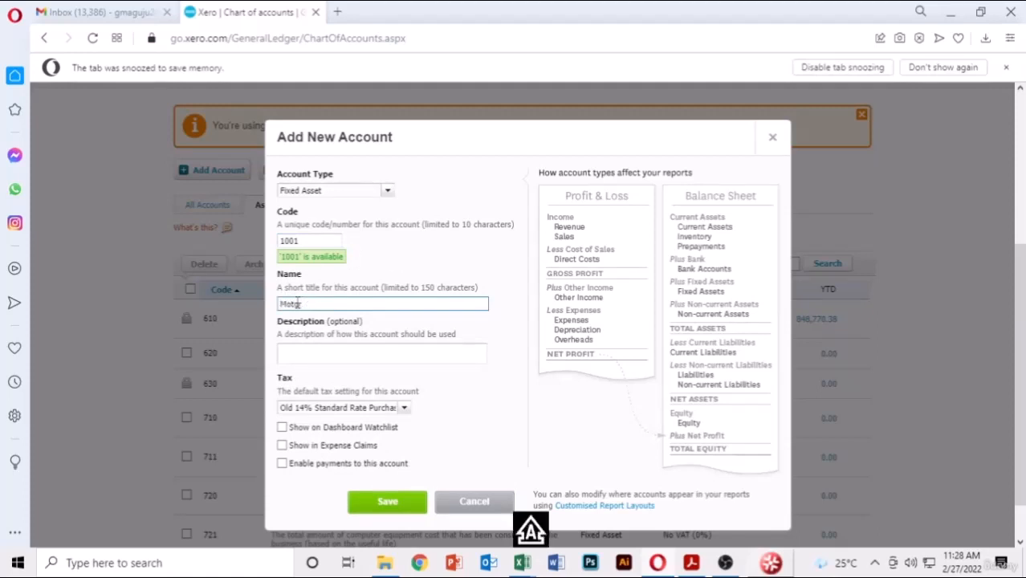
text(or Vehicle)
click(433, 350)
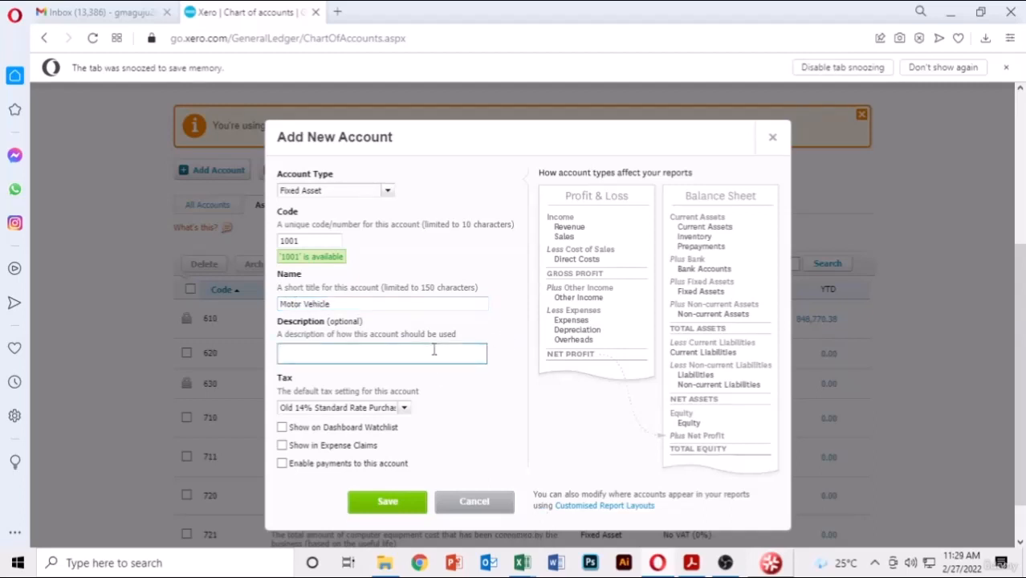
text(Purc)
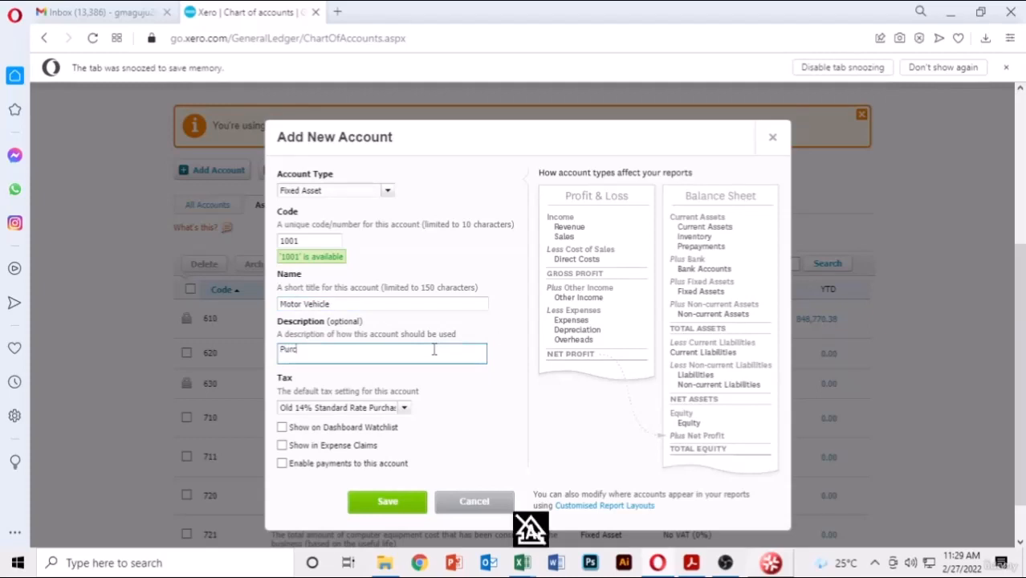
text(hase of motor vehicle)
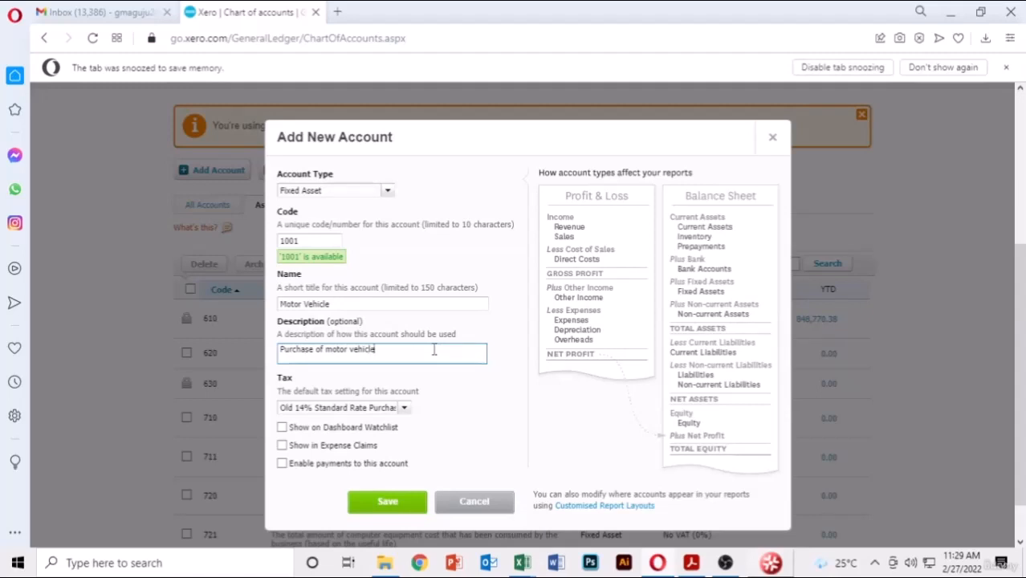
click(512, 391)
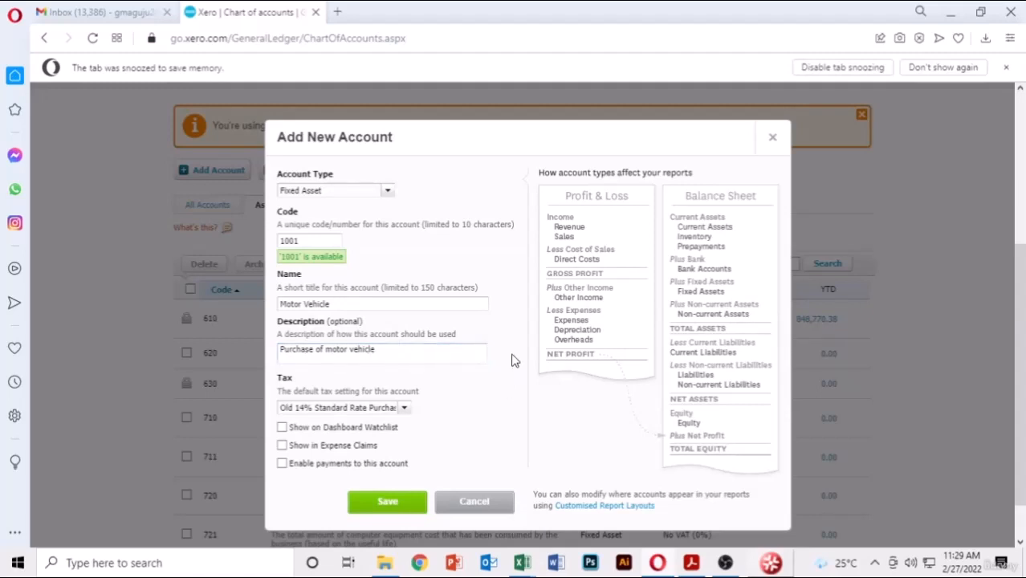
- Set the Motor Vehicle account's tax to No VAT (0%) and save it
scroll(514, 360, down, 1)
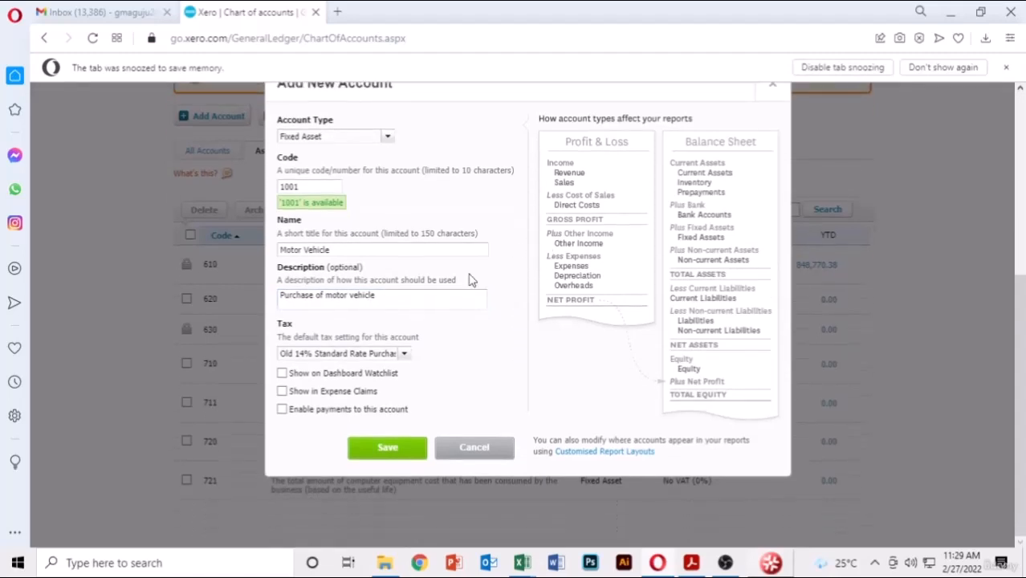
click(406, 360)
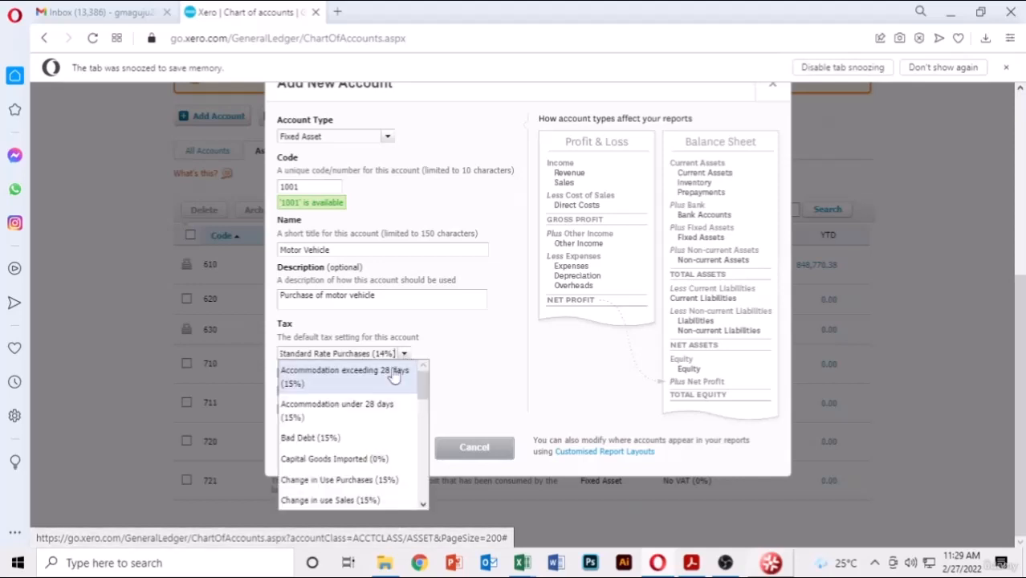
scroll(366, 427, down, 6)
scroll(366, 424, down, 3)
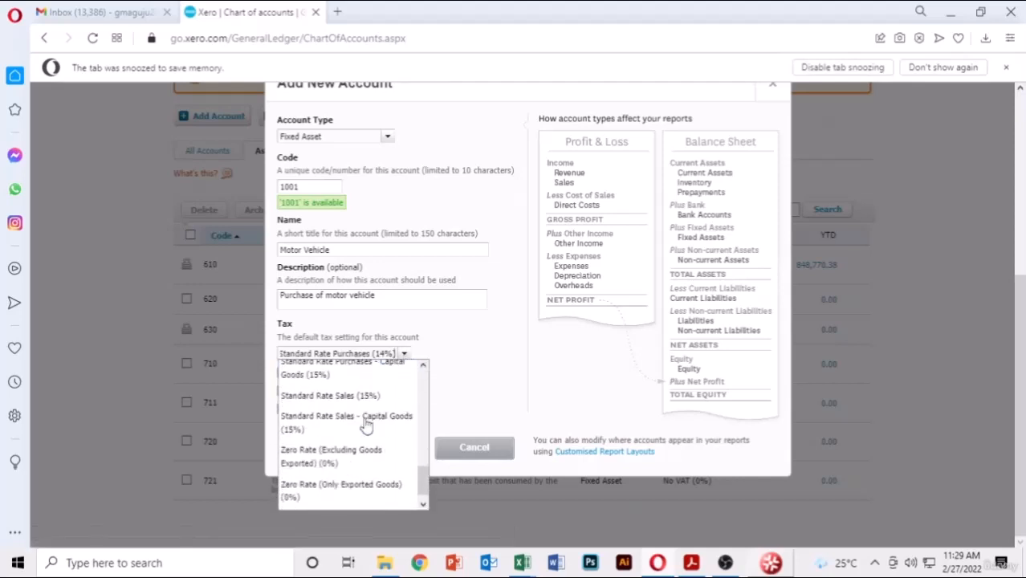
scroll(361, 425, up, 10)
scroll(358, 431, up, 3)
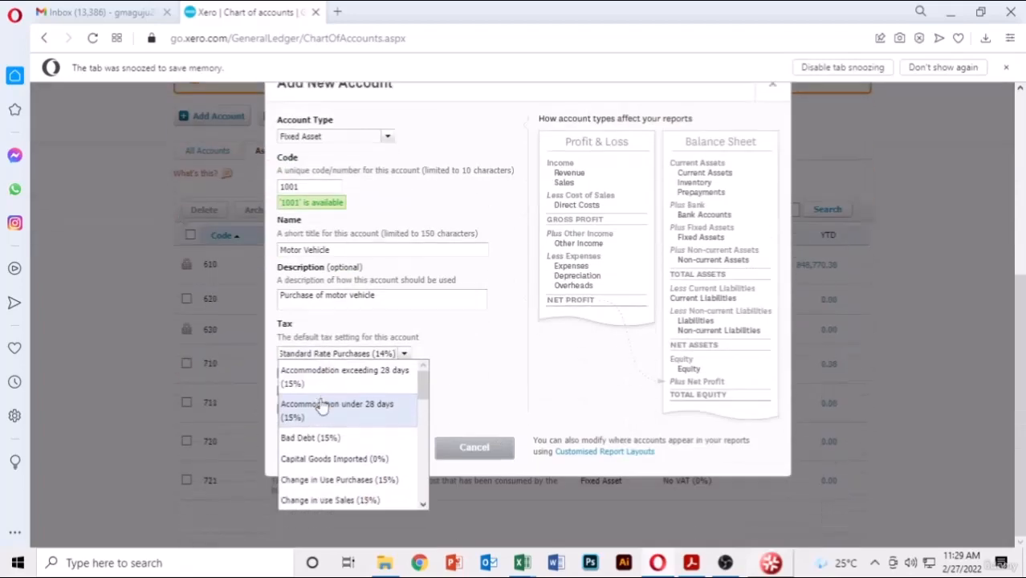
scroll(318, 400, down, 4)
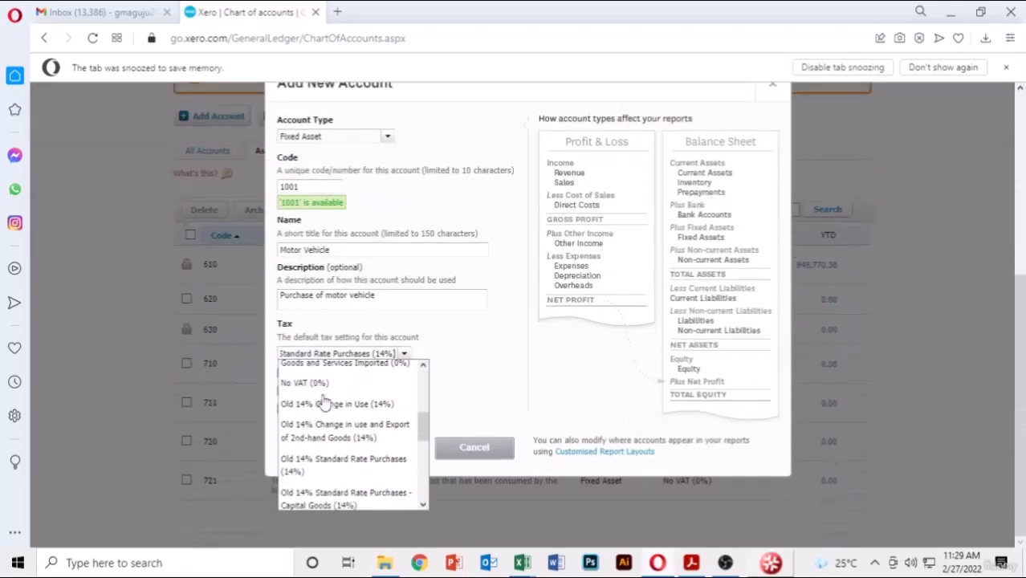
click(323, 376)
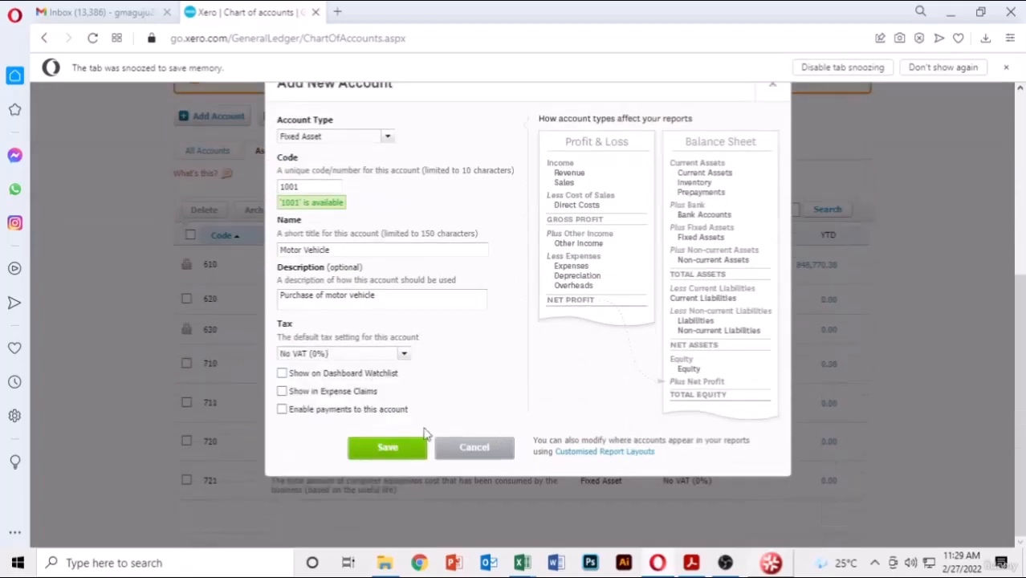
click(390, 450)
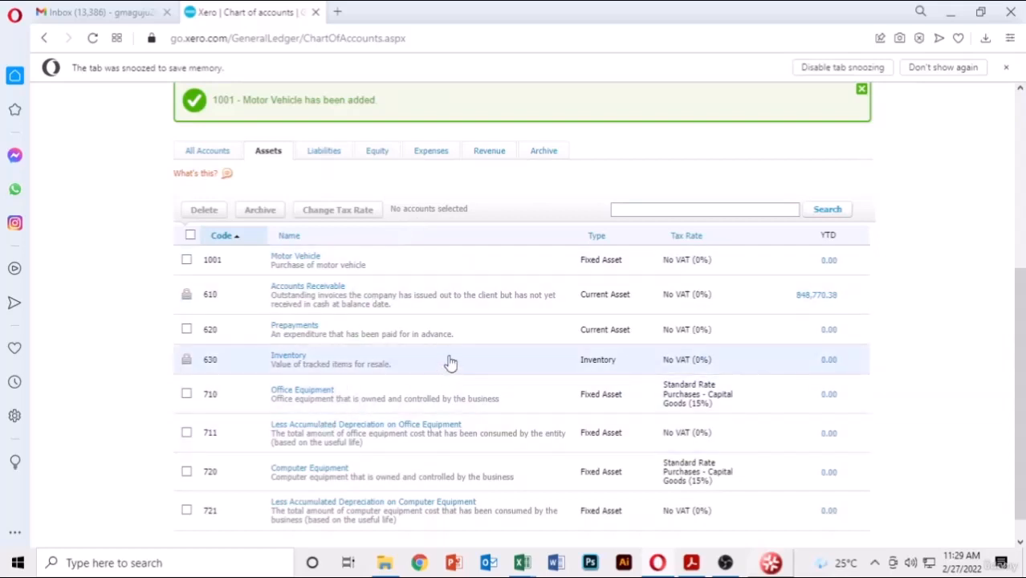
scroll(449, 360, up, 1)
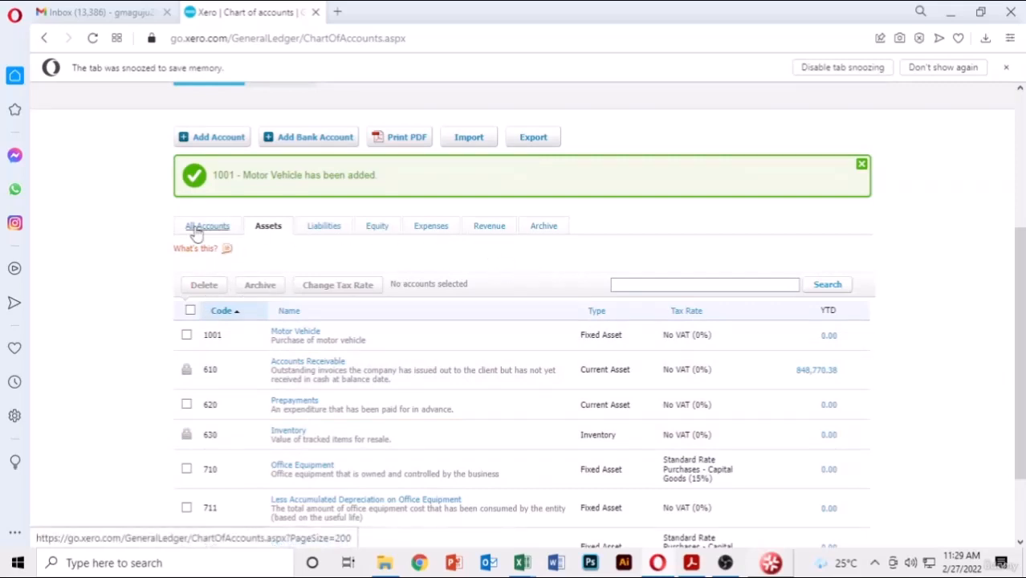
- Start Fixed Asset account 1002 'Less Motor Vehicle Depreciation', described as depreciation for motor vehicle
scroll(277, 201, up, 1)
click(215, 214)
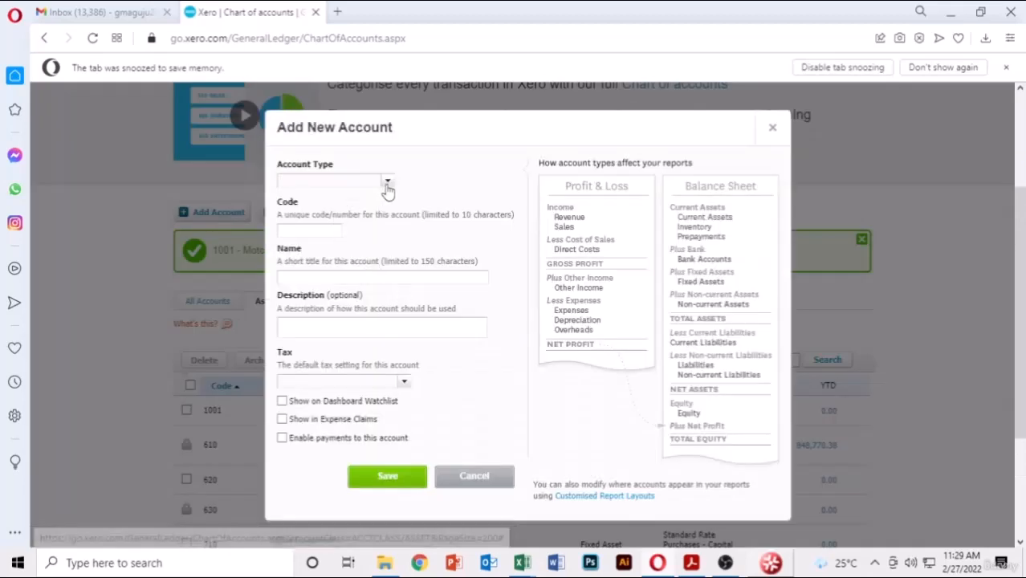
click(388, 182)
click(321, 259)
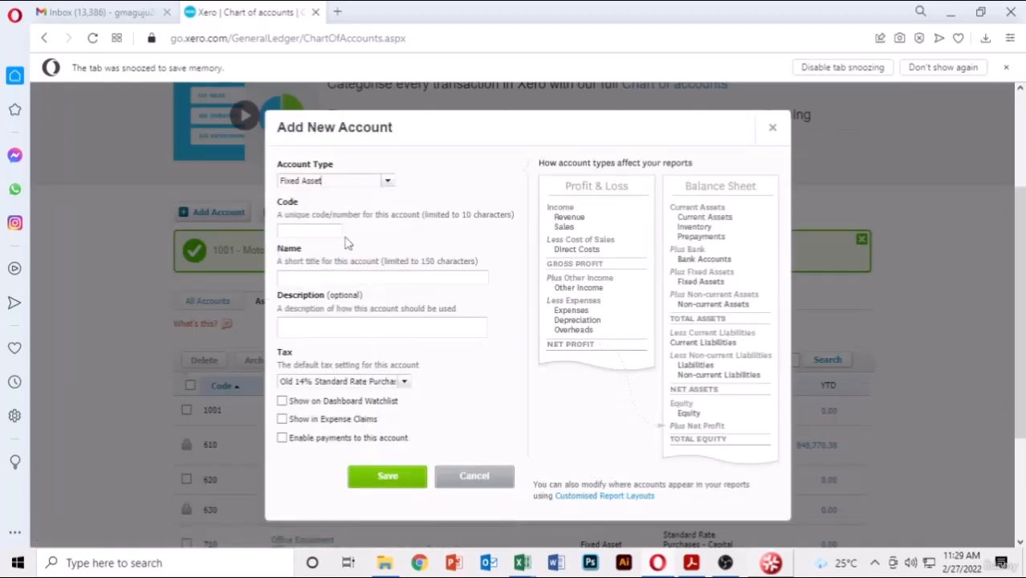
click(338, 232)
click(324, 275)
text(L)
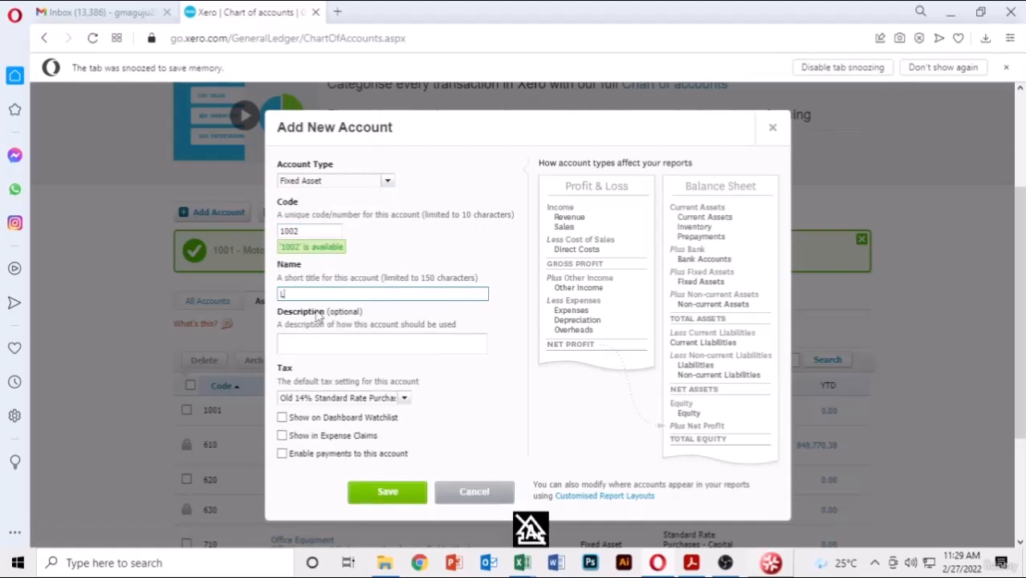
text(ess Motor Vehicle Depreciation)
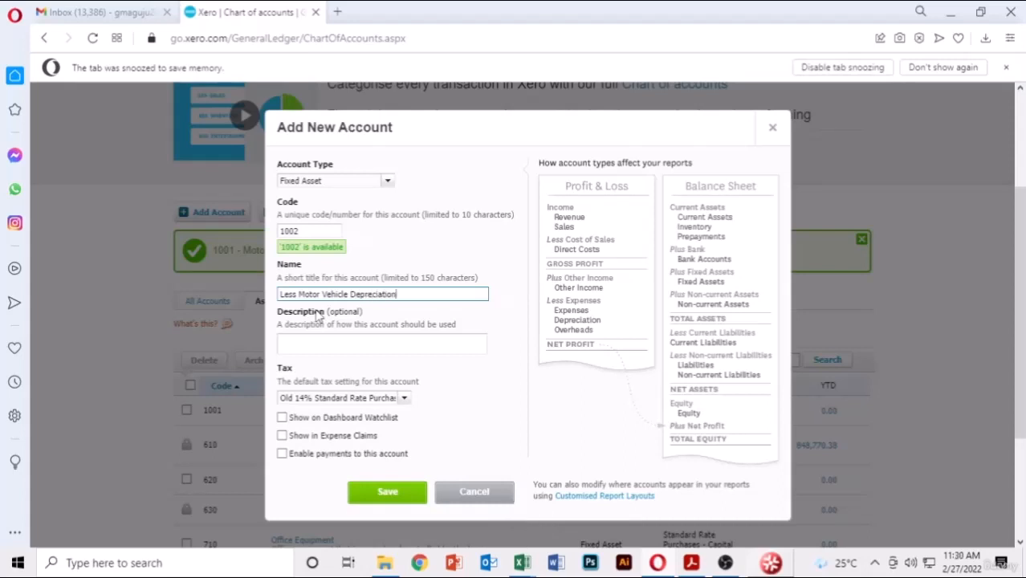
click(396, 347)
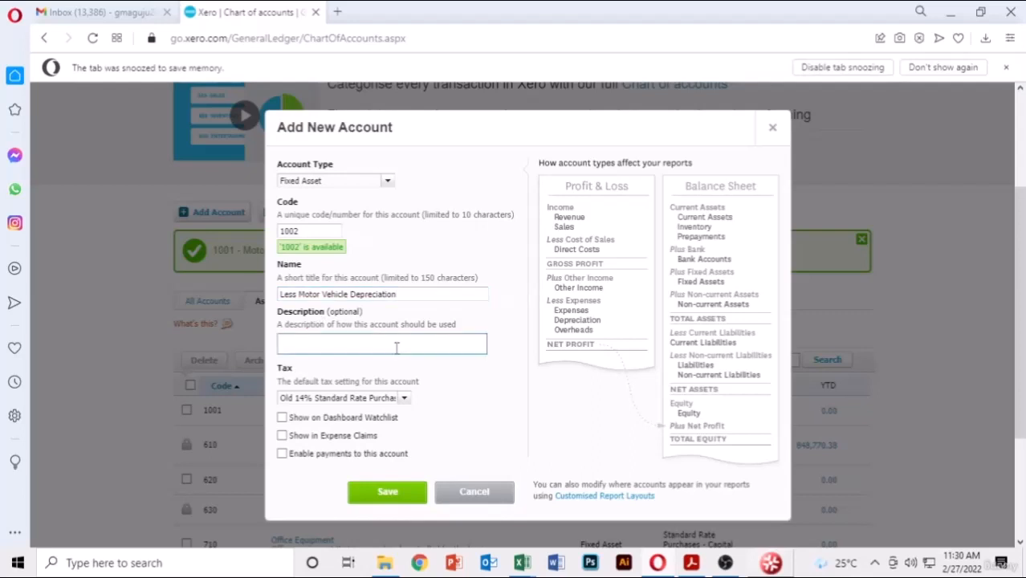
text(D)
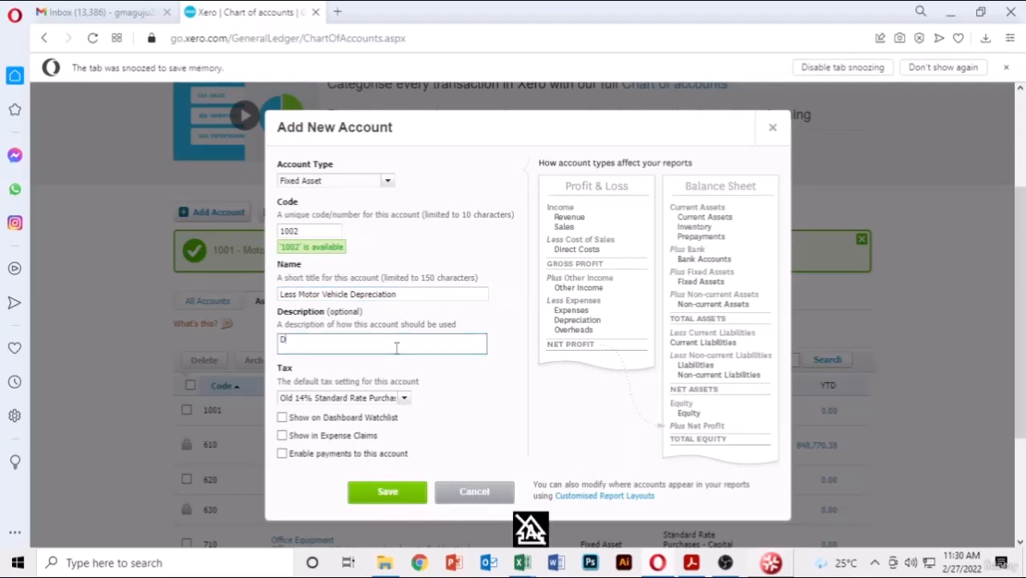
text(epreciation for motor vehicle)
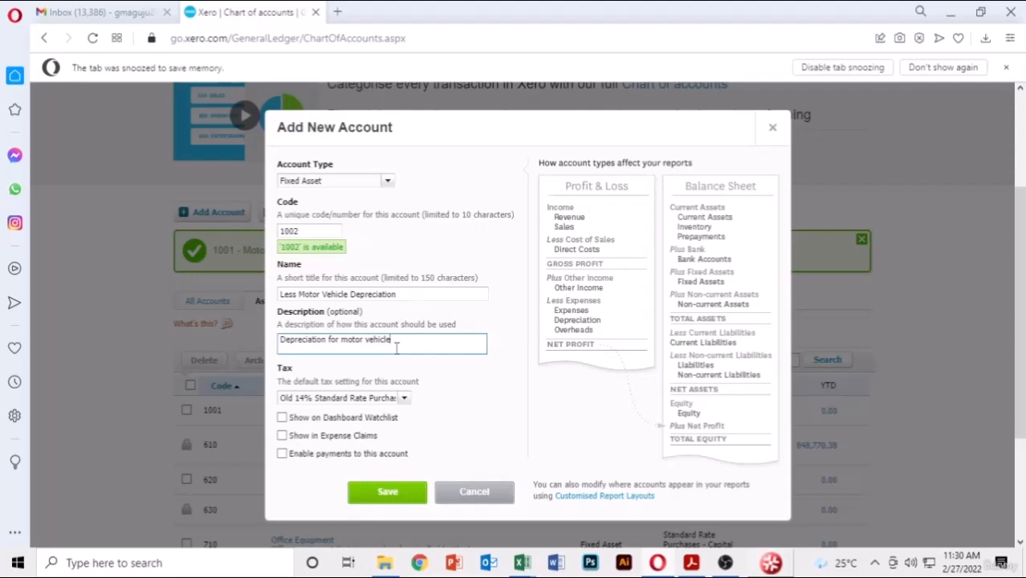
click(435, 403)
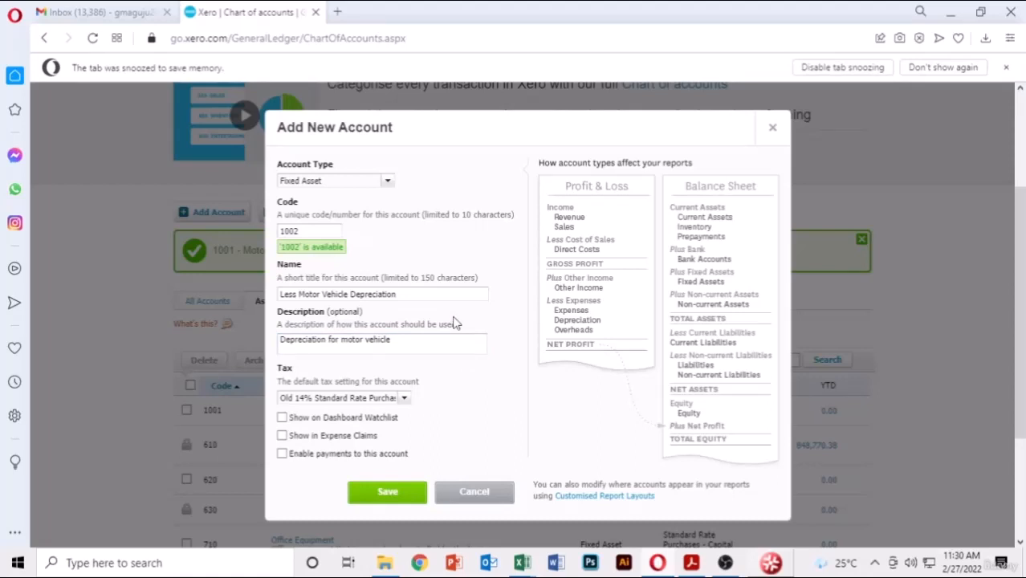
- Set the depreciation account's tax to No VAT (0%) and save it
scroll(477, 323, down, 2)
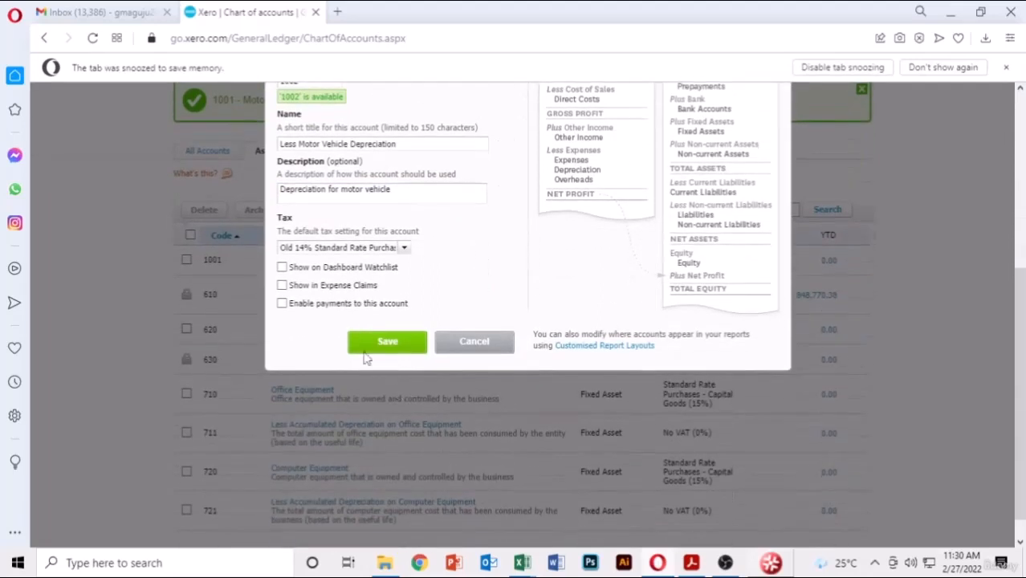
click(404, 248)
scroll(353, 329, down, 4)
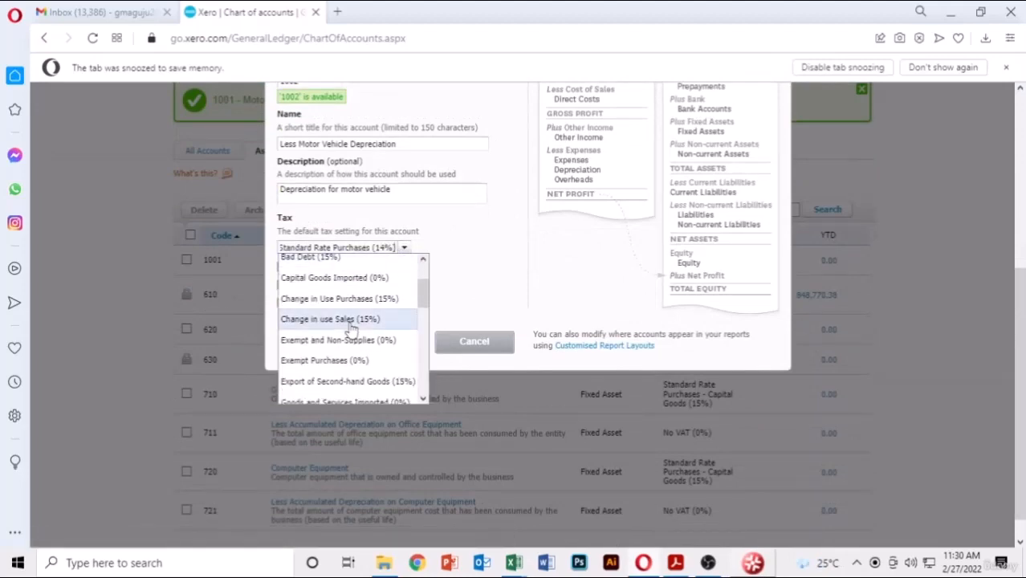
click(321, 348)
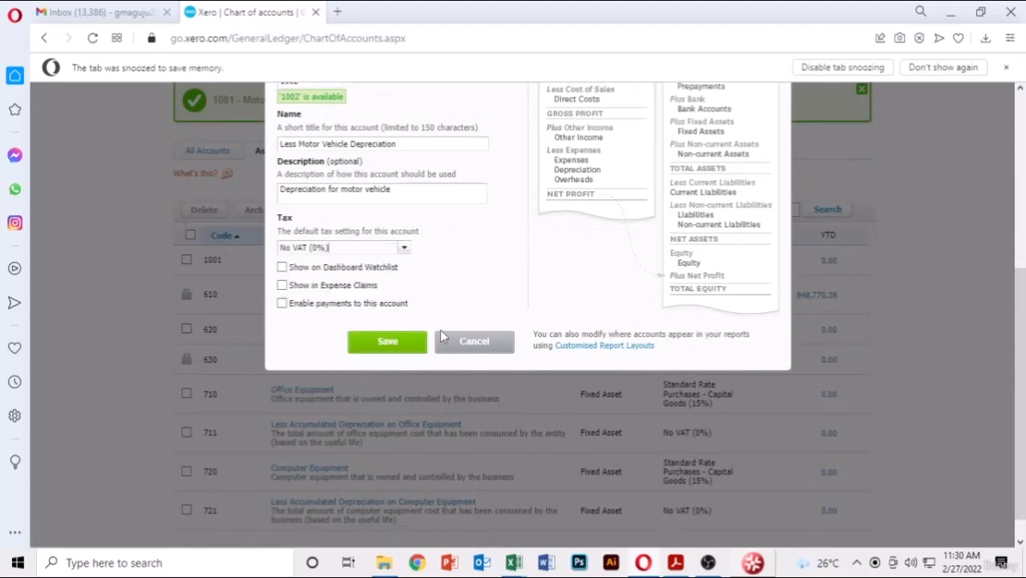
click(389, 342)
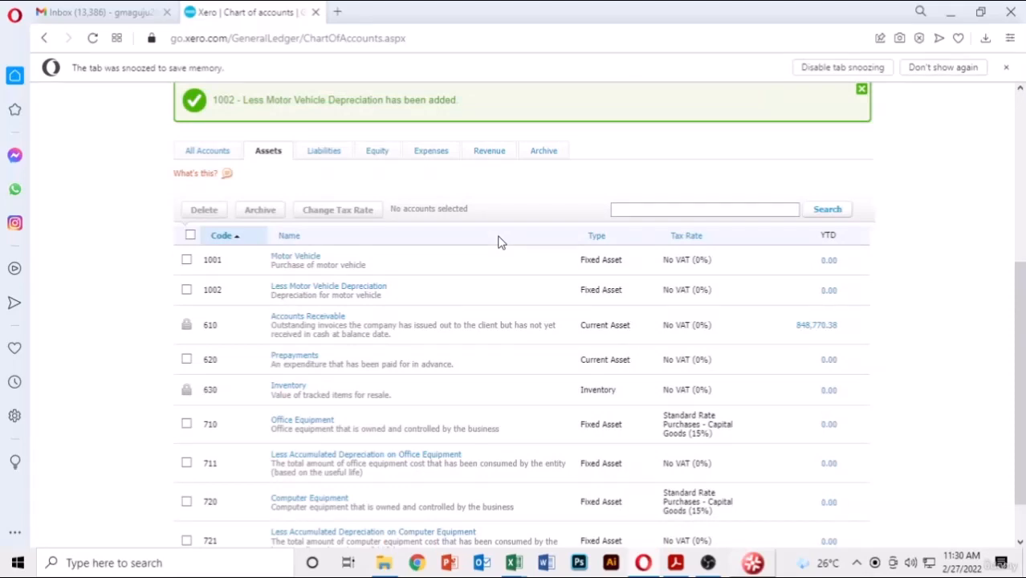
- Start a new bill from Success Motor Vehicle due 27 Feb 2022, reference SSS-001
scroll(607, 183, up, 5)
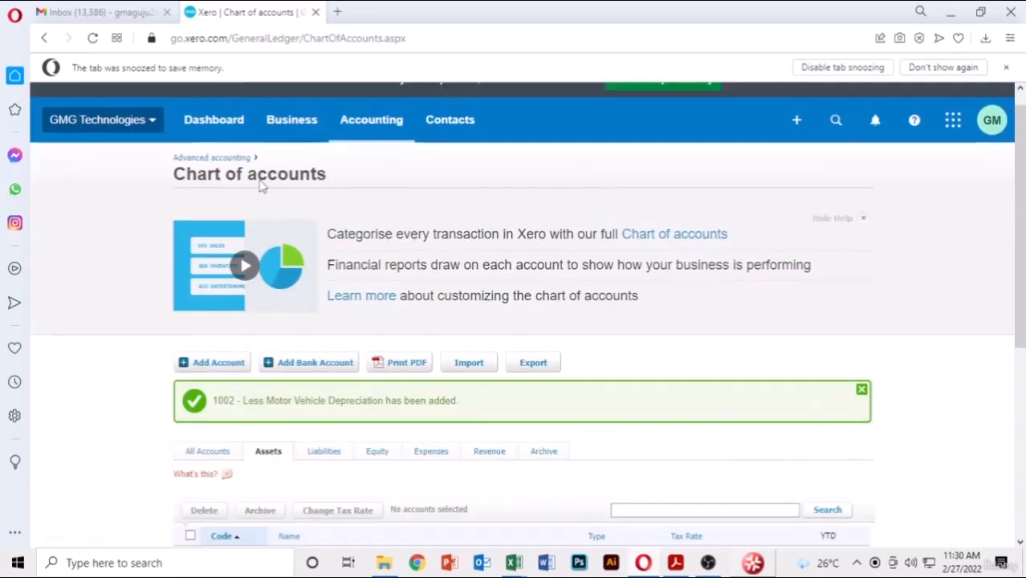
click(299, 130)
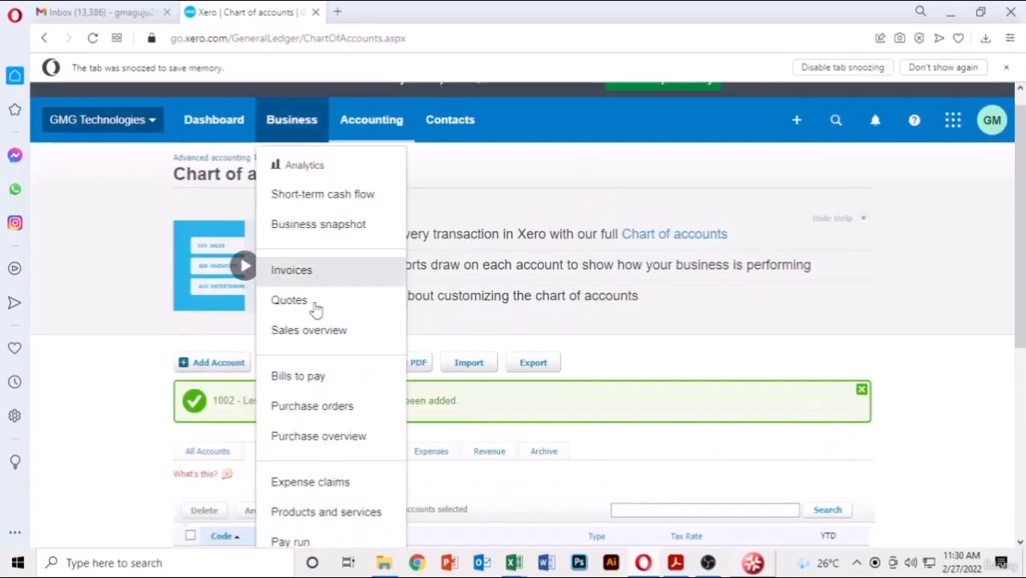
click(305, 386)
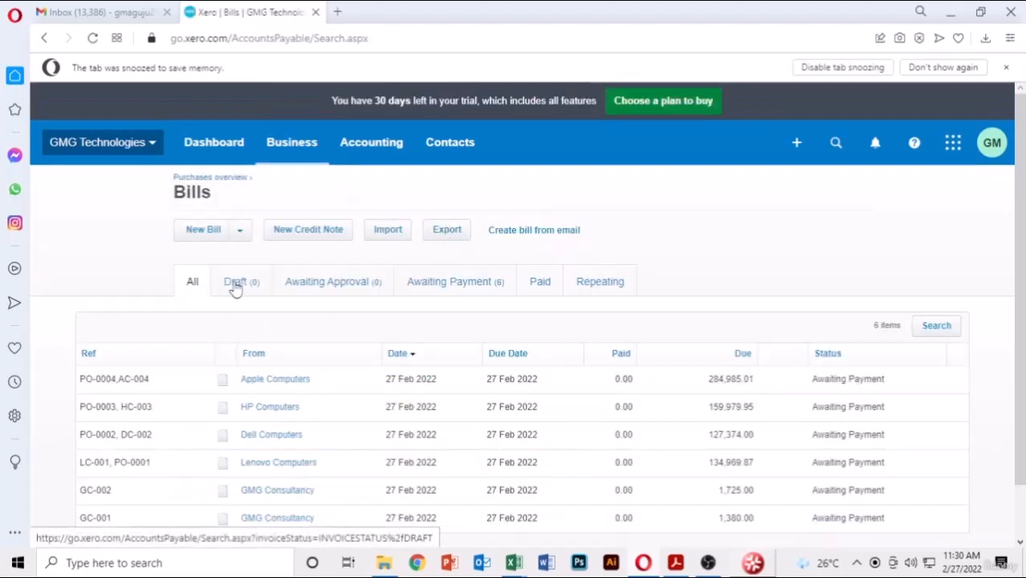
click(214, 233)
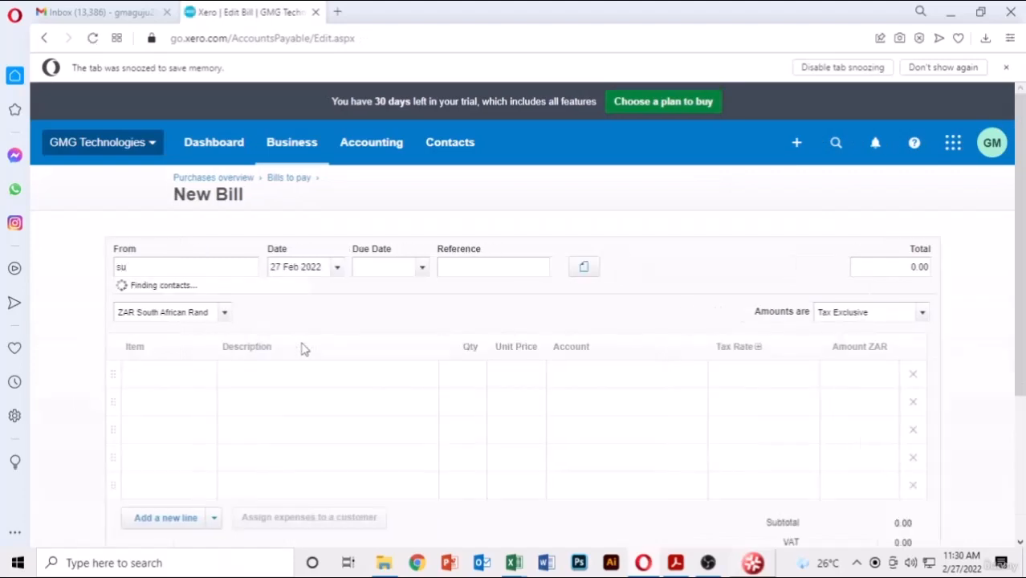
click(218, 295)
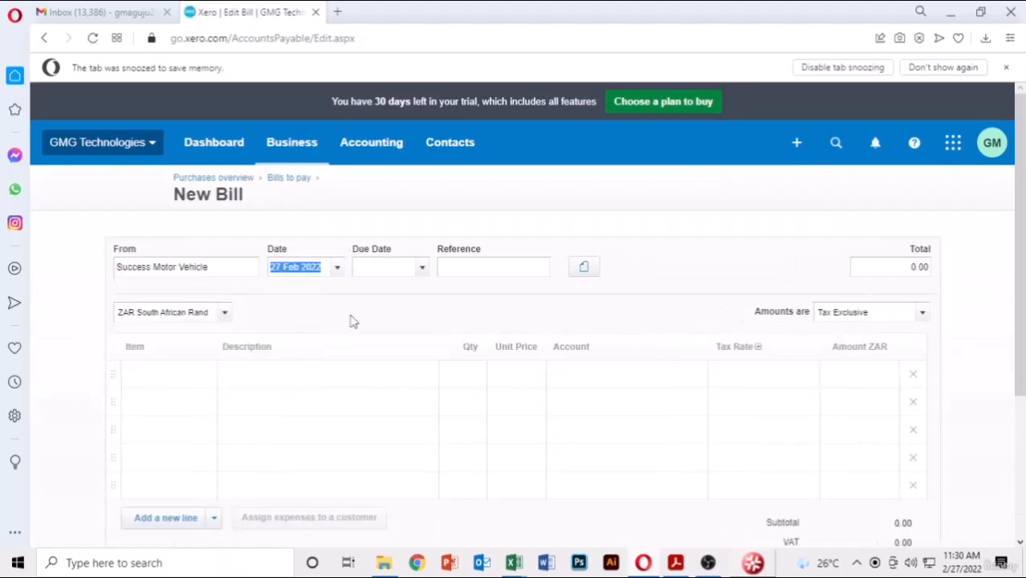
click(417, 272)
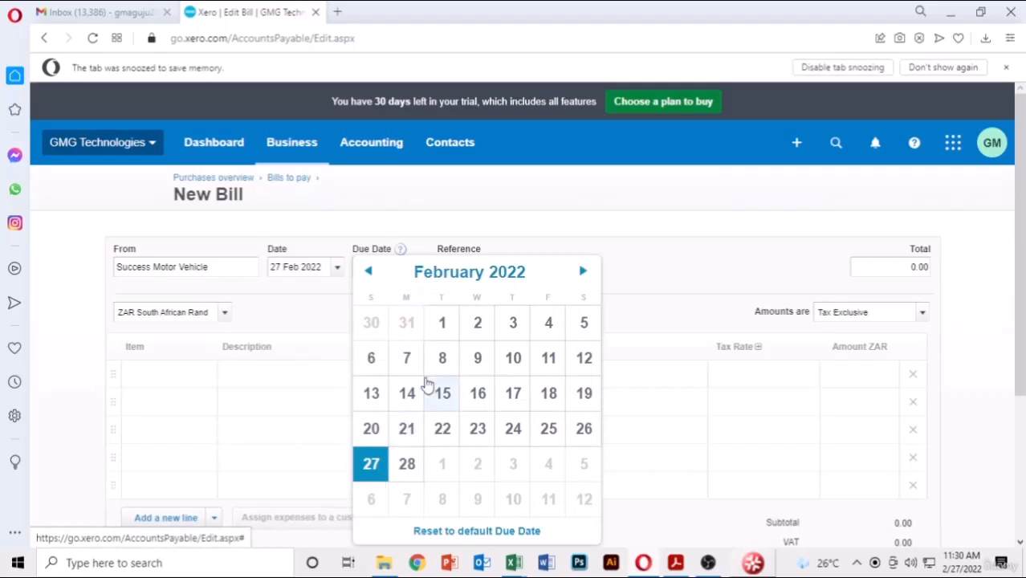
click(366, 463)
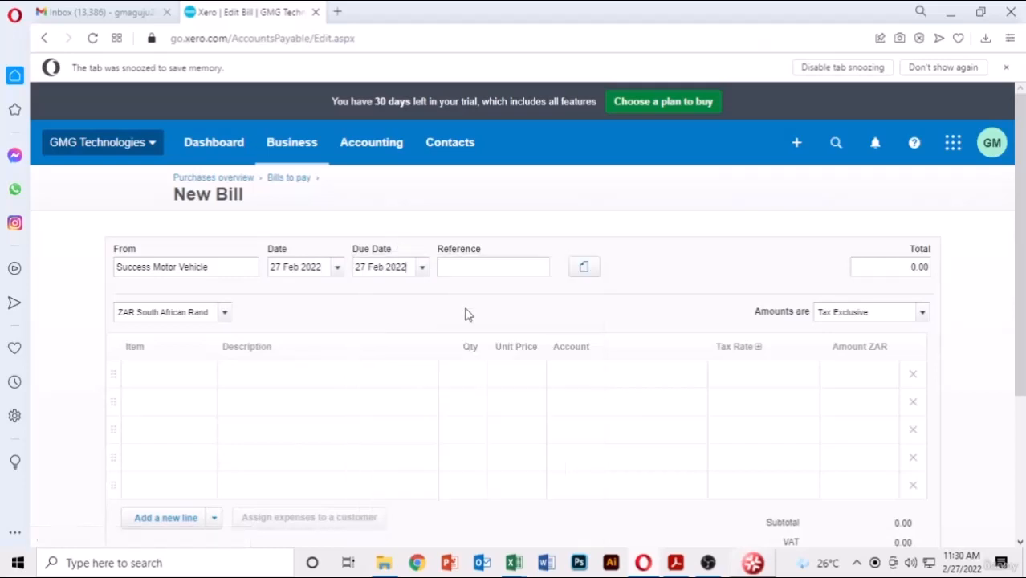
click(508, 263)
text(SSS)
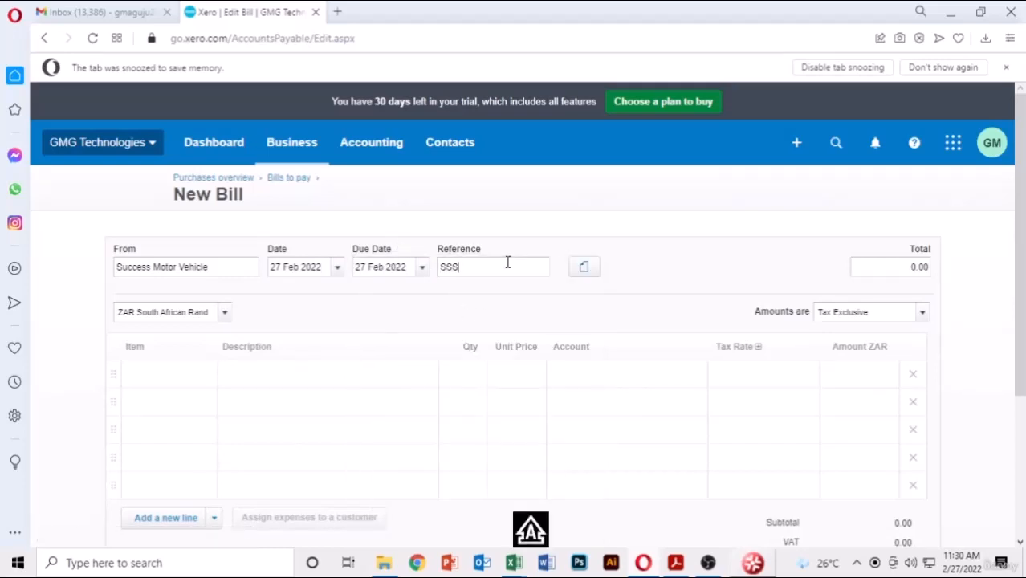
text(-001)
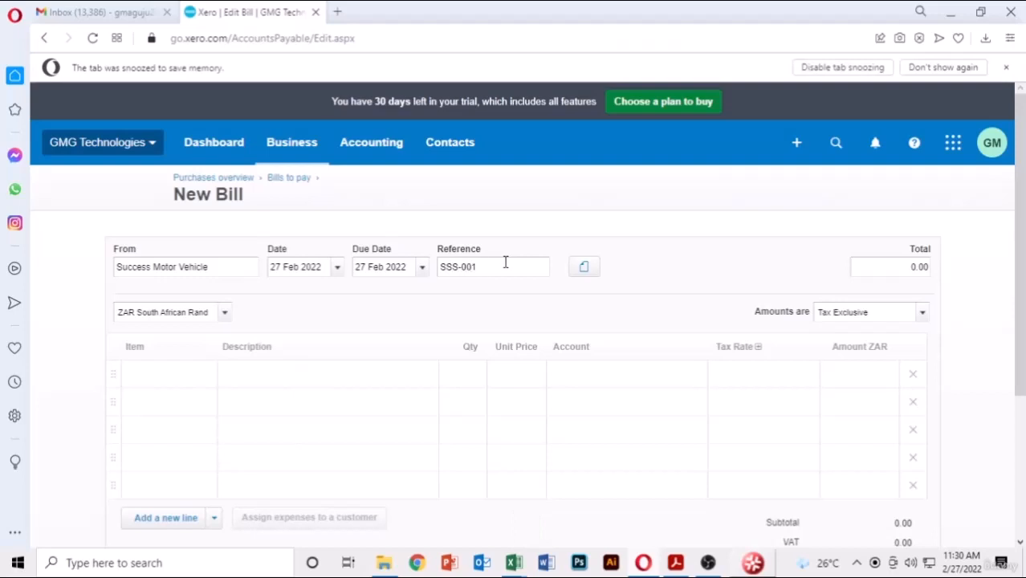
- Add a 'Purchase of Ford Vehicle' line with quantity 1 and unit price 35,000
click(253, 369)
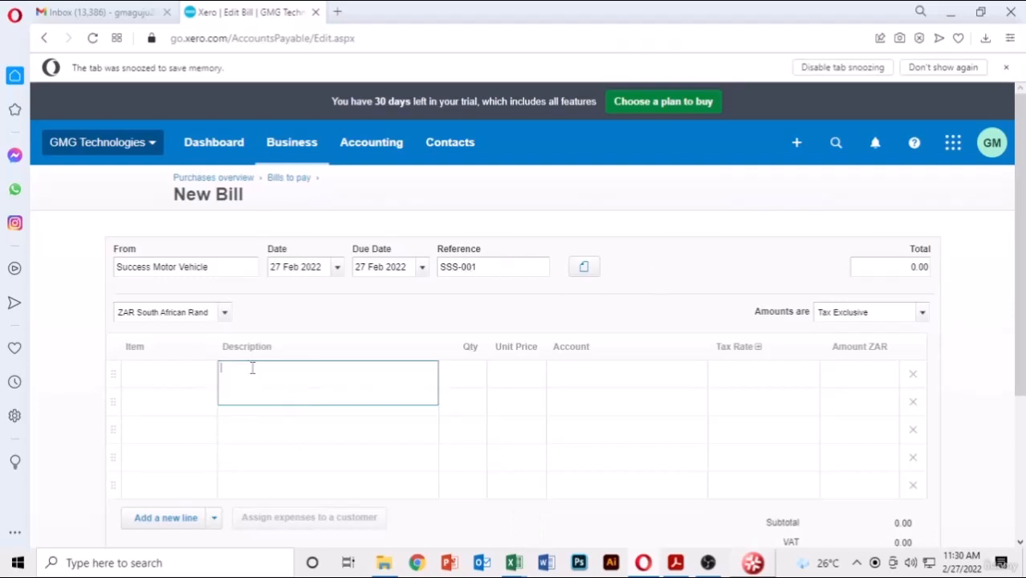
text(pu)
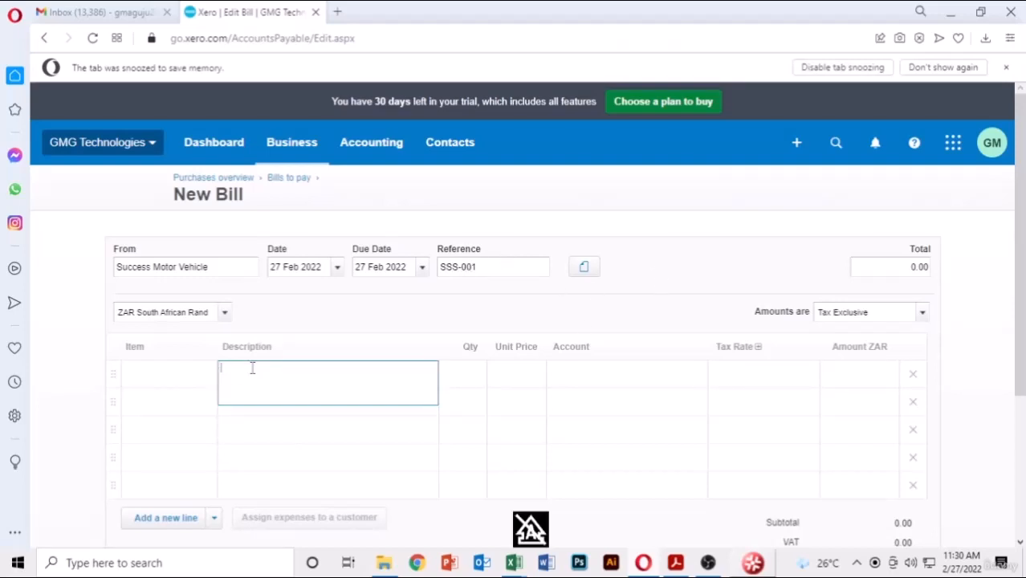
text(Purchase of Ford Vehicle)
click(463, 375)
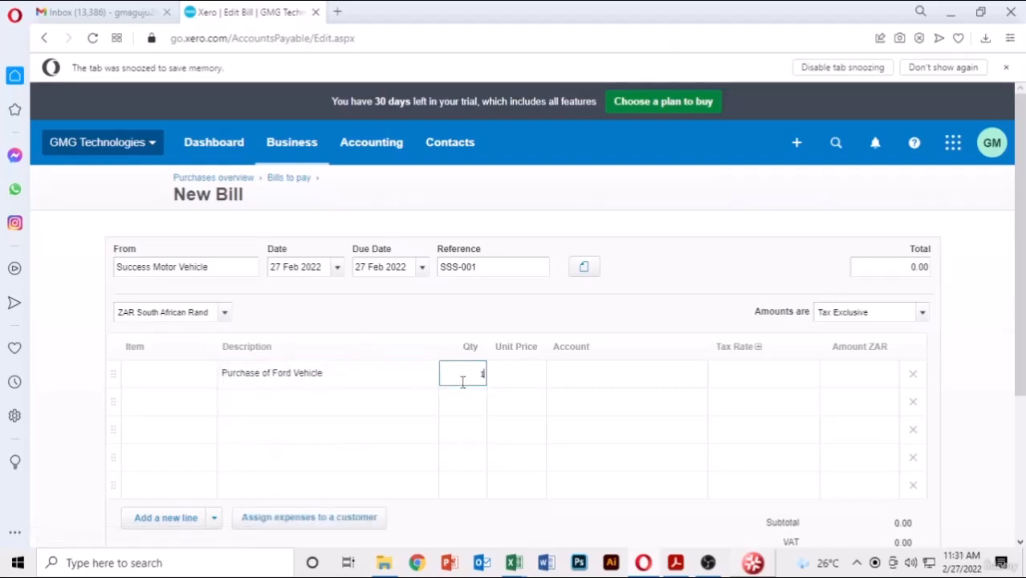
text(1)
key(Tab)
text(35,)
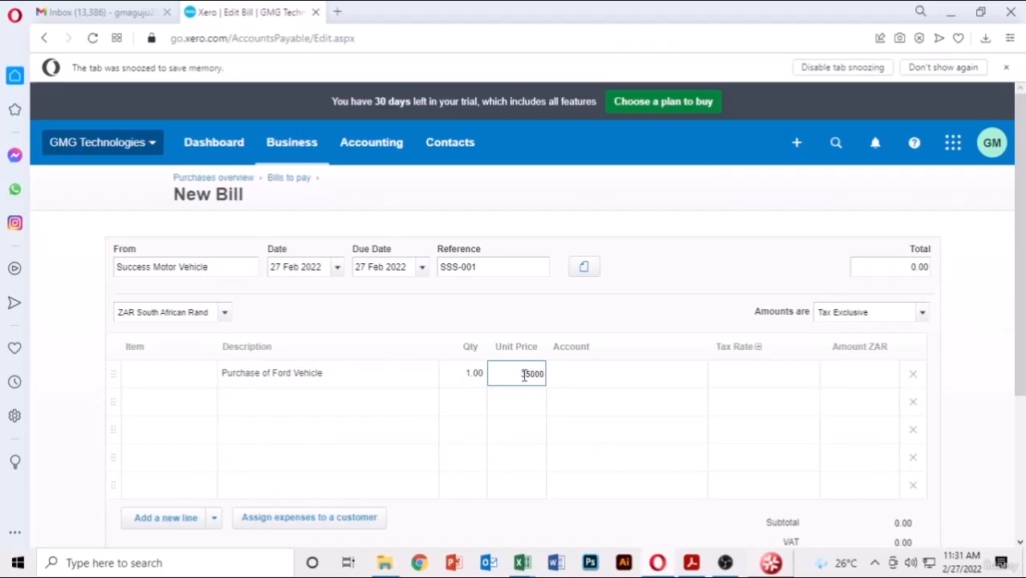
text(000)
key(Tab)
- Code the line to 1001 Motor Vehicle and approve the bill
click(695, 374)
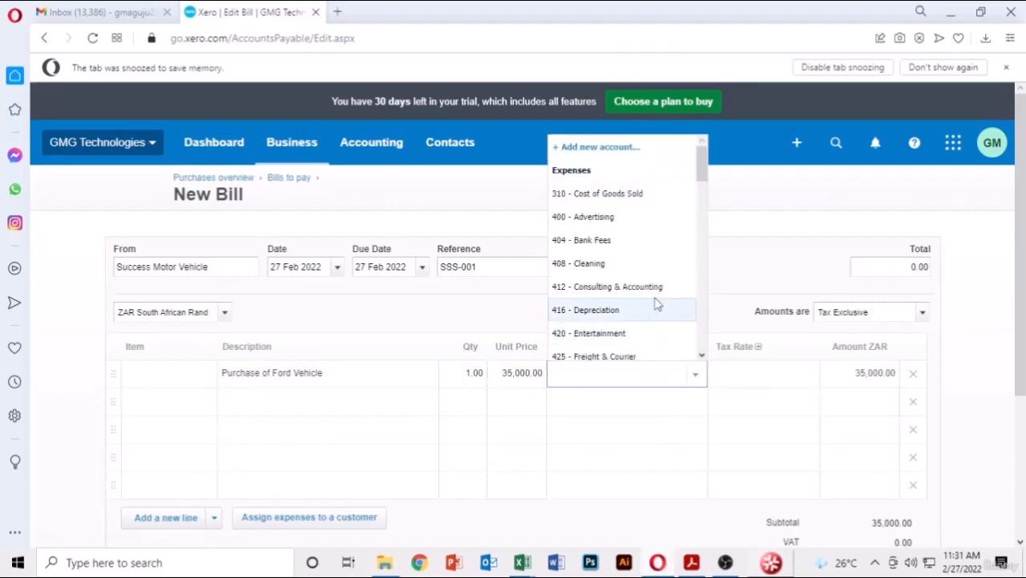
scroll(657, 304, down, 5)
click(640, 299)
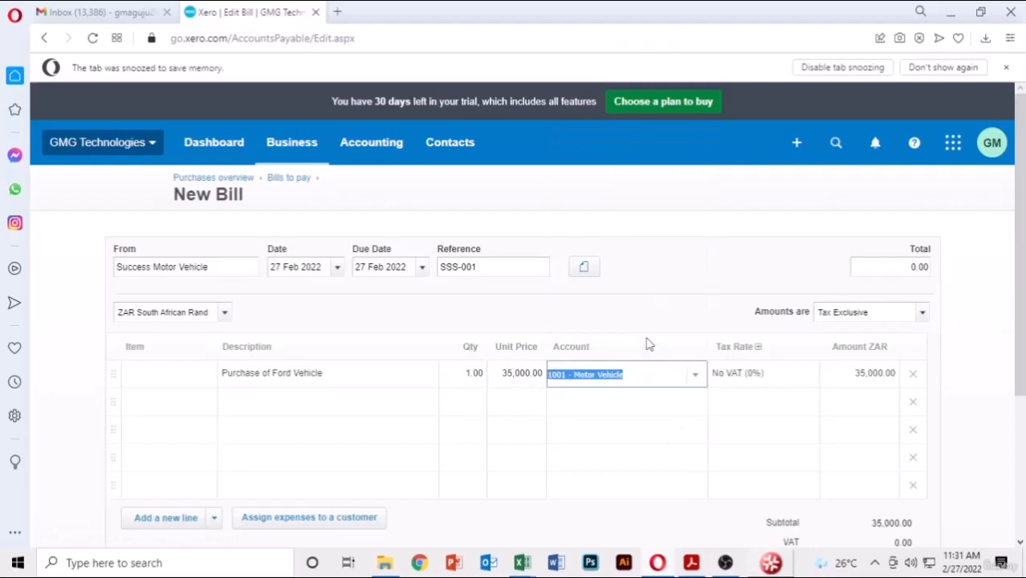
click(962, 328)
scroll(962, 328, down, 3)
click(799, 414)
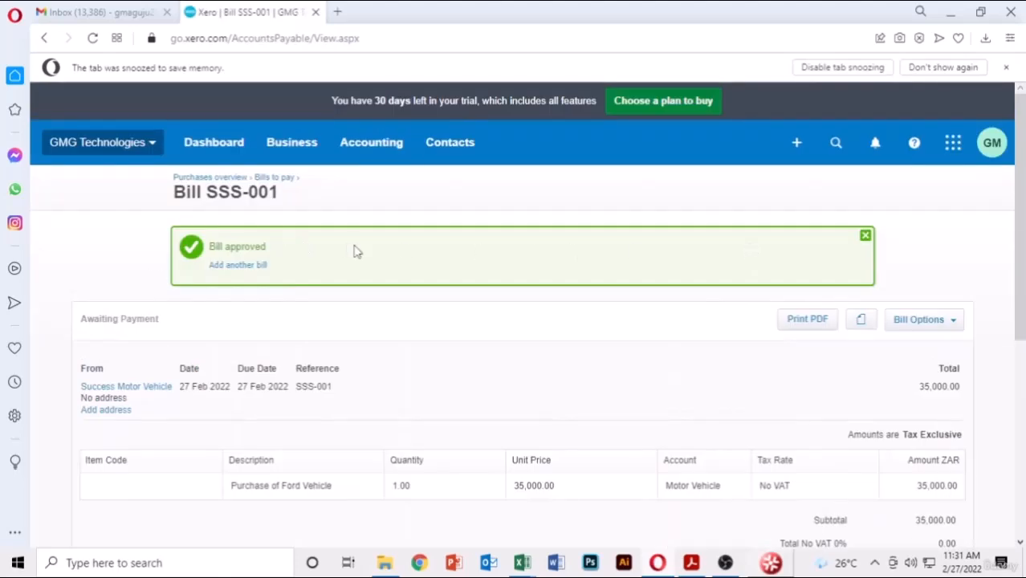
- Run the Balance Sheet report dated today, 27 Feb 2022
scroll(370, 257, down, 5)
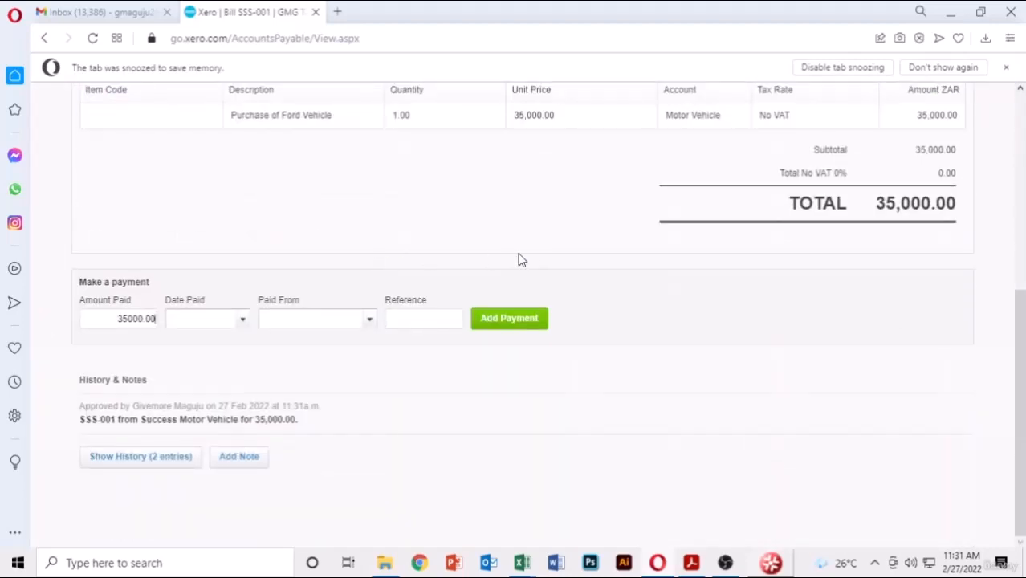
scroll(520, 259, up, 5)
click(371, 144)
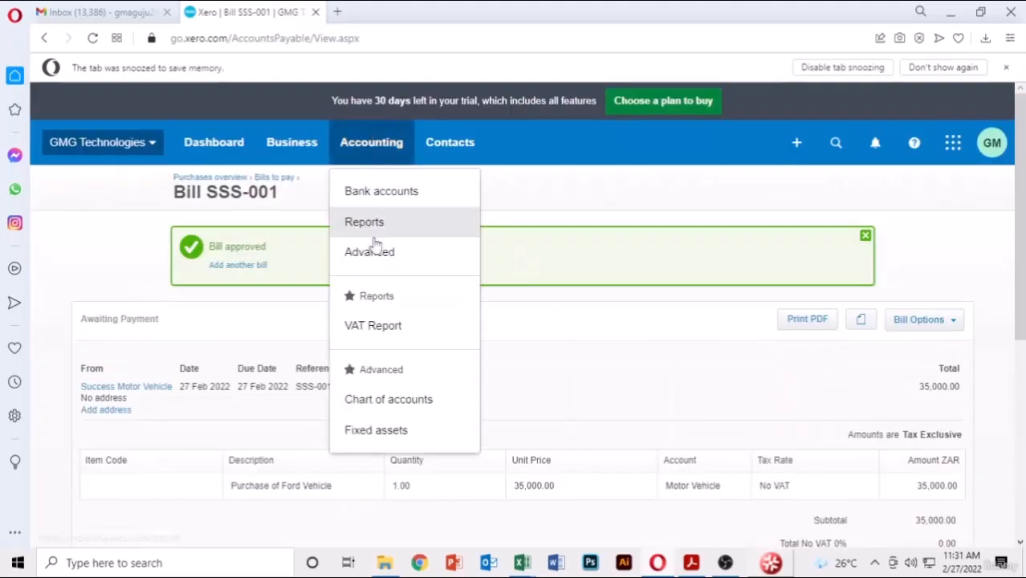
click(373, 222)
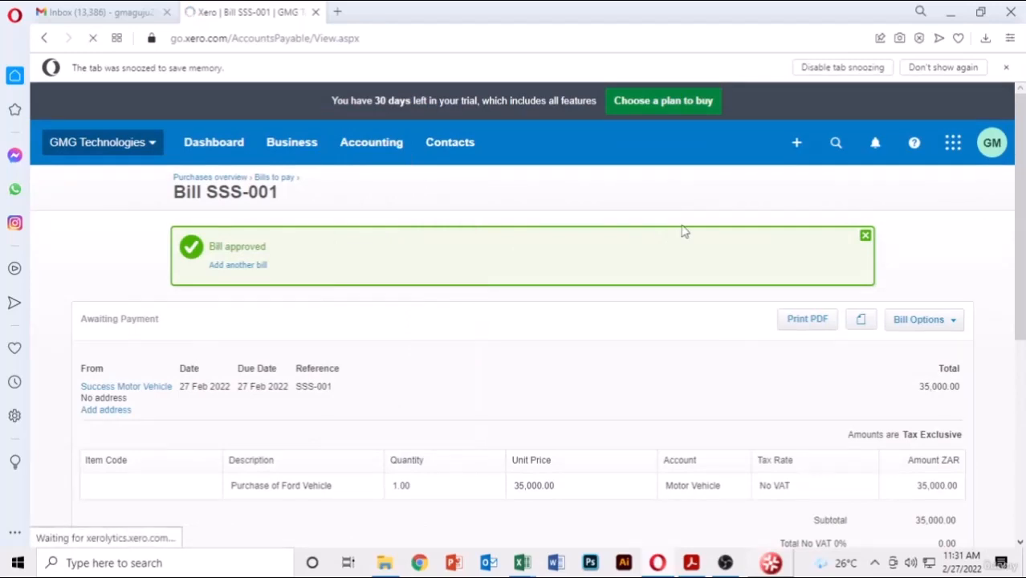
scroll(472, 289, down, 3)
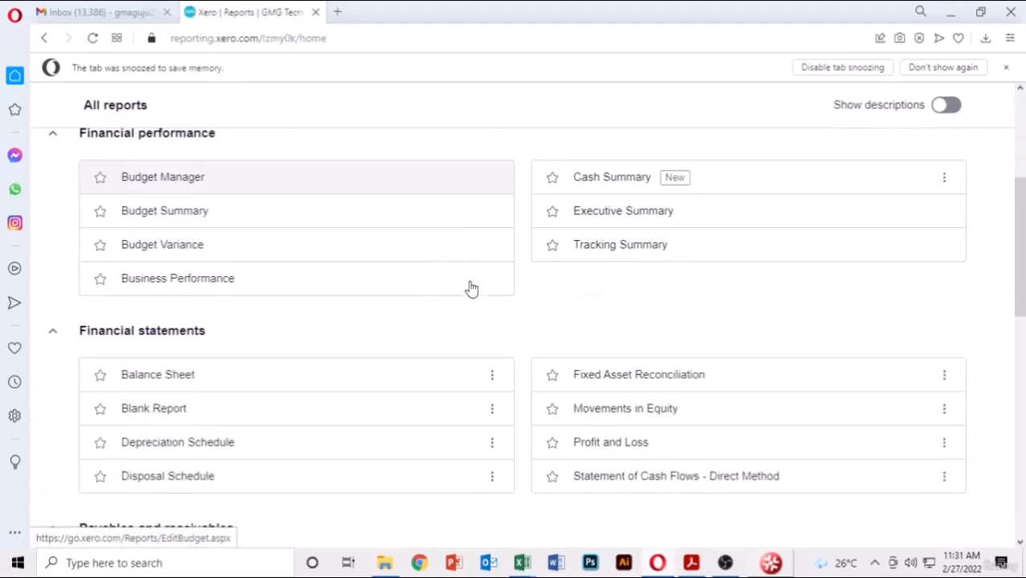
scroll(471, 289, down, 2)
click(153, 204)
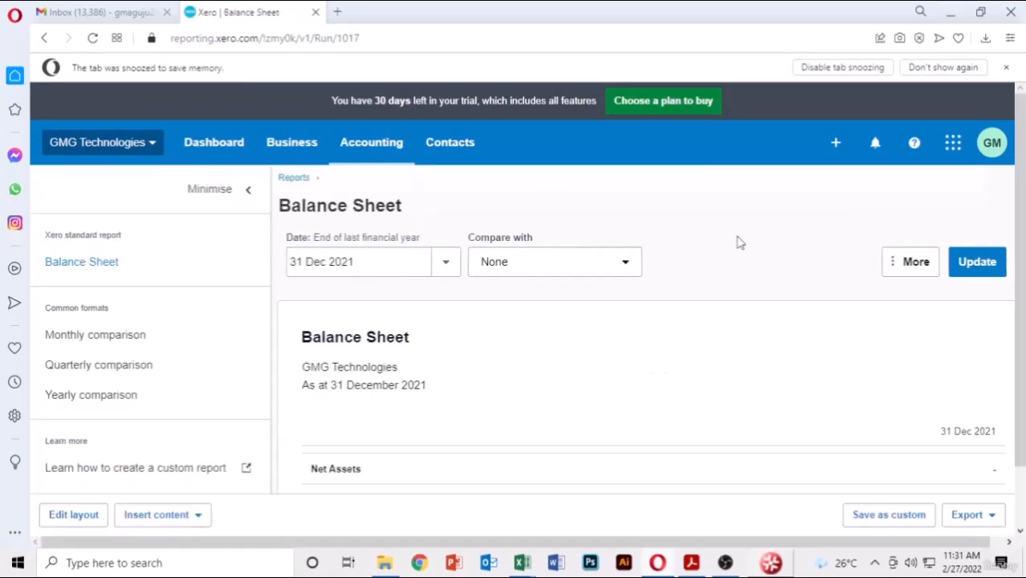
click(446, 262)
click(516, 307)
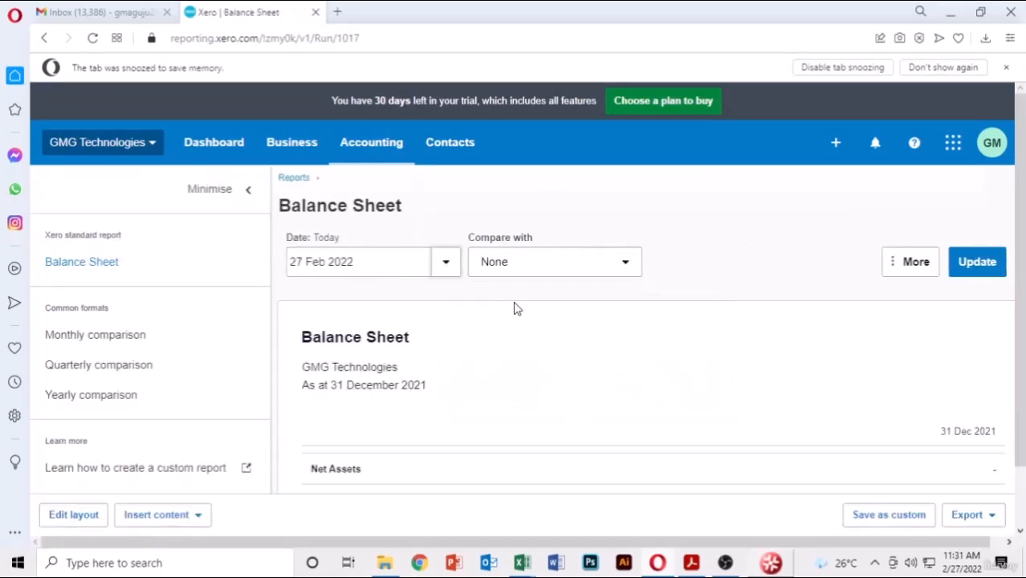
click(961, 265)
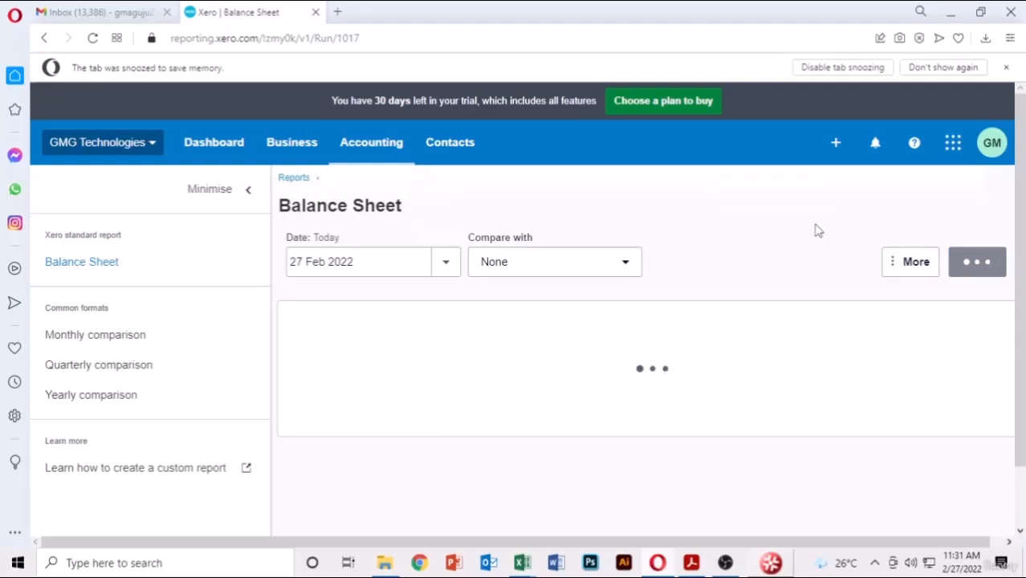
- Review the Balance Sheet figures, including Motor Vehicle 35,000.00, then return to the Dashboard
scroll(816, 229, down, 4)
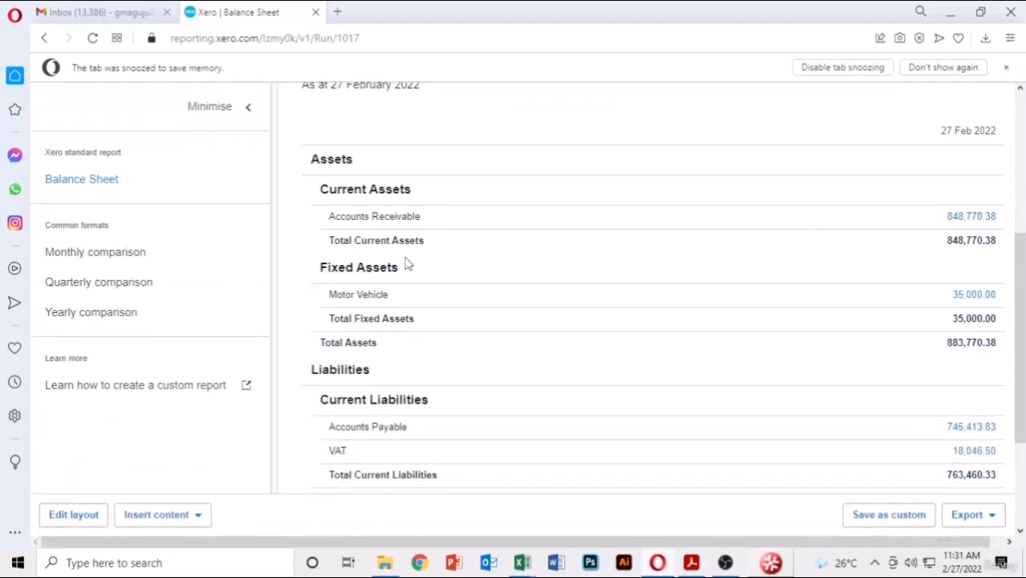
scroll(456, 242, up, 1)
scroll(455, 249, down, 2)
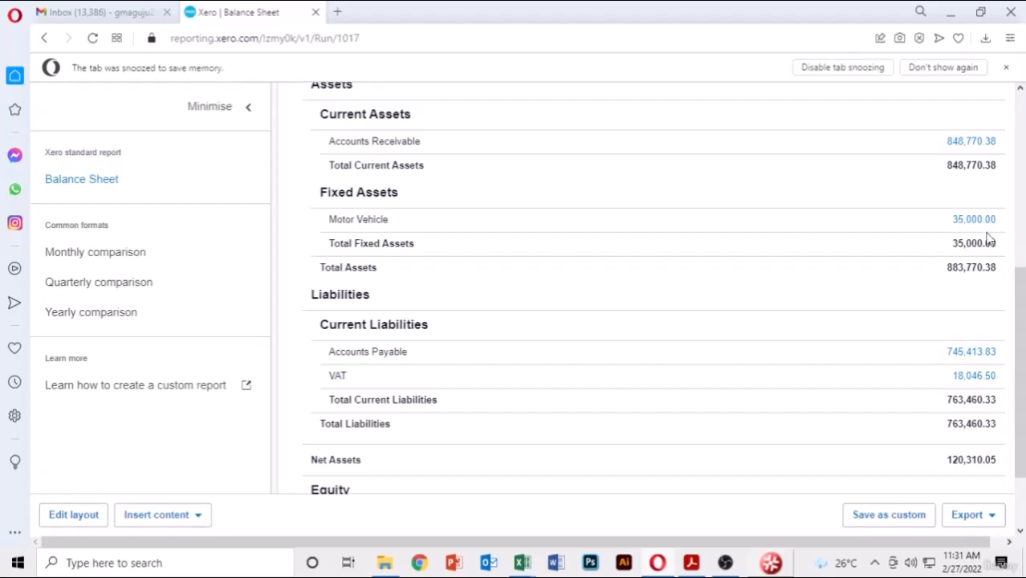
scroll(536, 370, down, 2)
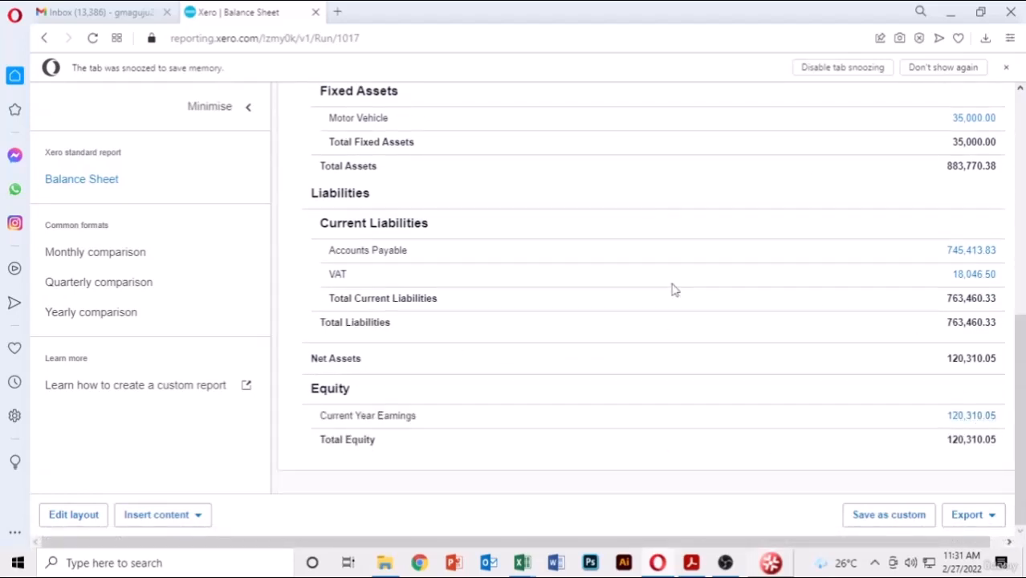
scroll(674, 290, up, 2)
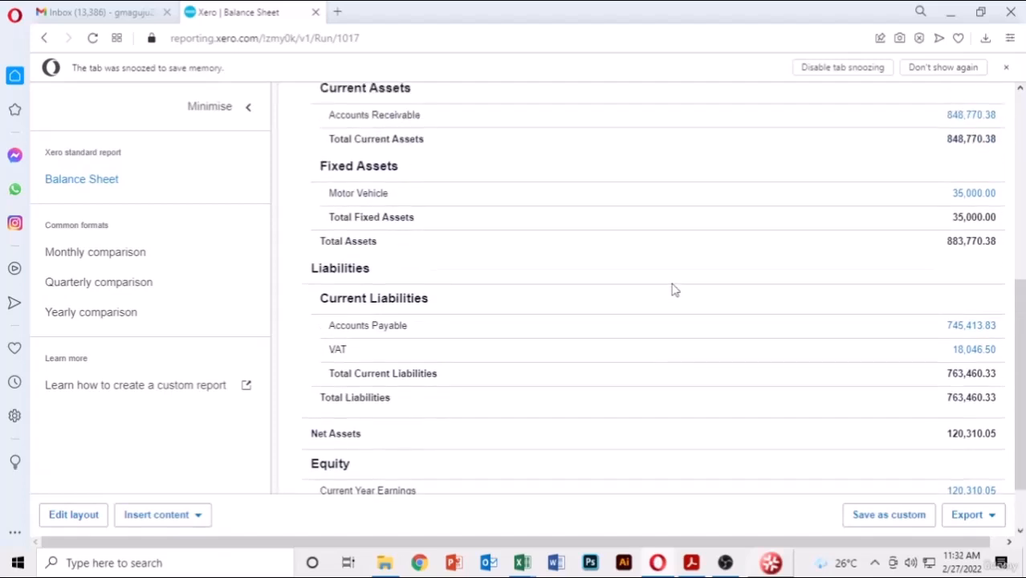
scroll(674, 290, down, 2)
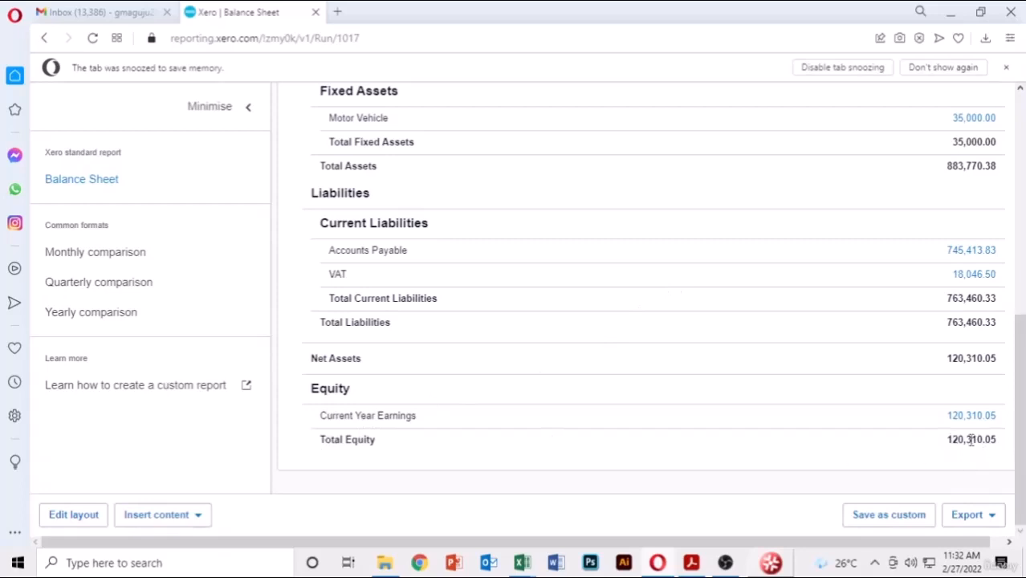
scroll(834, 339, up, 4)
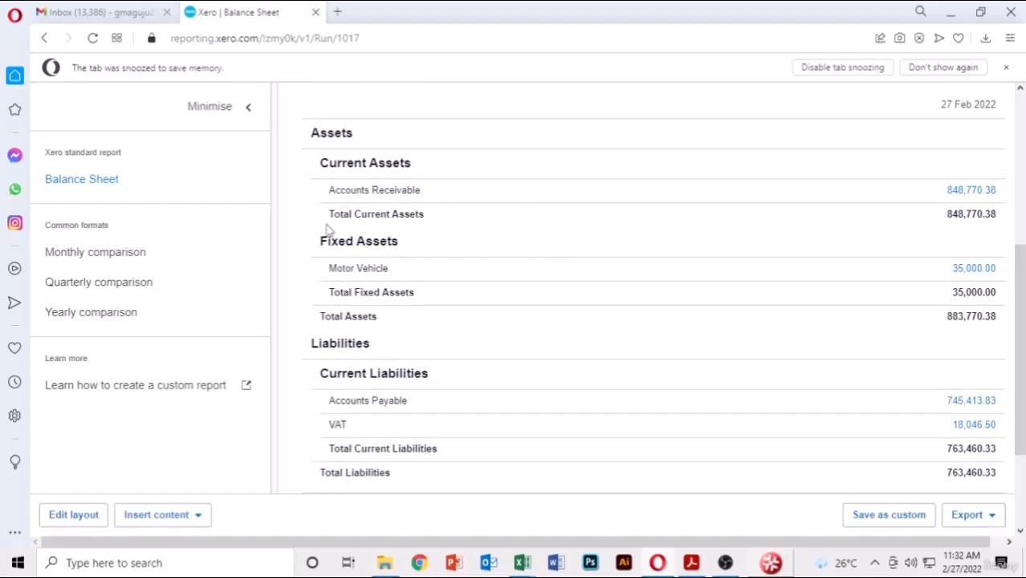
scroll(747, 276, down, 3)
scroll(747, 275, down, 1)
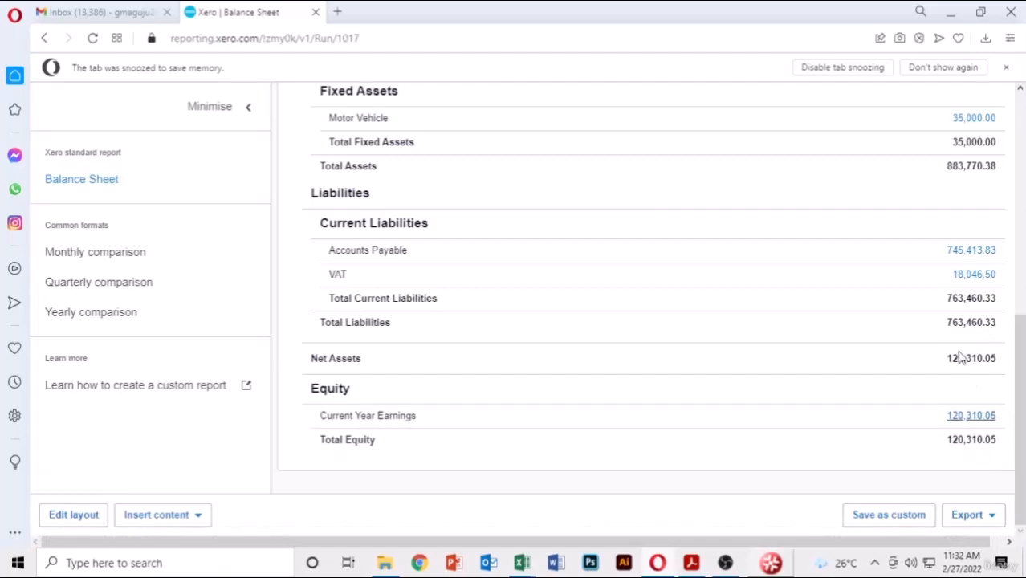
scroll(502, 337, up, 5)
scroll(501, 335, down, 2)
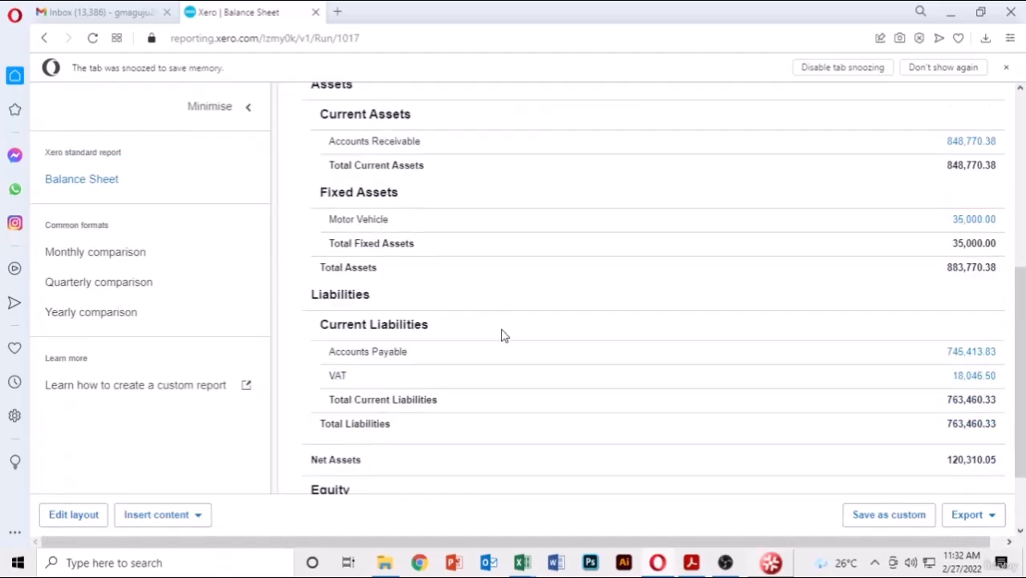
scroll(503, 331, up, 5)
click(294, 179)
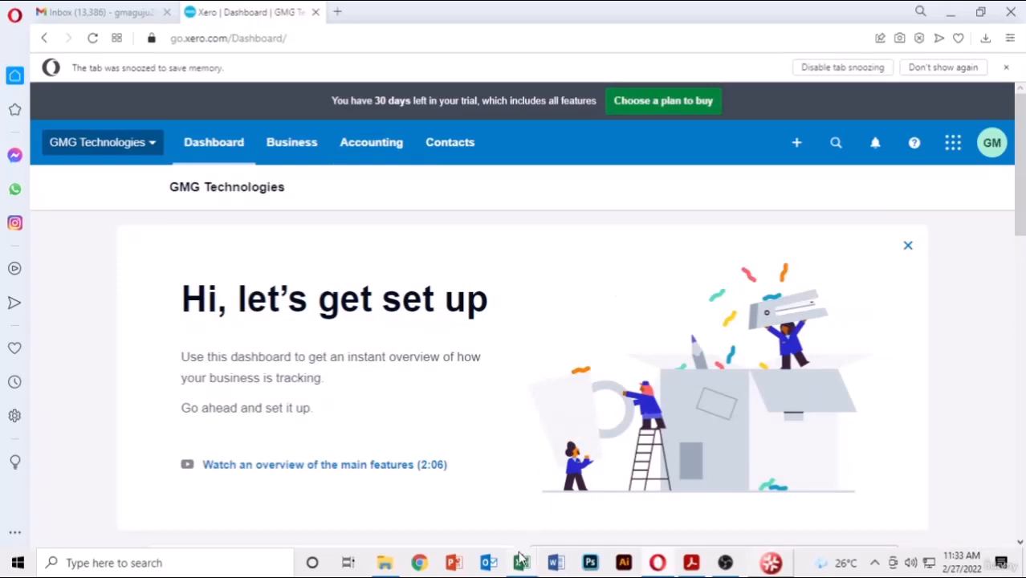
- Autofit the Reference column E in the bank-transactions workbook, then go back to Xero
mouse_move(522, 558)
click(552, 499)
click(277, 355)
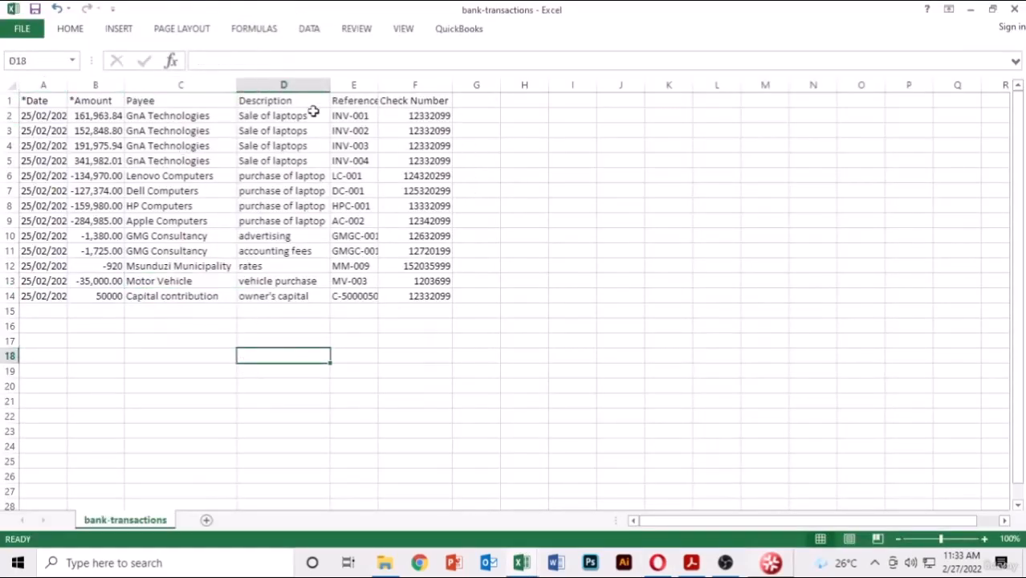
double_click(379, 81)
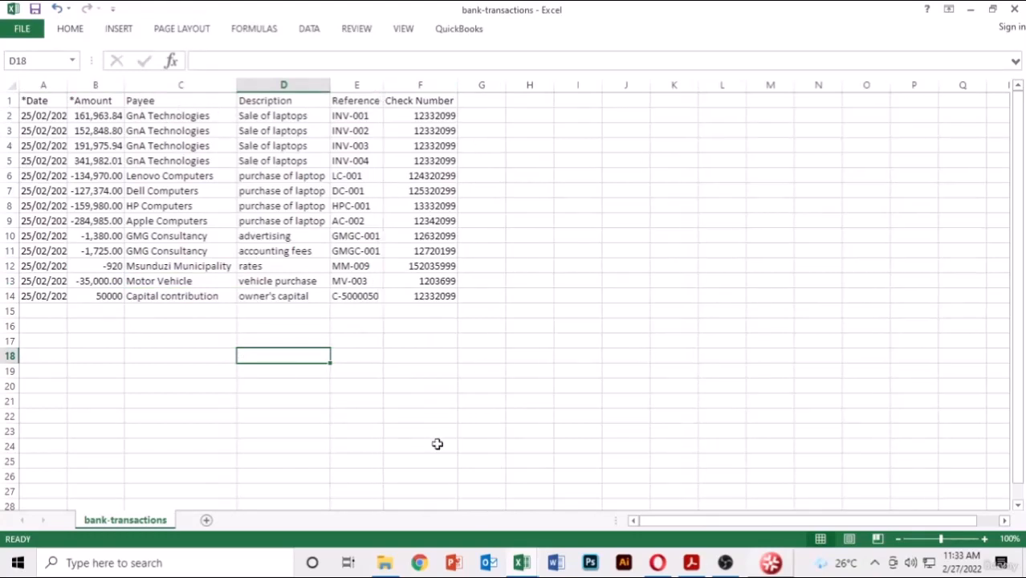
click(453, 387)
click(534, 313)
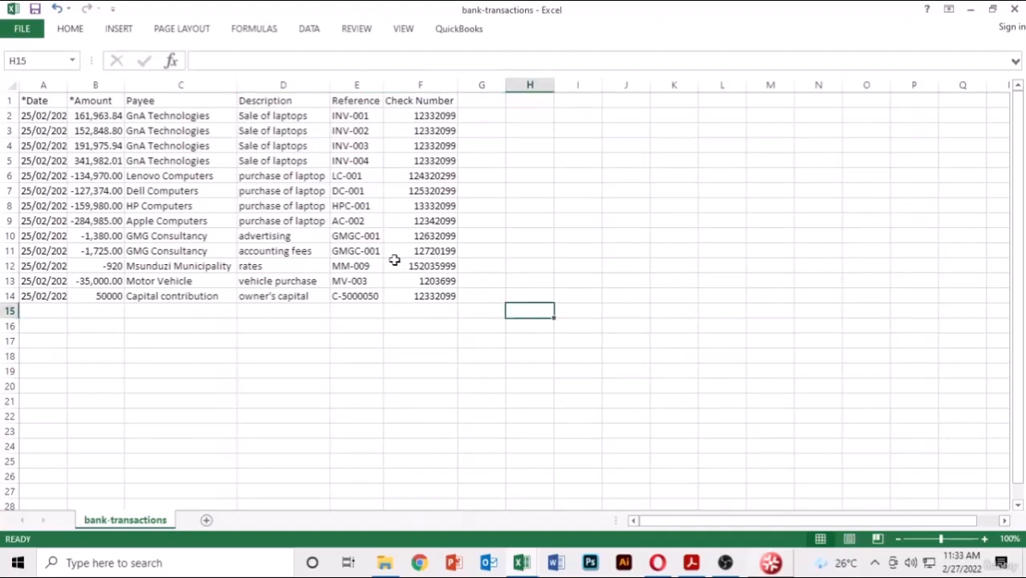
click(594, 192)
click(659, 562)
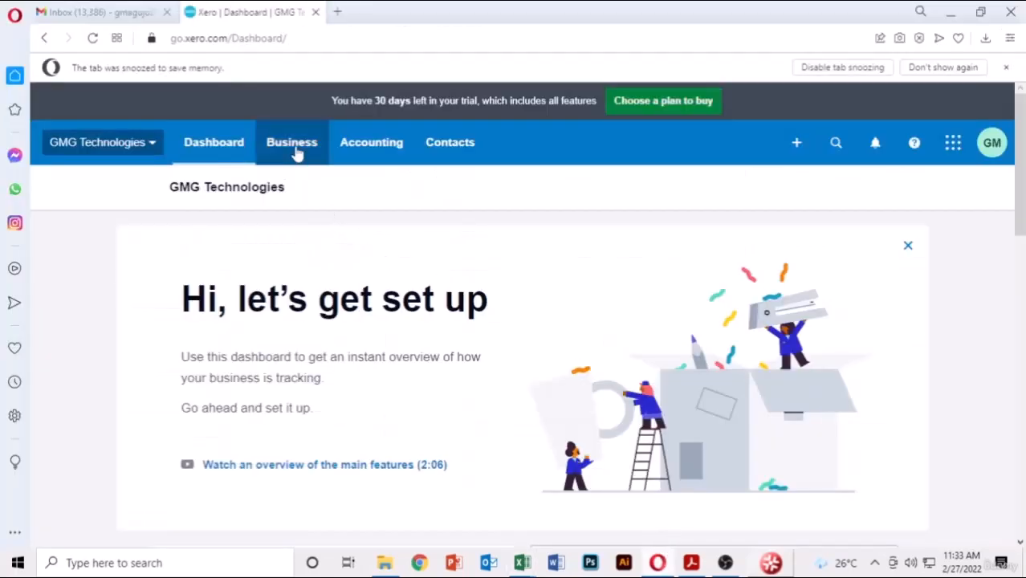
- Add Nedbank (South Africa) as a bank account, skipping the internet banking connection
click(386, 150)
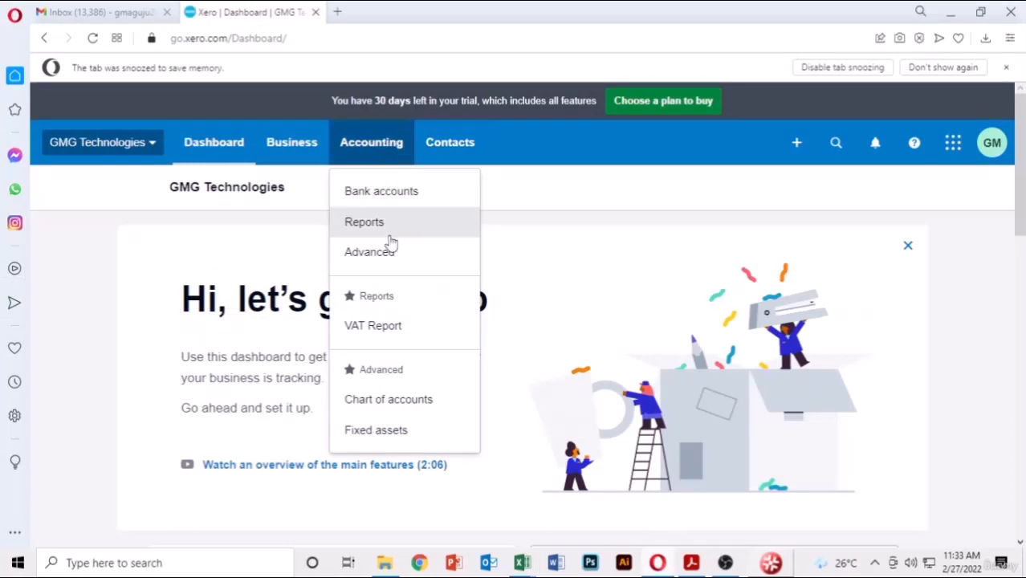
click(378, 197)
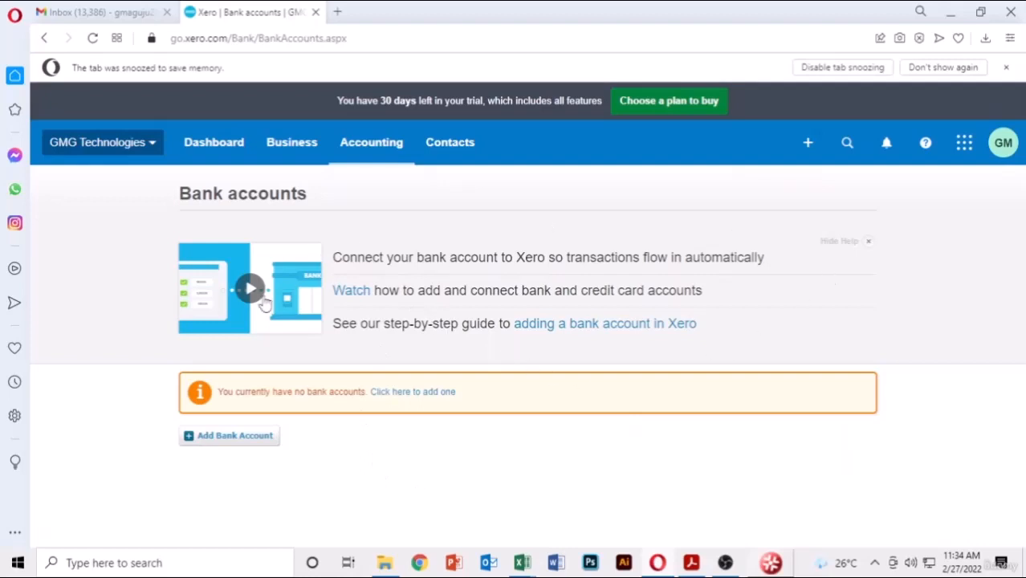
click(239, 439)
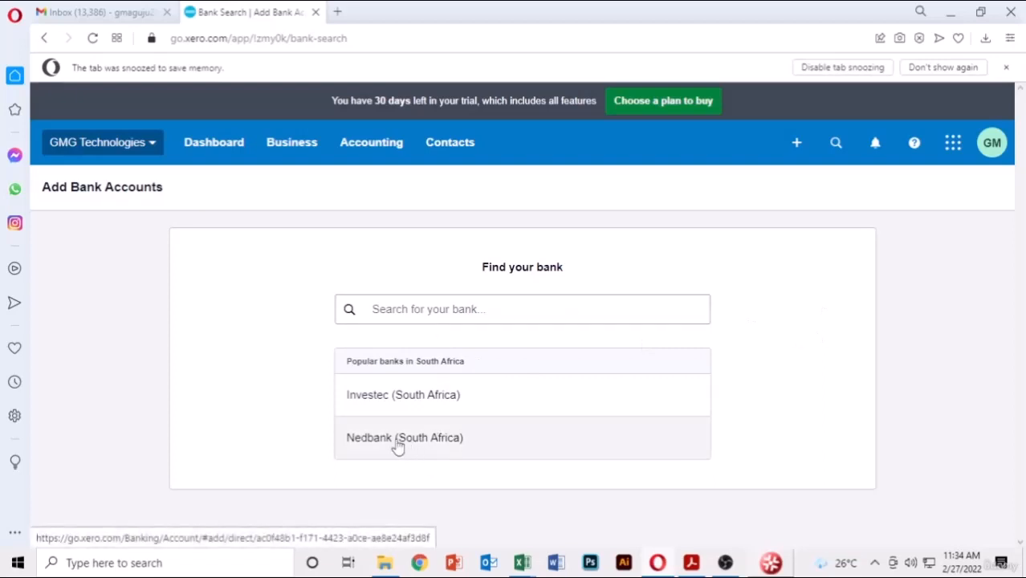
click(456, 447)
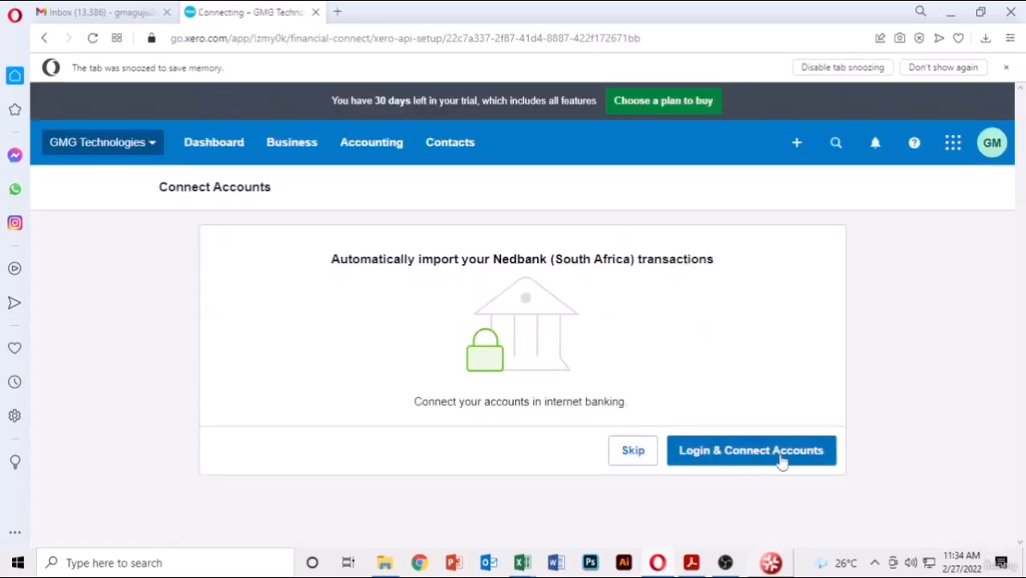
click(633, 453)
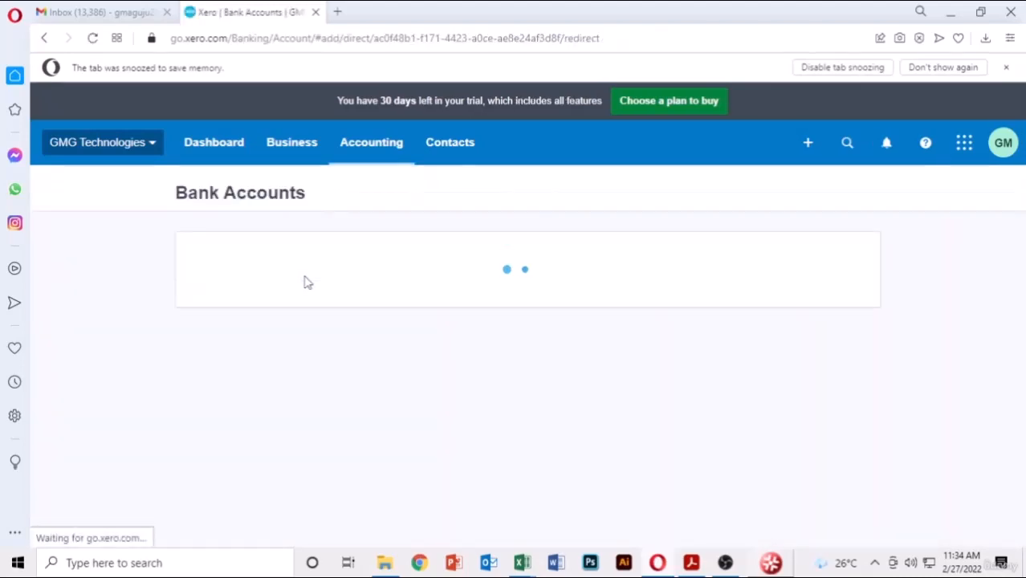
- Name the Nedbank account GMG Technologies-99, make it a Loan account with its account number, and continue
click(494, 328)
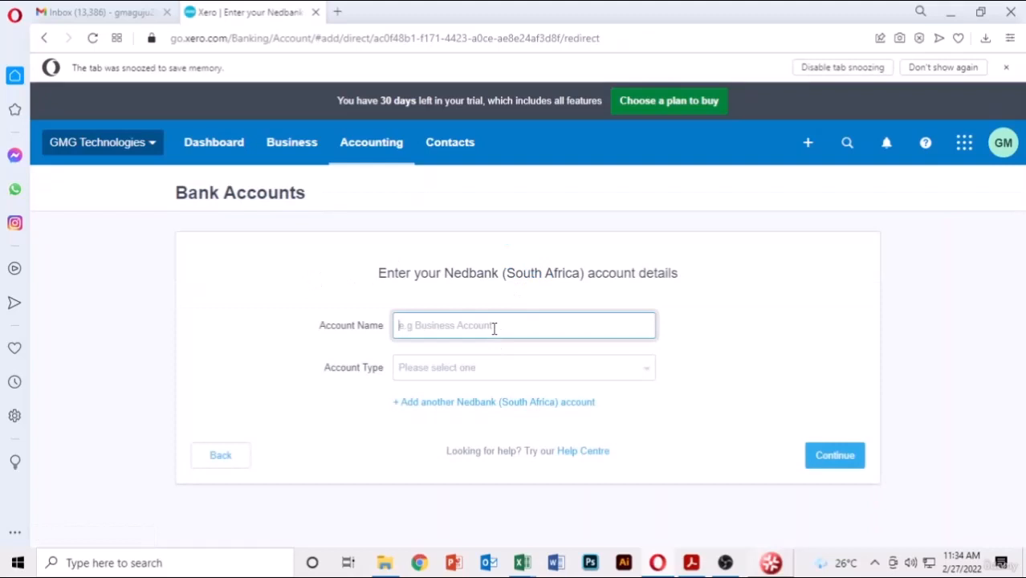
text(GM)
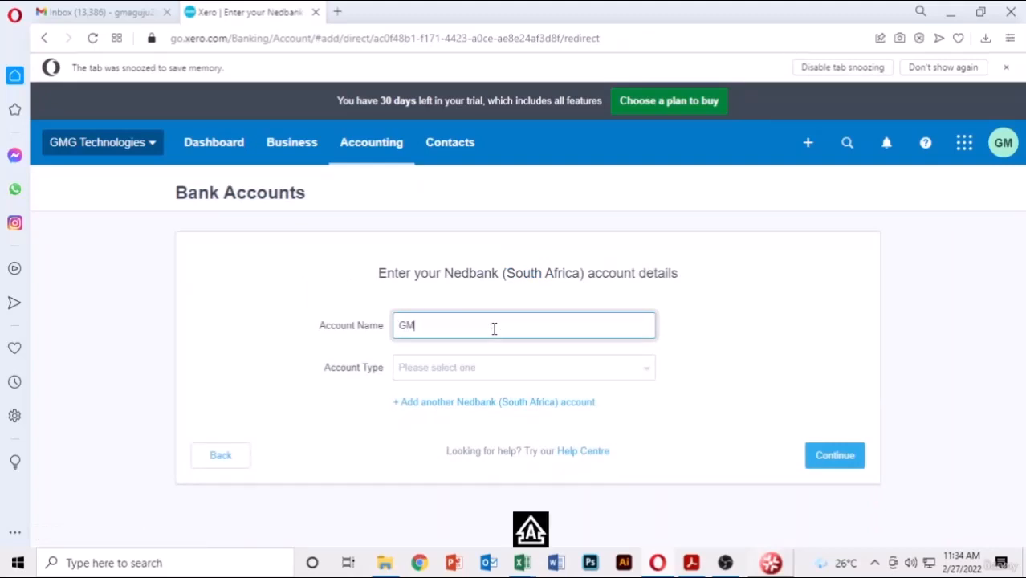
text(G Technologies-99)
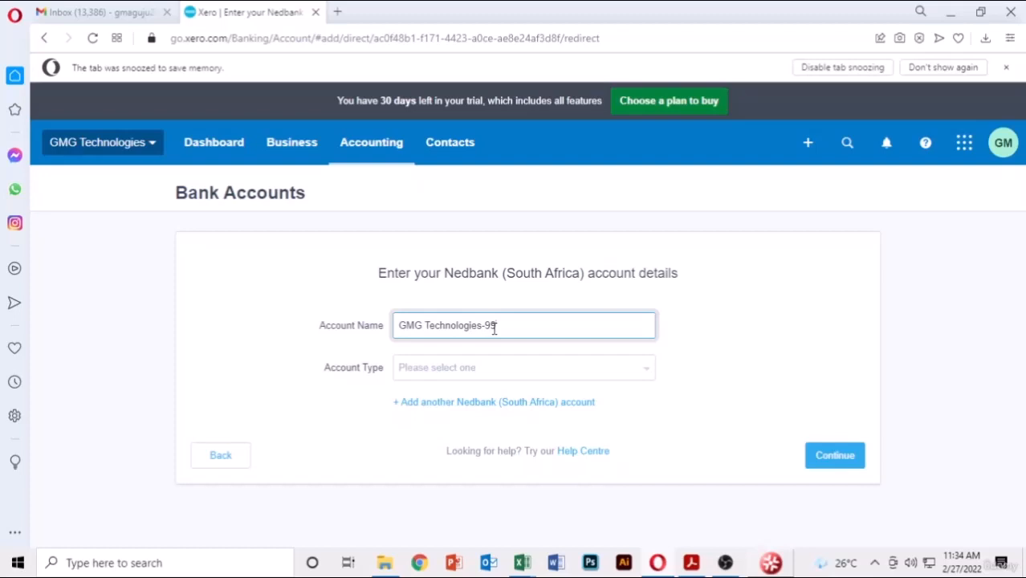
click(463, 369)
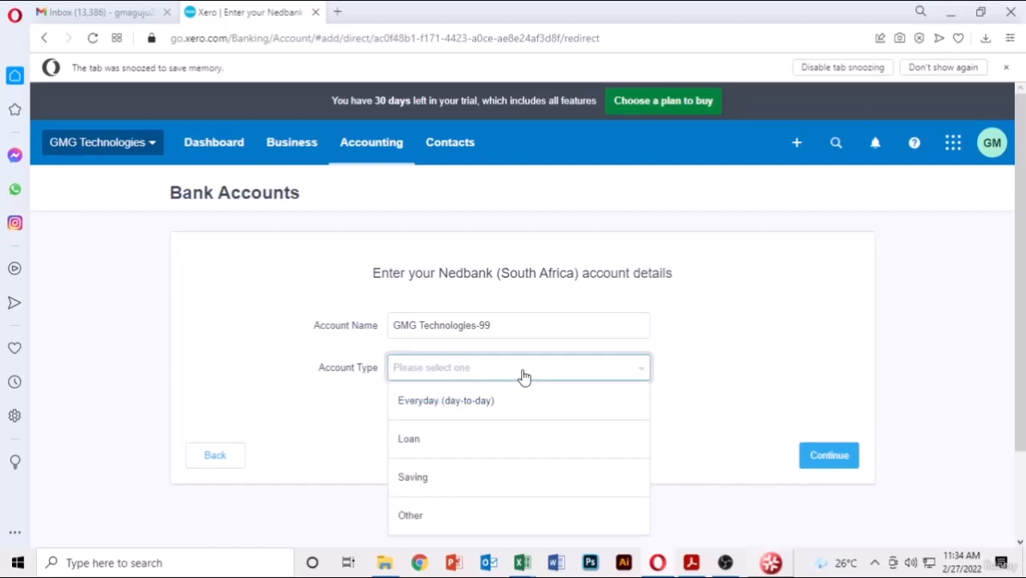
scroll(435, 454, down, 1)
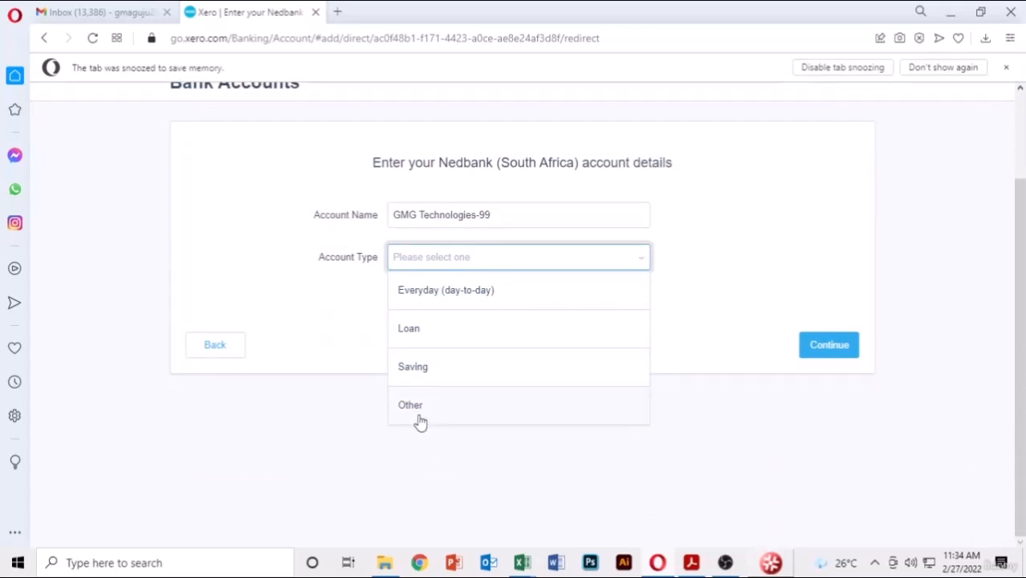
click(439, 341)
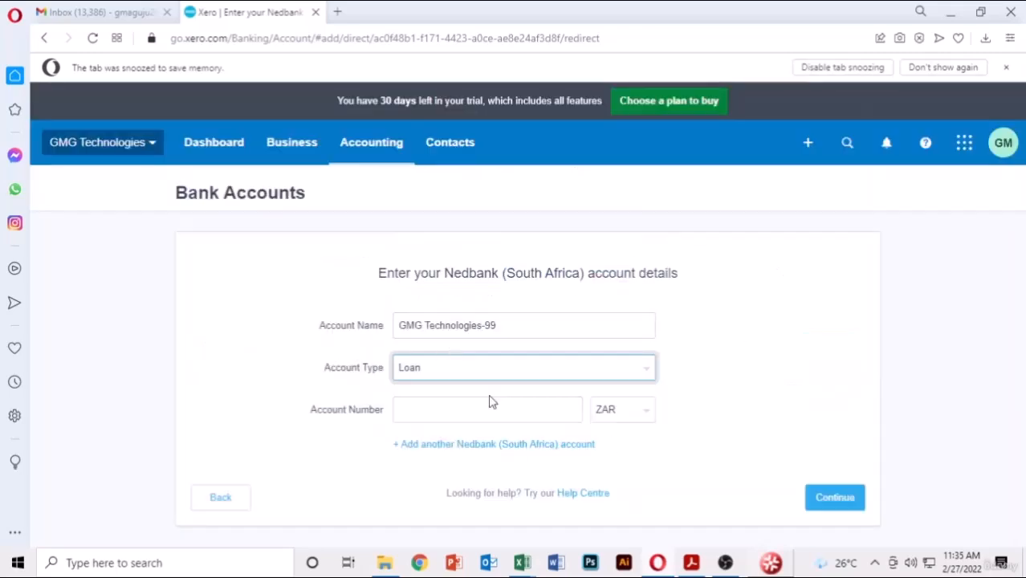
click(432, 413)
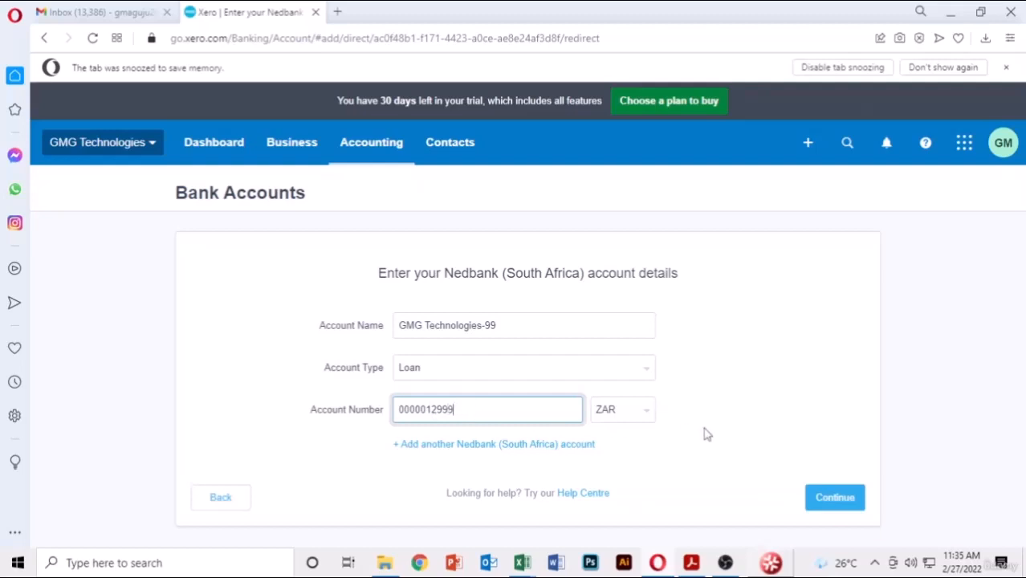
click(799, 403)
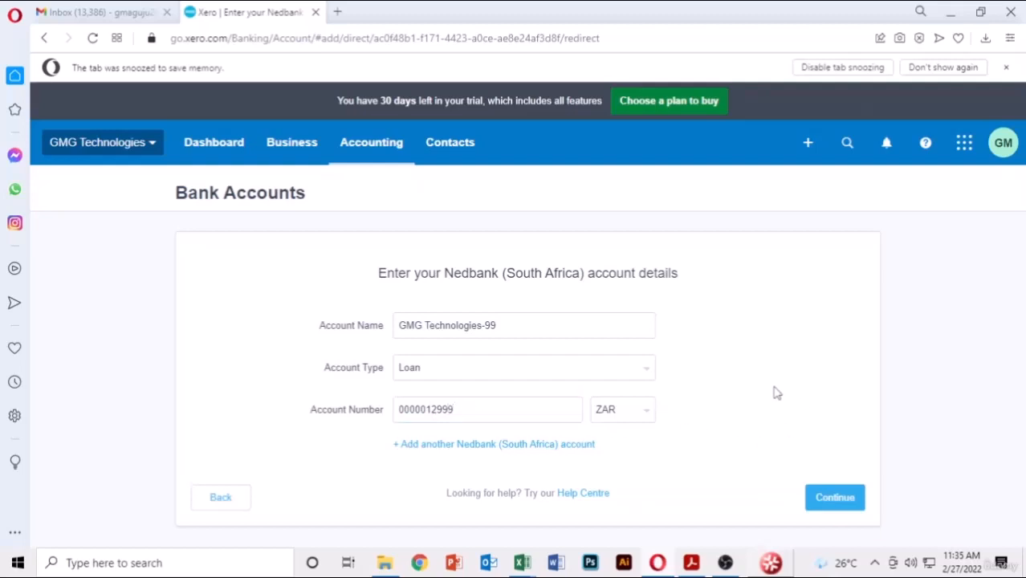
click(832, 498)
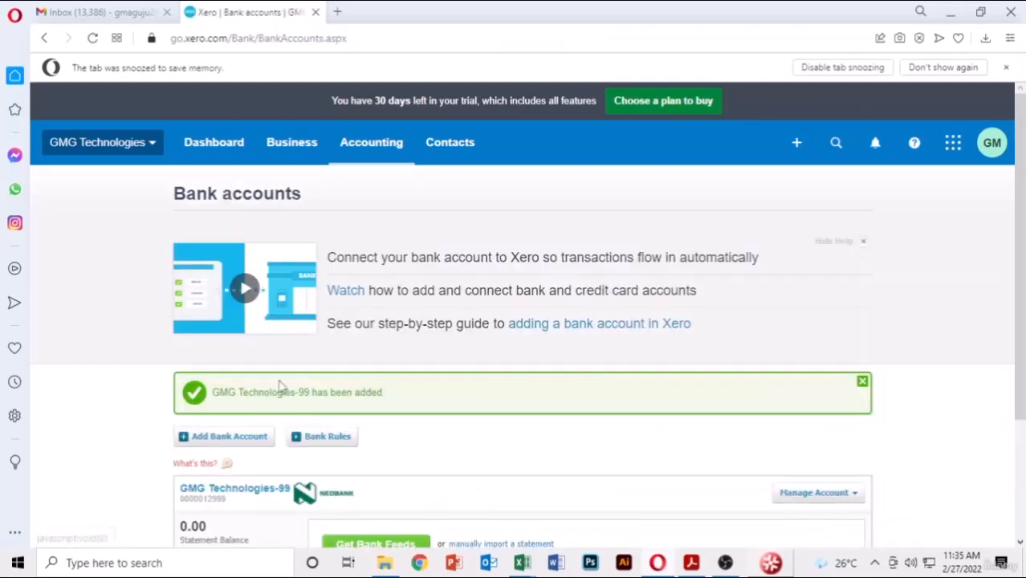
- Manually import bank-transactions.csv from G:\XERO as a statement for GMG Technologies-99
scroll(932, 307, down, 3)
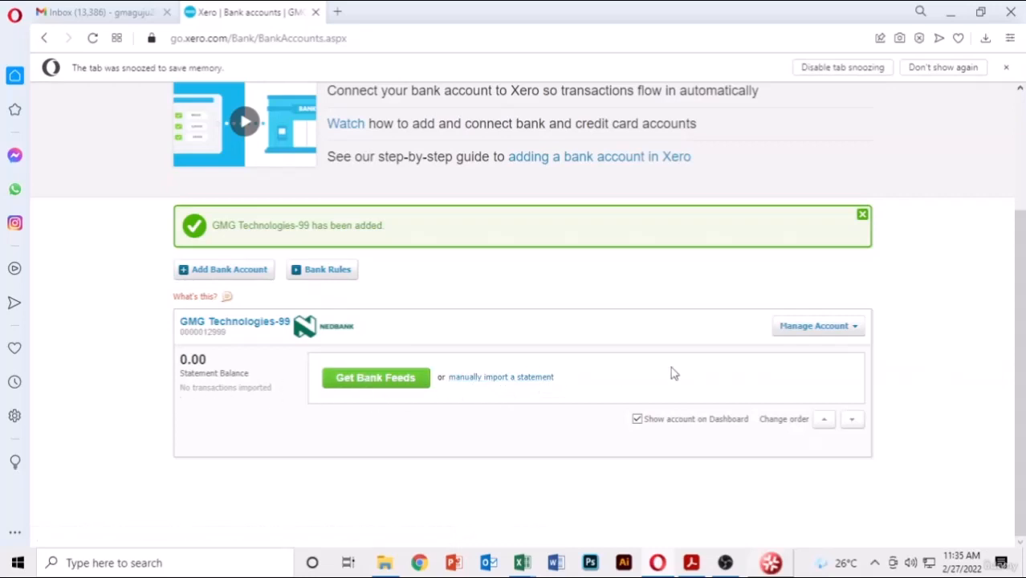
click(486, 377)
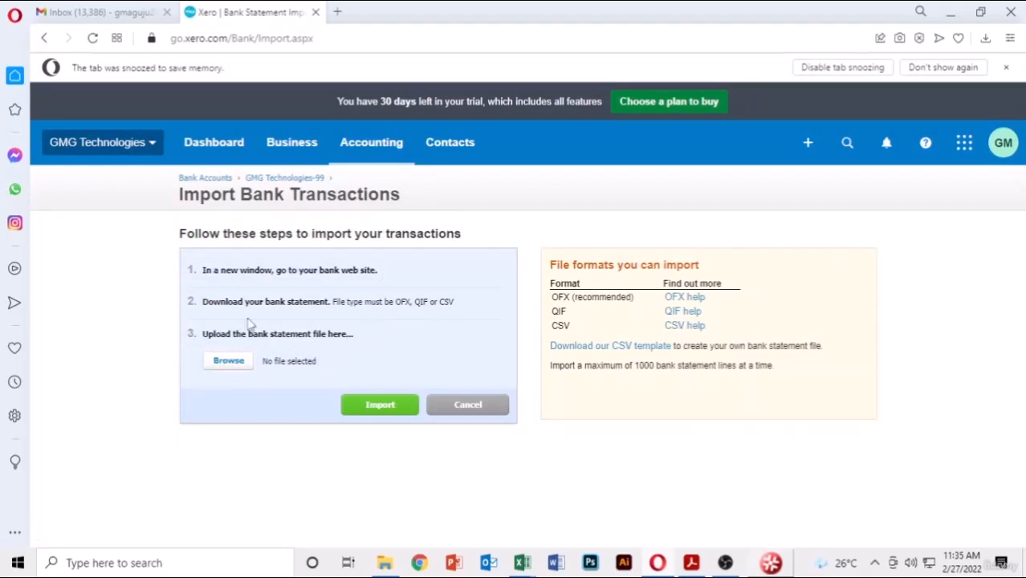
click(237, 365)
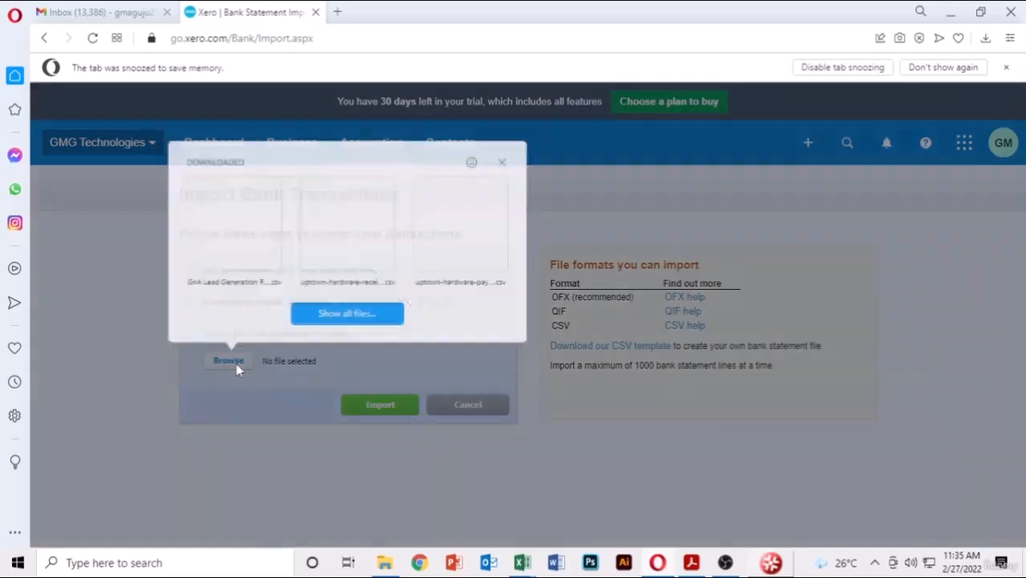
click(358, 316)
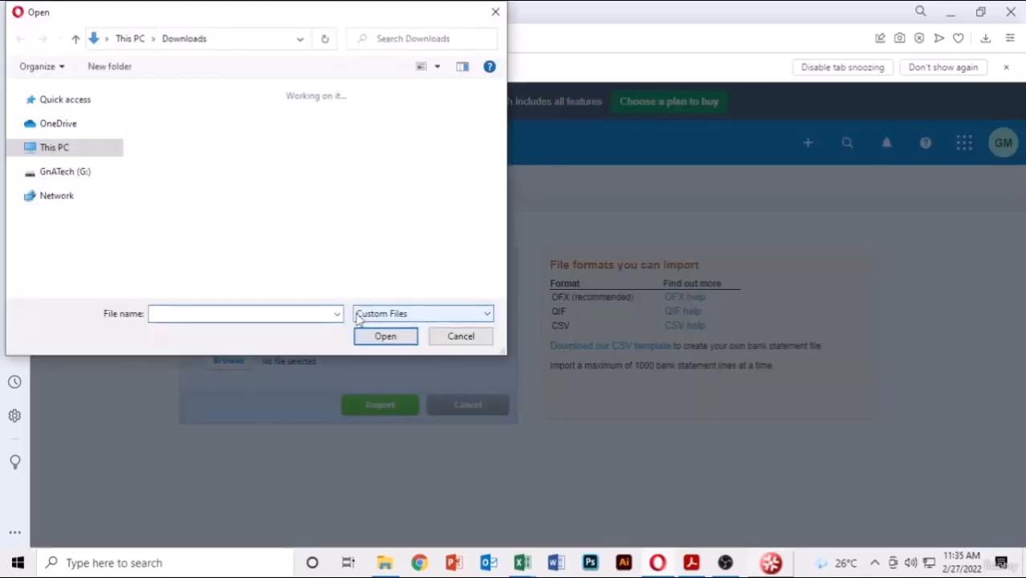
click(80, 275)
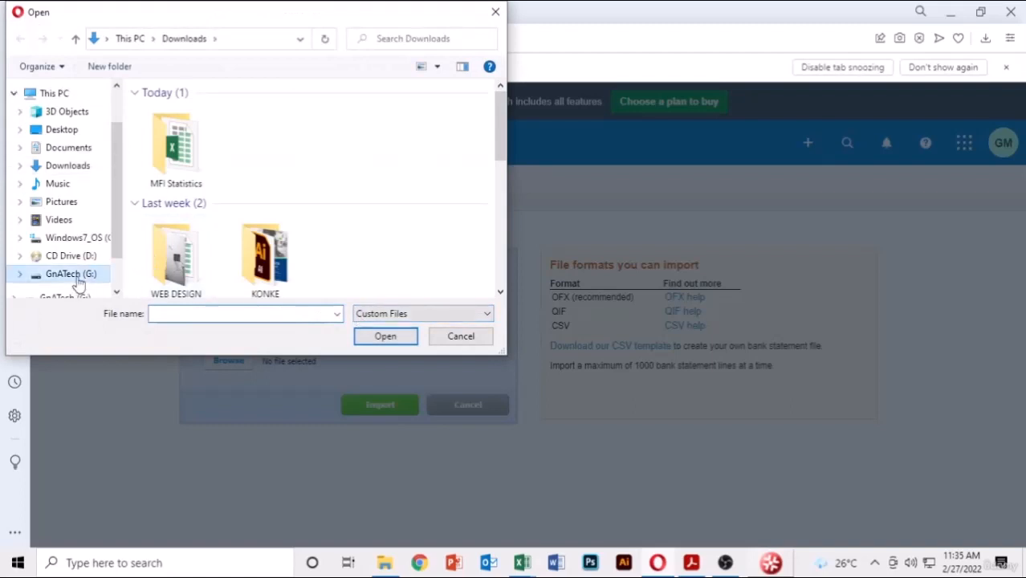
scroll(239, 235, down, 2)
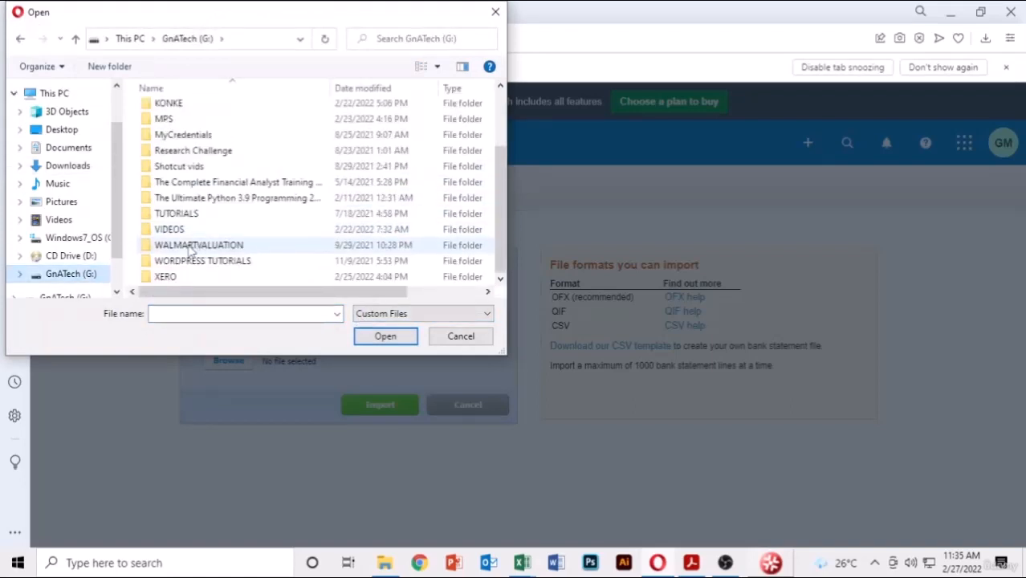
double_click(167, 276)
click(229, 121)
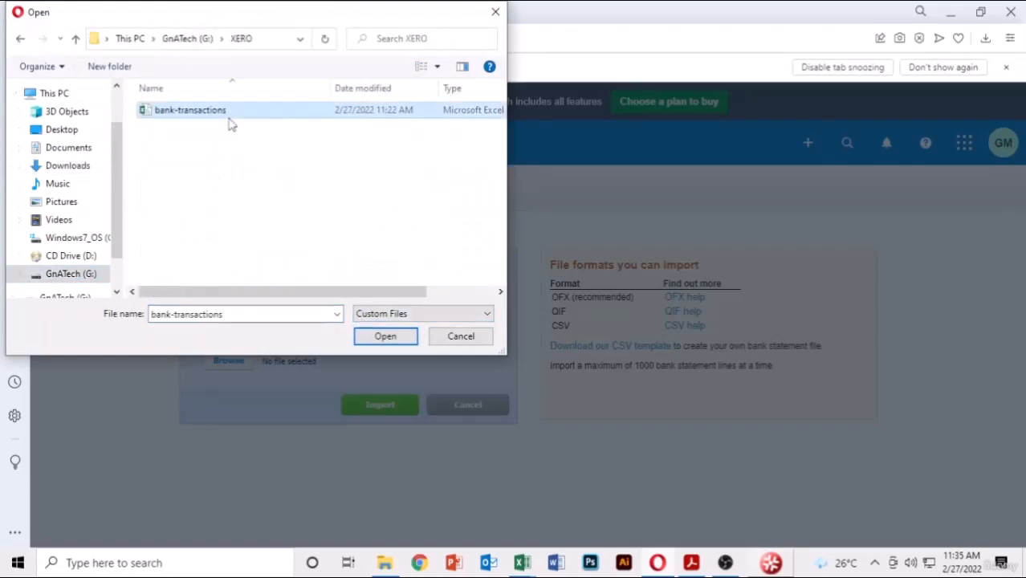
click(386, 337)
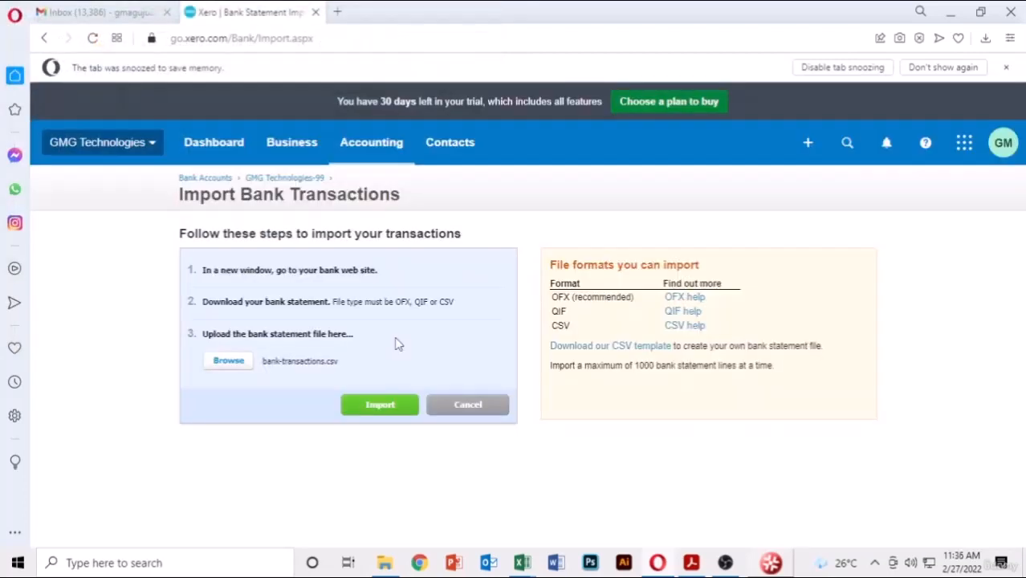
click(370, 404)
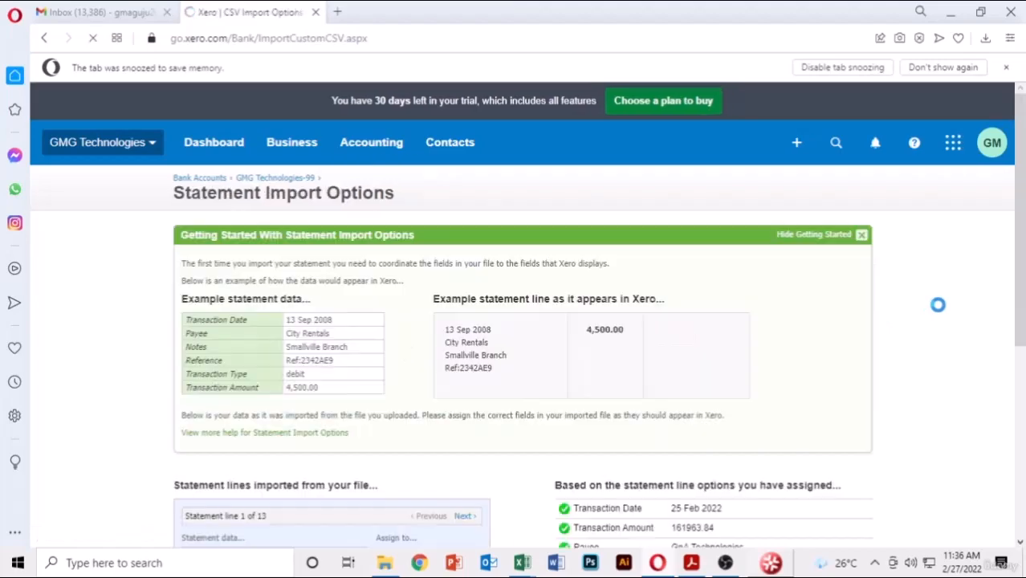
- Review the statement column mappings, save them, and accept the 13-line, 0-duplicate import results
scroll(734, 355, down, 4)
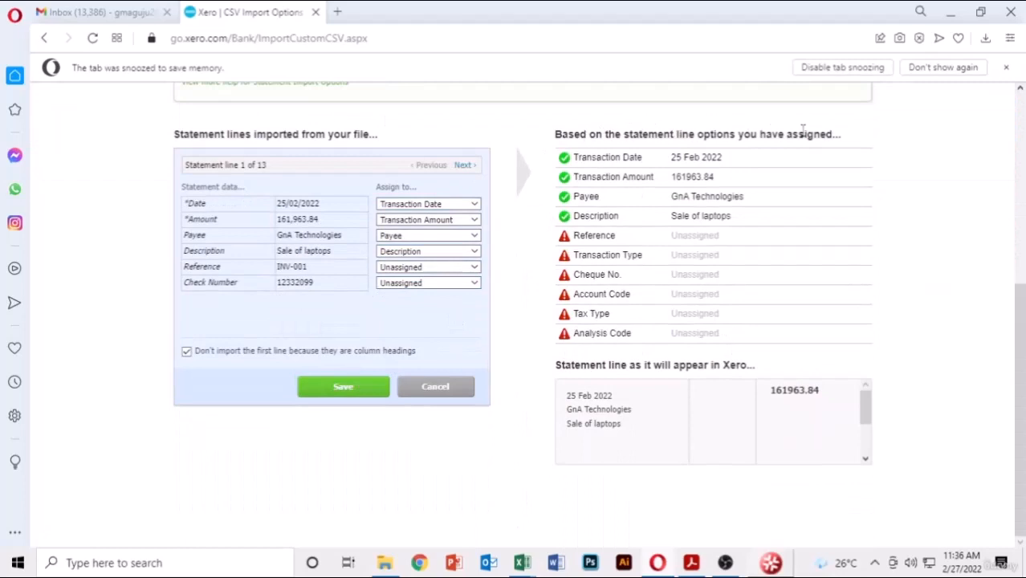
scroll(856, 191, up, 1)
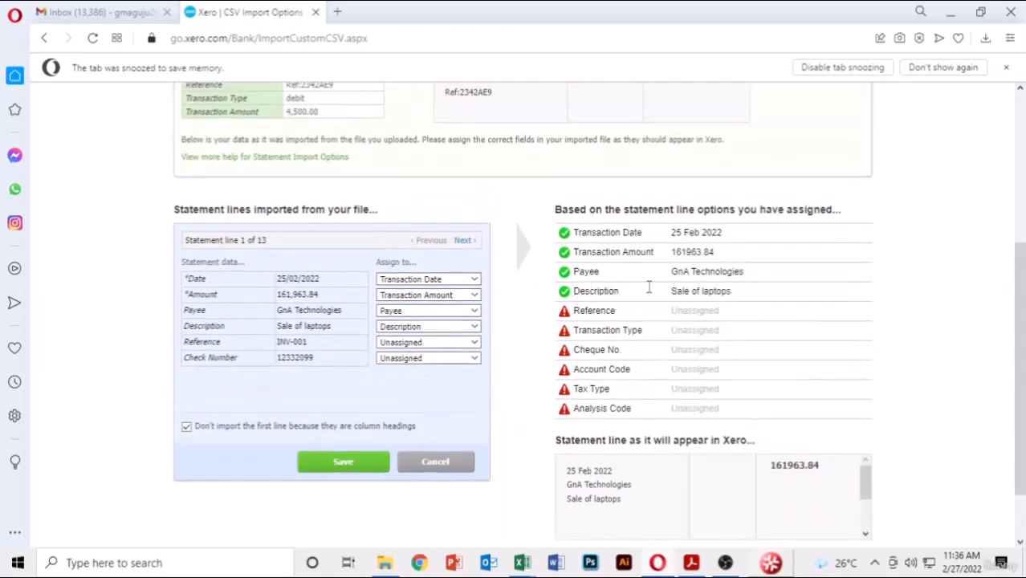
scroll(795, 337, down, 1)
scroll(699, 389, up, 1)
scroll(623, 269, up, 2)
scroll(626, 267, up, 1)
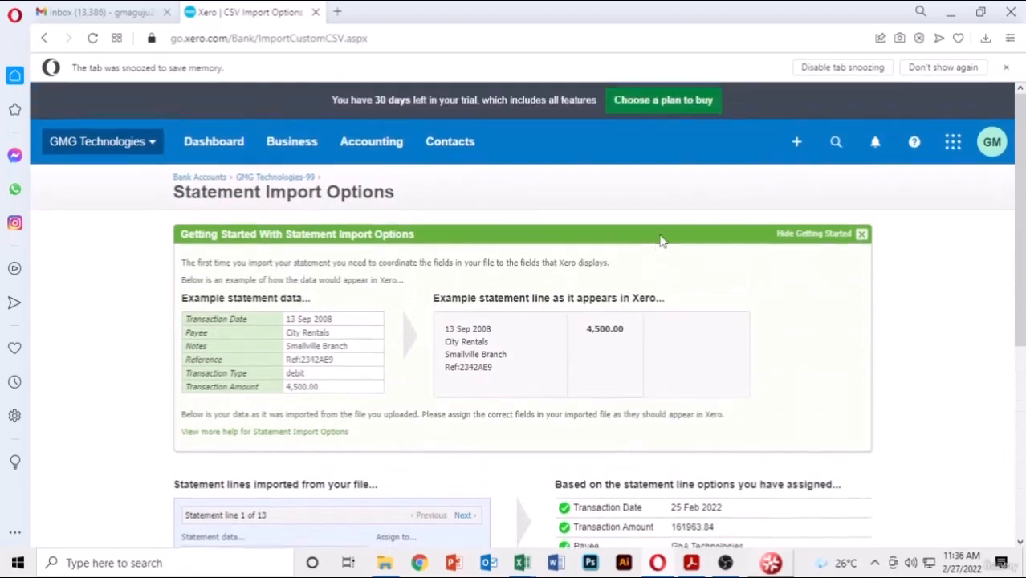
scroll(660, 241, down, 4)
click(346, 391)
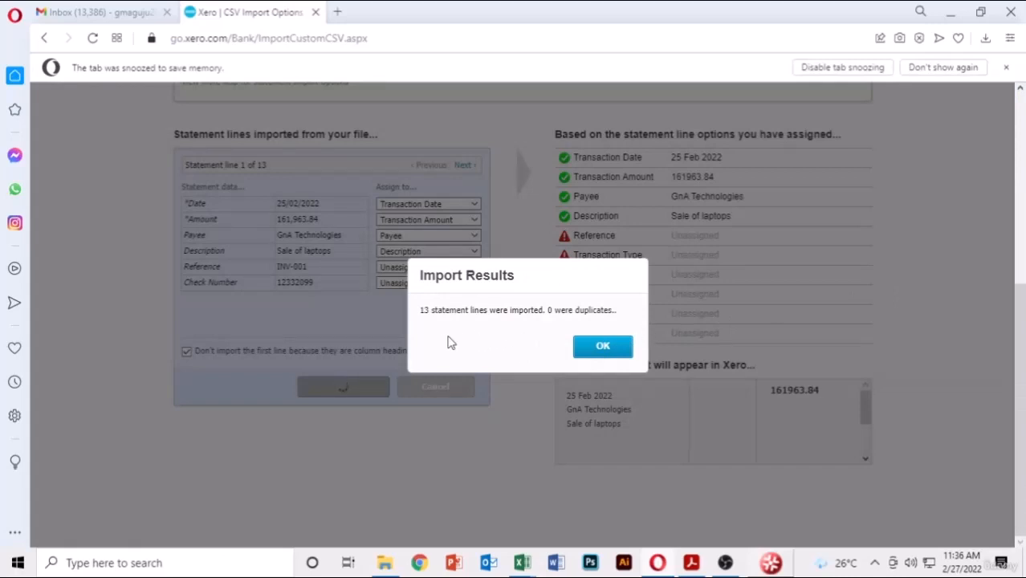
click(604, 350)
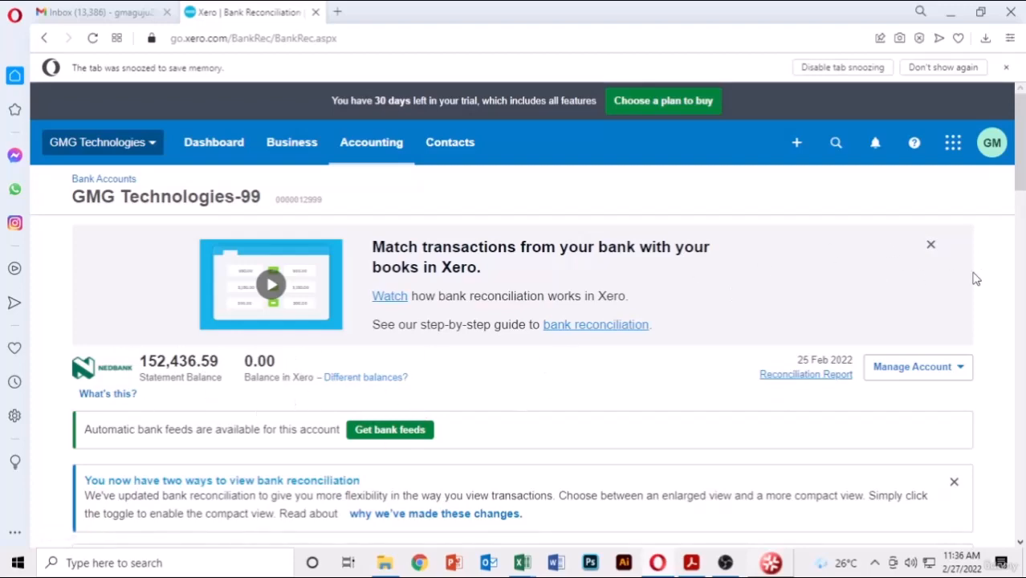
- Scroll through the Reconcile tab to review the imported lines and their suggested invoice matches
scroll(973, 278, down, 3)
scroll(974, 278, down, 15)
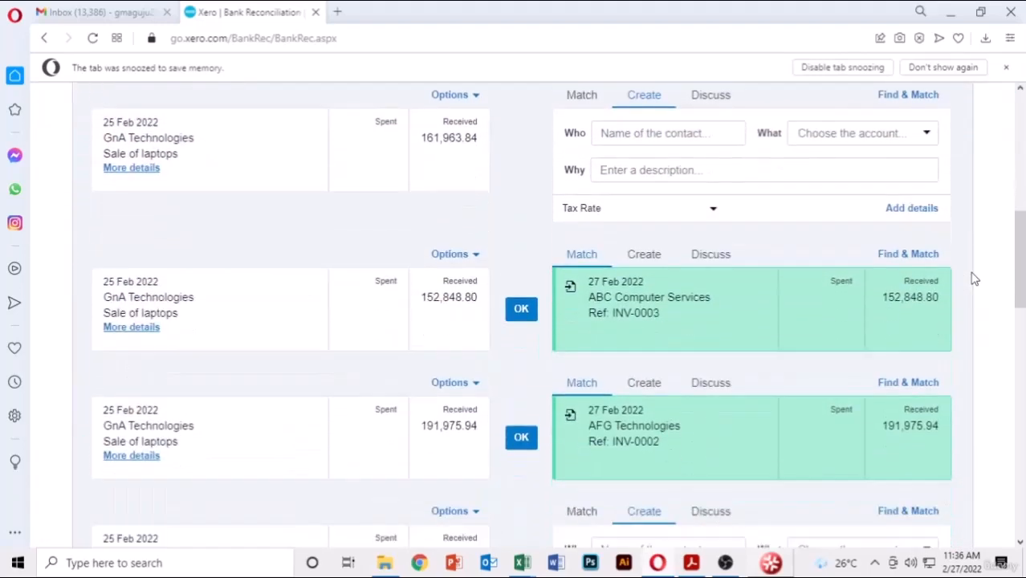
scroll(973, 278, down, 5)
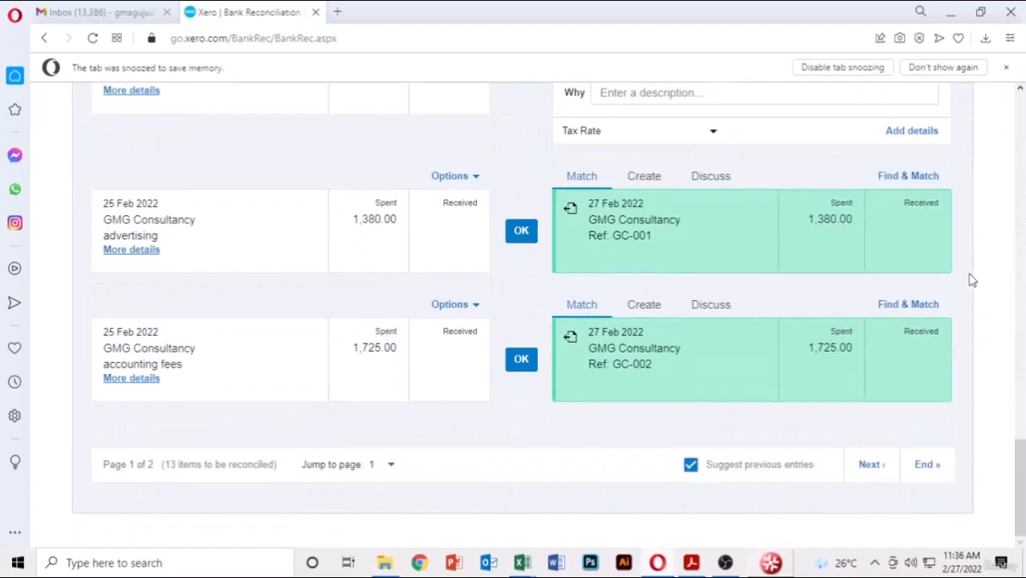
scroll(974, 278, up, 15)
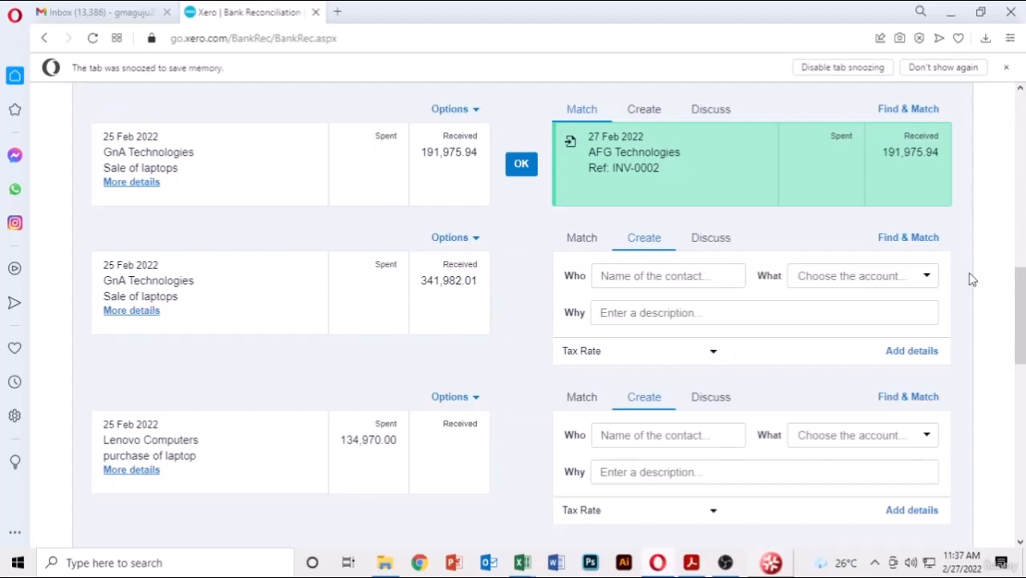
scroll(972, 280, up, 5)
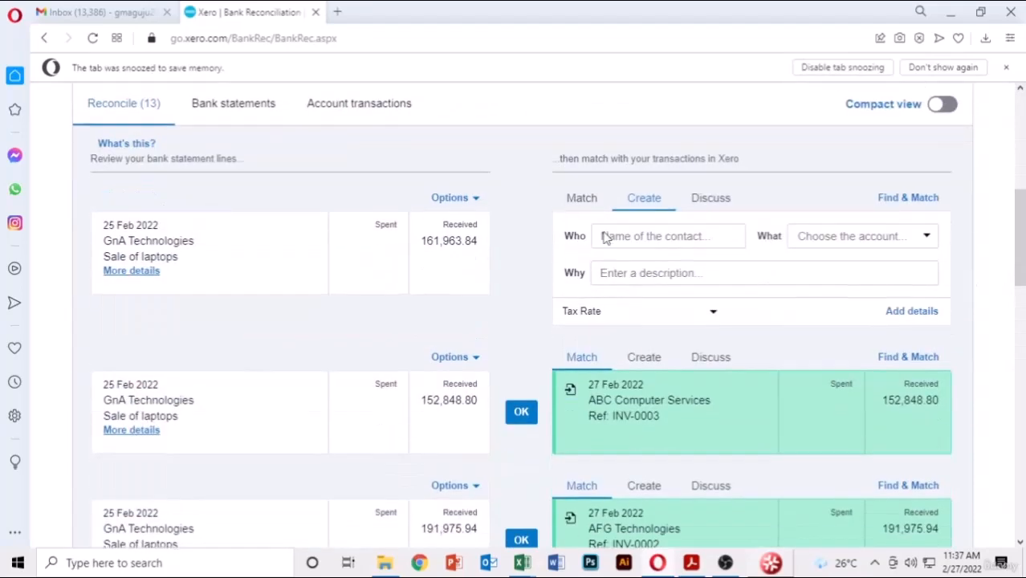
scroll(620, 240, down, 2)
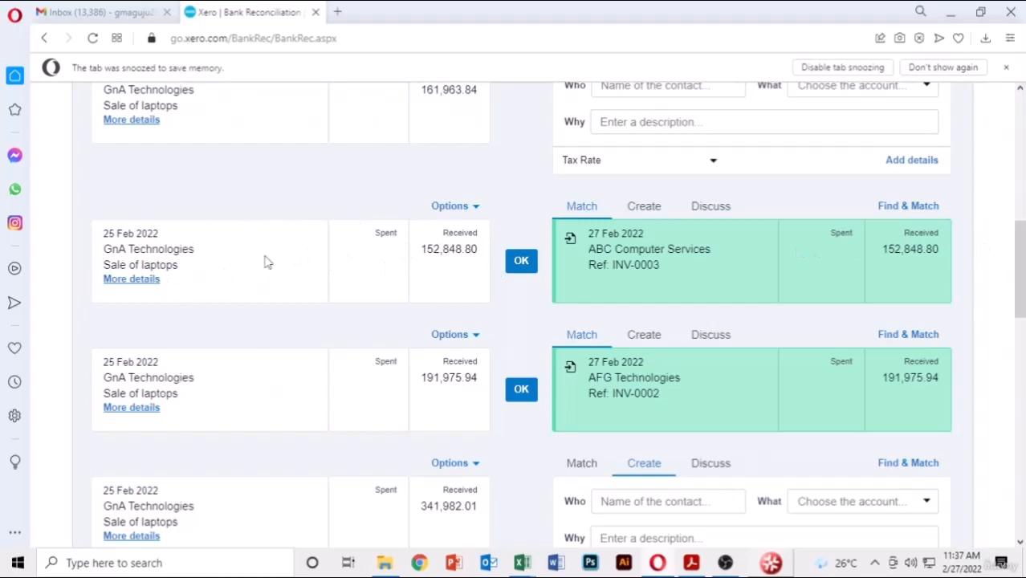
click(133, 281)
- Approve the 152,848.80 ABC Computer Services and 191,975.94 AFG Technologies matches despite date warnings
click(519, 265)
click(577, 412)
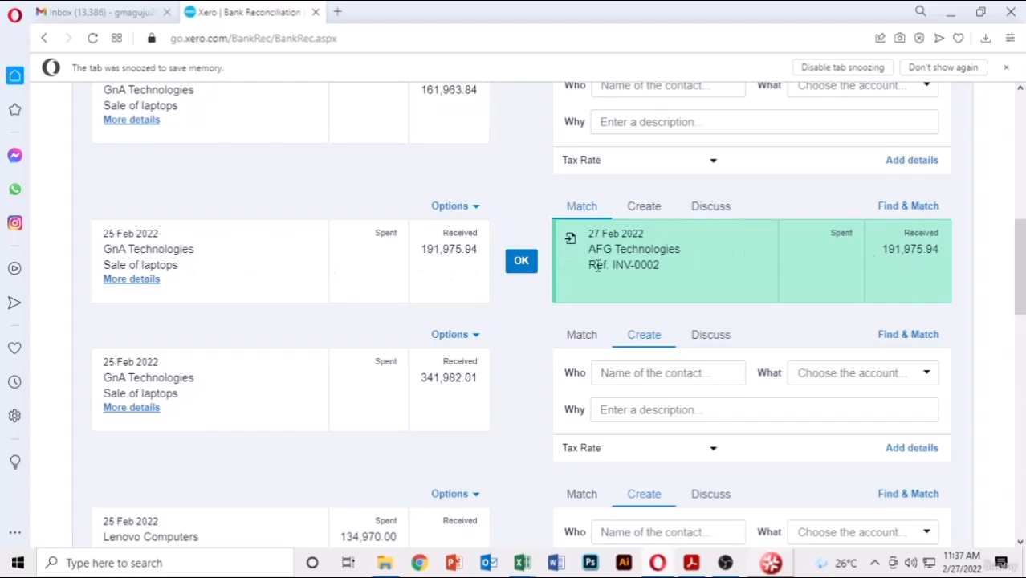
click(524, 265)
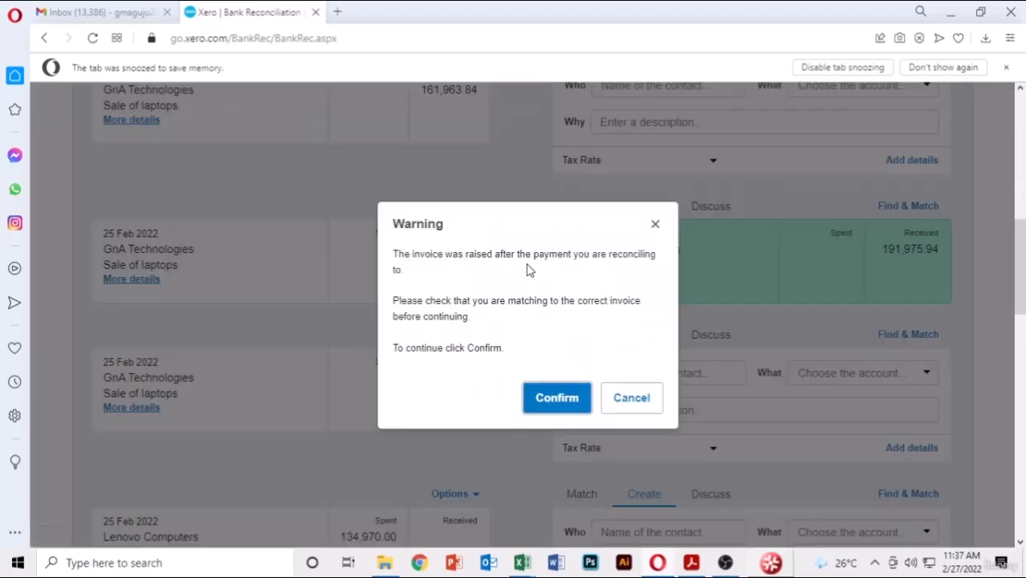
click(557, 399)
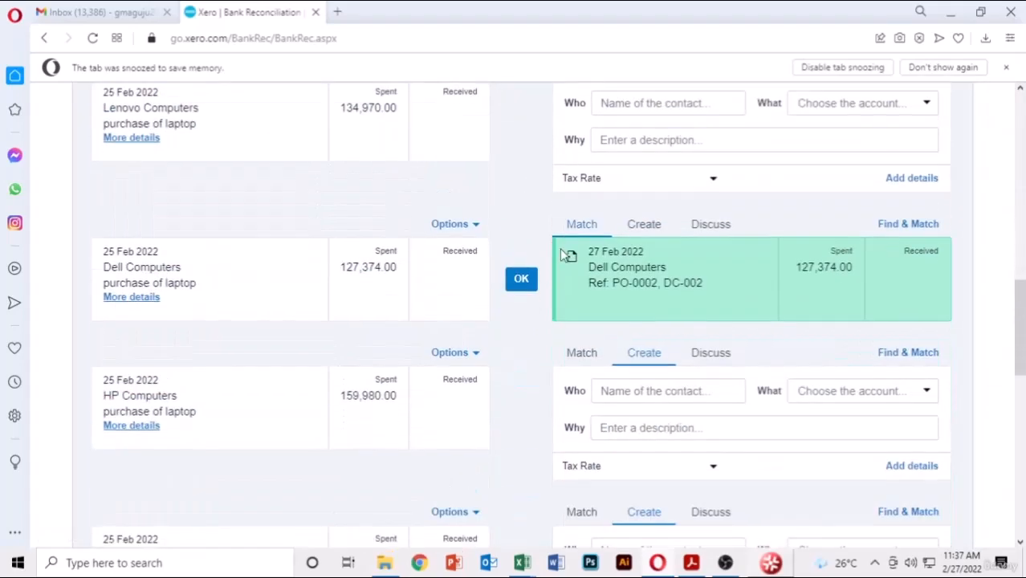
- Accept the suggested Dell Computers match, confirming past the warning
scroll(540, 258, up, 4)
scroll(531, 261, down, 9)
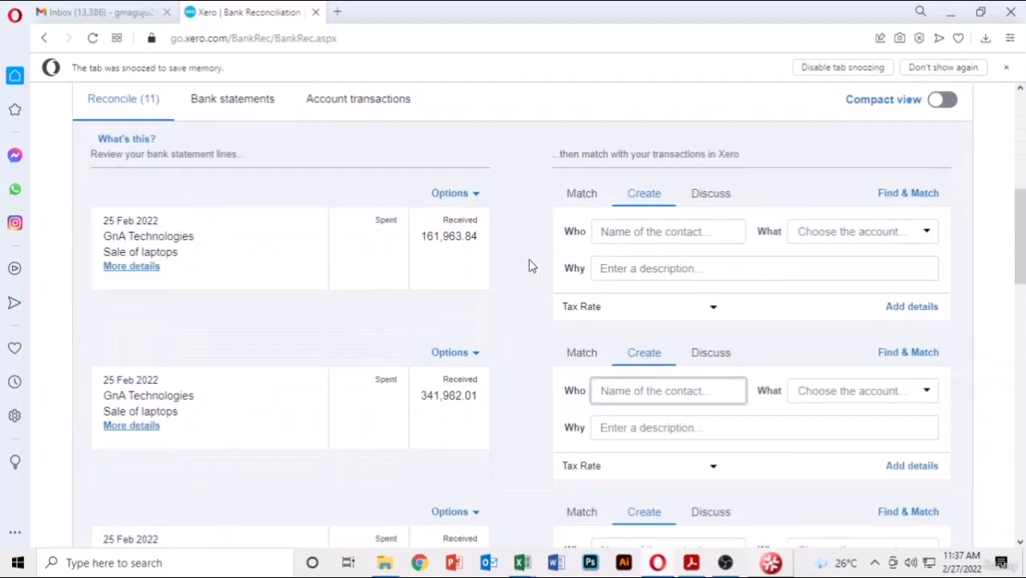
scroll(530, 265, down, 1)
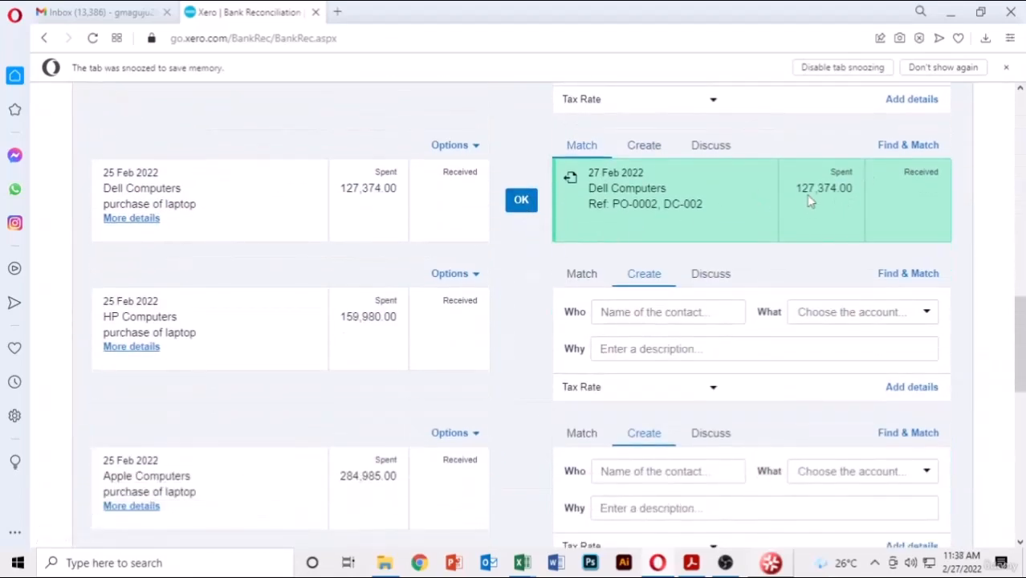
click(522, 201)
click(563, 390)
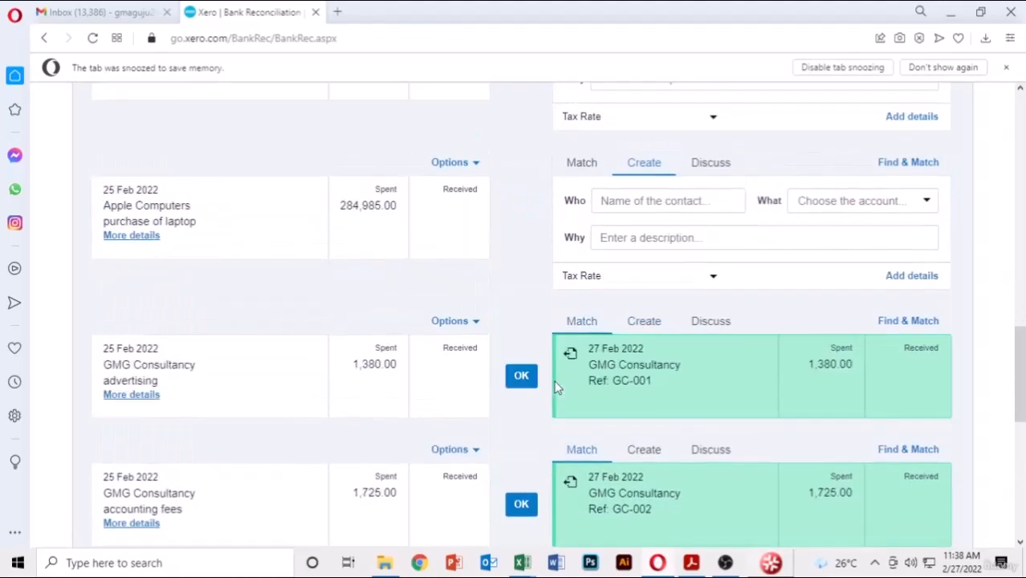
- Accept the GMG Consultancy GC-001 advertising and GC-002 accounting fees matches
scroll(665, 274, down, 7)
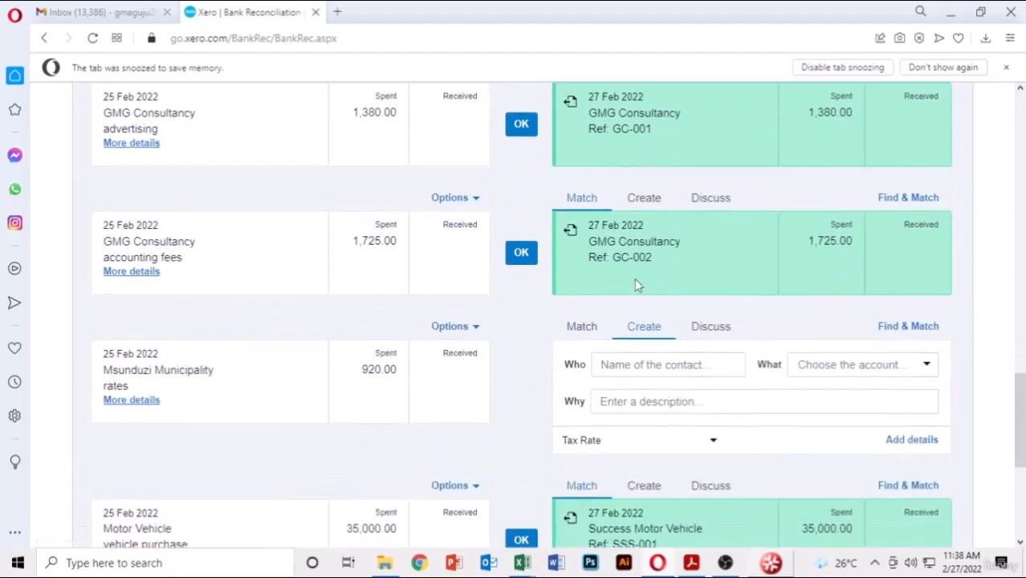
scroll(630, 257, up, 1)
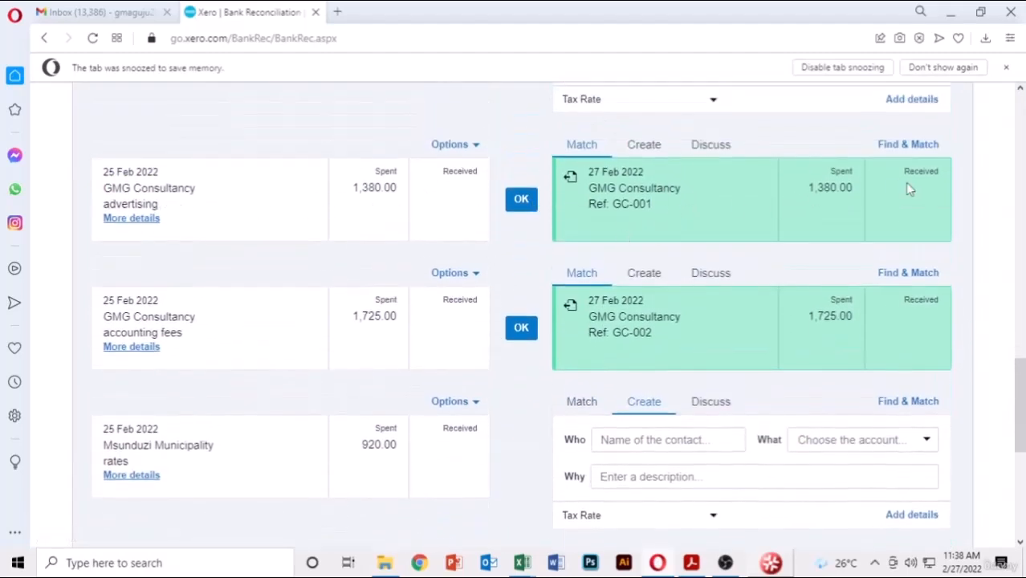
click(521, 200)
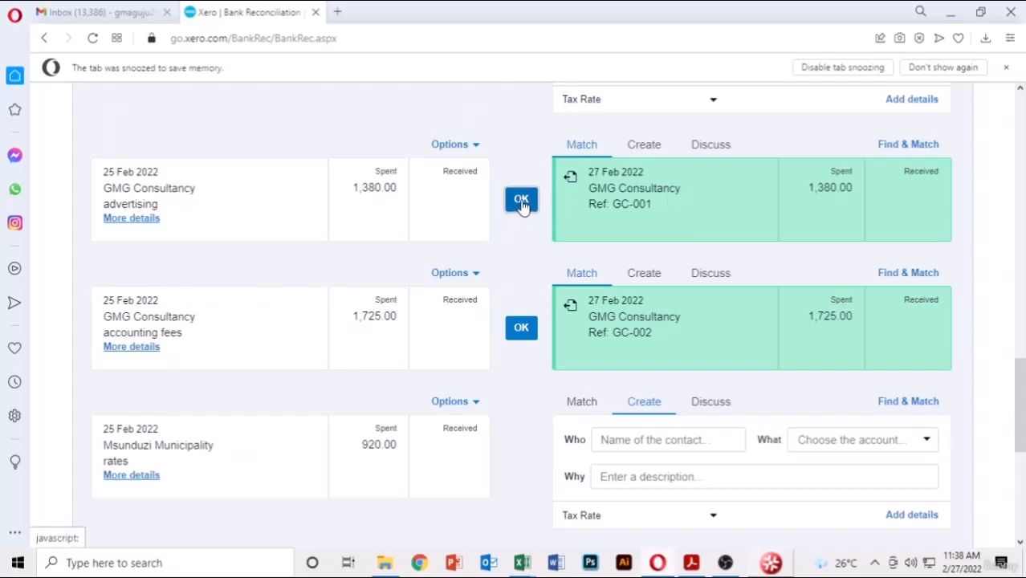
click(522, 201)
click(550, 392)
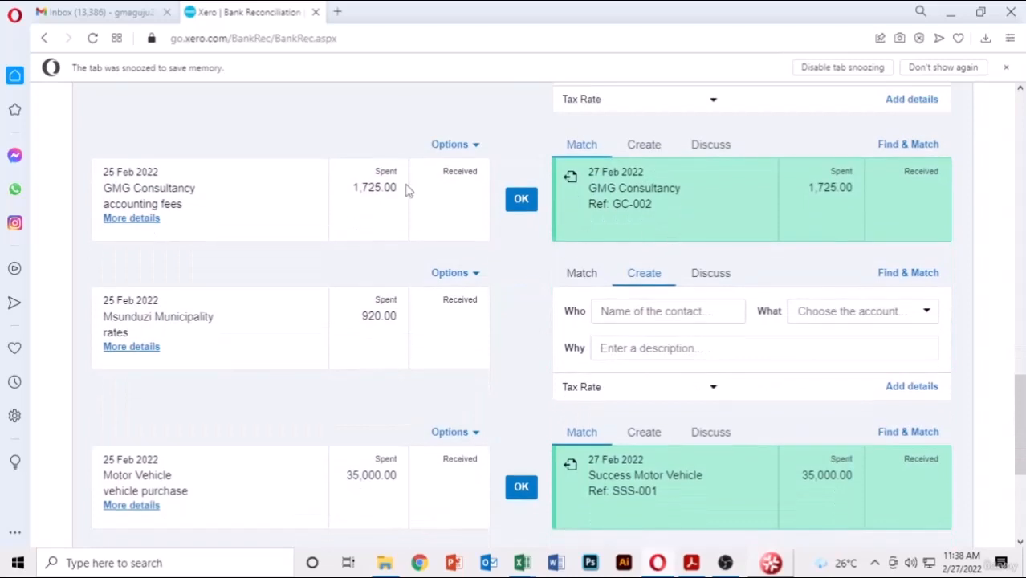
click(521, 199)
click(547, 389)
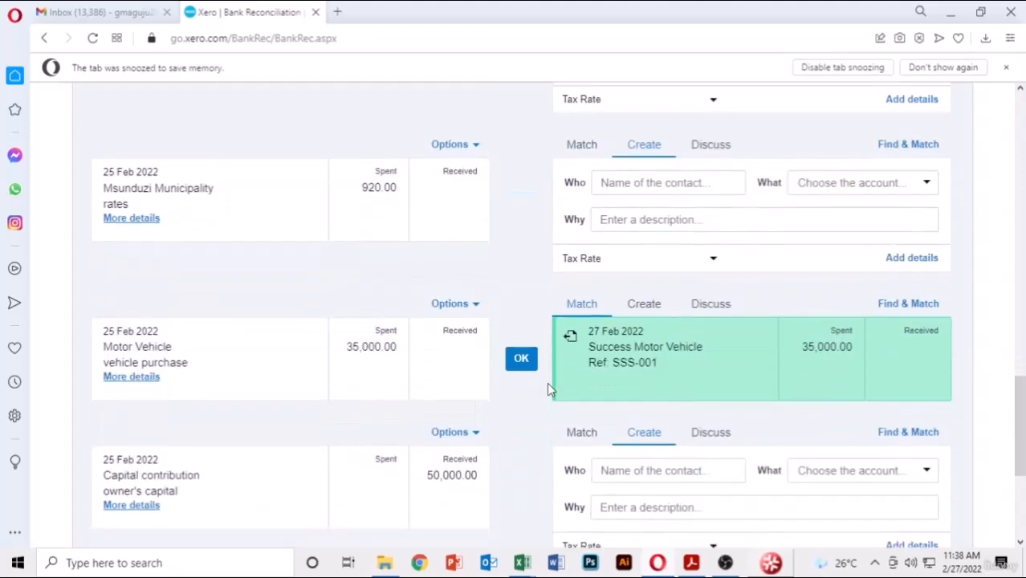
- Accept the Success Motor Vehicle match and review the 7 remaining lines
scroll(562, 349, down, 3)
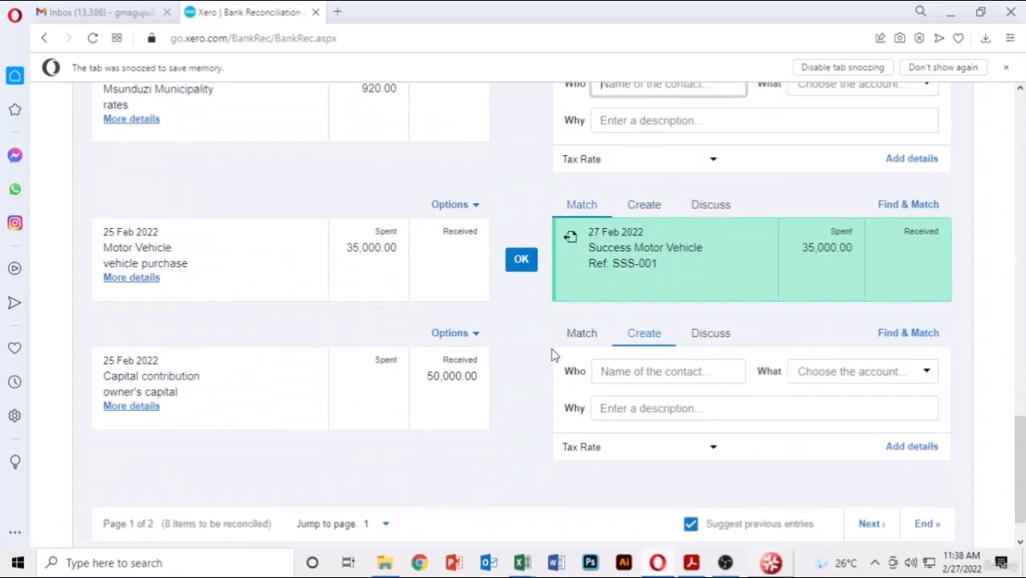
click(521, 259)
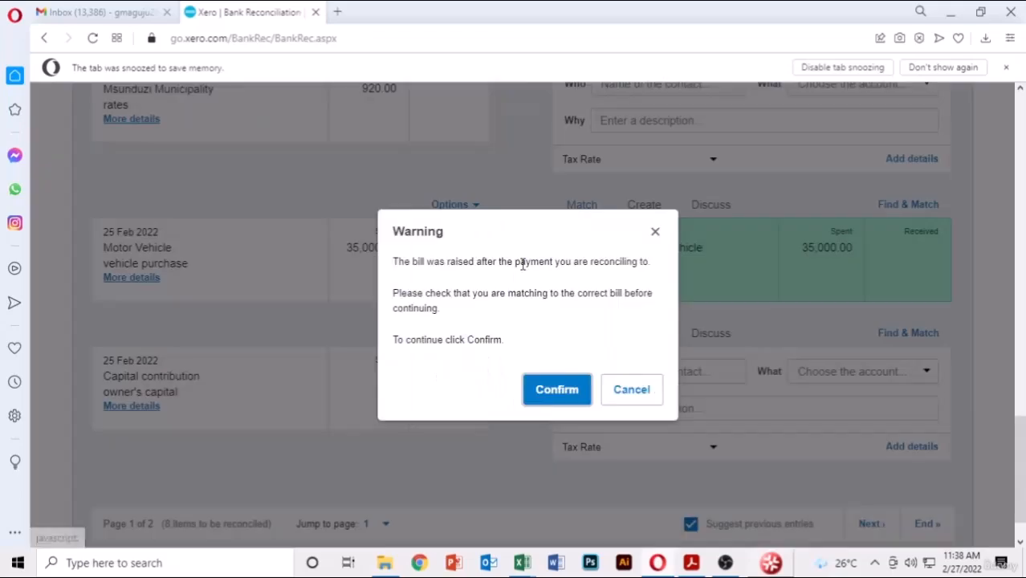
click(558, 392)
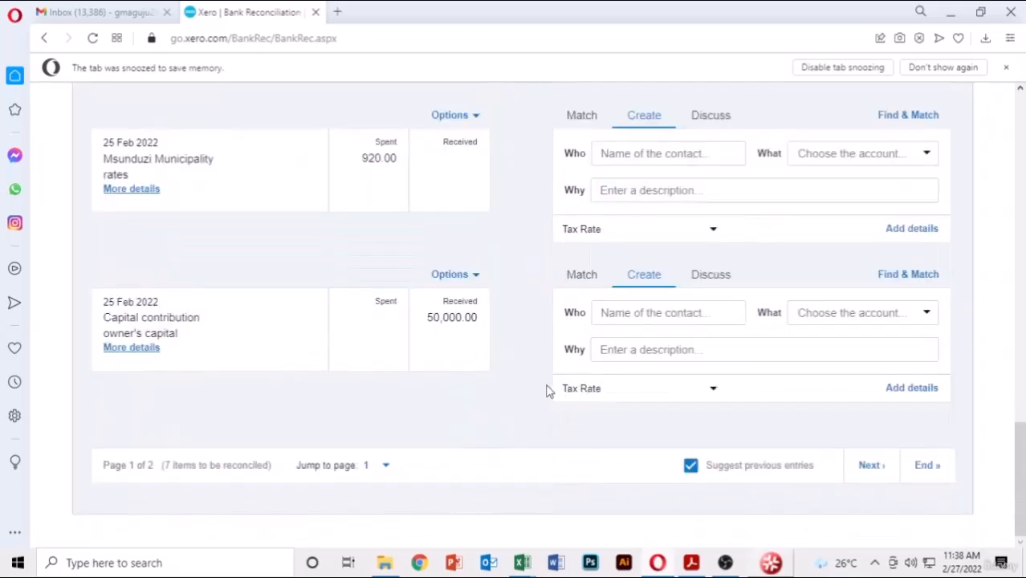
scroll(549, 391, up, 15)
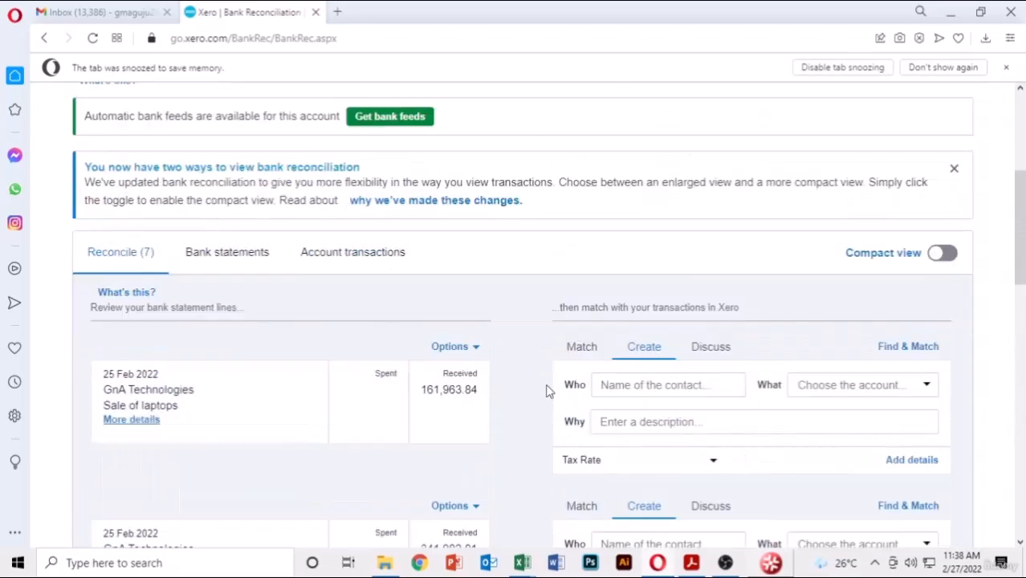
scroll(548, 391, down, 3)
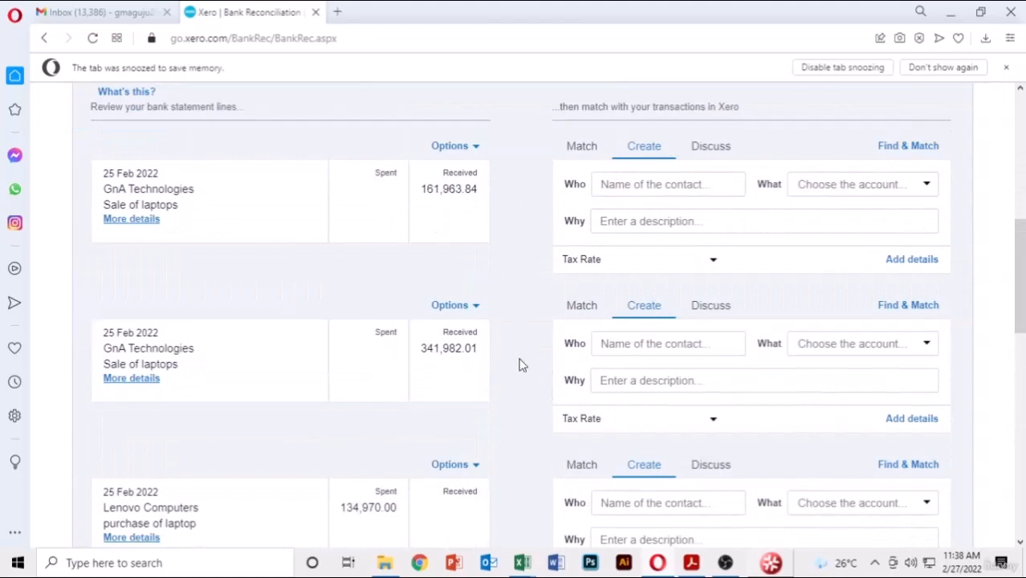
scroll(506, 266, down, 3)
scroll(506, 266, down, 7)
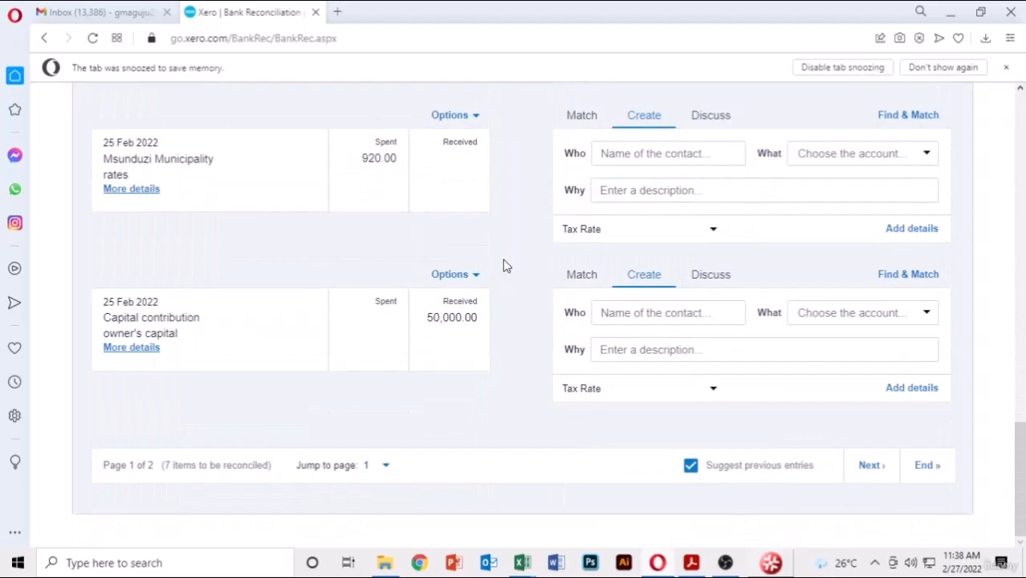
scroll(506, 266, up, 1)
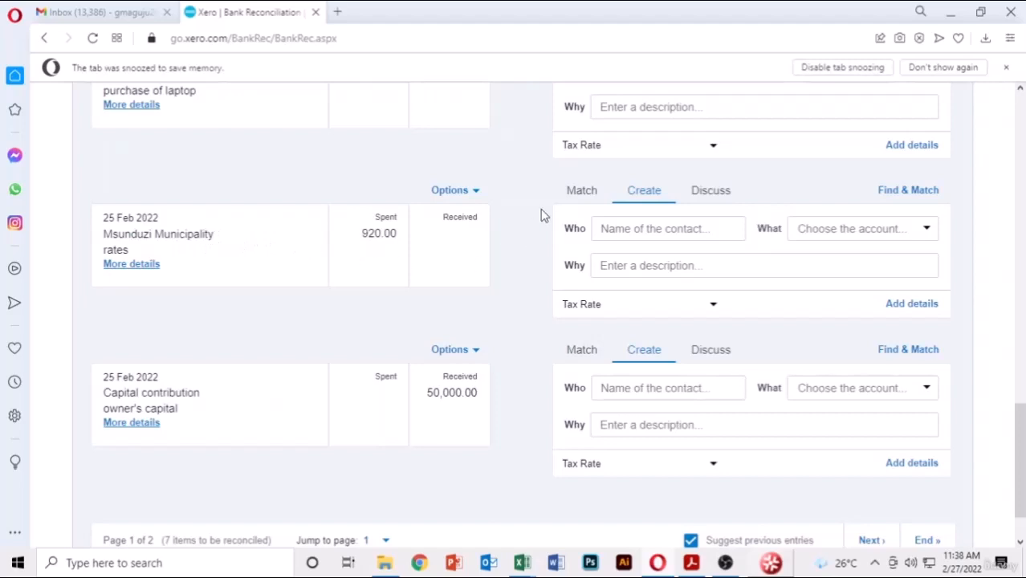
- Open matching for the 920.00 Msunduzi Municipality rates line and look through the candidate transactions
click(584, 193)
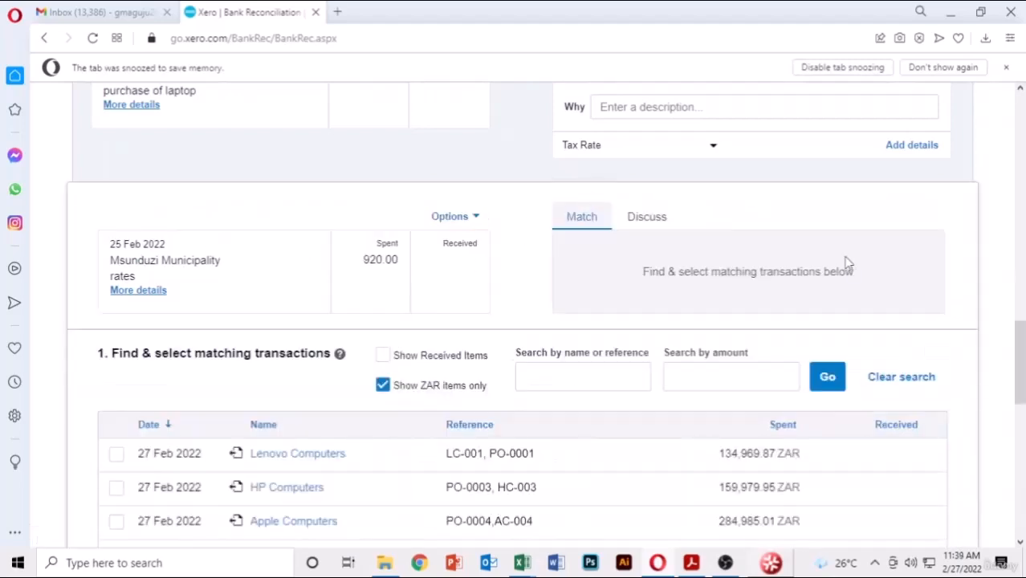
scroll(928, 269, down, 2)
scroll(927, 268, up, 1)
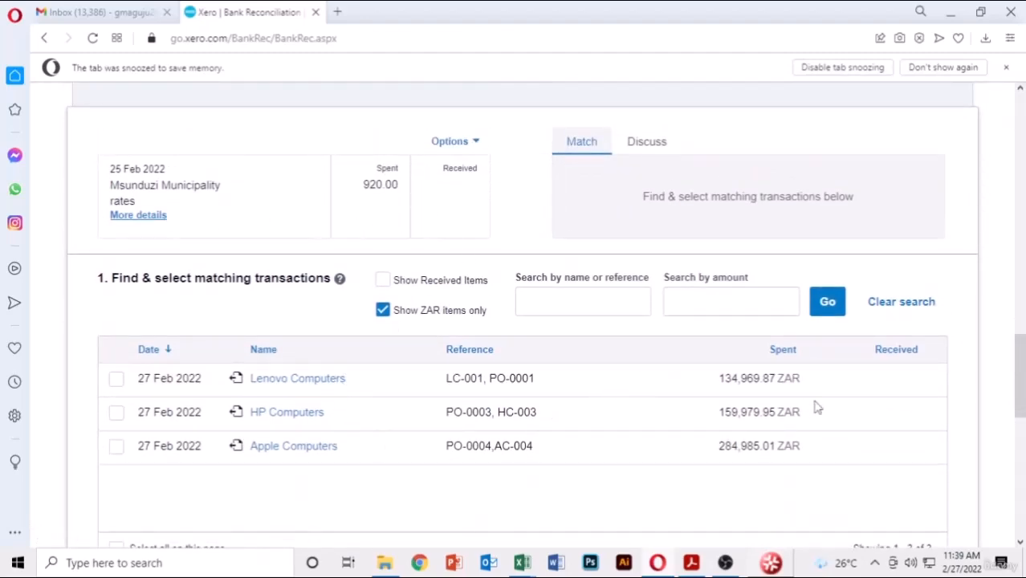
scroll(439, 385, down, 4)
scroll(439, 386, down, 4)
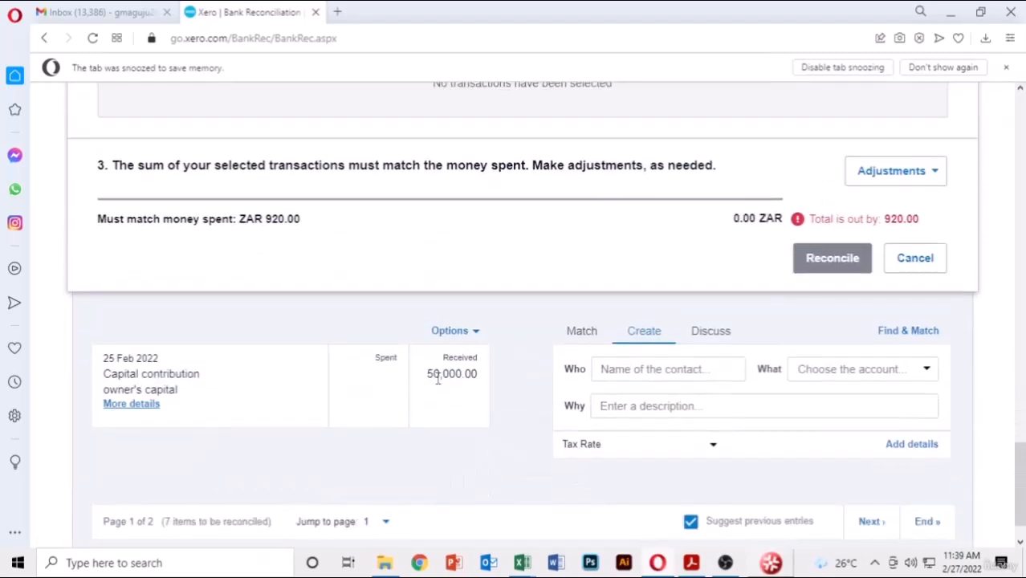
scroll(635, 333, up, 1)
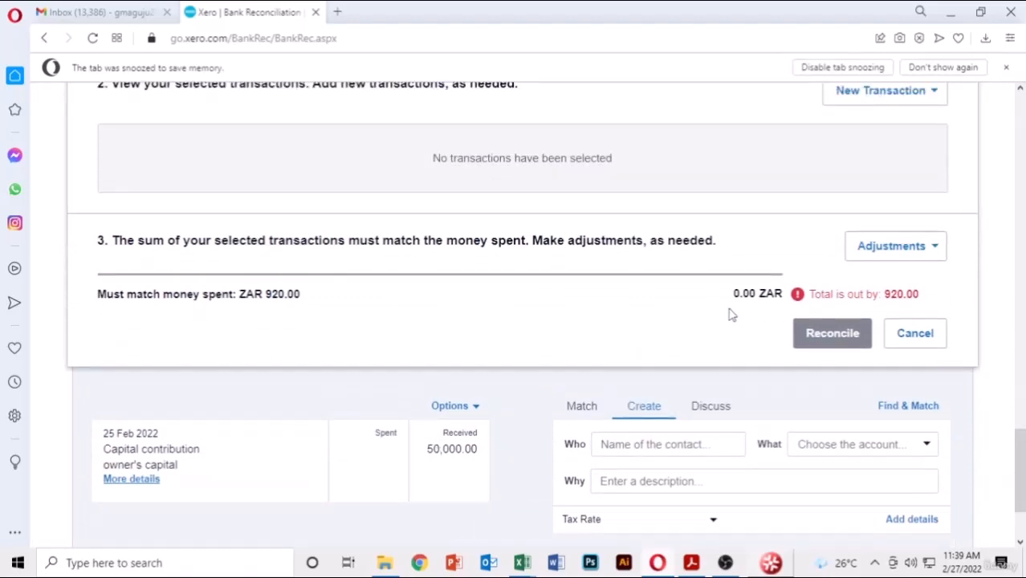
scroll(732, 314, up, 3)
scroll(732, 314, up, 2)
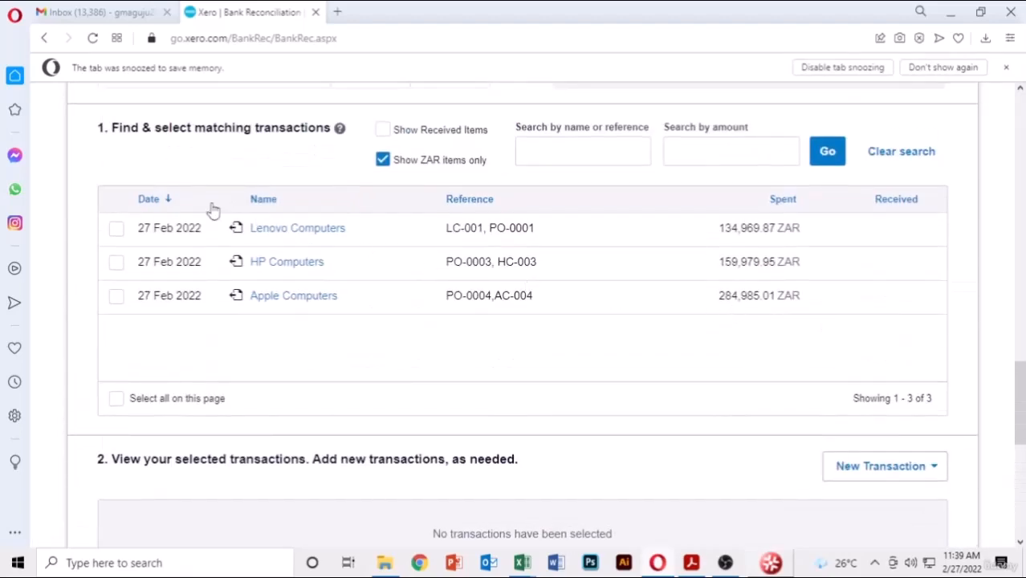
scroll(481, 273, up, 1)
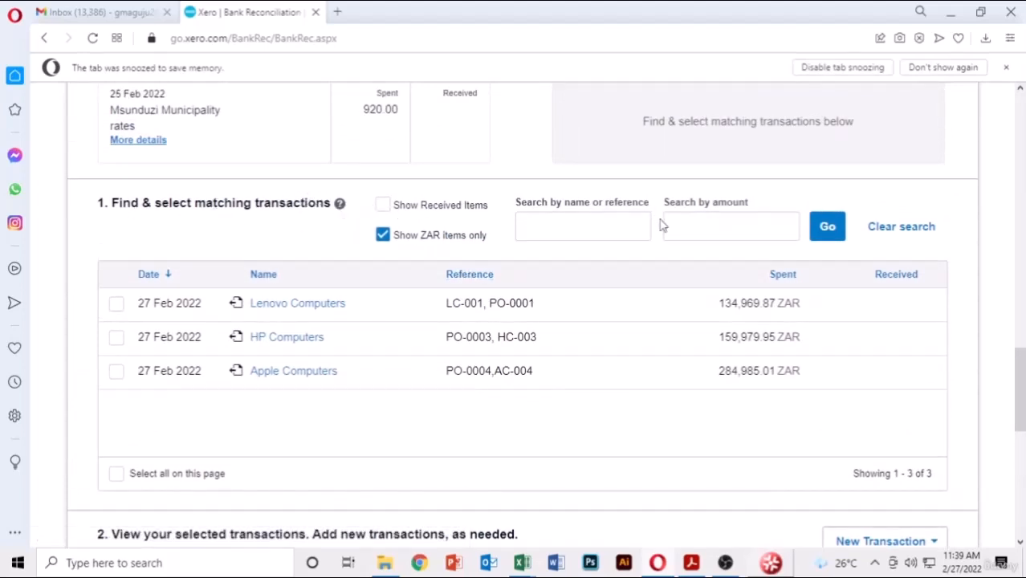
scroll(661, 223, up, 2)
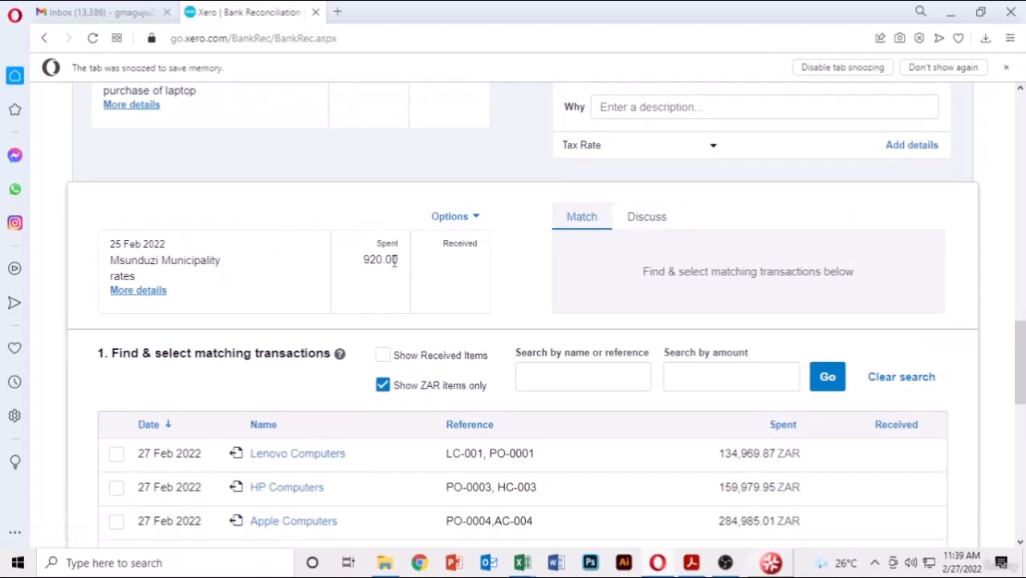
scroll(653, 269, down, 4)
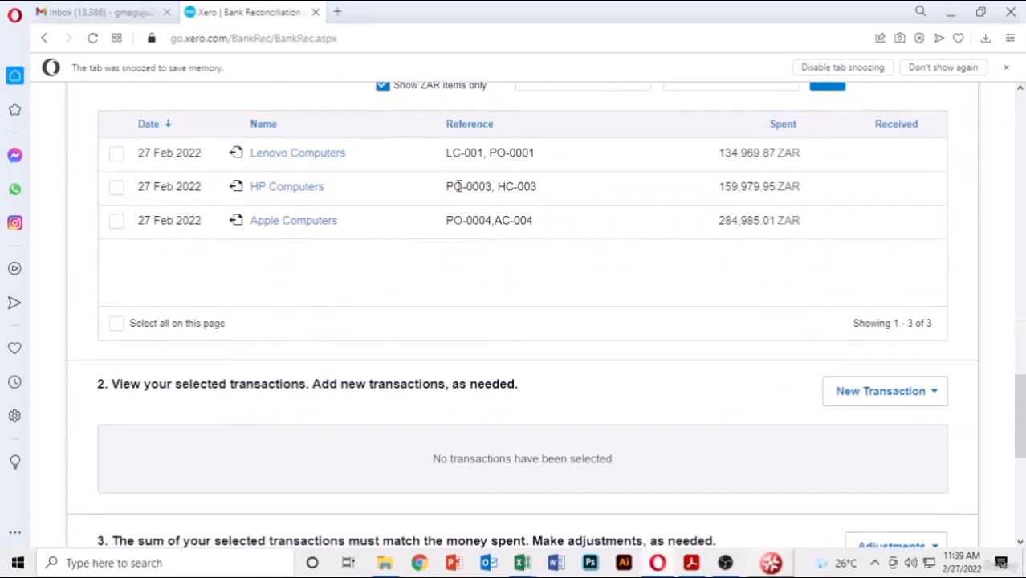
scroll(459, 187, down, 2)
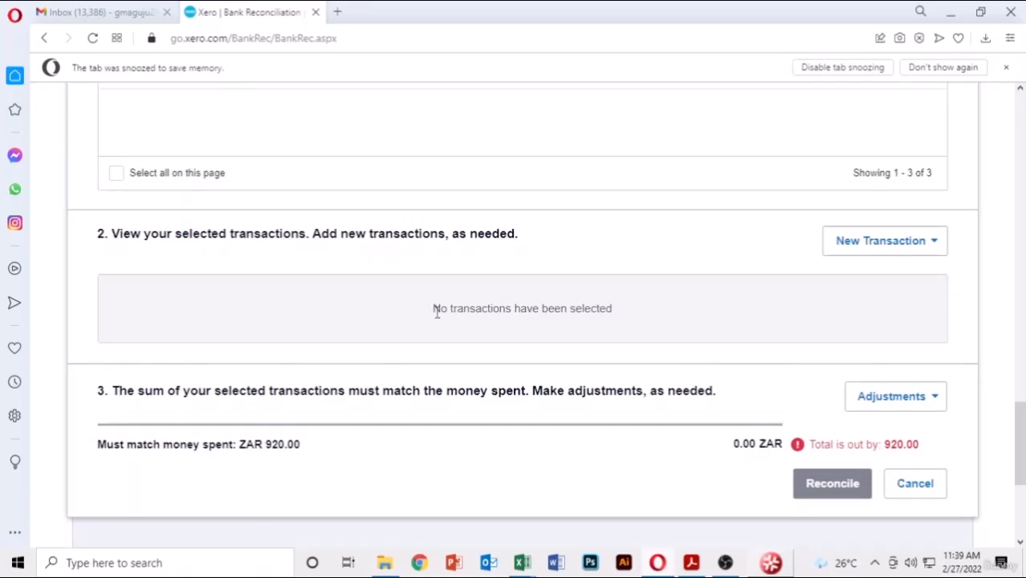
scroll(438, 313, up, 15)
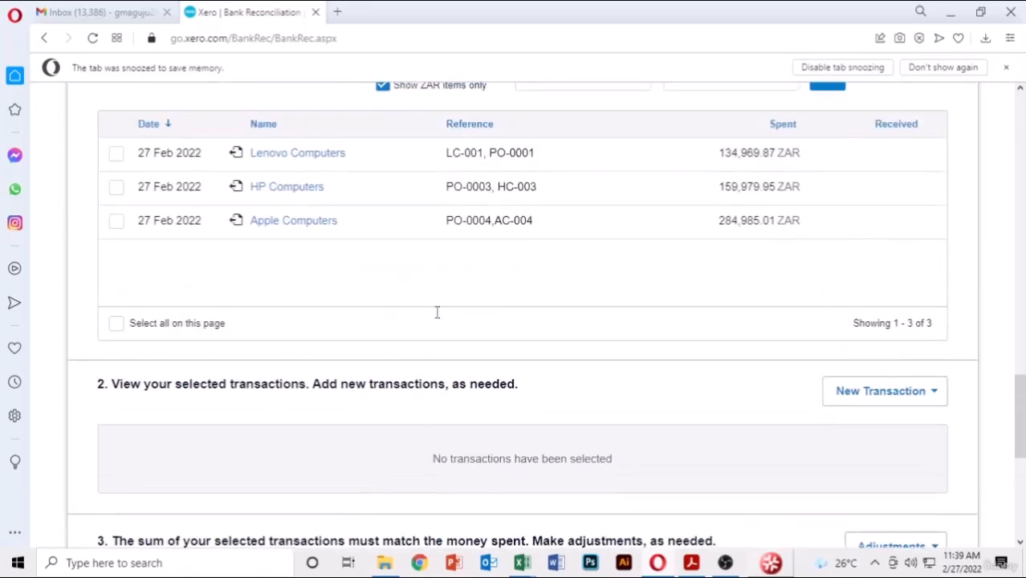
scroll(437, 318, up, 5)
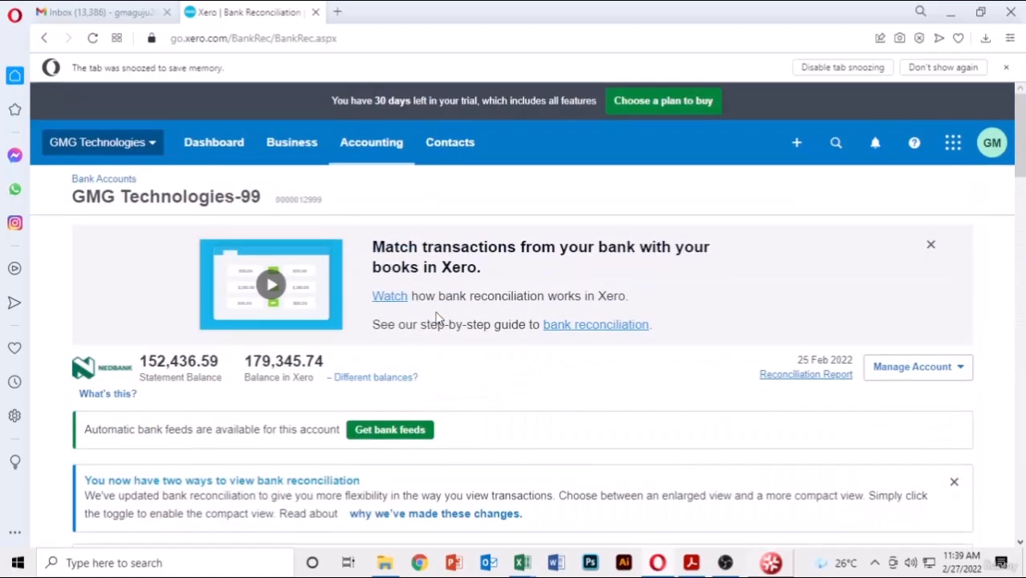
scroll(438, 319, down, 5)
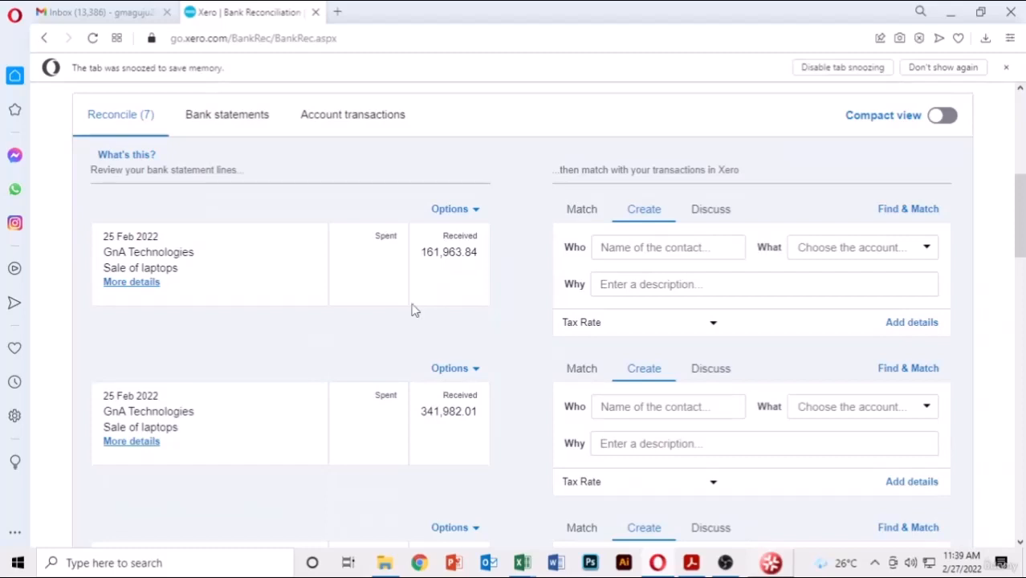
- Match the 161,963.84 GnA Technologies receipt to the GM Technologies invoice INV-0004
click(574, 219)
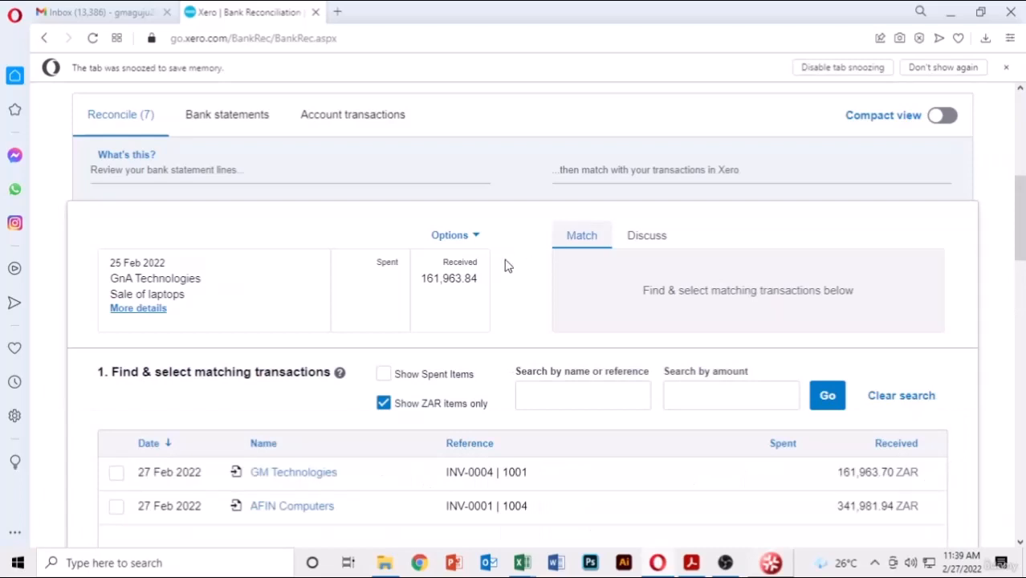
scroll(496, 285, down, 1)
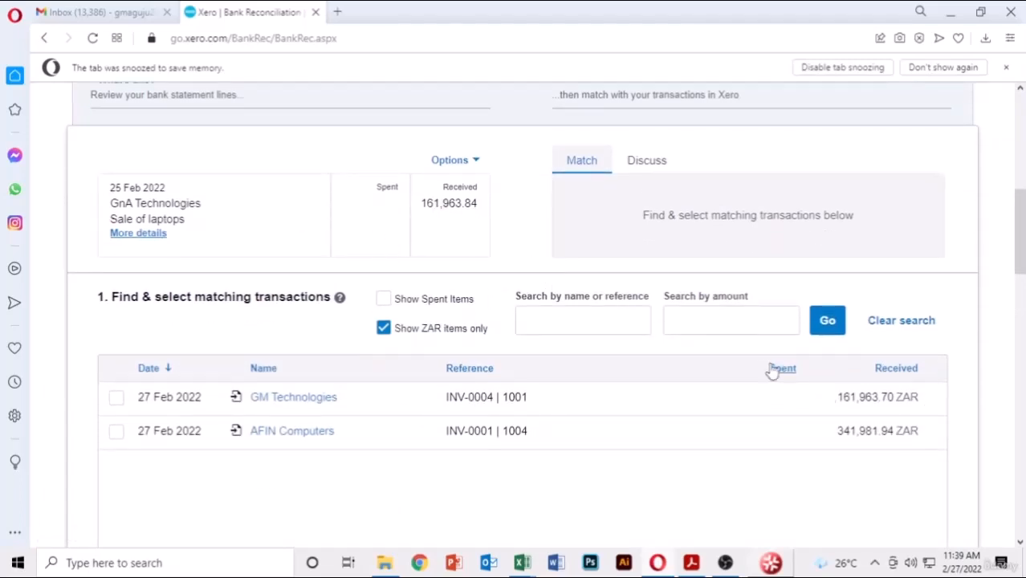
click(116, 398)
scroll(394, 254, down, 10)
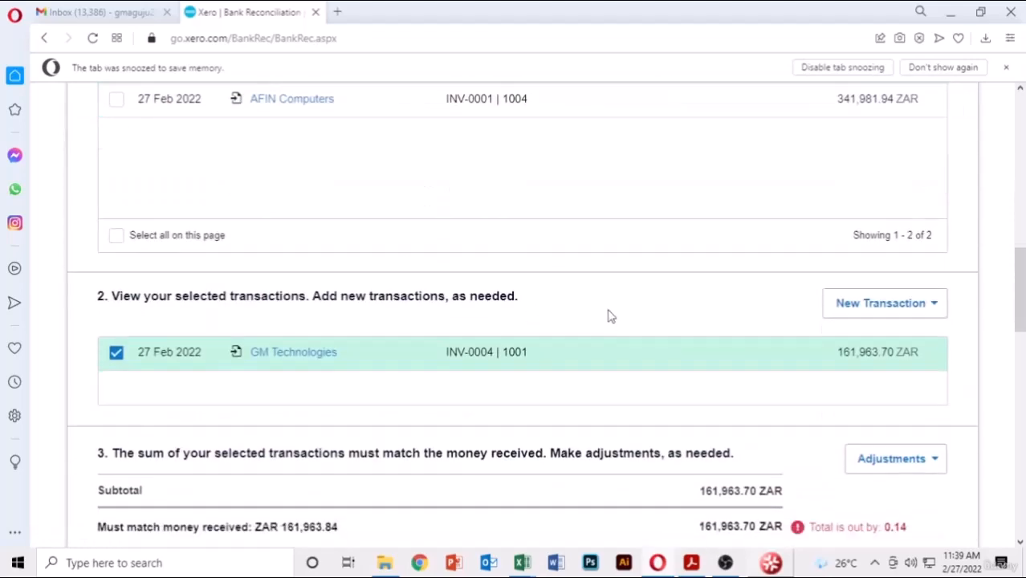
scroll(748, 271, up, 1)
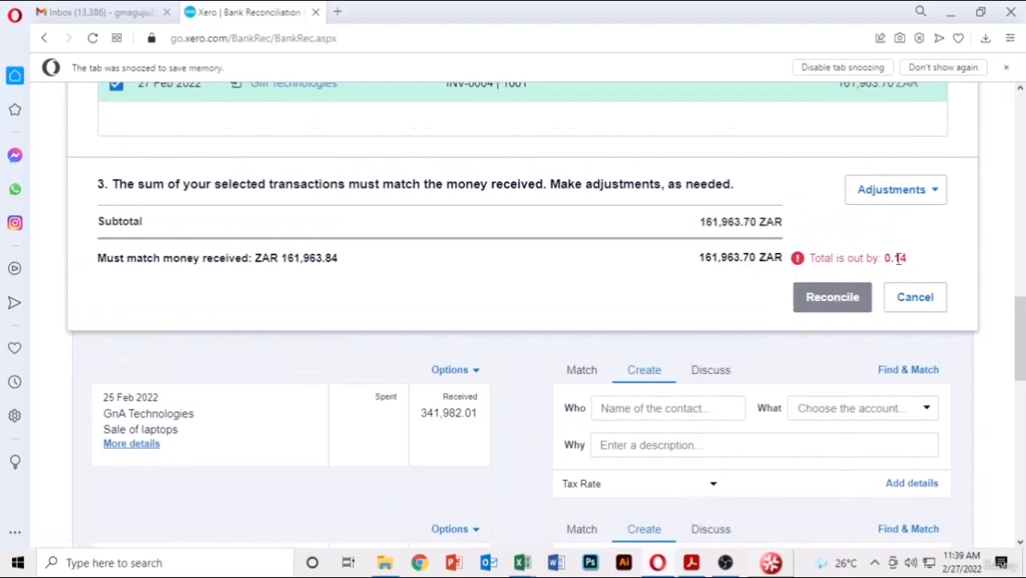
- Add a 0.14 minor adjustment and reconcile the line, confirming the later-dated invoice warning
click(933, 195)
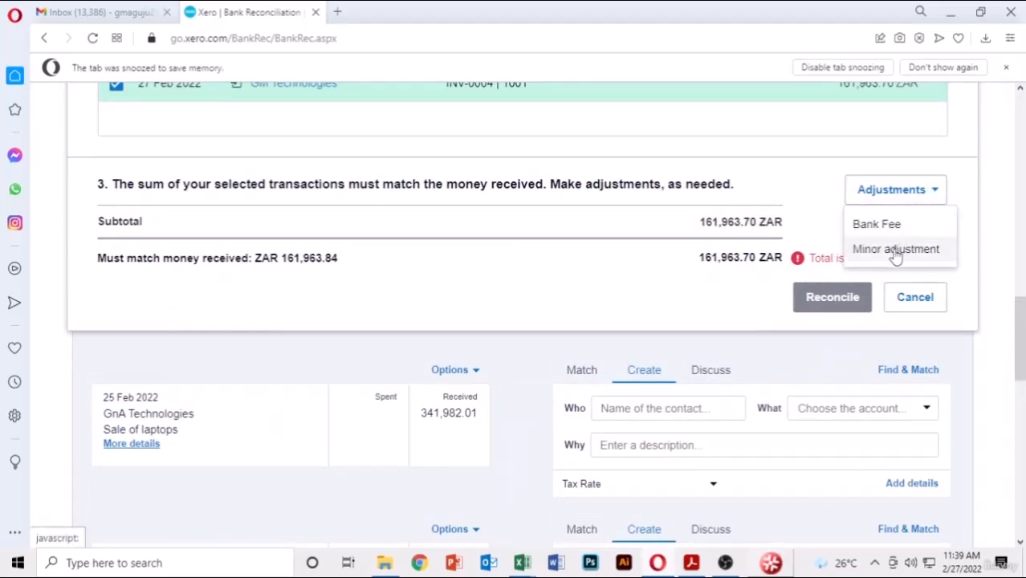
click(897, 250)
click(679, 258)
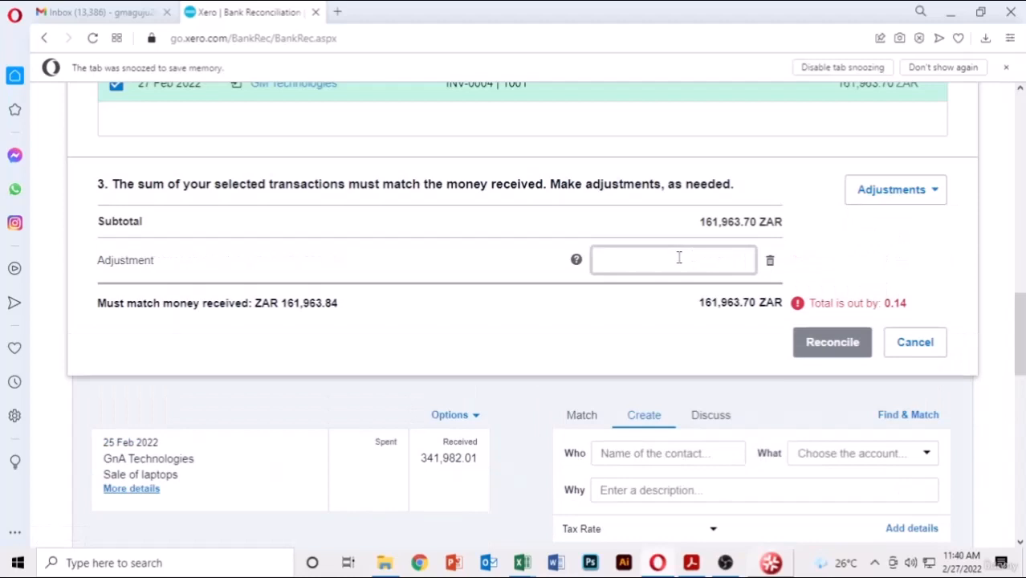
text(0.14)
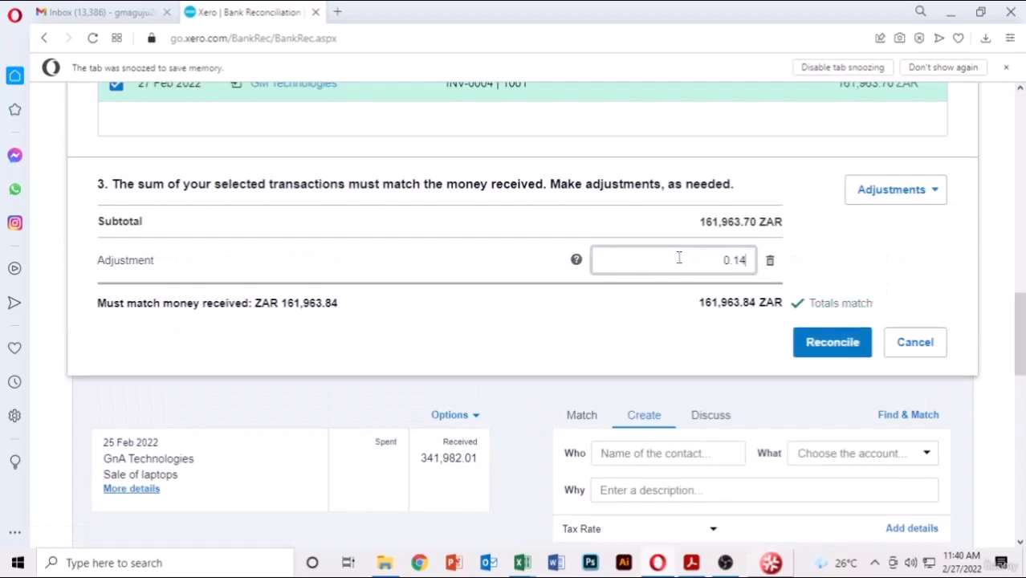
click(830, 345)
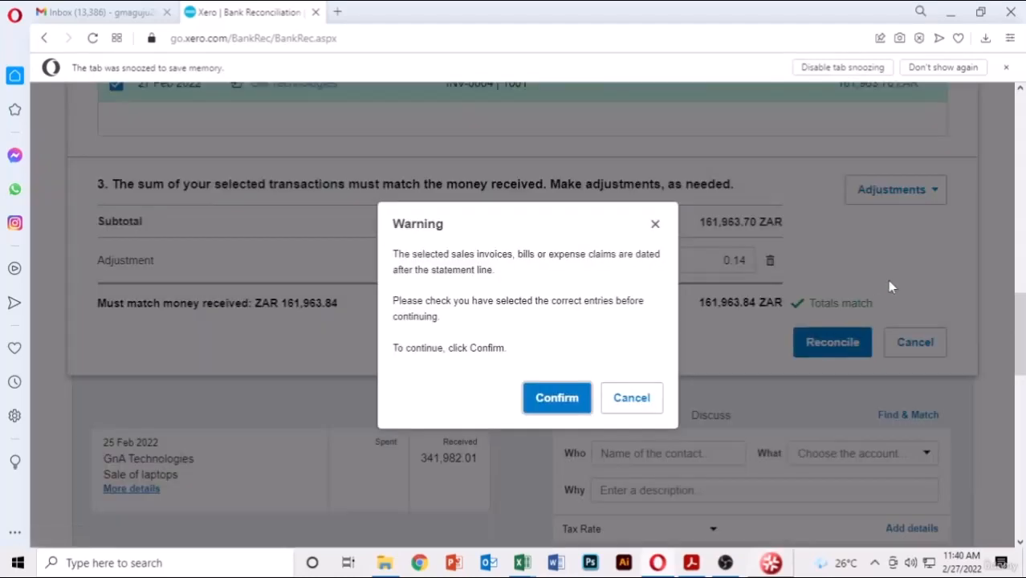
click(563, 394)
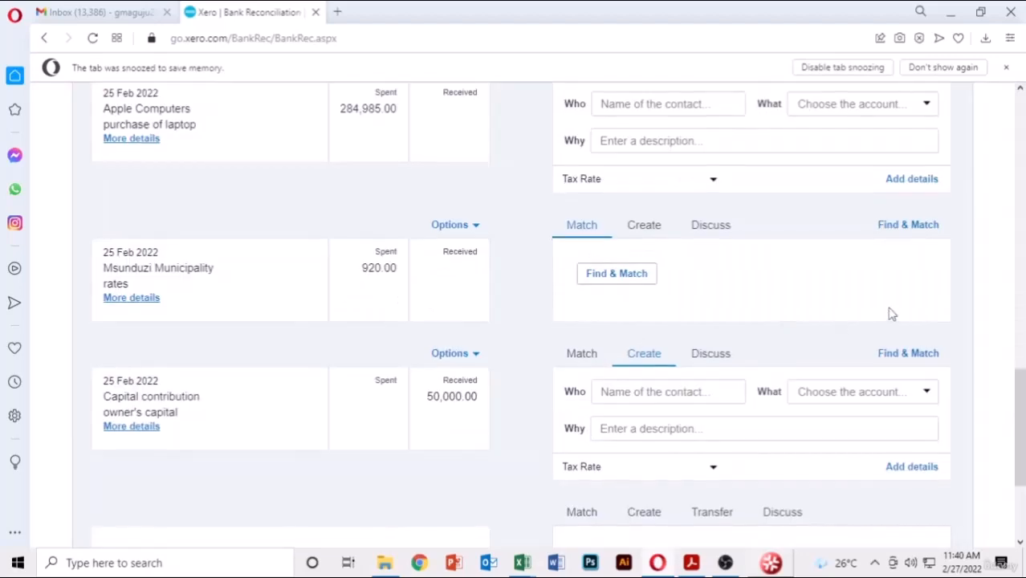
scroll(890, 313, up, 5)
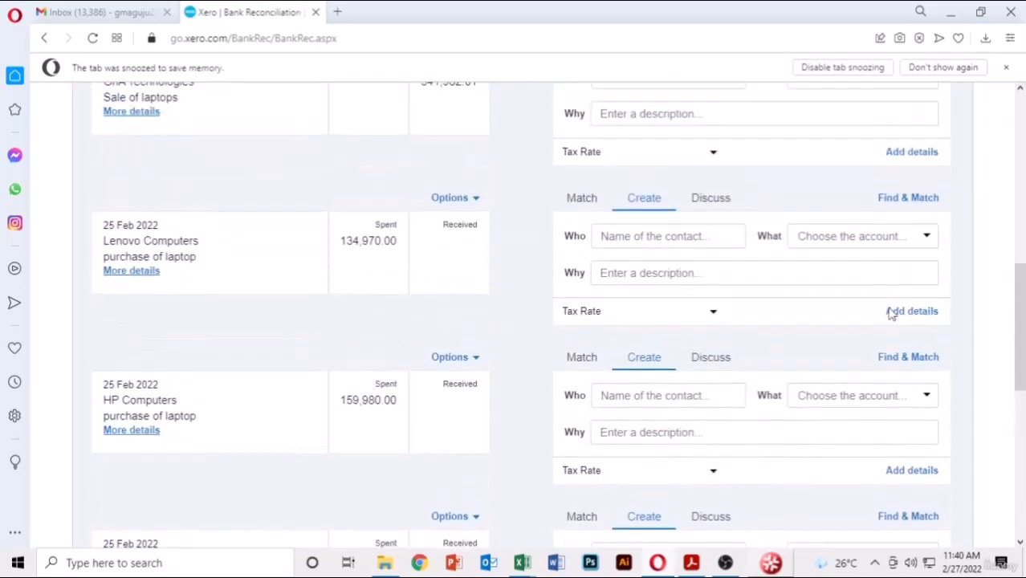
scroll(890, 314, down, 2)
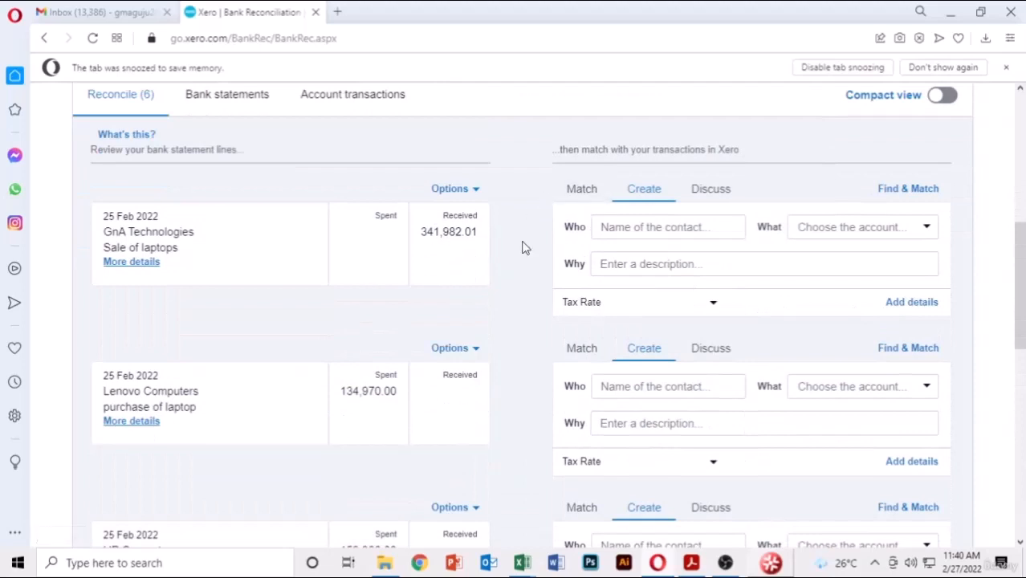
- Match the 341,982.01 GnA receipt to AFIN Computers INV-0001 with a 0.07 minor adjustment and reconcile
click(579, 189)
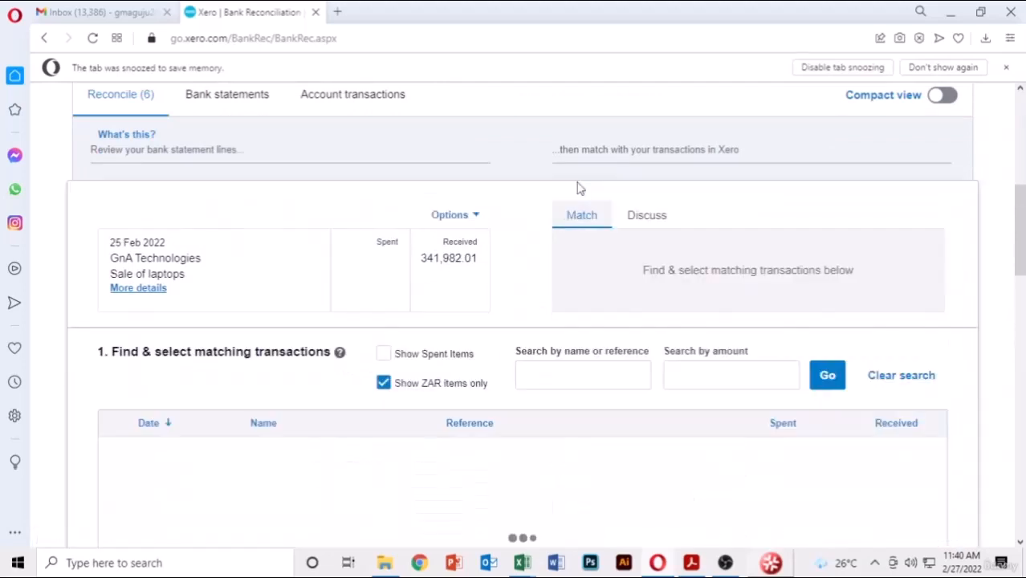
scroll(580, 188, down, 3)
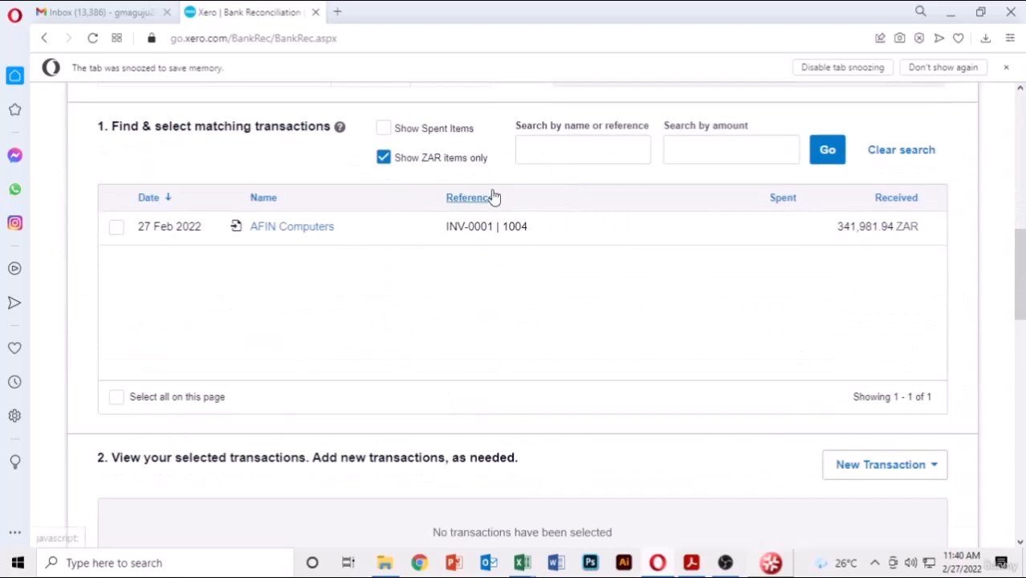
scroll(493, 189, up, 1)
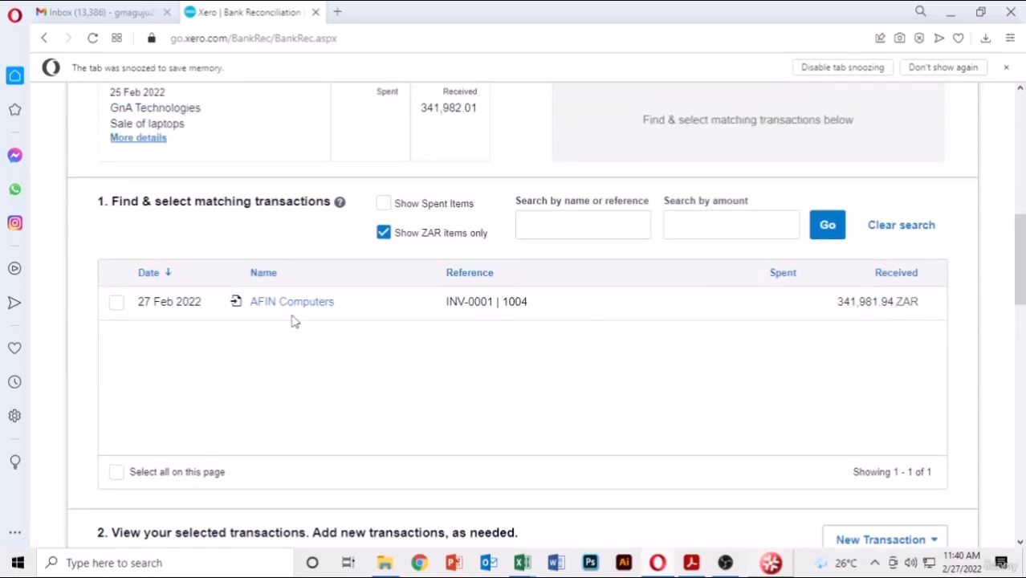
click(115, 303)
scroll(754, 395, down, 6)
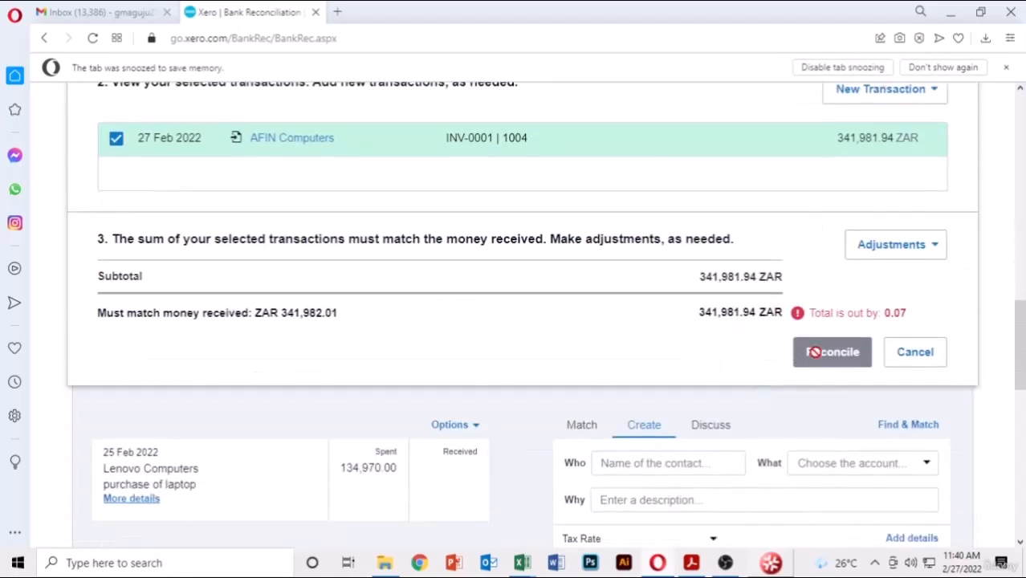
click(930, 251)
click(892, 305)
click(713, 313)
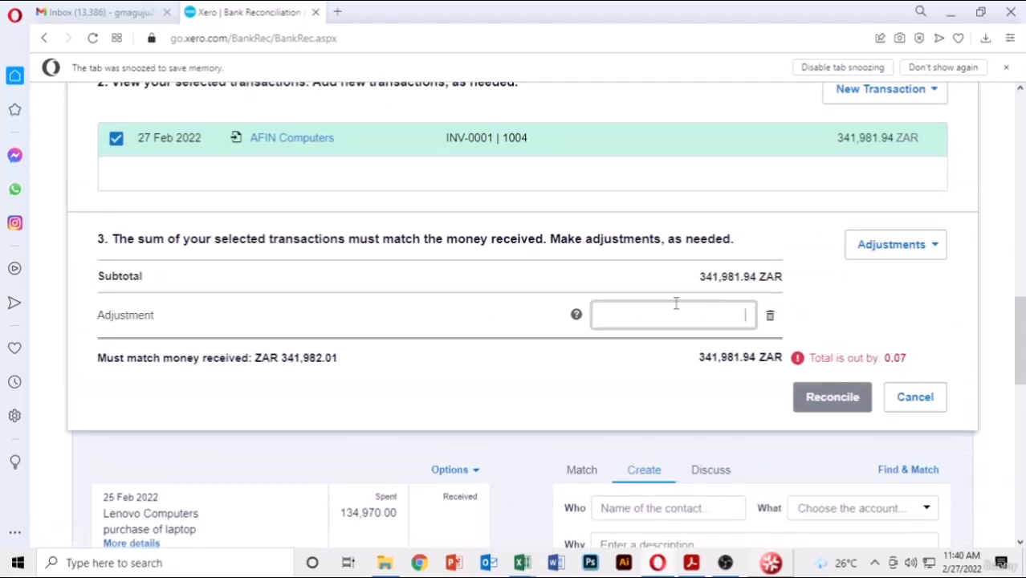
text(0.07)
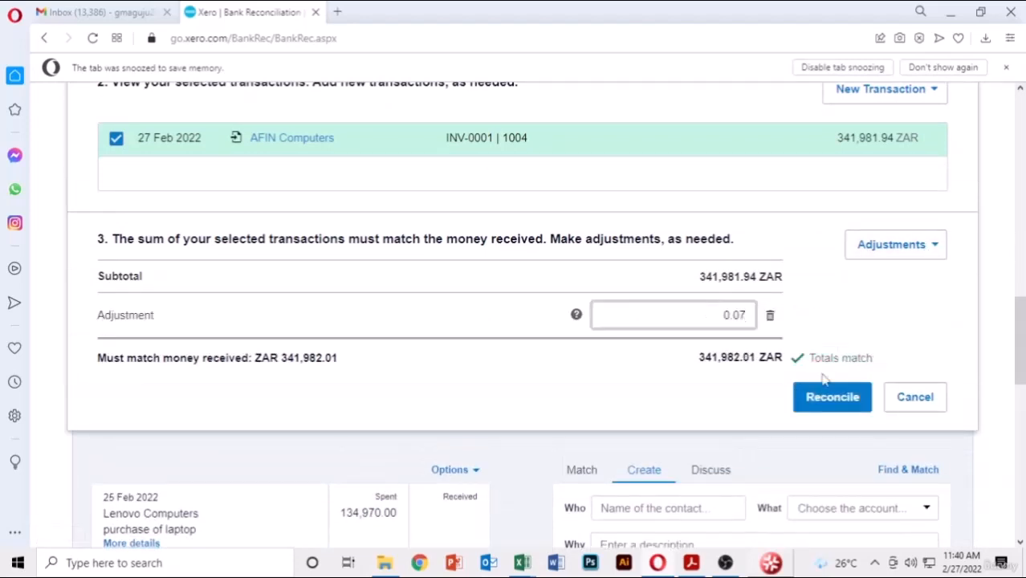
click(832, 396)
click(557, 397)
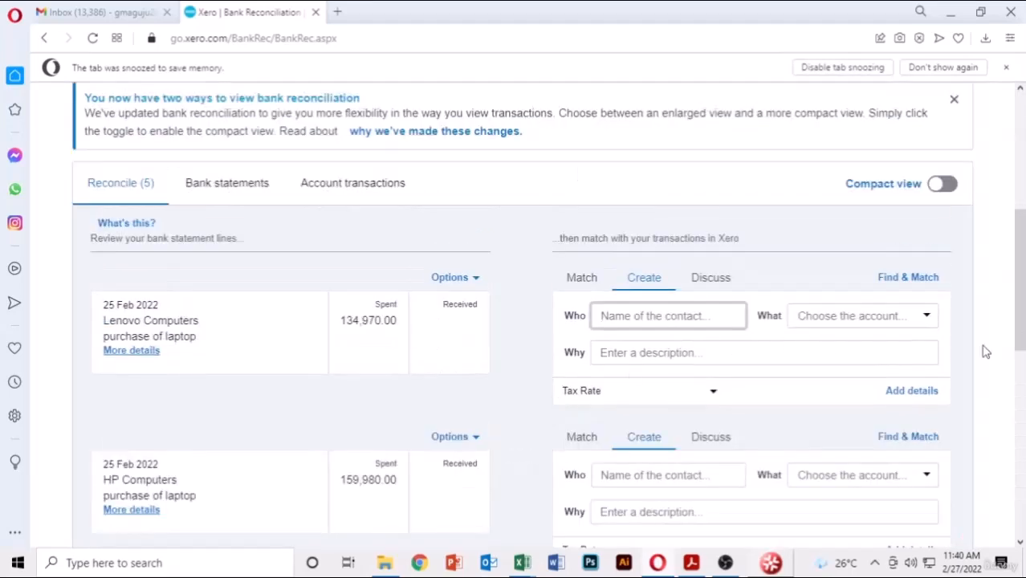
- Match the 134,970.00 Lenovo payment to bill LC-001 with a 0.13 minor adjustment and reconcile
click(577, 287)
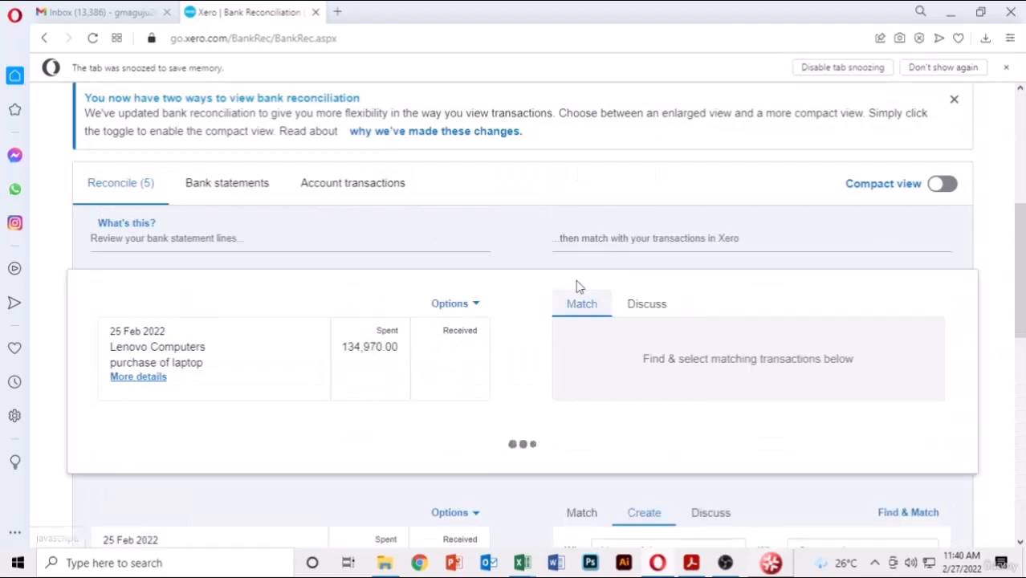
scroll(562, 321, down, 3)
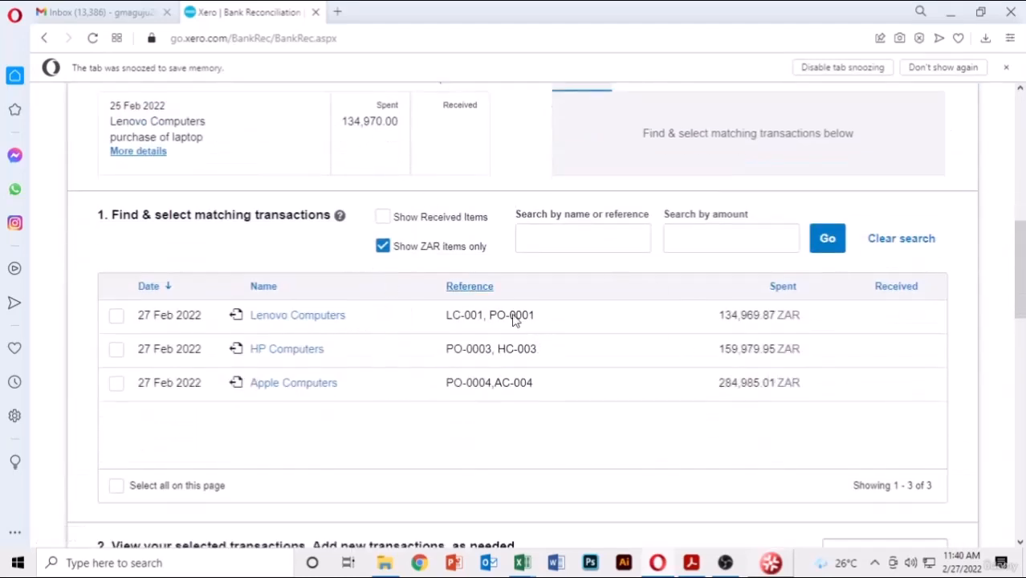
click(116, 316)
scroll(642, 421, down, 6)
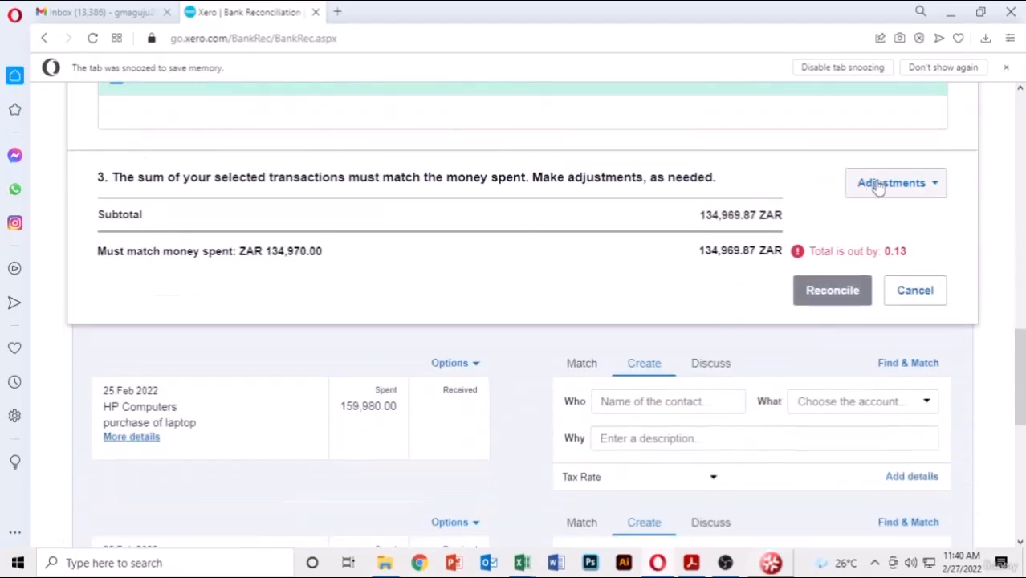
click(932, 188)
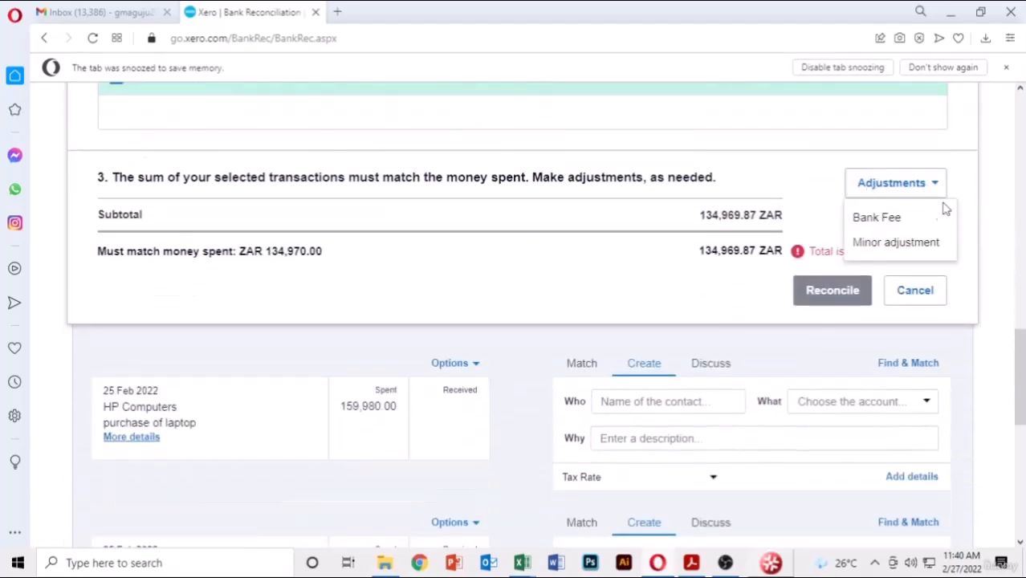
click(883, 242)
click(717, 254)
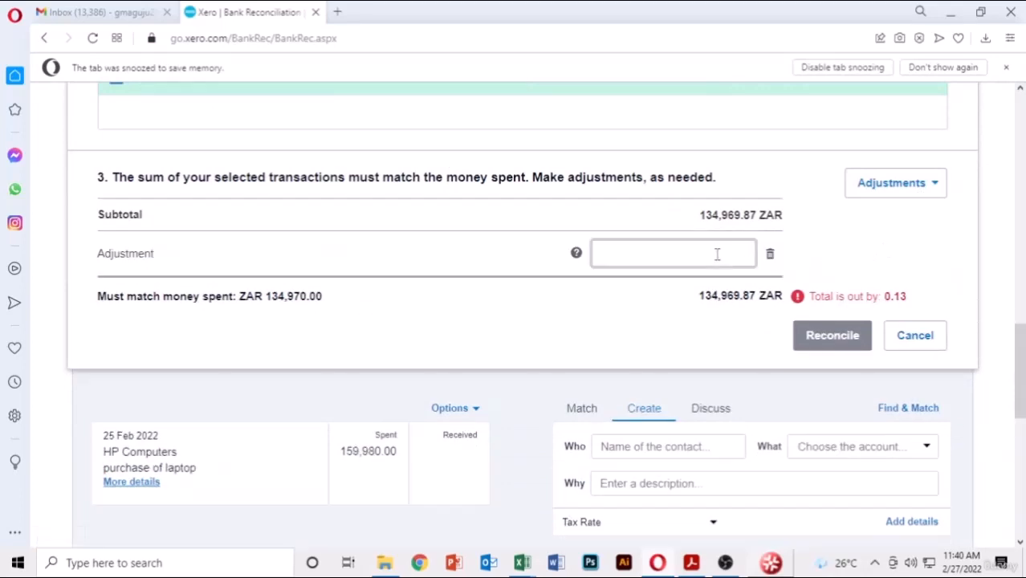
text(0.13)
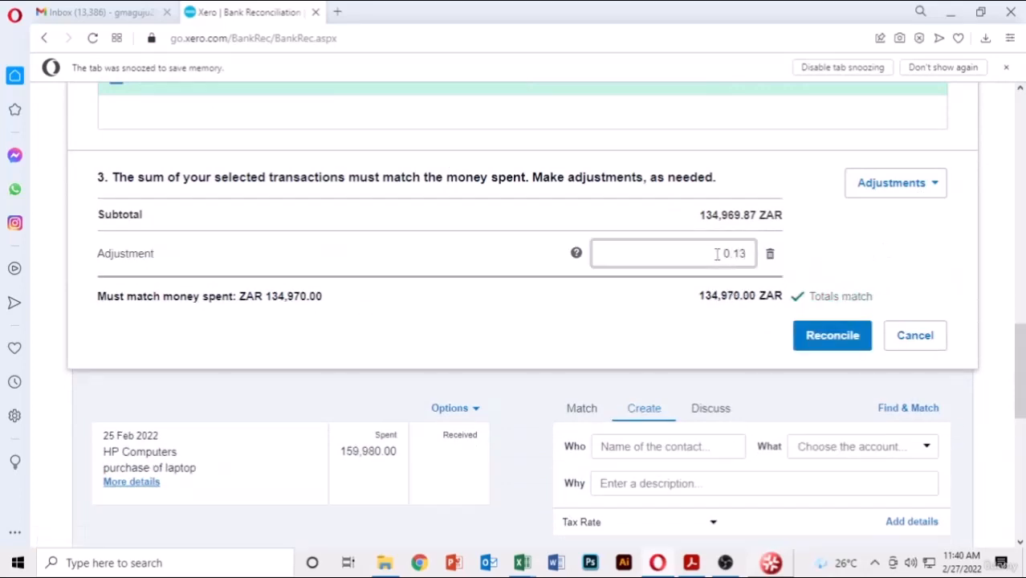
click(834, 337)
click(544, 402)
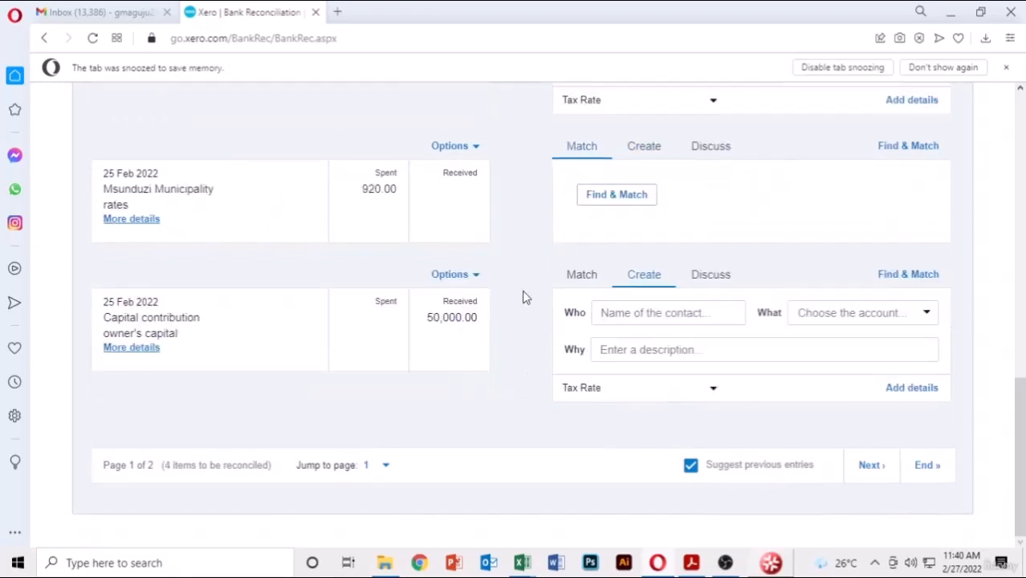
scroll(523, 298, up, 6)
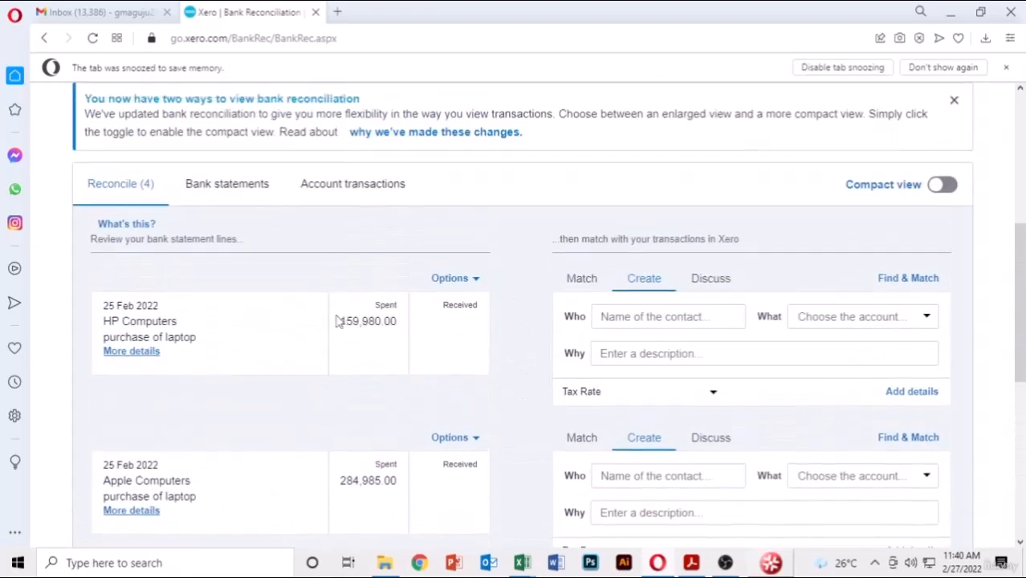
- Match the 159,980.00 HP Computers payment to bill HC-003 with a 0.05 minor adjustment and reconcile
click(572, 290)
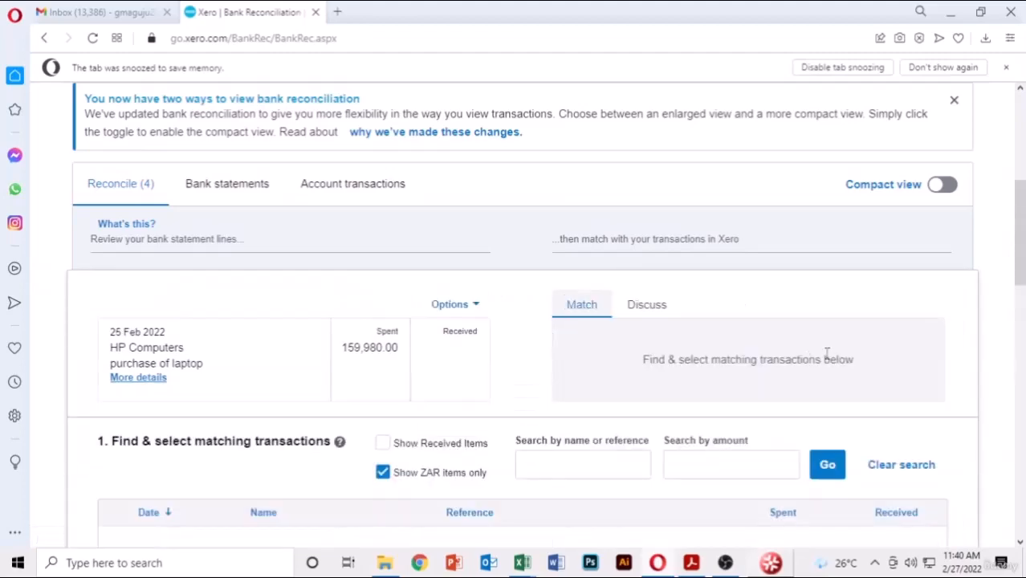
scroll(919, 322, down, 4)
scroll(790, 322, up, 1)
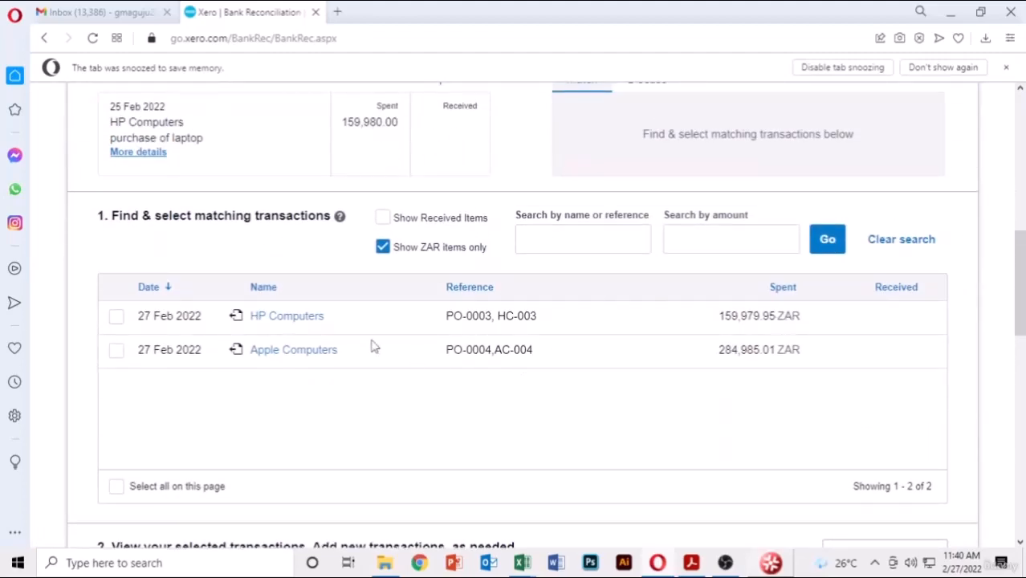
click(117, 316)
scroll(666, 330, down, 7)
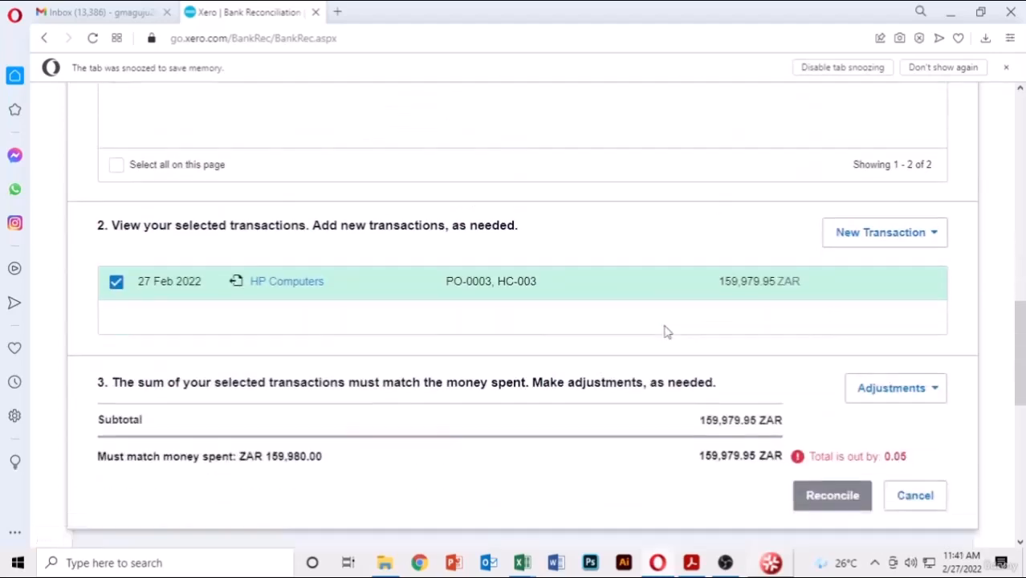
click(936, 265)
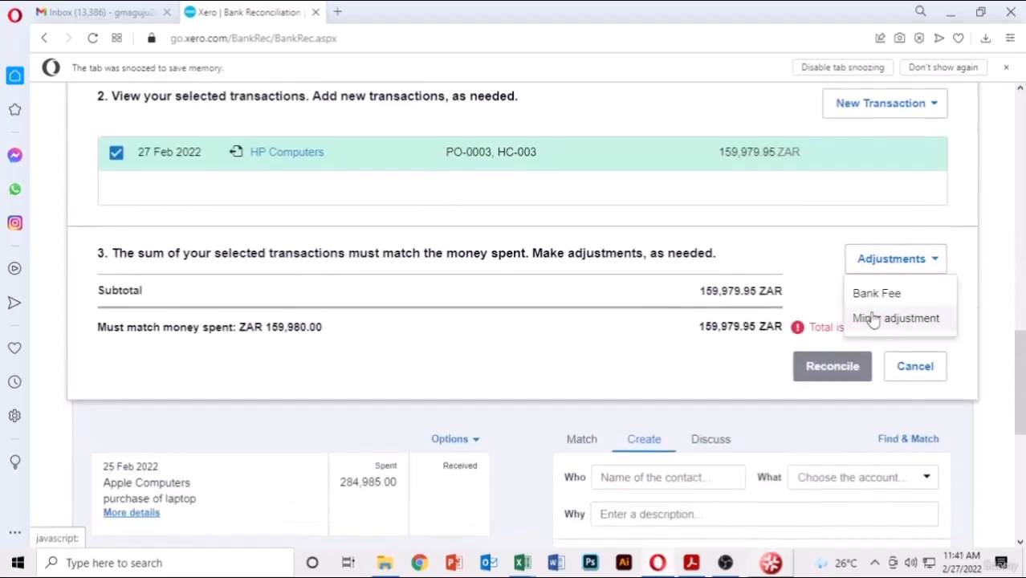
click(869, 320)
click(679, 330)
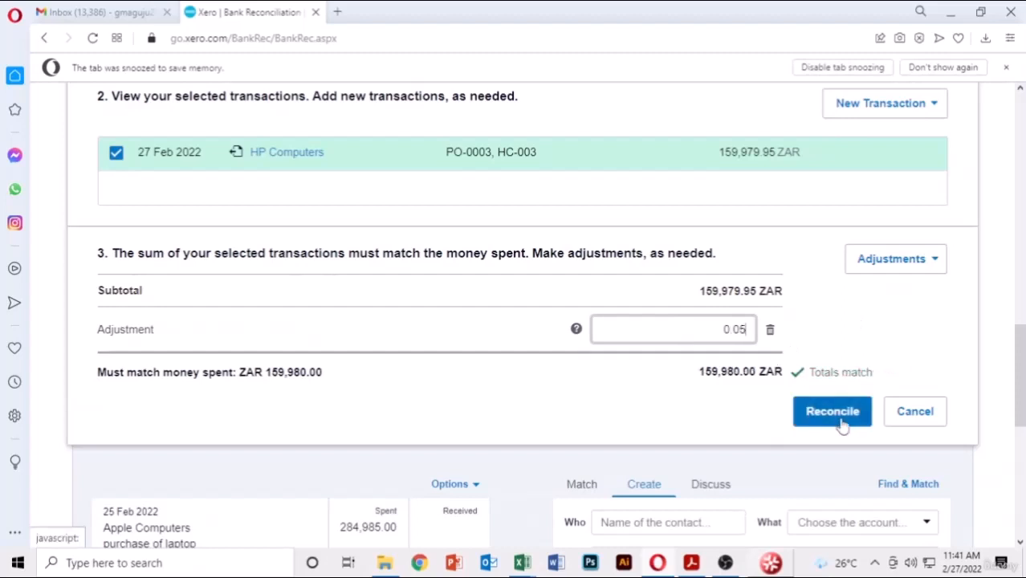
click(839, 418)
click(556, 397)
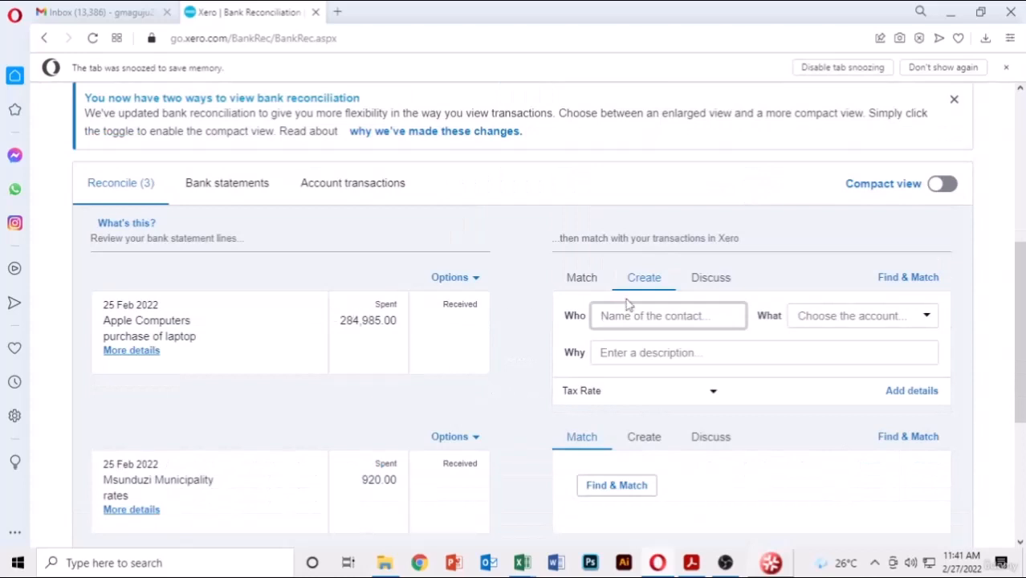
- Match the 284,985.00 Apple Computers payment to AC-004 with a -0.01 minor adjustment and reconcile
click(585, 279)
scroll(583, 289, down, 5)
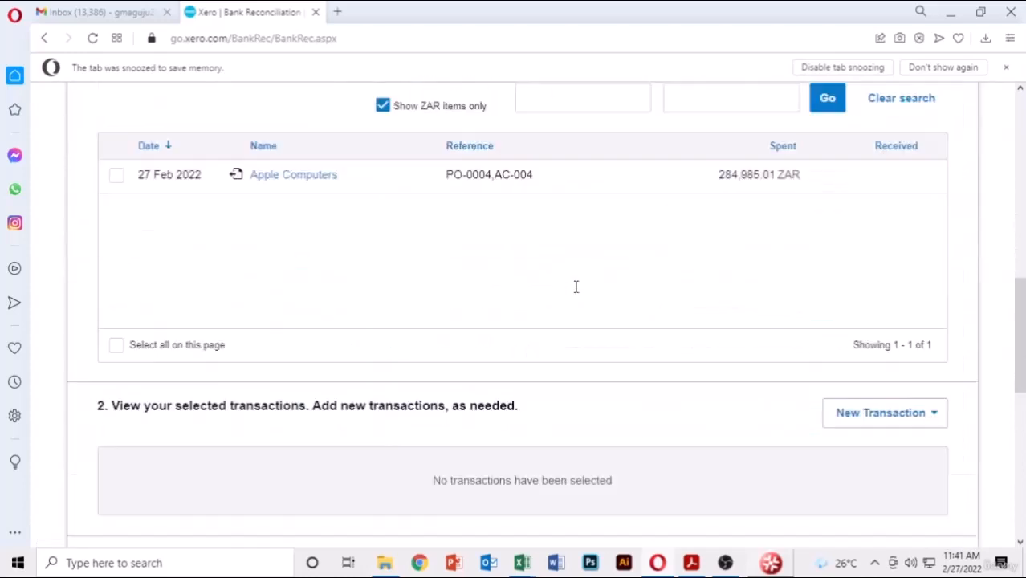
scroll(362, 275, up, 2)
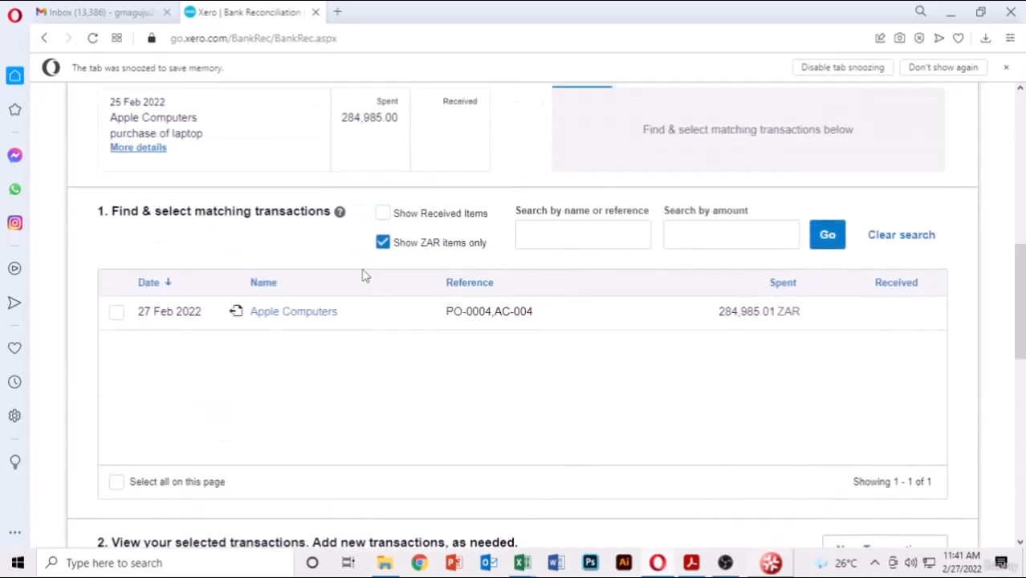
click(116, 317)
scroll(556, 375, down, 5)
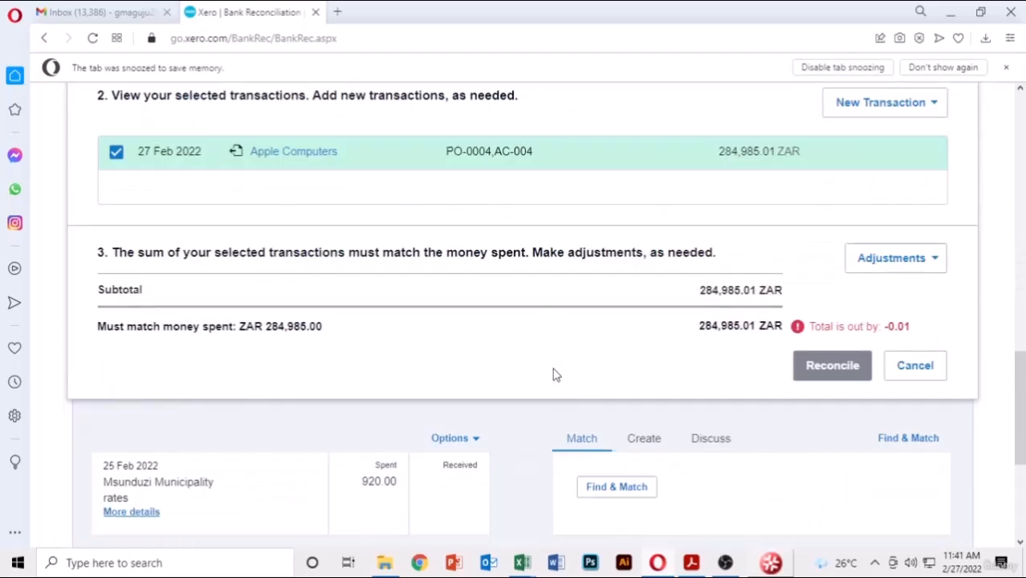
click(939, 258)
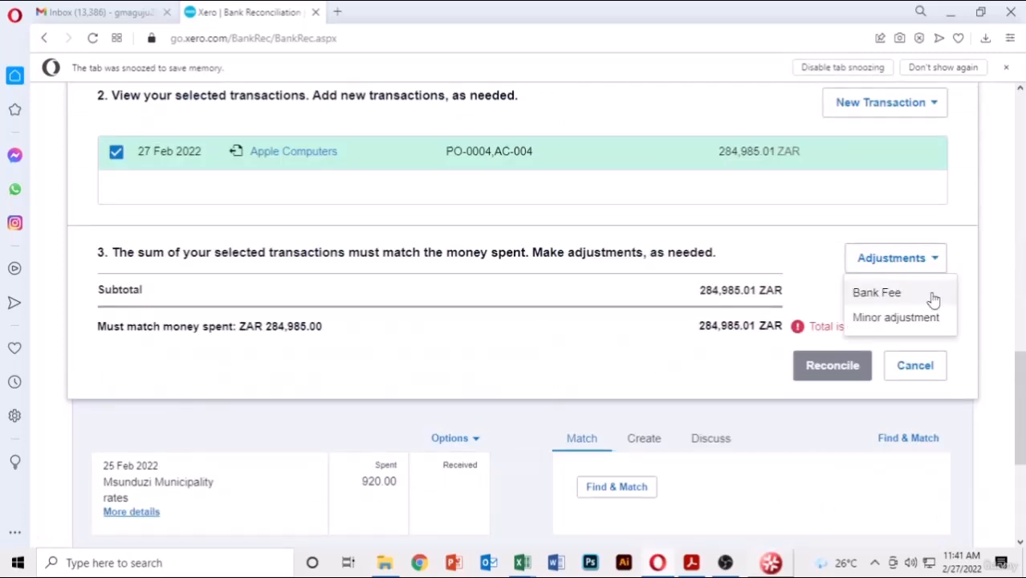
click(895, 317)
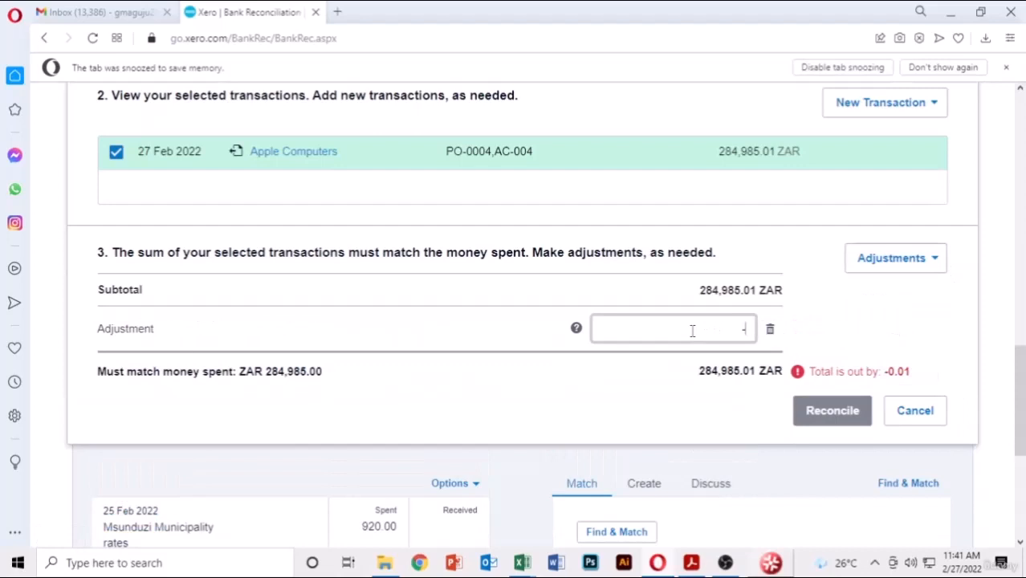
text(-0.01)
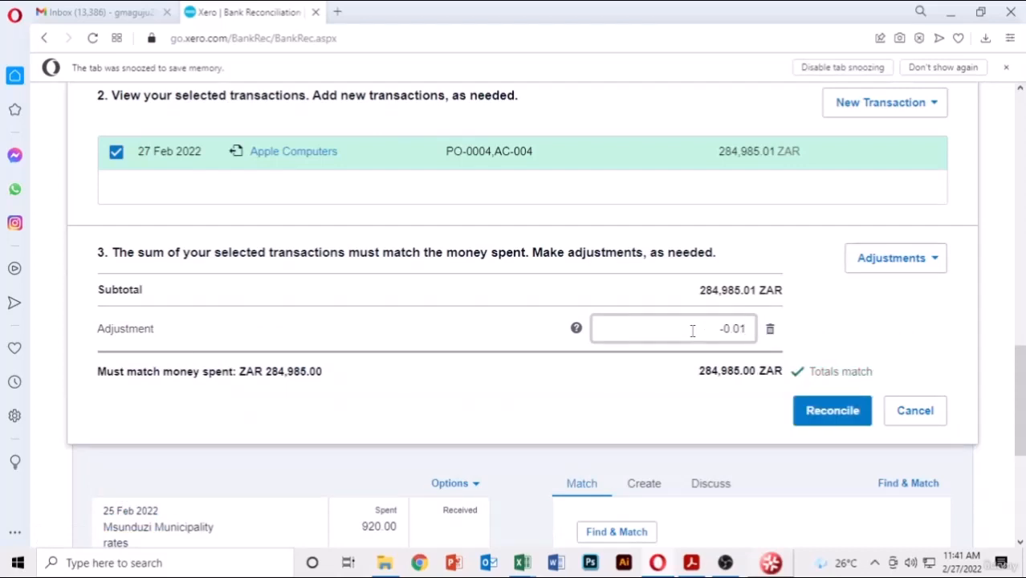
click(813, 423)
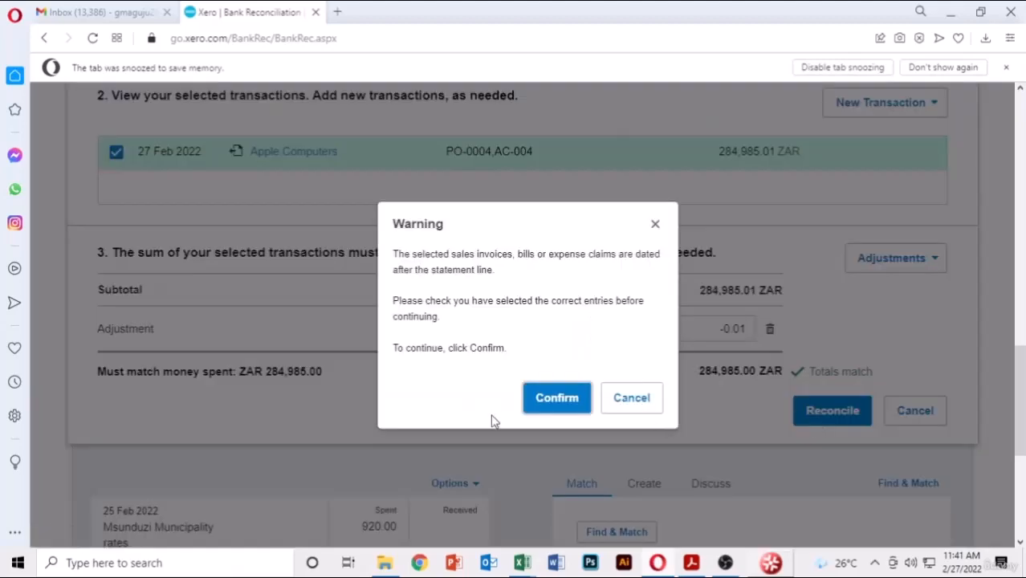
click(551, 409)
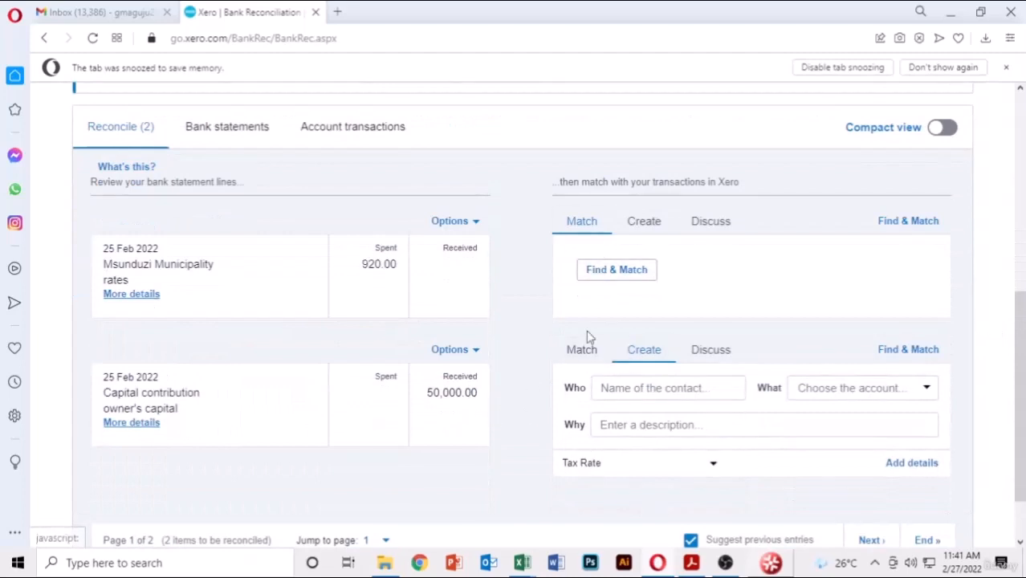
click(582, 351)
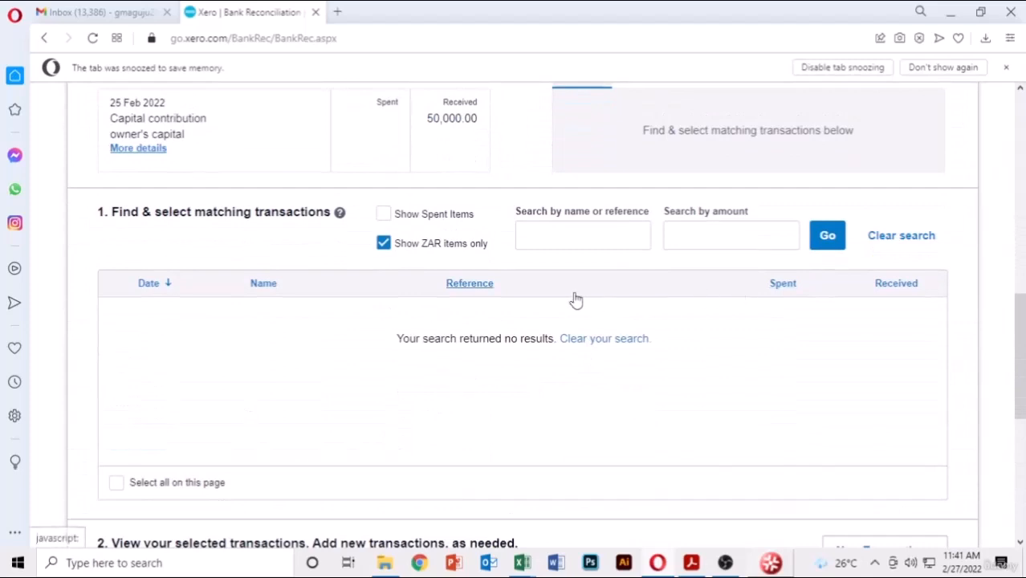
scroll(575, 298, up, 3)
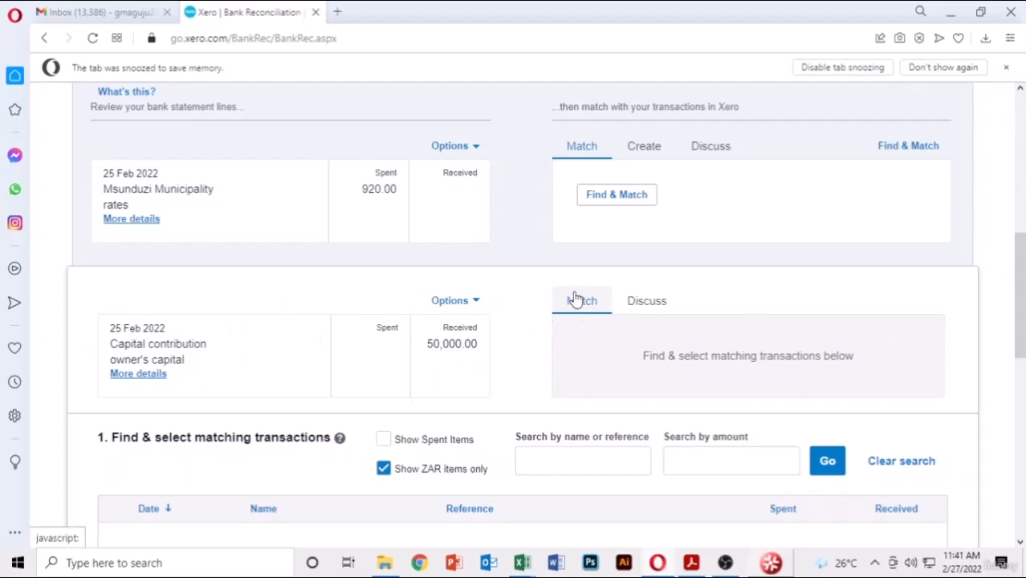
scroll(575, 298, down, 2)
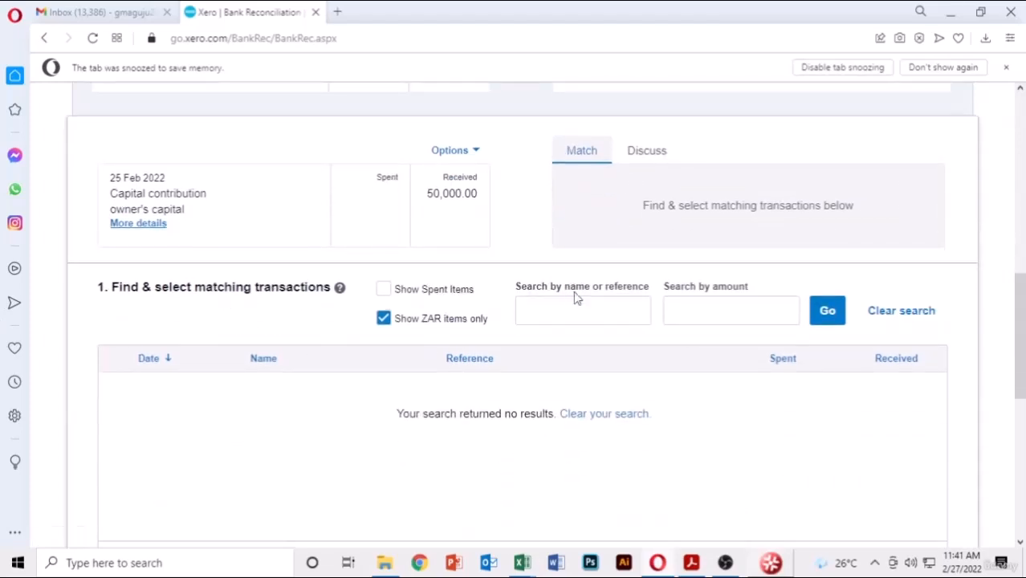
scroll(575, 299, up, 1)
click(648, 228)
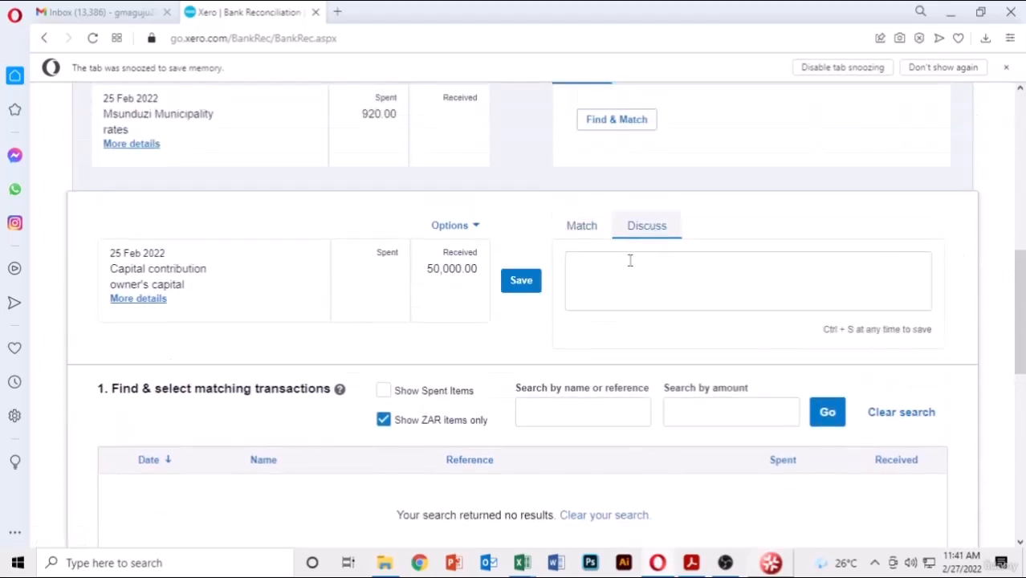
click(576, 237)
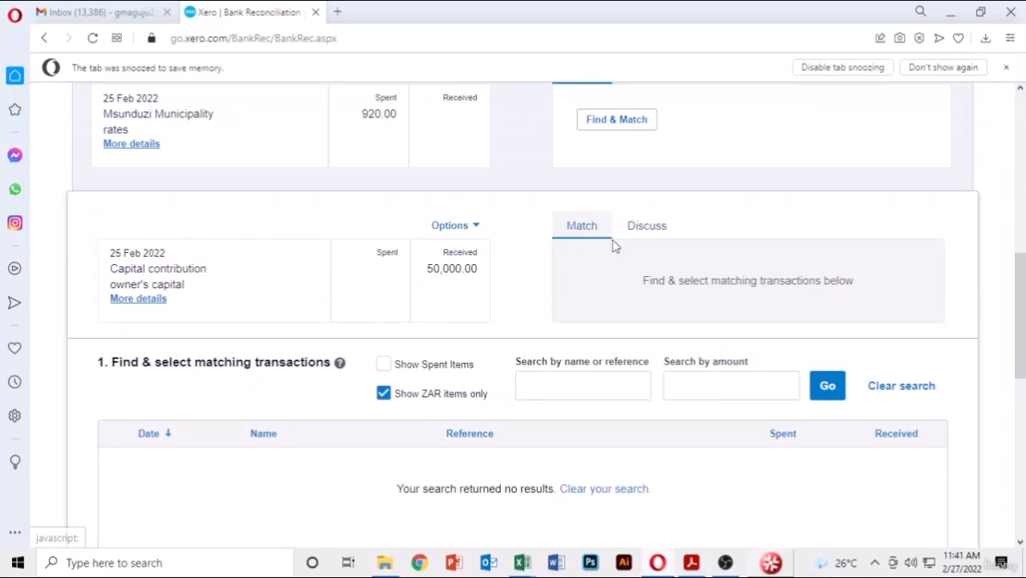
scroll(615, 247, down, 7)
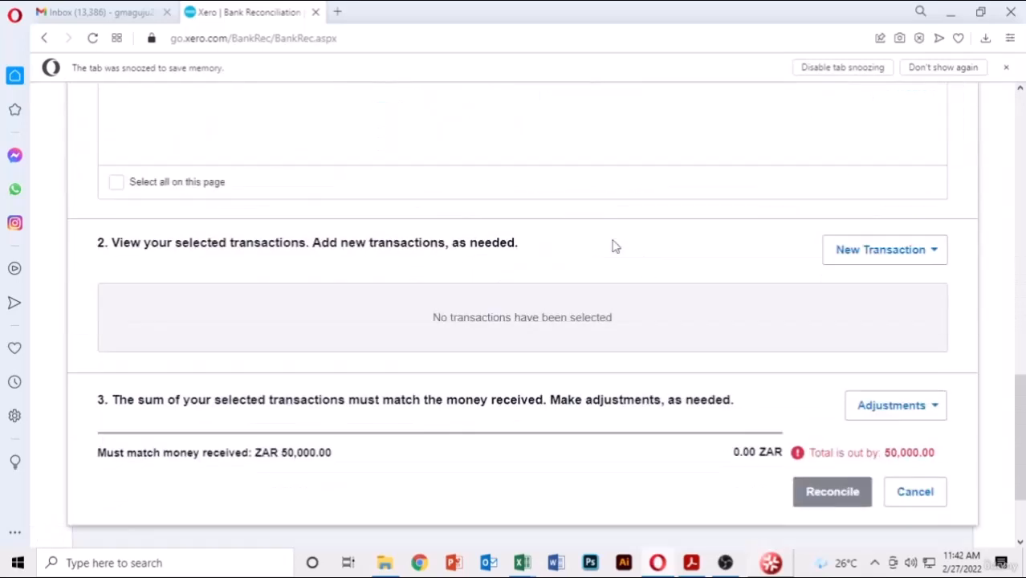
scroll(615, 247, down, 2)
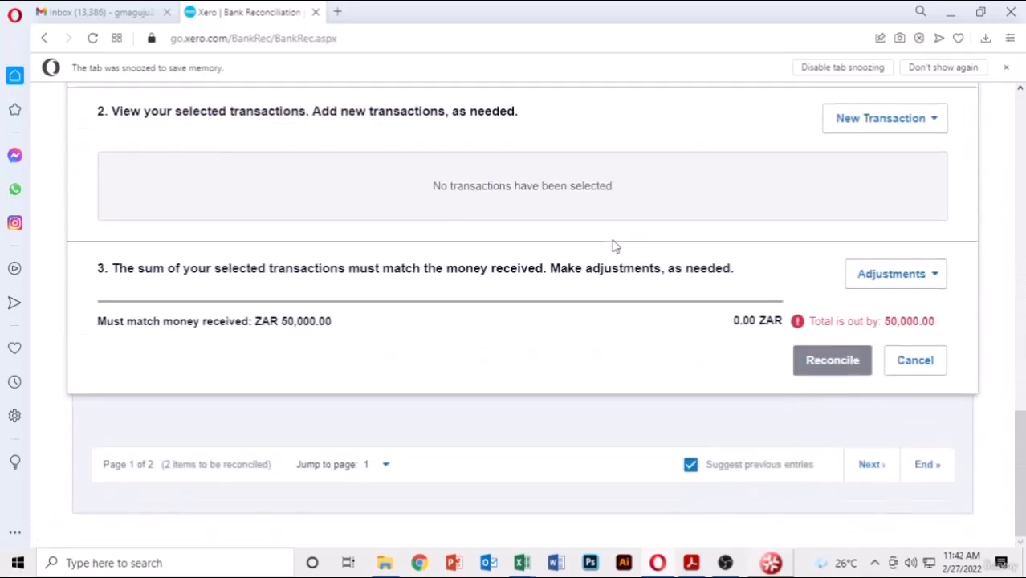
click(914, 371)
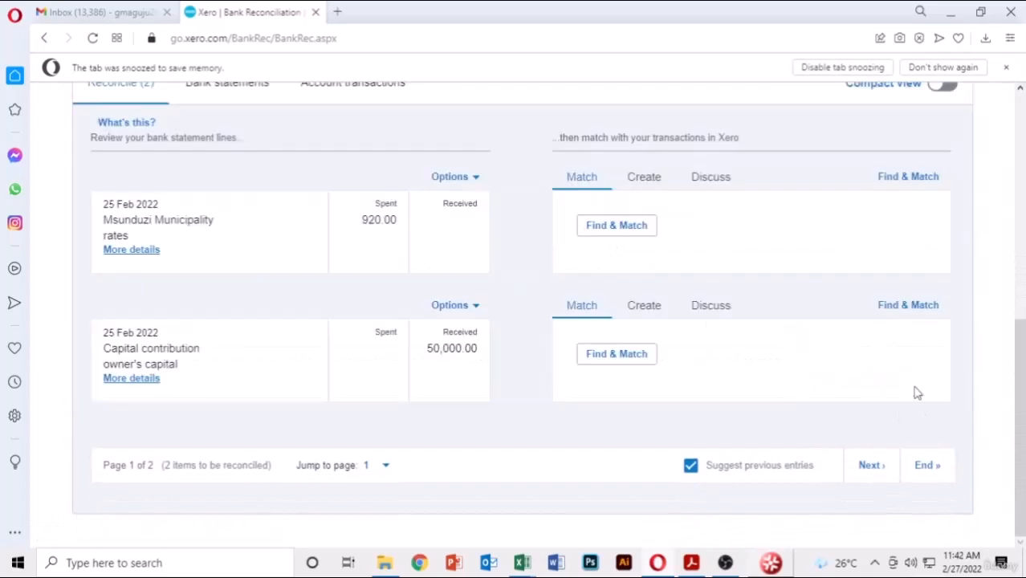
- Create a receipt for the 50,000.00 line coded to 970 - Owner A Share Capital
click(632, 310)
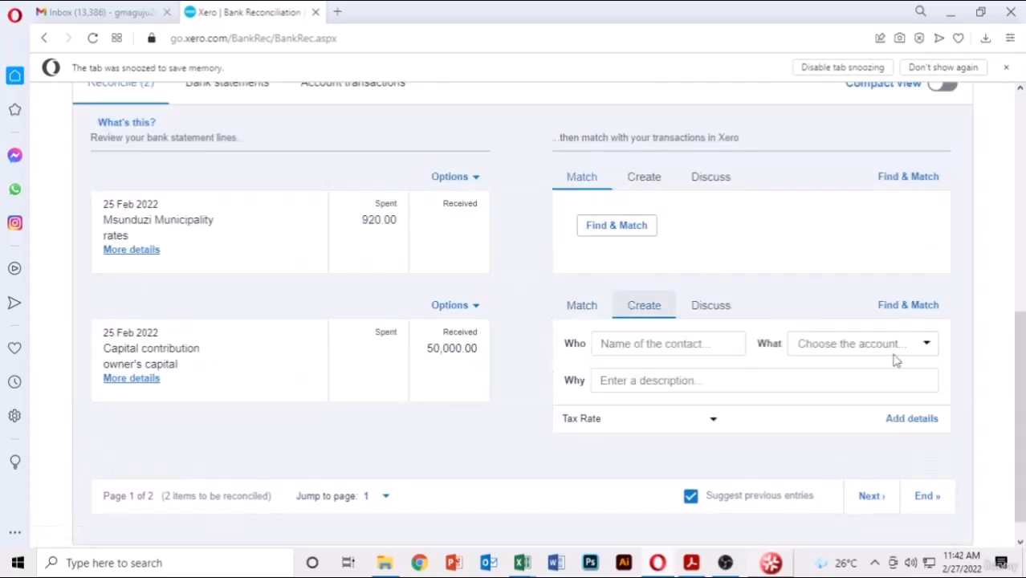
click(670, 344)
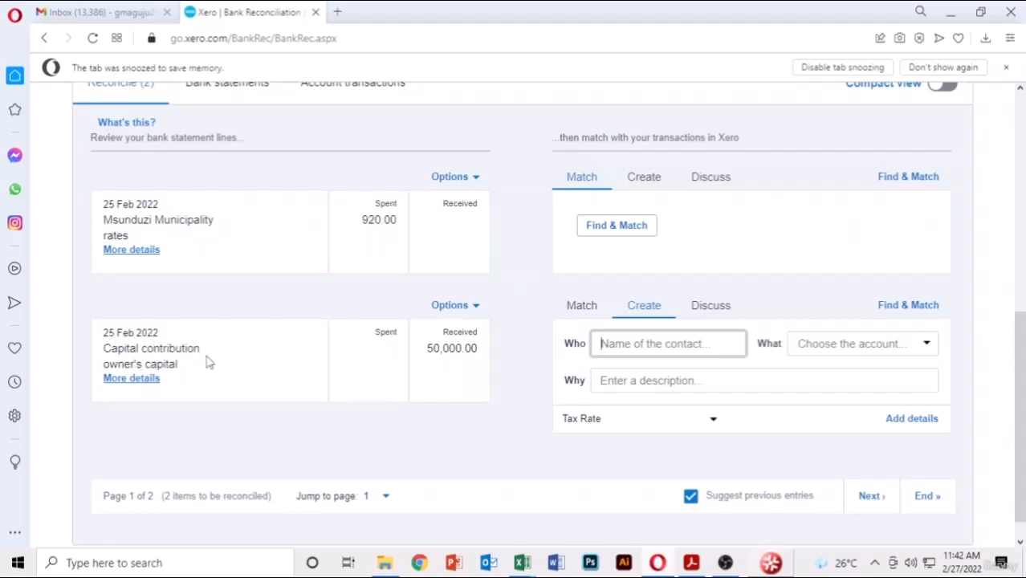
click(924, 347)
scroll(854, 436, down, 10)
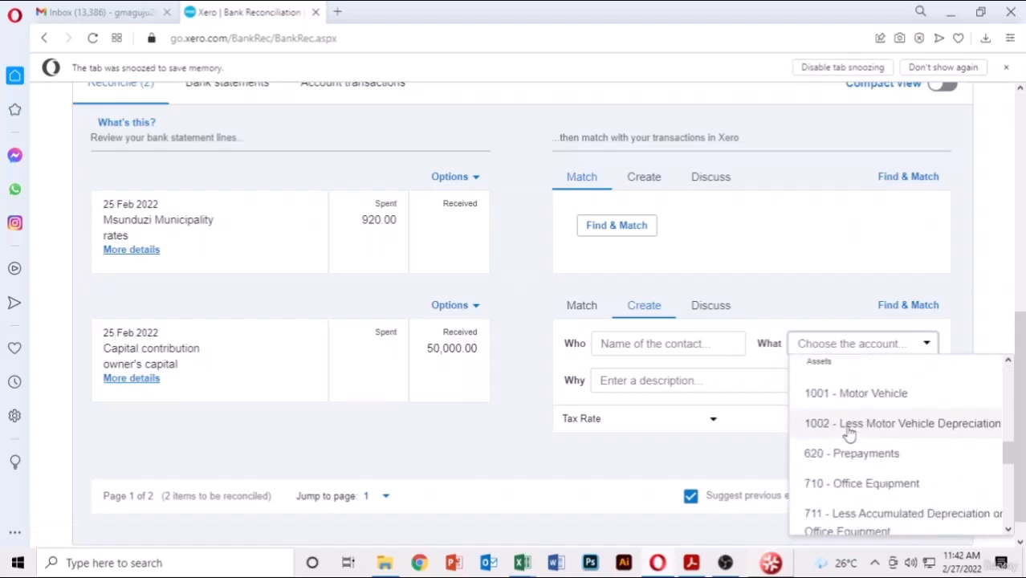
scroll(856, 430, down, 5)
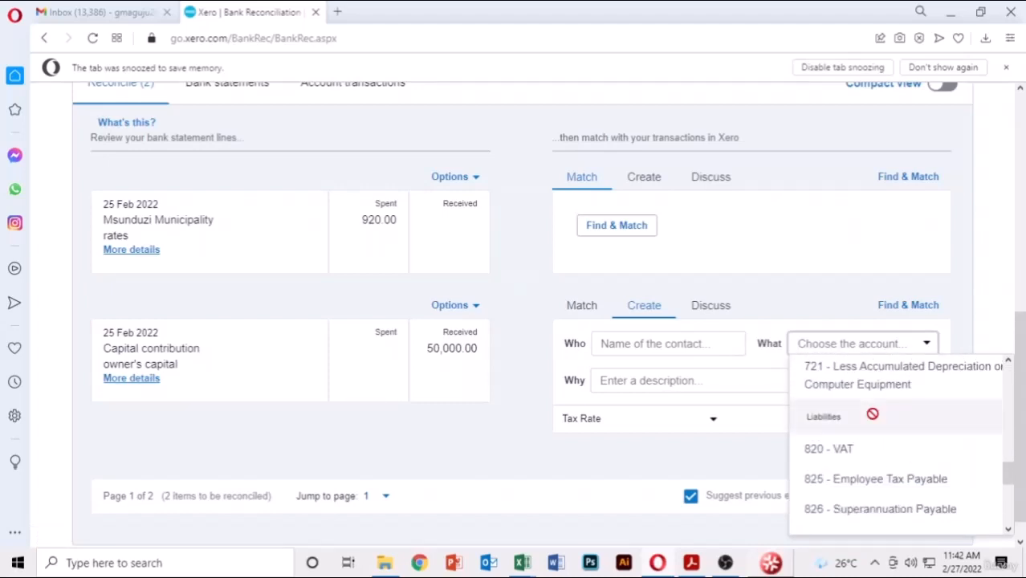
scroll(875, 424, down, 5)
scroll(876, 423, down, 1)
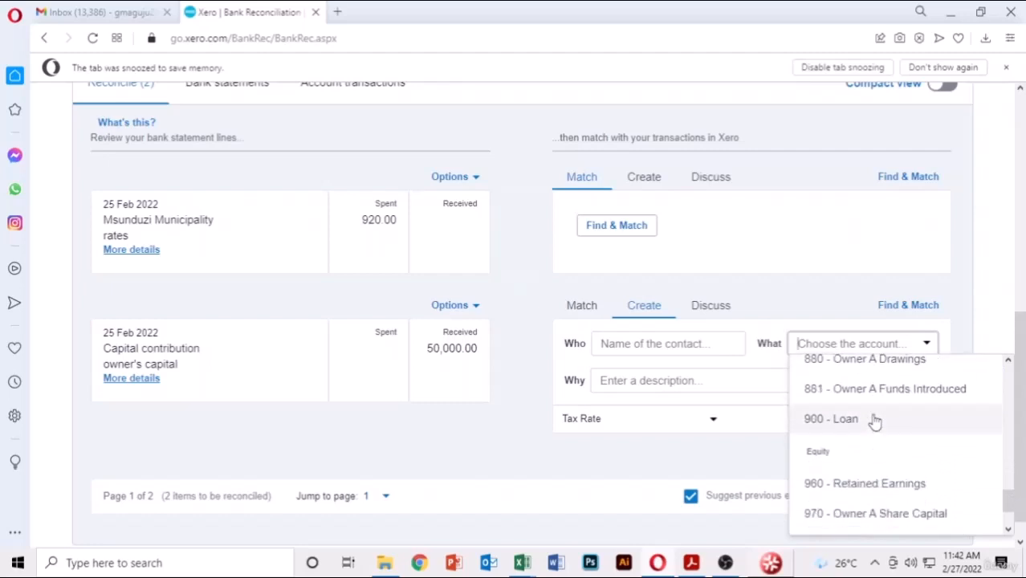
scroll(876, 423, down, 2)
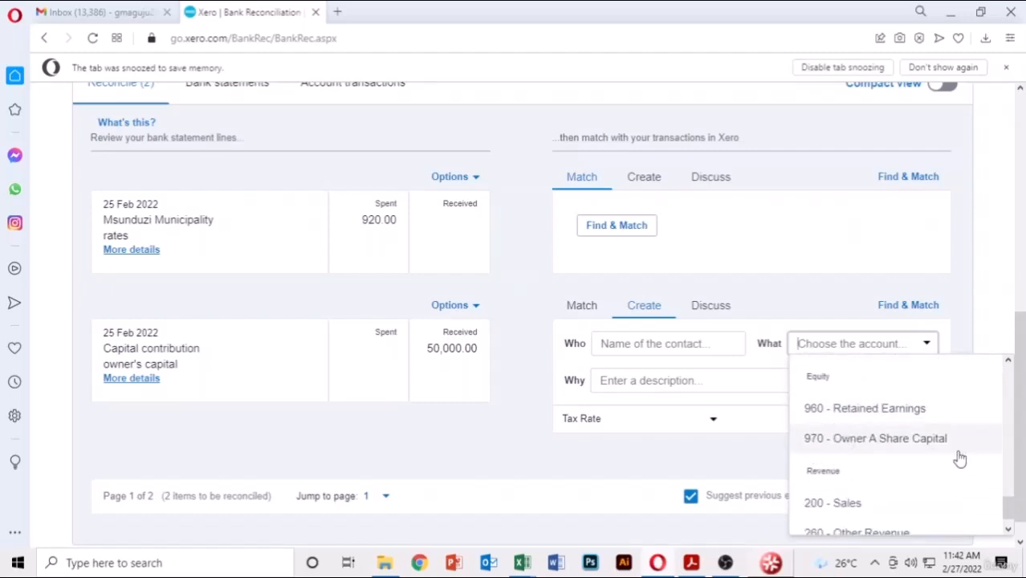
scroll(960, 458, down, 1)
scroll(956, 458, up, 4)
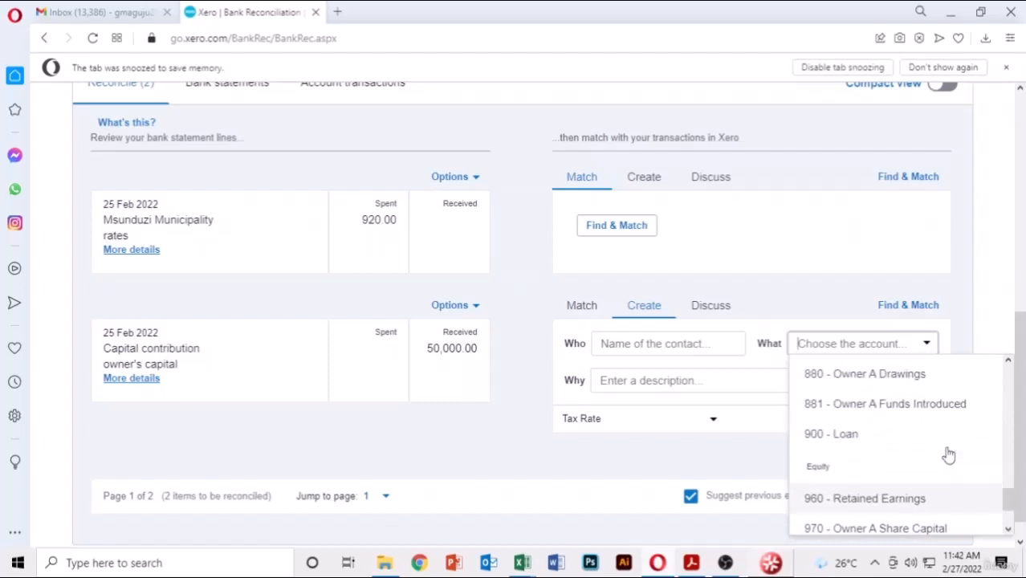
scroll(949, 456, up, 5)
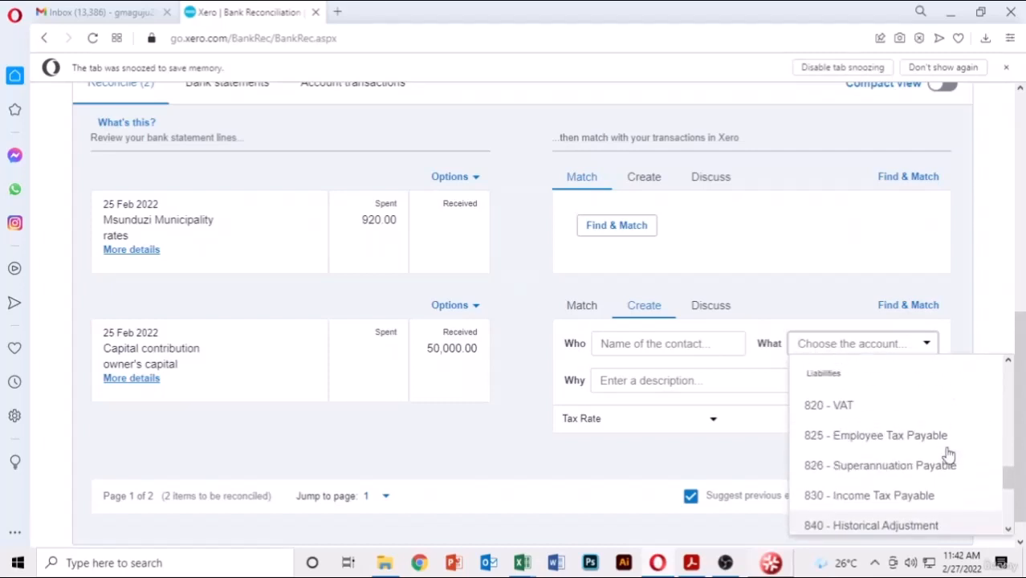
scroll(949, 456, down, 5)
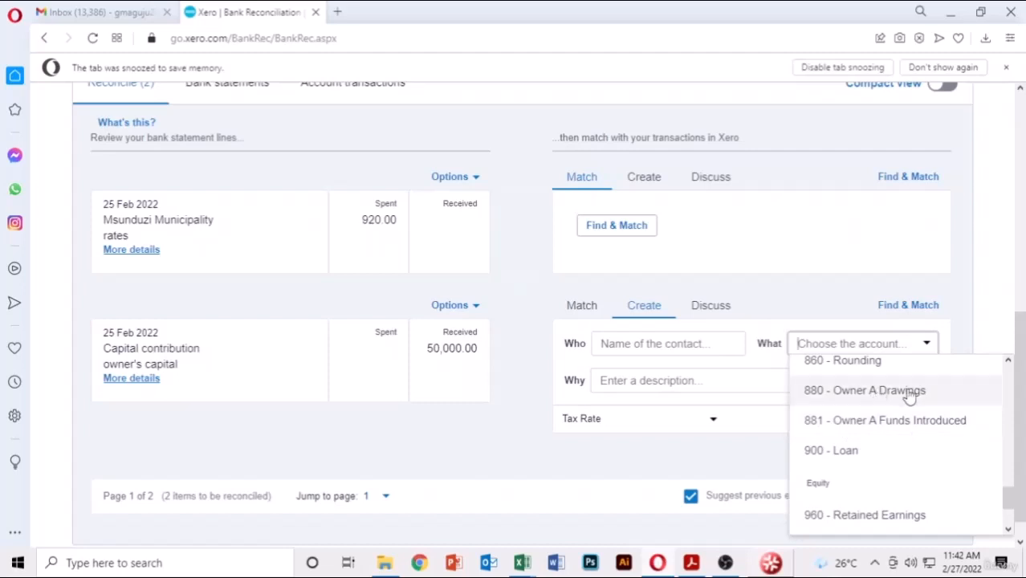
scroll(910, 396, up, 5)
scroll(910, 396, down, 5)
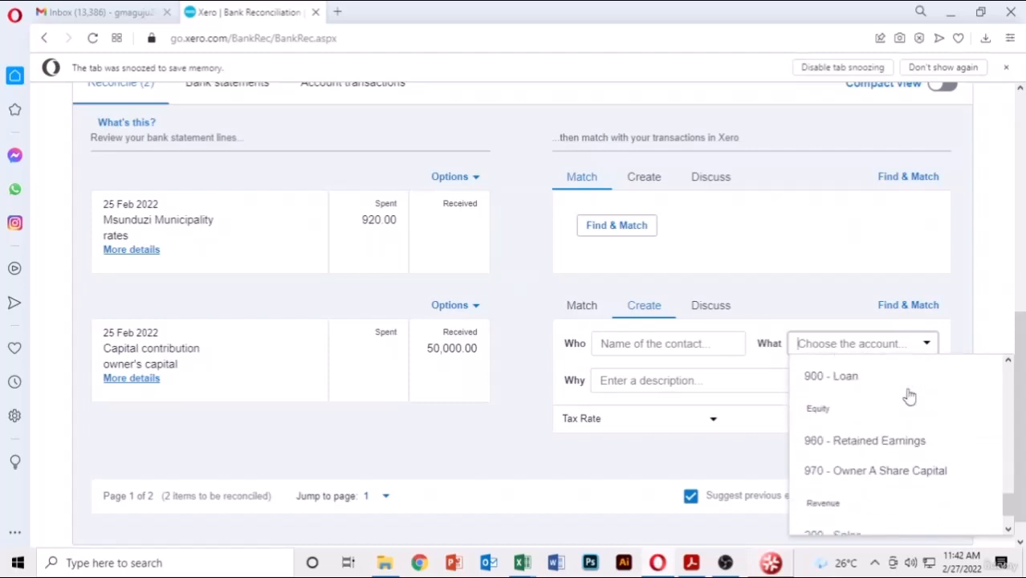
click(882, 473)
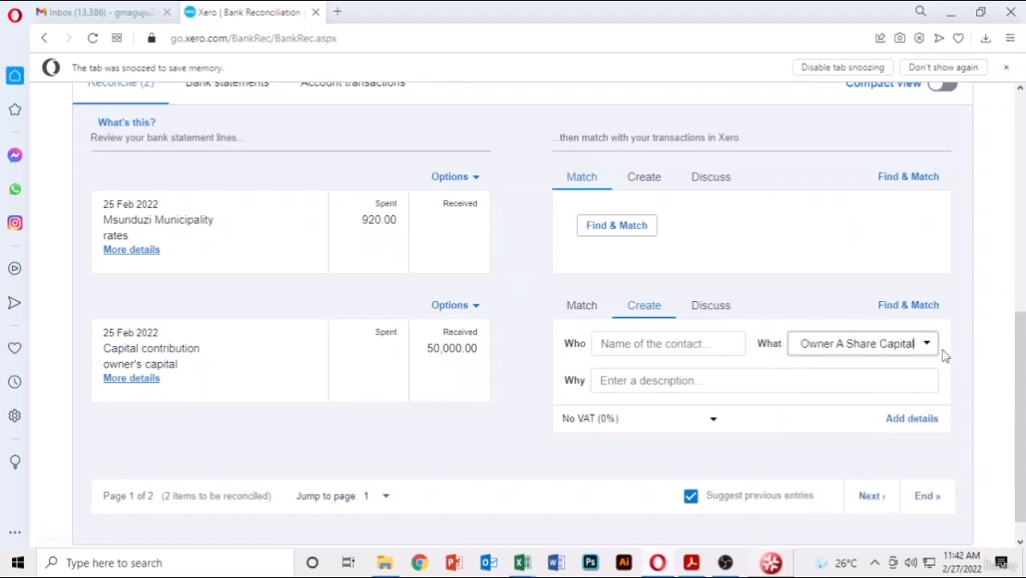
- Enter 'Capital' as the receipt's description
click(727, 379)
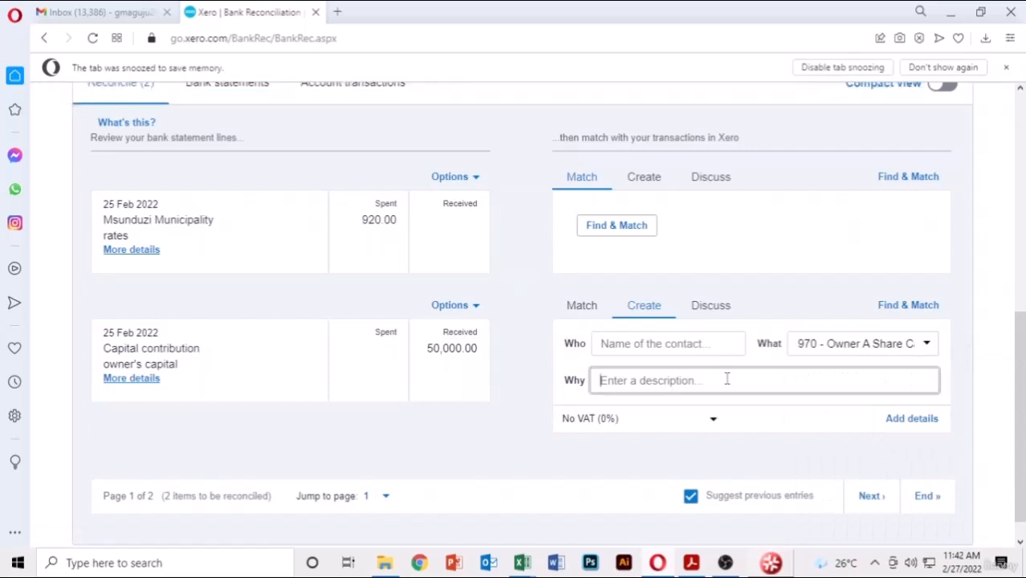
text(c)
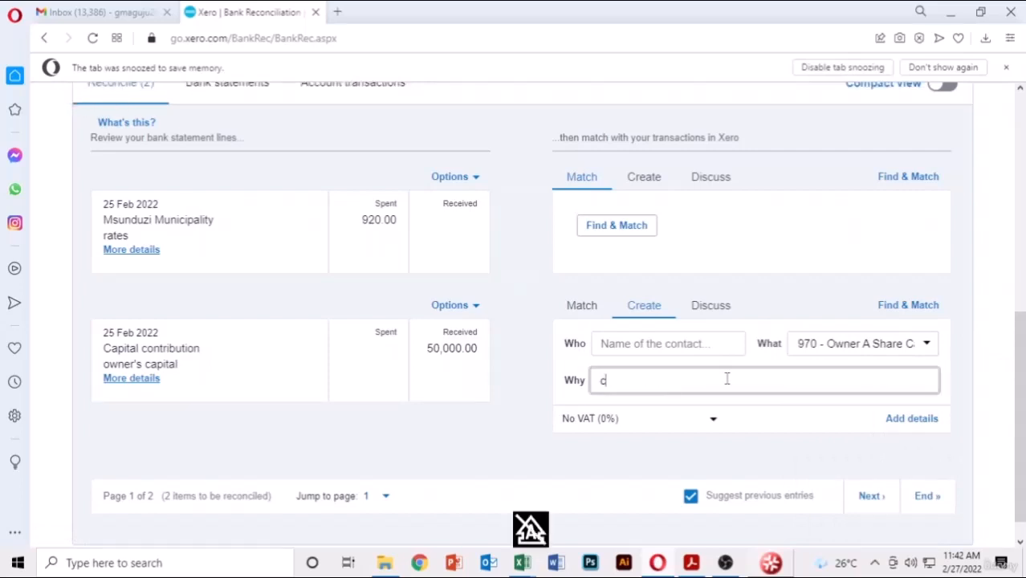
key(BackSpace)
text(Capital)
click(953, 381)
scroll(954, 382, down, 1)
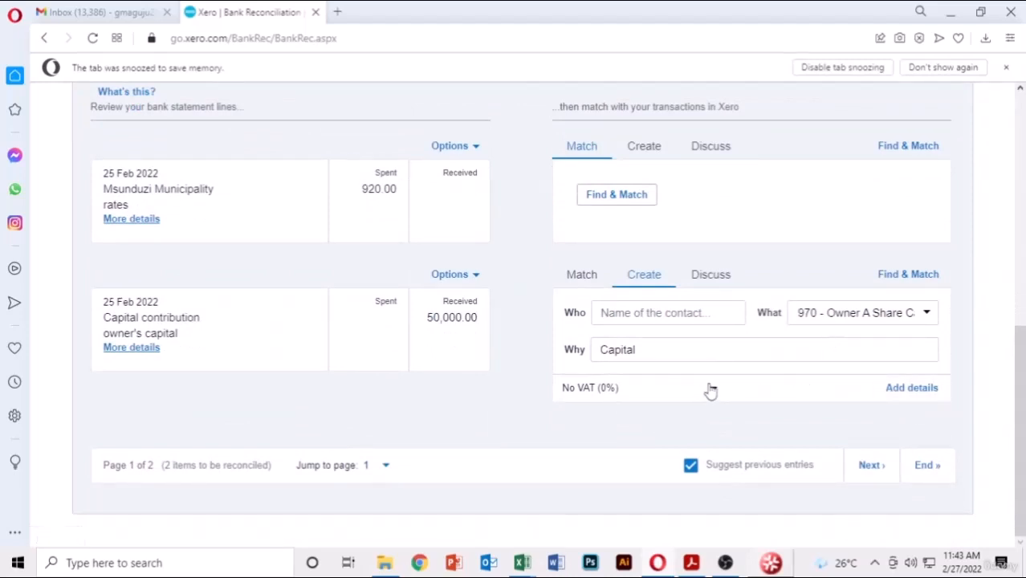
scroll(992, 318, up, 6)
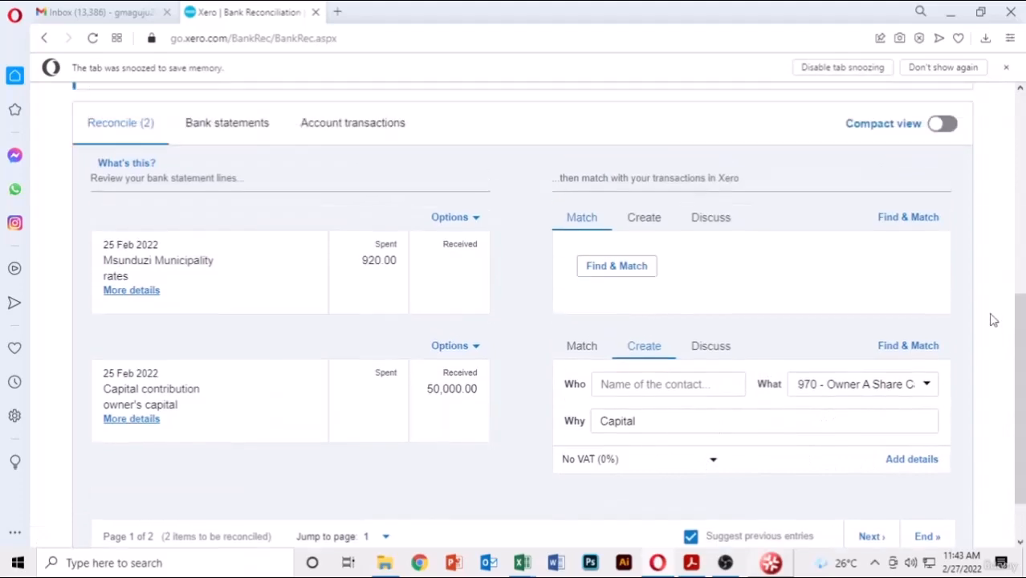
scroll(993, 320, down, 6)
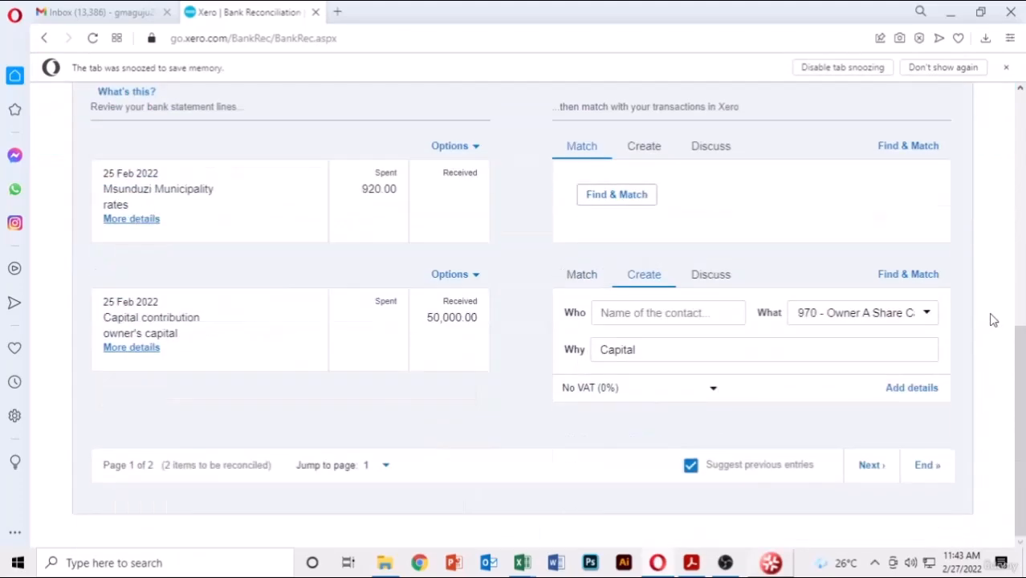
- Save the 50,000.00 capital contribution receipt in full details and reconcile it against its statement line
click(910, 394)
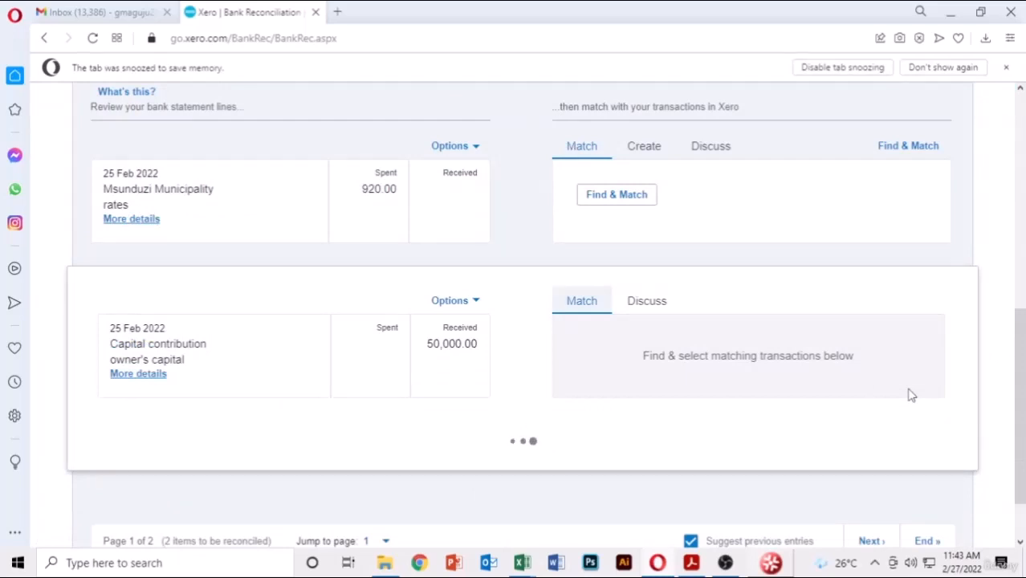
scroll(910, 394, down, 6)
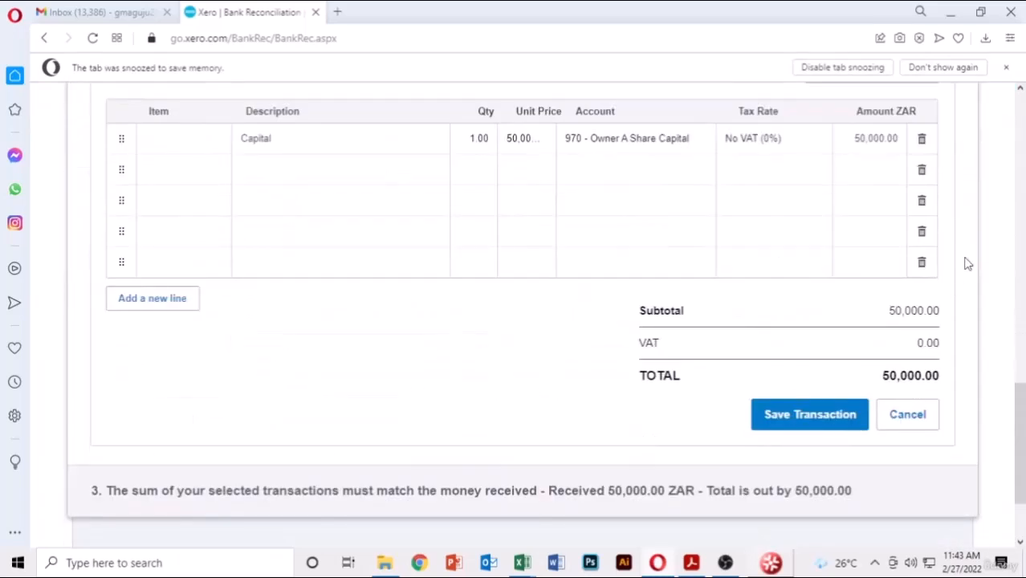
scroll(970, 263, up, 1)
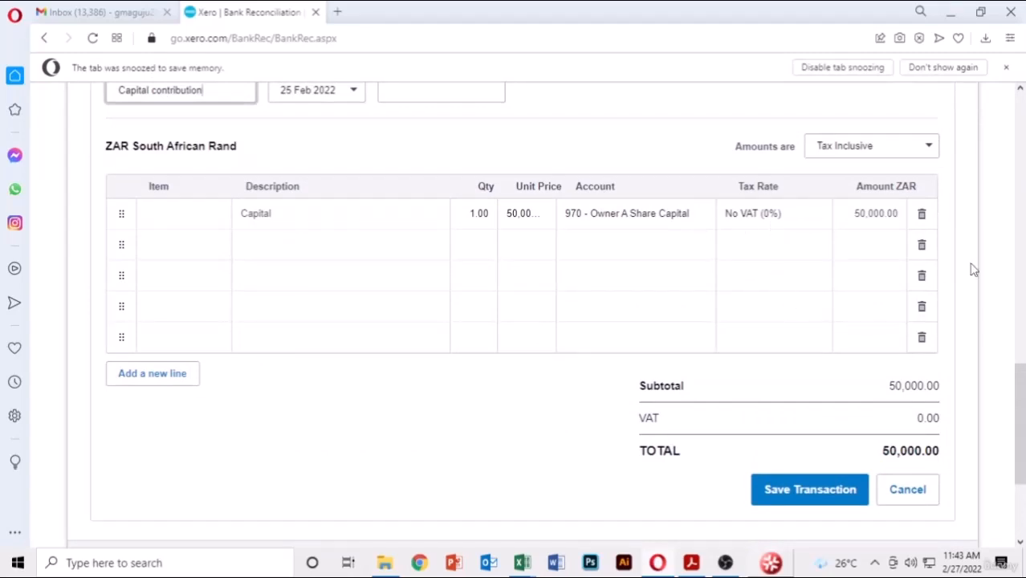
scroll(973, 269, down, 3)
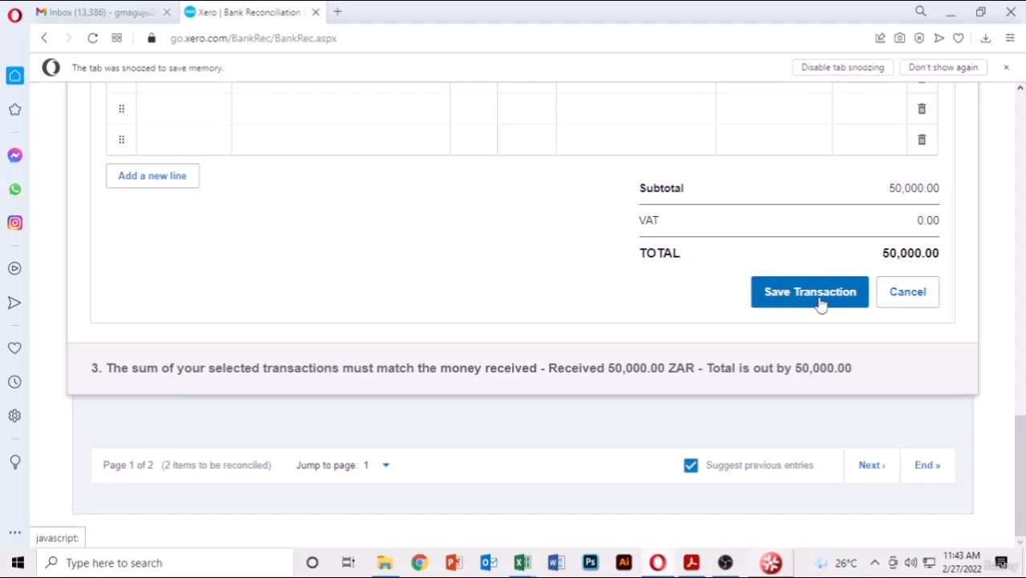
scroll(821, 303, up, 3)
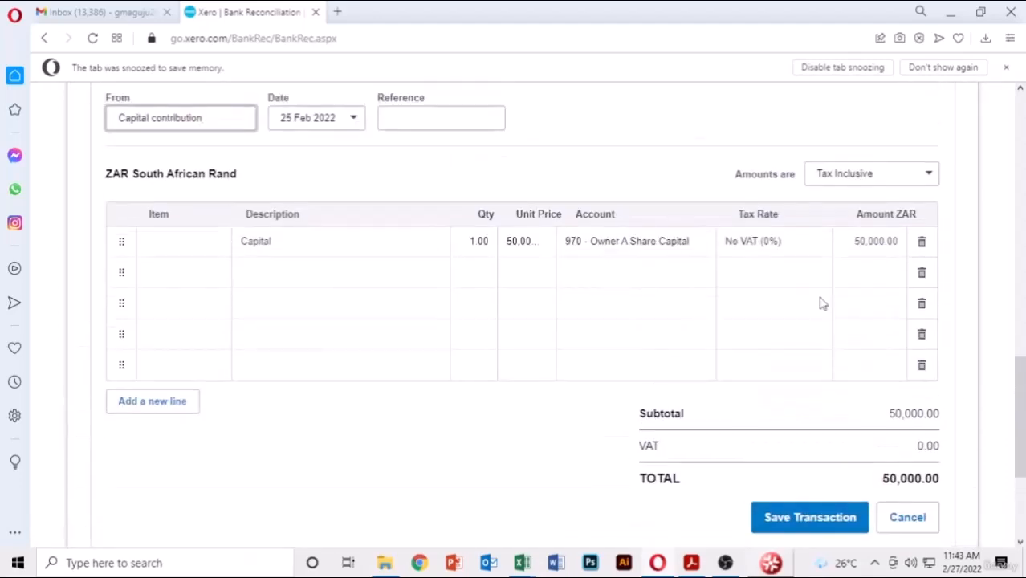
scroll(821, 304, down, 3)
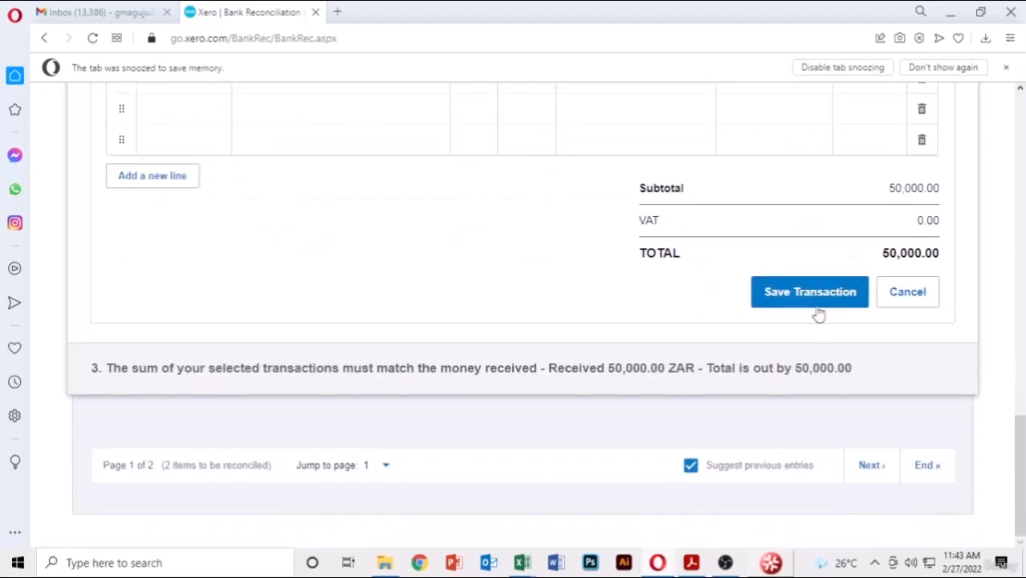
click(819, 305)
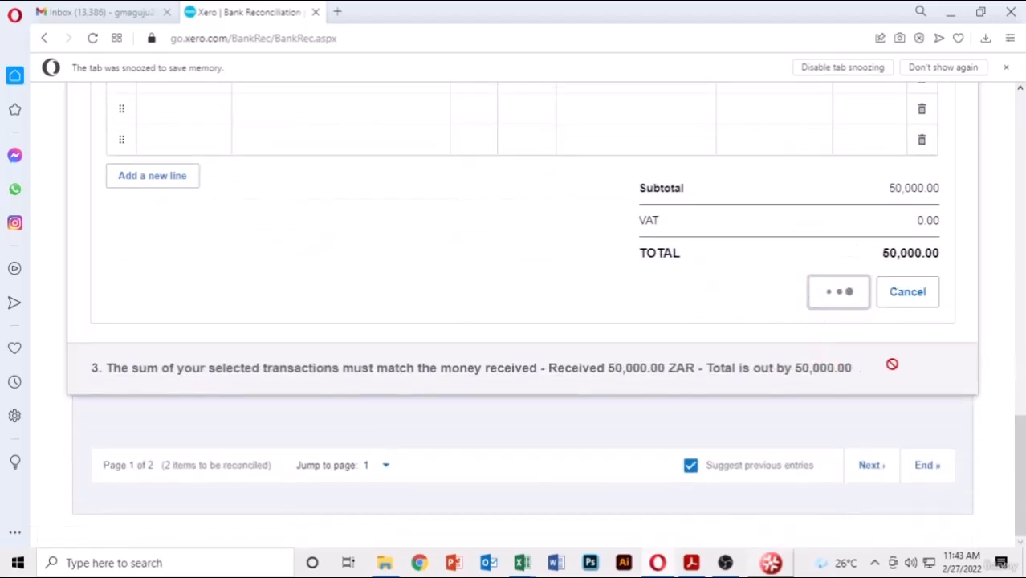
click(831, 367)
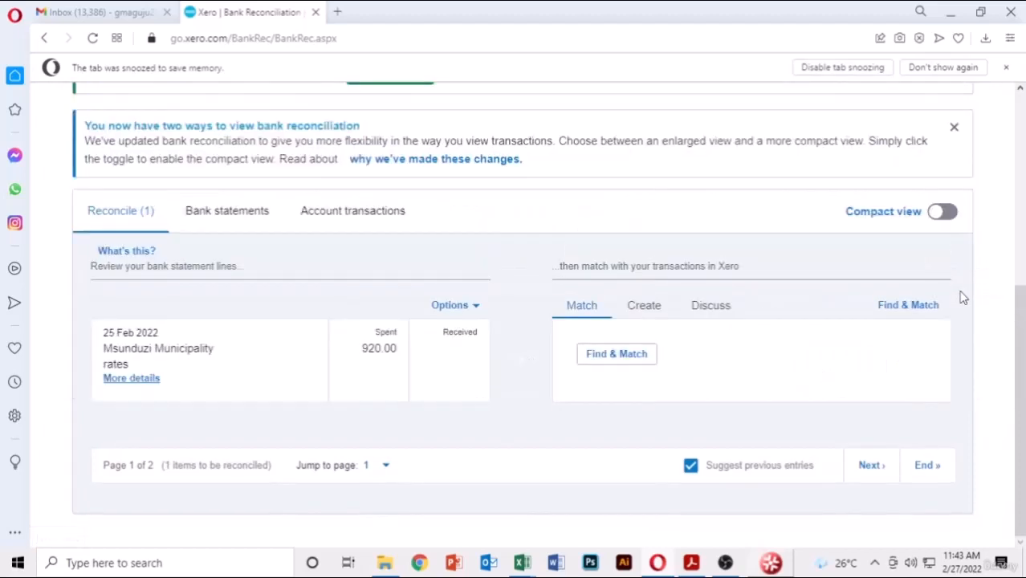
- Create a new entry on the 920.00 rates line with Msunduzi Municipality as the contact
click(649, 313)
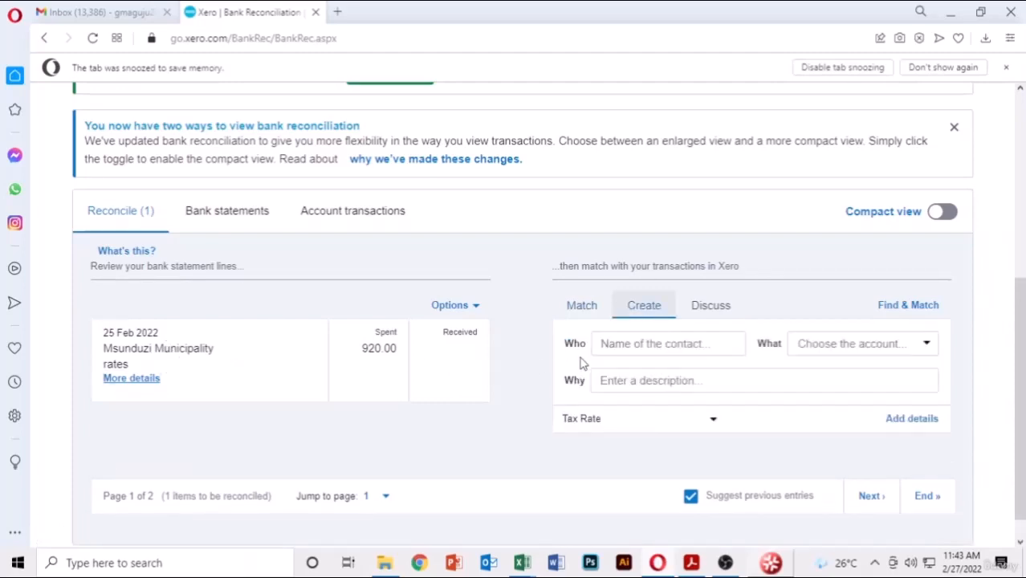
click(665, 343)
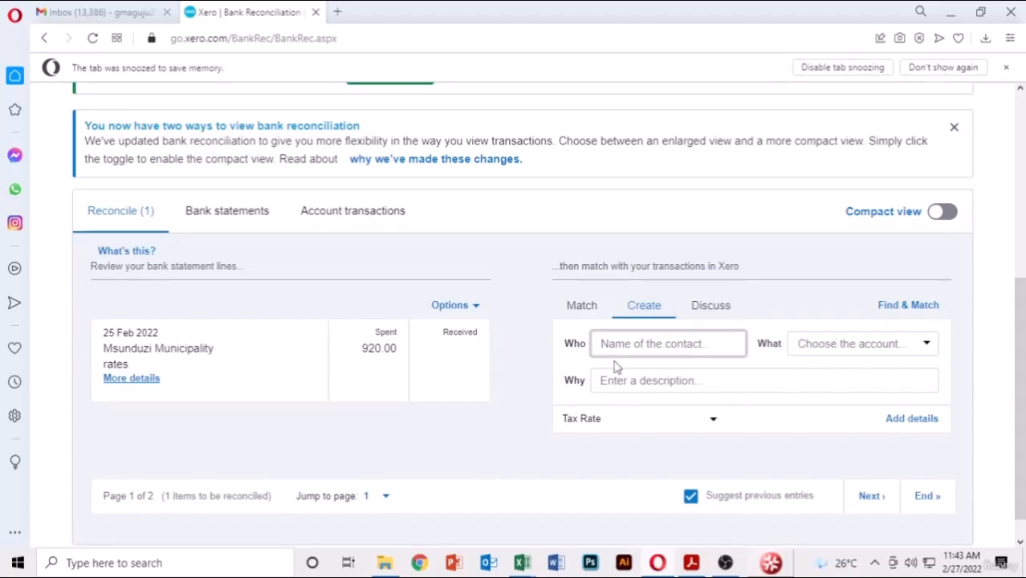
text(M)
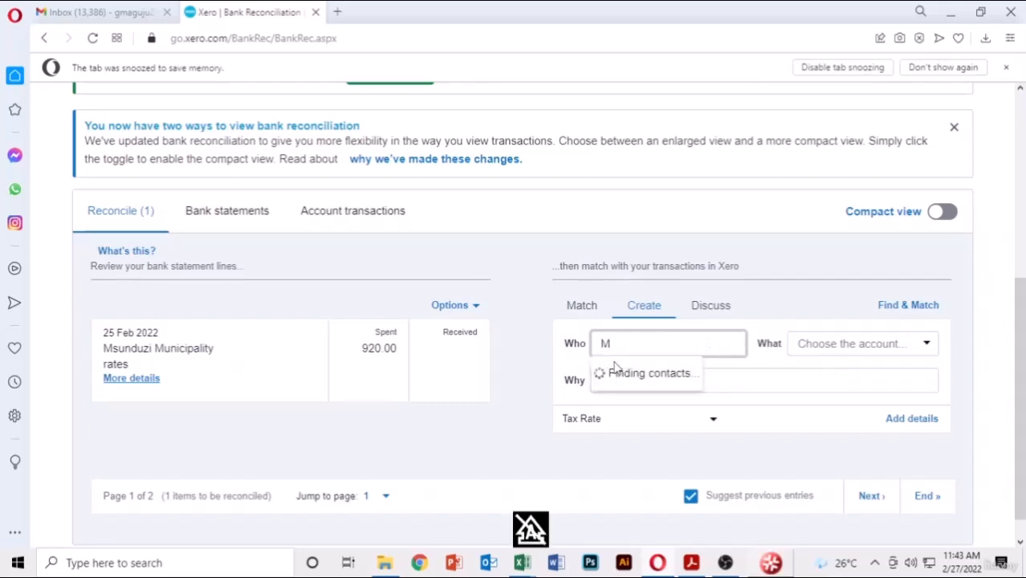
text(uns)
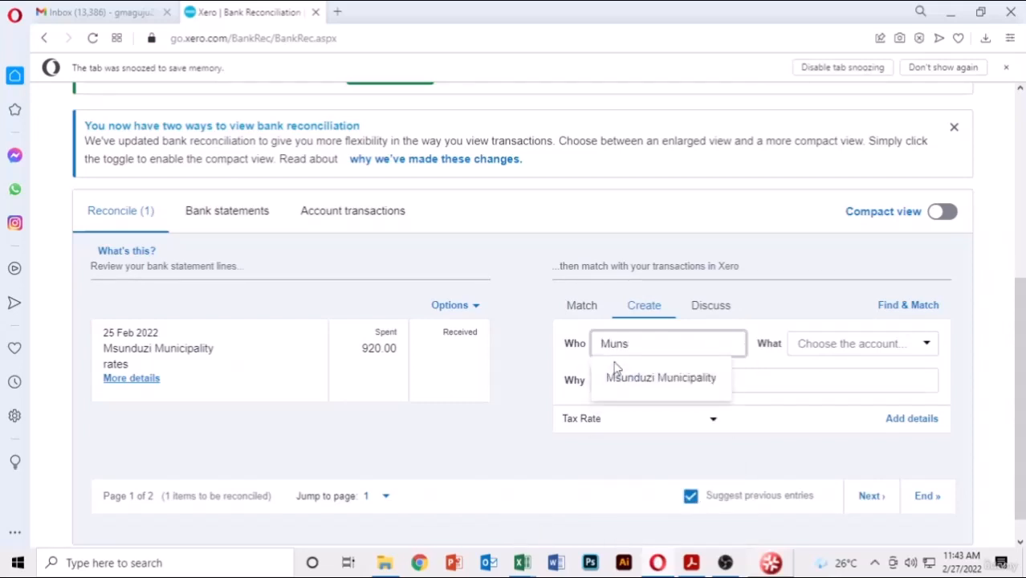
click(644, 381)
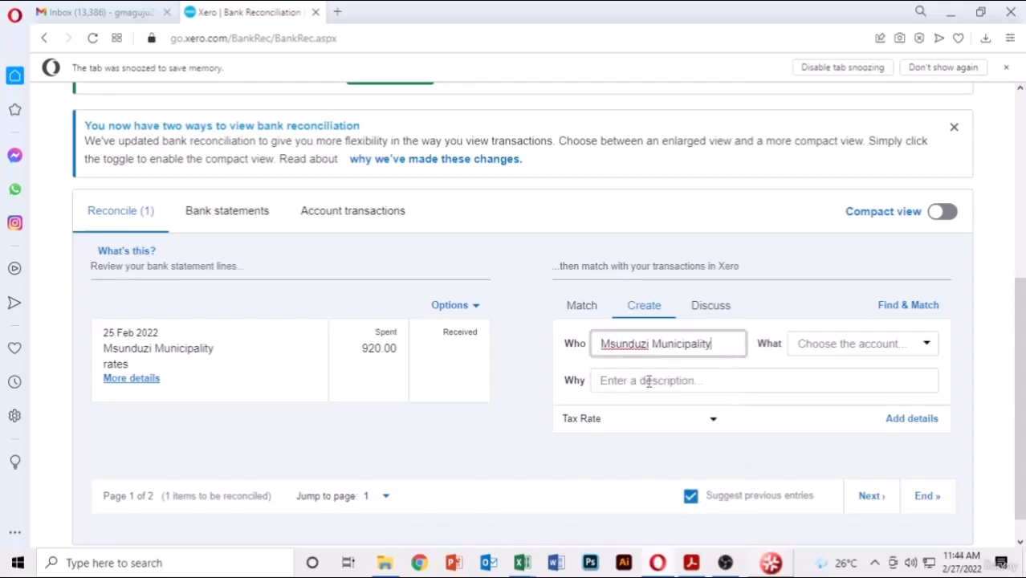
- Code the rates entry to 445 - Light, Power, Heating
click(932, 350)
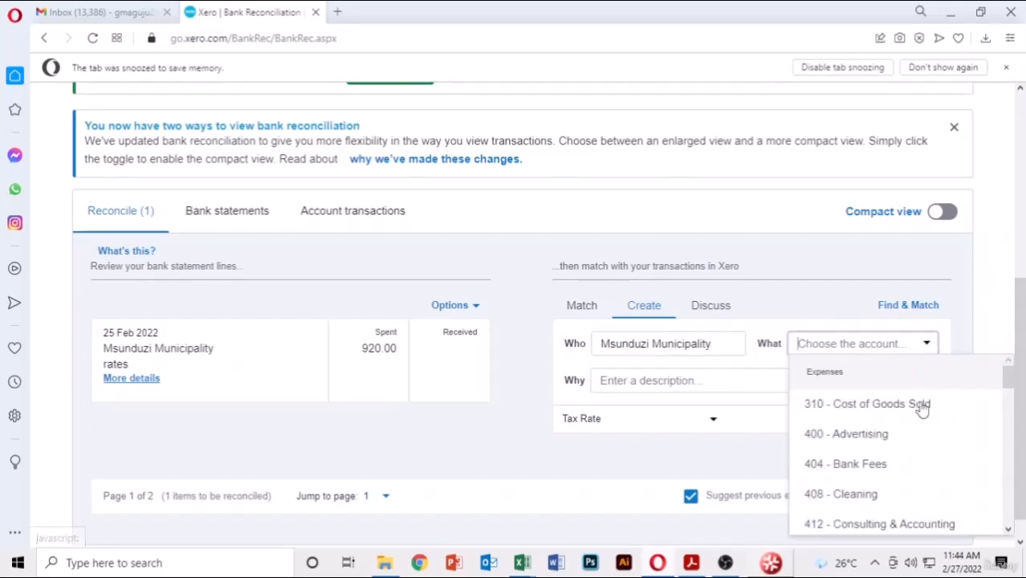
scroll(900, 474, down, 3)
scroll(893, 480, down, 5)
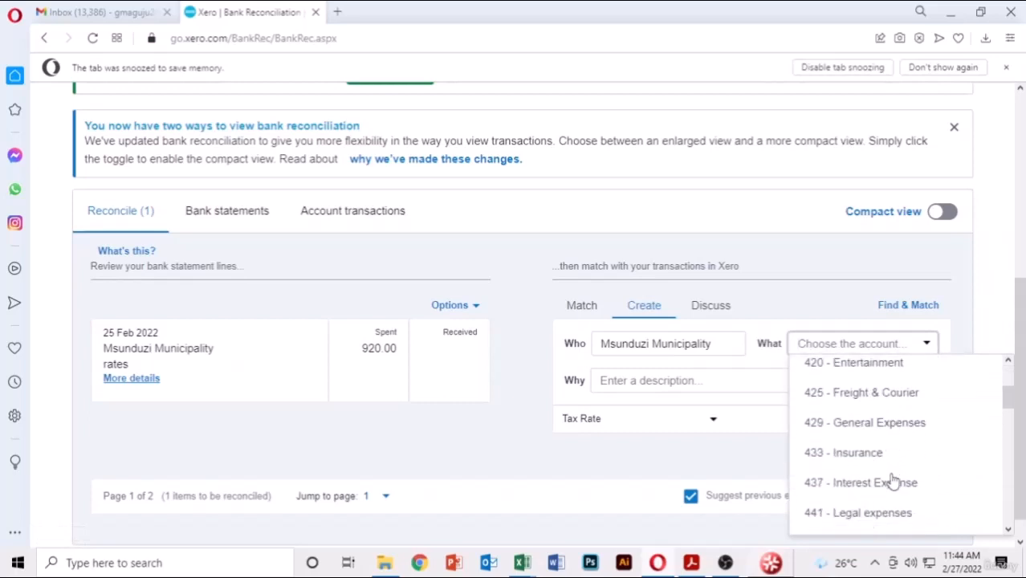
scroll(893, 480, down, 8)
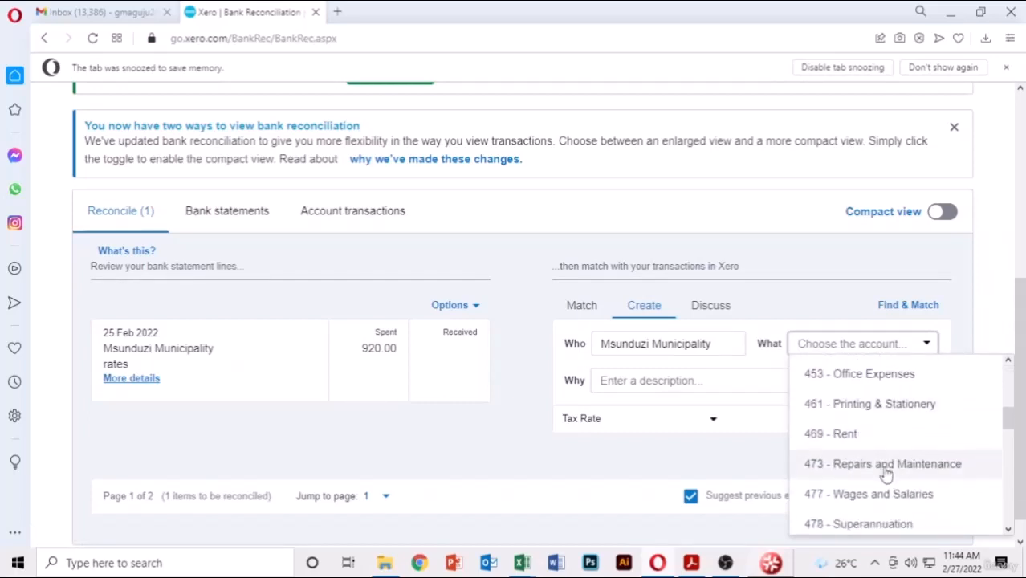
scroll(887, 474, down, 1)
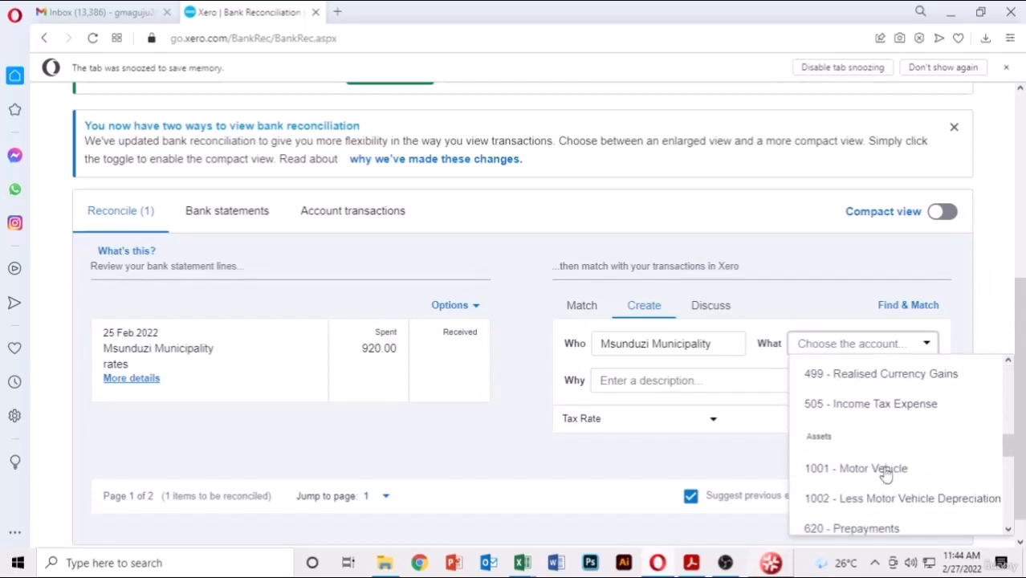
scroll(887, 471, up, 3)
scroll(887, 470, up, 3)
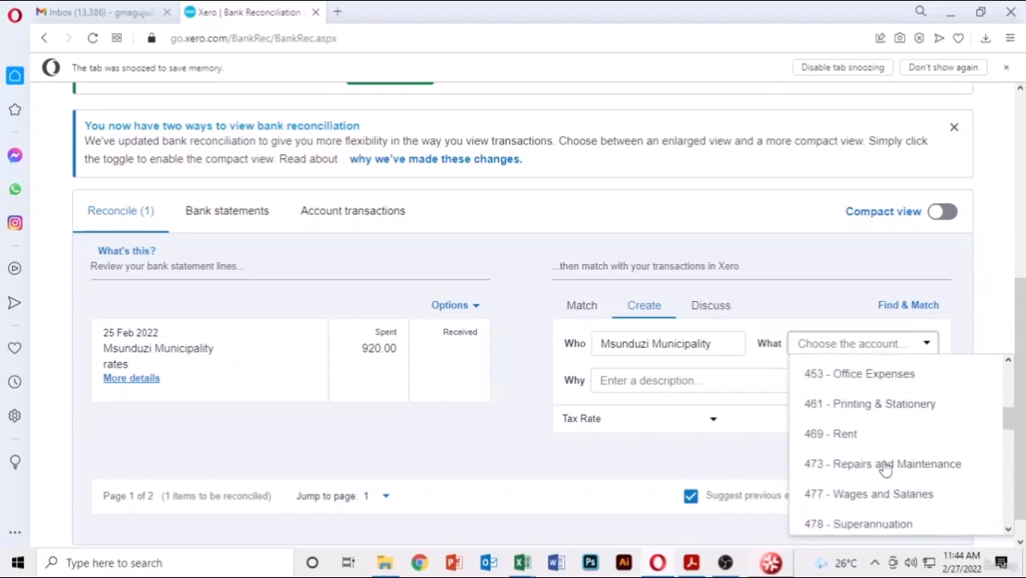
scroll(886, 469, up, 2)
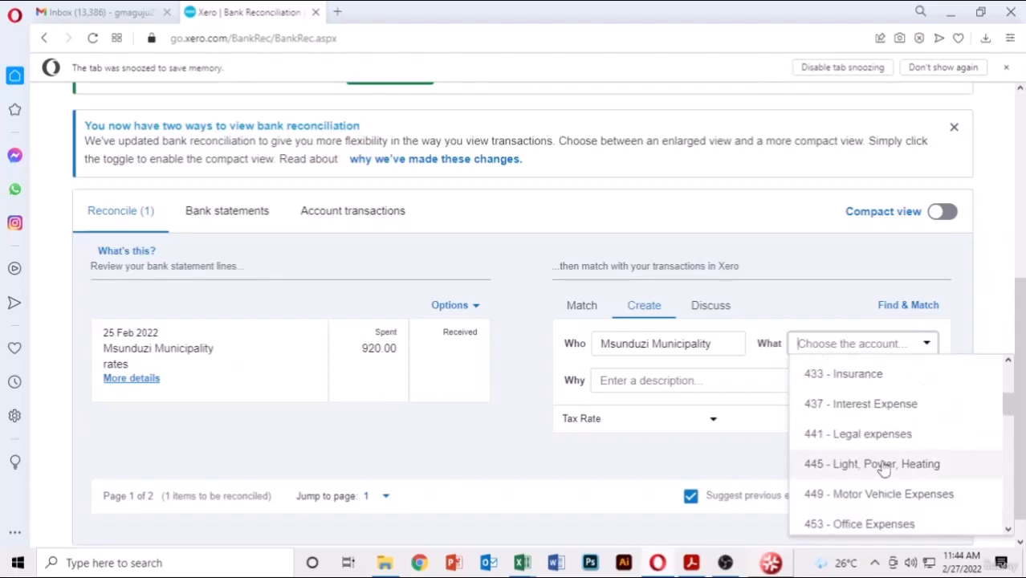
click(882, 465)
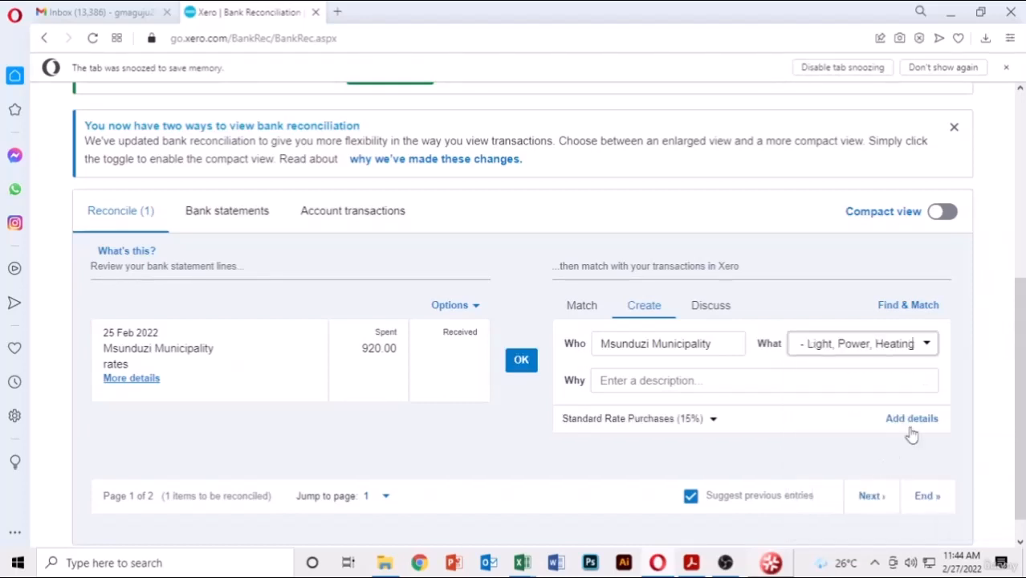
- Start typing the description 'Payment of r…' for the rates payment
click(682, 379)
text(Pa)
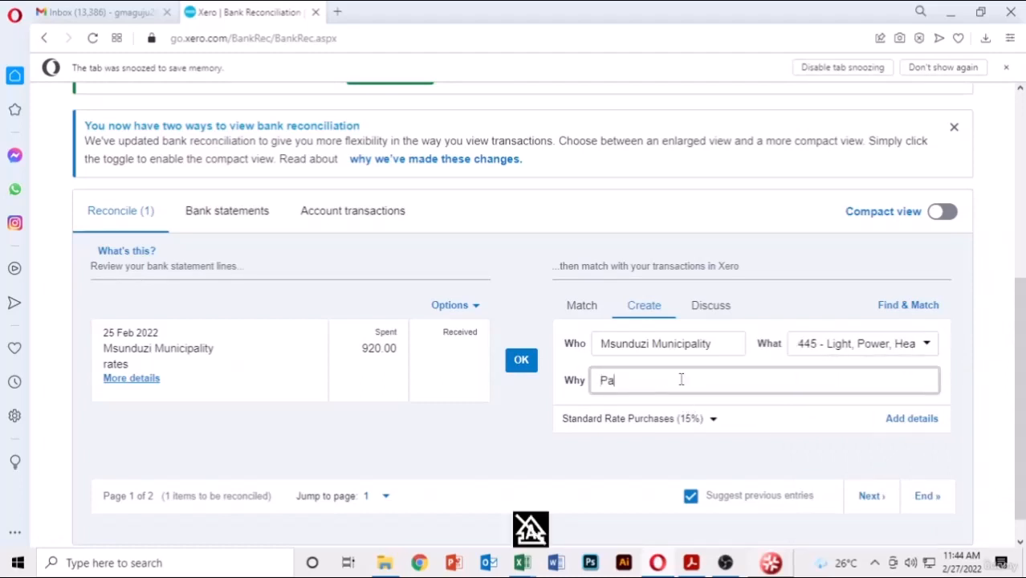
key(BackSpace)
text(r)
key(BackSpace)
text(pA)
key(BackSpace)
key(BackSpace)
text(Payment of rates)
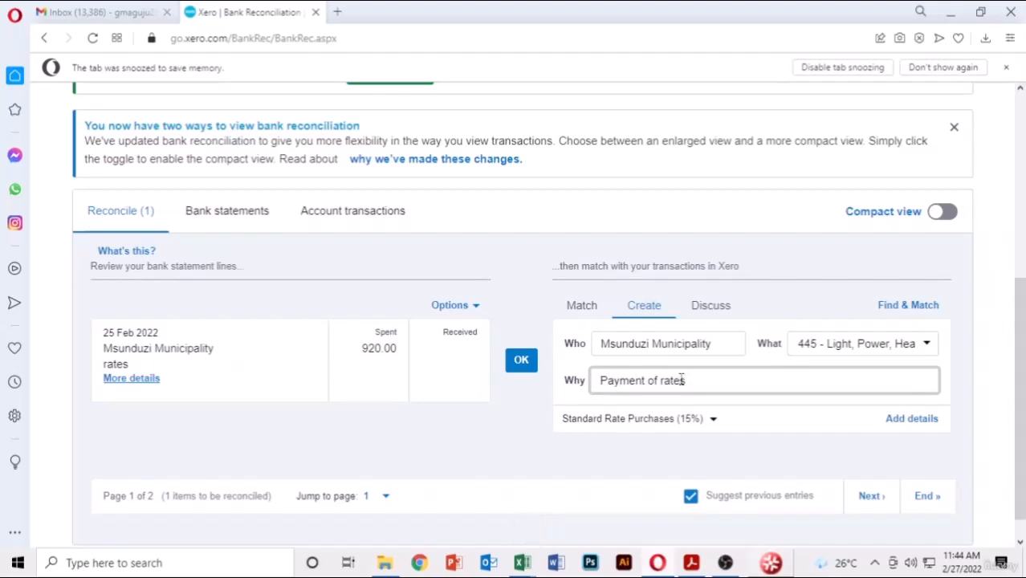
- Save the 920.00 Msunduzi Municipality rates payment and reconcile it with the statement line
click(911, 421)
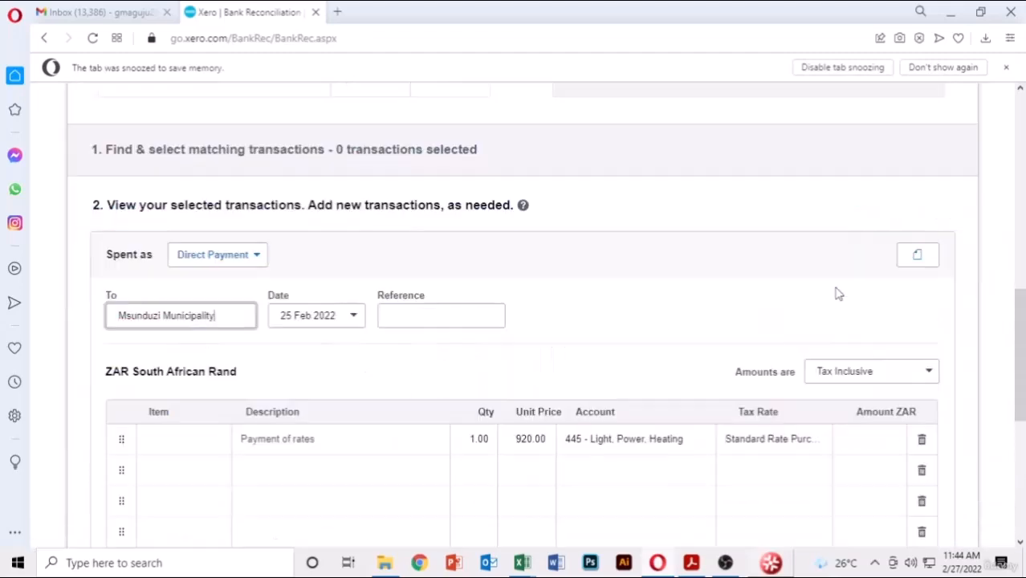
scroll(822, 289, down, 5)
scroll(771, 287, up, 2)
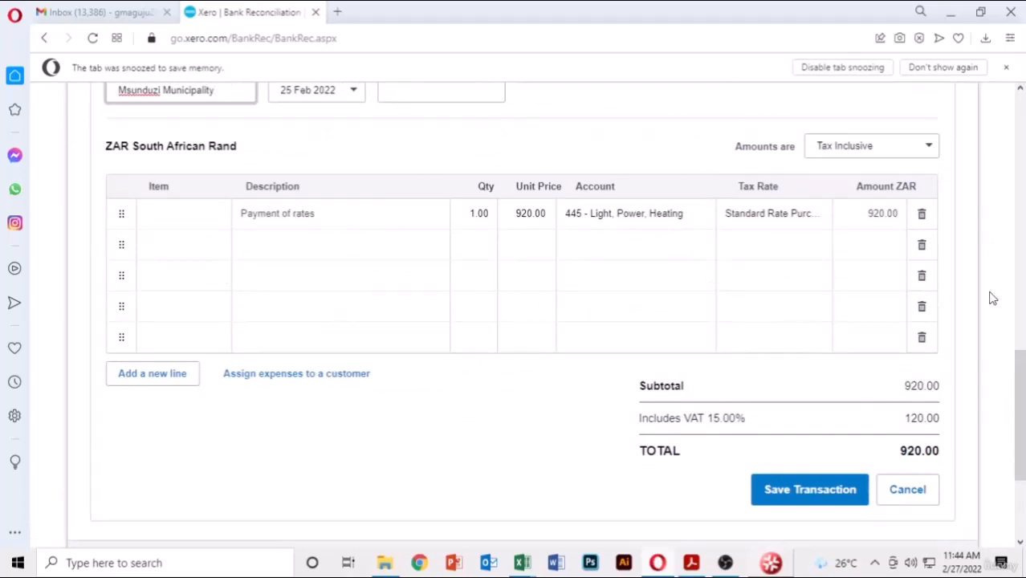
scroll(993, 298, down, 2)
click(813, 348)
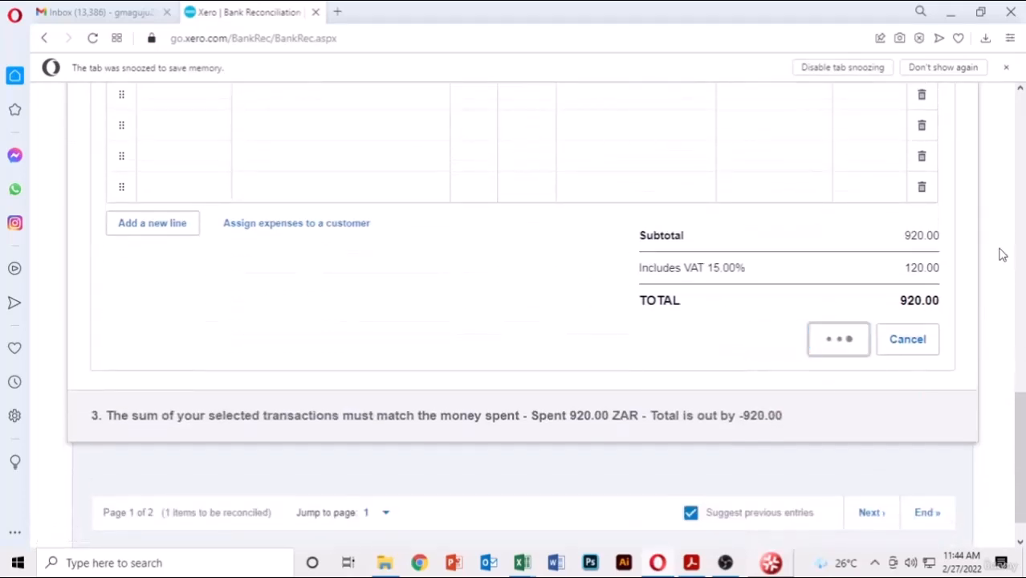
click(818, 363)
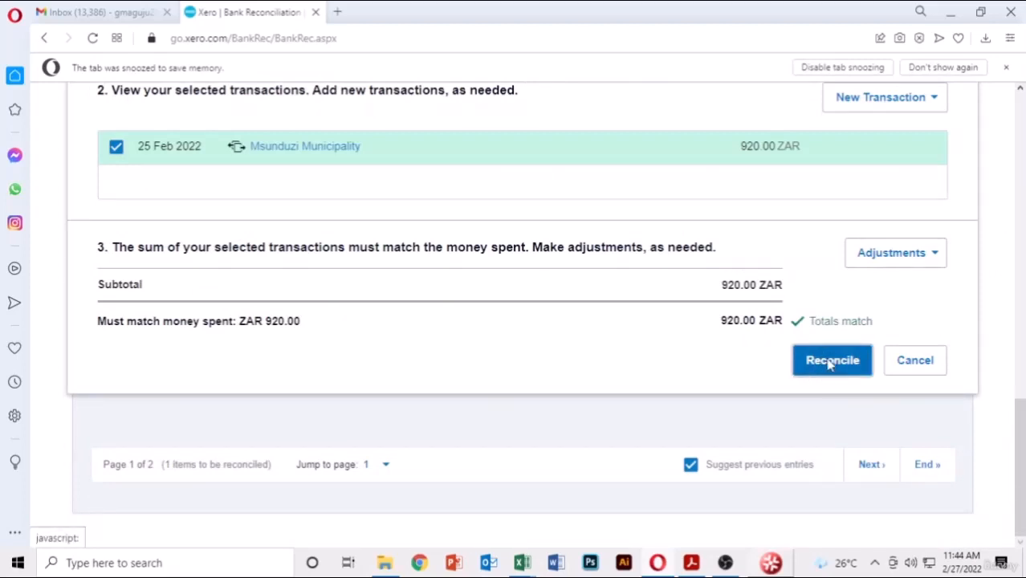
- Review the fully reconciled account showing the 25 Feb 2022 statement balance of 152,436.59
scroll(721, 306, down, 1)
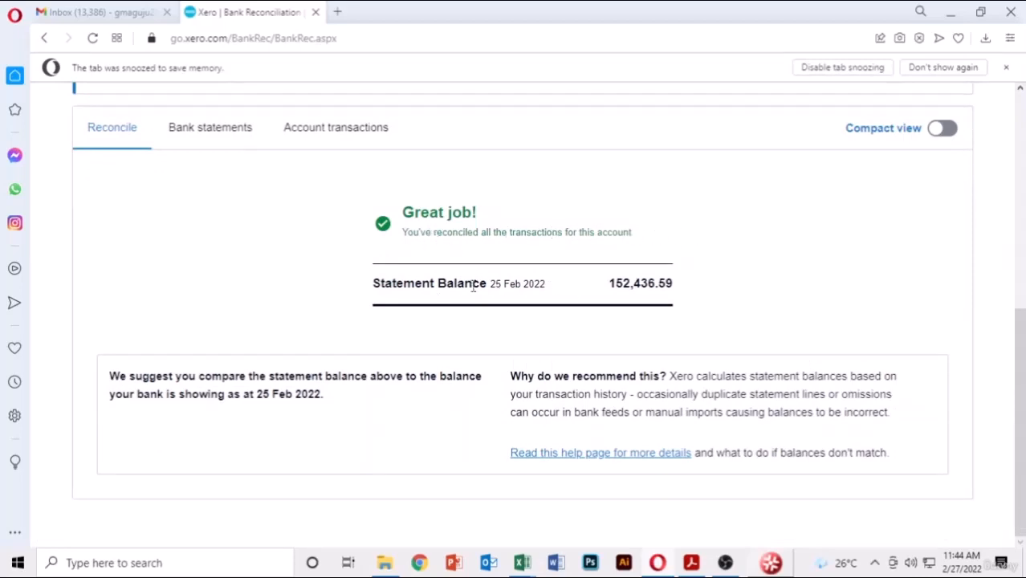
drag(581, 283, 371, 283)
click(784, 281)
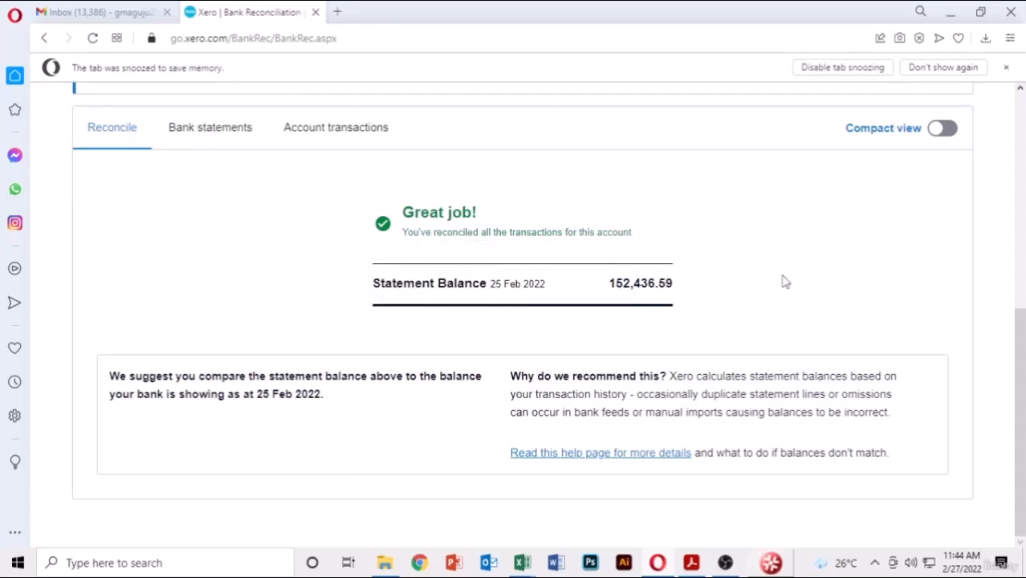
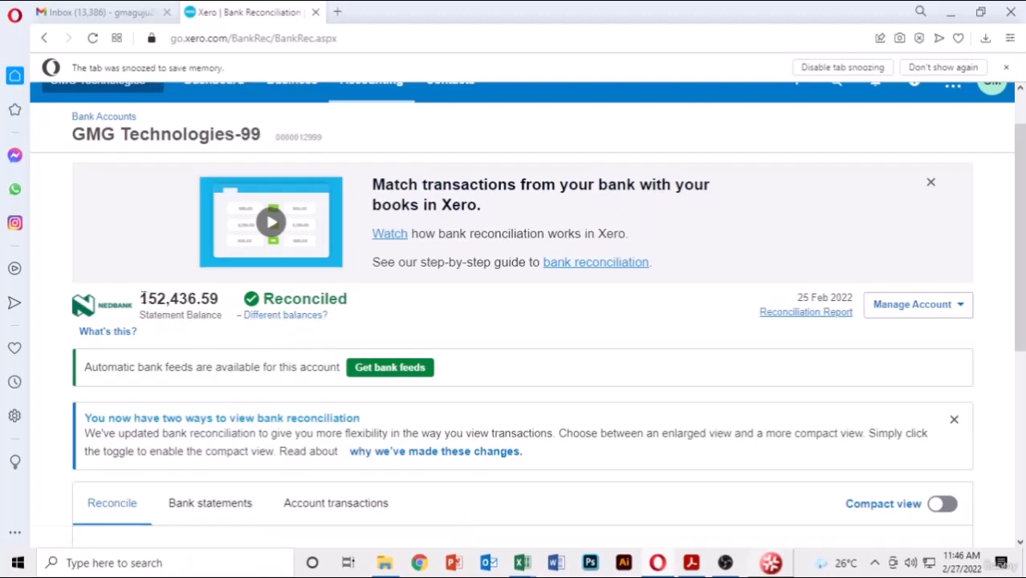
- Review the bank reconciliation summary and the February bank statement closing at 152,436.59
drag(141, 298, 191, 299)
click(241, 305)
click(799, 315)
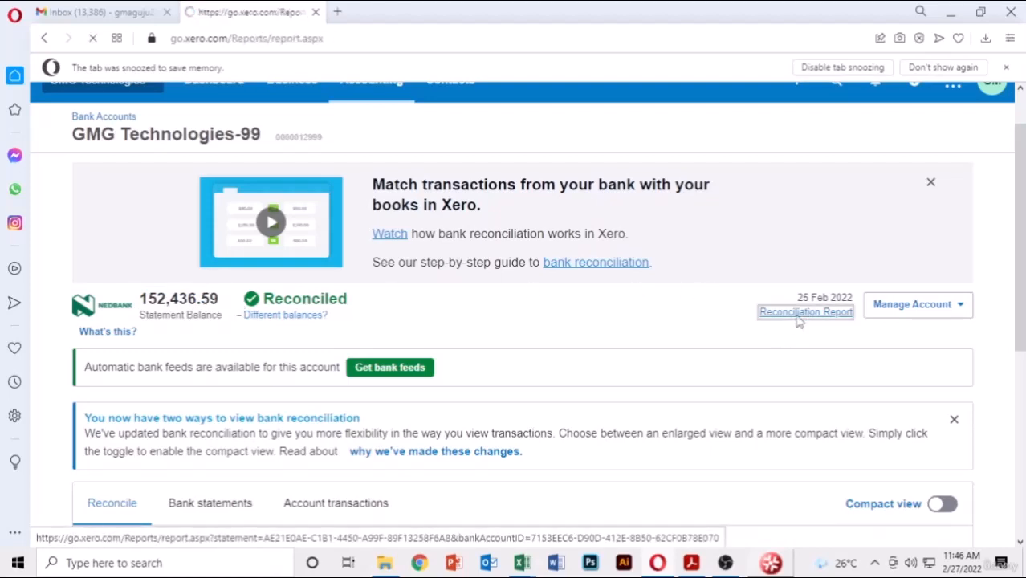
scroll(575, 335, down, 3)
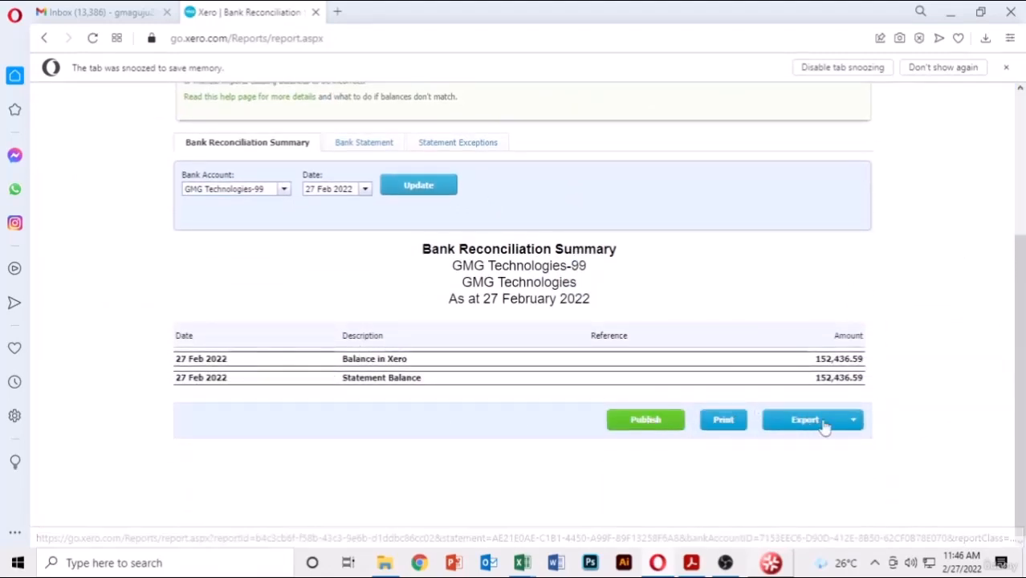
click(363, 142)
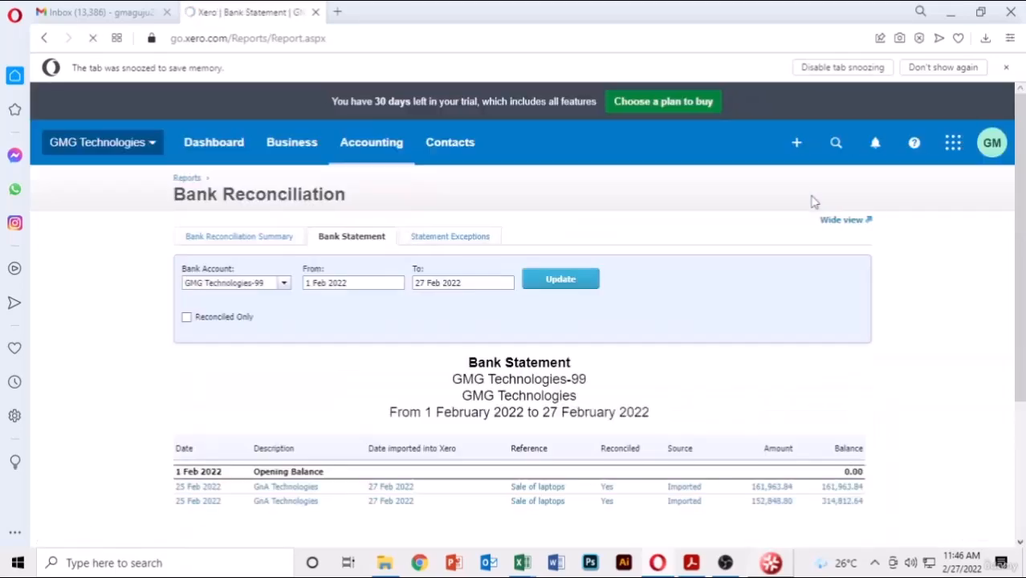
scroll(812, 202, down, 4)
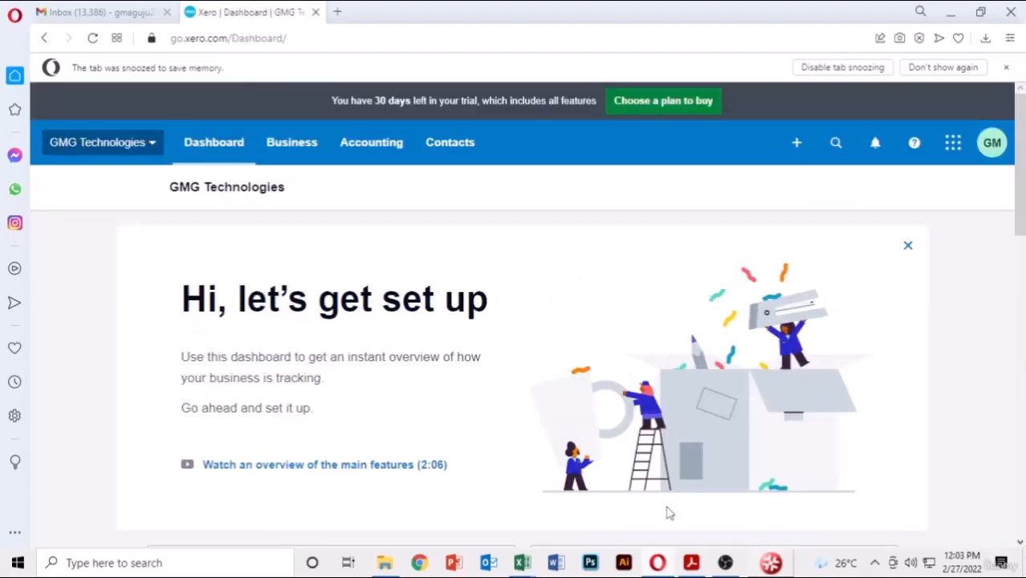
- Go to Accounting > Reports and open the Balance Sheet report under Financial statements
mouse_move(660, 561)
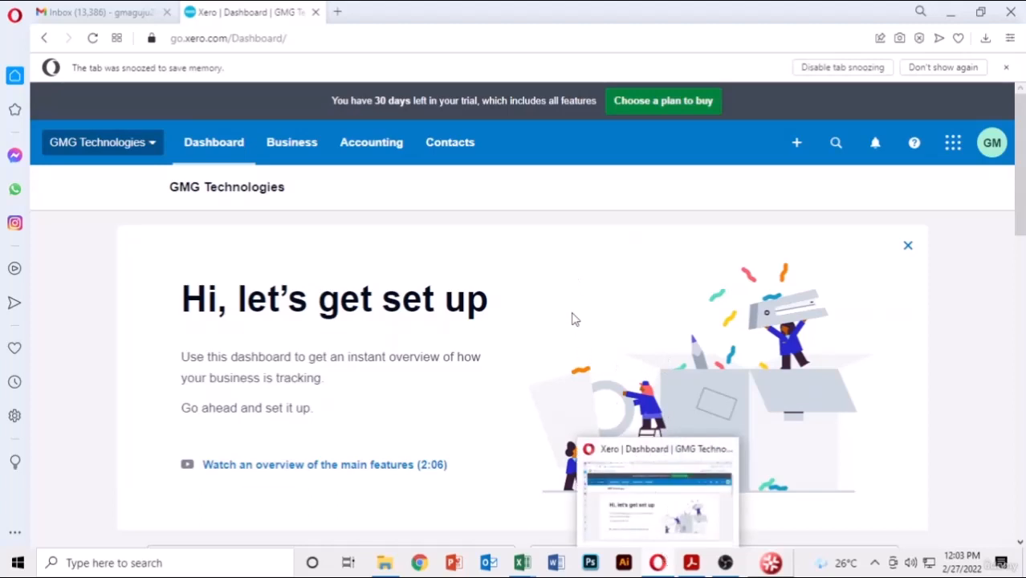
click(381, 153)
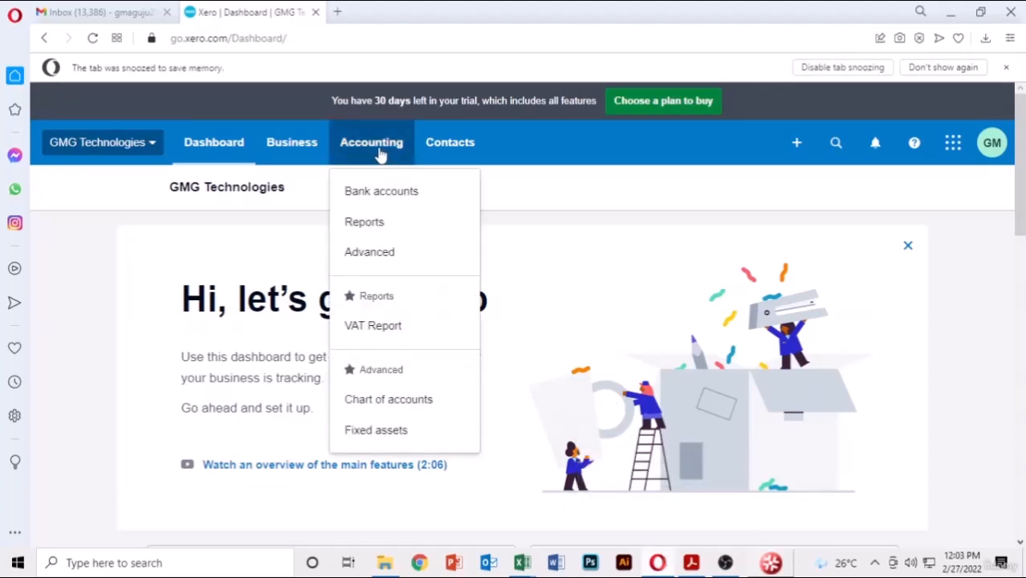
click(403, 230)
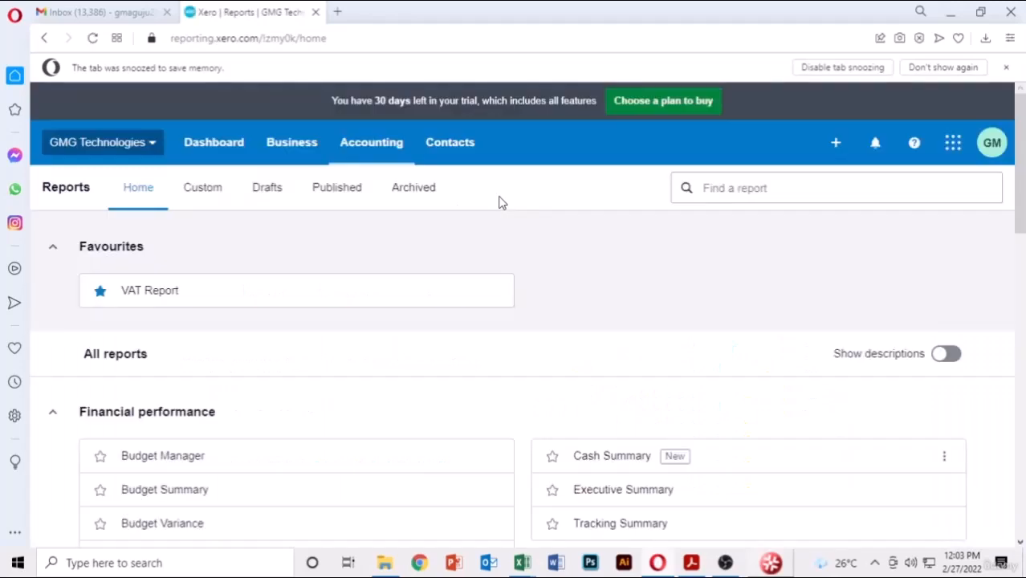
scroll(593, 234, down, 3)
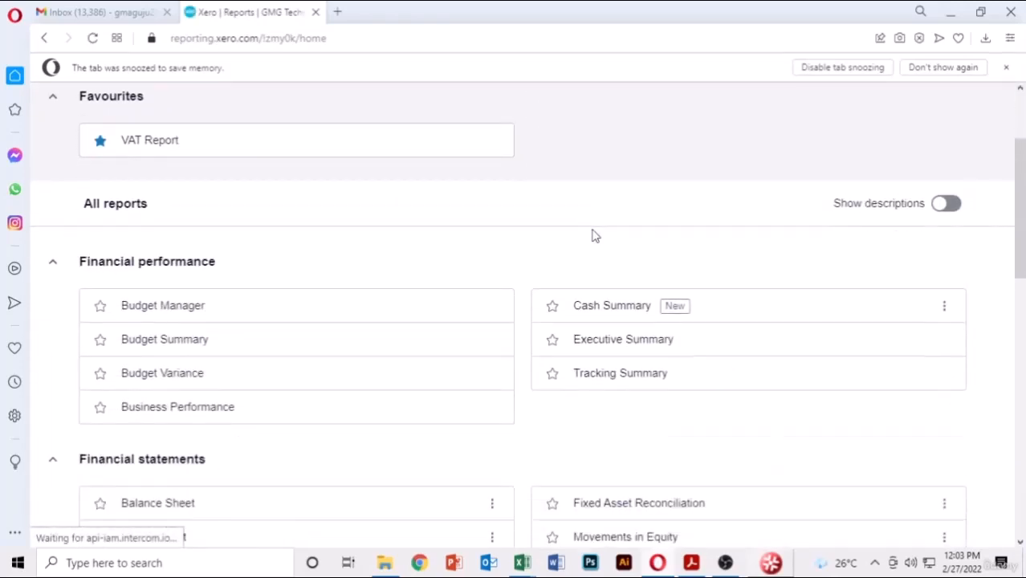
scroll(593, 234, down, 1)
click(179, 277)
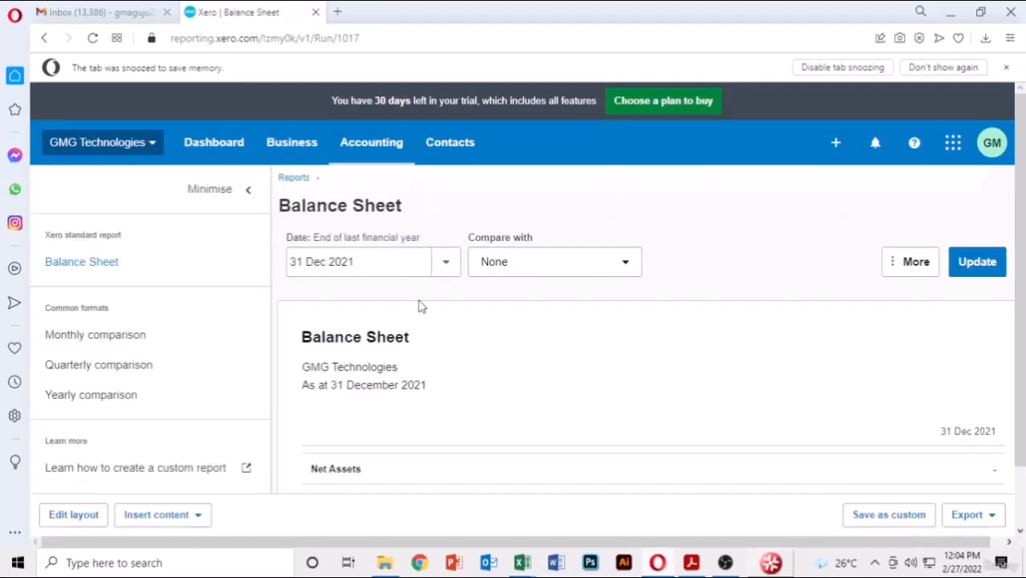
- Update the Balance Sheet to show figures as at today, 27 February 2022
click(444, 269)
click(490, 304)
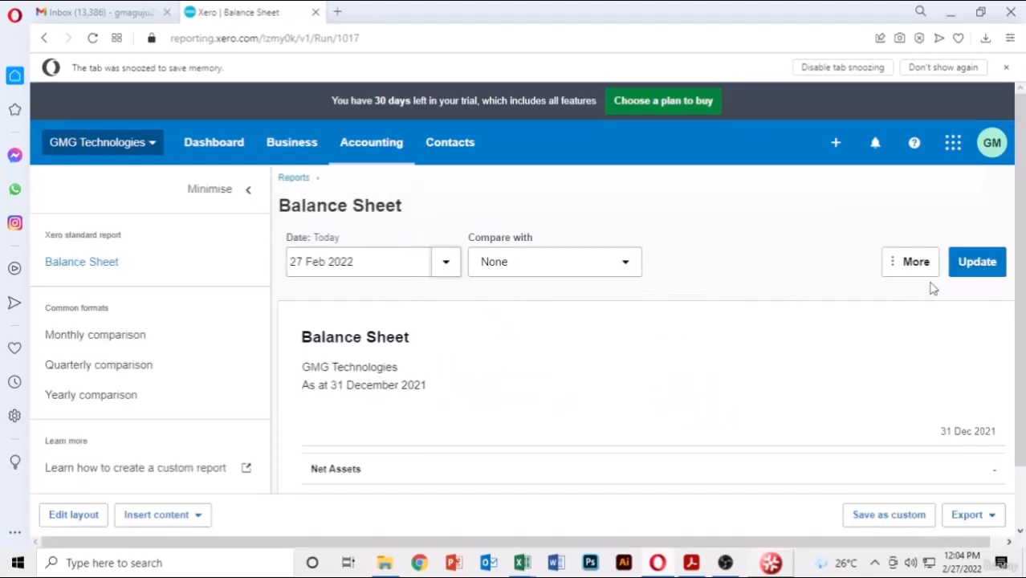
click(967, 265)
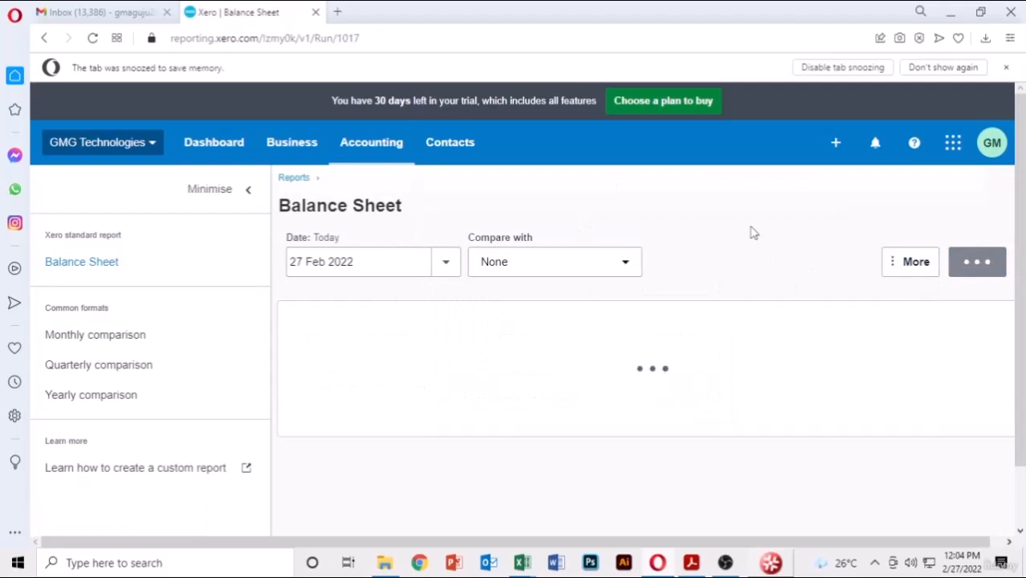
- Scroll through the Balance Sheet, checking Motor Vehicle 35,000.00 and net assets 169,510.05
scroll(752, 231, down, 3)
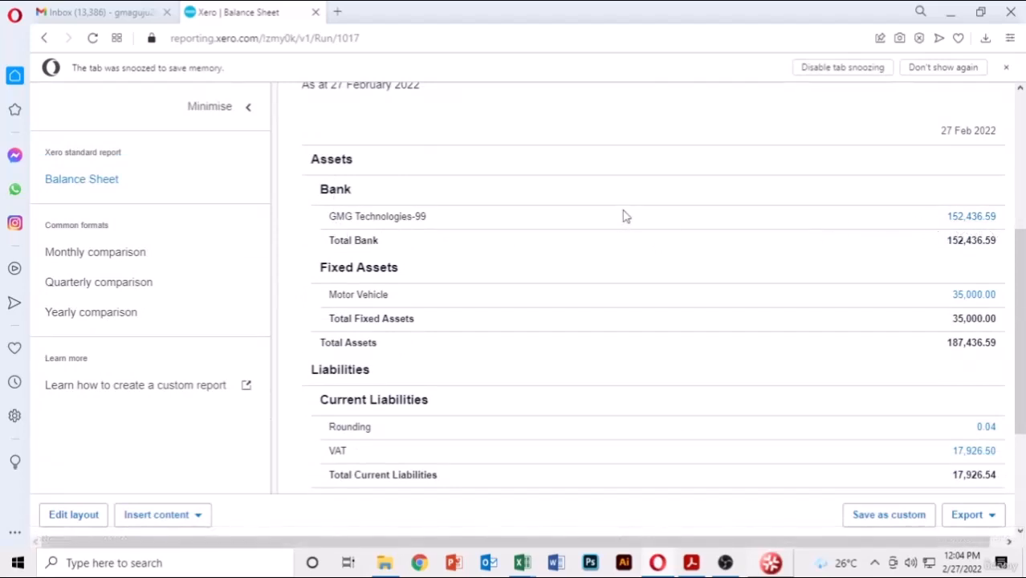
scroll(625, 215, down, 1)
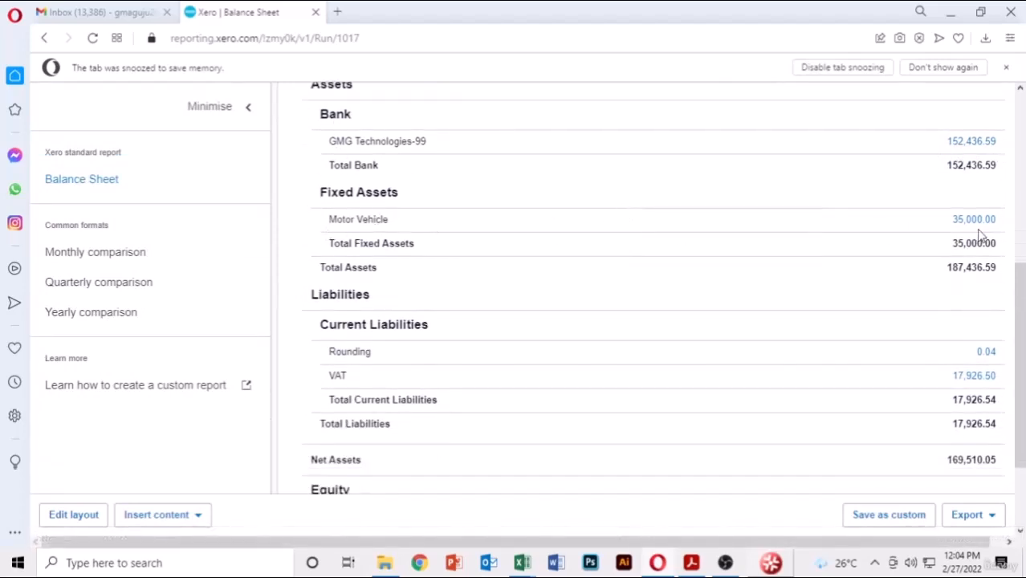
scroll(950, 236, down, 1)
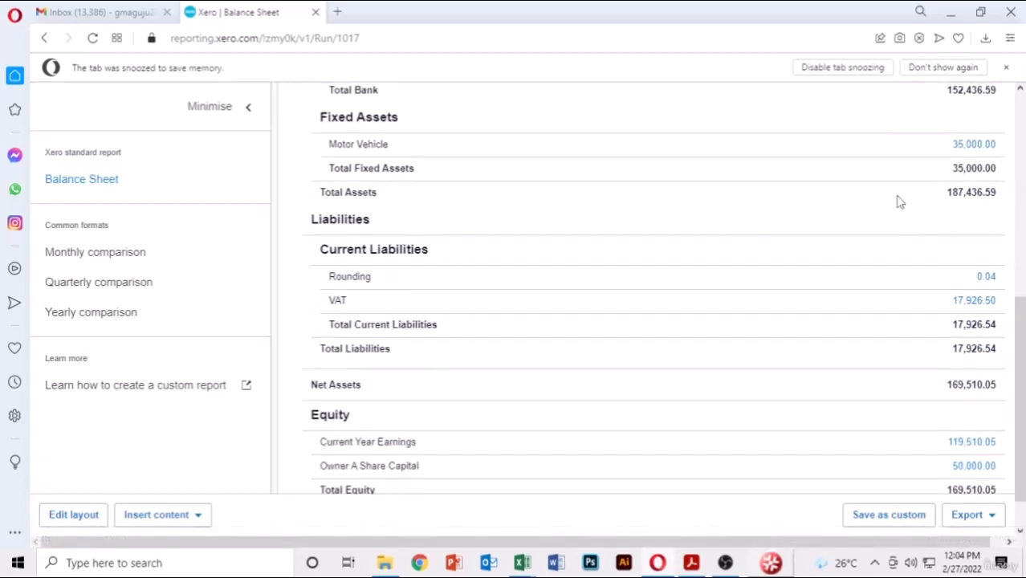
scroll(336, 227, up, 2)
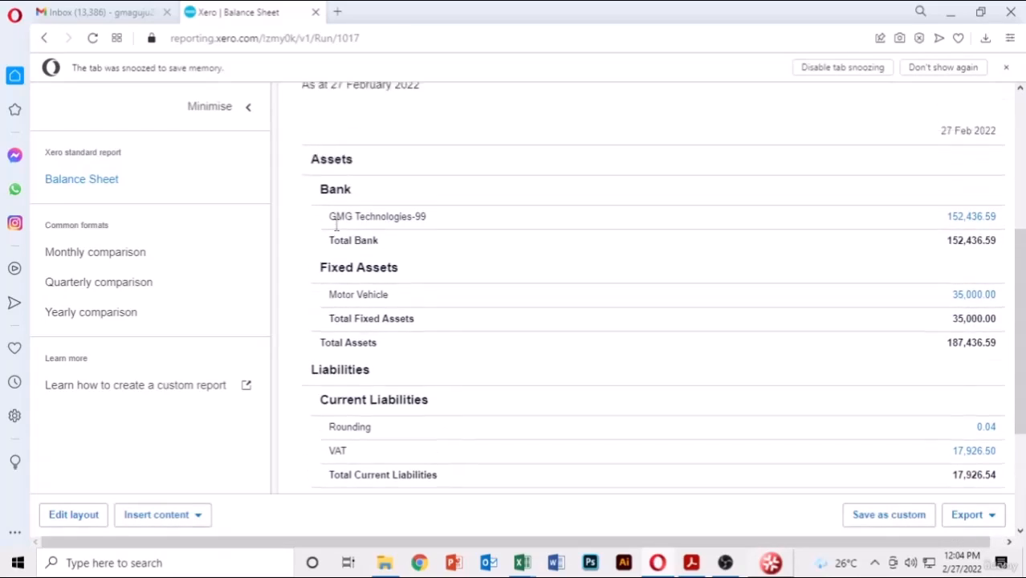
scroll(336, 227, down, 3)
scroll(337, 227, up, 3)
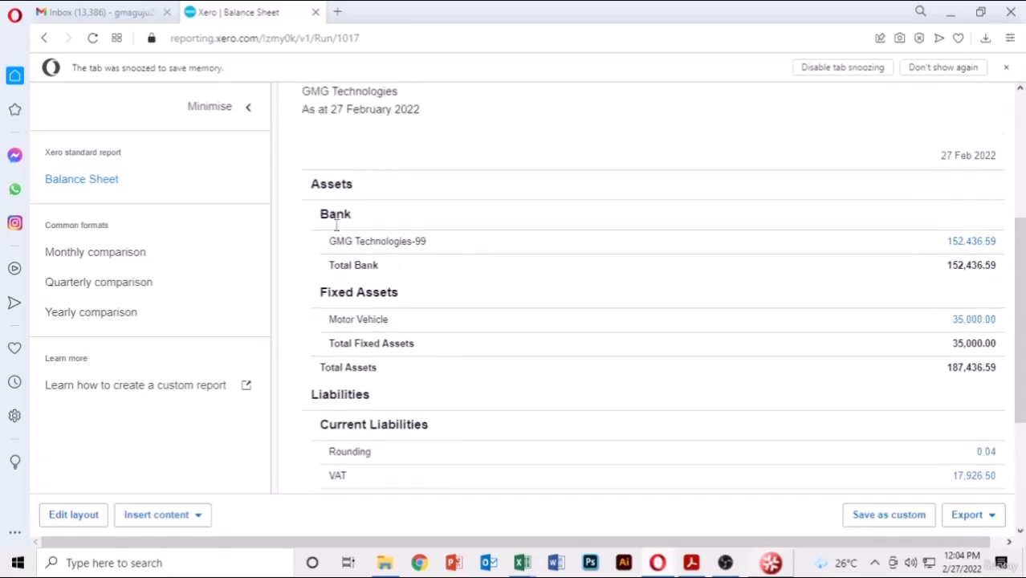
scroll(336, 231, down, 3)
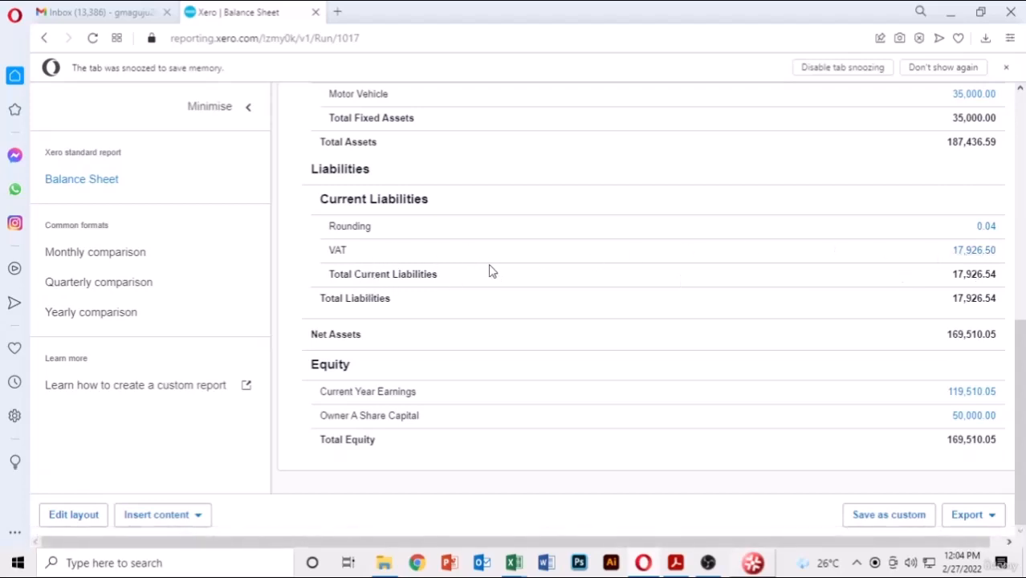
scroll(492, 272, up, 4)
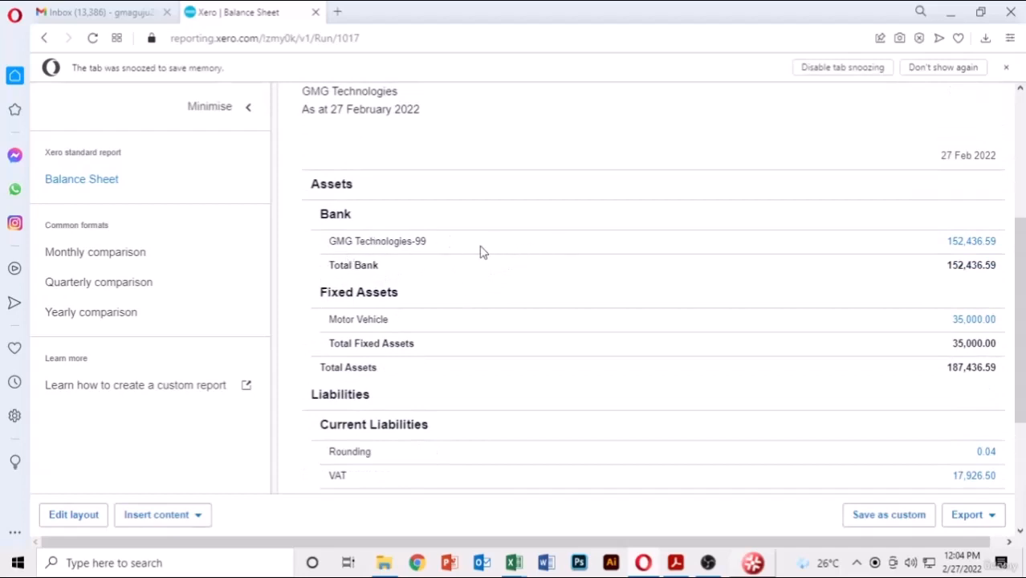
scroll(414, 276, down, 3)
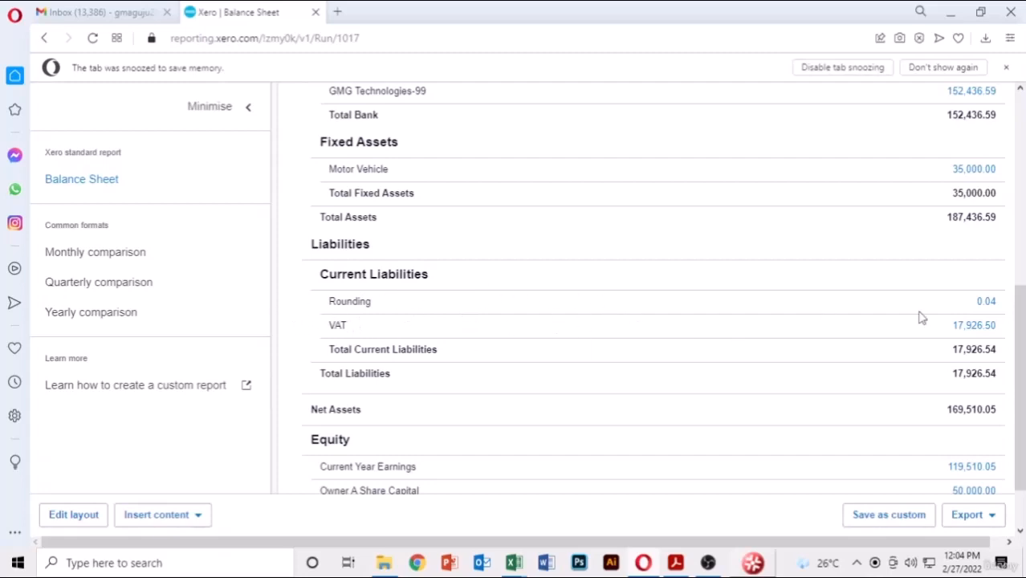
scroll(835, 317, up, 5)
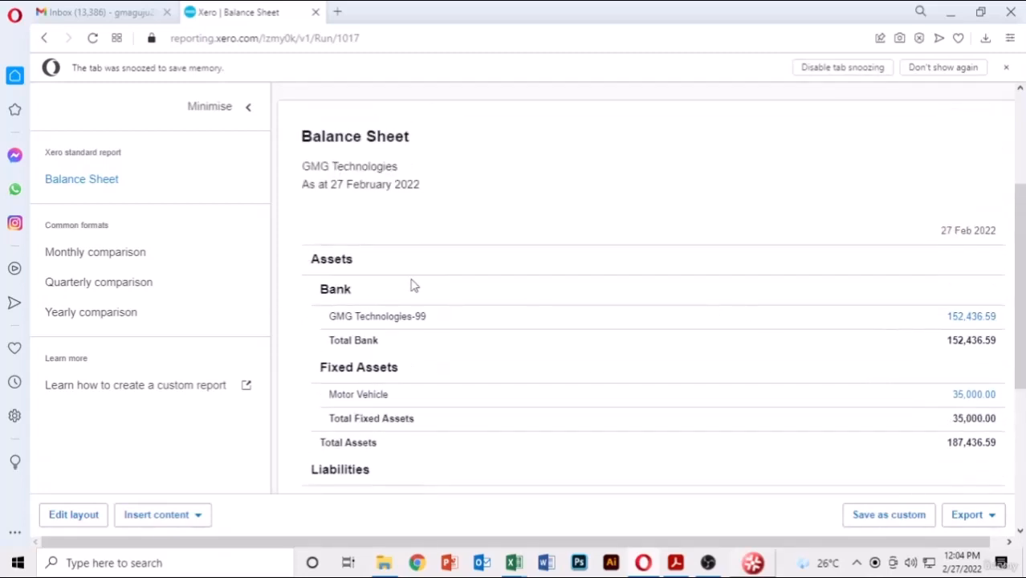
scroll(414, 286, down, 1)
scroll(413, 286, down, 3)
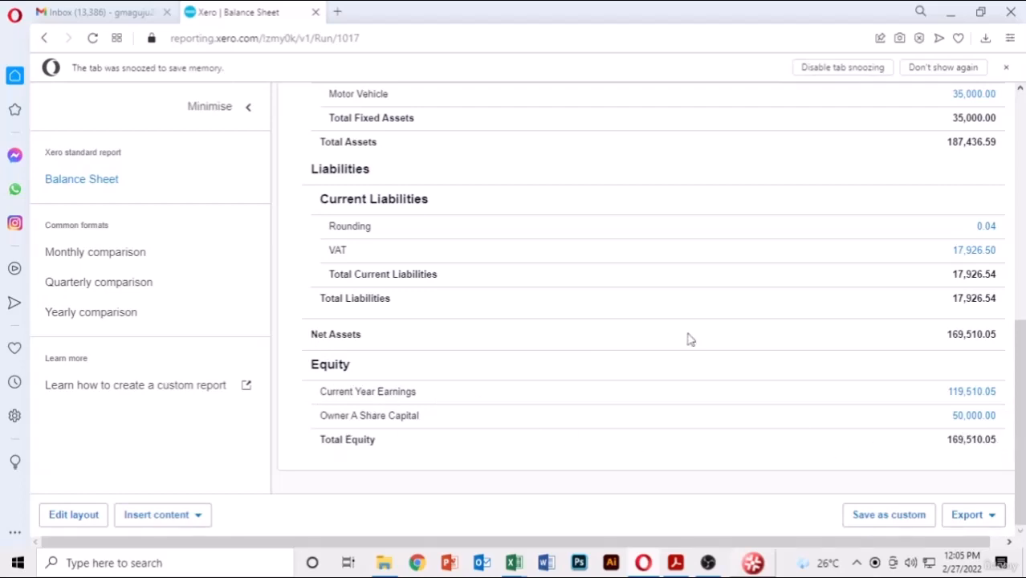
scroll(689, 339, up, 10)
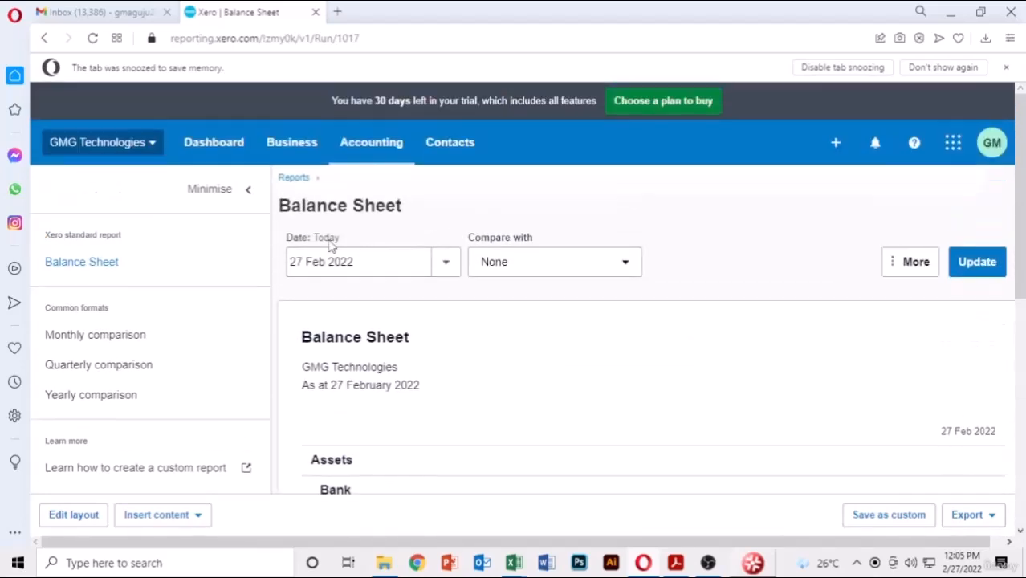
- Open the February 2022 Cash Summary and review it down to the 152,436.59 cash balance
click(292, 179)
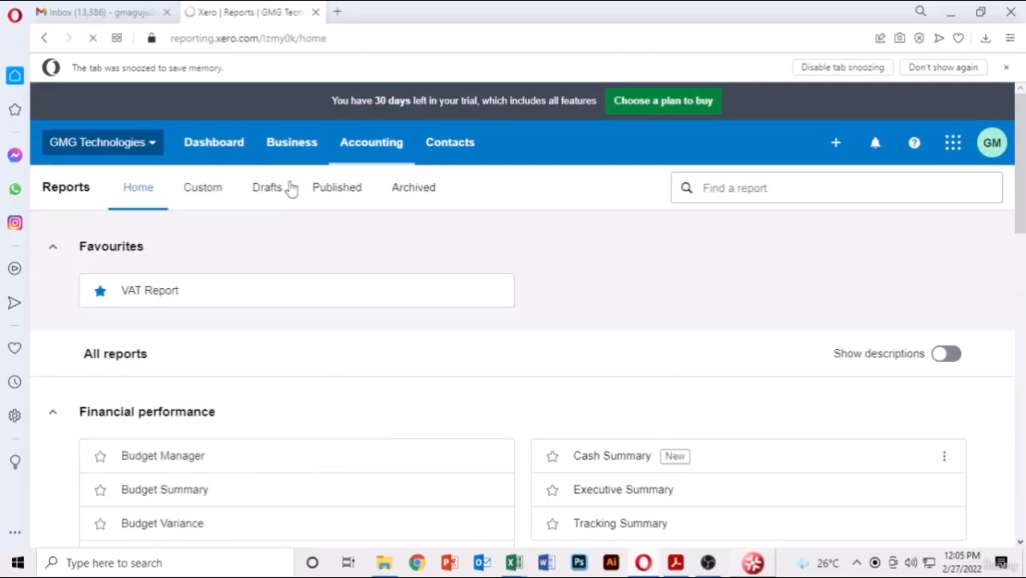
scroll(554, 294, down, 3)
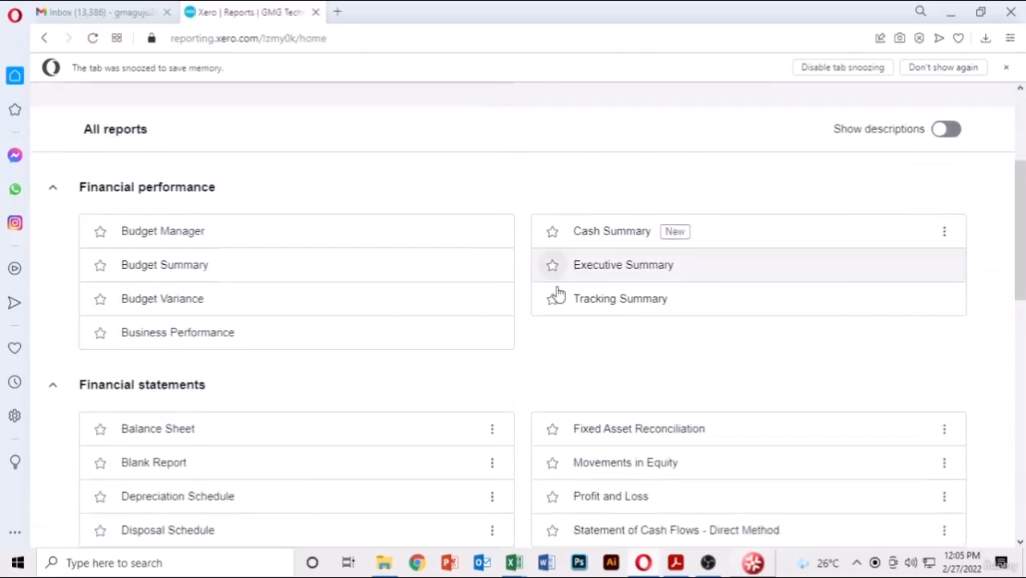
click(619, 241)
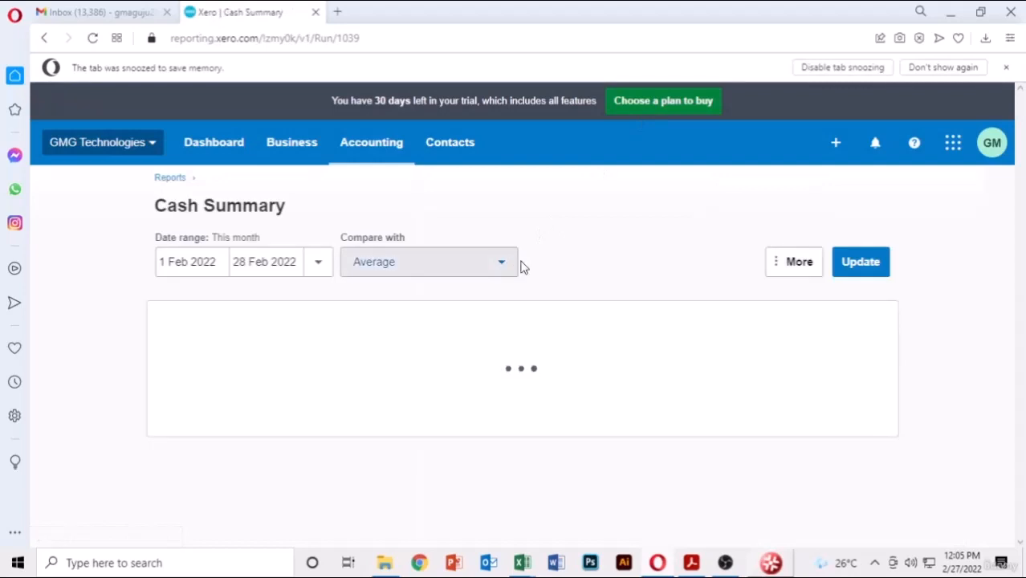
scroll(519, 283, down, 3)
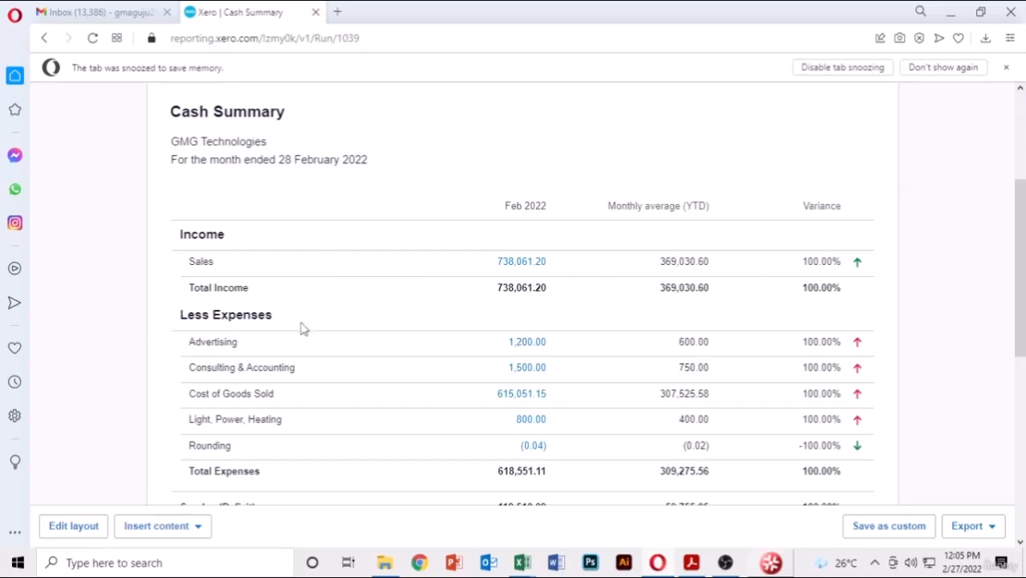
scroll(302, 329, down, 1)
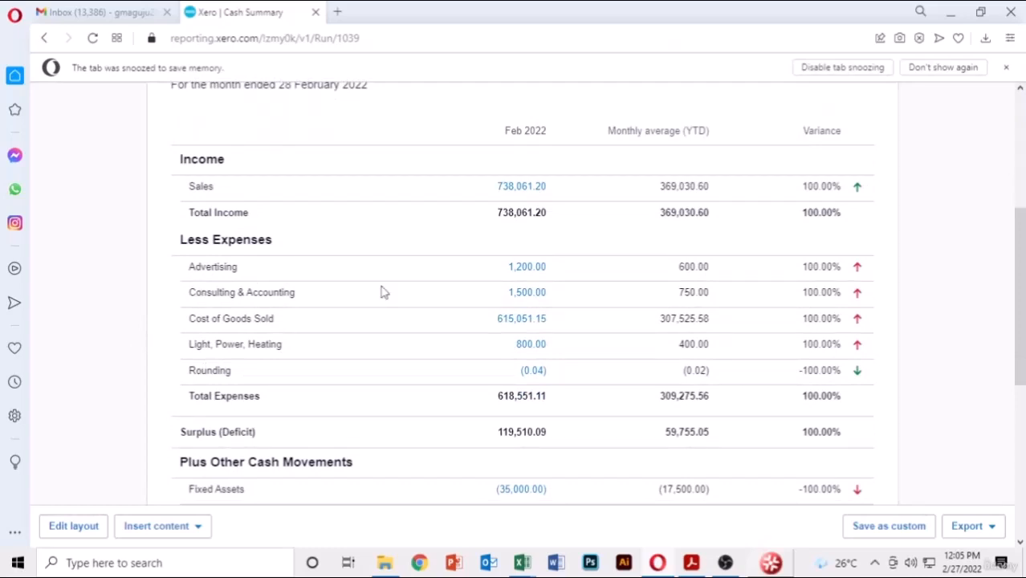
scroll(257, 379, down, 2)
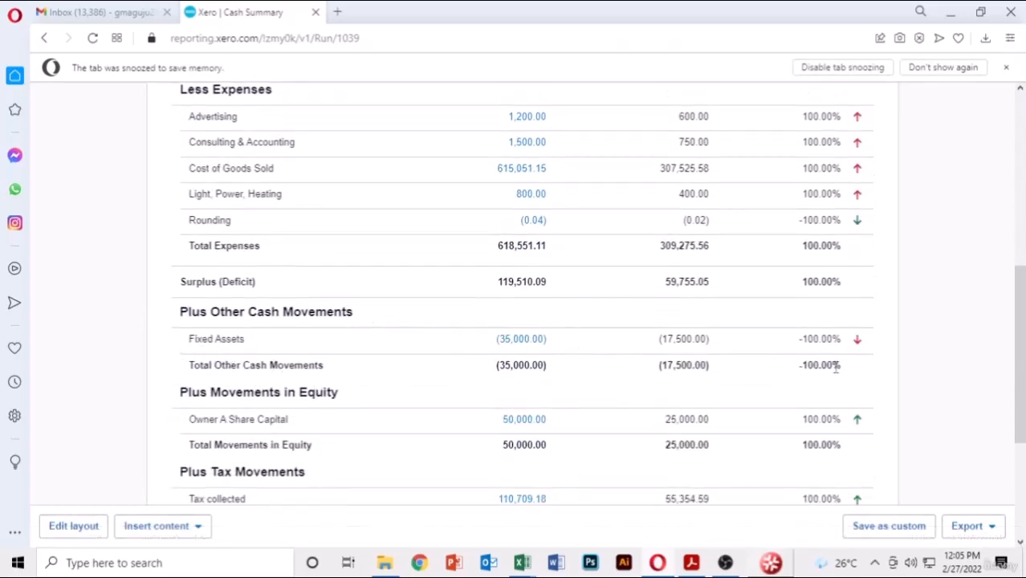
scroll(737, 359, down, 2)
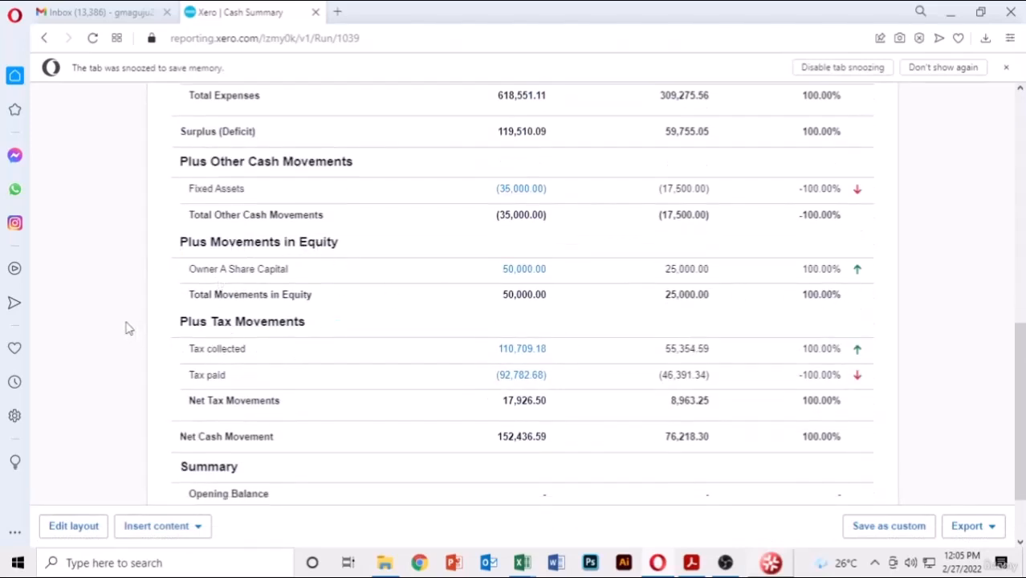
scroll(768, 394, down, 2)
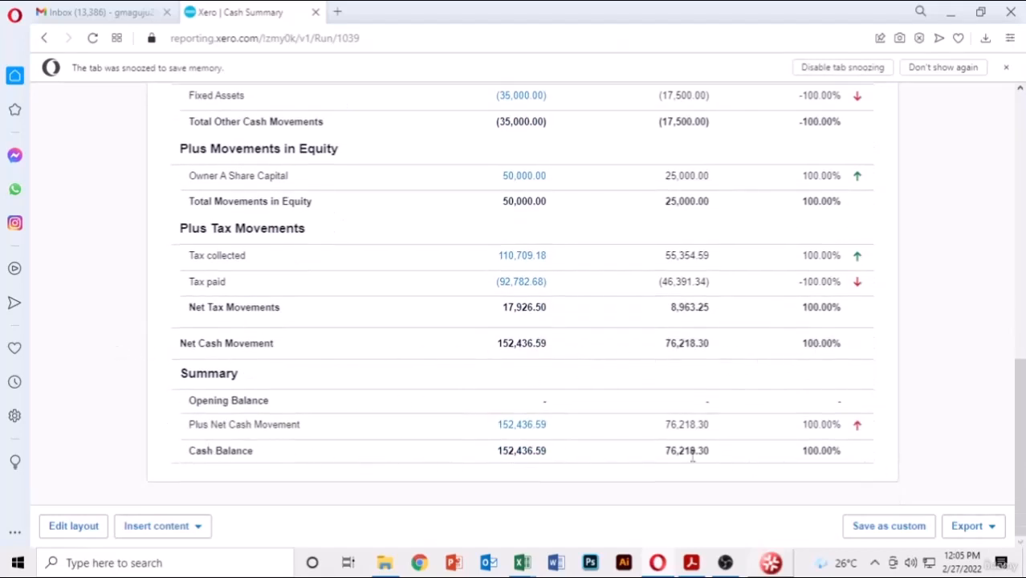
scroll(696, 450, up, 15)
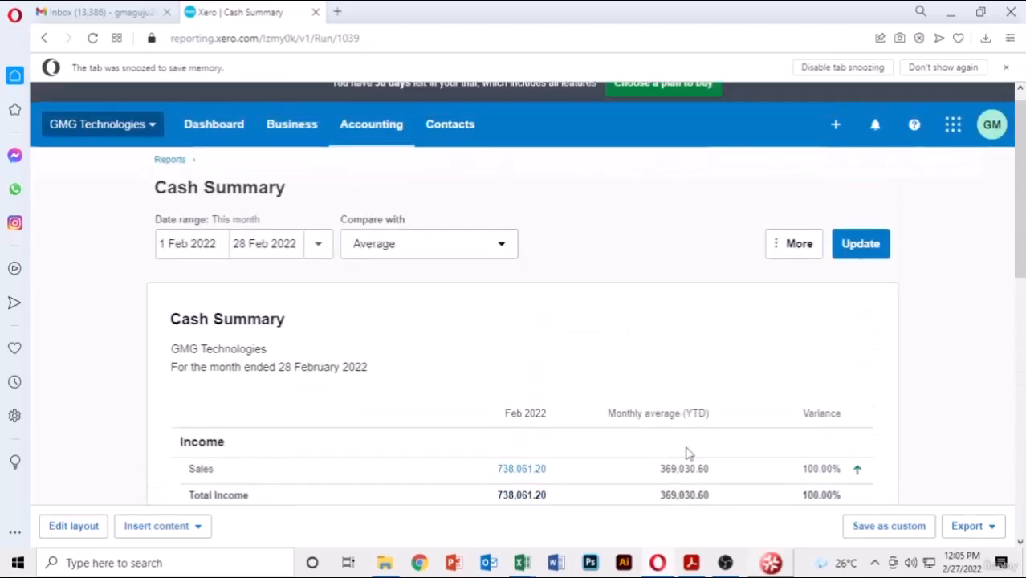
scroll(675, 450, up, 2)
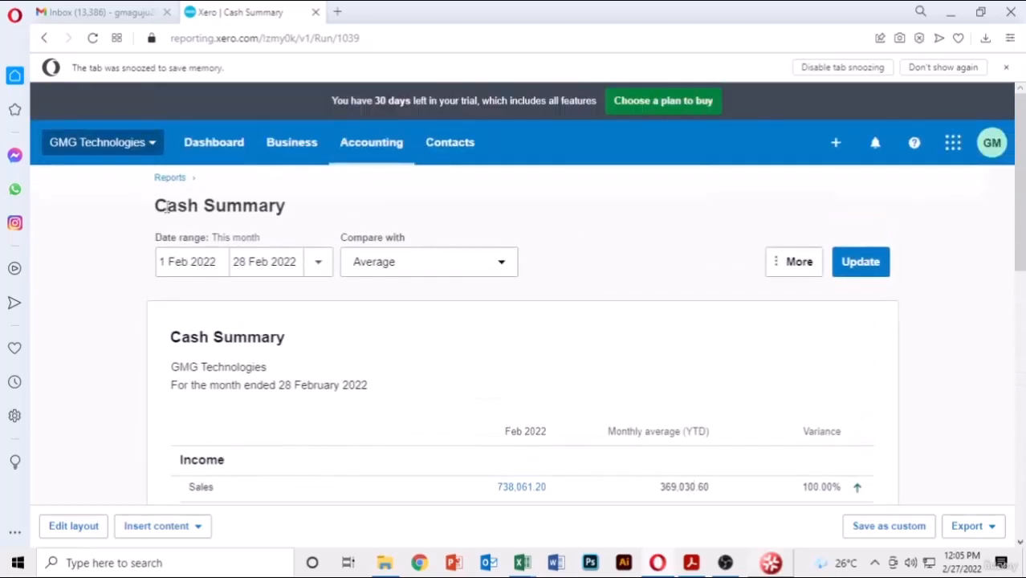
click(170, 177)
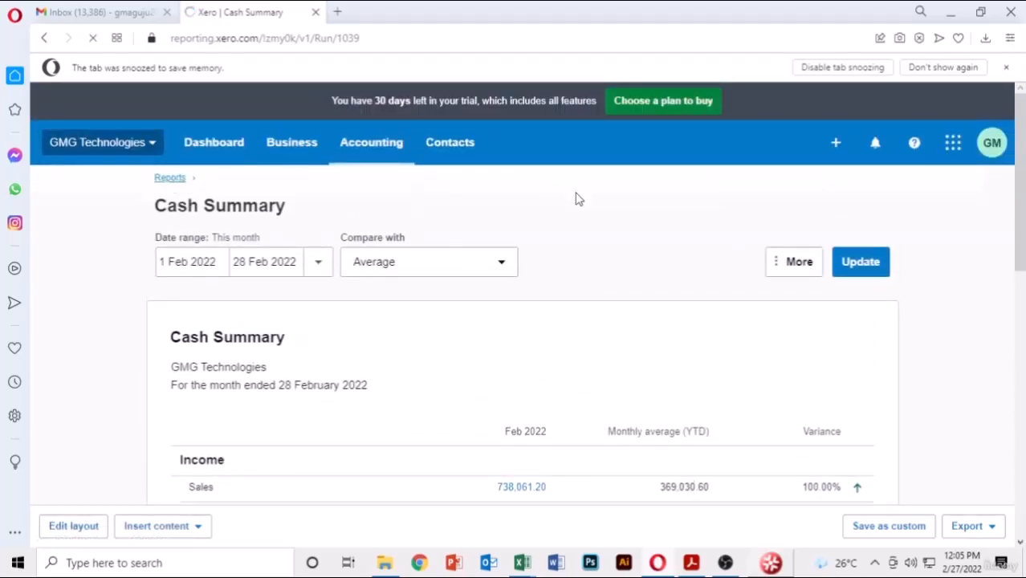
- Open the February Profit and Loss and check the 119,510.05 net profit
scroll(631, 303, down, 5)
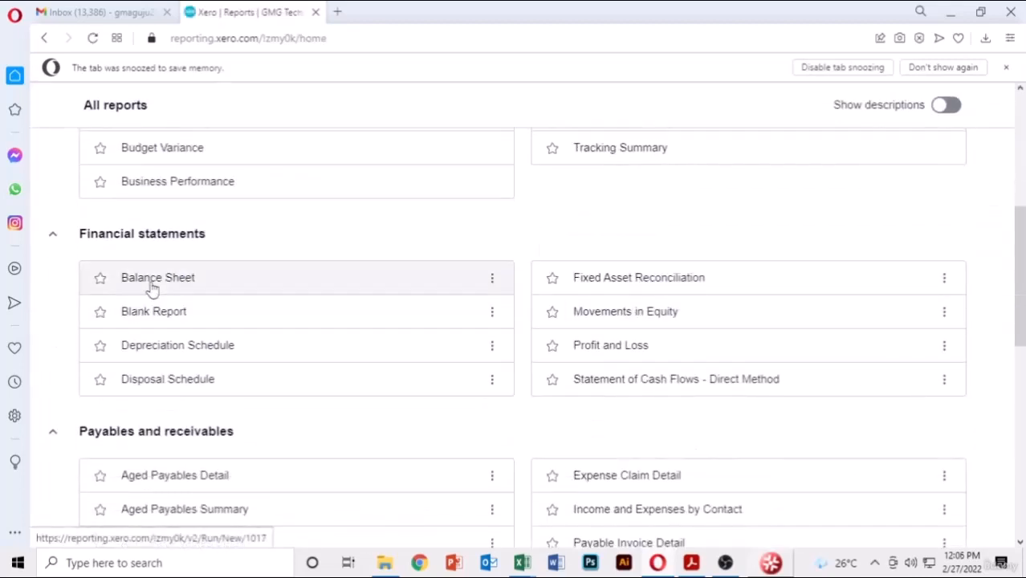
scroll(647, 309, down, 1)
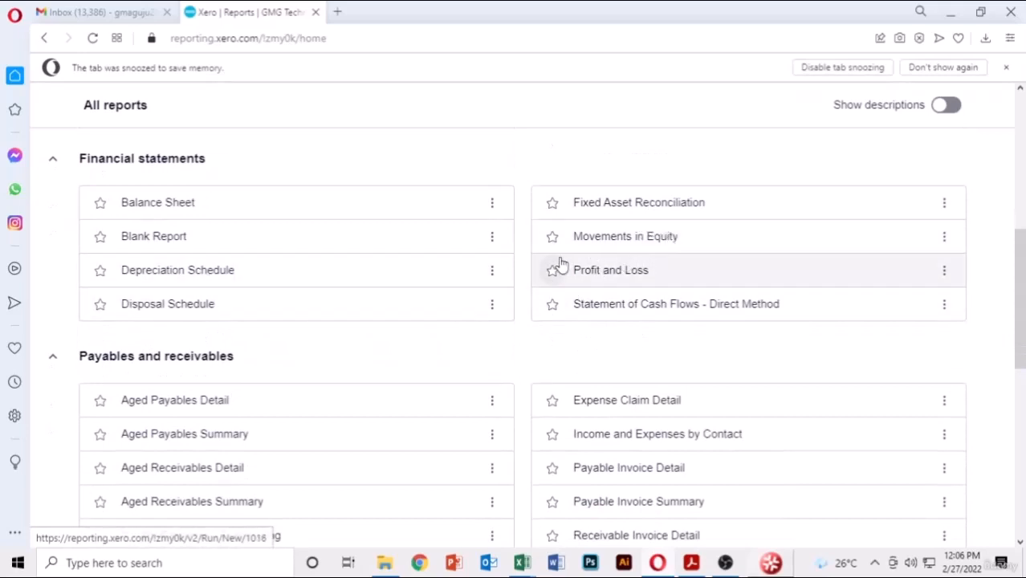
click(660, 282)
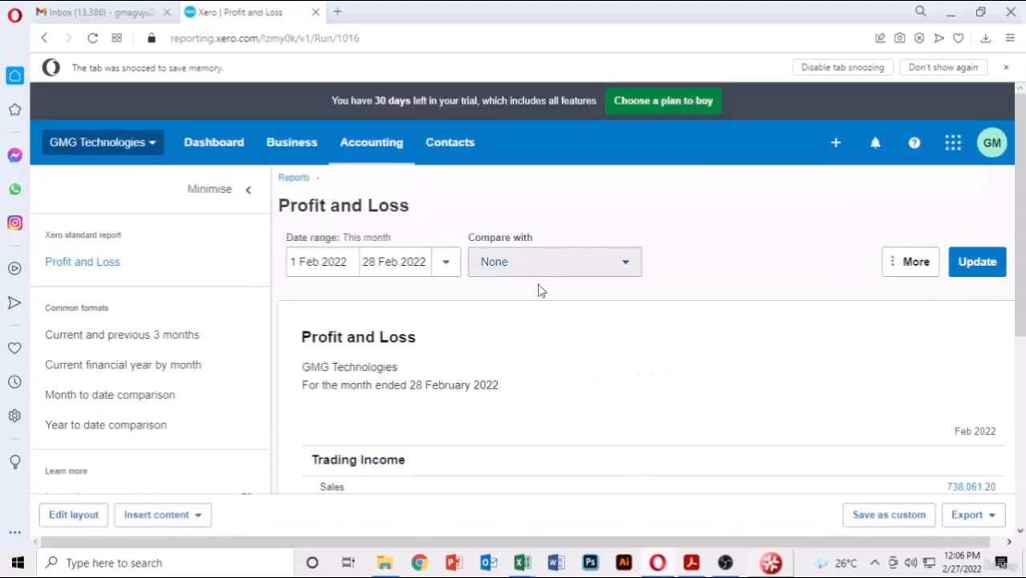
scroll(658, 270, down, 5)
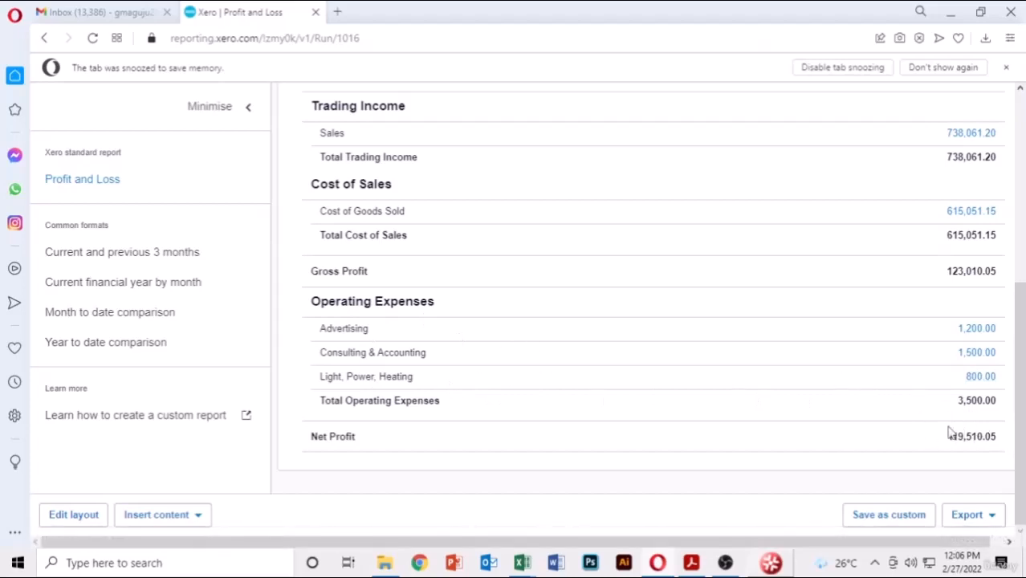
scroll(640, 412, up, 5)
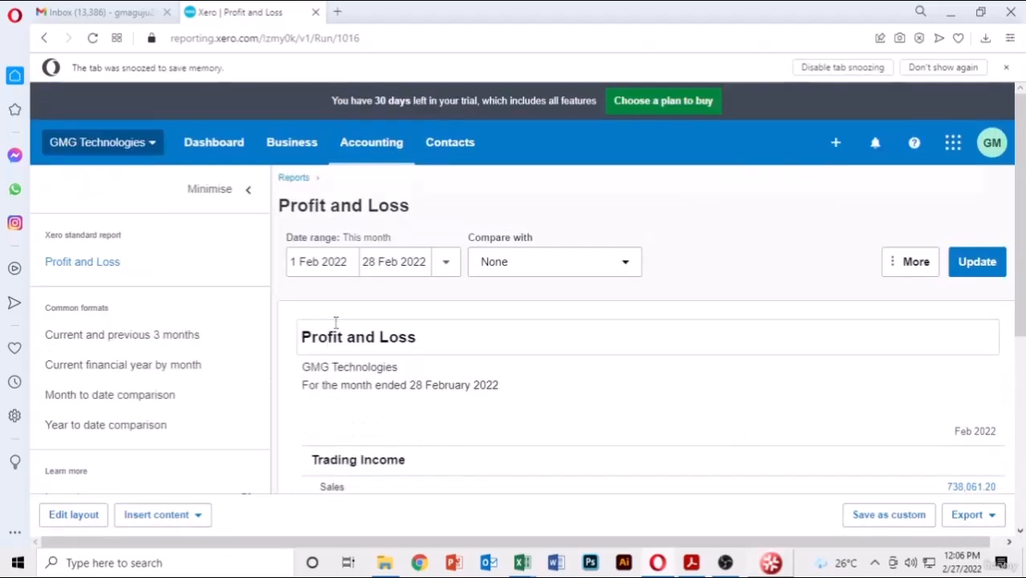
scroll(374, 332, down, 3)
scroll(505, 340, up, 3)
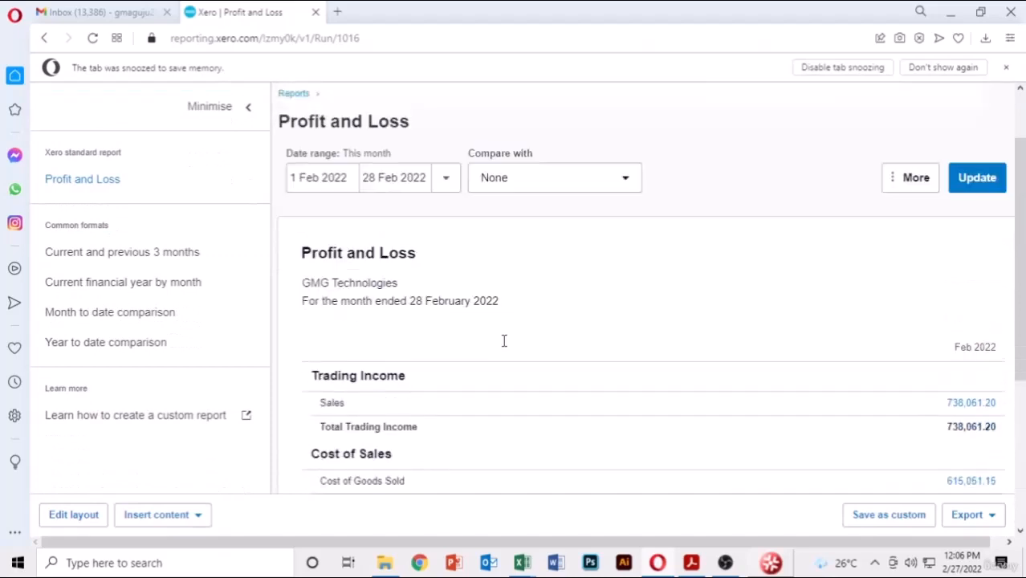
- Return to Reports and open the Statement of Cash Flows - Direct Method
click(284, 180)
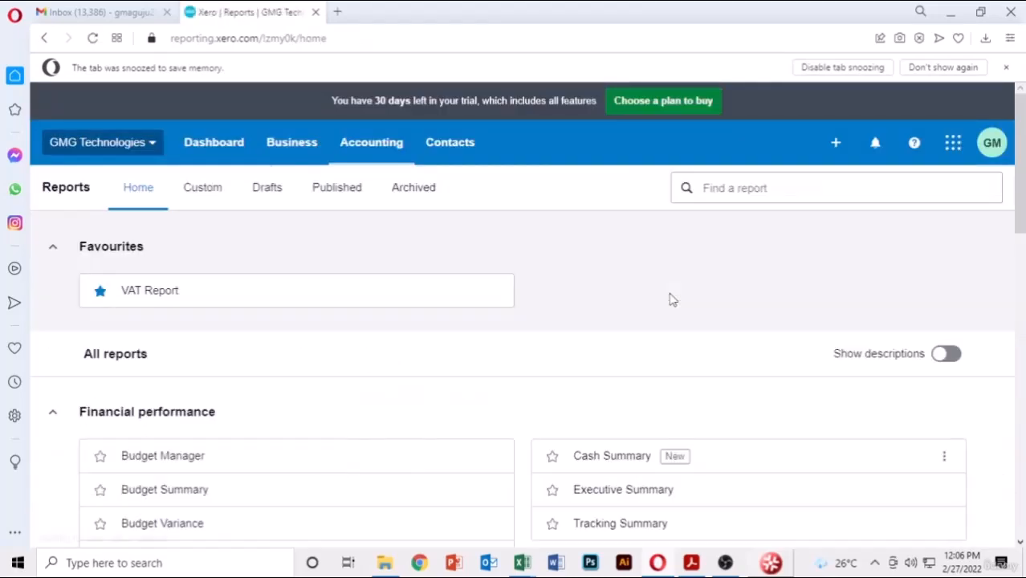
scroll(675, 321, down, 3)
click(685, 315)
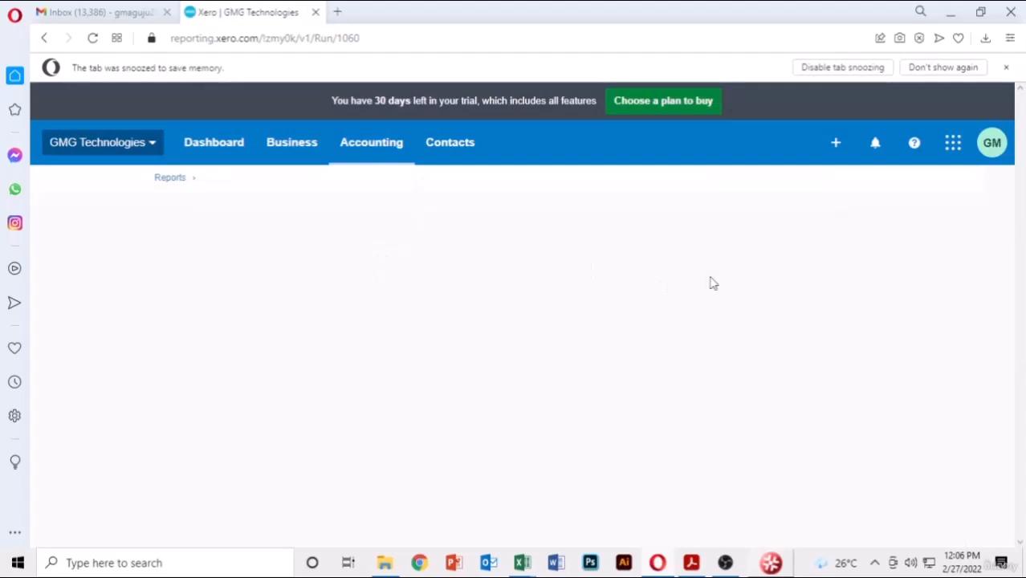
- Scroll the Statement of Cash Flows and highlight the 152,436.59 end-of-period cash figure
scroll(712, 283, down, 4)
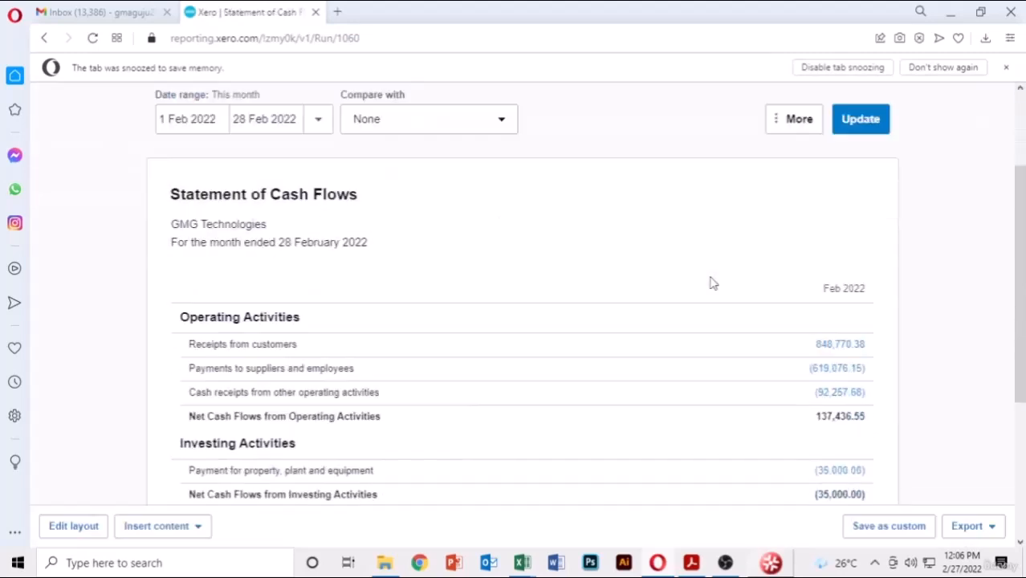
scroll(333, 166, up, 1)
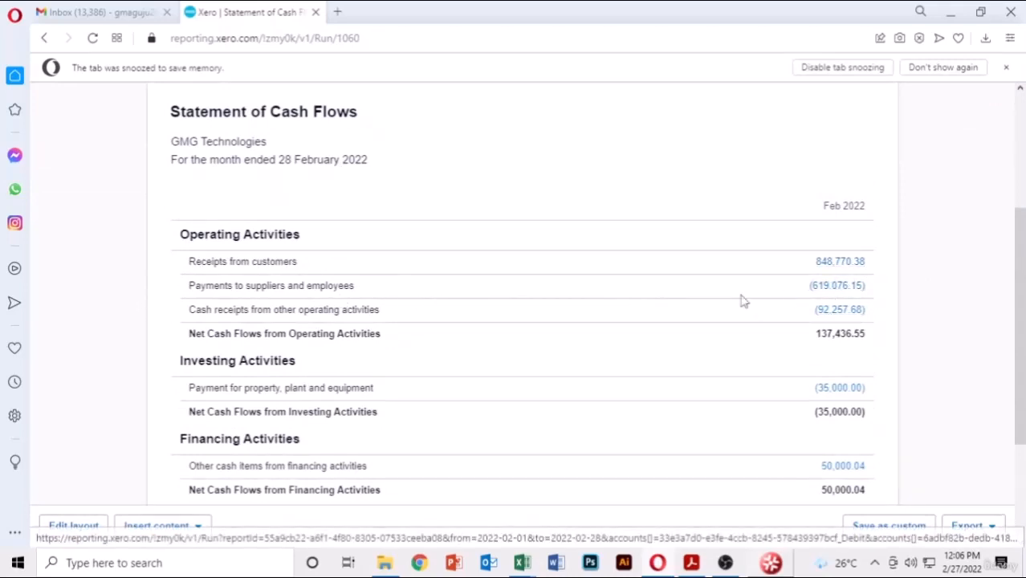
scroll(571, 325, down, 3)
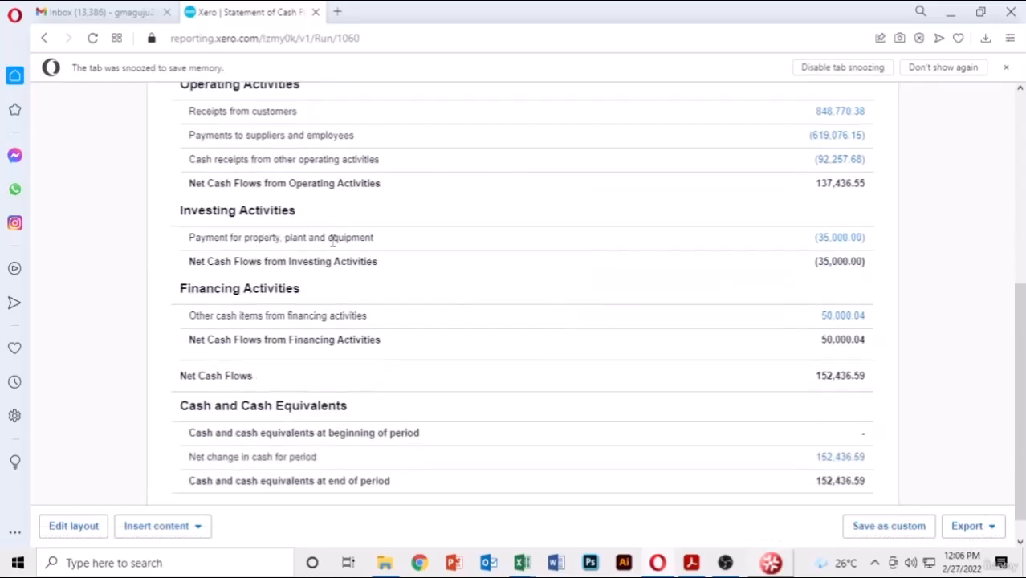
scroll(326, 303, down, 1)
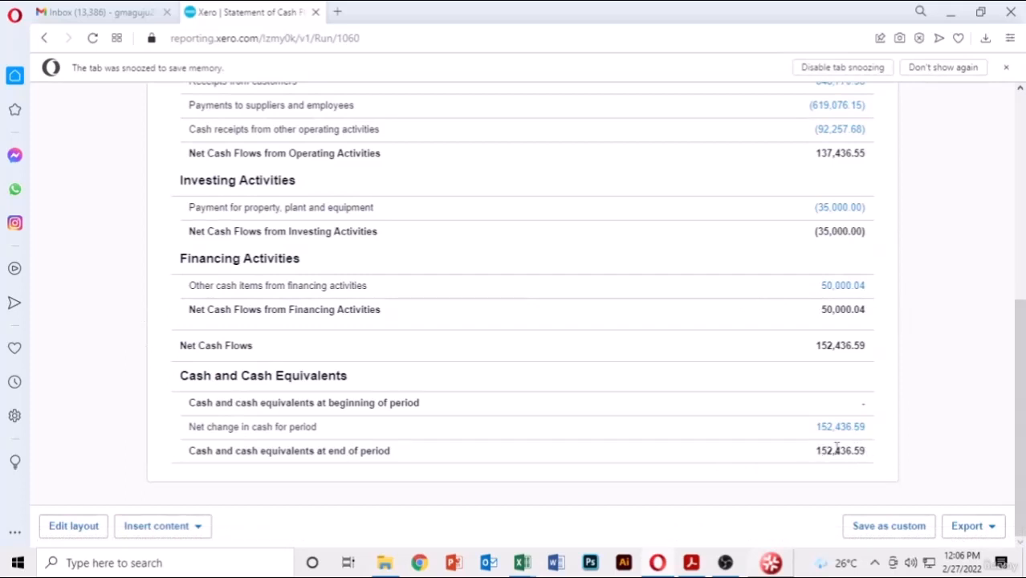
drag(810, 455, 876, 456)
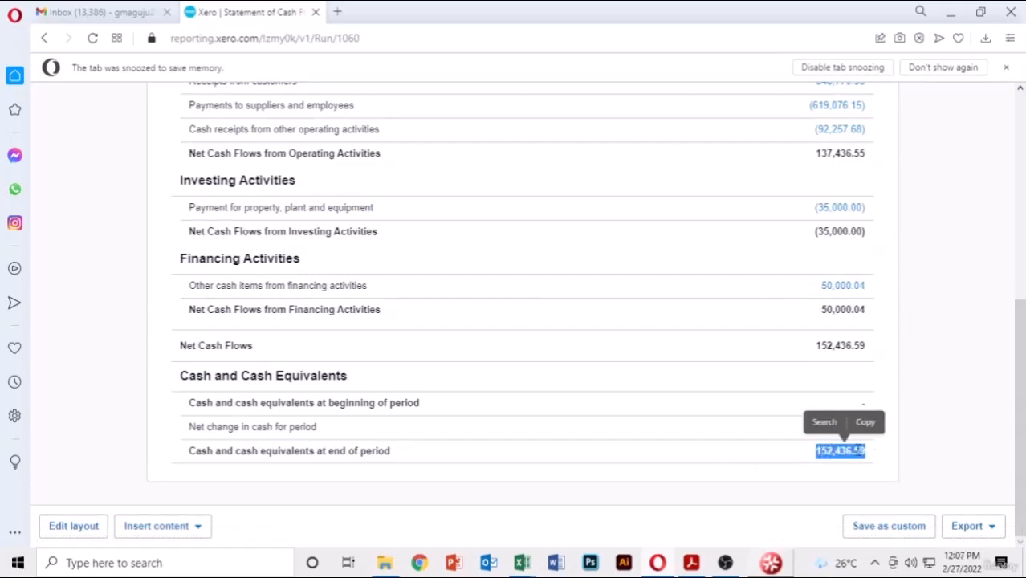
scroll(705, 319, up, 3)
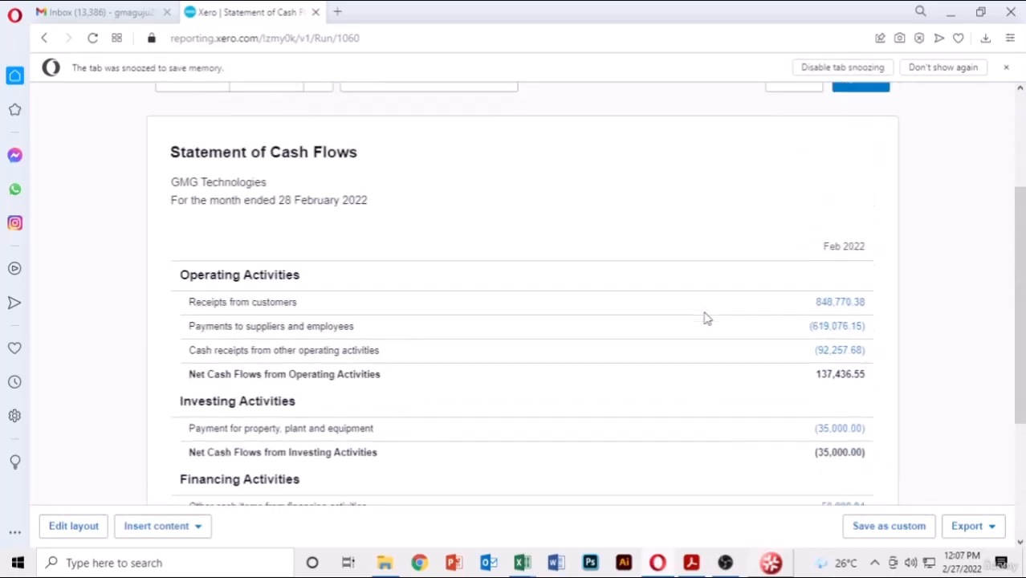
scroll(705, 319, down, 3)
scroll(546, 395, up, 5)
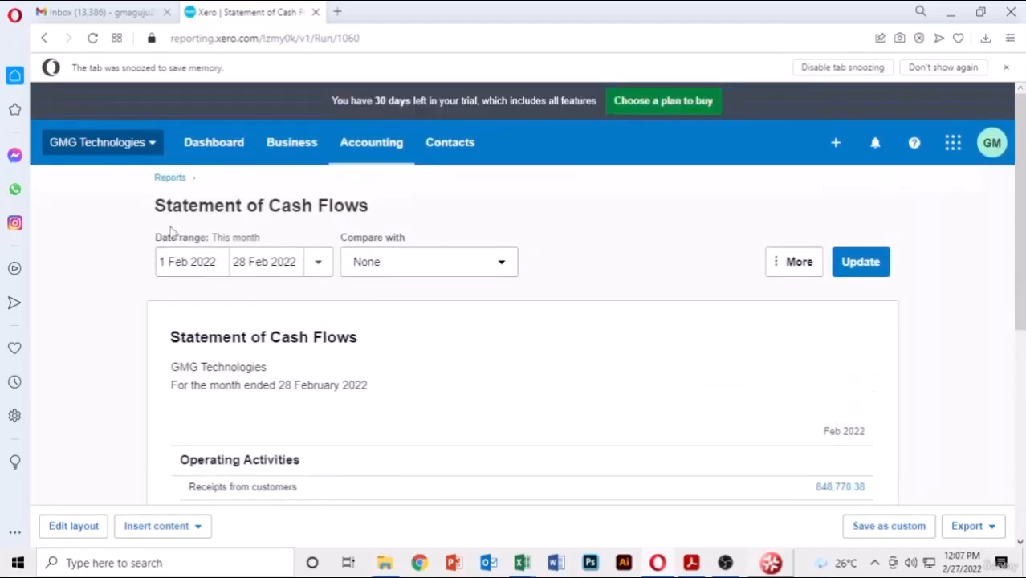
click(170, 177)
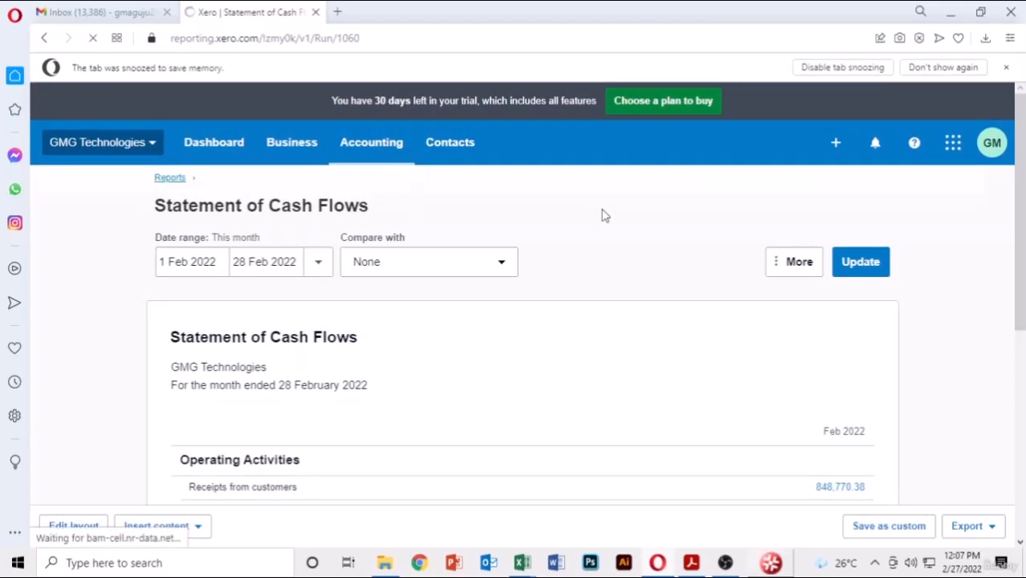
scroll(580, 273, down, 6)
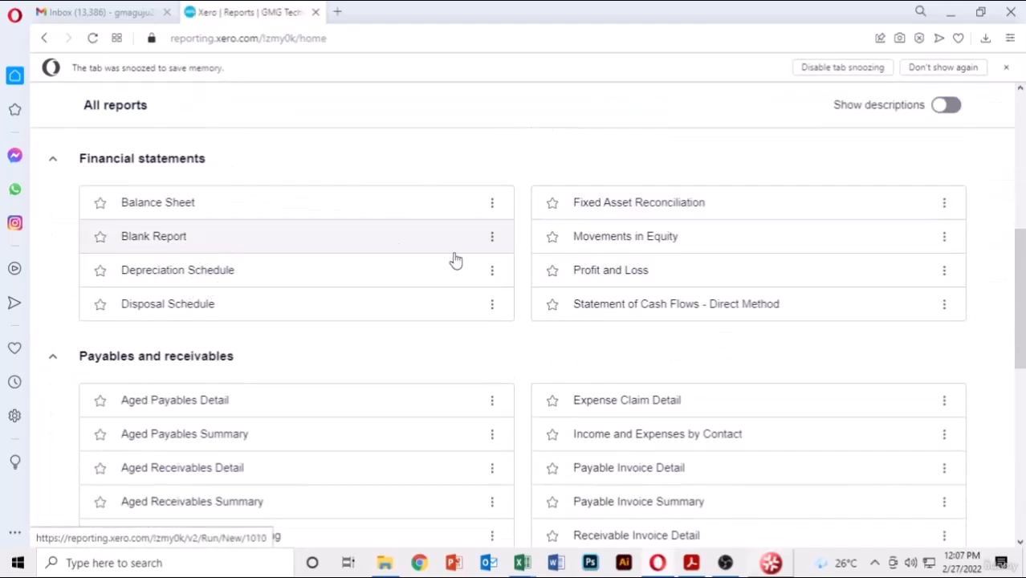
scroll(481, 265, down, 2)
scroll(207, 288, down, 3)
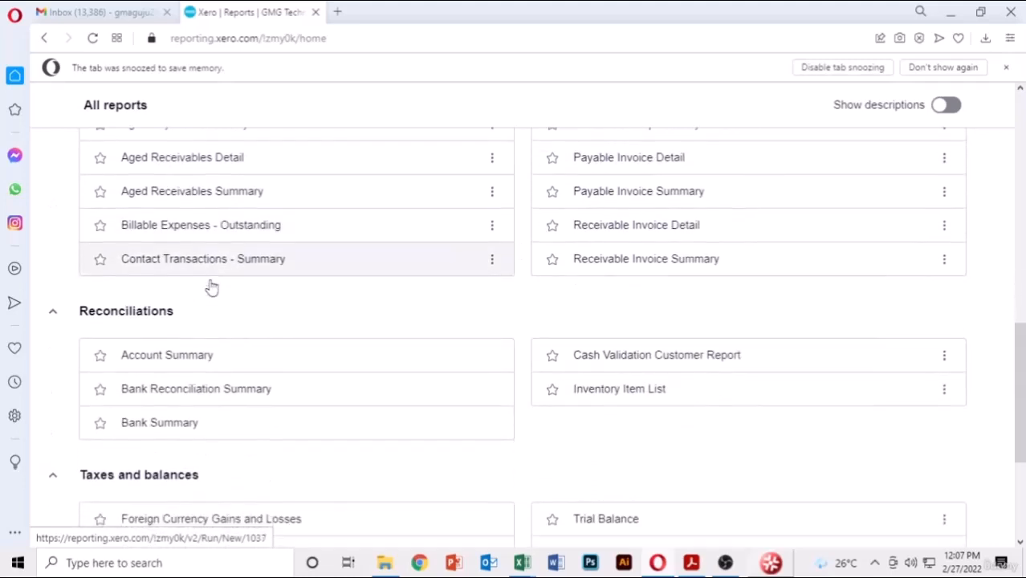
scroll(366, 379, down, 2)
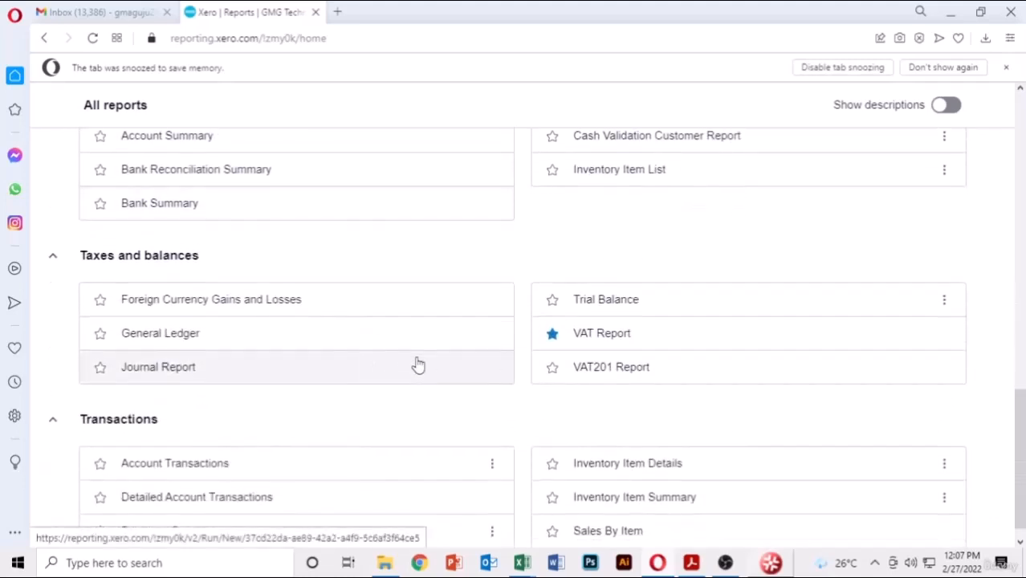
click(609, 277)
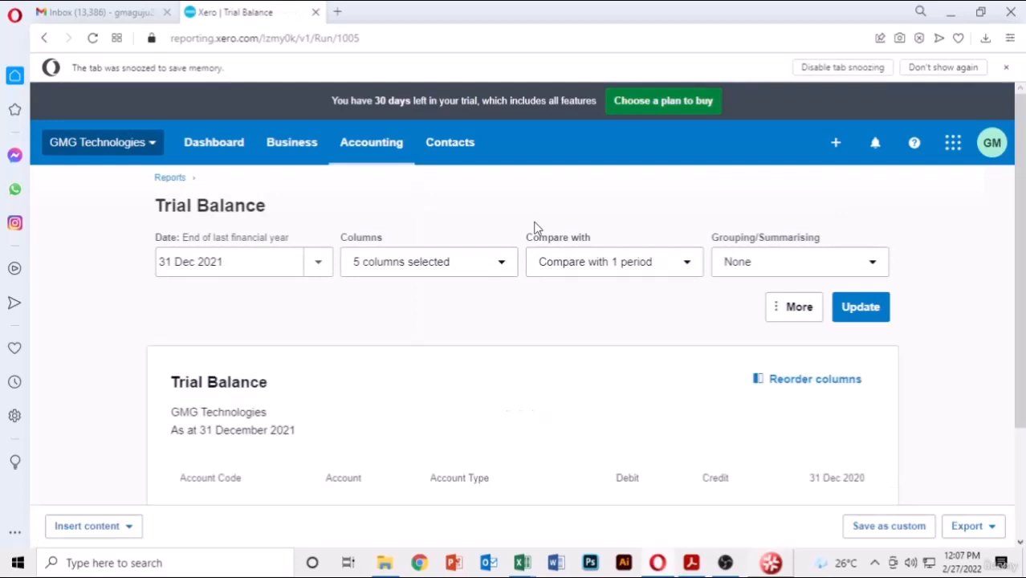
scroll(536, 228, down, 2)
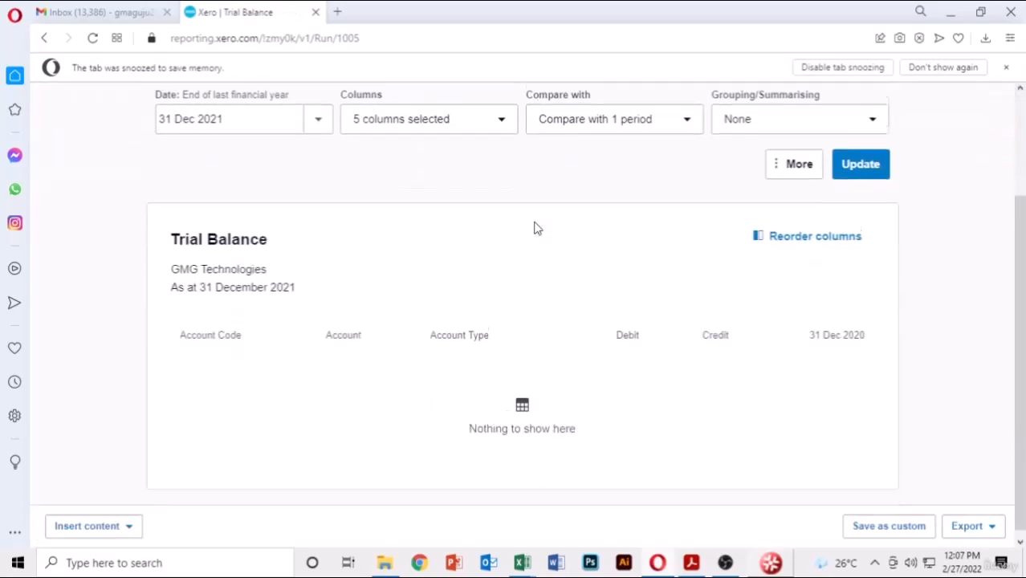
click(319, 112)
click(343, 164)
click(863, 160)
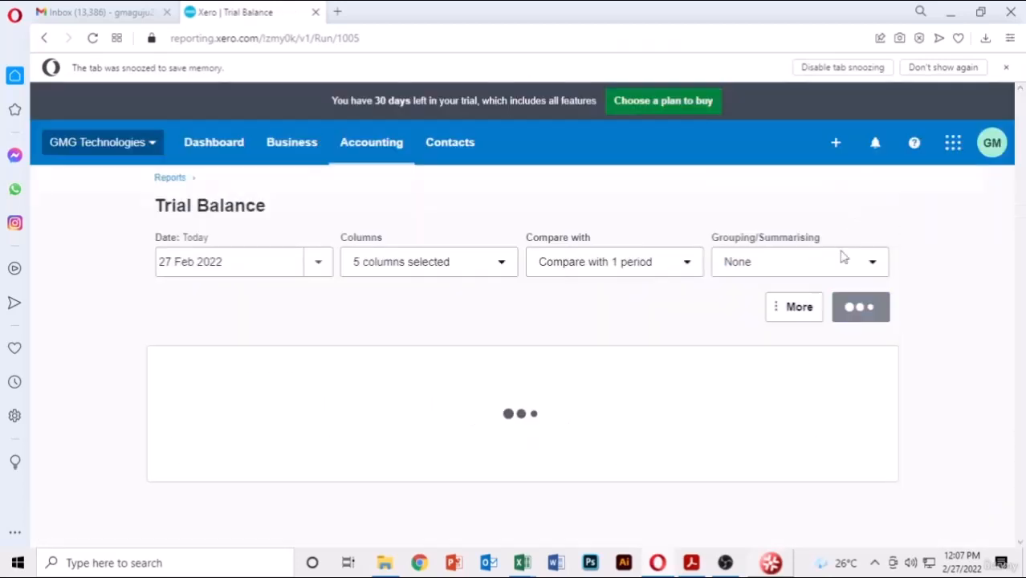
scroll(608, 223, down, 4)
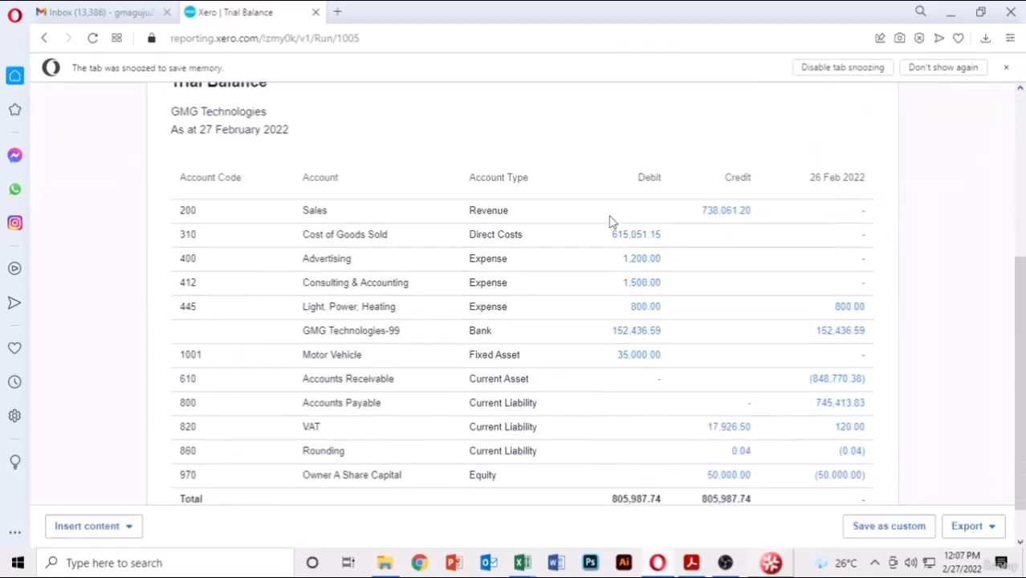
scroll(641, 260, down, 1)
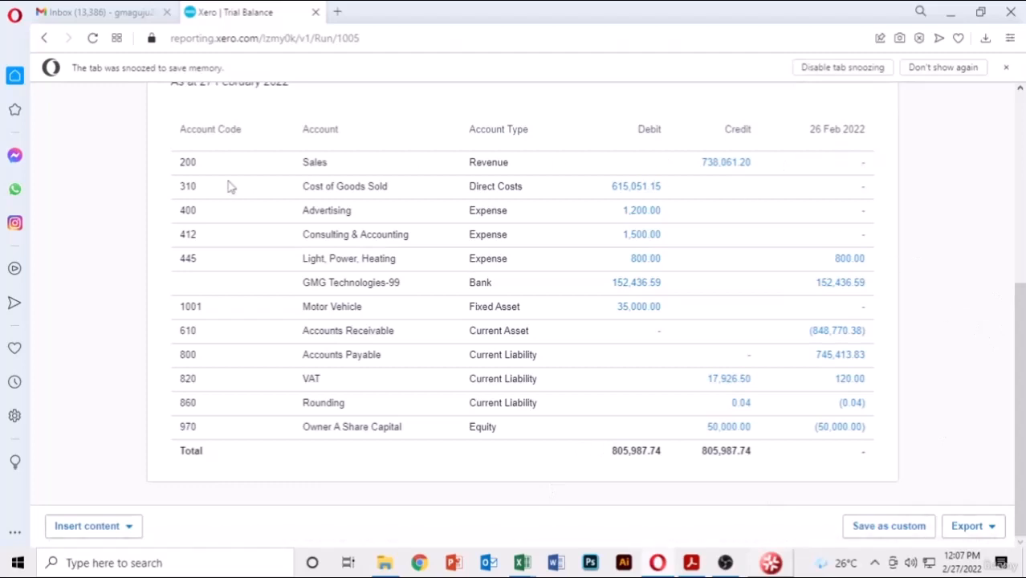
scroll(227, 187, up, 2)
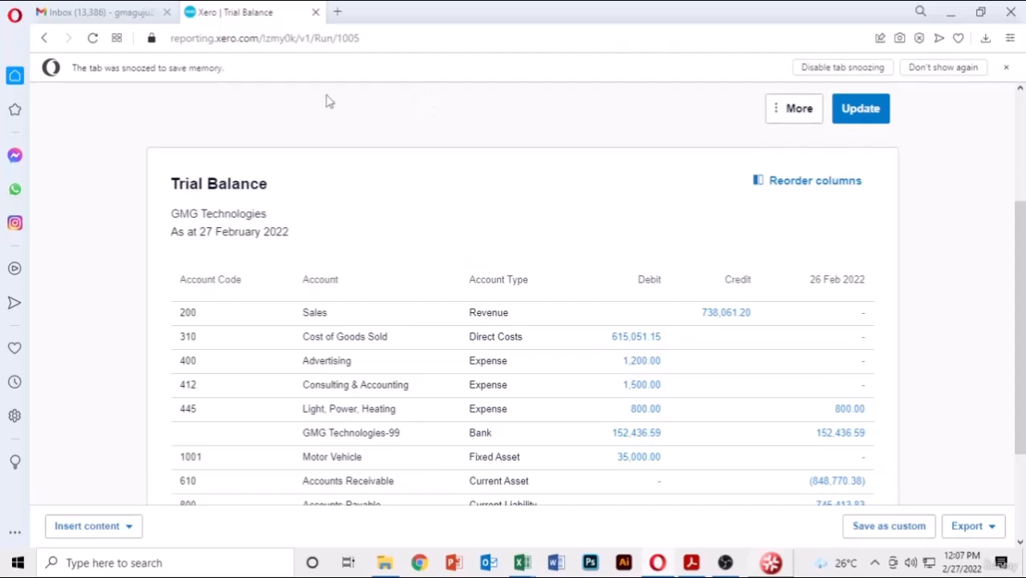
scroll(329, 101, up, 3)
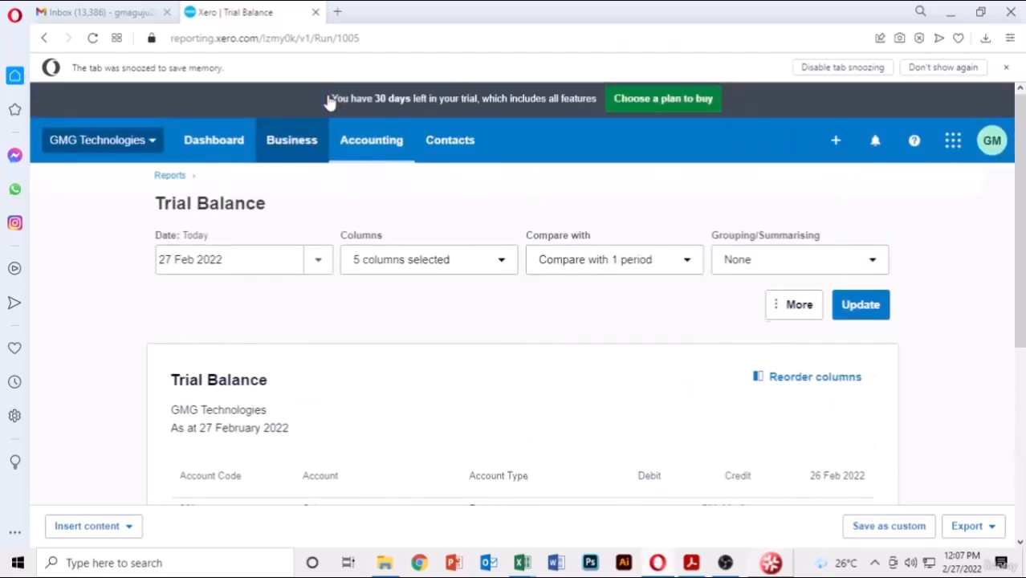
- Choose Short-term cash flow under Analytics in the Business menu
click(277, 151)
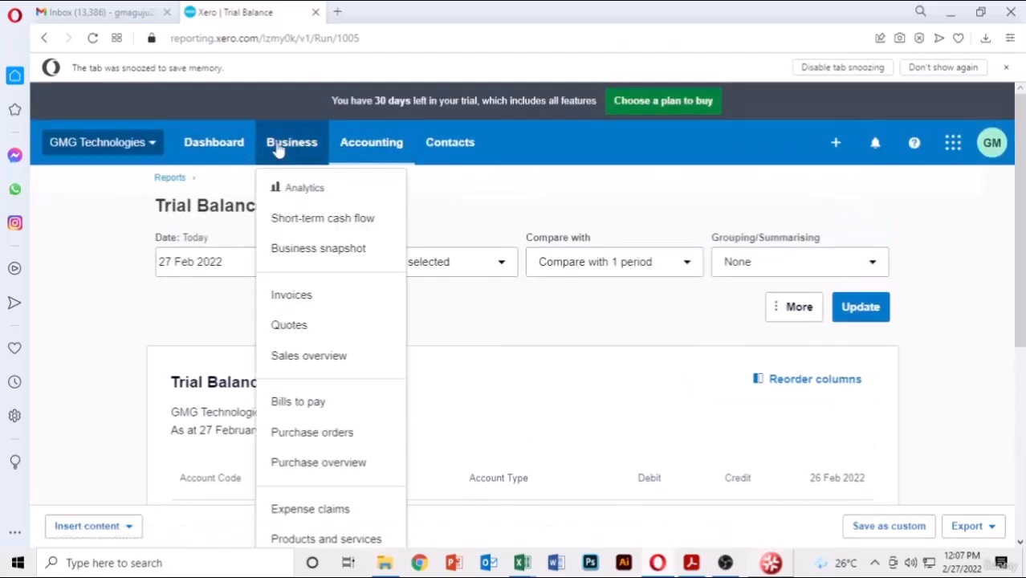
click(679, 206)
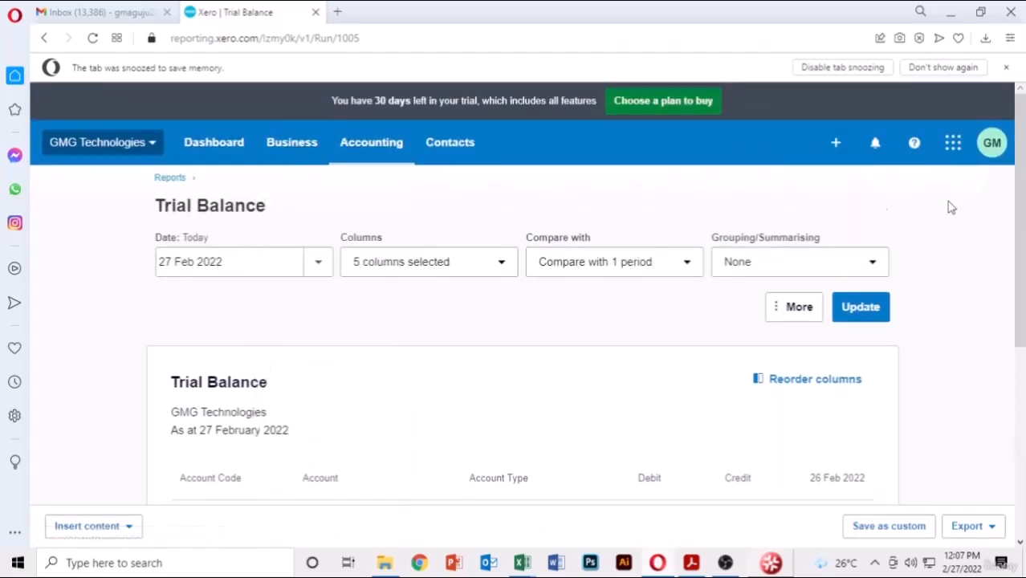
click(294, 159)
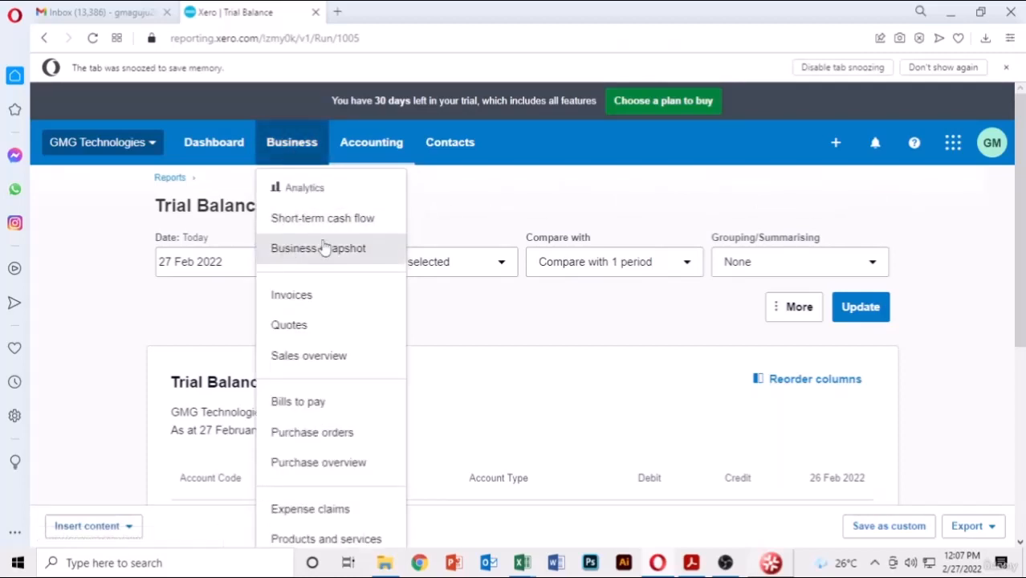
click(514, 200)
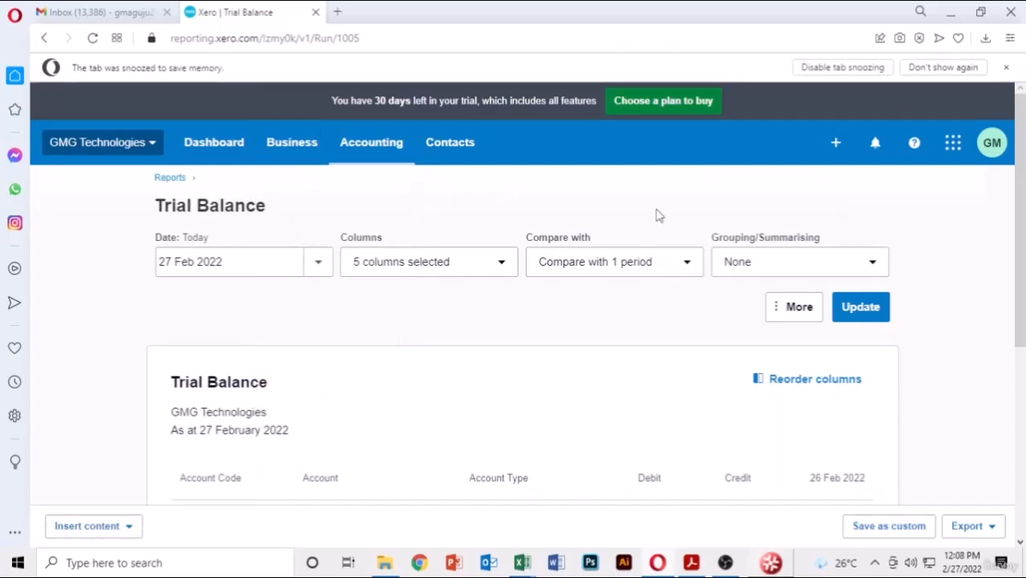
click(299, 154)
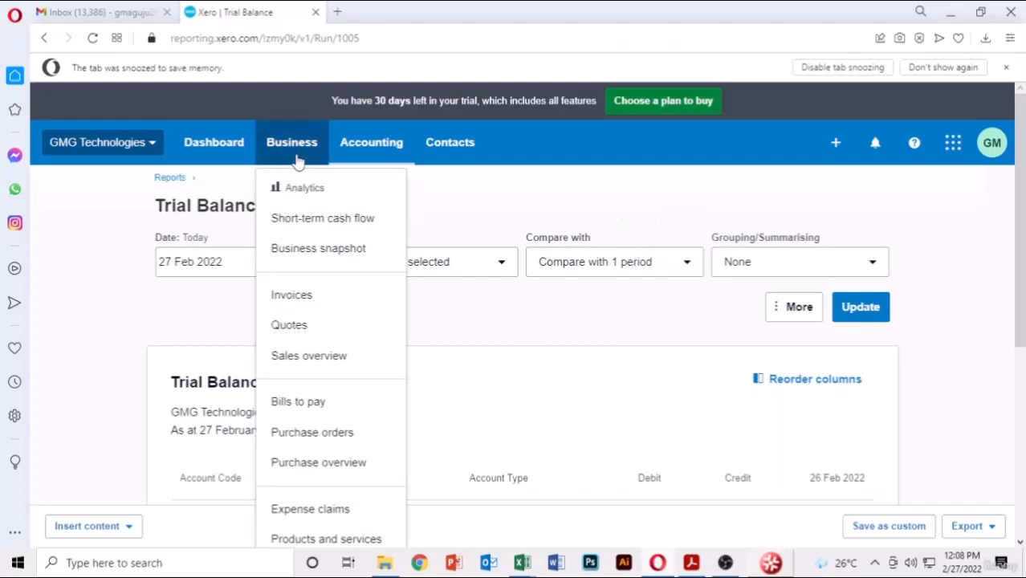
click(300, 228)
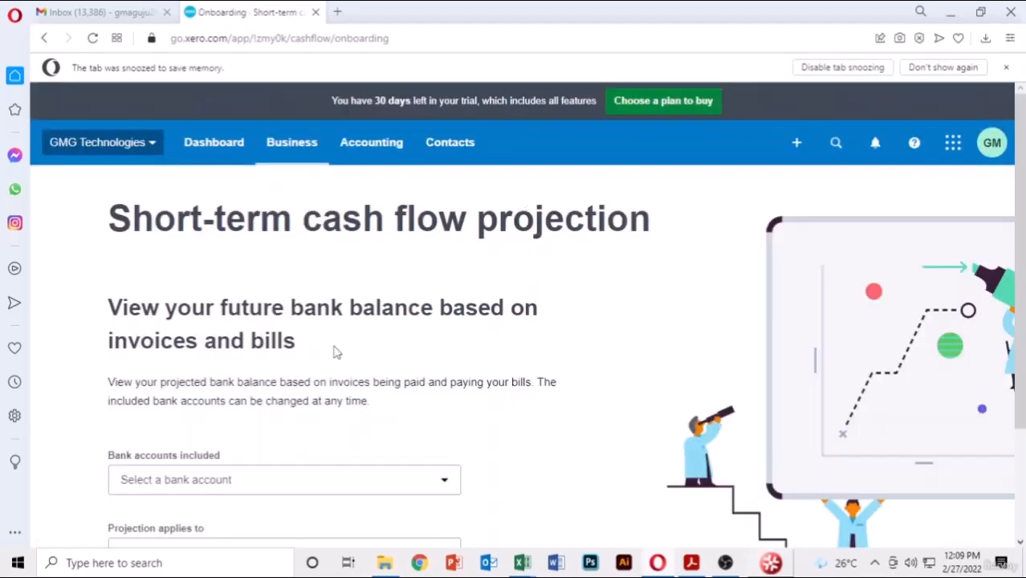
- Generate a 30-day cash flow projection for the GMG Technologies-99 bank account
scroll(504, 296, down, 2)
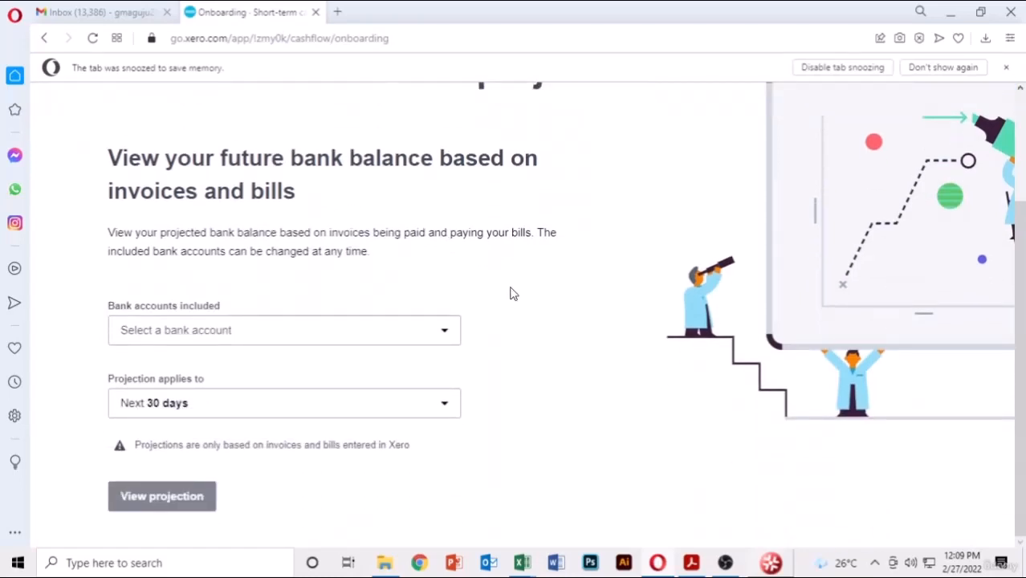
click(438, 342)
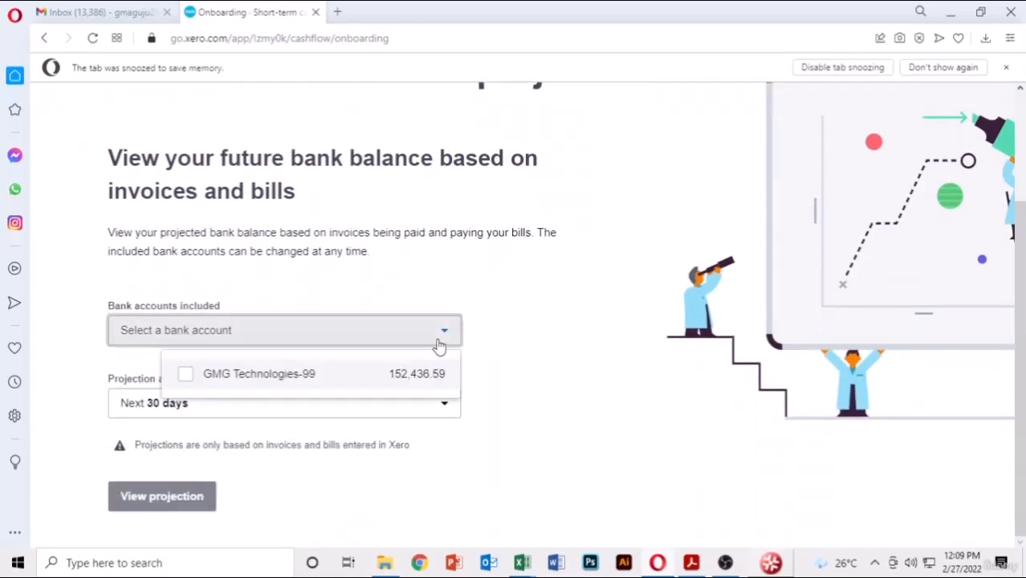
click(250, 384)
click(541, 357)
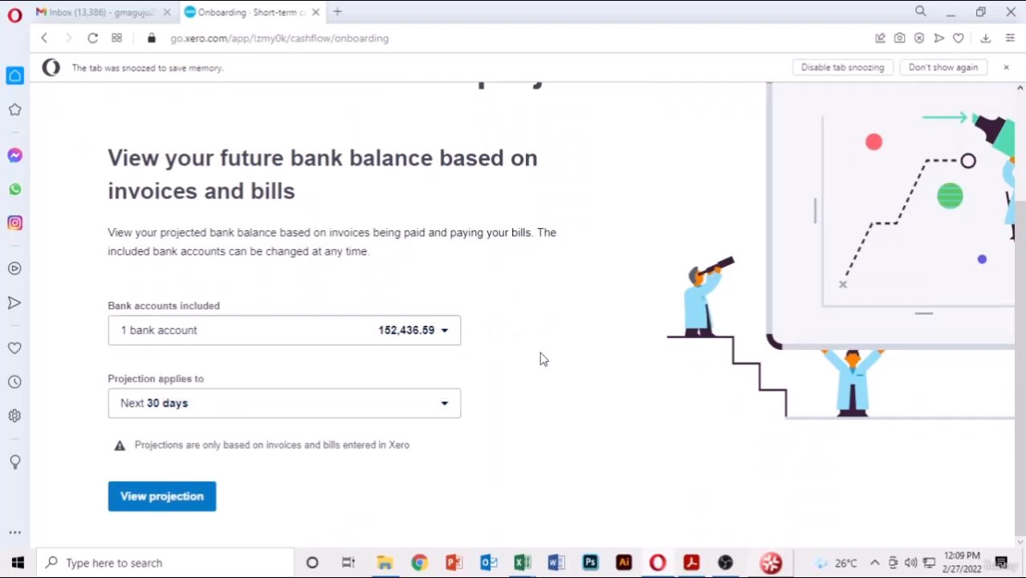
click(349, 413)
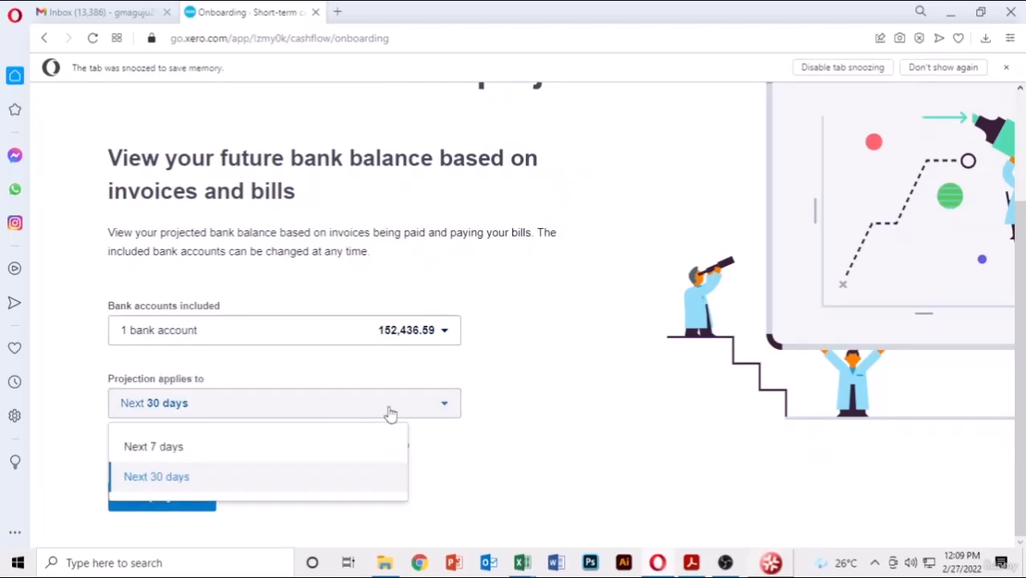
click(215, 447)
click(343, 404)
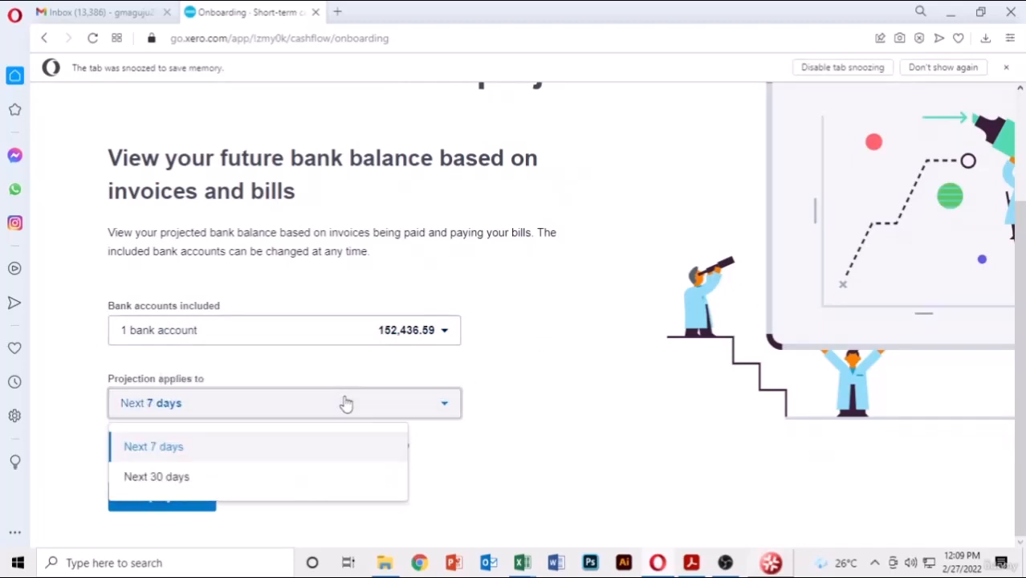
click(241, 486)
click(172, 498)
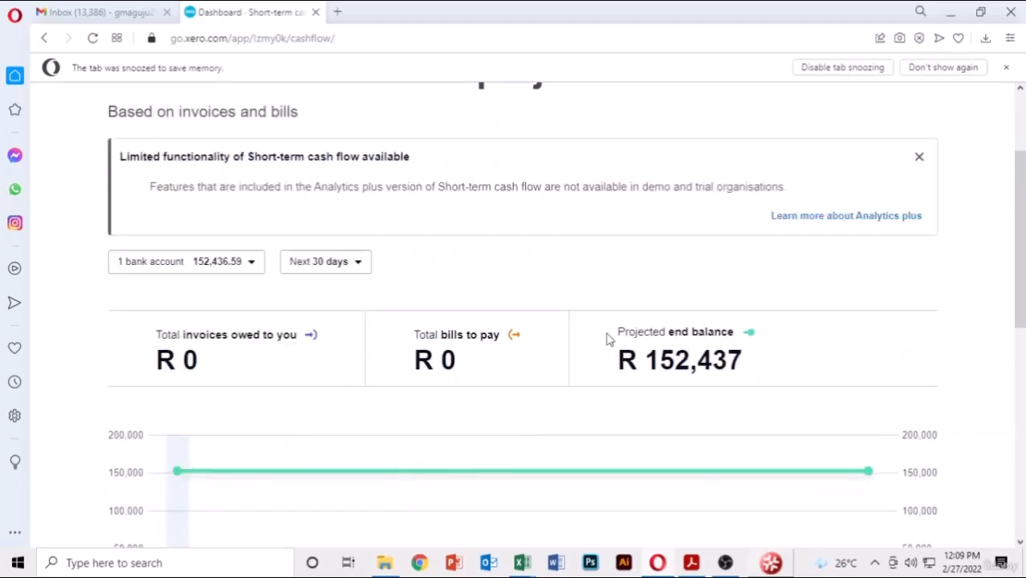
- Switch to Summary View showing the projected R 152,437 end balance
scroll(731, 265, down, 3)
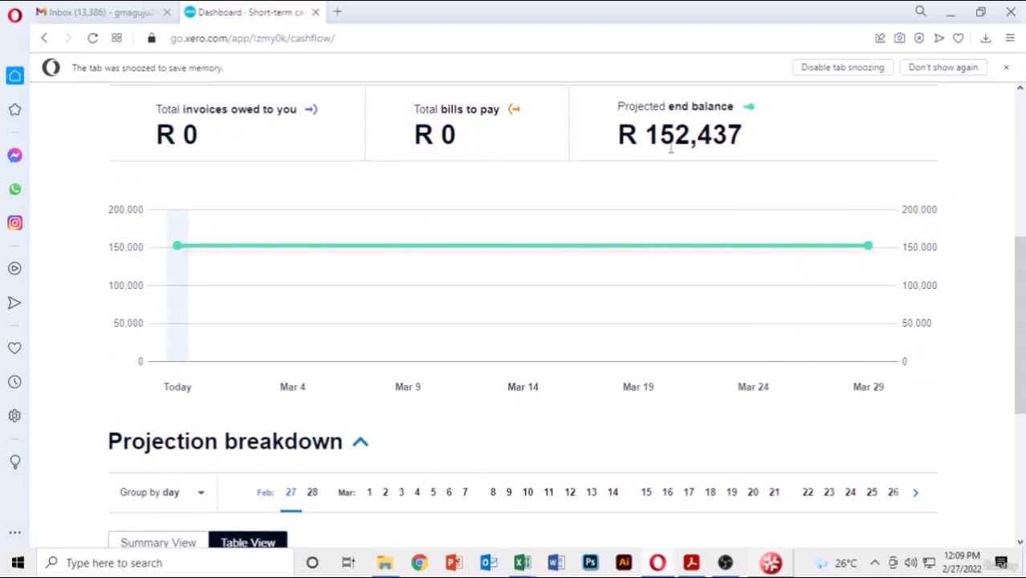
scroll(1016, 165, down, 3)
scroll(164, 341, down, 2)
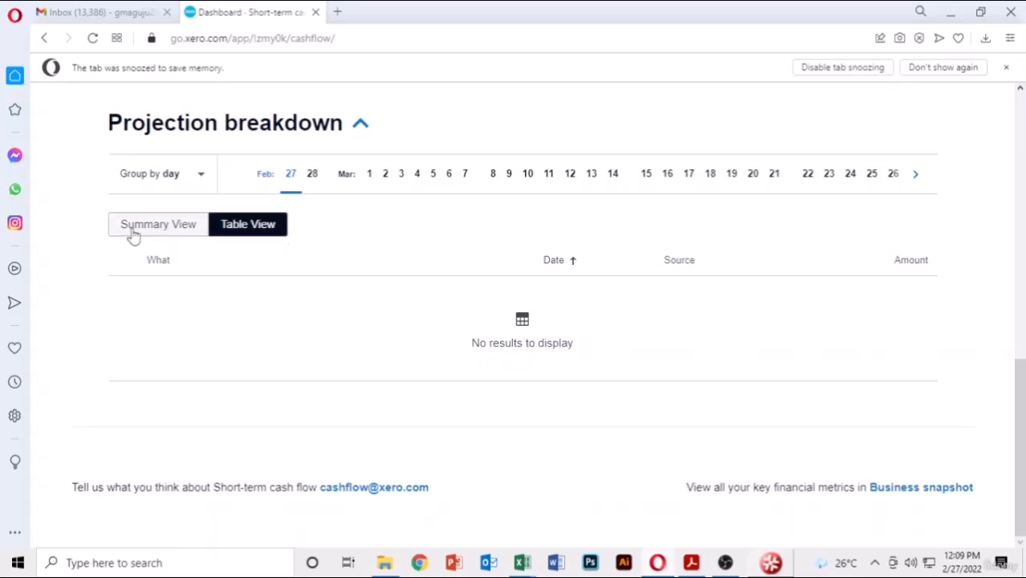
click(177, 227)
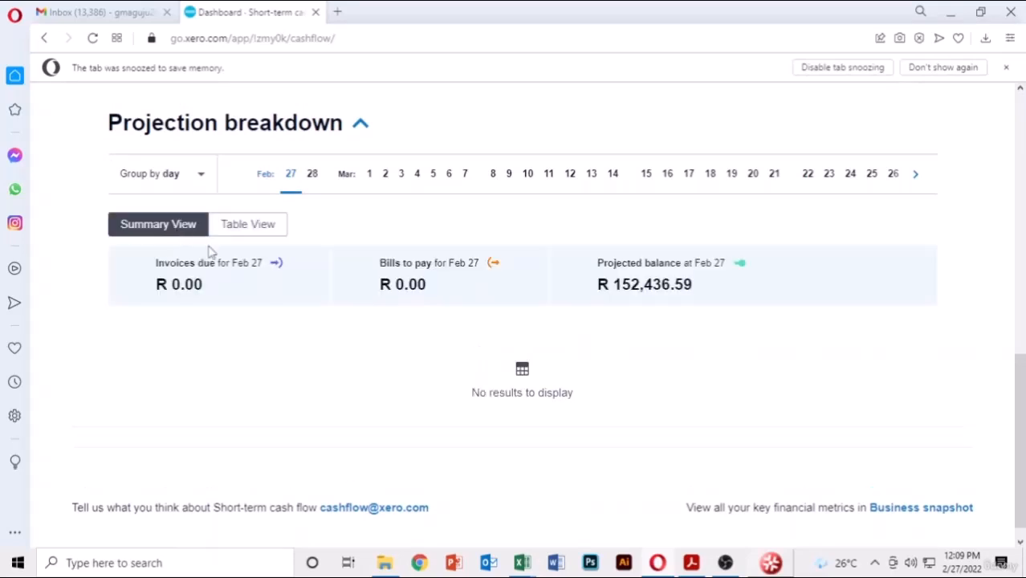
scroll(358, 298, down, 1)
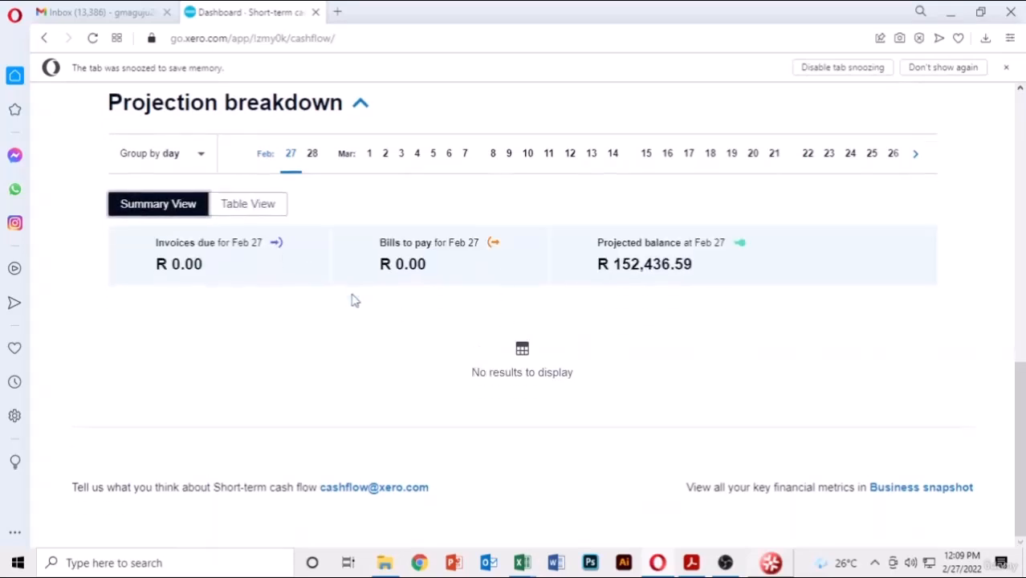
scroll(350, 300, up, 10)
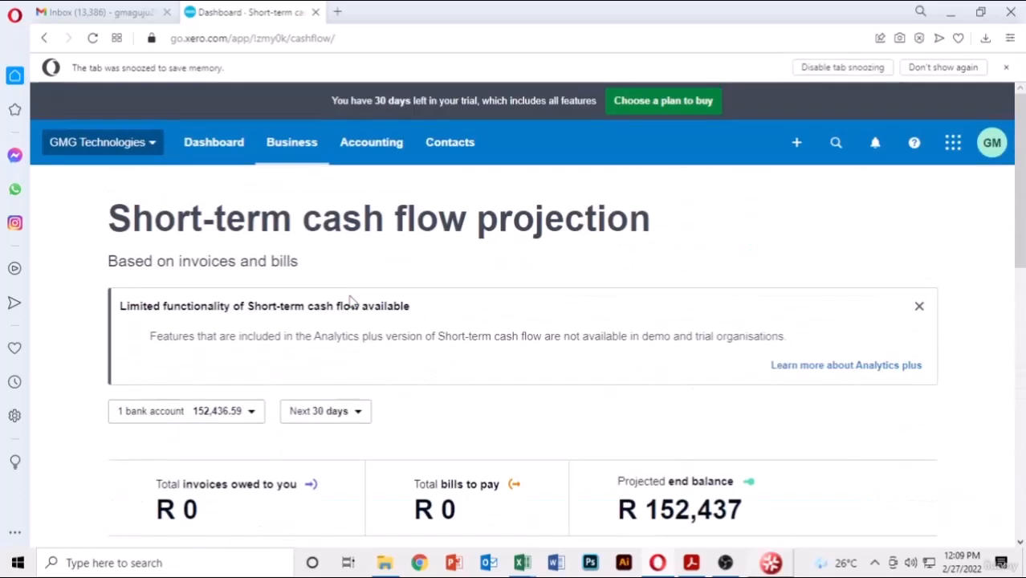
click(278, 149)
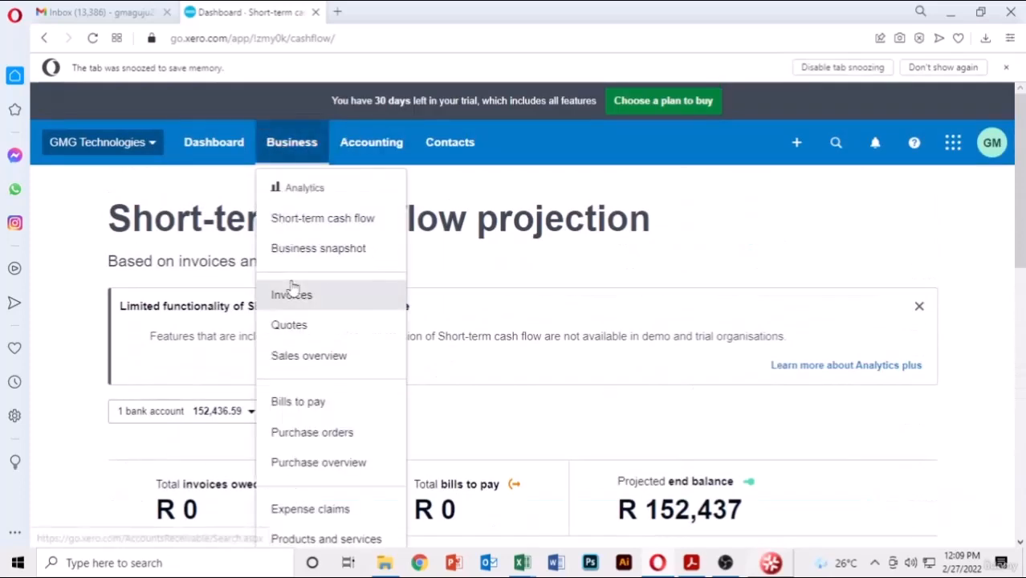
- Open the Business snapshot and review profit 119,510, income 738,061 and expenses 618,551
click(325, 252)
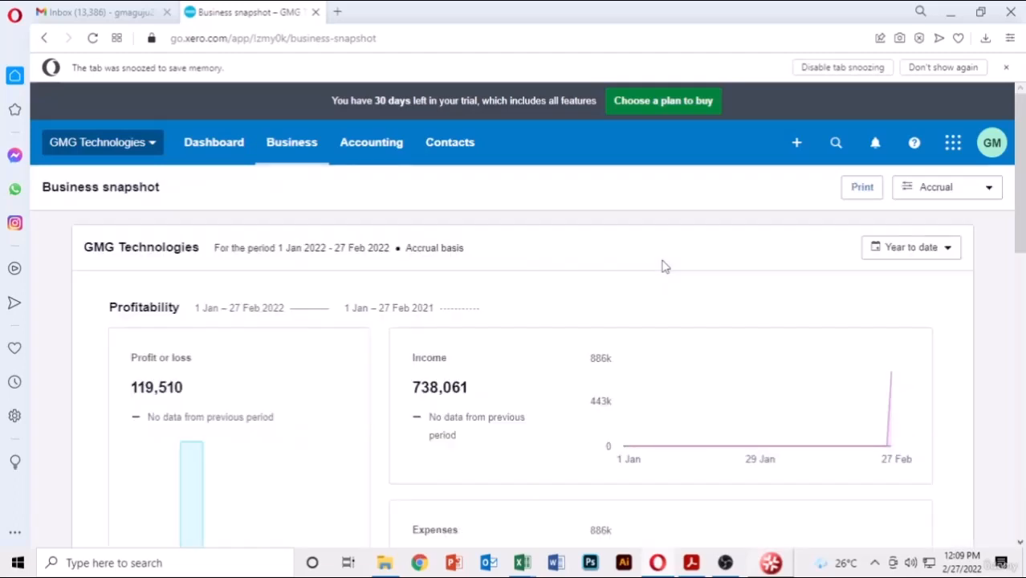
scroll(663, 266, down, 1)
scroll(217, 249, down, 1)
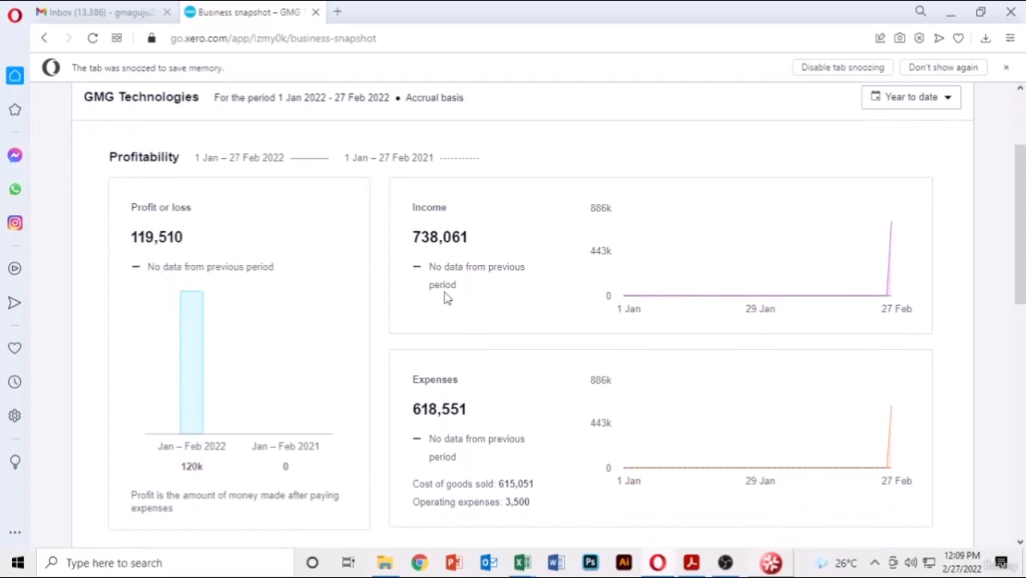
scroll(468, 306, down, 2)
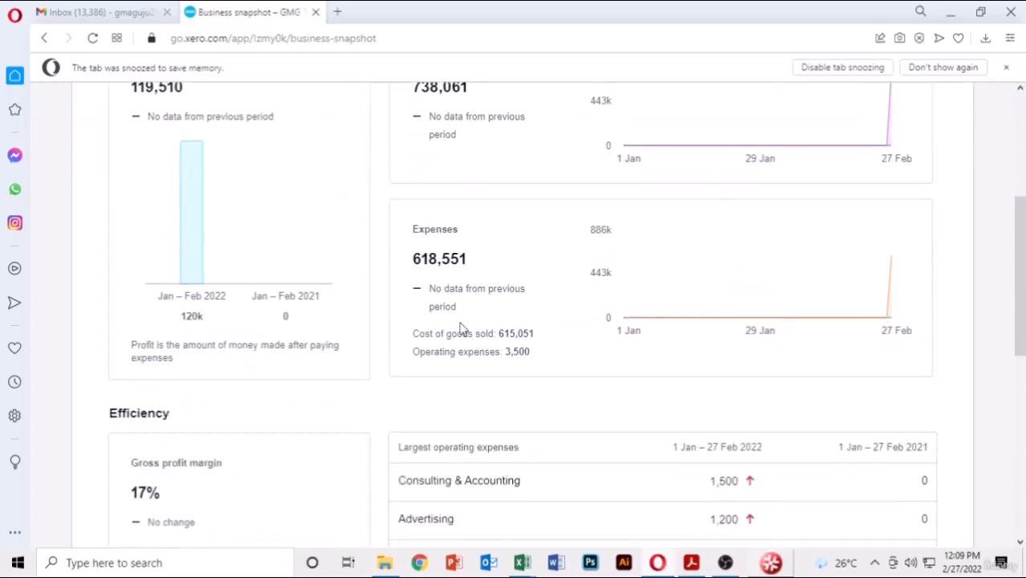
scroll(538, 278, up, 1)
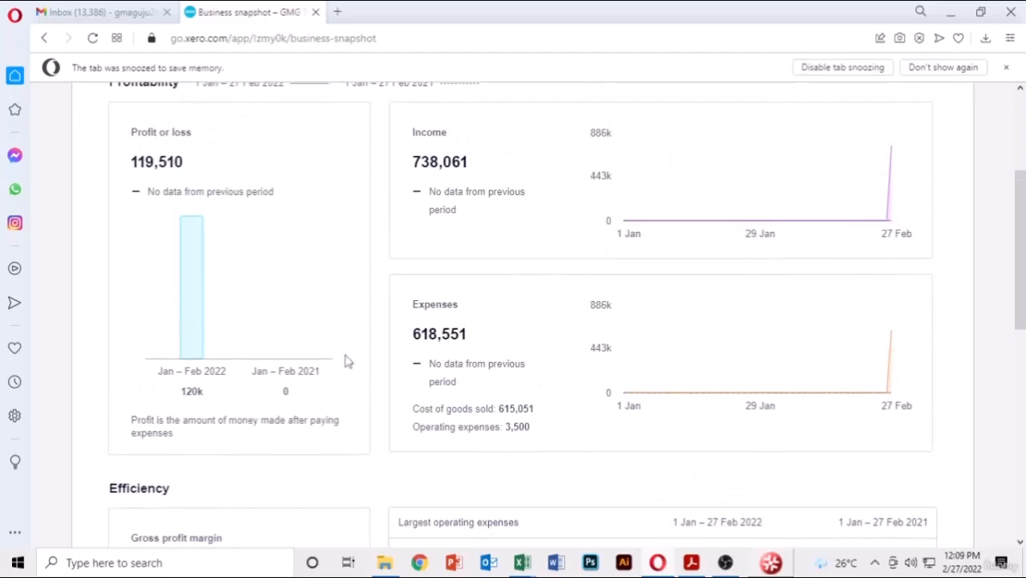
scroll(385, 339, up, 2)
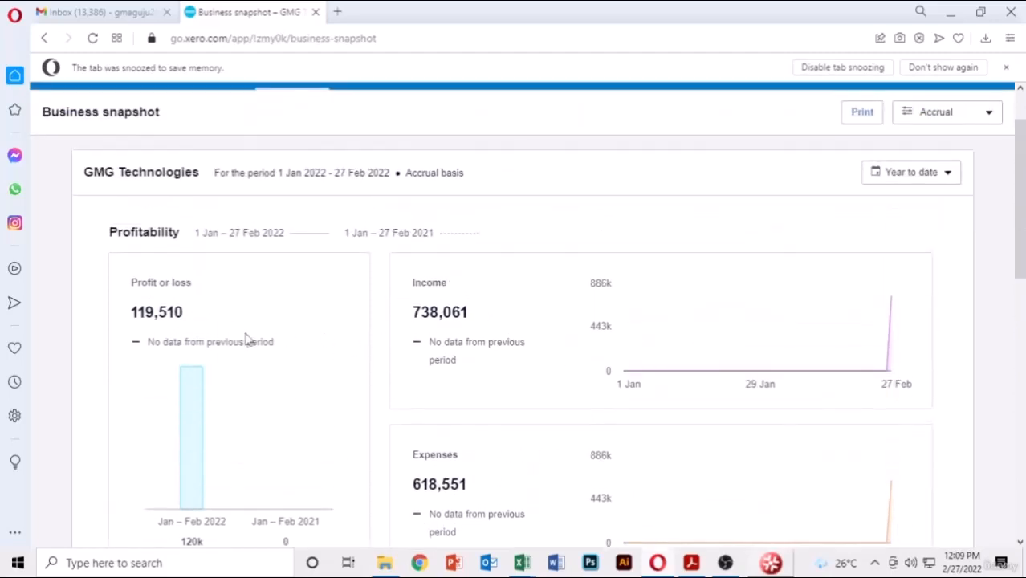
scroll(338, 365, down, 2)
scroll(337, 370, down, 5)
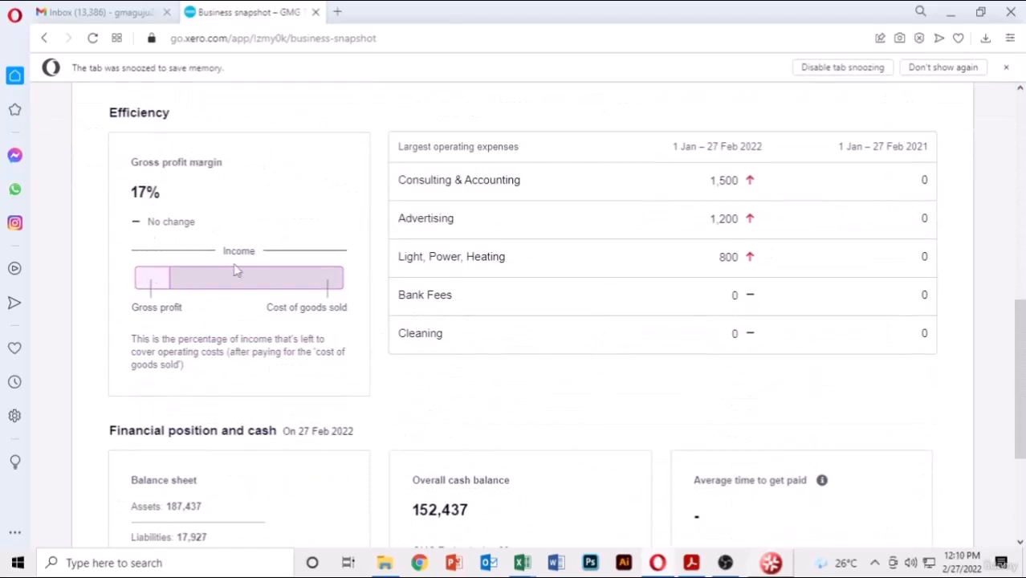
scroll(934, 260, up, 1)
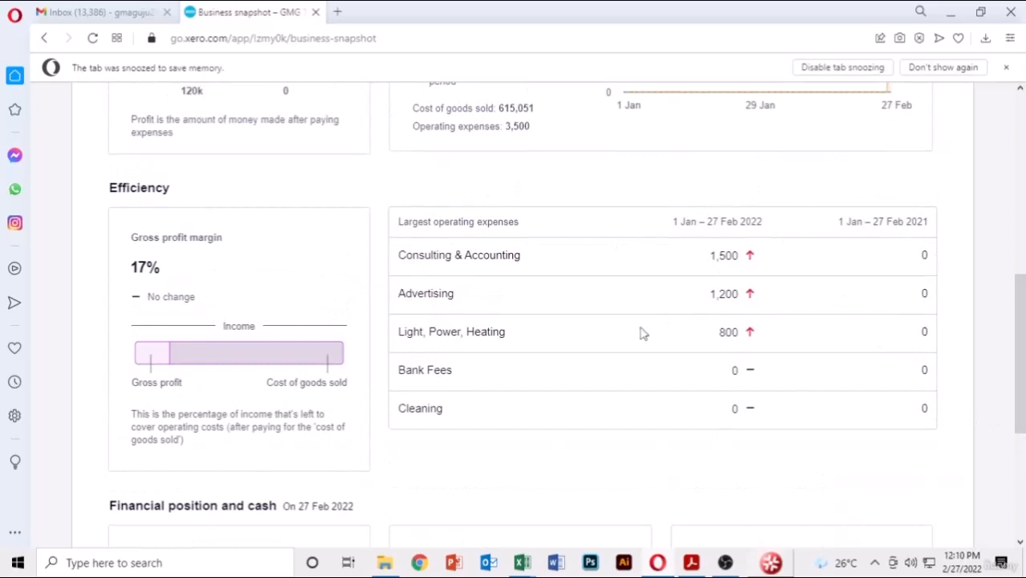
scroll(642, 333, down, 4)
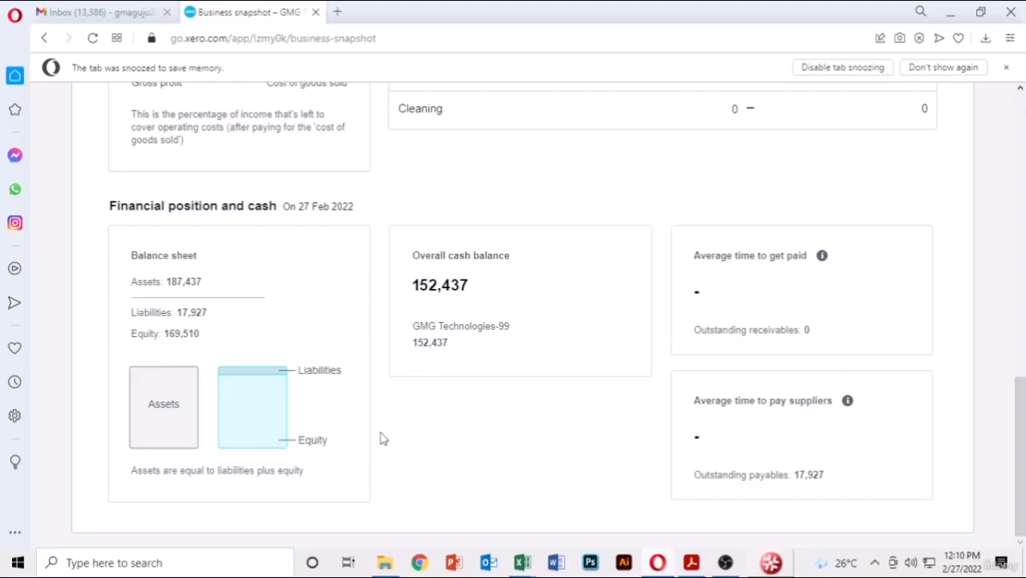
scroll(383, 437, up, 8)
scroll(382, 436, up, 3)
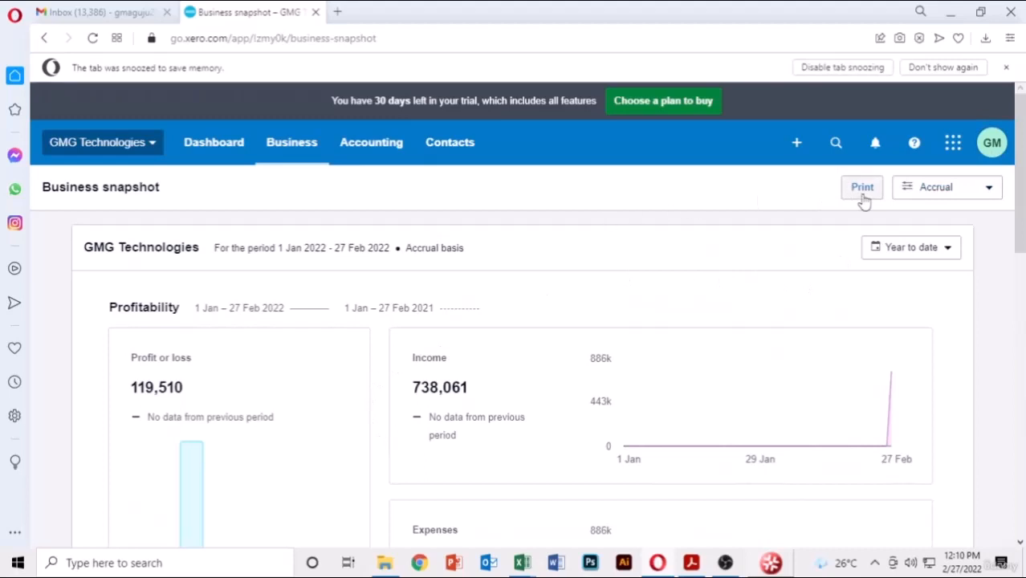
click(966, 194)
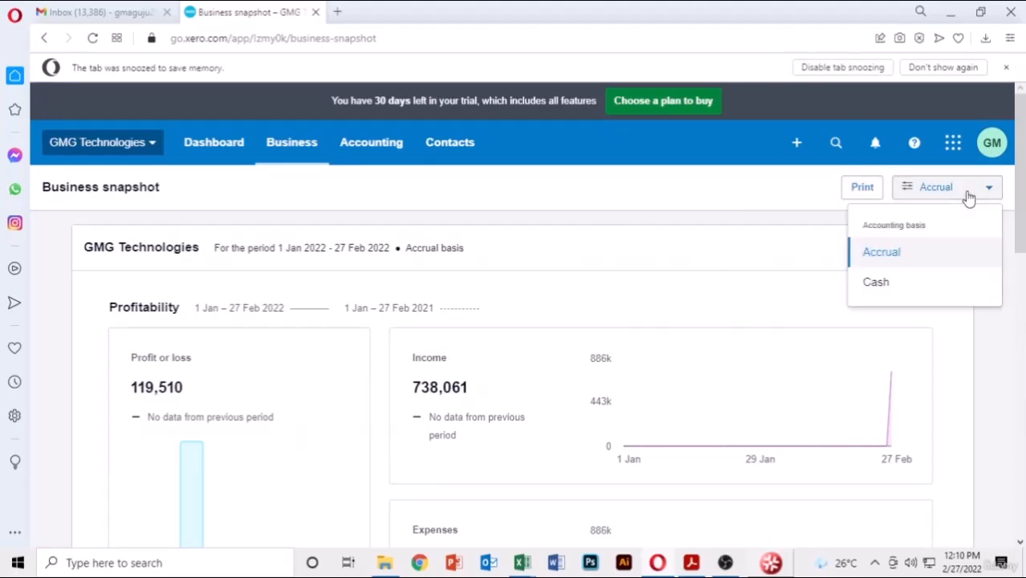
click(877, 284)
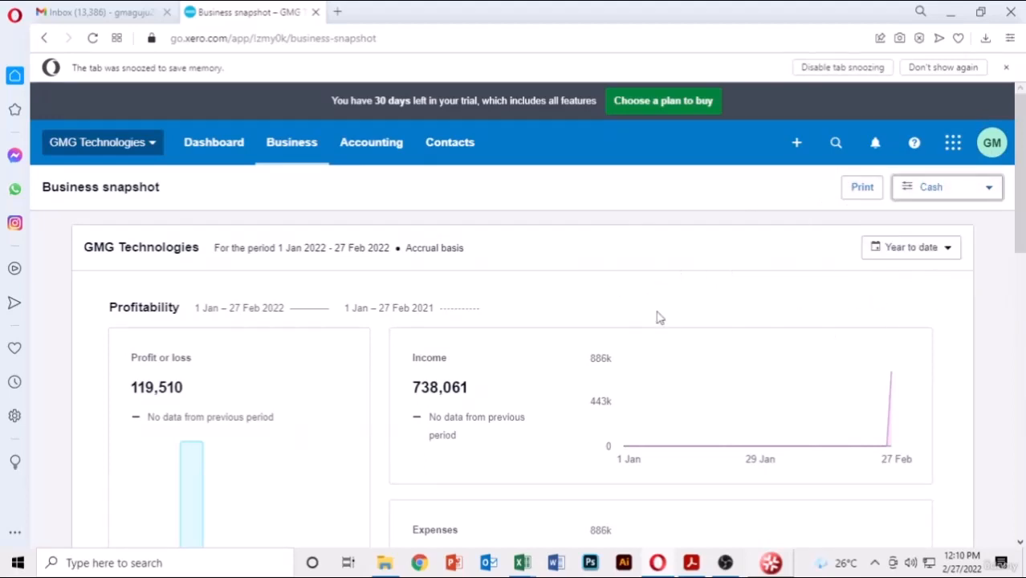
scroll(693, 285, down, 5)
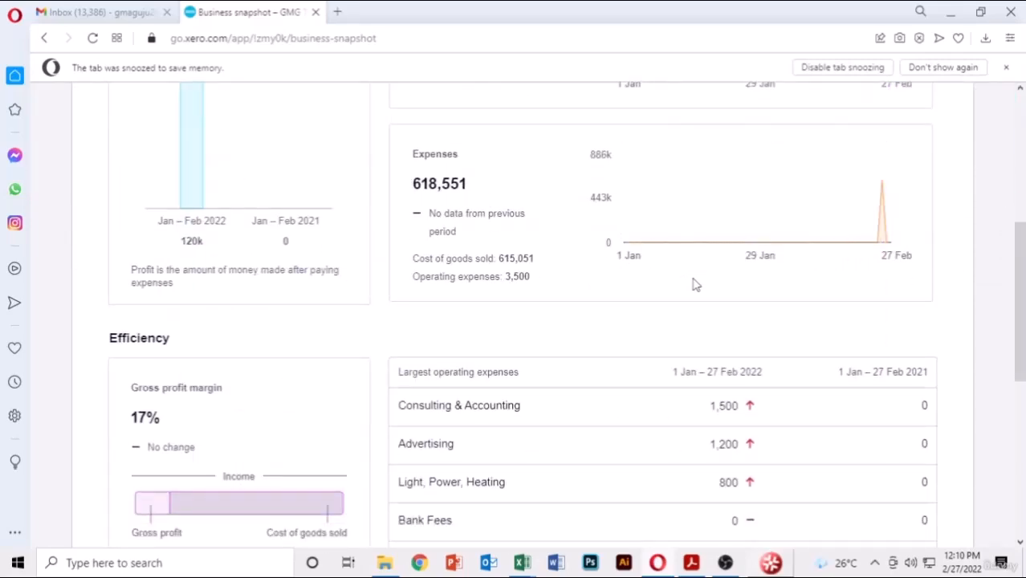
scroll(695, 285, up, 2)
scroll(696, 286, down, 8)
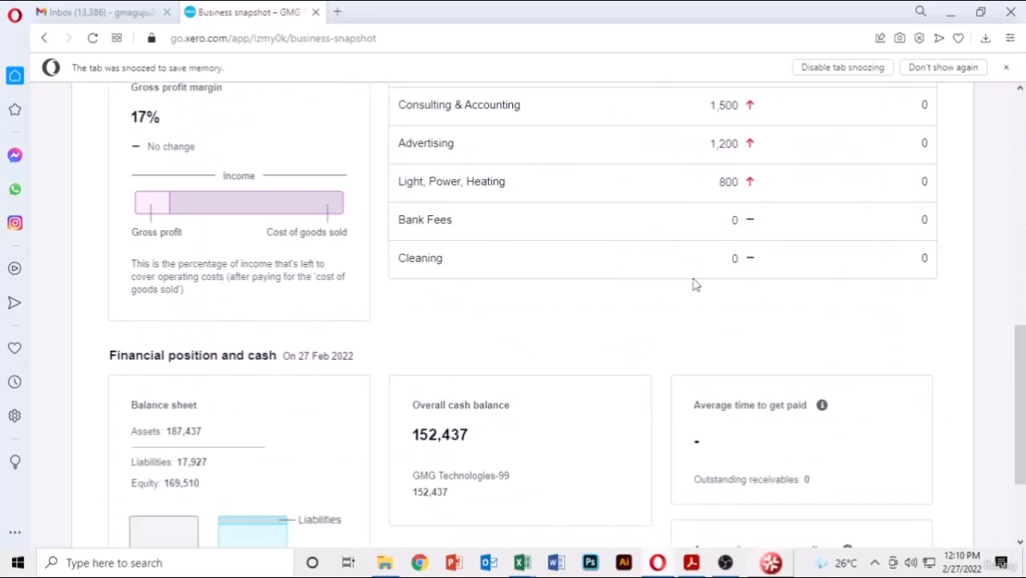
scroll(696, 285, up, 3)
scroll(694, 285, down, 3)
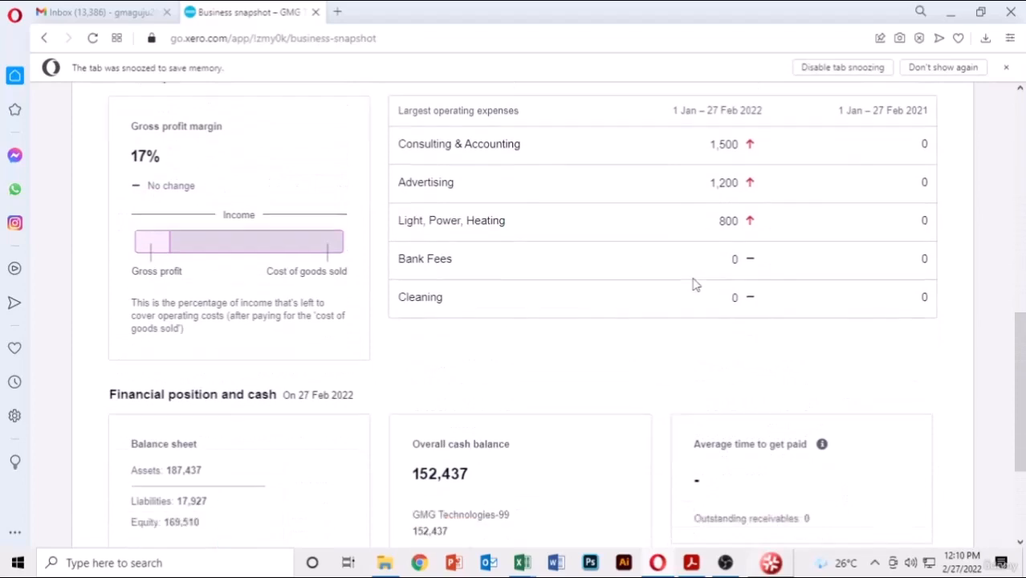
scroll(694, 284, up, 10)
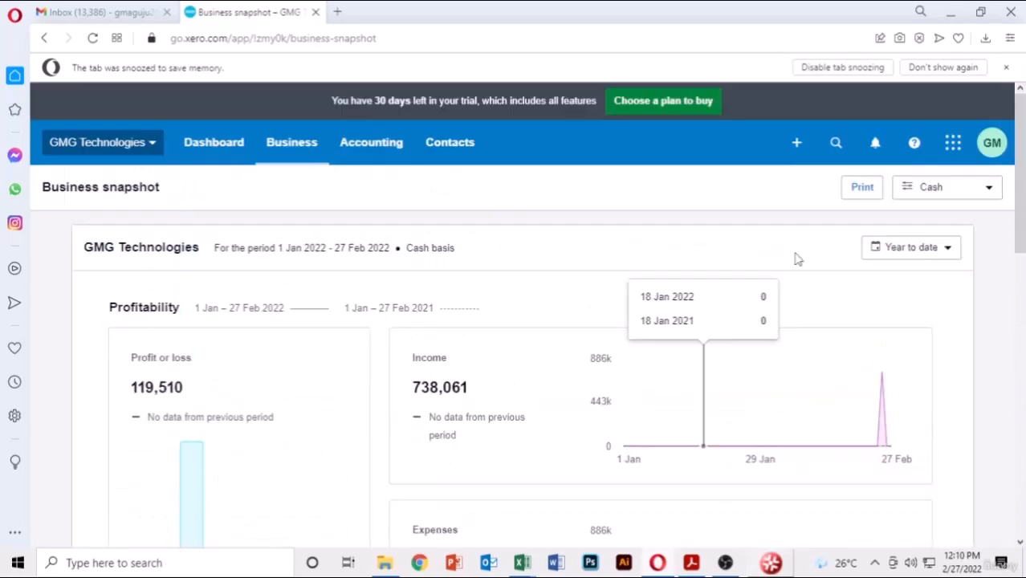
click(962, 194)
click(875, 256)
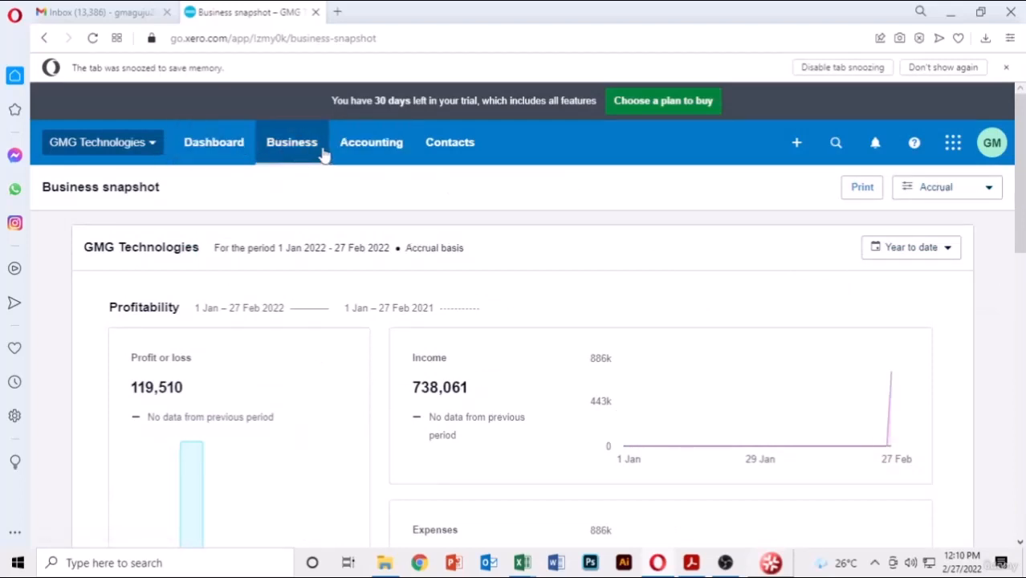
- Open the Accounting > Advanced settings page and scroll through it
click(385, 158)
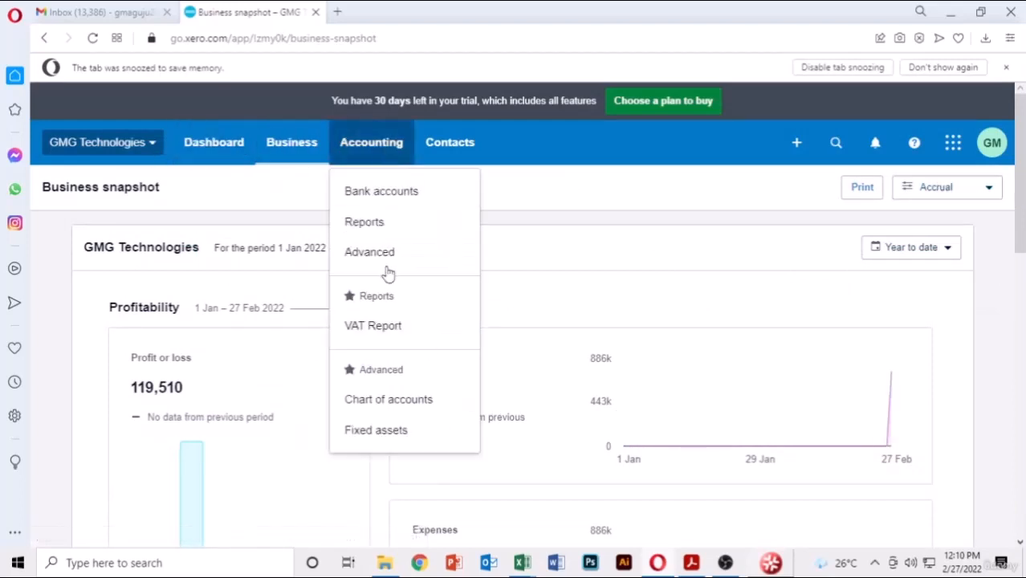
drag(382, 281, 415, 260)
click(422, 258)
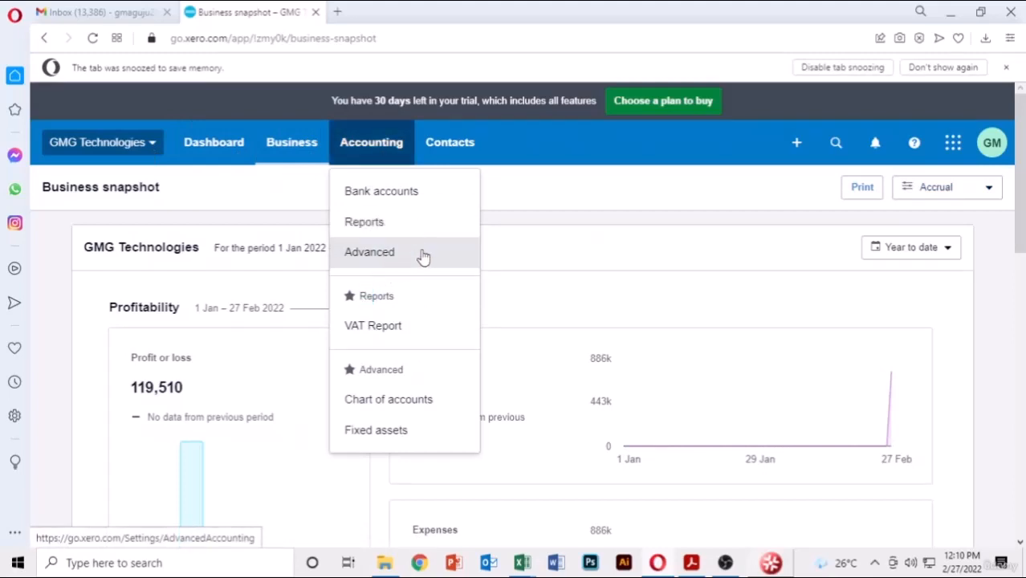
click(423, 254)
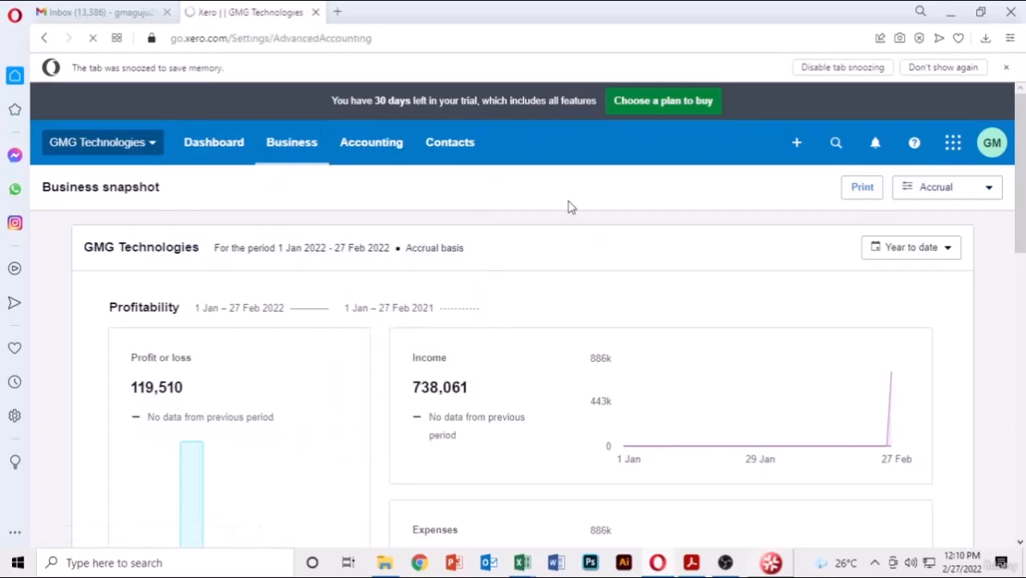
scroll(567, 207, down, 1)
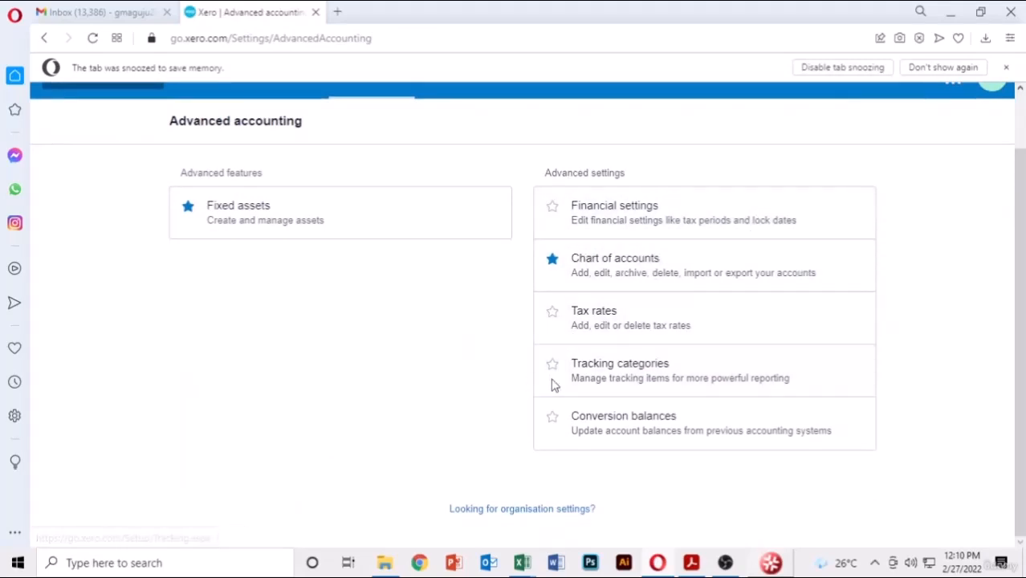
scroll(353, 323, up, 1)
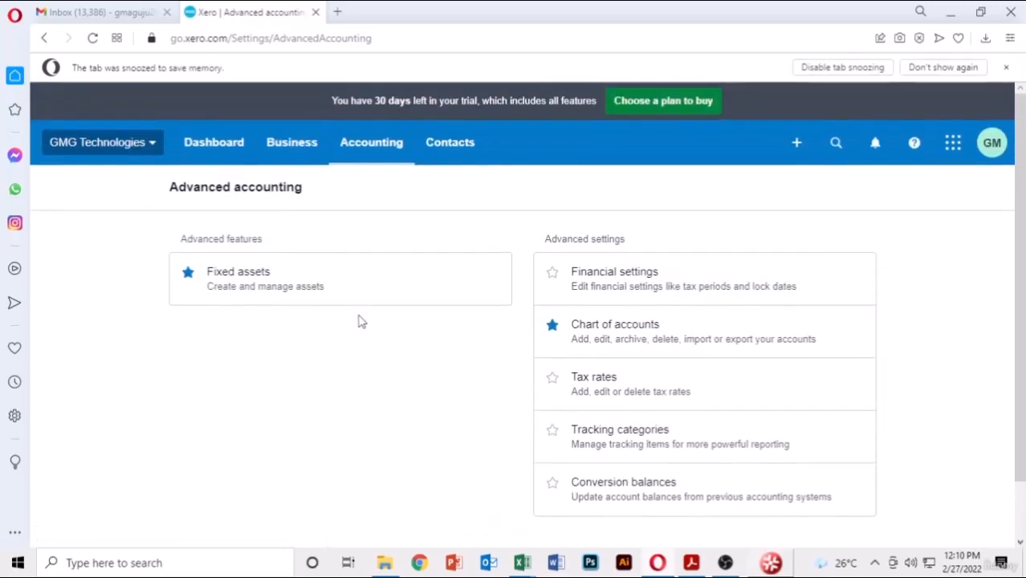
- Open the Journal Report from the Taxes and balances section of Reports
click(374, 155)
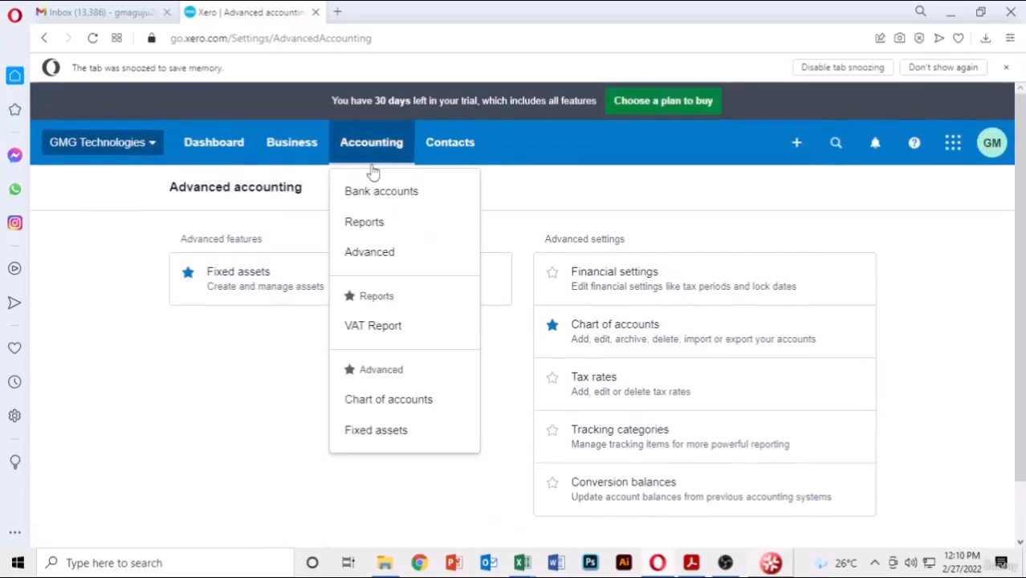
click(368, 224)
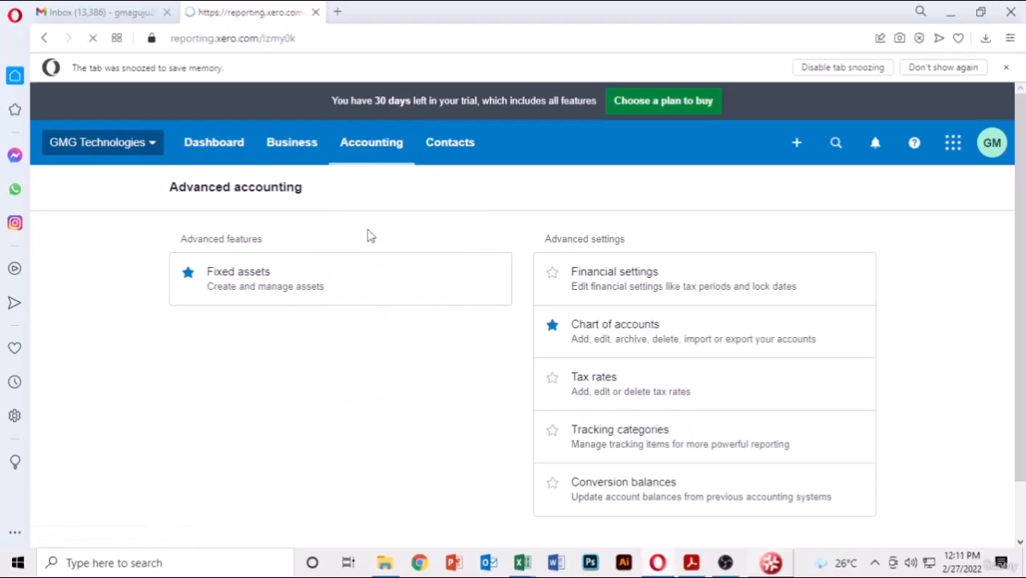
scroll(371, 236, down, 4)
scroll(370, 236, down, 7)
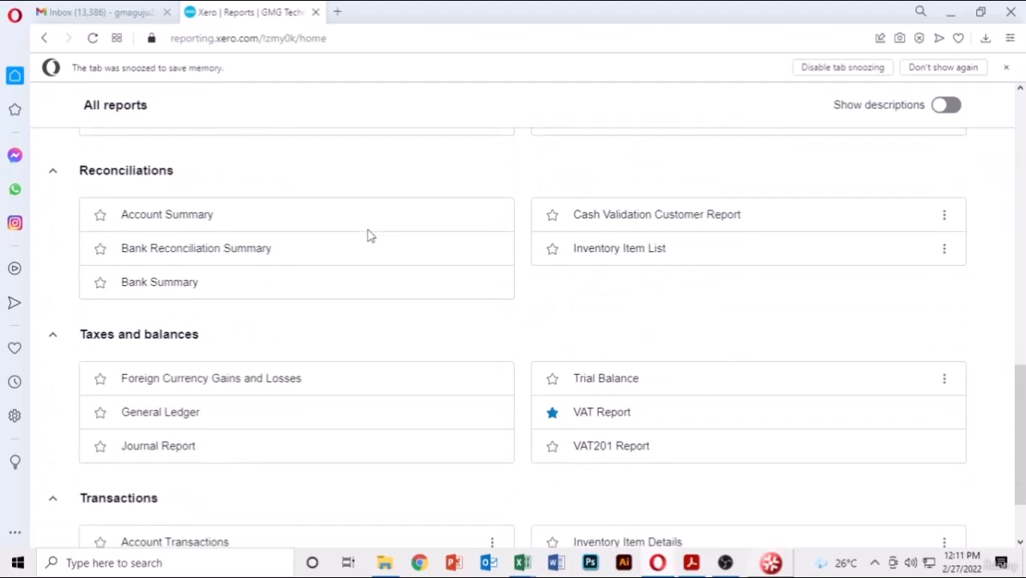
click(183, 447)
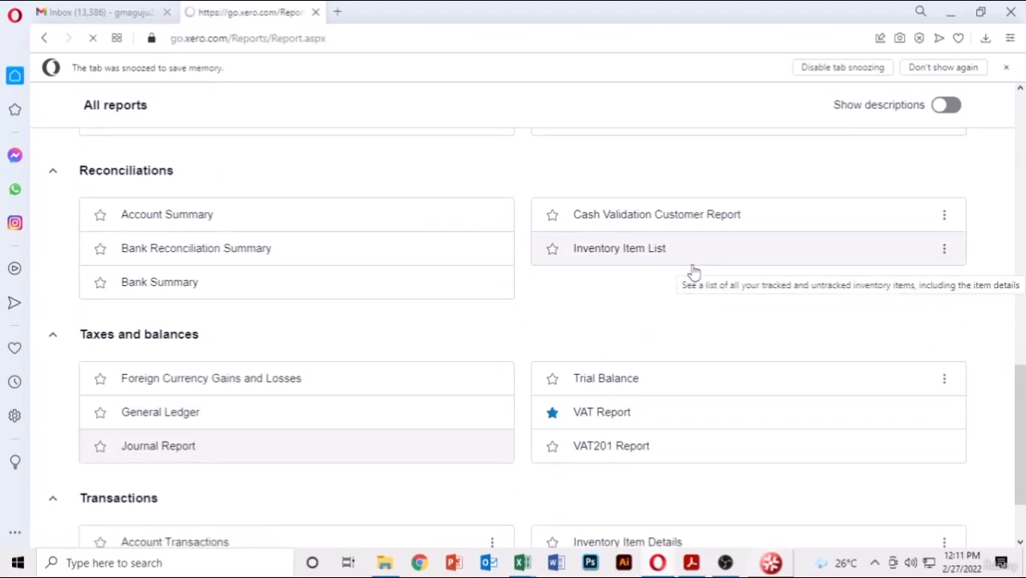
scroll(694, 273, down, 3)
- Scroll up and down through the February 2022 Journal Report entries
scroll(694, 273, down, 4)
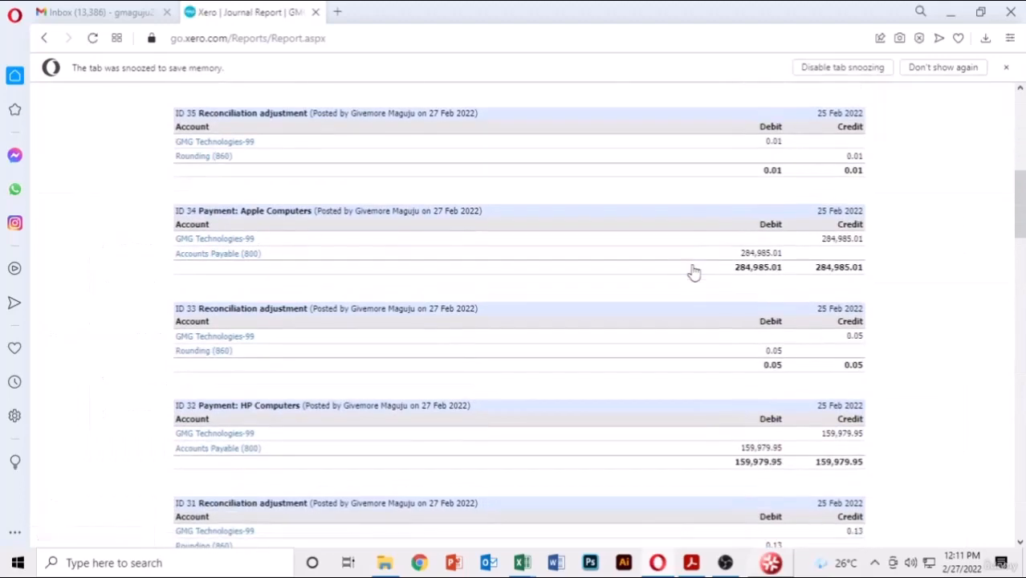
scroll(693, 270, up, 5)
scroll(308, 192, up, 2)
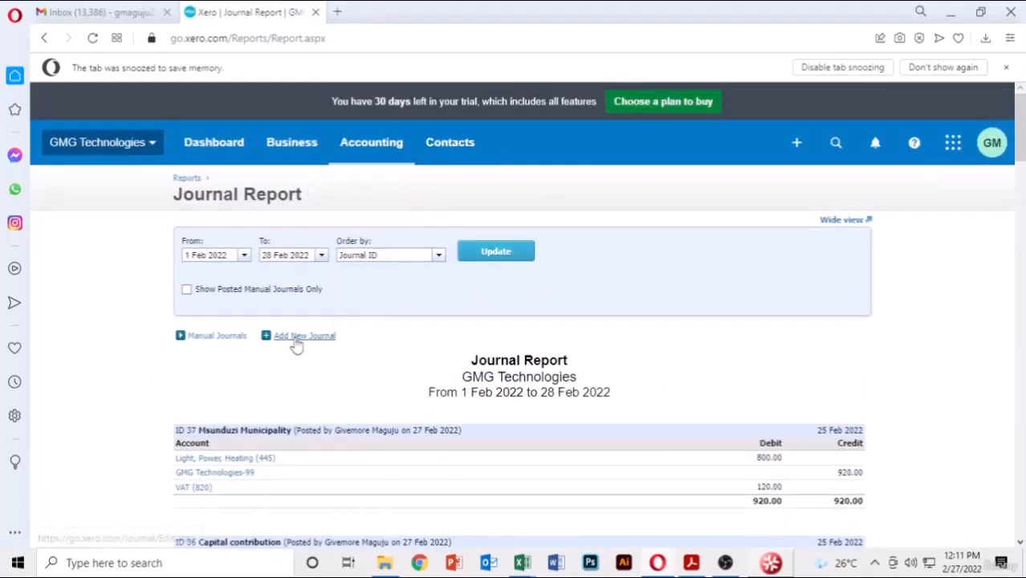
scroll(642, 351, down, 1)
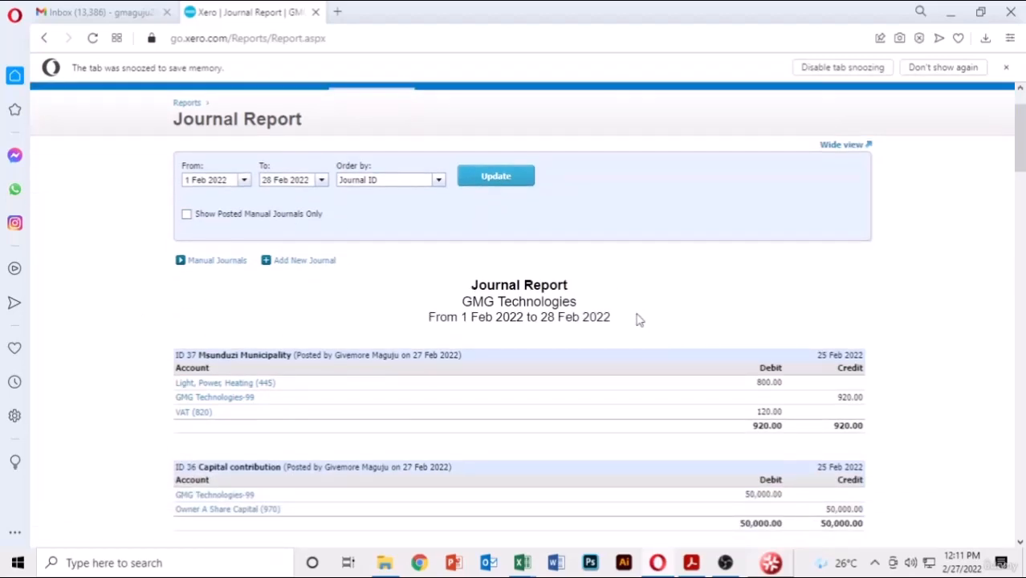
scroll(640, 319, down, 8)
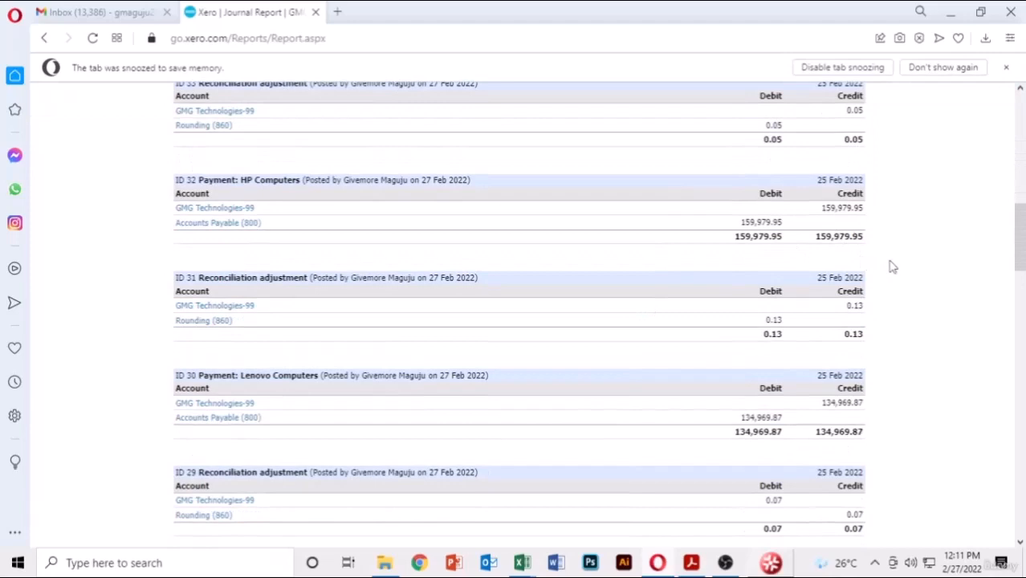
scroll(891, 267, down, 9)
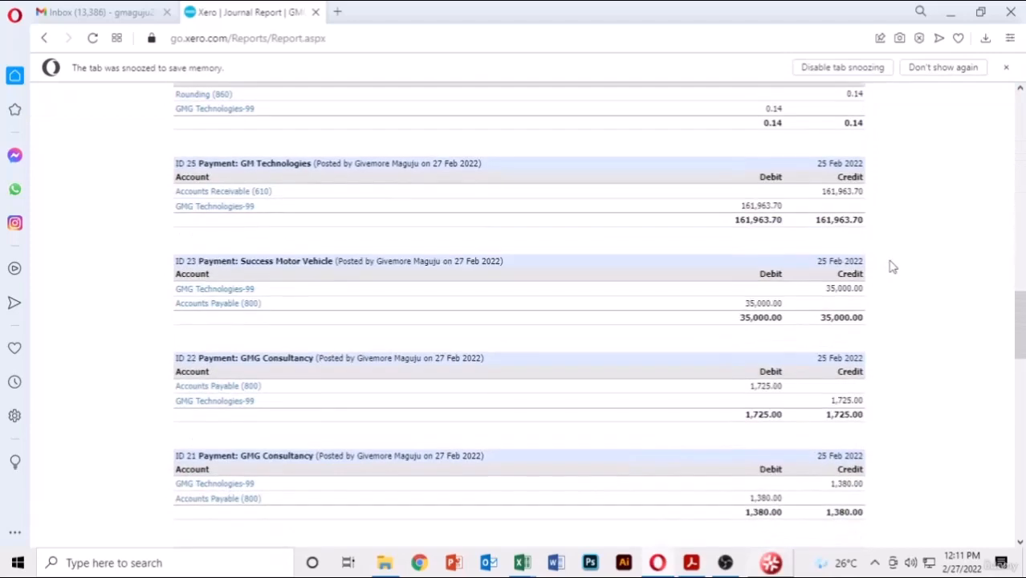
scroll(892, 267, down, 5)
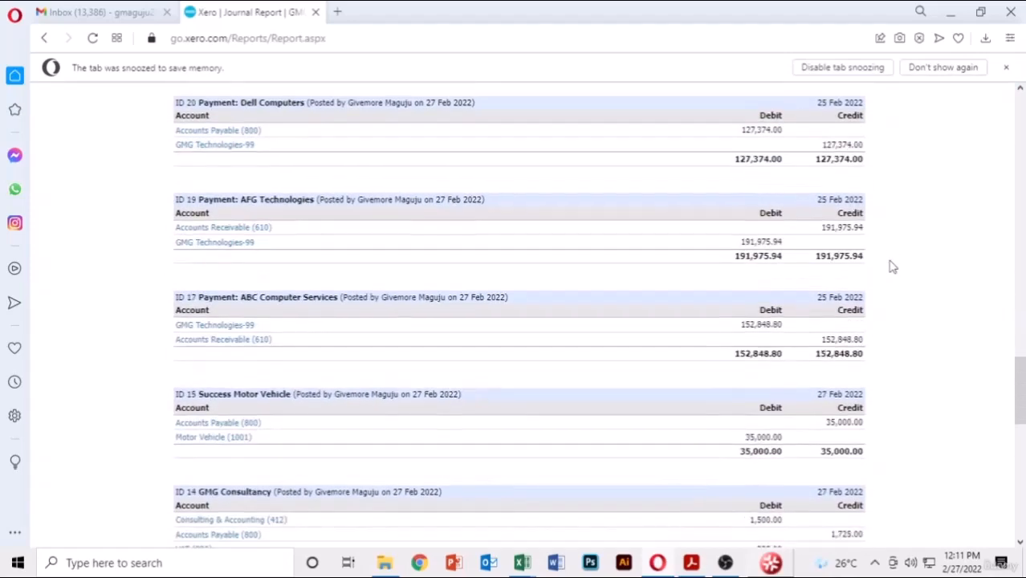
scroll(892, 267, up, 5)
scroll(892, 266, up, 2)
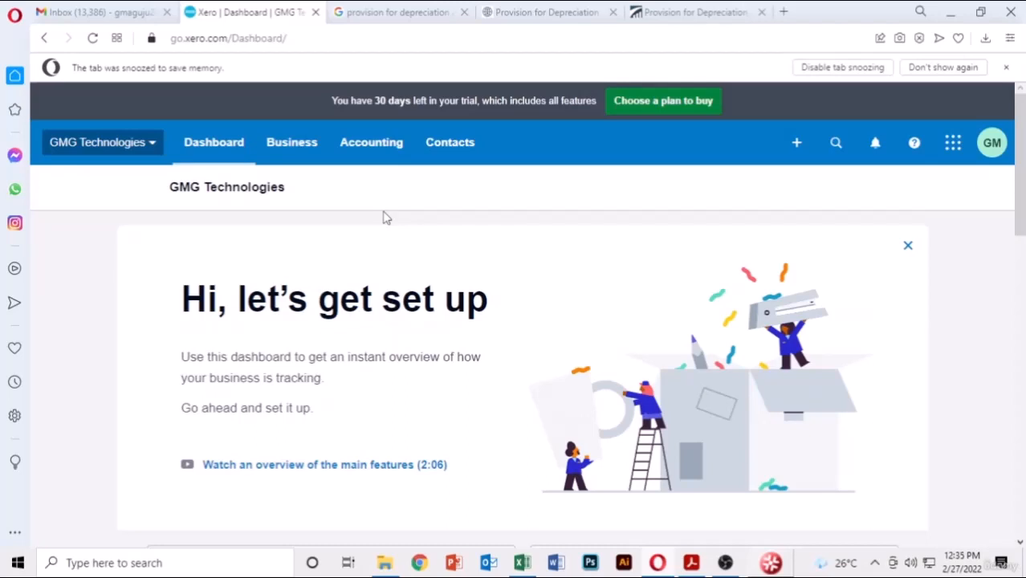
- Open the Reports list from the Accounting menu and look through it
click(359, 160)
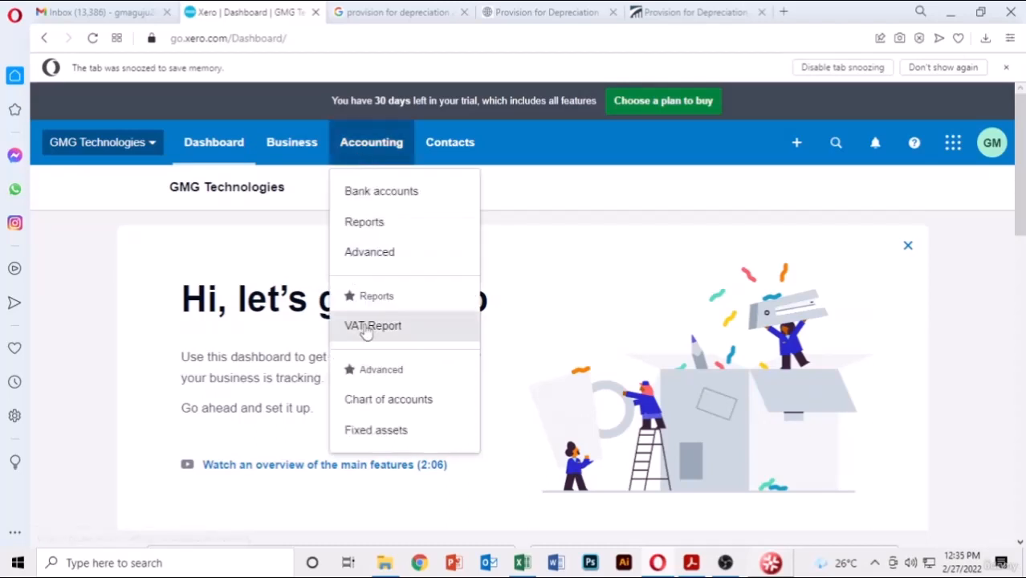
click(386, 231)
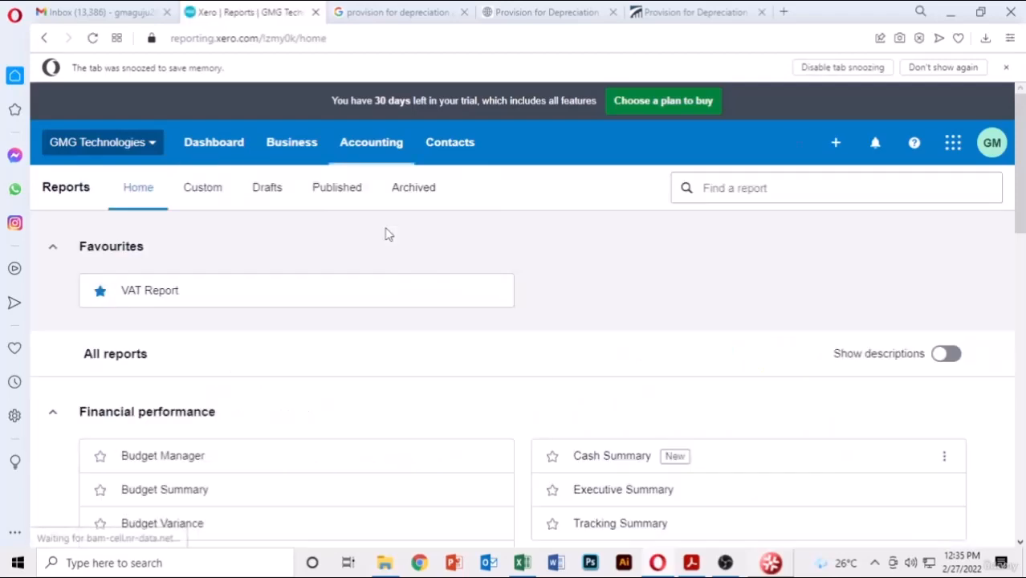
scroll(386, 233, down, 5)
scroll(385, 234, down, 5)
scroll(385, 233, up, 10)
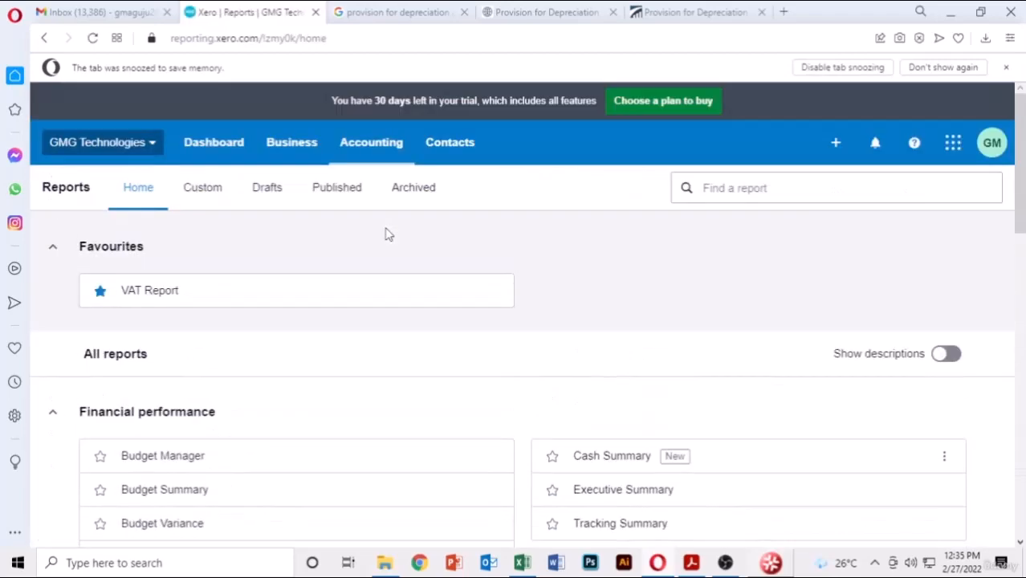
- Check Motor Vehicle at 35,000.00 and Less Motor Vehicle Depreciation at 0.00 in the Chart of accounts
click(357, 149)
click(378, 399)
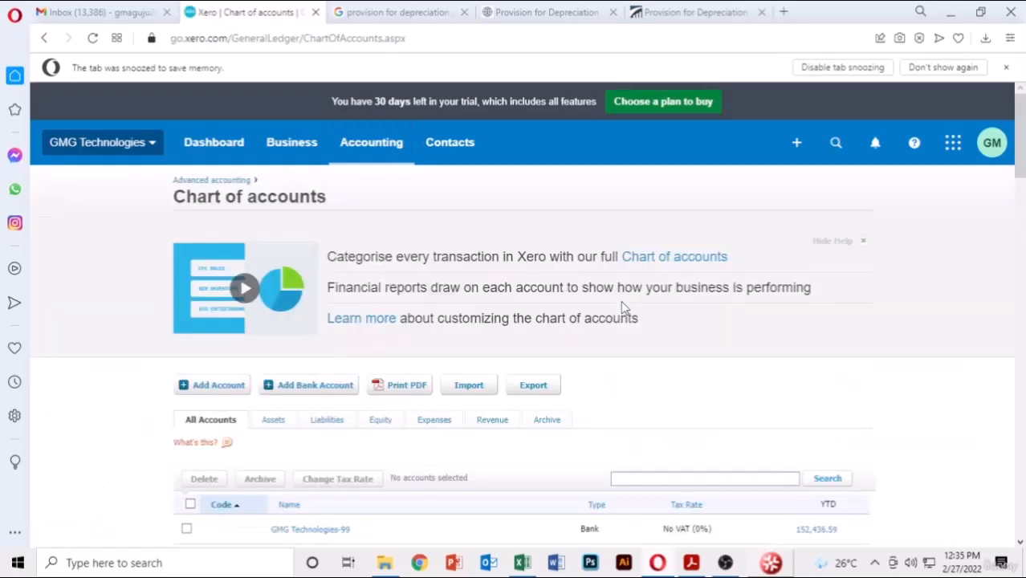
scroll(604, 309, down, 2)
scroll(604, 313, down, 2)
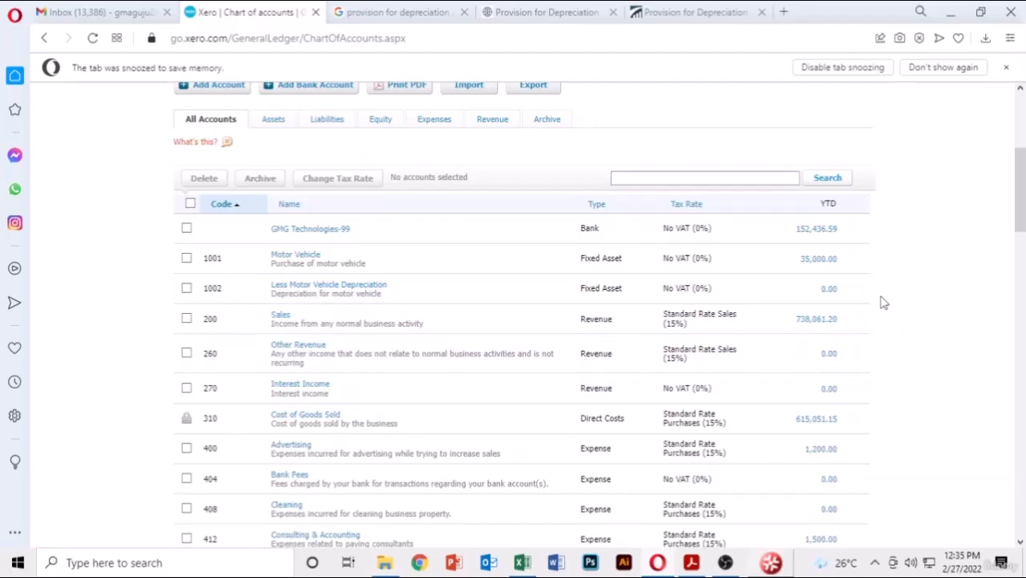
scroll(882, 301, up, 1)
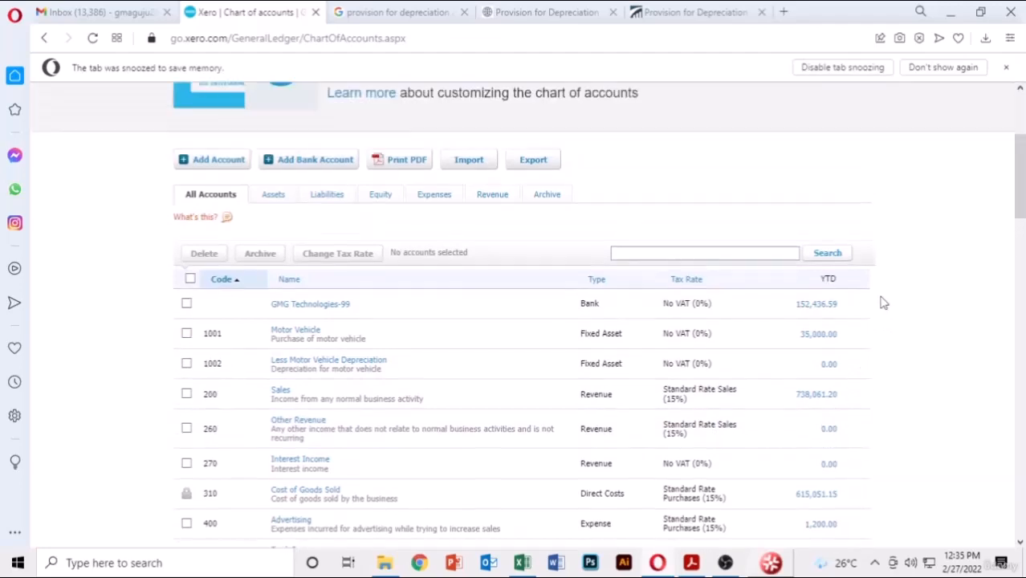
click(519, 563)
- In the Excel Depreciation Schedule, check that E15's =E10/12 formula gives the 291.67 monthly charge
scroll(317, 316, up, 5)
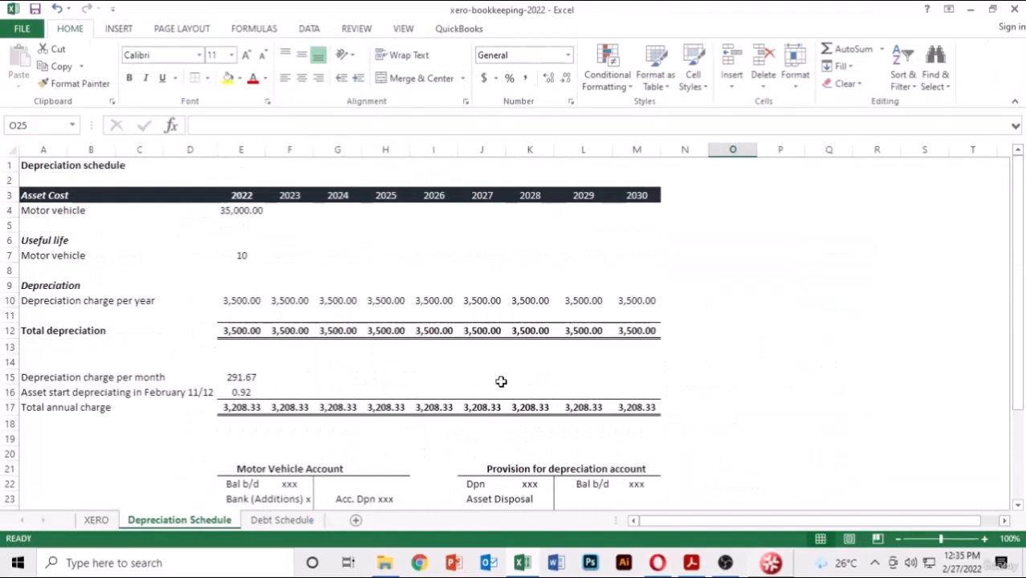
click(63, 287)
click(252, 377)
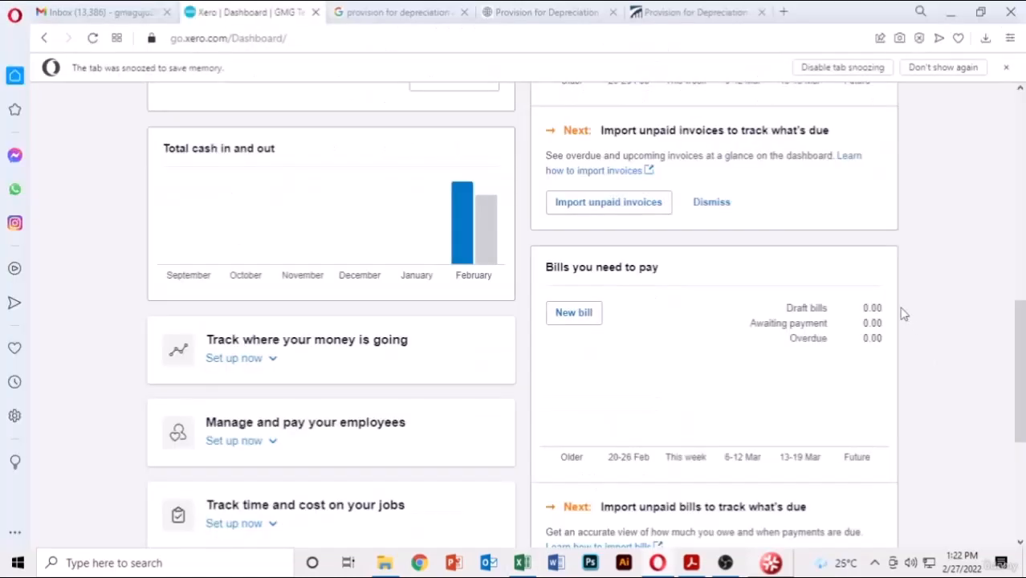
- Return to the top of the dashboard and open the Accounting menu
scroll(910, 281, up, 1)
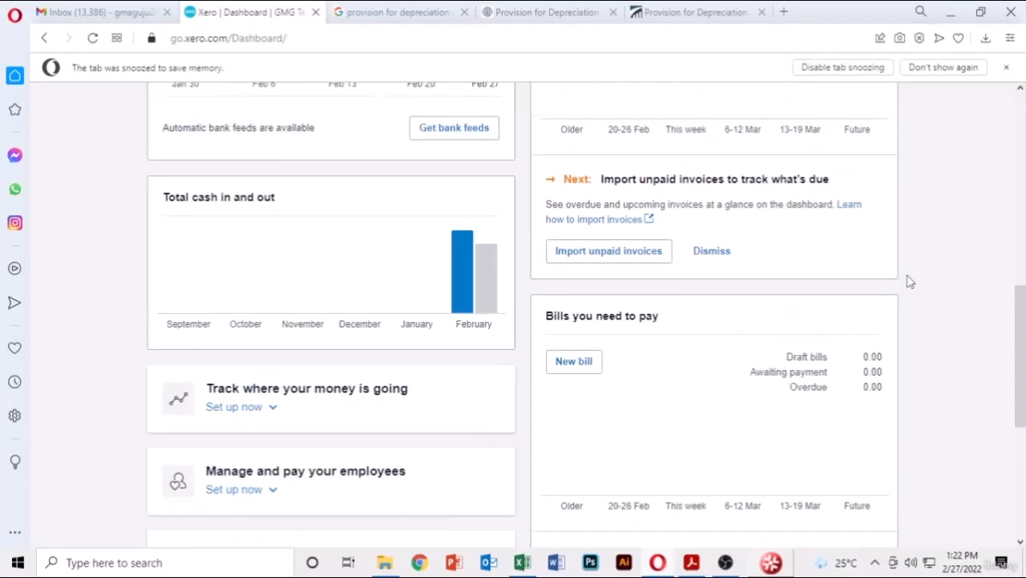
scroll(910, 281, up, 1)
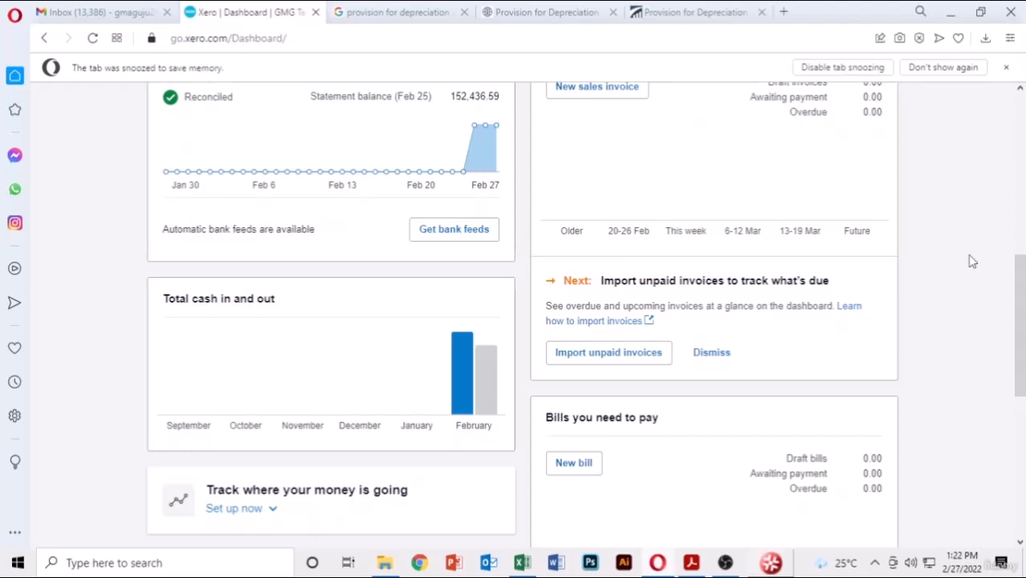
scroll(972, 261, up, 2)
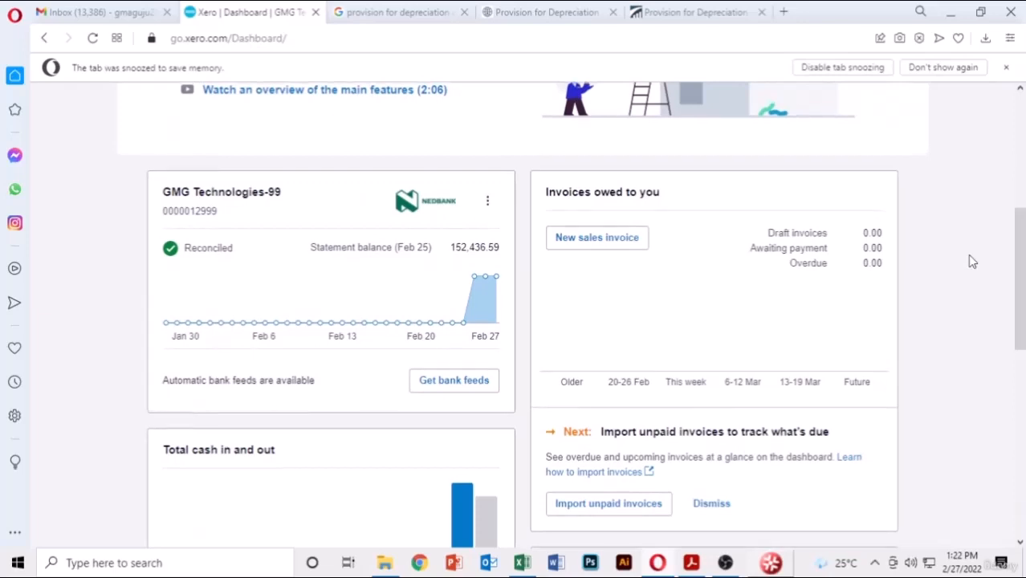
scroll(971, 261, up, 3)
scroll(971, 261, up, 2)
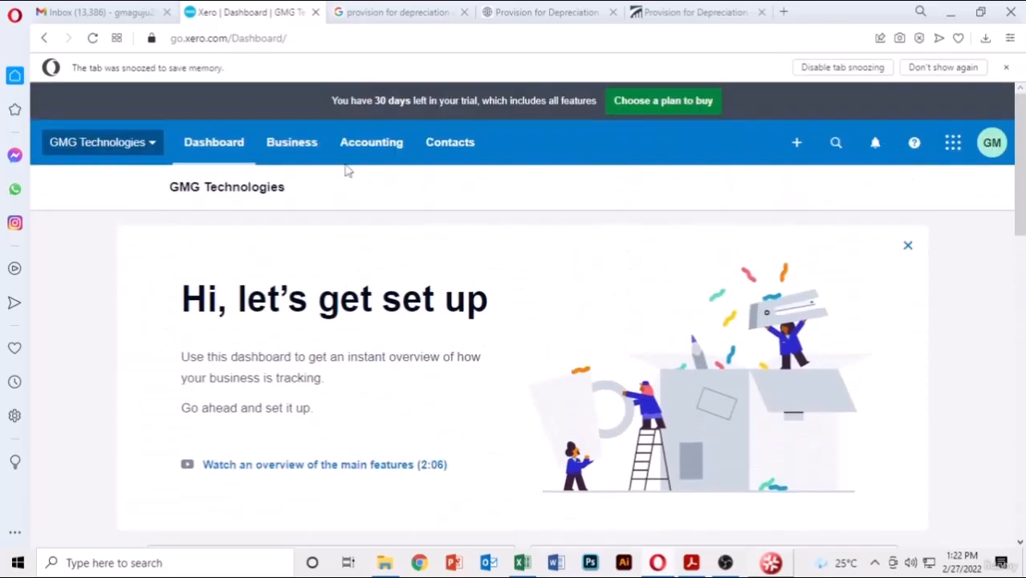
click(372, 143)
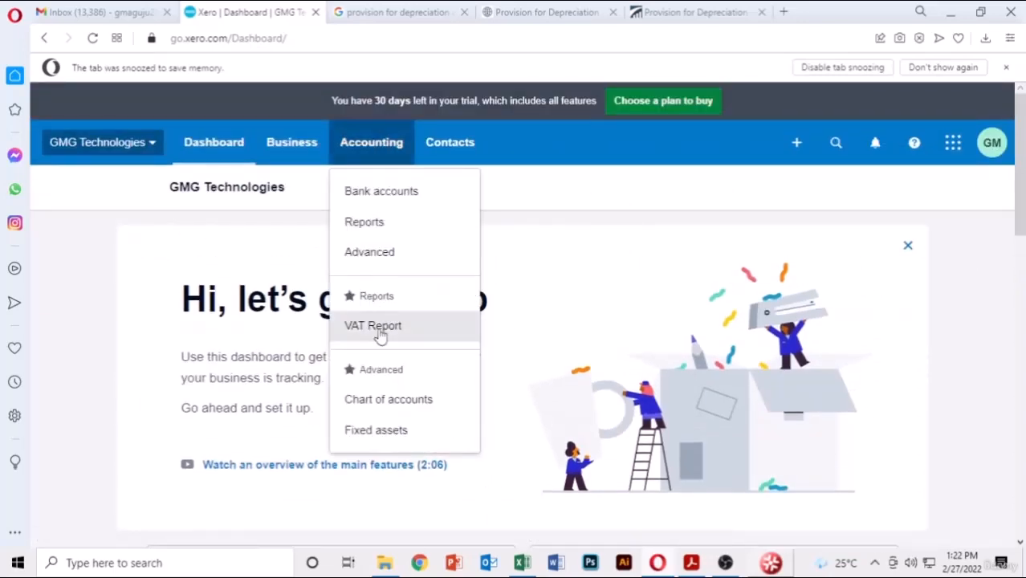
- Open the Journal Report under Taxes and balances in Reports
click(382, 231)
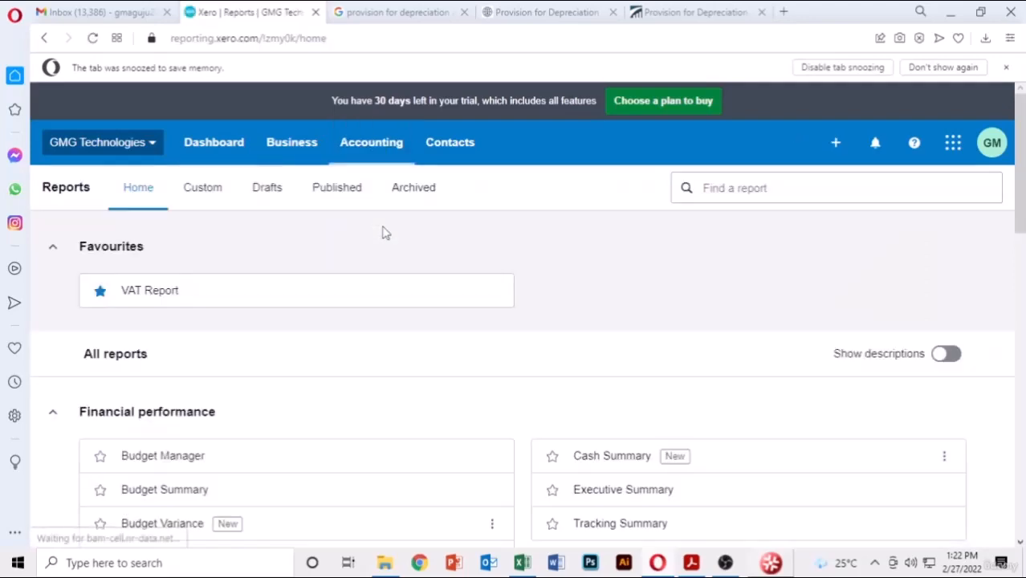
scroll(382, 231, down, 6)
scroll(382, 257, down, 1)
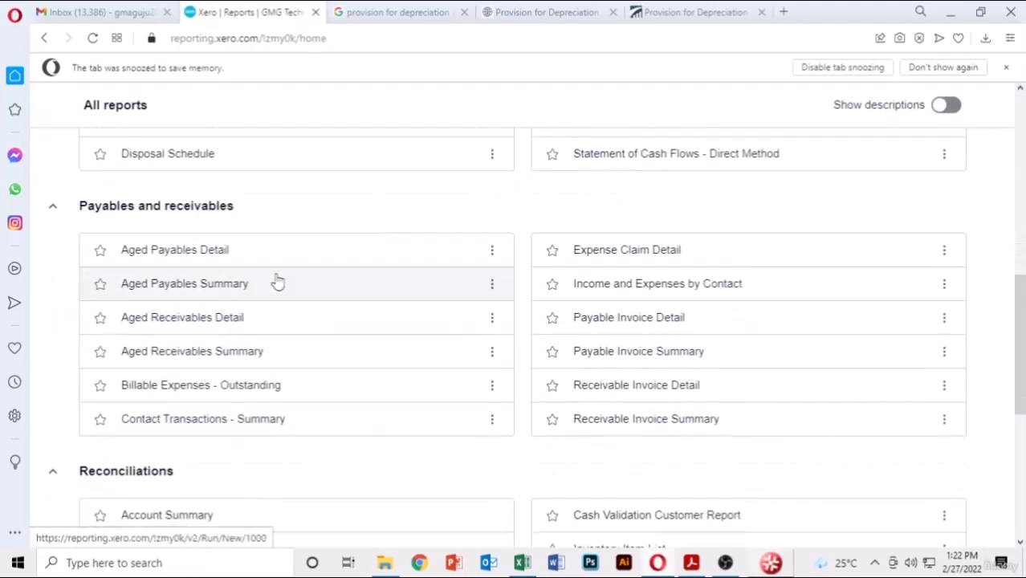
scroll(277, 285, down, 2)
scroll(157, 424, down, 3)
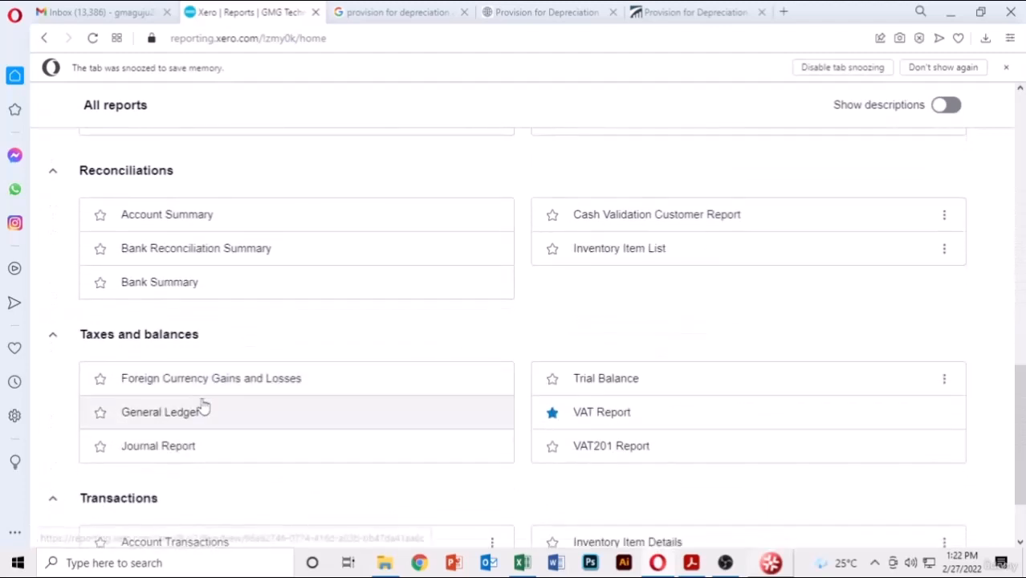
click(176, 368)
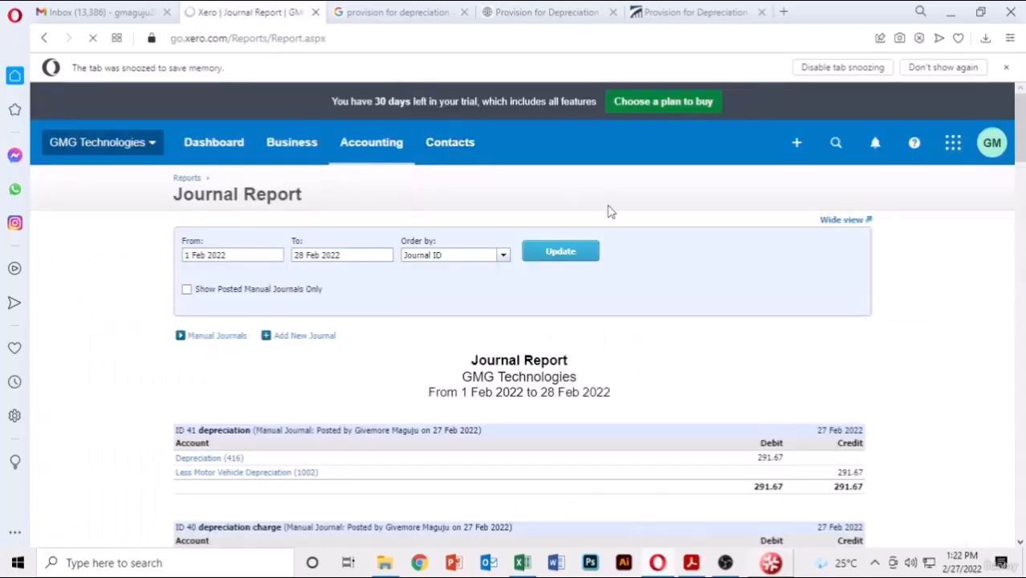
- Review and highlight the 291.67 credit and debit on the depreciation charge journal
scroll(609, 212, down, 1)
scroll(609, 212, down, 2)
scroll(609, 212, up, 3)
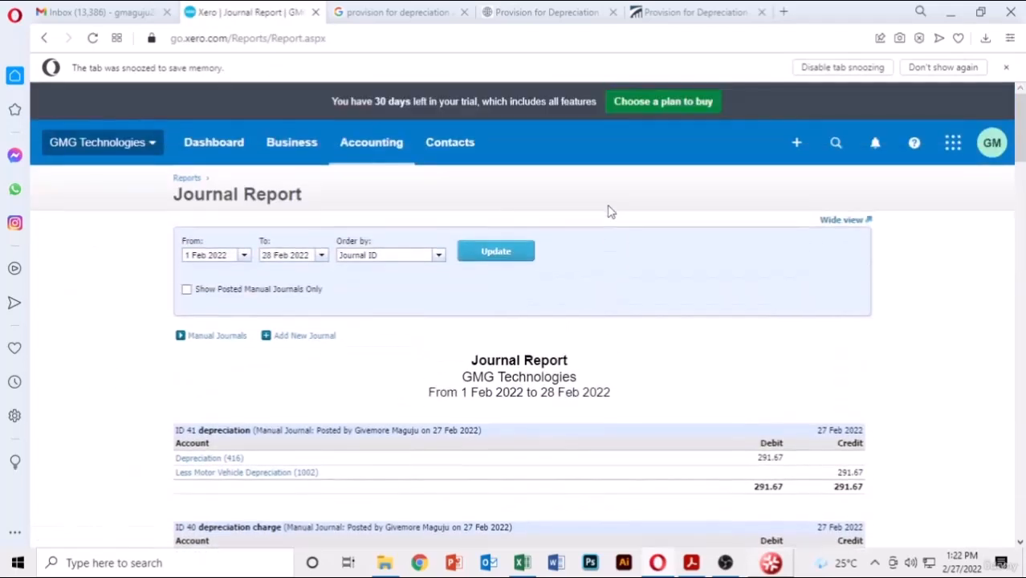
scroll(609, 212, down, 5)
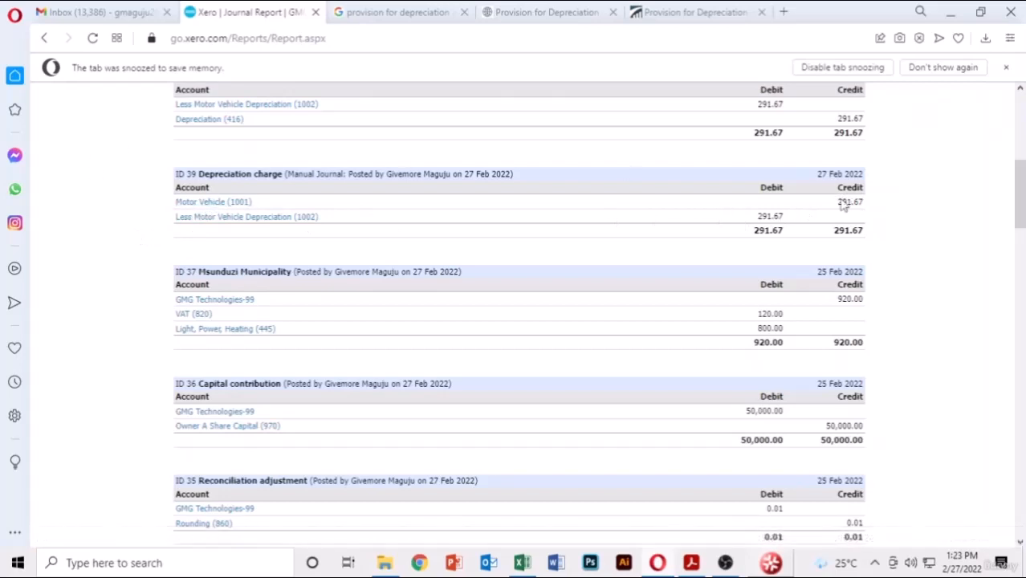
drag(866, 210, 825, 207)
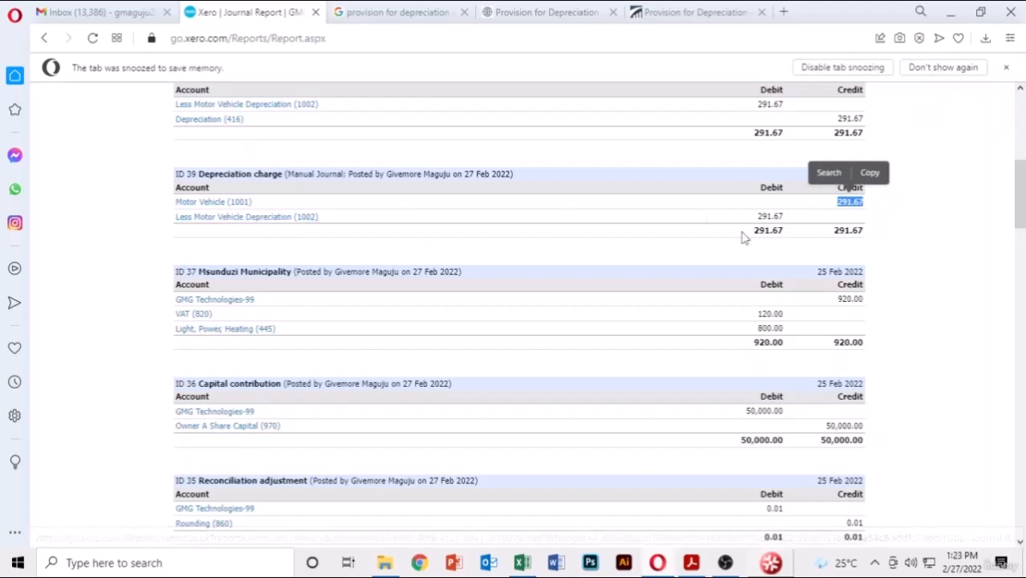
drag(784, 215, 755, 216)
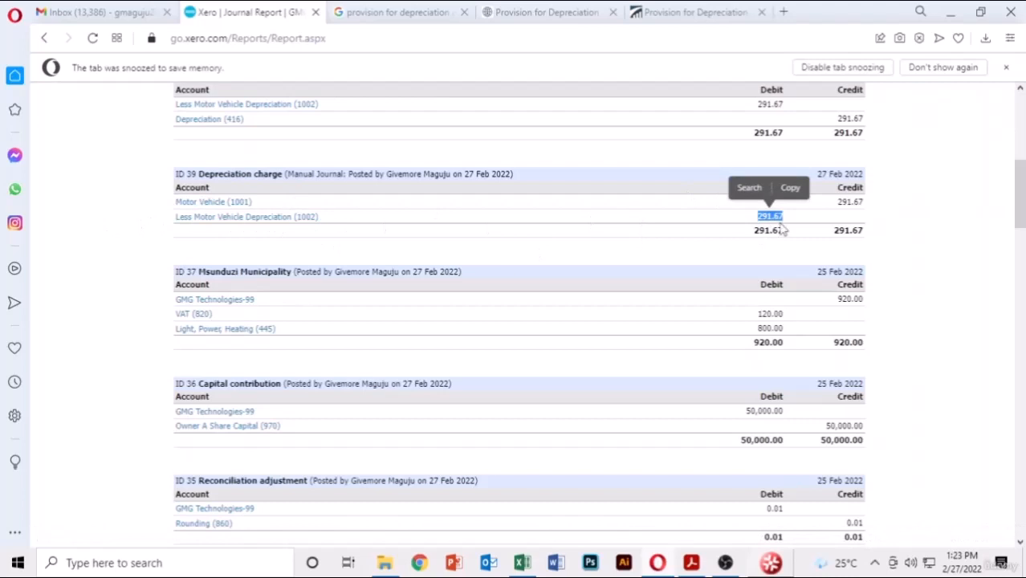
scroll(907, 270, up, 5)
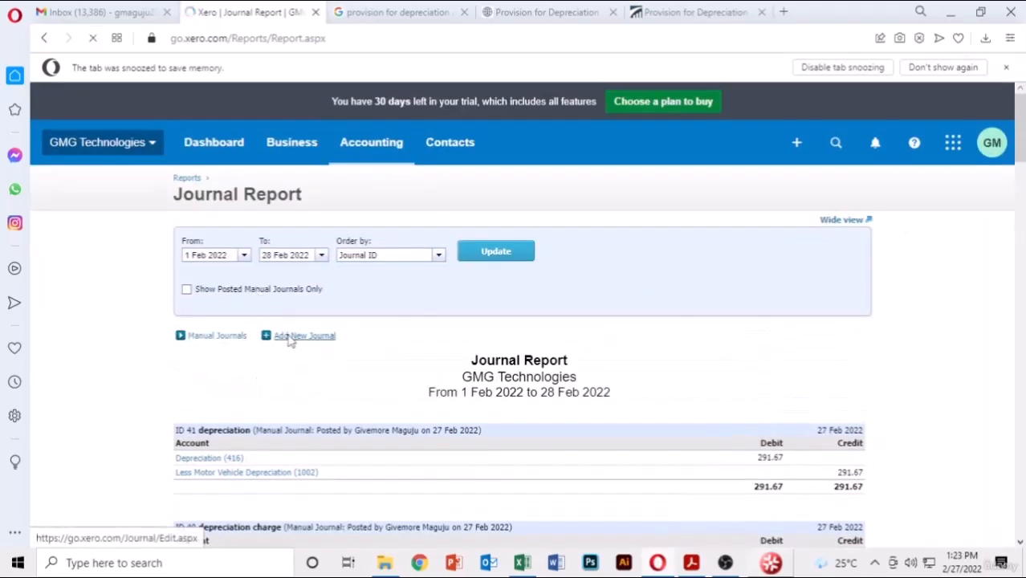
- Start a new manual journal, then go back to the Accounting Reports list
click(290, 336)
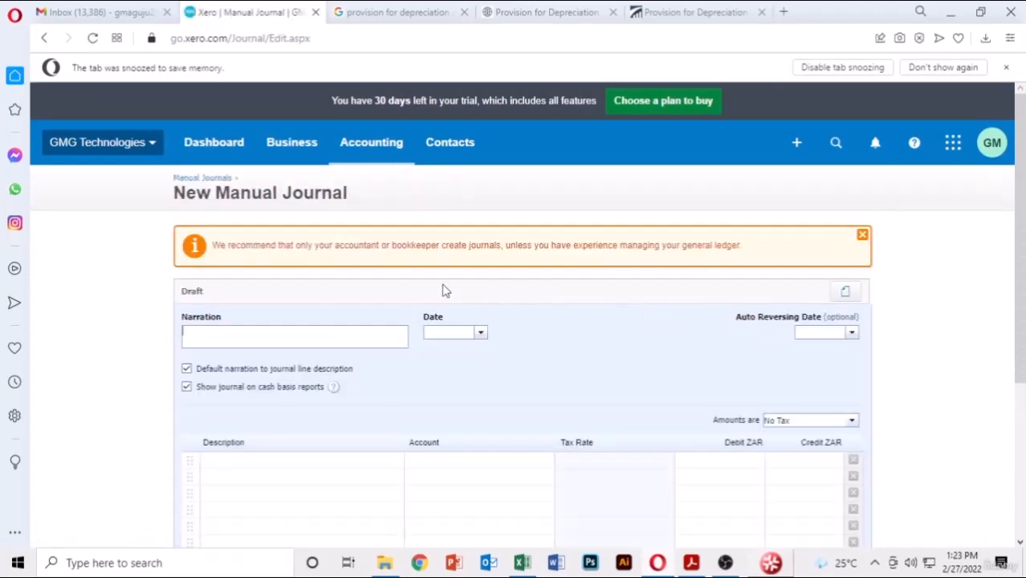
click(372, 144)
click(380, 229)
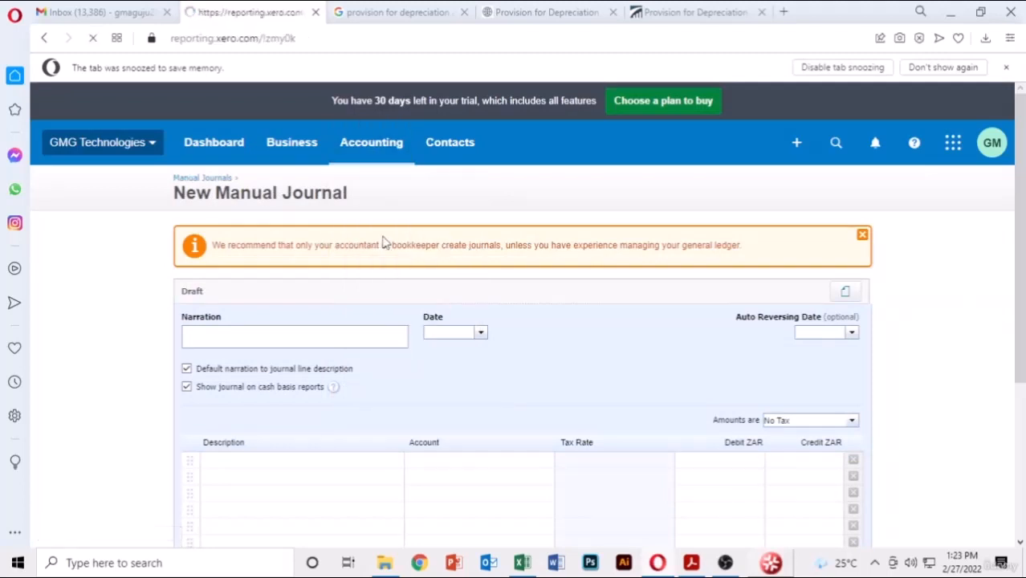
scroll(384, 242, down, 4)
scroll(384, 242, down, 3)
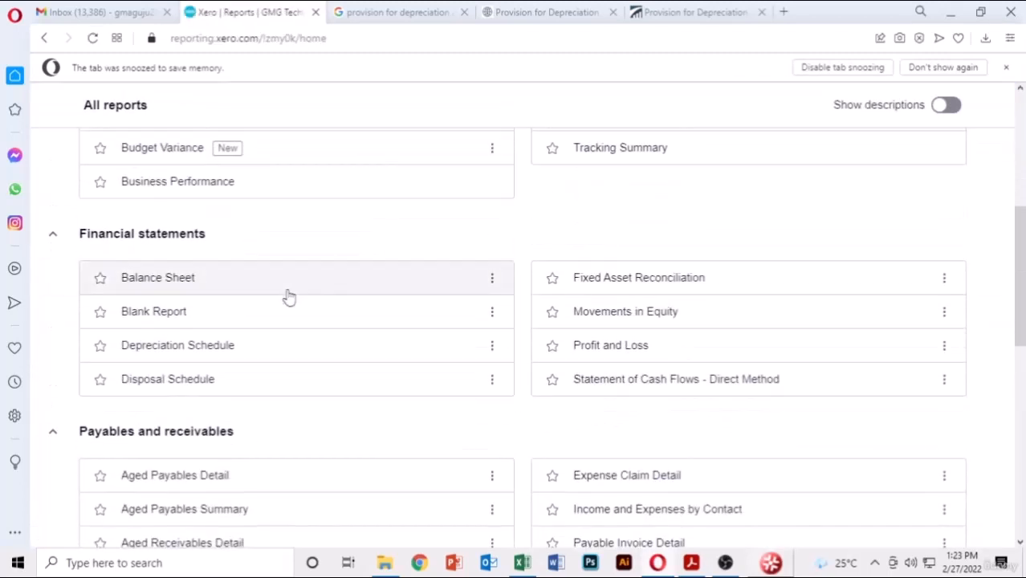
scroll(713, 247, up, 2)
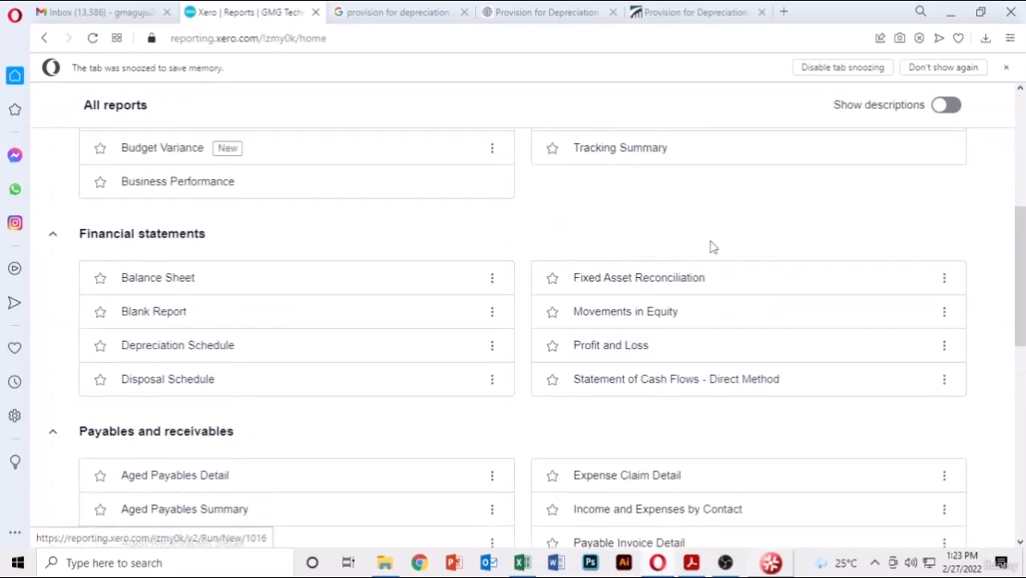
- Open Profit and Loss and check operating expenses of 3,500.00 and net profit of 119,510.05
click(597, 358)
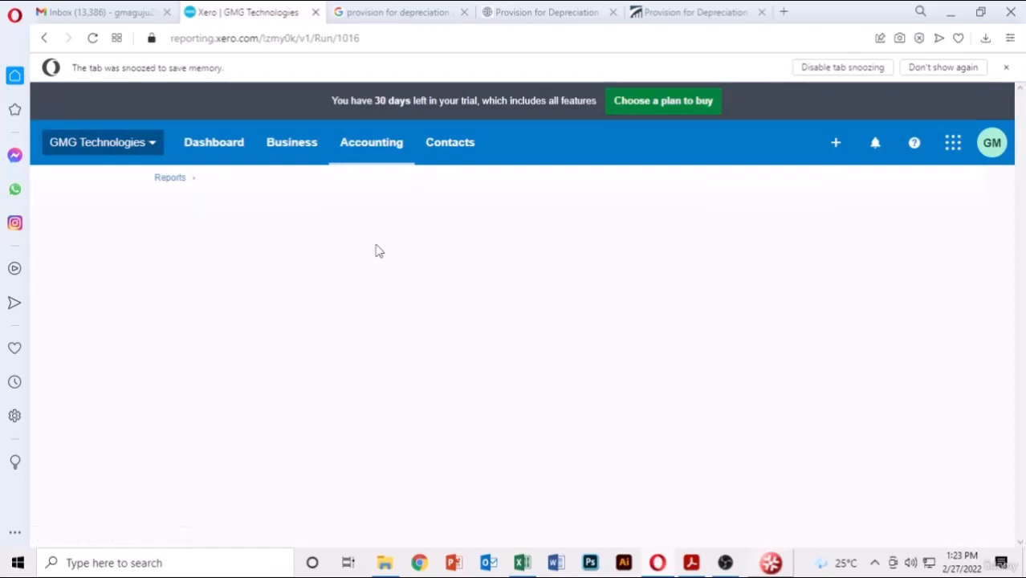
scroll(509, 268, down, 2)
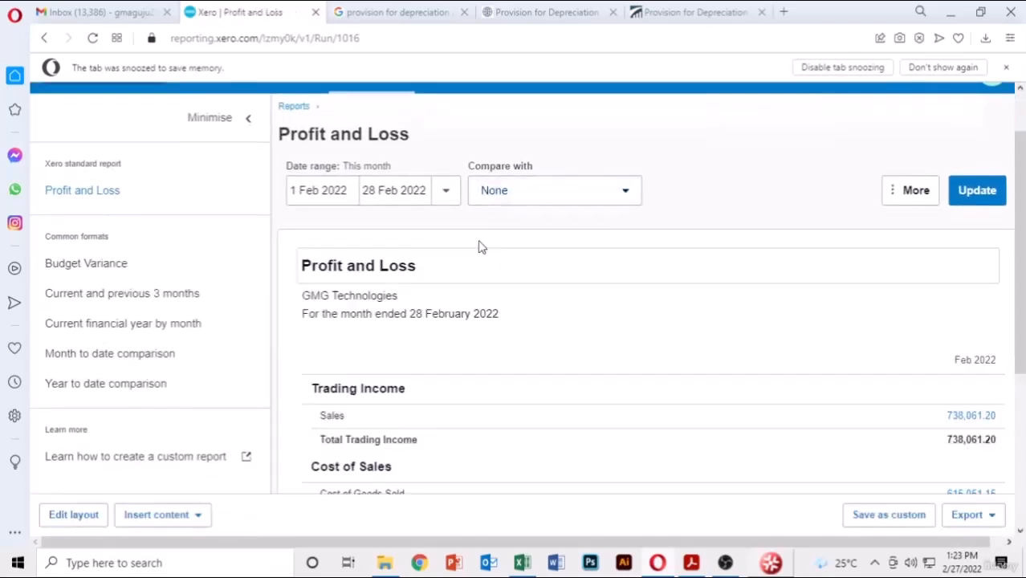
scroll(479, 246, down, 1)
scroll(475, 240, down, 3)
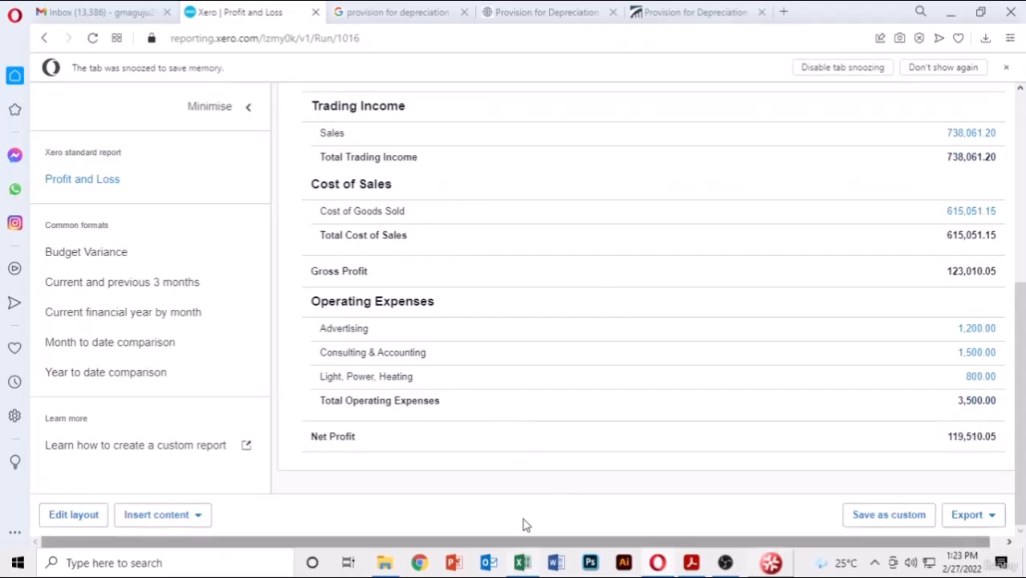
mouse_move(523, 564)
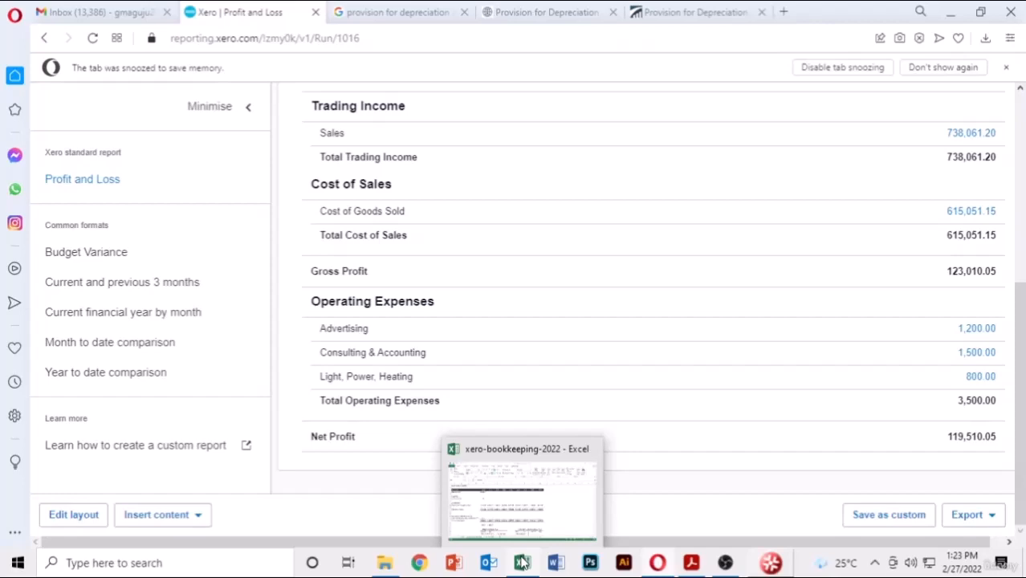
- In Excel, check the useful life of 10 years and the E10 annual depreciation formula
click(523, 563)
click(385, 273)
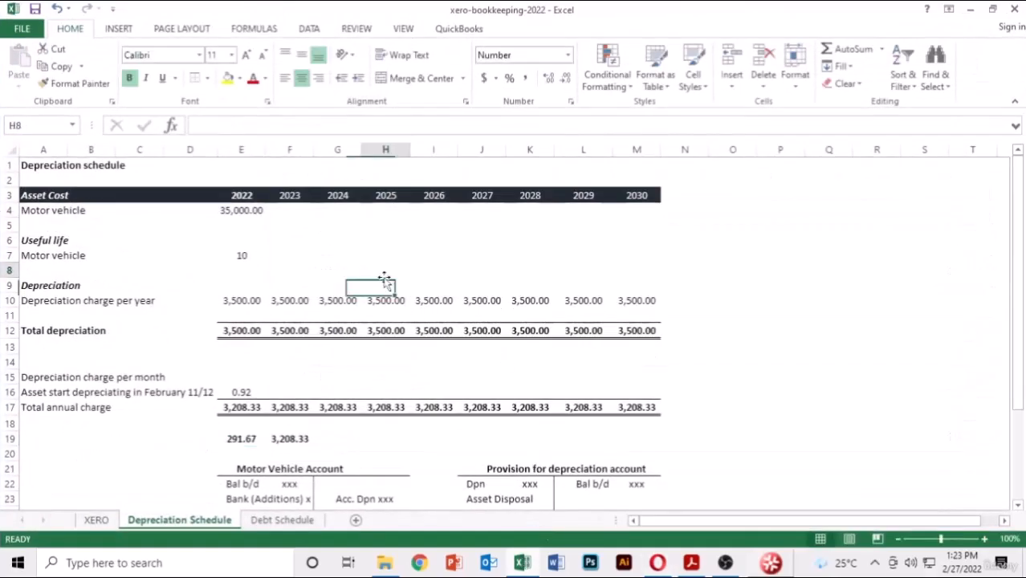
click(282, 372)
click(246, 363)
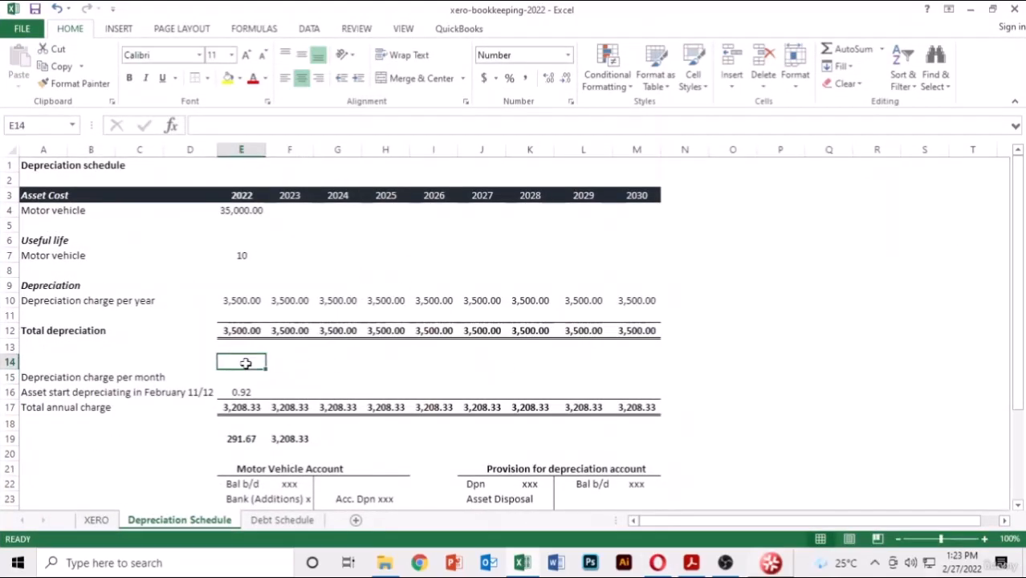
click(238, 270)
click(242, 256)
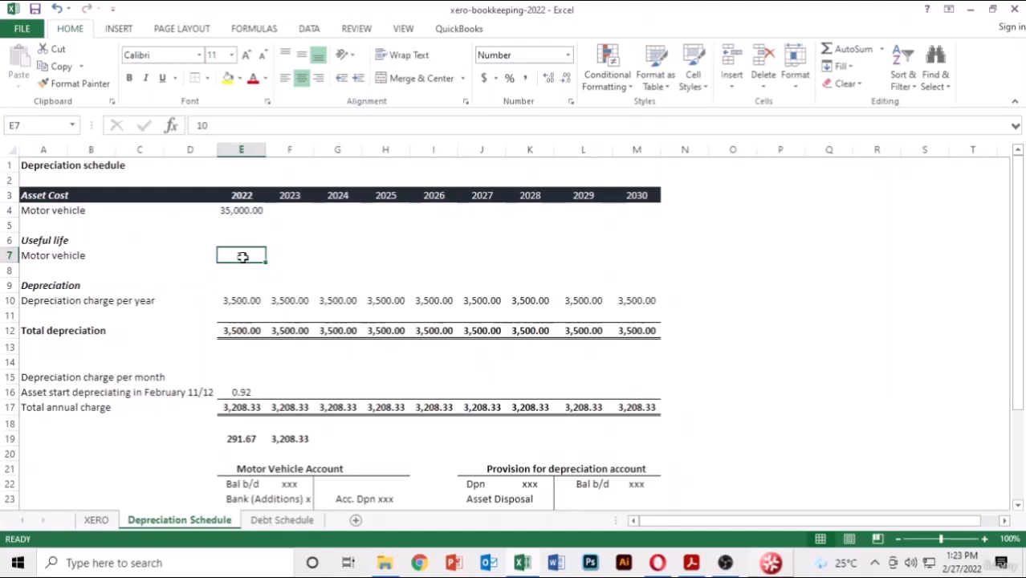
click(318, 252)
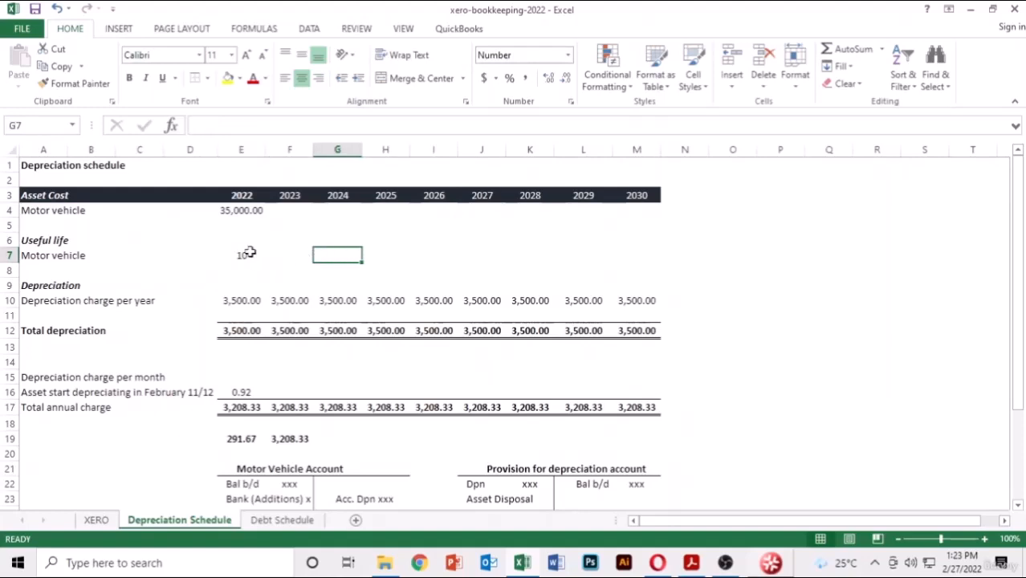
click(242, 256)
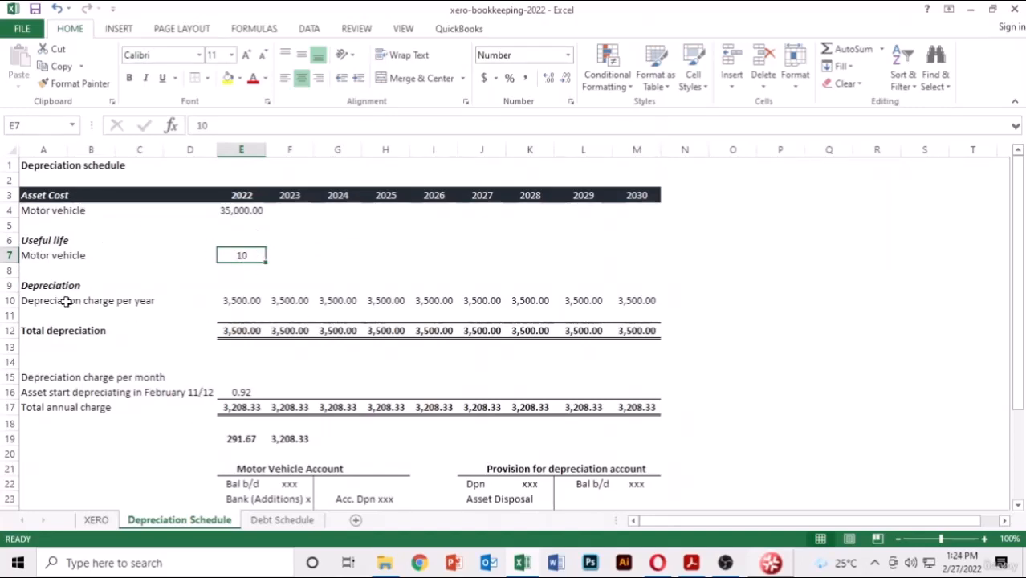
click(242, 301)
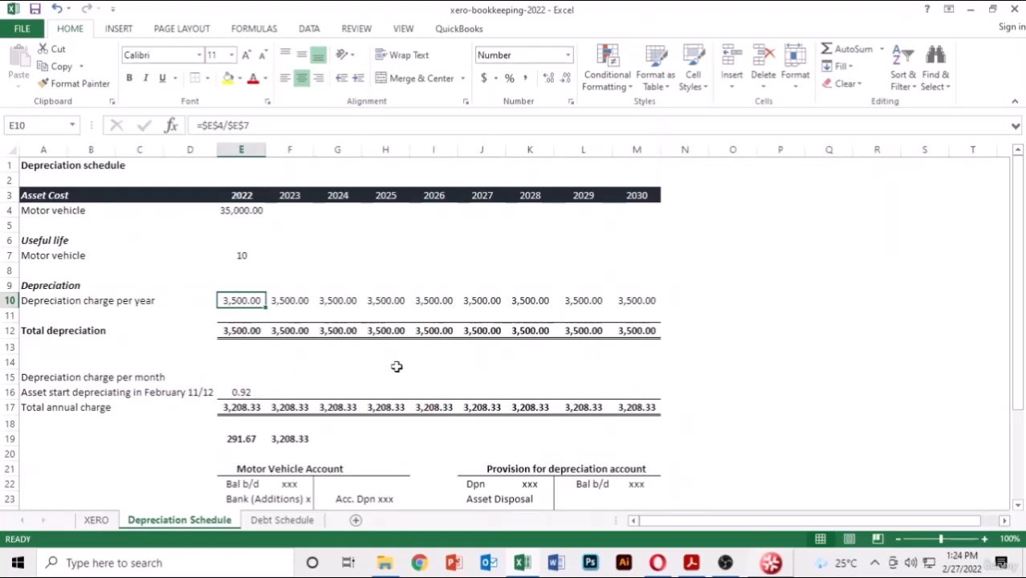
- Check the E17, E19 and F19 depreciation formulas, including the 3,208.33 eleven-month charge, then minimise Excel
click(241, 406)
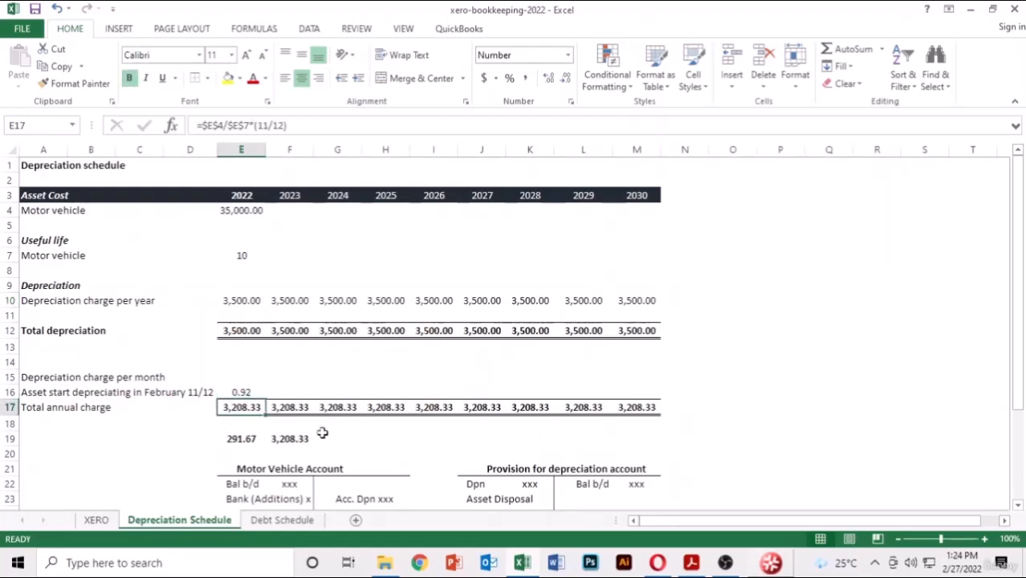
click(242, 437)
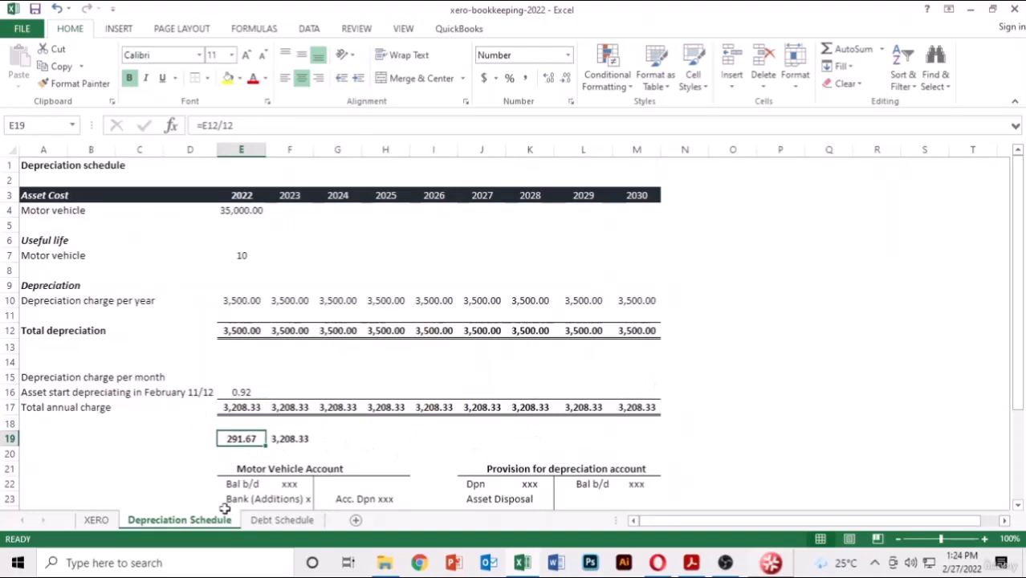
click(305, 438)
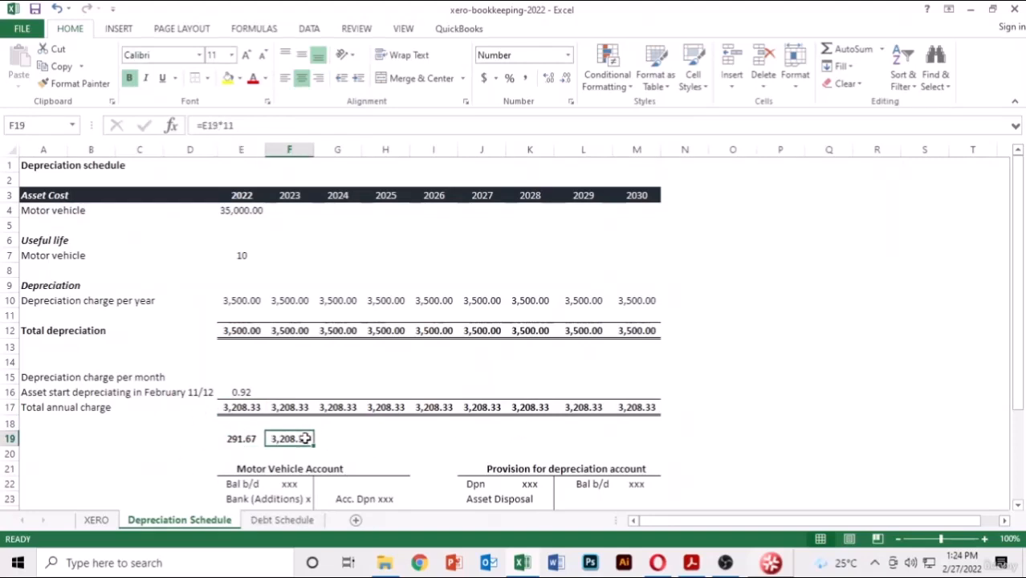
click(241, 439)
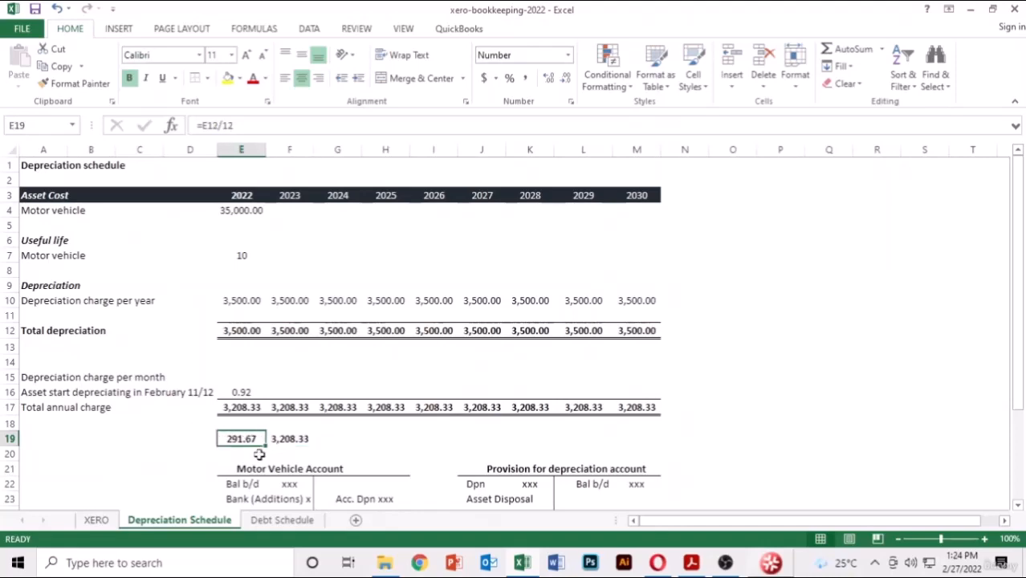
click(515, 569)
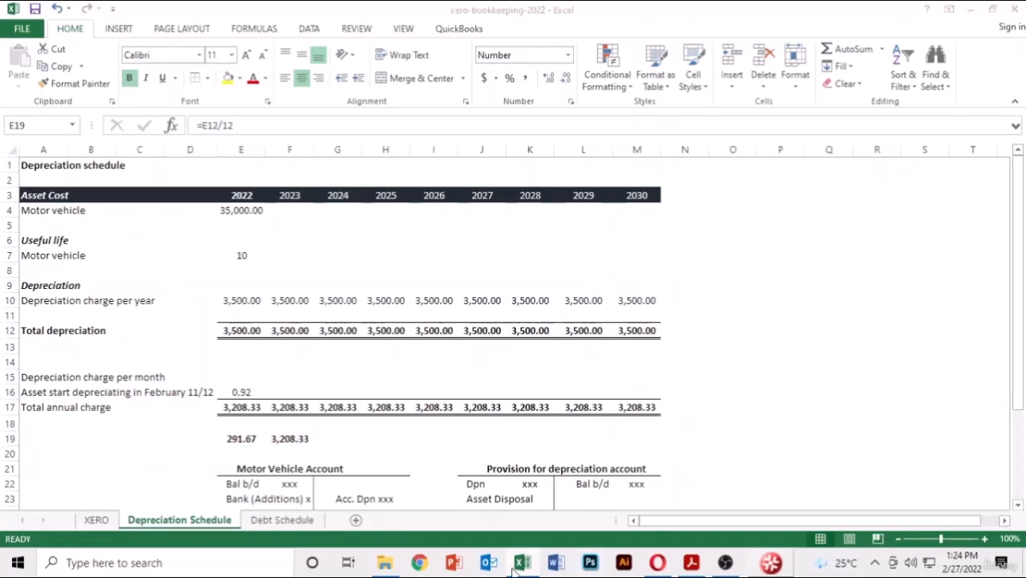
scroll(522, 321, up, 5)
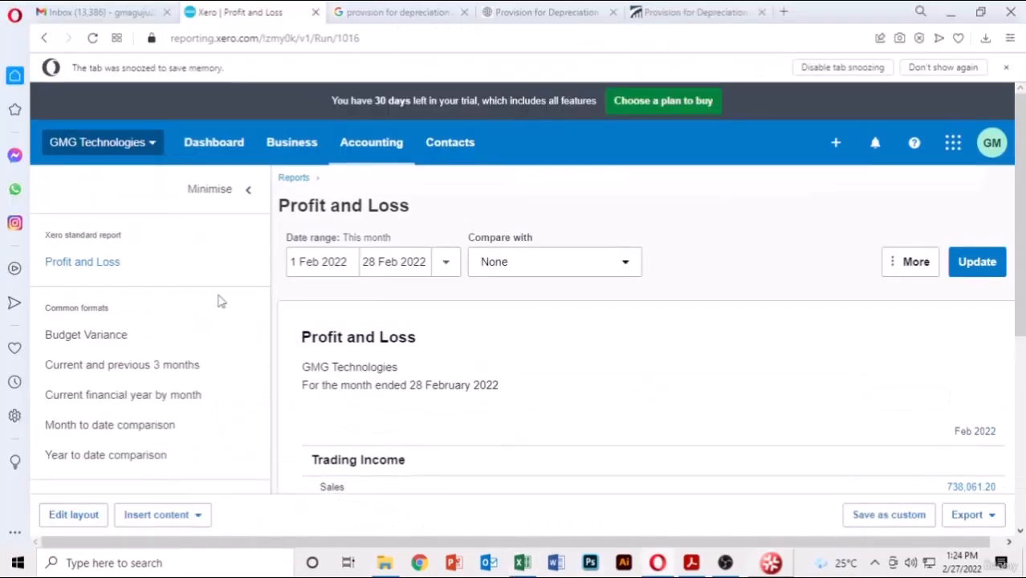
- Open the Journal Report from Accounting > Reports and start a new manual journal
click(365, 145)
click(388, 201)
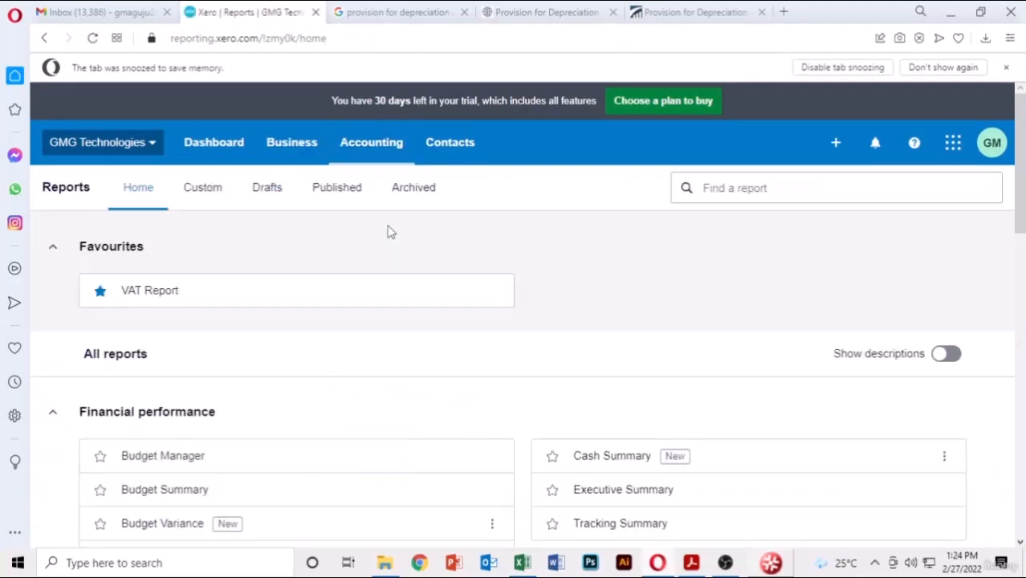
scroll(389, 233, down, 8)
scroll(396, 286, down, 5)
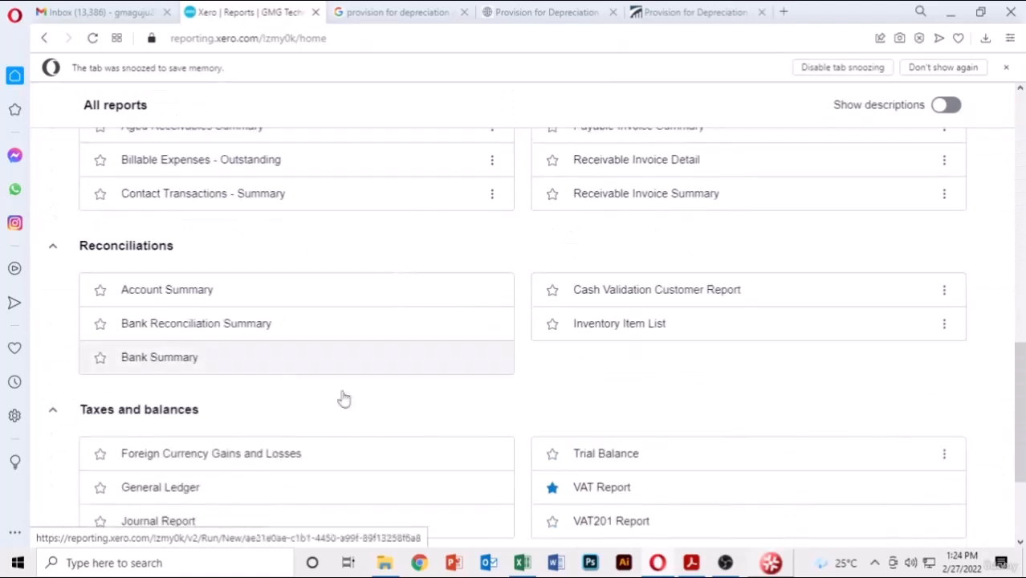
click(190, 378)
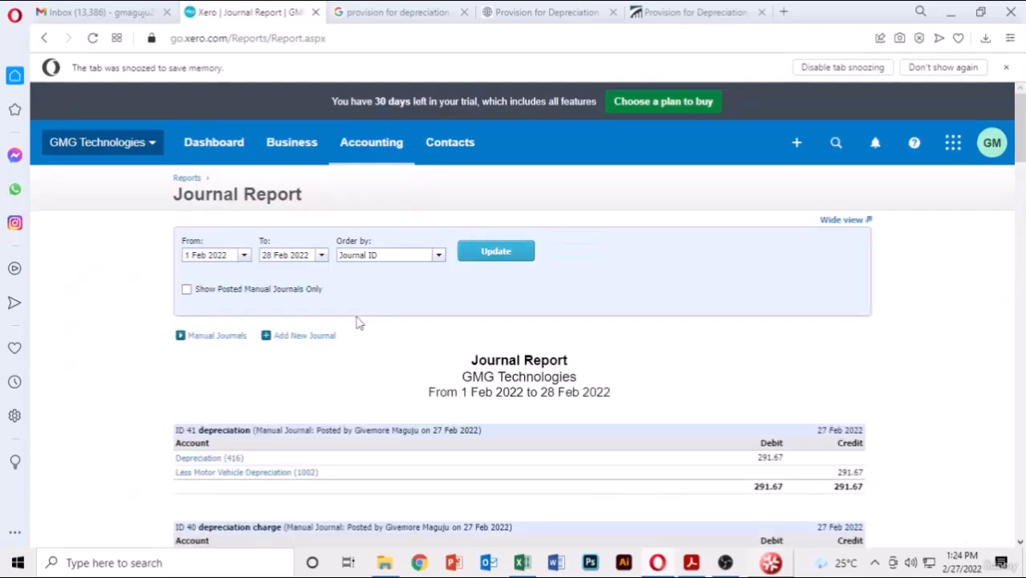
click(302, 341)
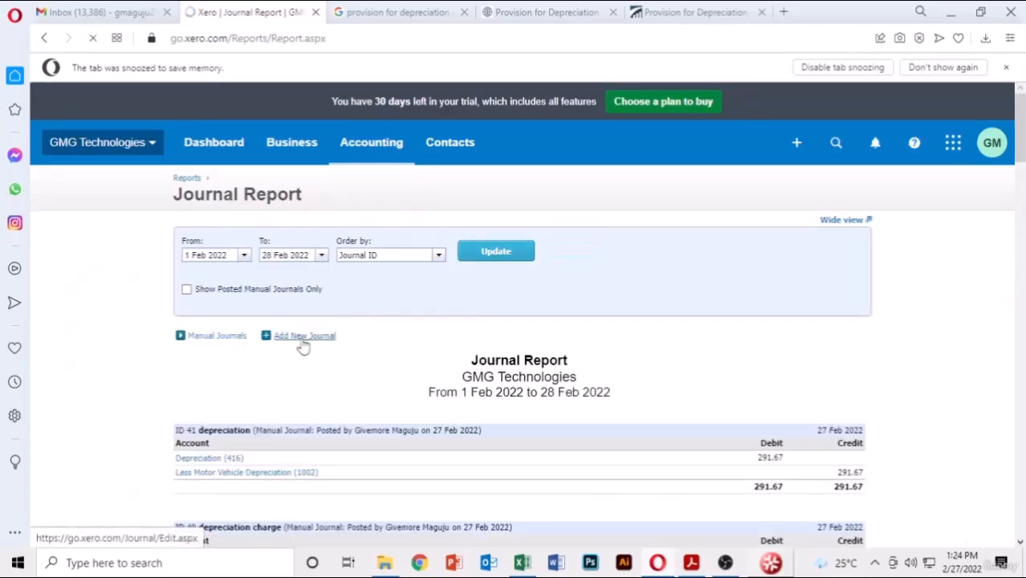
scroll(475, 336, down, 2)
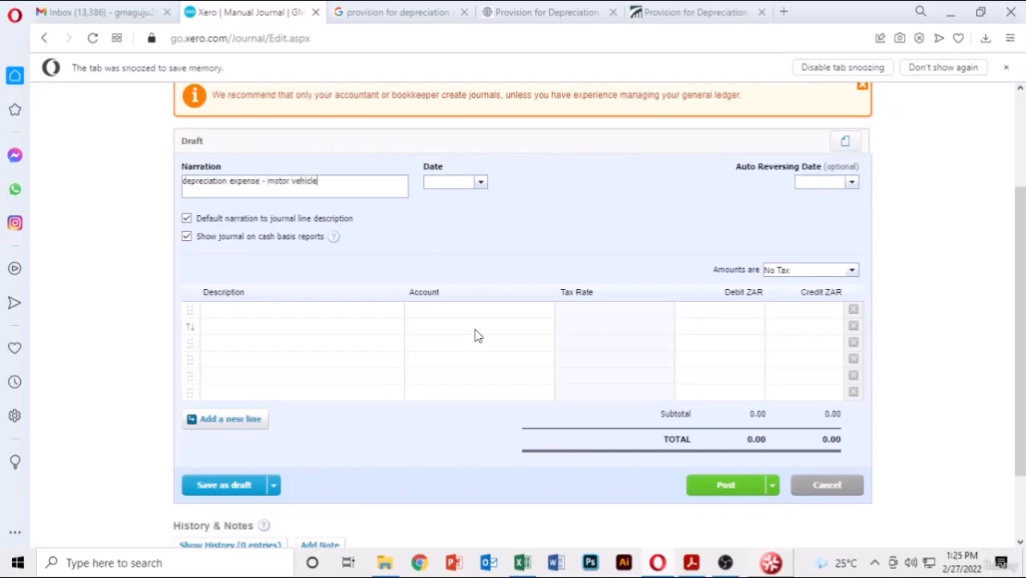
- Set the journal date to 27 Feb 2022
click(481, 182)
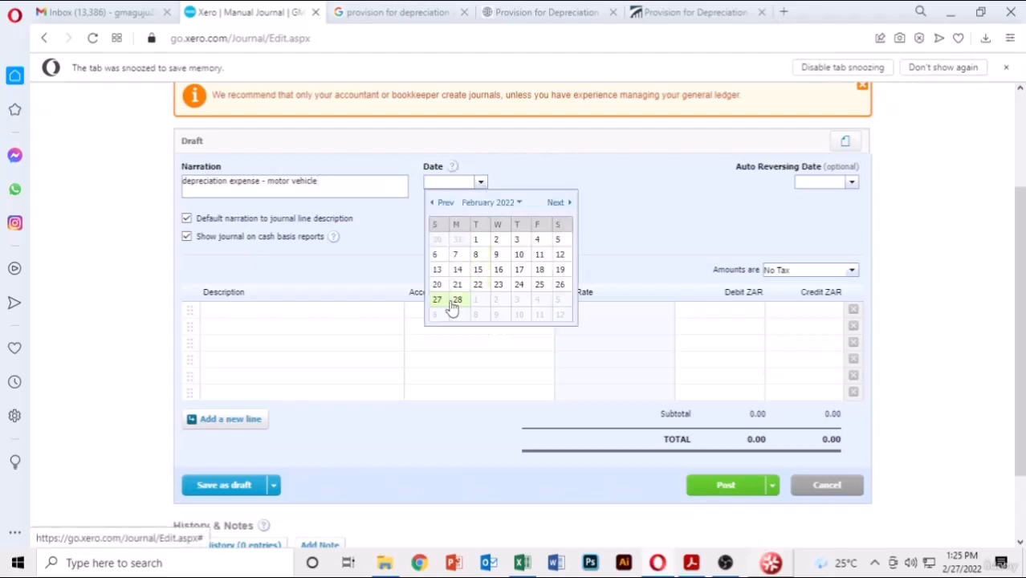
click(441, 300)
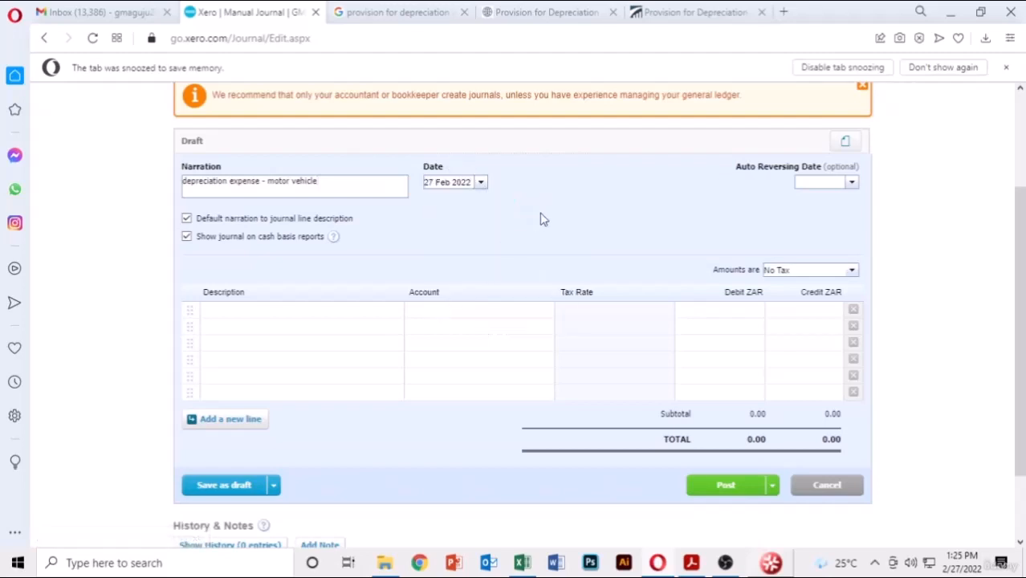
scroll(542, 219, down, 1)
- Add a 291.67 credit line to 1002 Less Motor Vehicle Depreciation
click(346, 213)
click(514, 215)
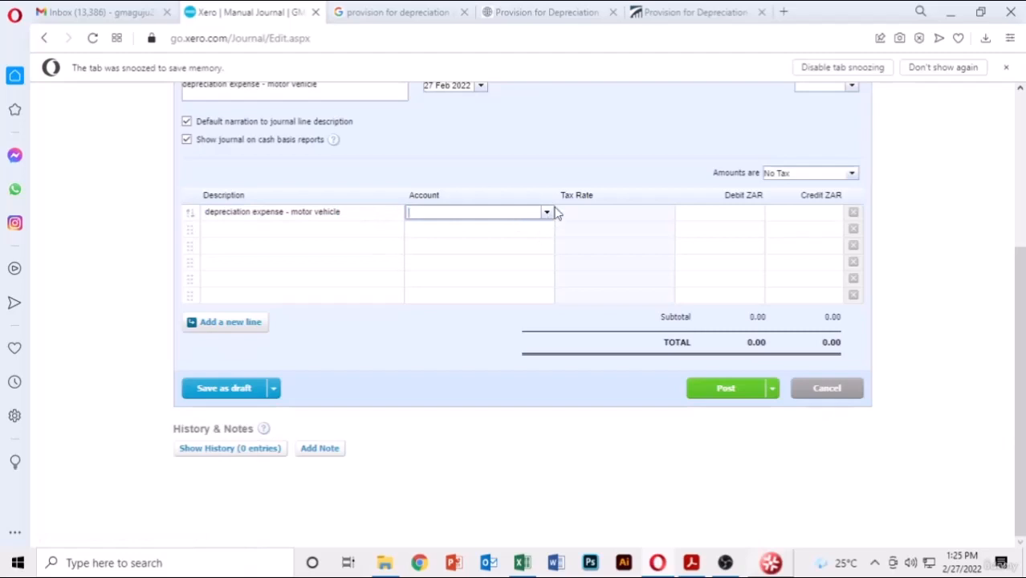
click(547, 215)
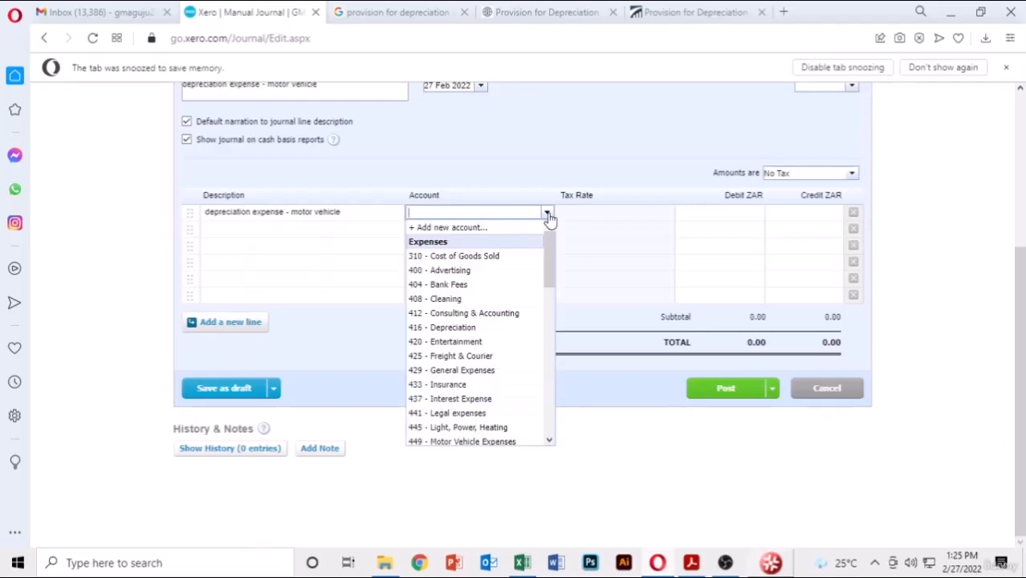
scroll(486, 337, down, 5)
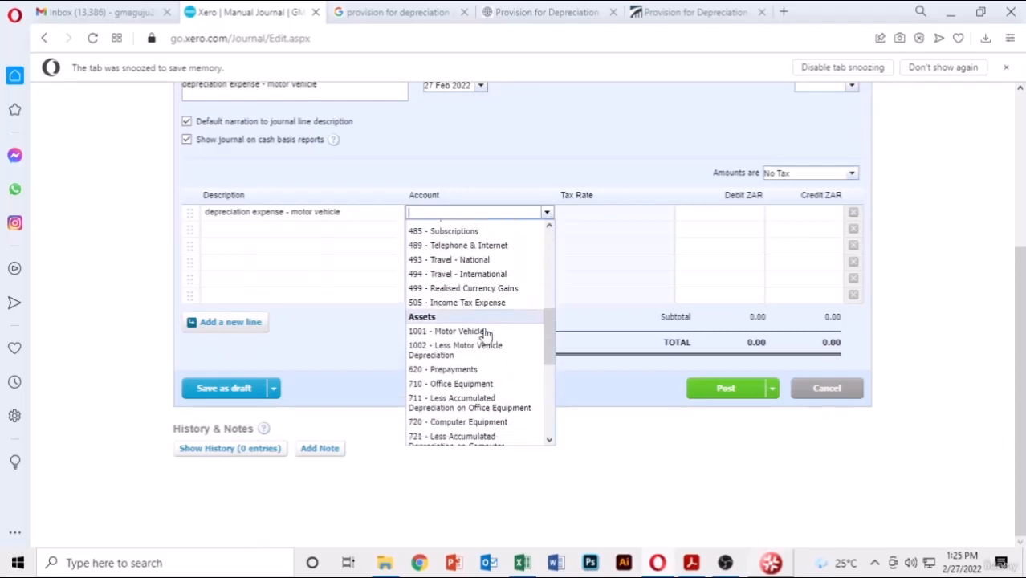
scroll(482, 332, down, 2)
click(478, 296)
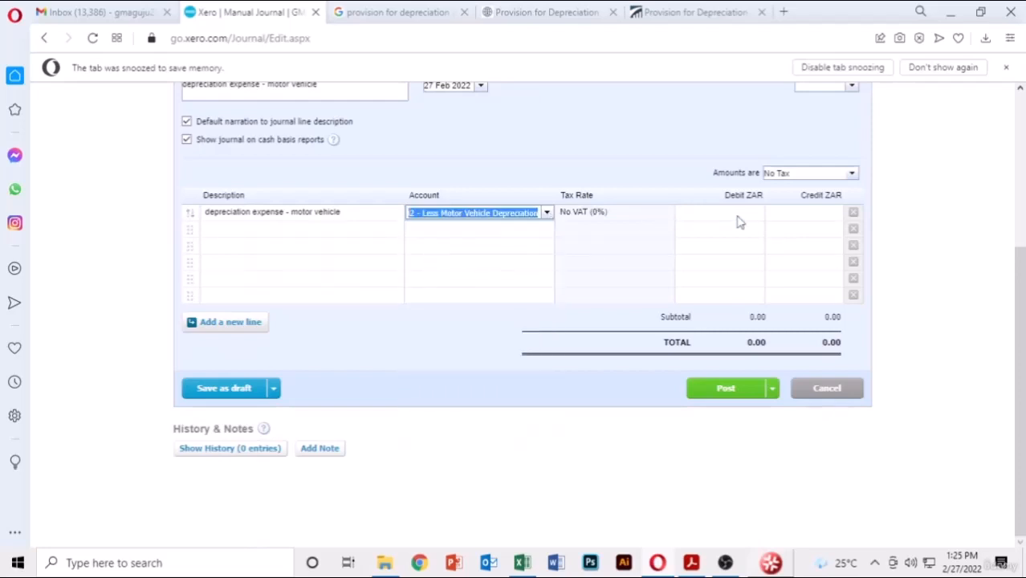
click(820, 215)
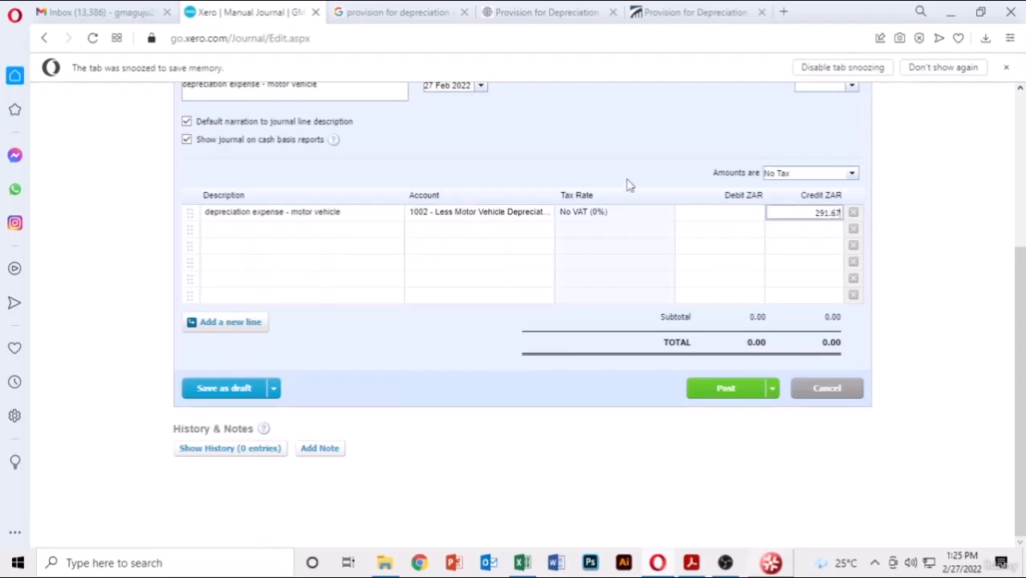
click(344, 232)
- Debit 416 Depreciation for 291.67 and post the journal
click(551, 233)
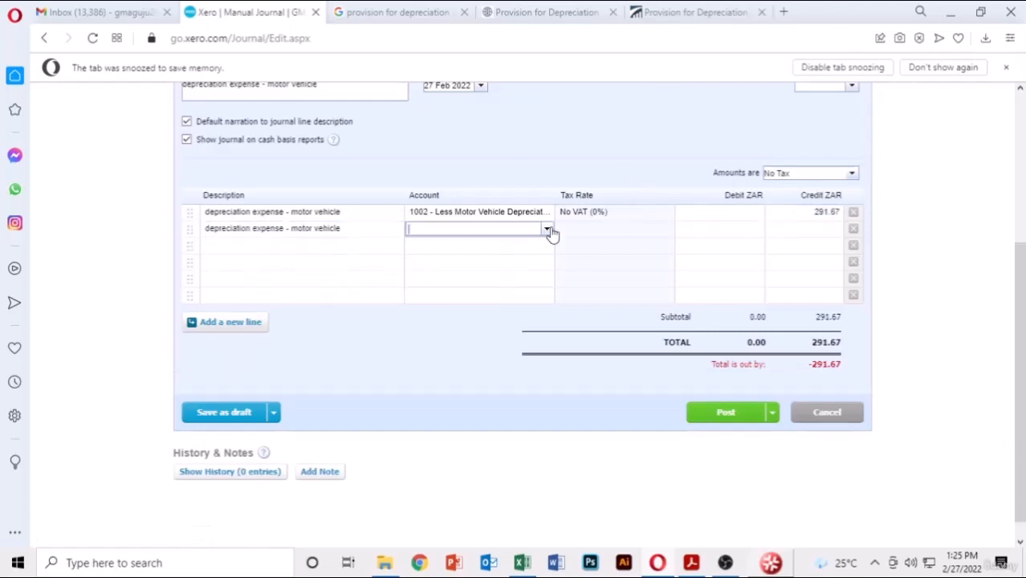
click(474, 347)
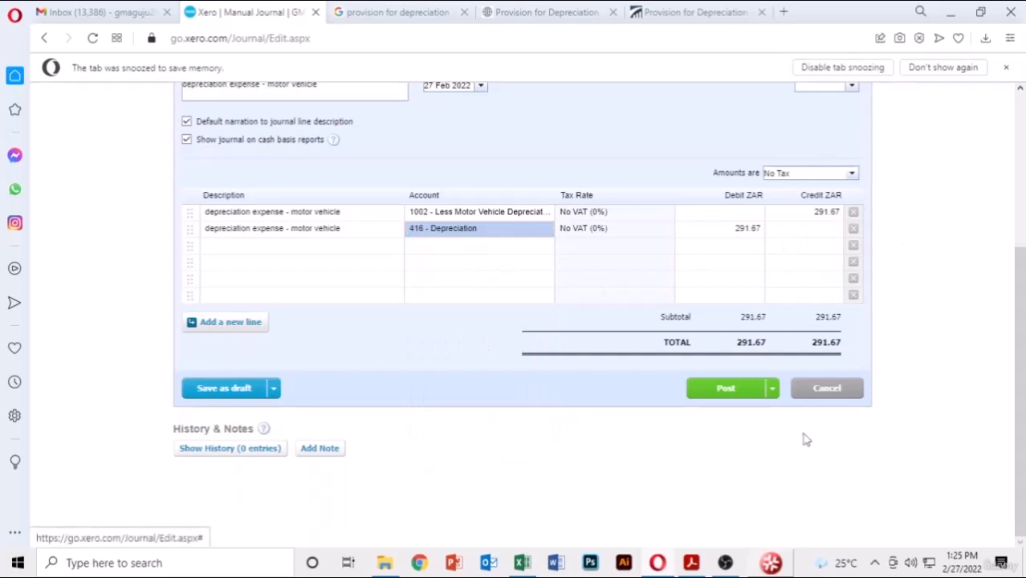
click(748, 393)
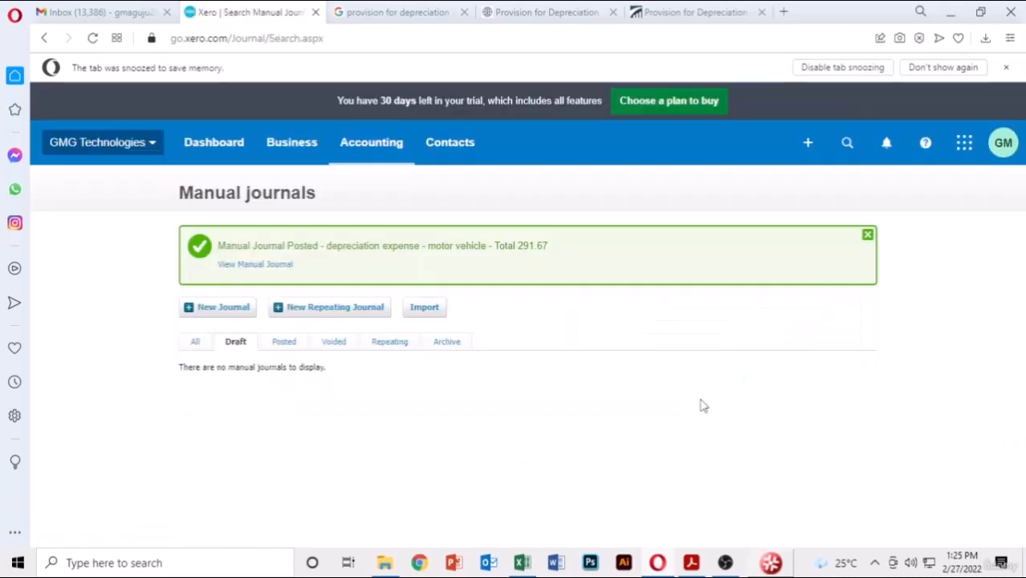
- Open the February 2022 Profit and Loss and confirm the 291.67 Depreciation line and net profit 119,218.38
click(368, 149)
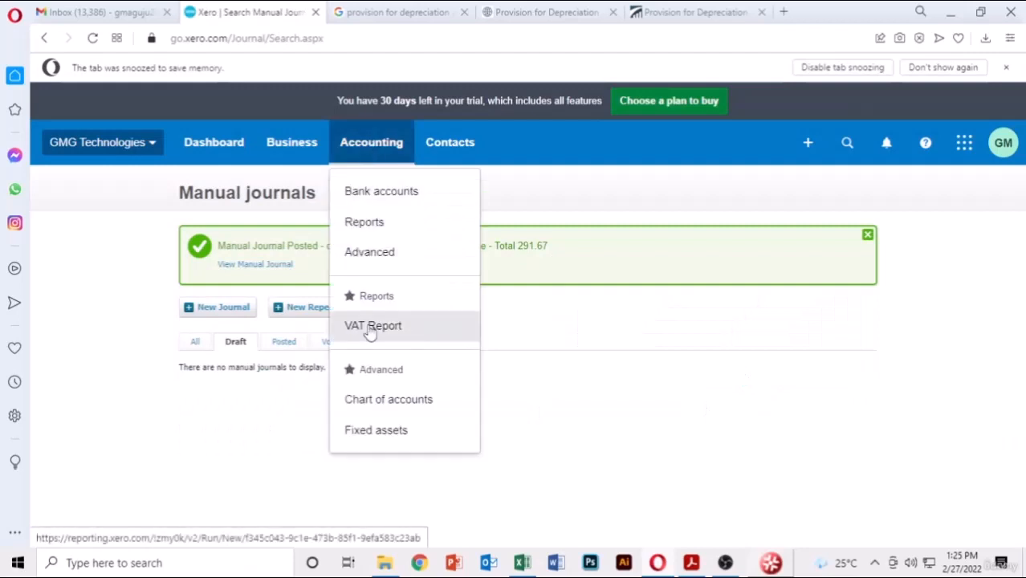
click(401, 234)
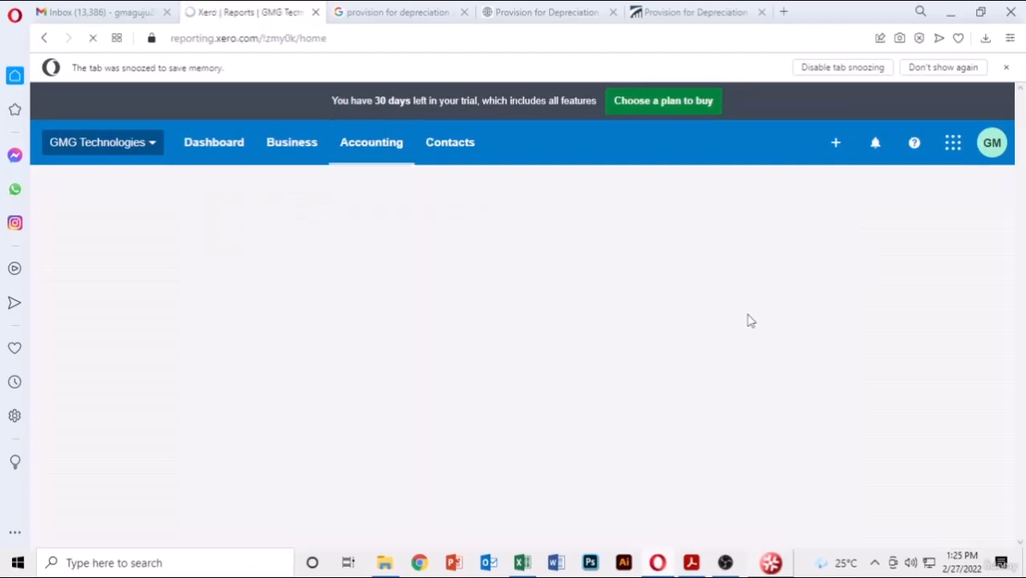
scroll(637, 349, down, 5)
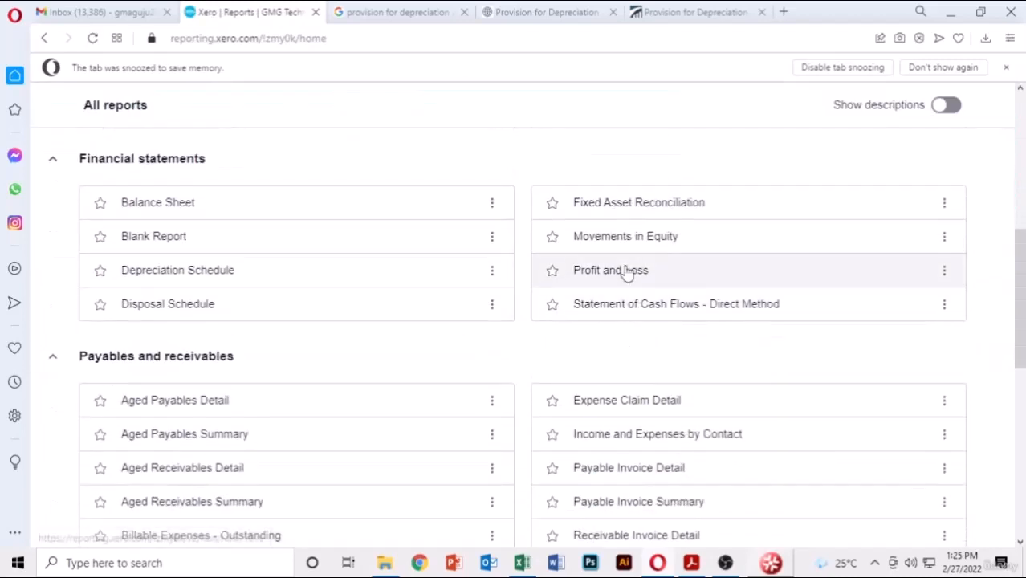
click(626, 271)
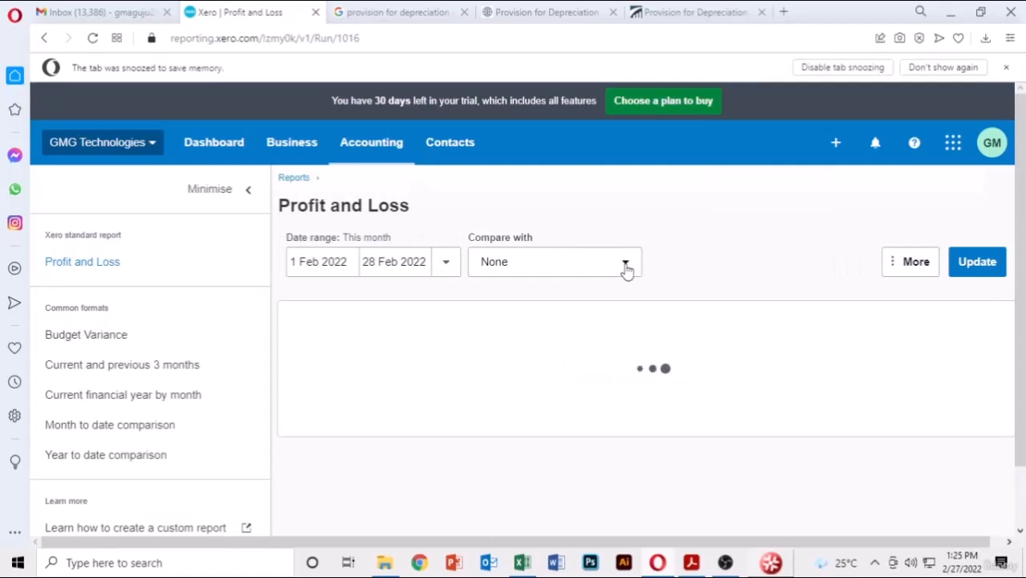
scroll(691, 339, down, 5)
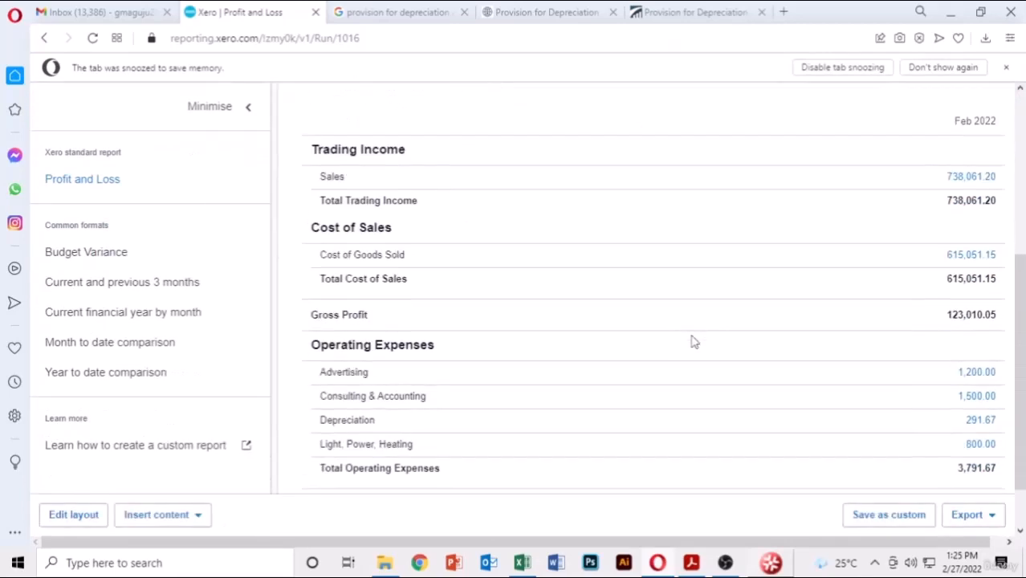
scroll(691, 341, down, 1)
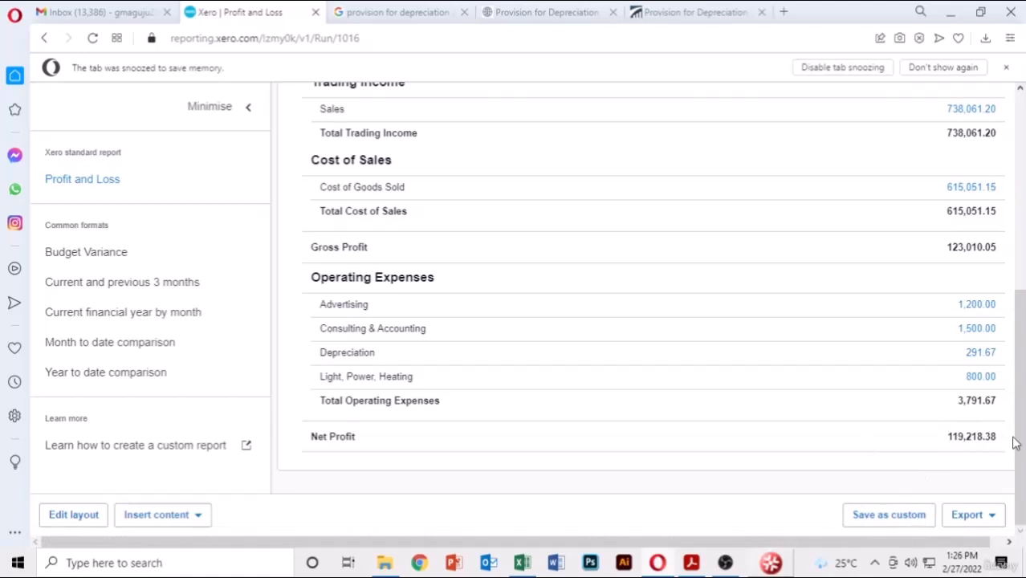
scroll(606, 384, up, 6)
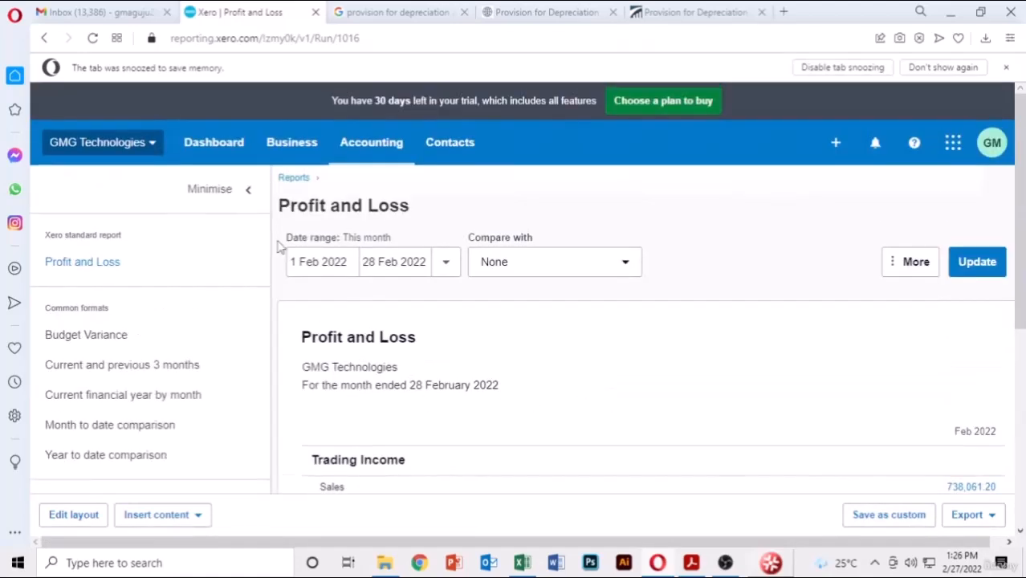
- Close the Accounting menu and recheck operating expenses of 3,791.67 before returning to the top
click(394, 156)
click(657, 191)
scroll(714, 259, down, 3)
scroll(460, 346, down, 3)
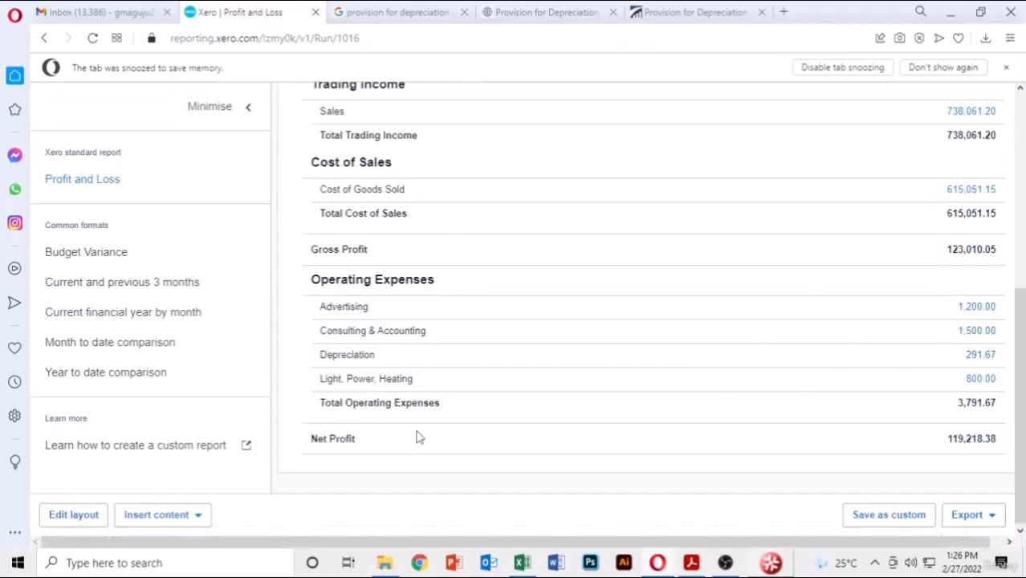
scroll(418, 437, up, 8)
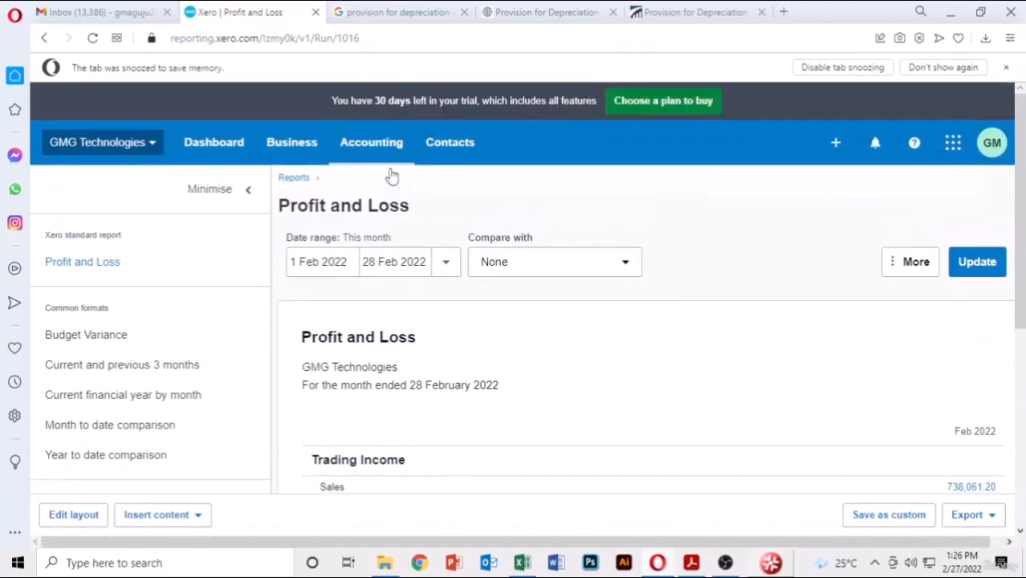
- Open the Balance Sheet report from the Accounting > Reports list
click(379, 155)
click(375, 226)
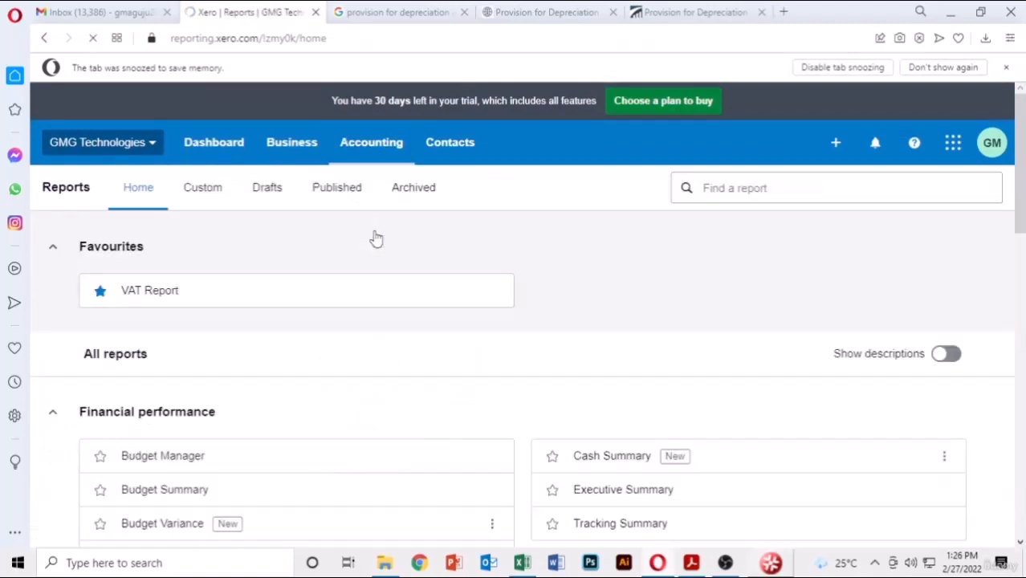
scroll(438, 265, down, 5)
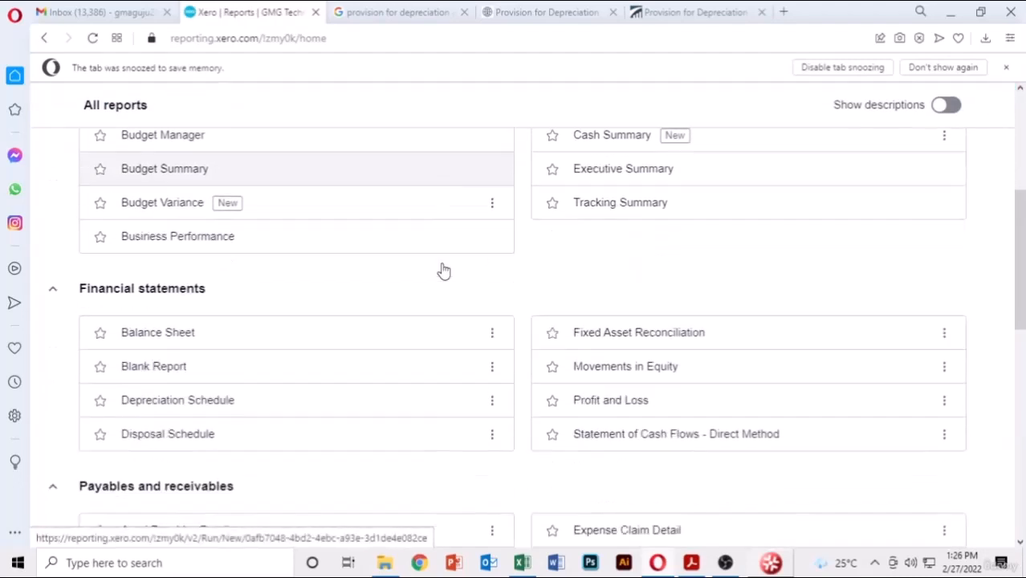
click(185, 282)
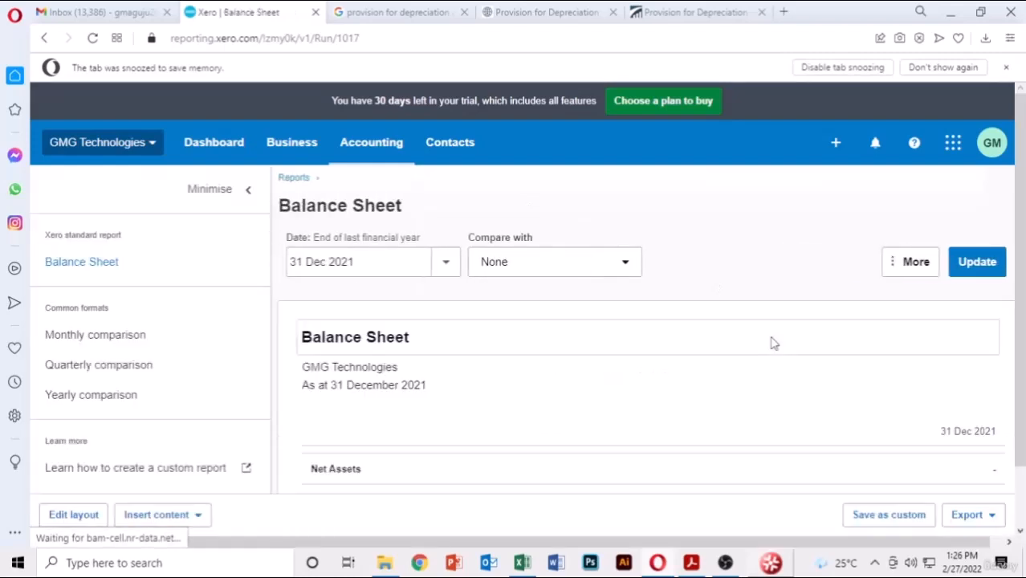
- Update the Balance Sheet to today, 27 February 2022, and check Motor Vehicle reads 34,708.33
click(447, 262)
click(469, 321)
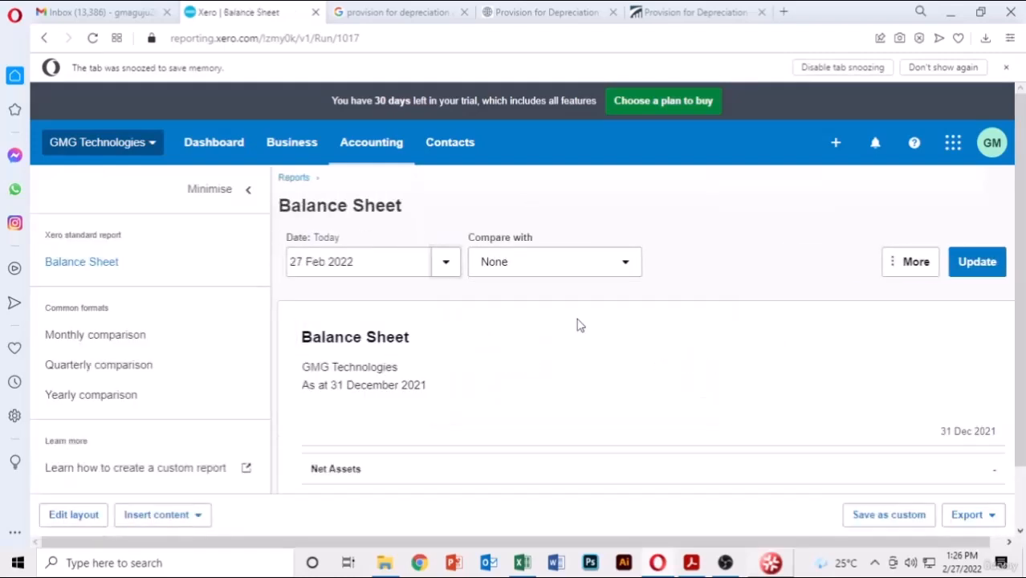
click(974, 265)
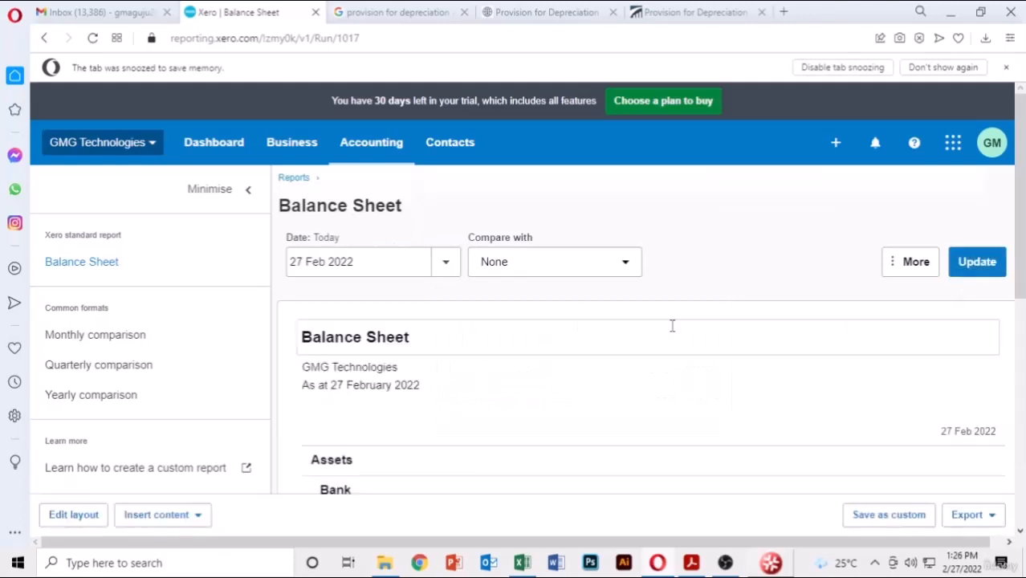
scroll(673, 332, down, 3)
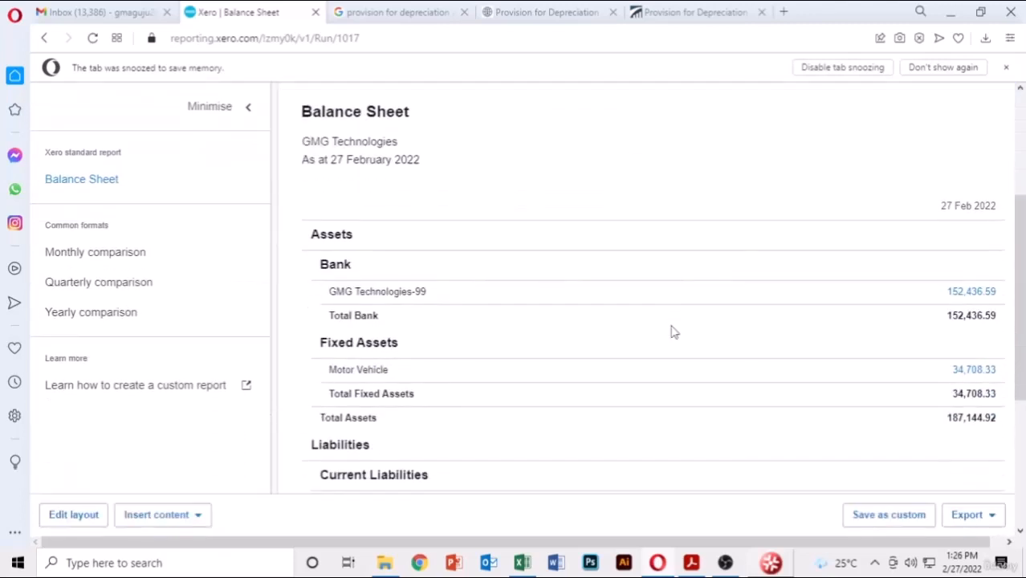
scroll(673, 332, down, 1)
scroll(673, 332, down, 1)
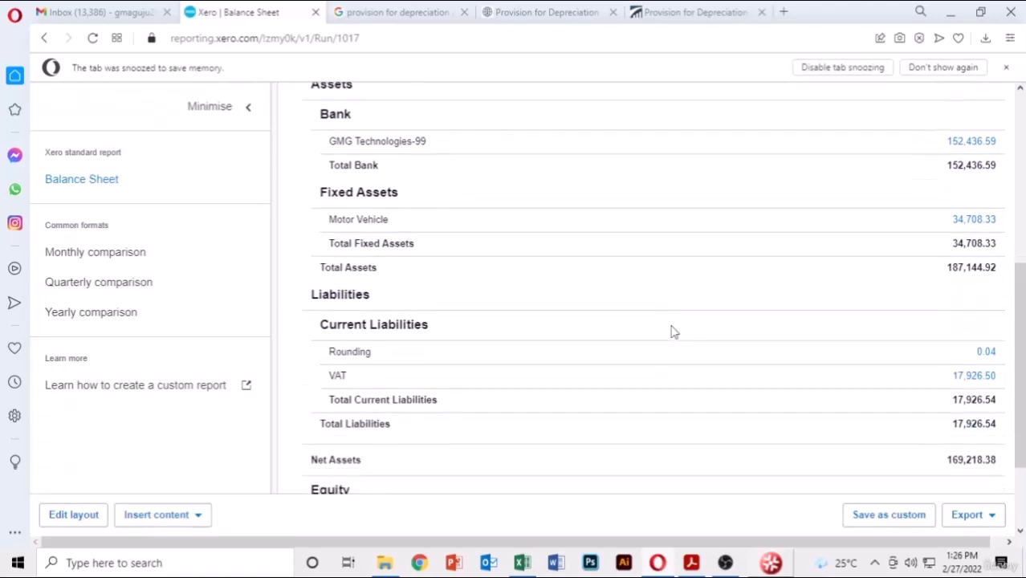
scroll(673, 332, up, 1)
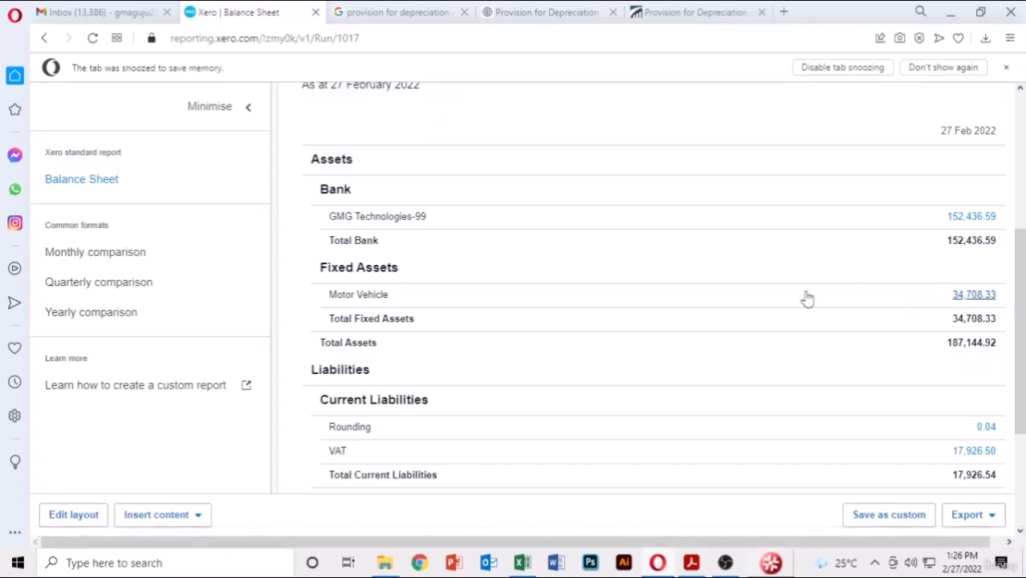
scroll(803, 297, up, 1)
scroll(801, 298, down, 1)
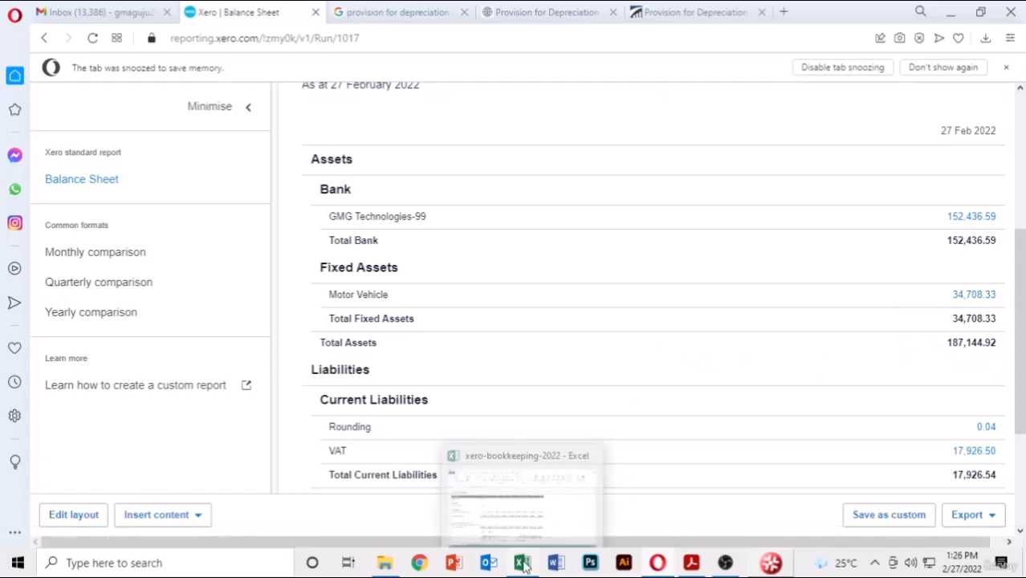
- In the xero-bookkeeping-2022 workbook, enter 35000 in P10 and =P10-291.67 in P11, giving 34708.33
click(522, 502)
click(789, 302)
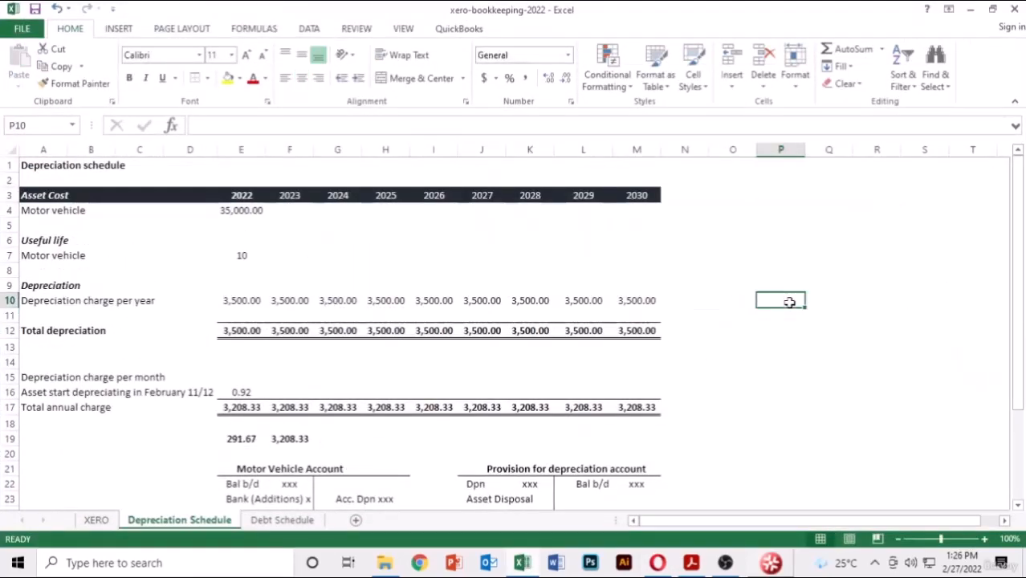
text(35000)
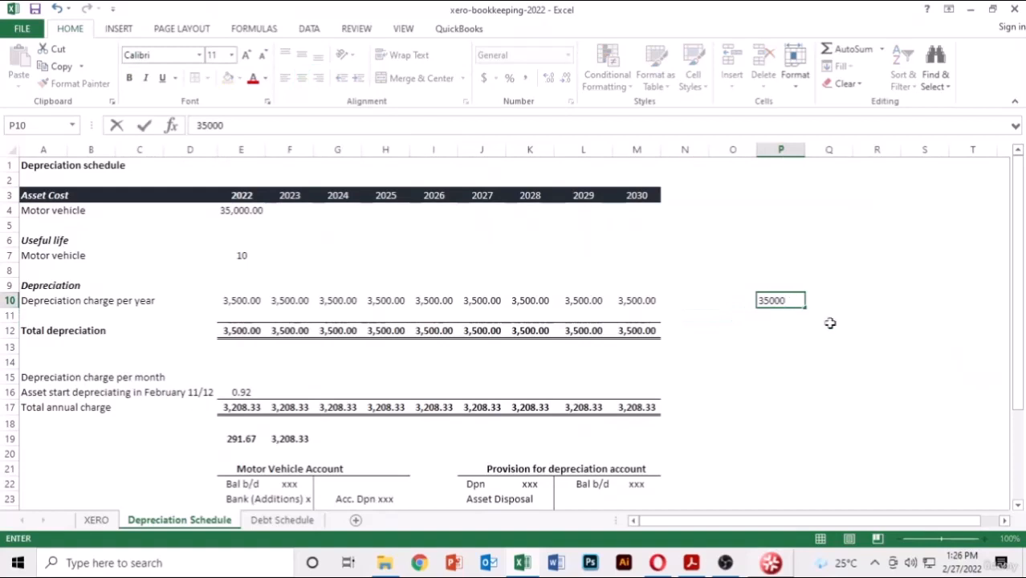
click(776, 320)
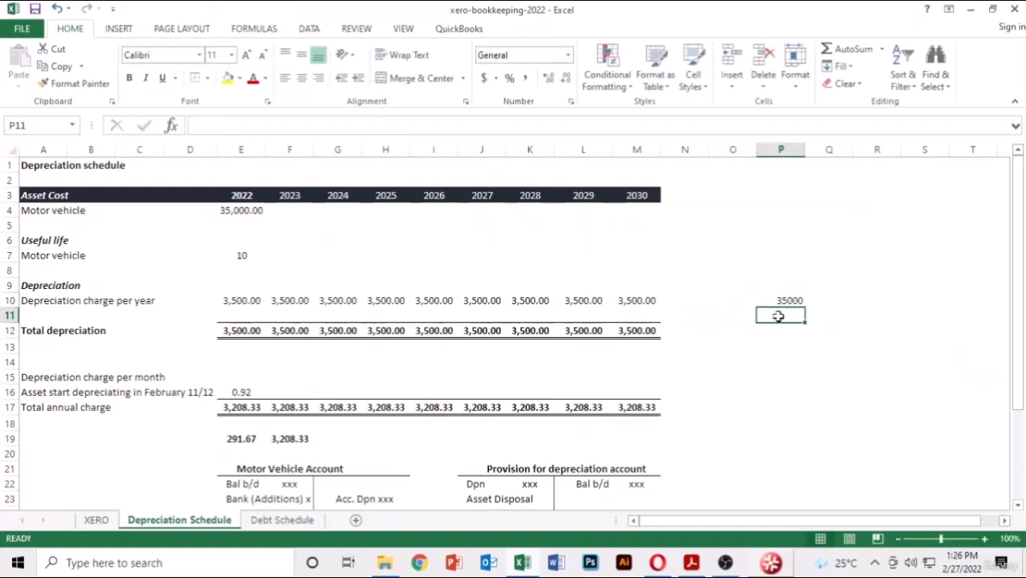
text(=)
key(Up)
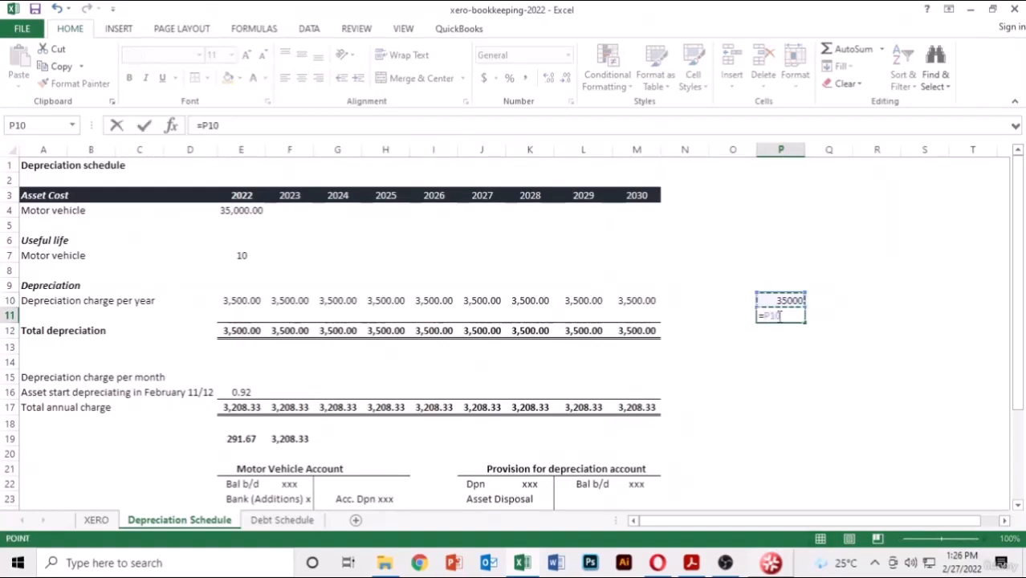
text(-291.)
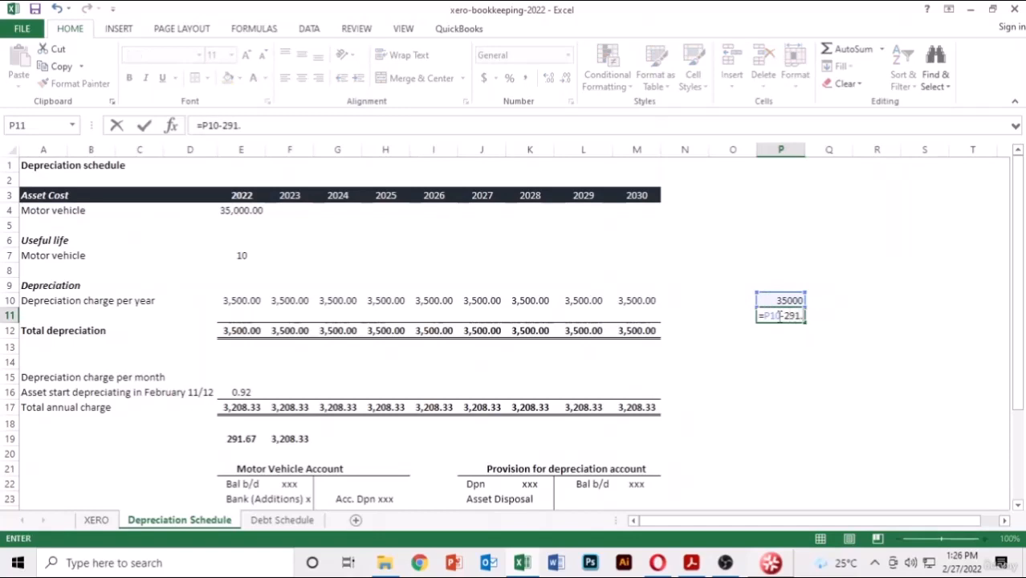
text(67)
key(Return)
click(779, 315)
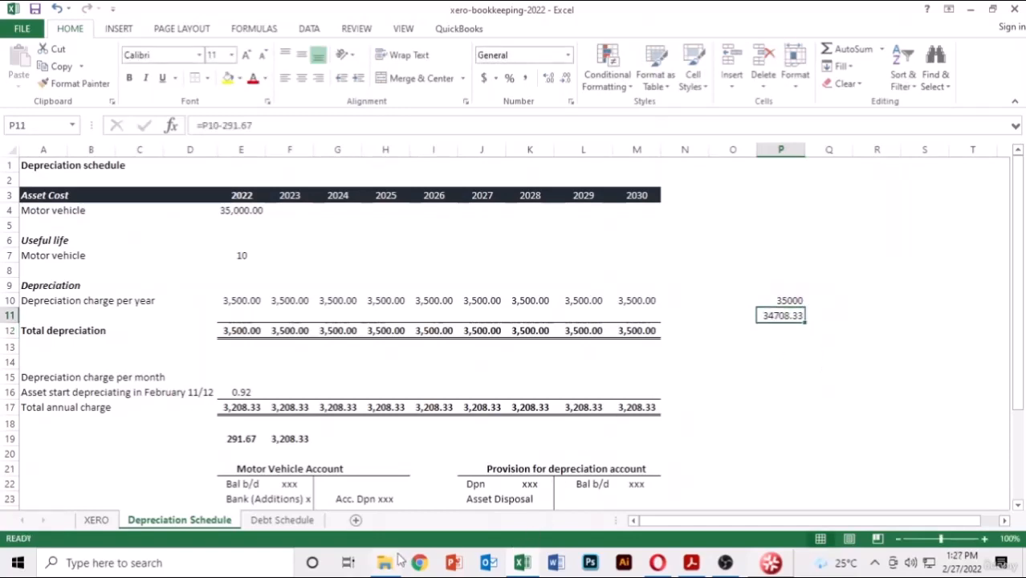
click(658, 560)
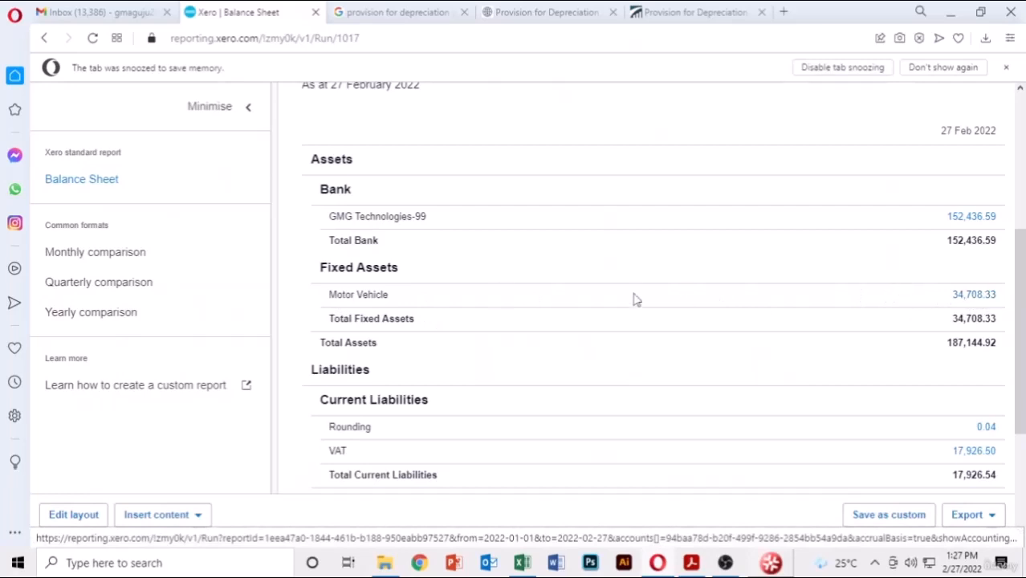
- Open the Depreciation Schedule report from the Accounting > Reports list
scroll(647, 376, up, 1)
scroll(648, 376, up, 5)
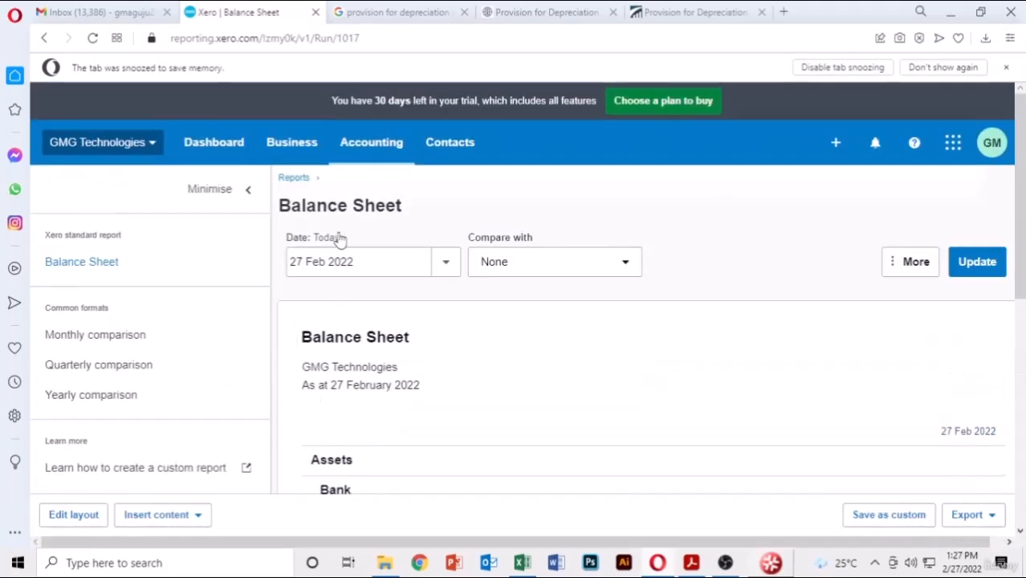
click(370, 142)
click(374, 222)
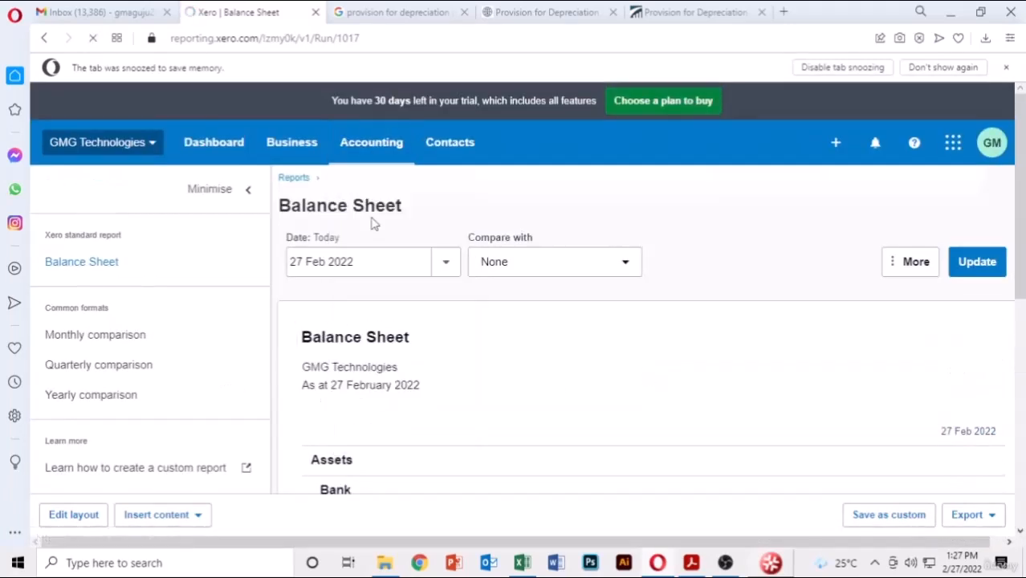
scroll(299, 383, down, 4)
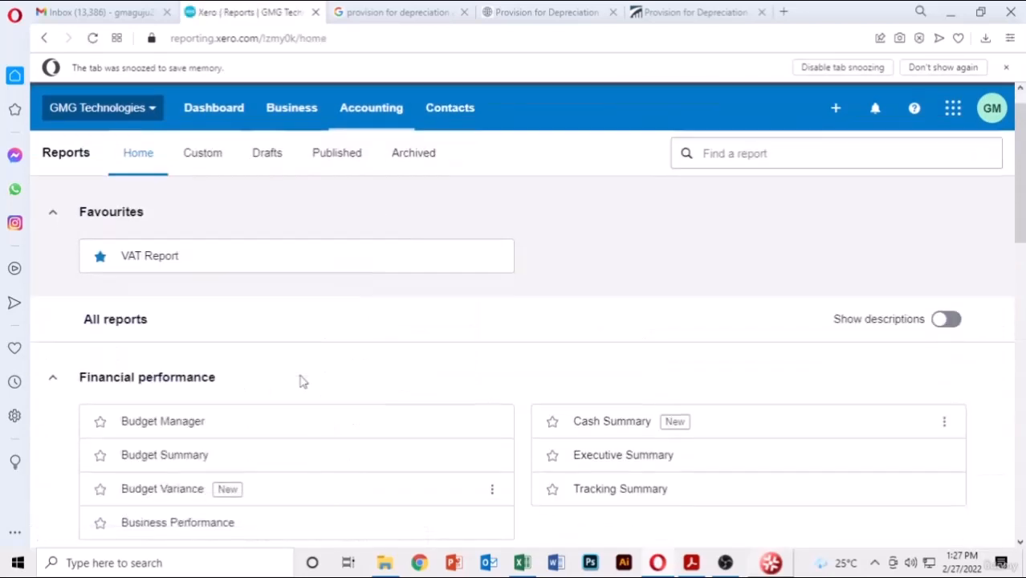
scroll(297, 385, down, 1)
click(164, 348)
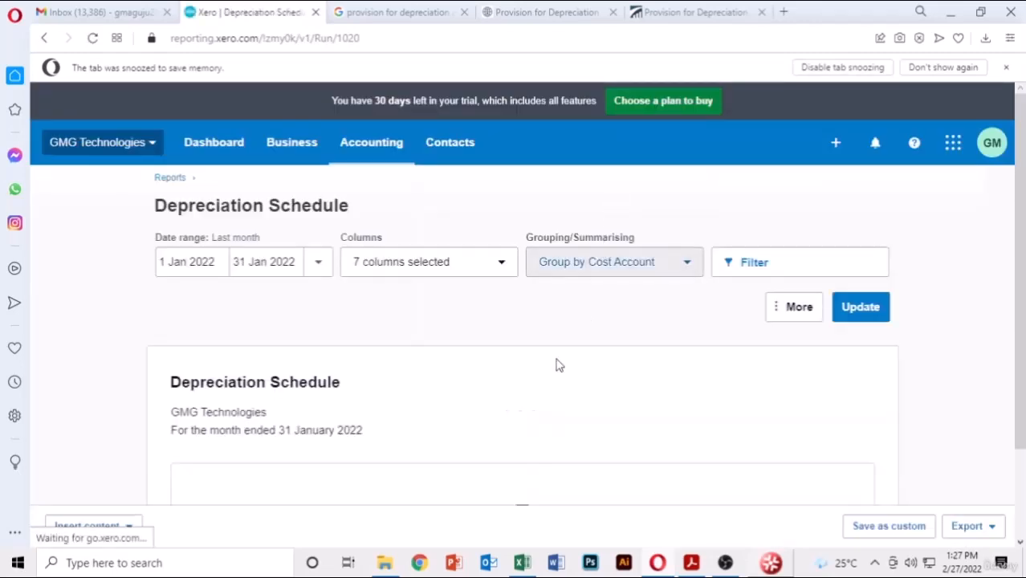
- Run the Depreciation Schedule for this month, February 2022, and confirm it shows nothing
scroll(554, 371, down, 2)
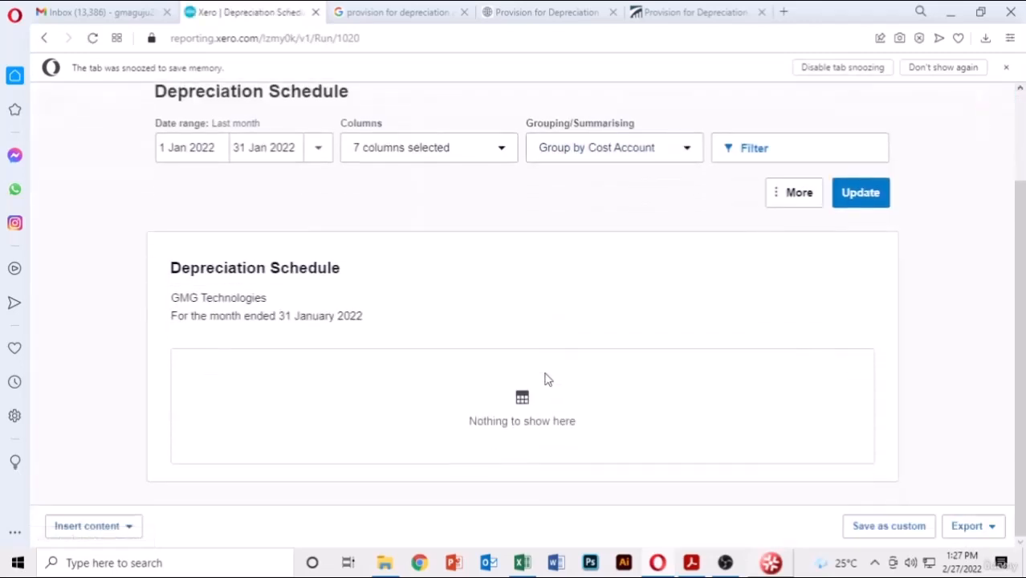
click(315, 155)
click(343, 196)
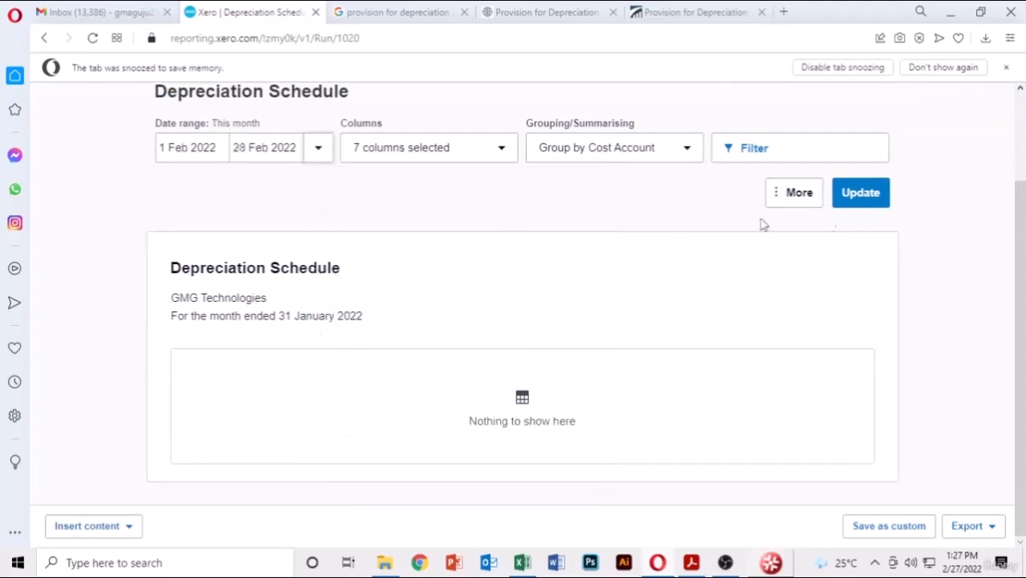
click(884, 193)
scroll(440, 302, down, 2)
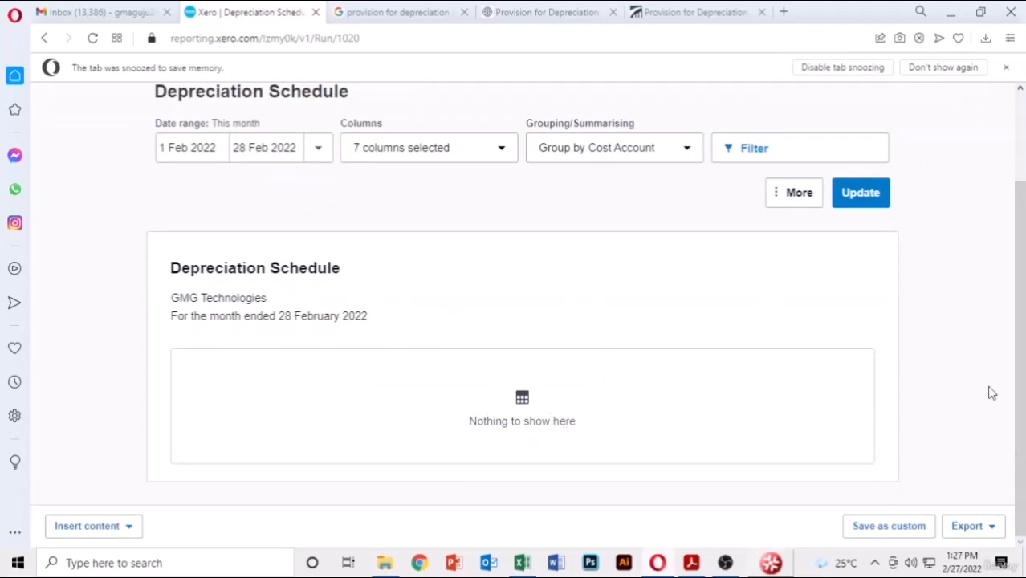
scroll(454, 222, up, 2)
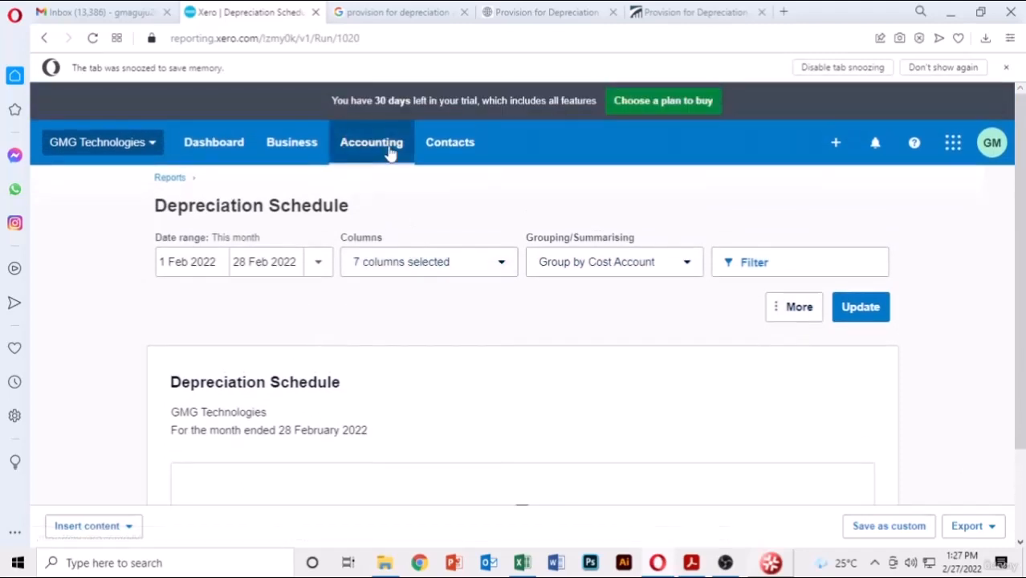
- Return to the Reports home page listing the financial statements
click(371, 143)
click(364, 223)
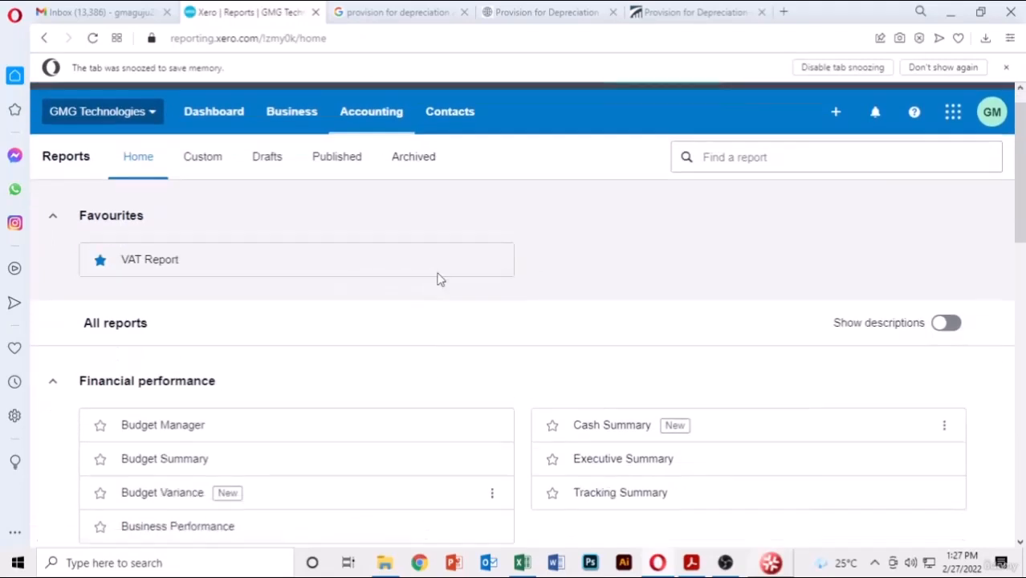
scroll(437, 278, down, 5)
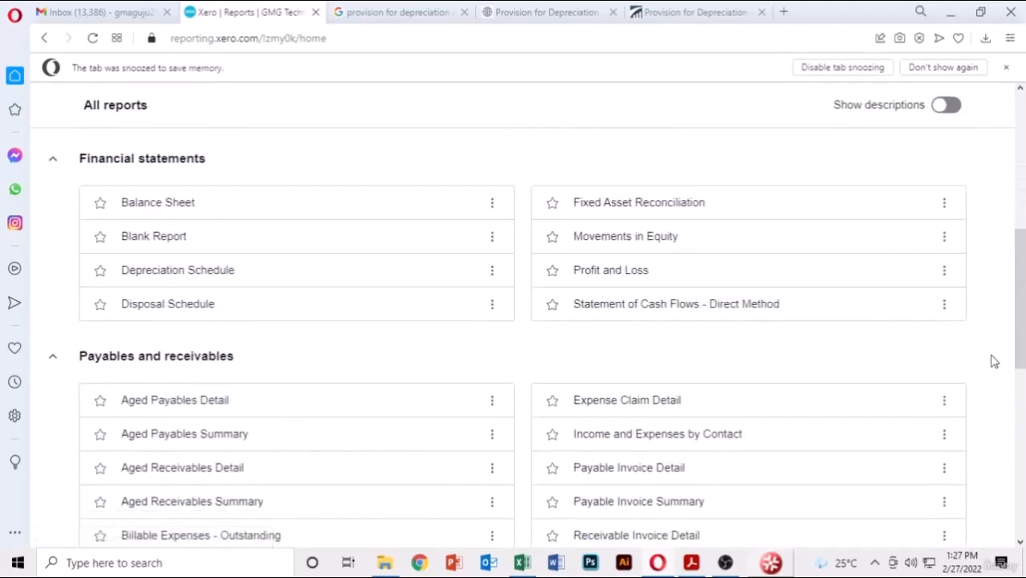